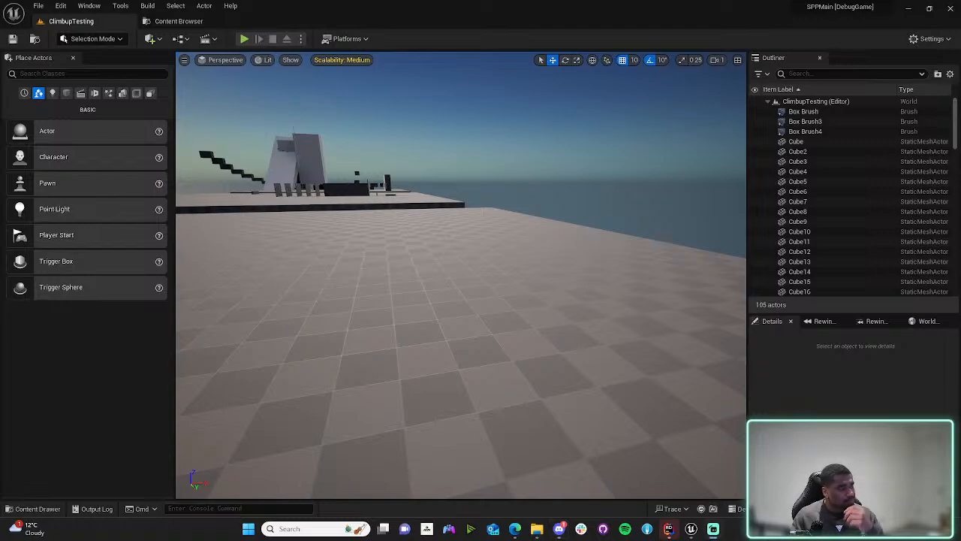
- Switch from Unreal Editor to the Milanote v0.12 board and open its Falling board from the In progress column
right_click_drag(476, 271, 604, 362)
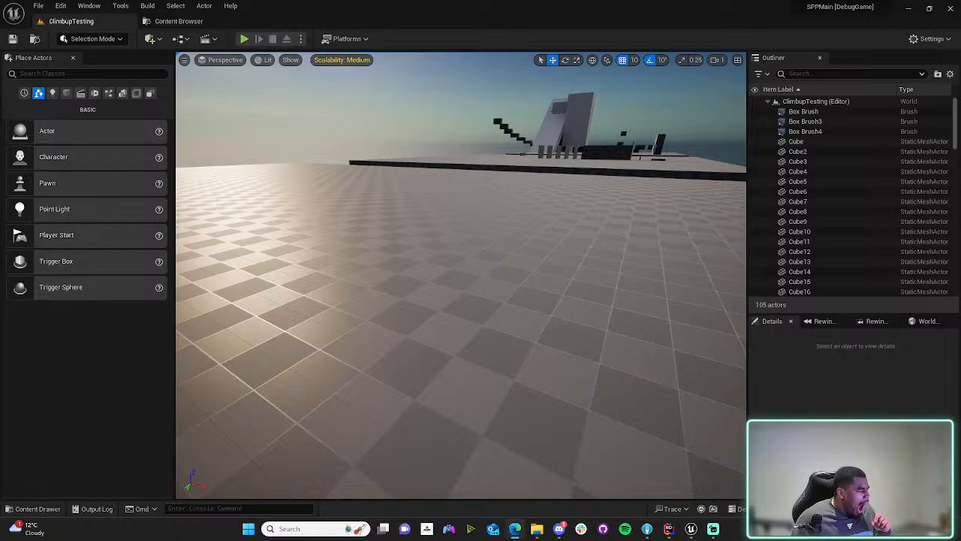
left_click_drag(0, 156, 408, 123)
left_click(665, 127)
left_click(315, 201)
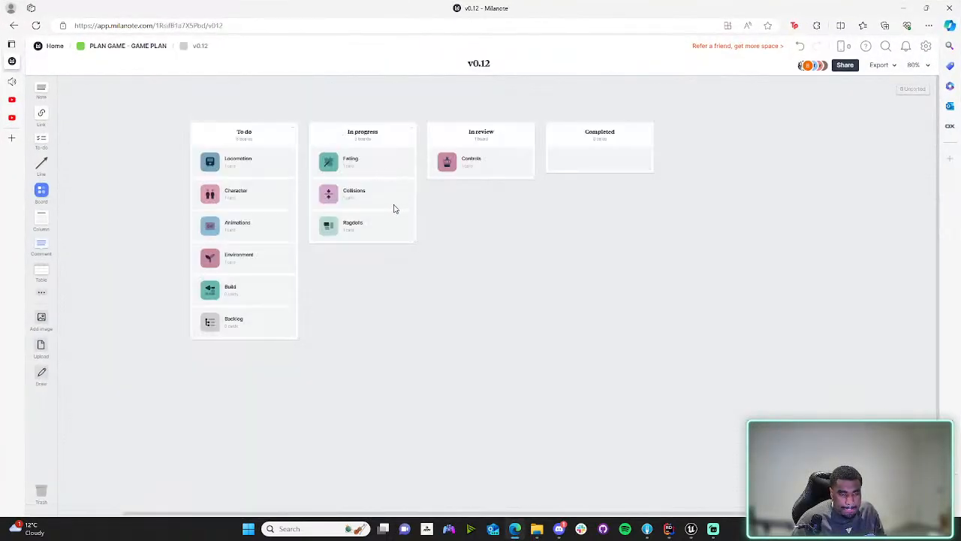
left_click(368, 172)
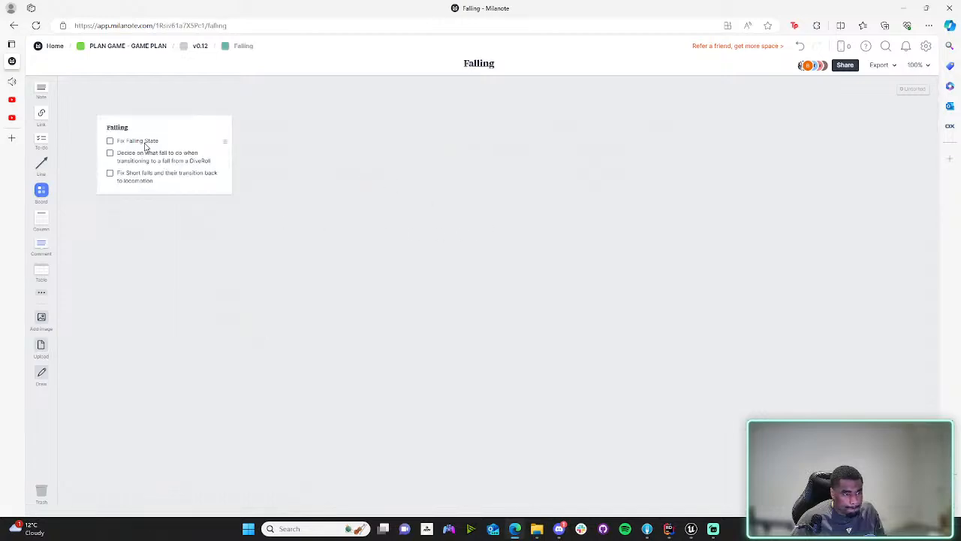
- Look over the Falling to-do list and the level in Unreal Editor, ending back on the Milanote board
left_click_drag(91, 104, 295, 219)
left_click(292, 225)
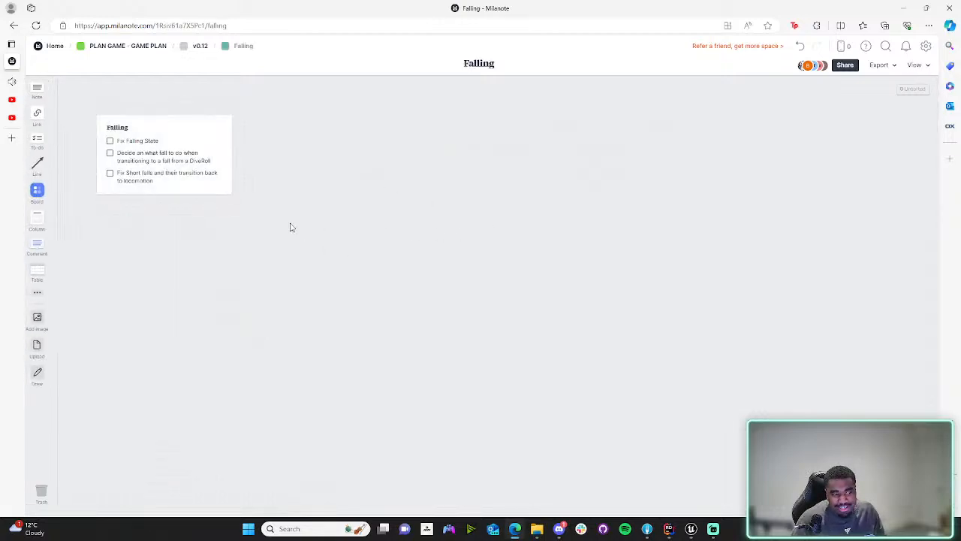
left_click_drag(89, 109, 314, 236)
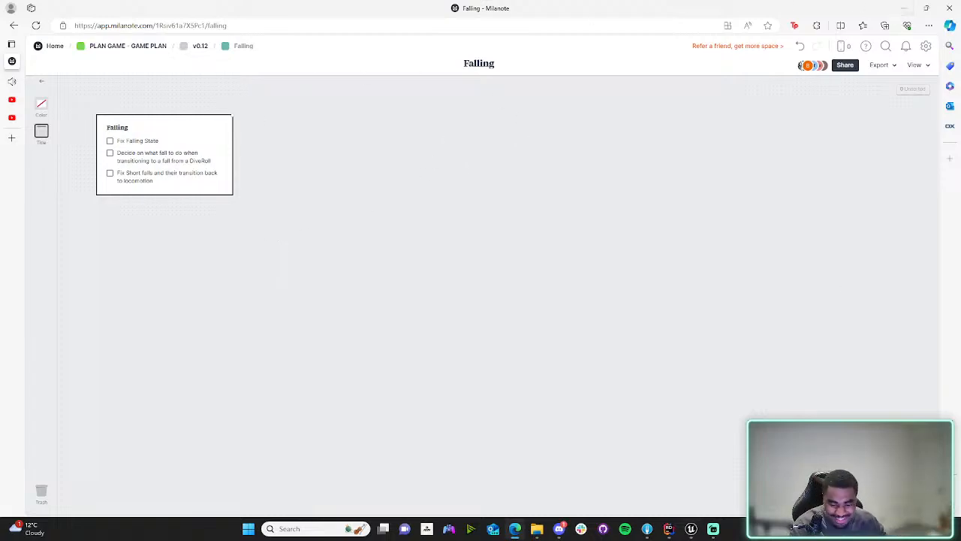
left_click(669, 529)
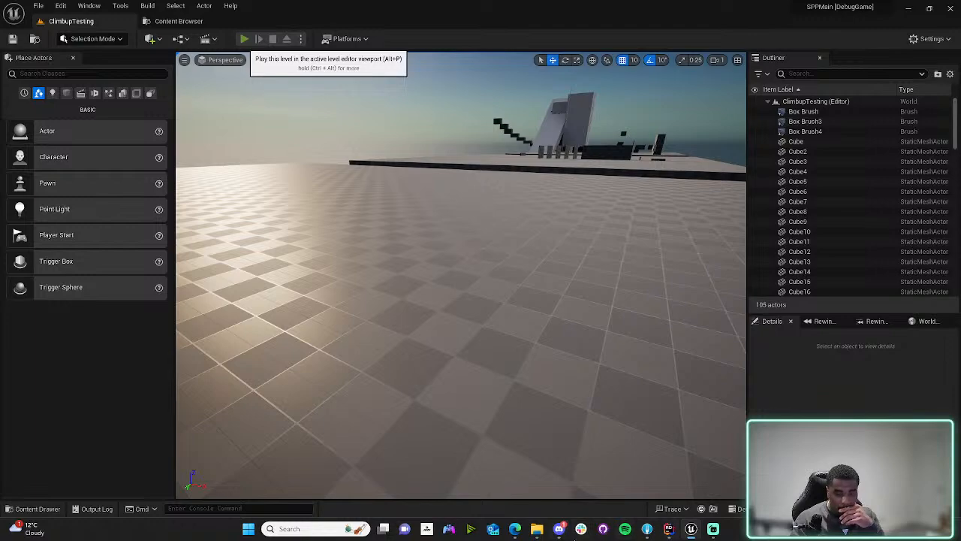
left_click(515, 531)
right_click(321, 122)
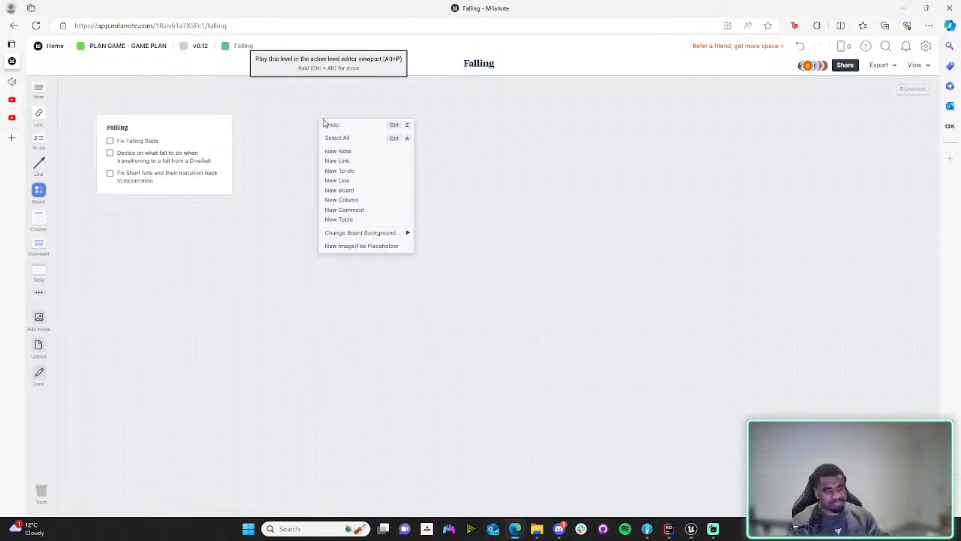
right_click(192, 254)
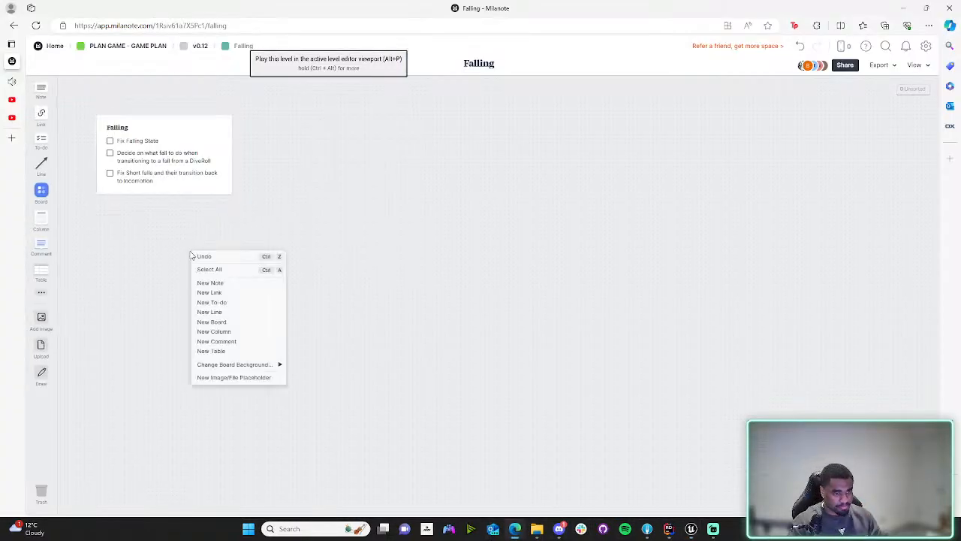
left_click(213, 283)
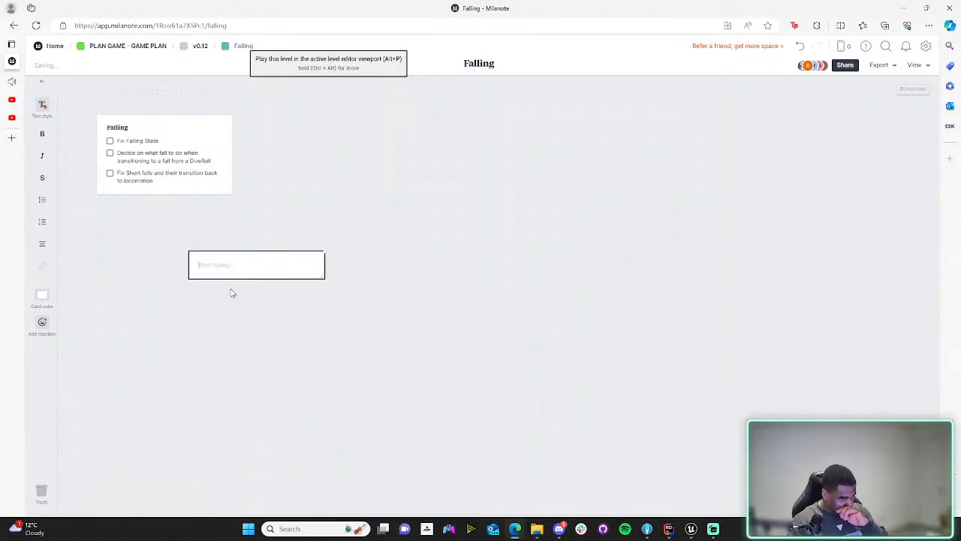
right_click(277, 266)
left_click(85, 248)
left_click(264, 273)
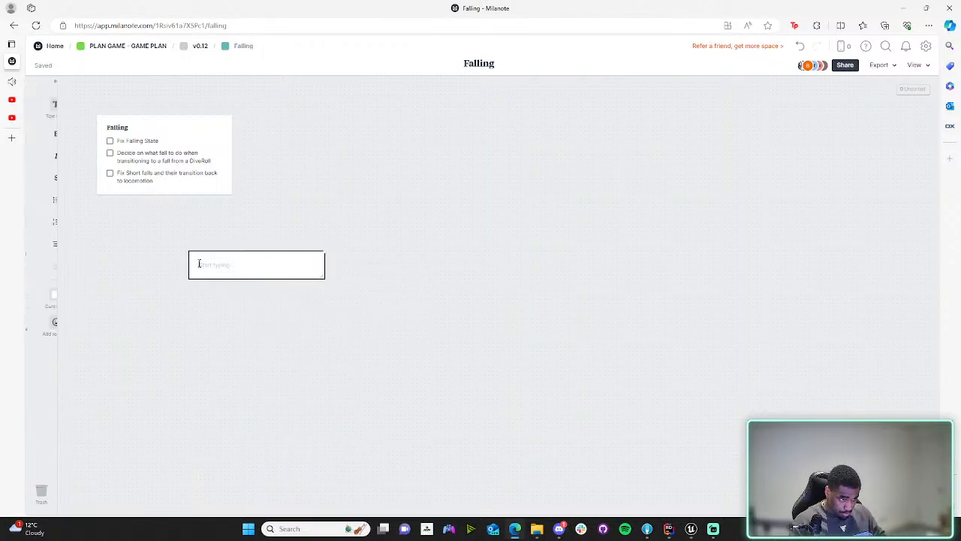
left_click(99, 256)
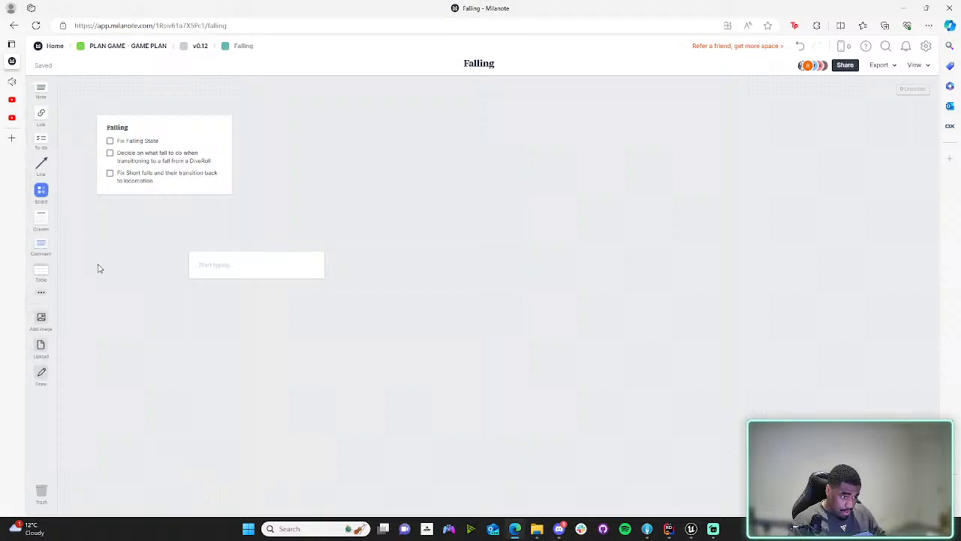
left_click(311, 268)
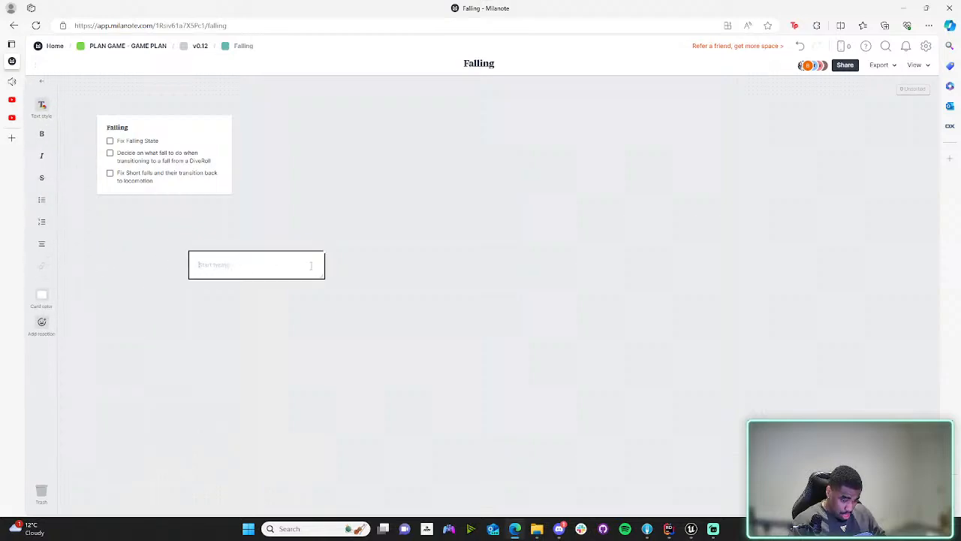
key("BackSpace")
right_click(240, 245)
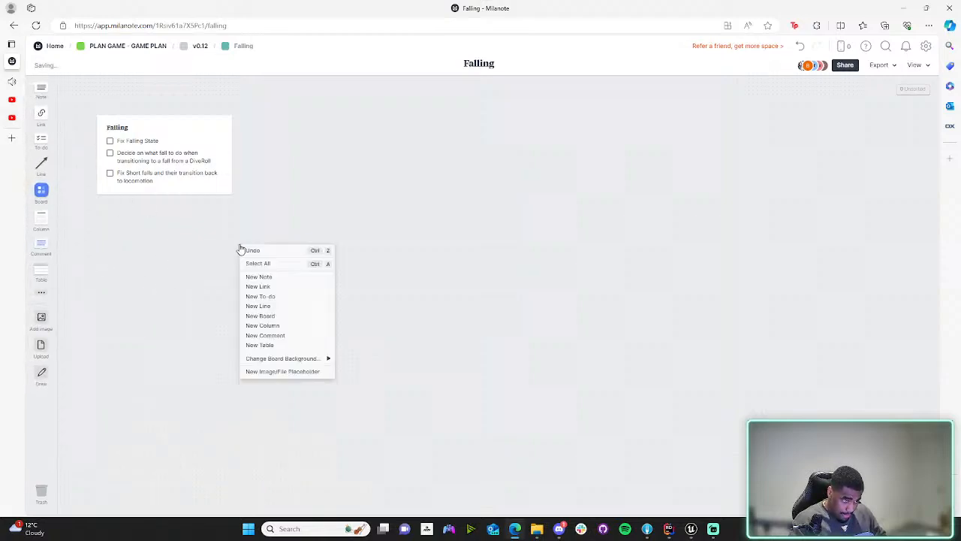
left_click(193, 242)
left_click_drag(43, 217, 309, 253)
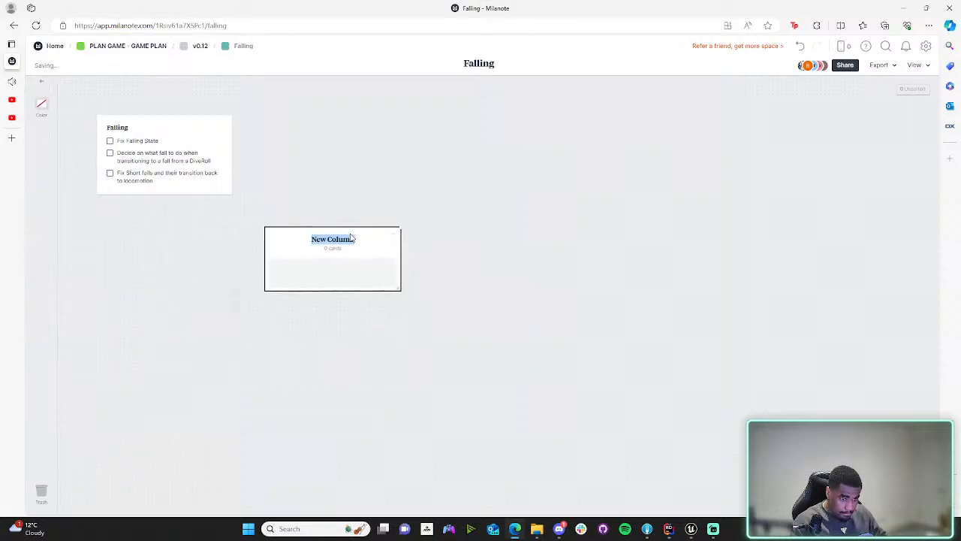
left_click(427, 247)
left_click(391, 247)
key("BackSpace")
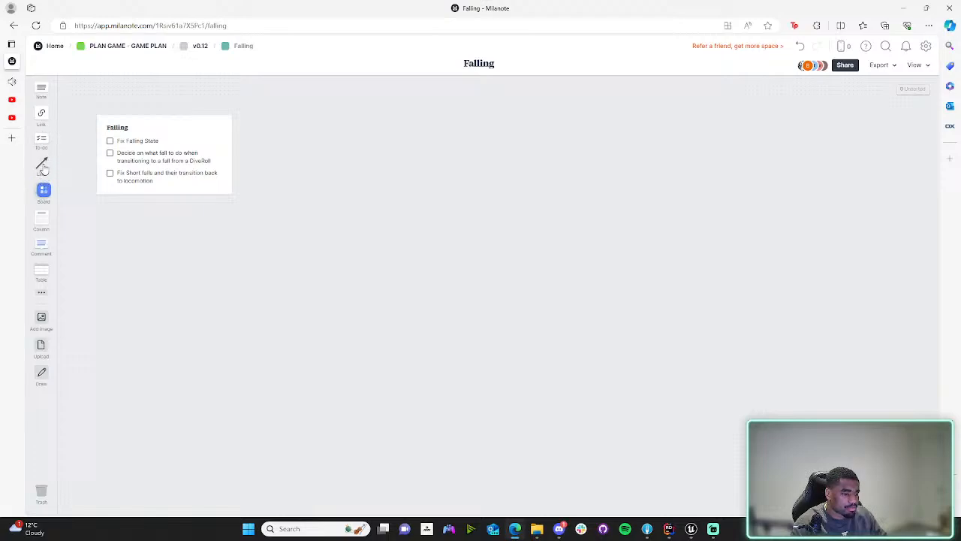
- Add a new empty to-do list to the board below the existing Falling list
left_click_drag(42, 140, 212, 281)
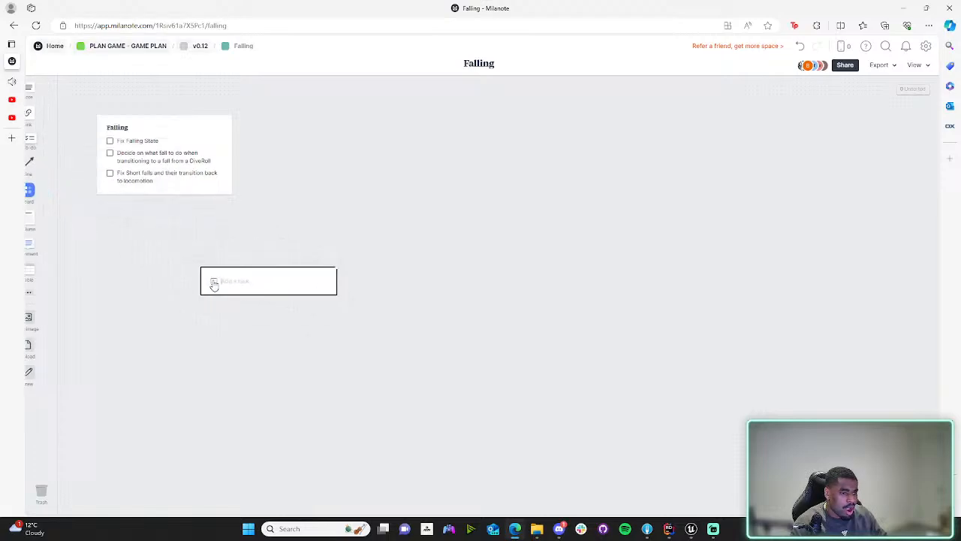
left_click(42, 237)
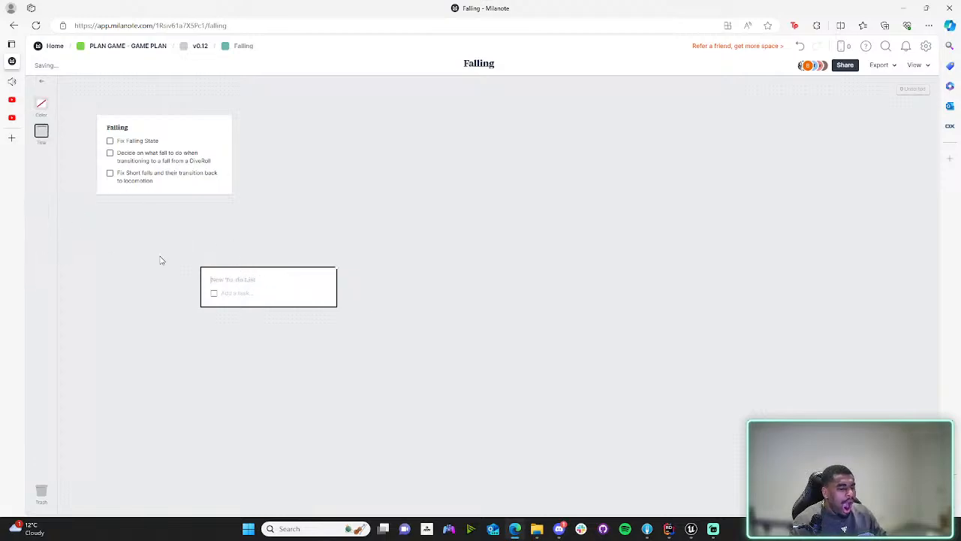
type("Pro")
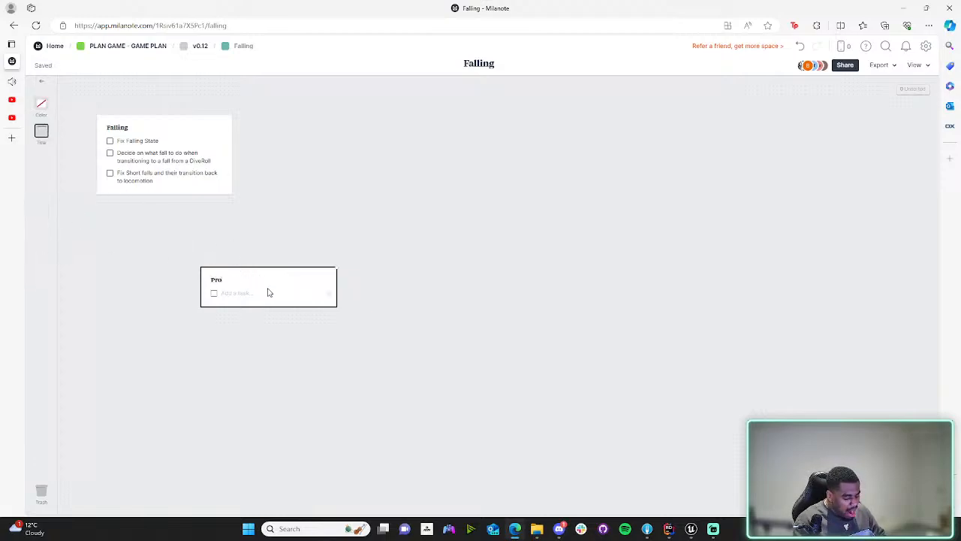
key("BackSpace")
key("BackSpace")
key("BackSpace")
key("BackSpace")
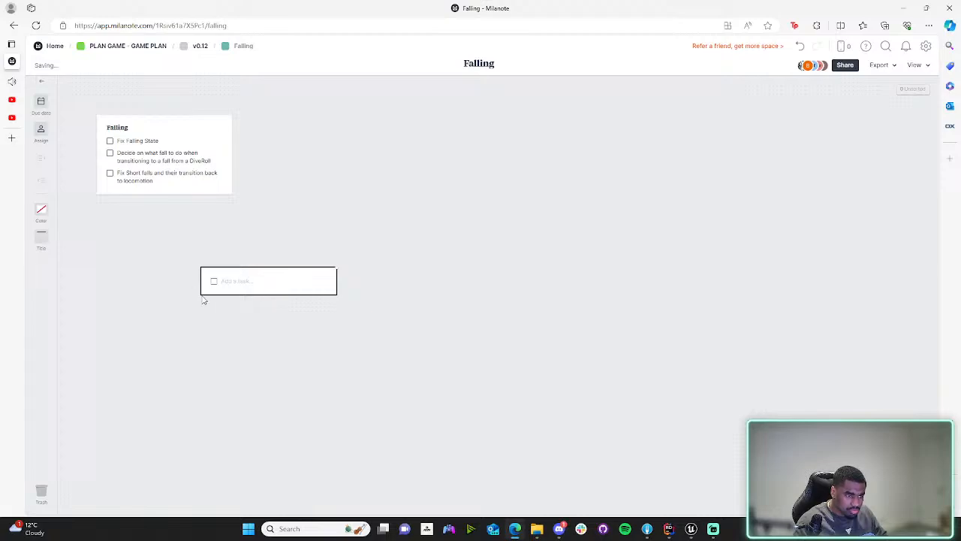
- Reposition the Falling to-do list, add a new column beside it, and title the column Falling
left_click(128, 130)
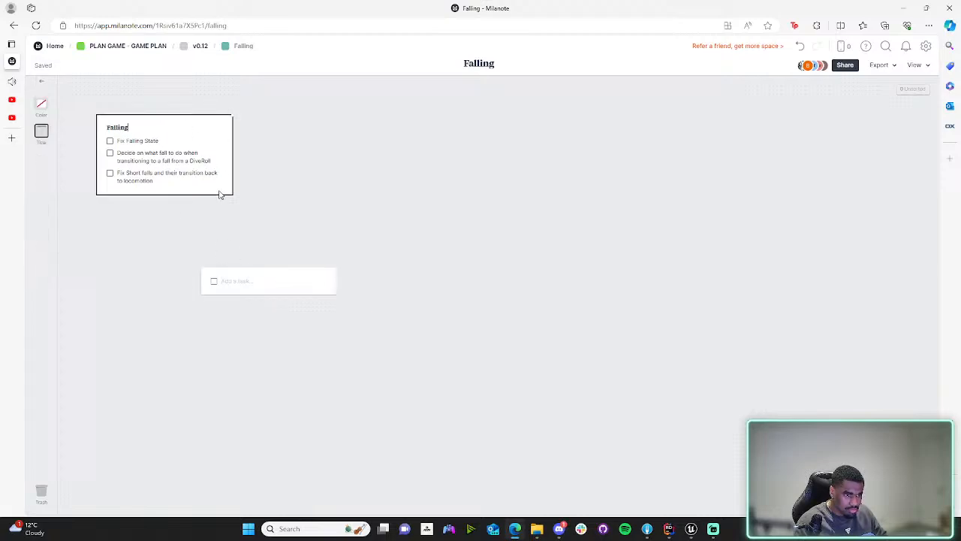
key("Escape")
left_click_drag(181, 121, 189, 183)
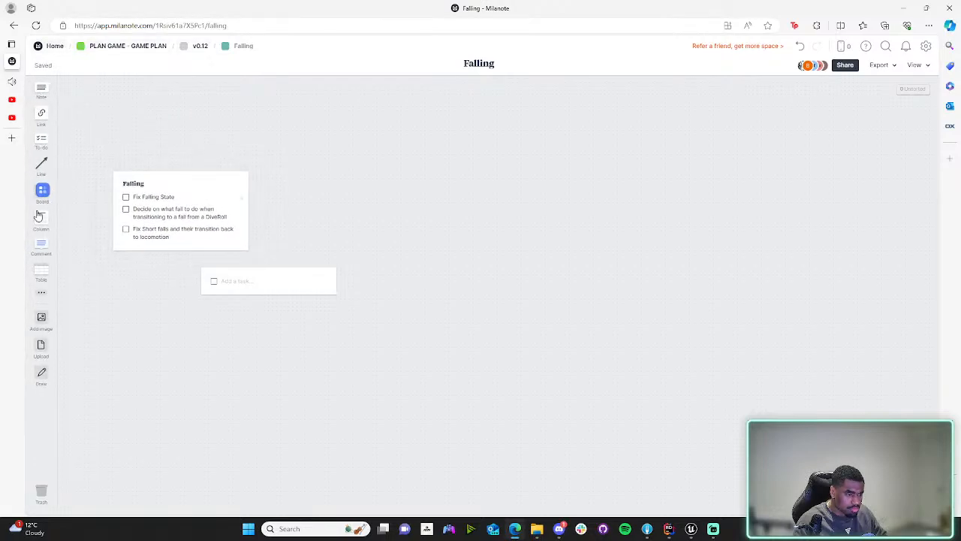
left_click_drag(43, 222, 370, 147)
left_click_drag(257, 202, 160, 173)
double_click(381, 151)
type("Falo")
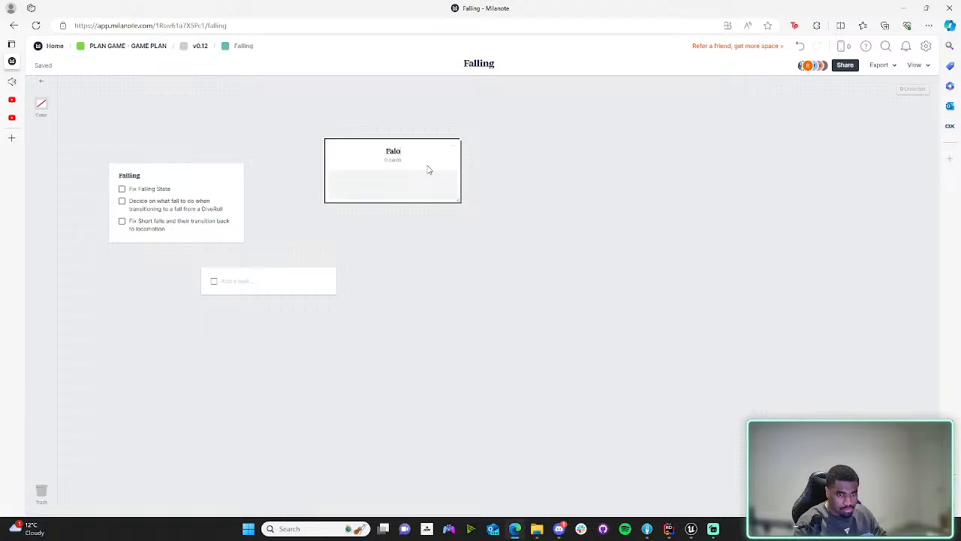
key("BackSpace")
type("ling")
key("Escape")
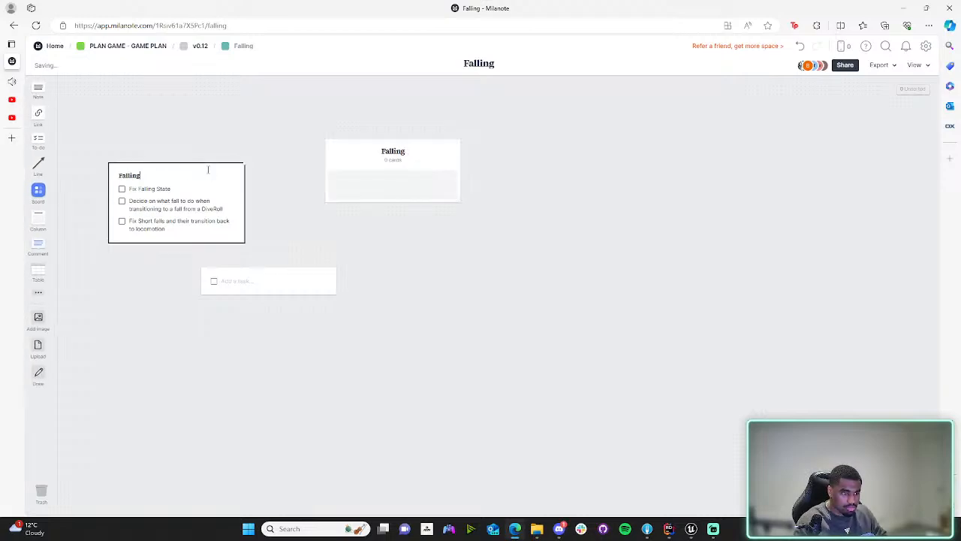
- Rename the existing Falling to-do list as Current Issues
left_click(142, 172)
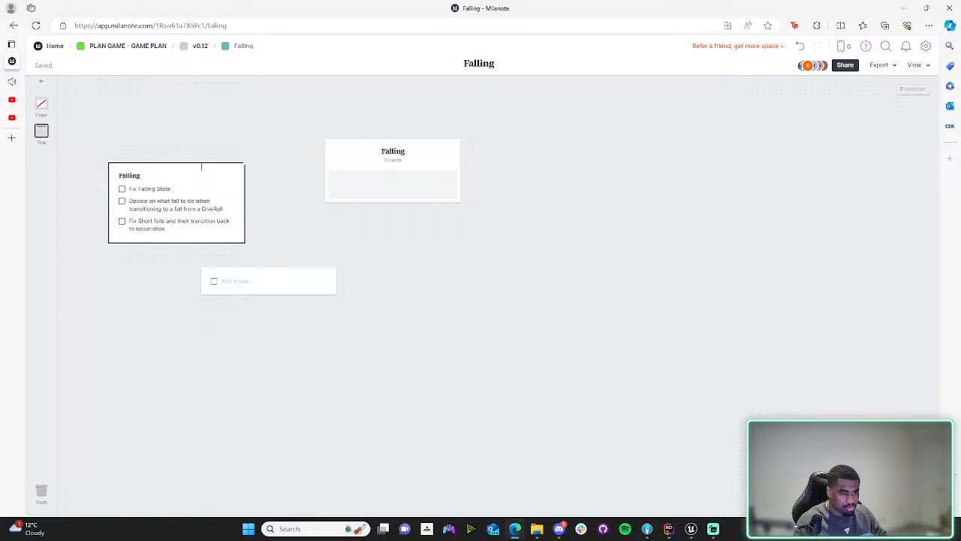
left_click_drag(151, 173, 74, 185)
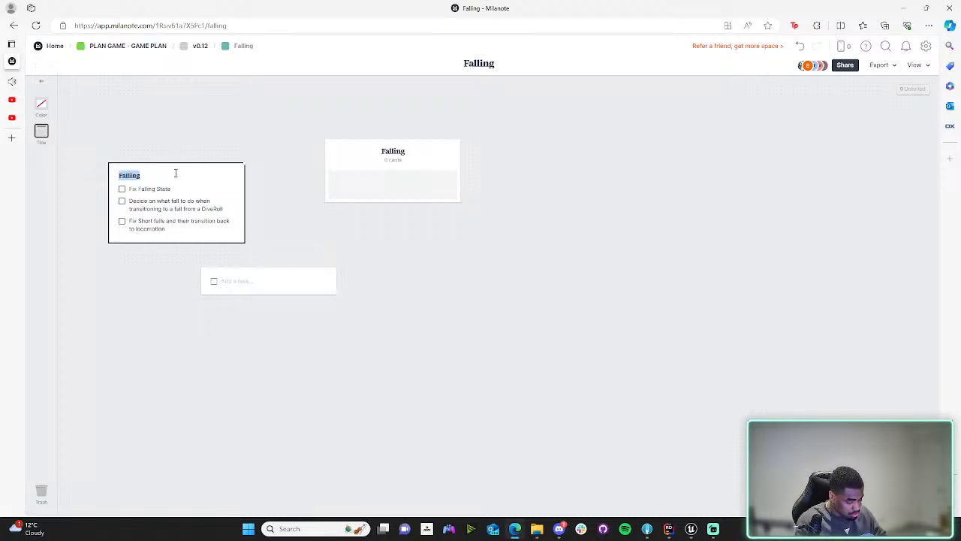
type("Current")
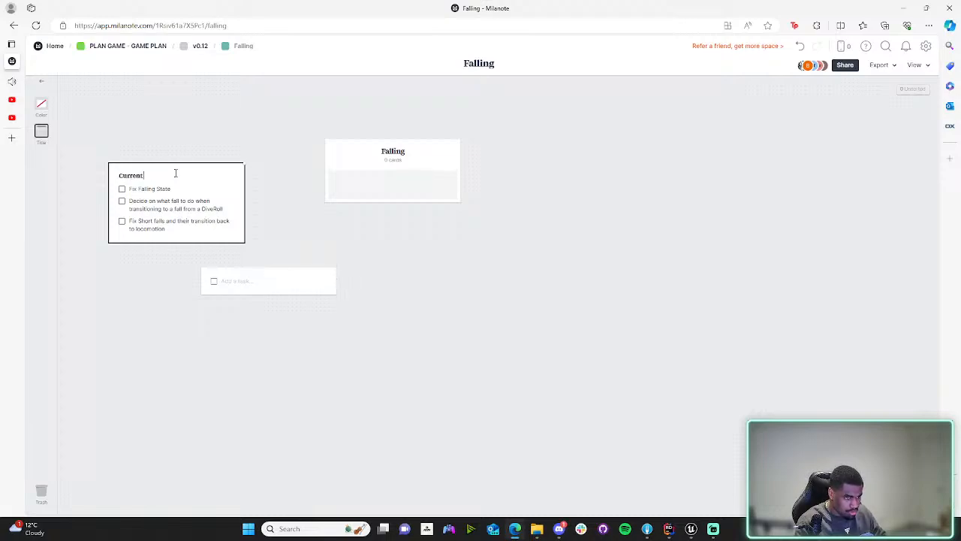
type(" Issues")
left_click(171, 189)
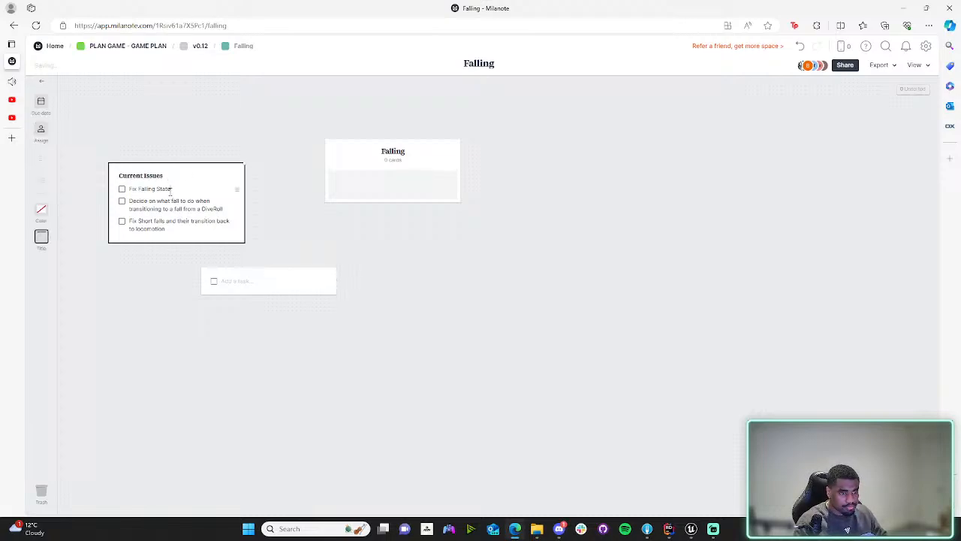
triple_click(171, 189)
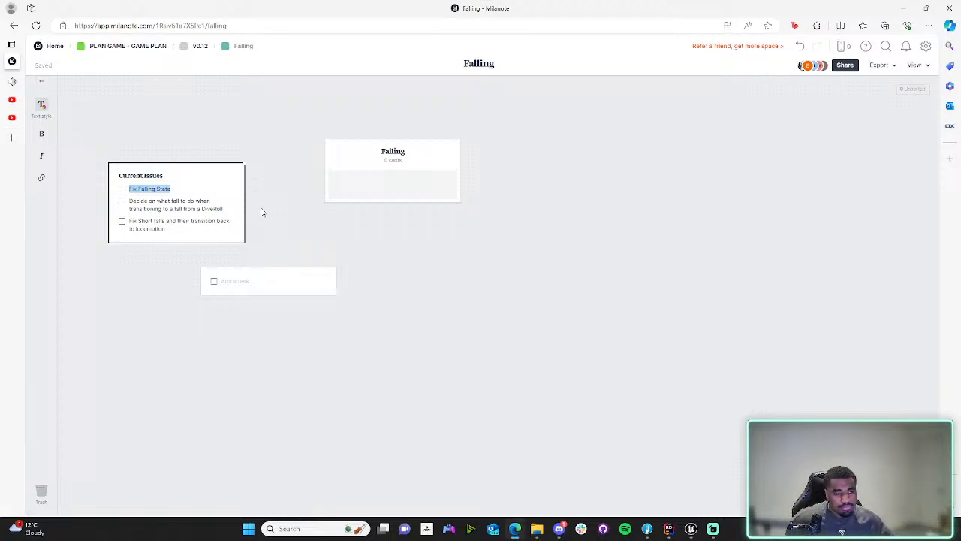
- Move the Current Issues list into the Falling column with the empty to-do list beneath it, and turn on the empty list's title
left_click(327, 281)
left_click_drag(327, 281, 374, 306)
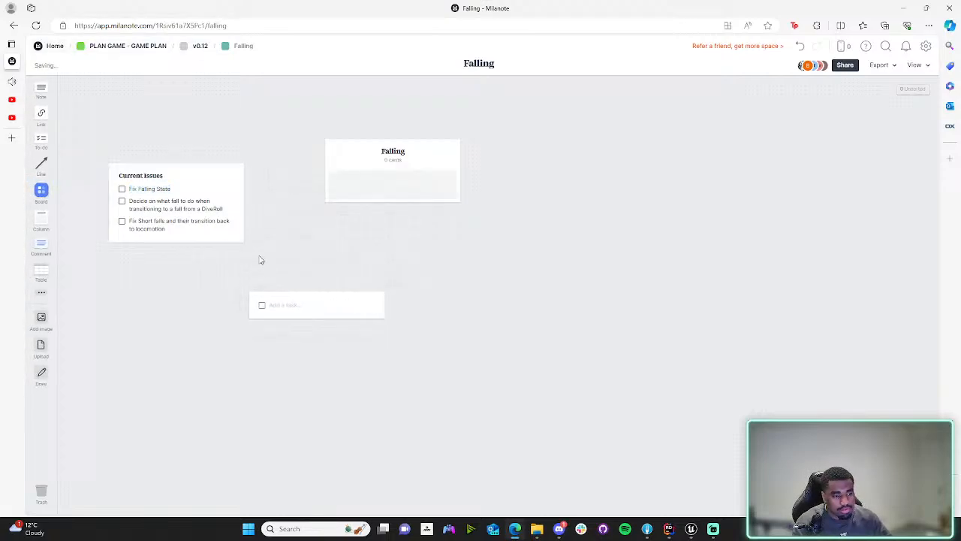
left_click_drag(187, 176, 402, 194)
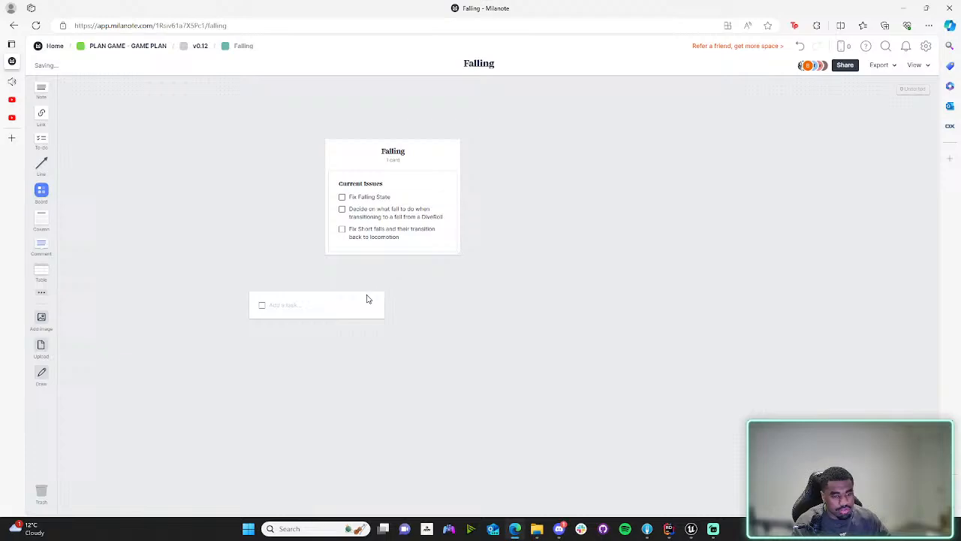
left_click_drag(367, 298, 429, 255)
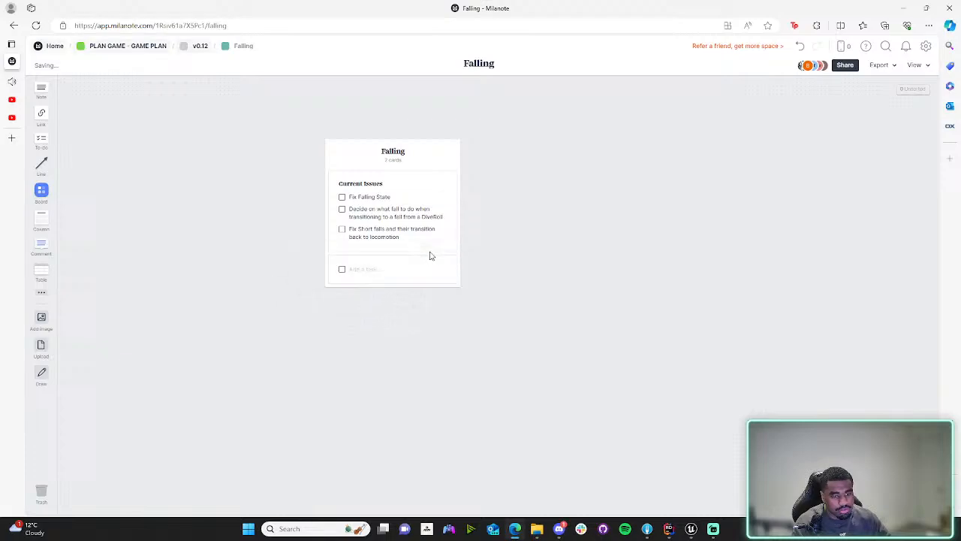
left_click(378, 263)
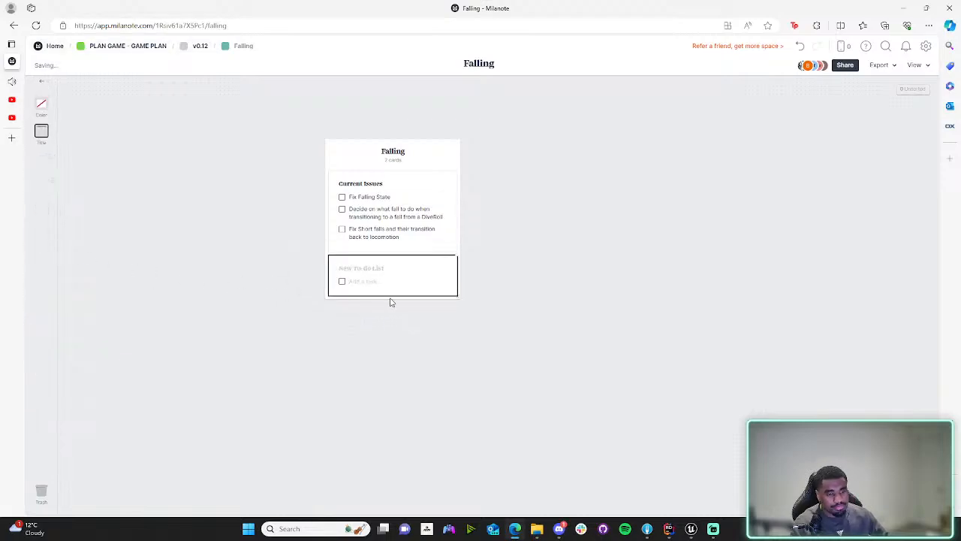
left_click(481, 288)
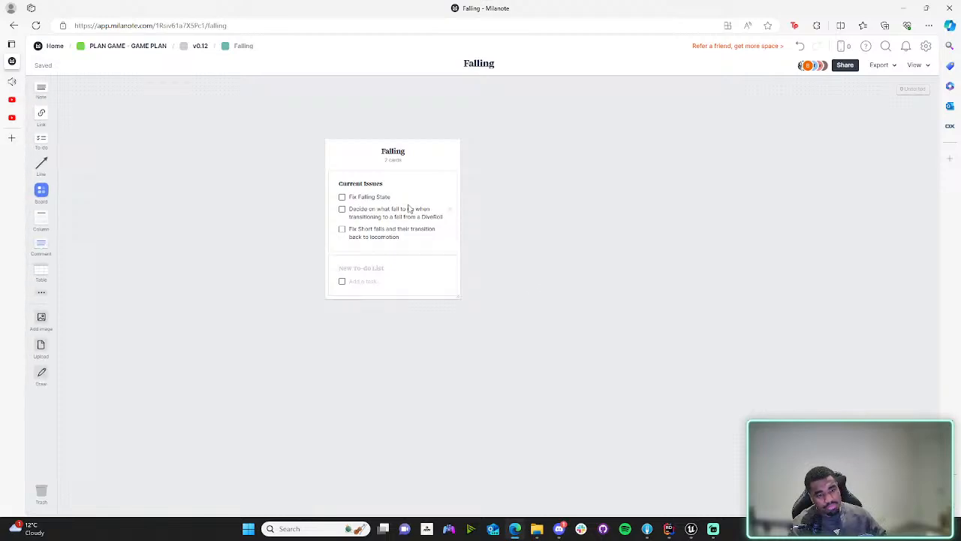
- Give the Current Issues to-do list a red colour strip
left_click(386, 197)
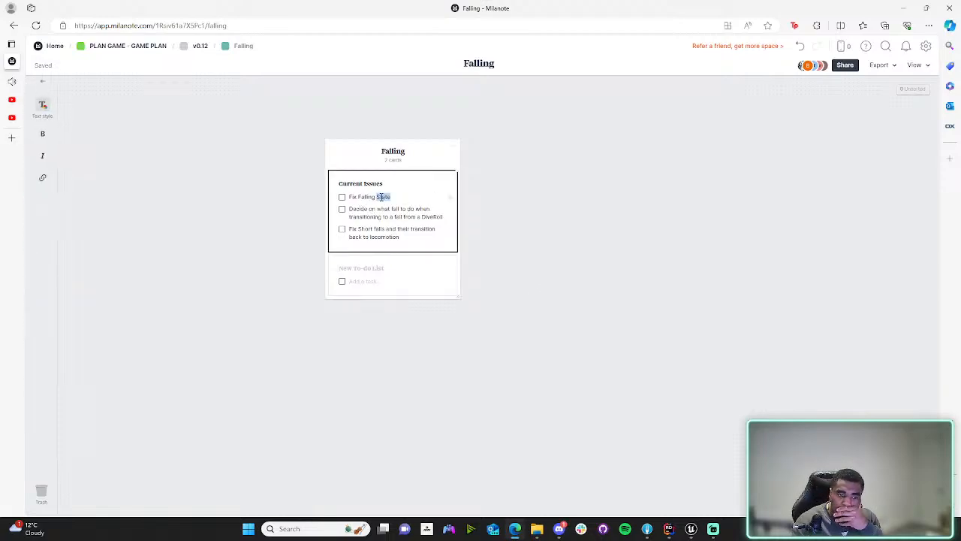
triple_click(395, 197)
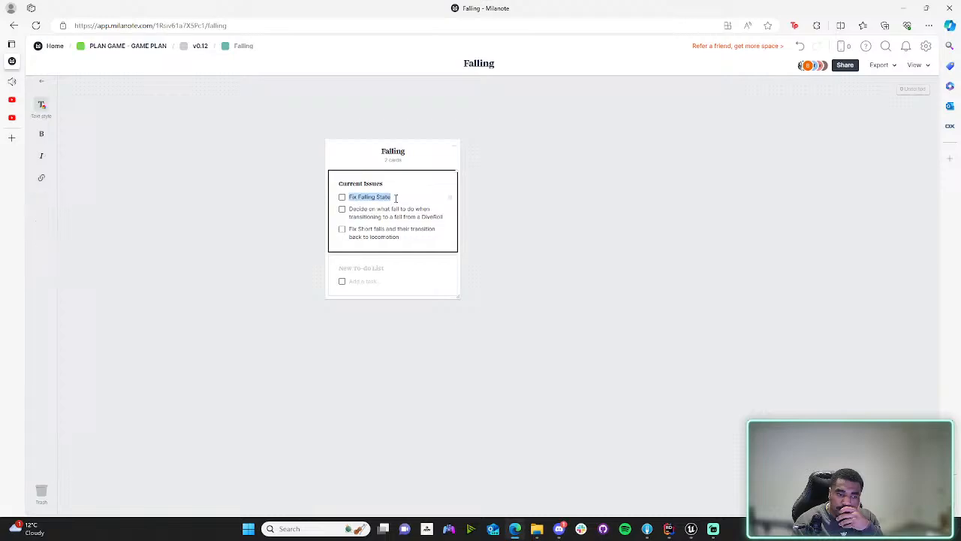
left_click(510, 206)
left_click(427, 195)
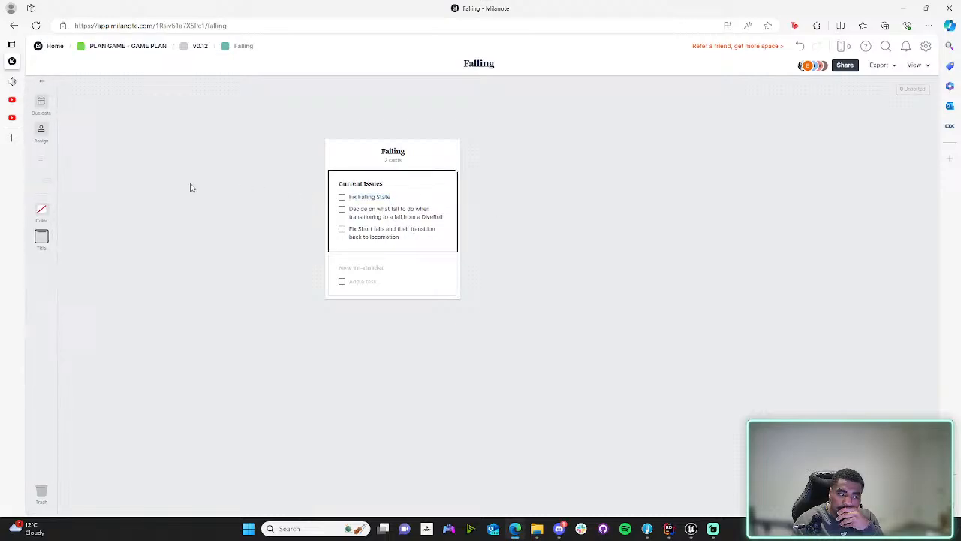
left_click(41, 210)
left_click(95, 184)
left_click(522, 176)
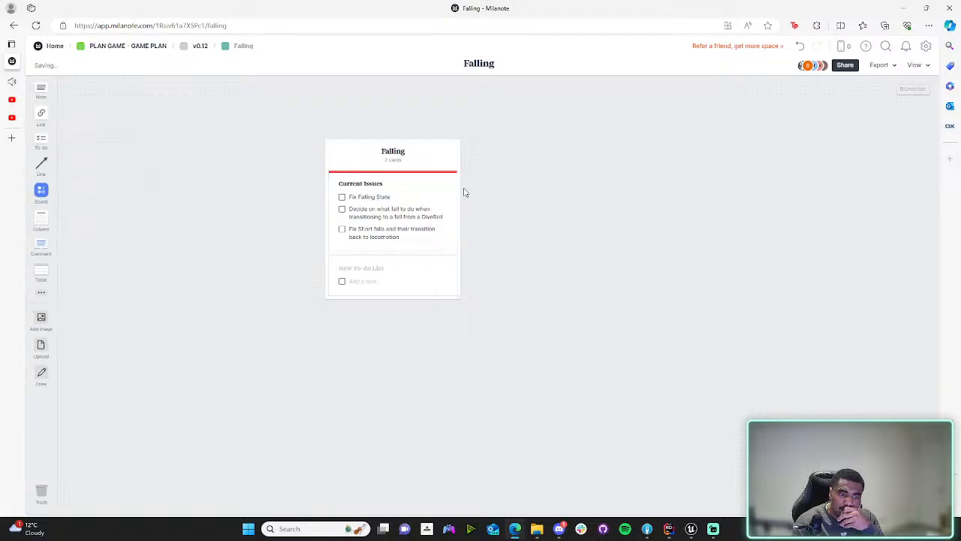
- Replace the Fix Falling State task in the Current Issues list with "Fall Animation Cuts off"
left_click(388, 198)
double_click(388, 198)
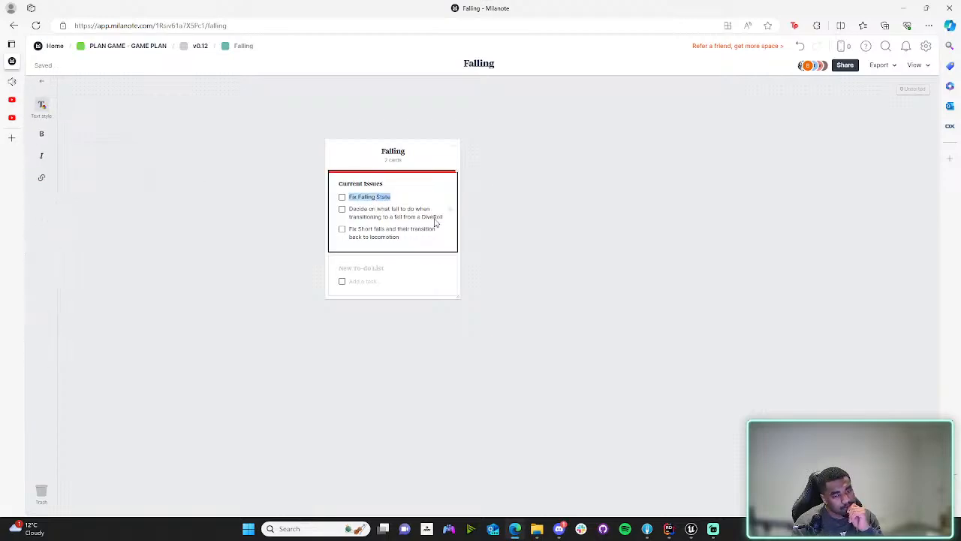
type("An")
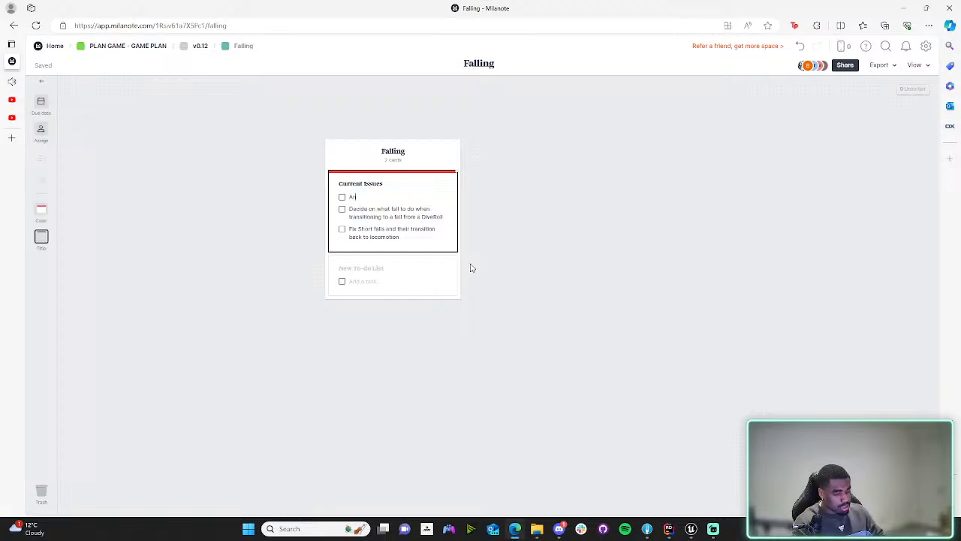
type("imation Cuts off")
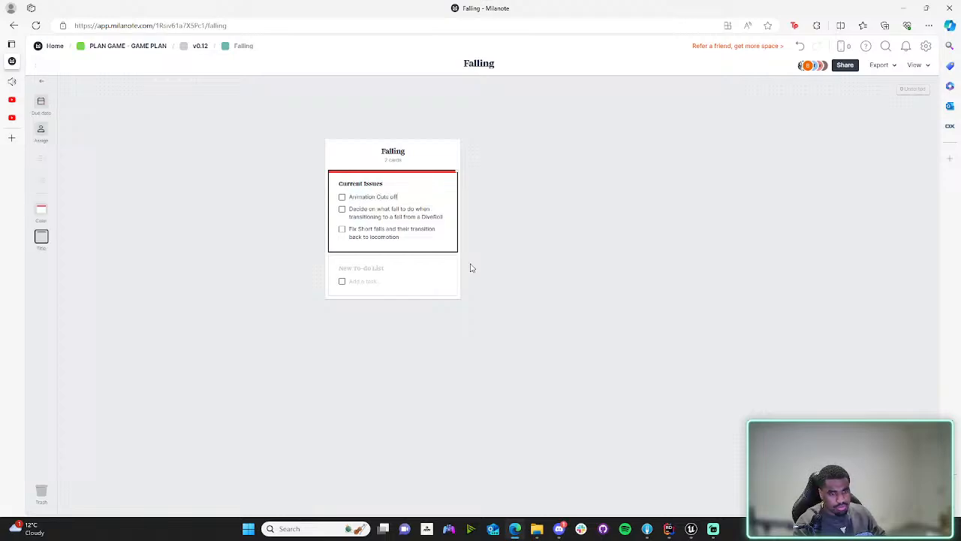
left_click(351, 197)
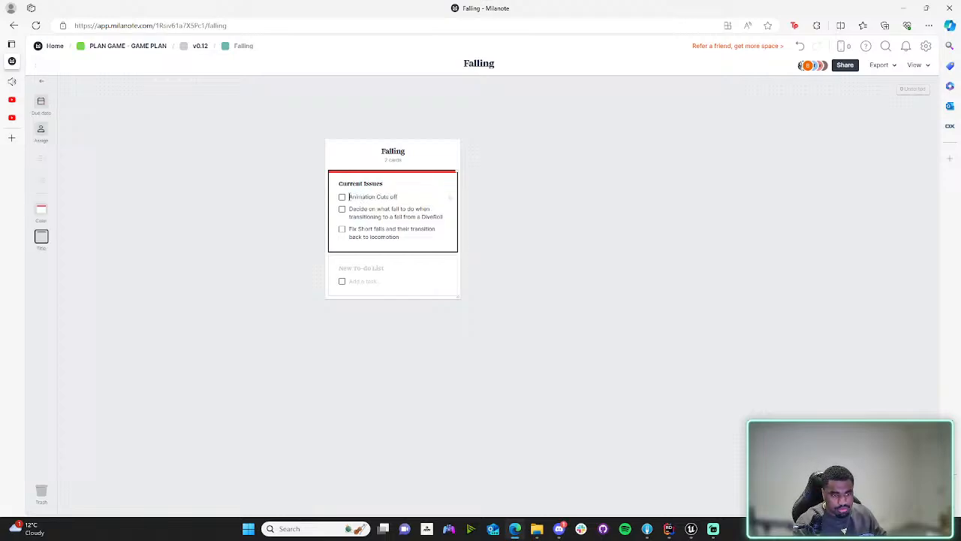
type("Fall")
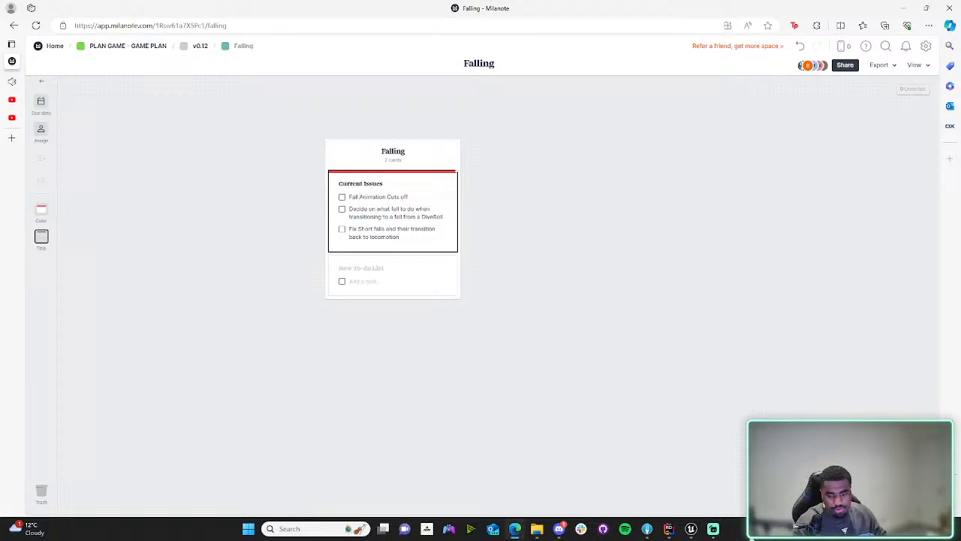
- Switch to Unreal Editor and end the running play session of the ClimbupTesting level
left_click(691, 530)
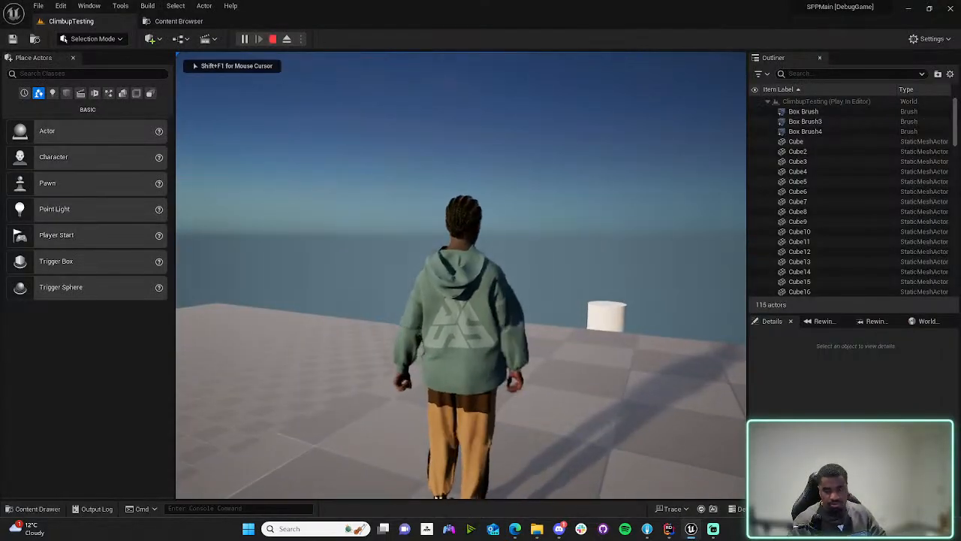
key("shift+F1")
key("Escape")
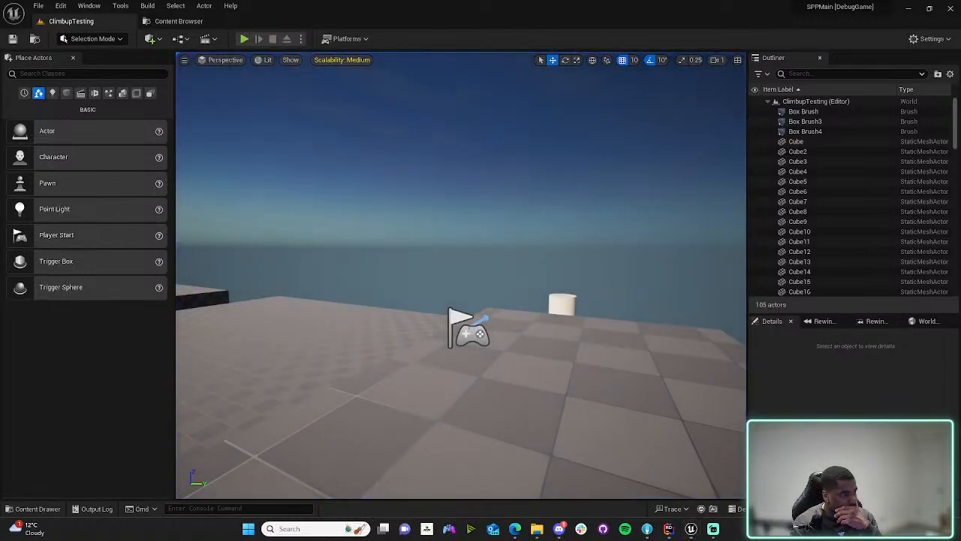
- Return to the Milanote board and extend the first Current Issues task with "too soon"
left_click(515, 529)
key("End")
type("to")
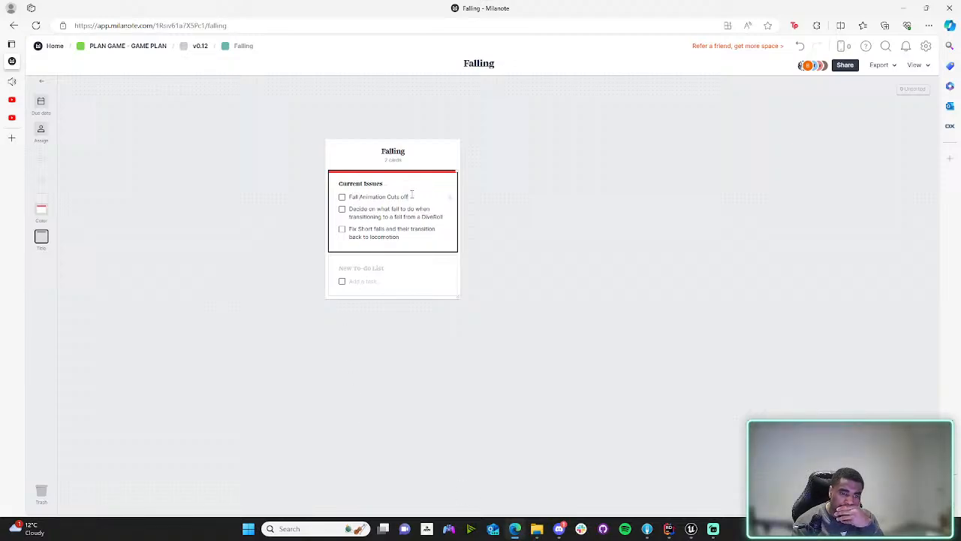
type("o soon")
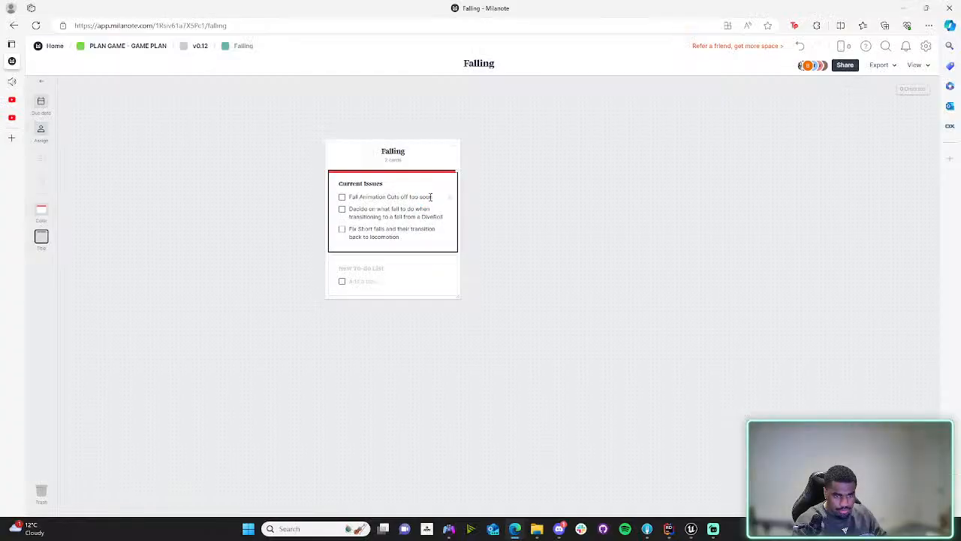
key("Return")
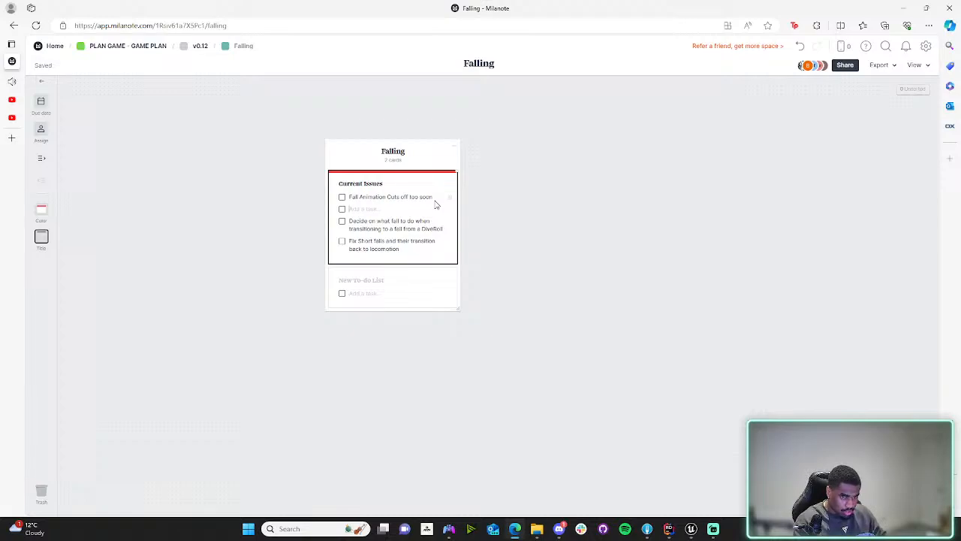
type("W")
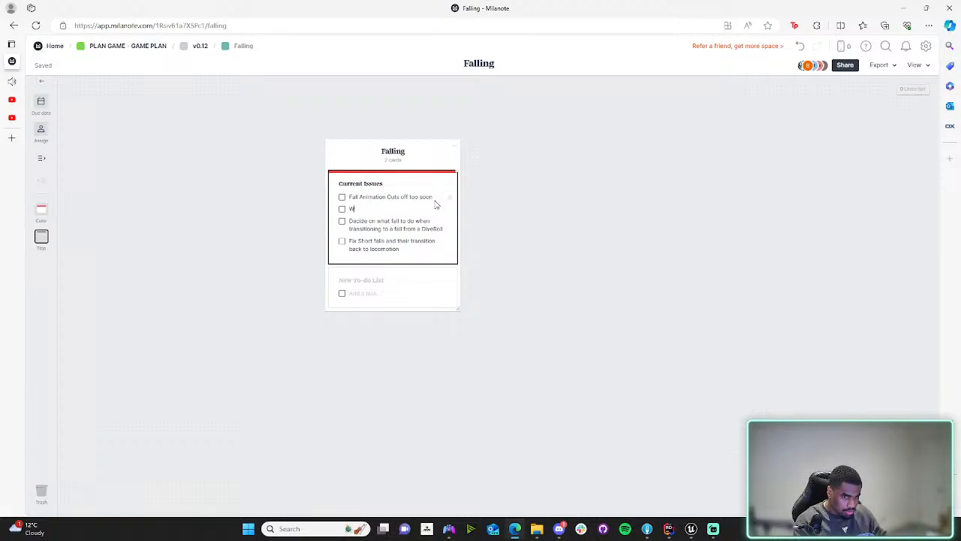
type("hen doing a short fall")
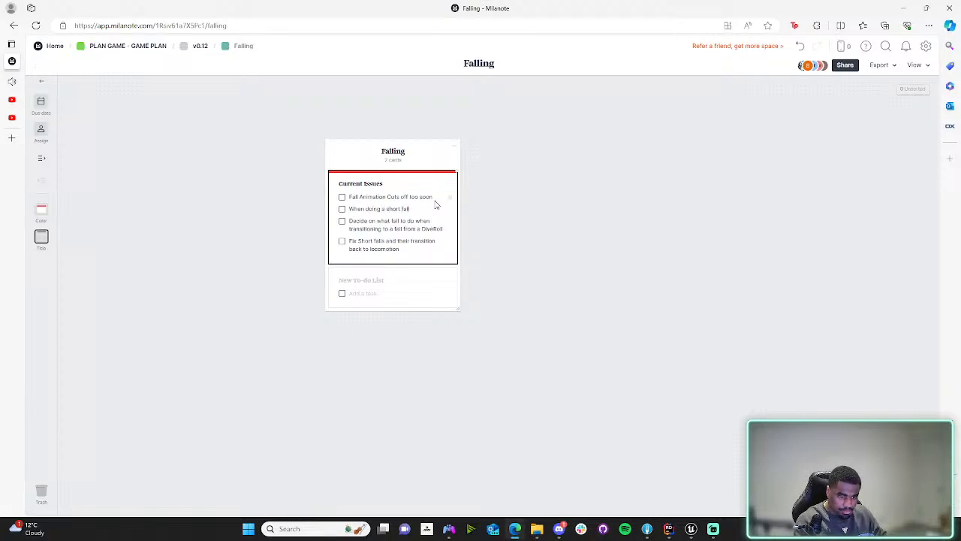
key("BackSpace")
key("BackSpace")
key("BackSpace")
key("BackSpace")
key("BackSpace")
key("BackSpace")
key("BackSpace")
key("BackSpace")
key("BackSpace")
key("BackSpace")
key("BackSpace")
key("BackSpace")
key("BackSpace")
key("BackSpace")
key("BackSpace")
key("BackSpace")
key("BackSpace")
key("BackSpace")
key("BackSpace")
key("BackSpace")
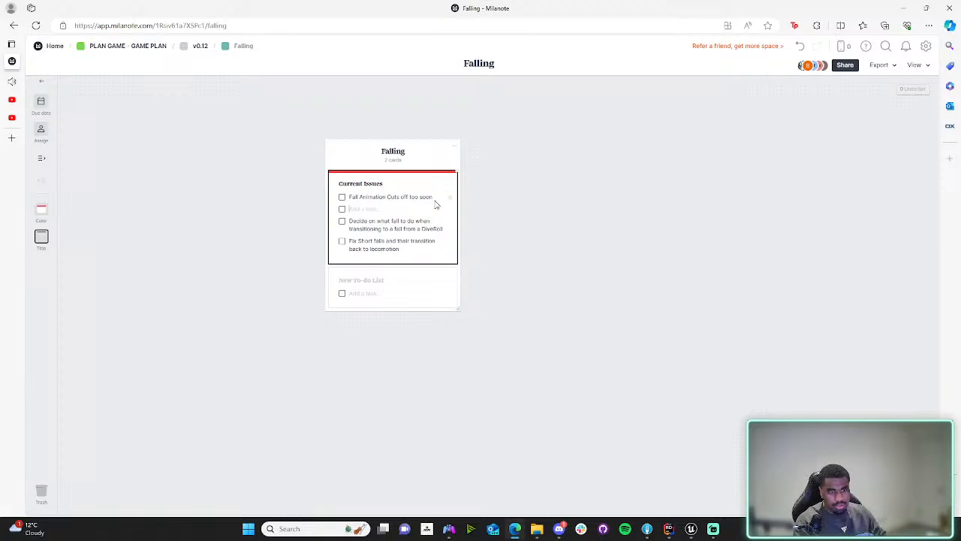
left_click(534, 276)
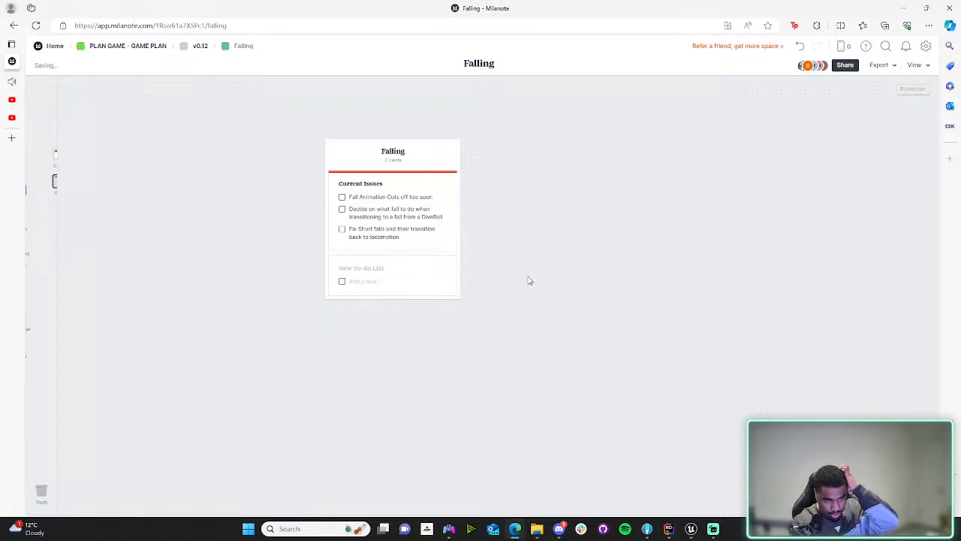
- Switch to Unreal Editor, play the ClimbupTesting level briefly to check the character and on-screen debug messages, and stop the session
left_click(691, 529)
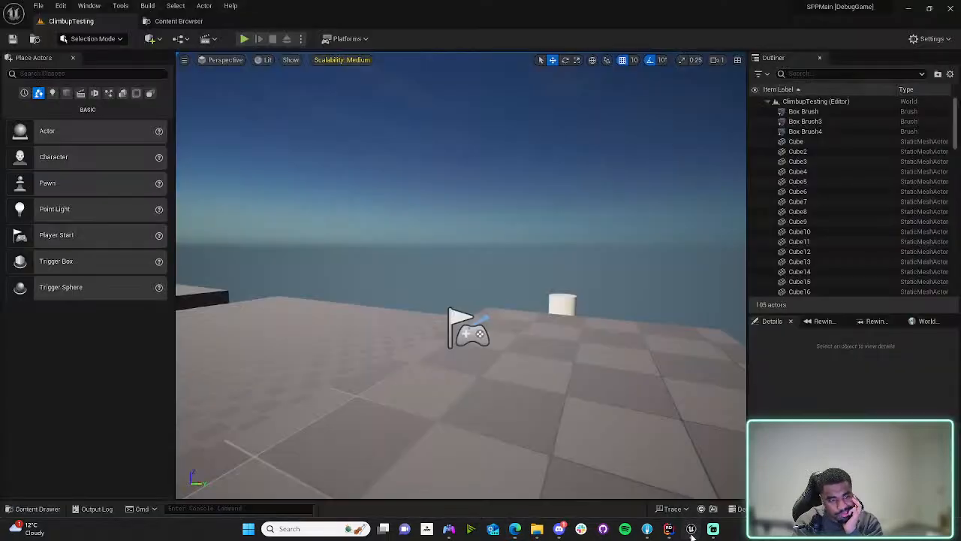
left_click(244, 38)
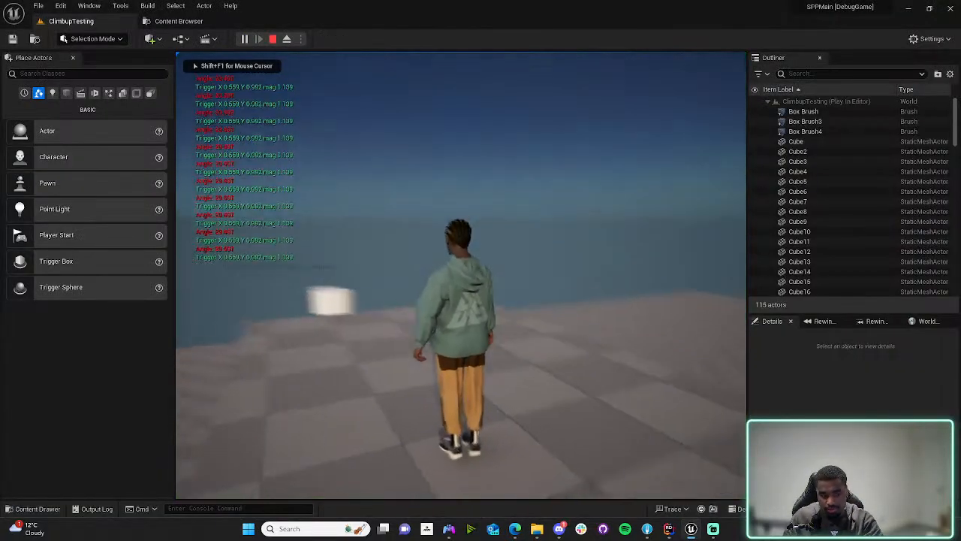
key("w")
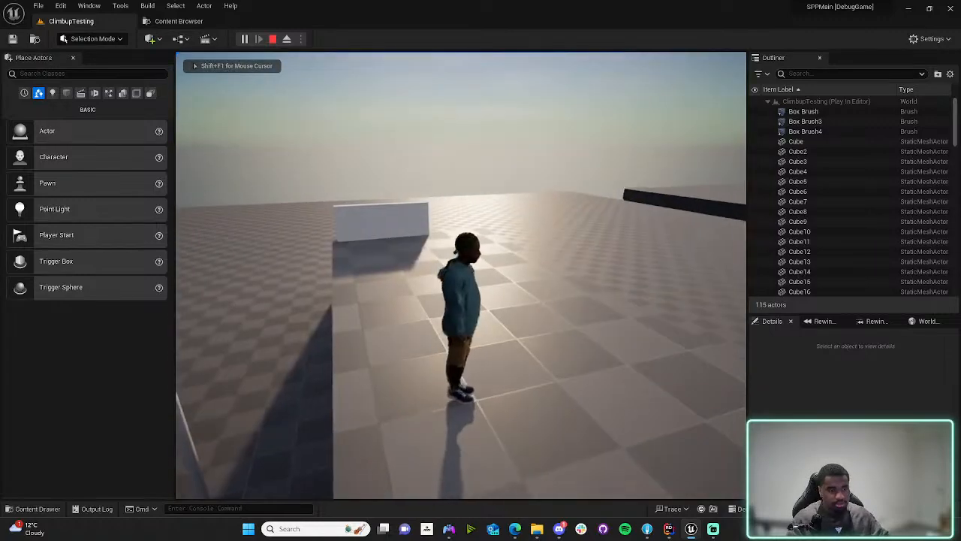
key("Escape")
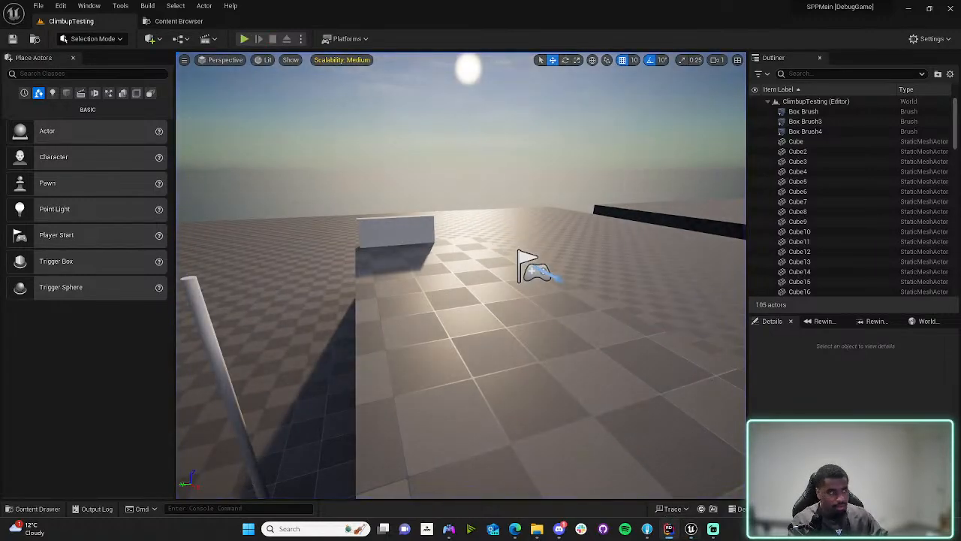
- Switch to Rider and change both DTC debug calls in UFlickTrigger::IsInRange of FlickTriggerModifier.cpp to DTCN
left_click(670, 529)
left_click(920, 137)
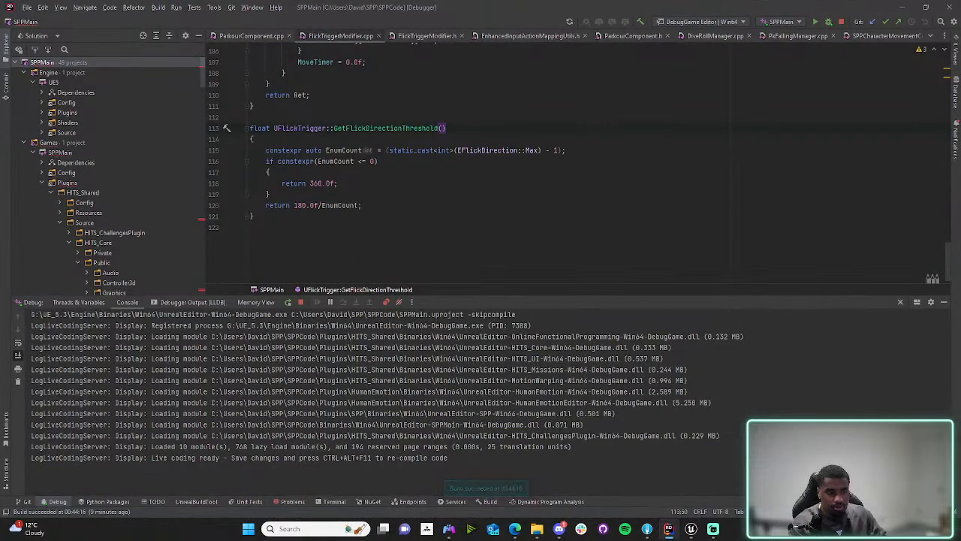
scroll(316, 244, "up", 4)
scroll(316, 244, "up", 7)
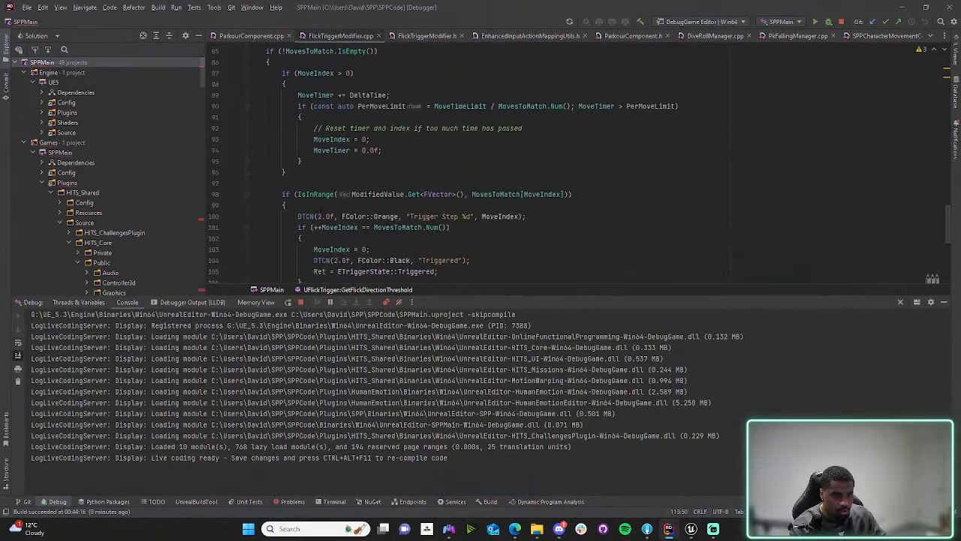
scroll(316, 236, "up", 5)
left_click(311, 215)
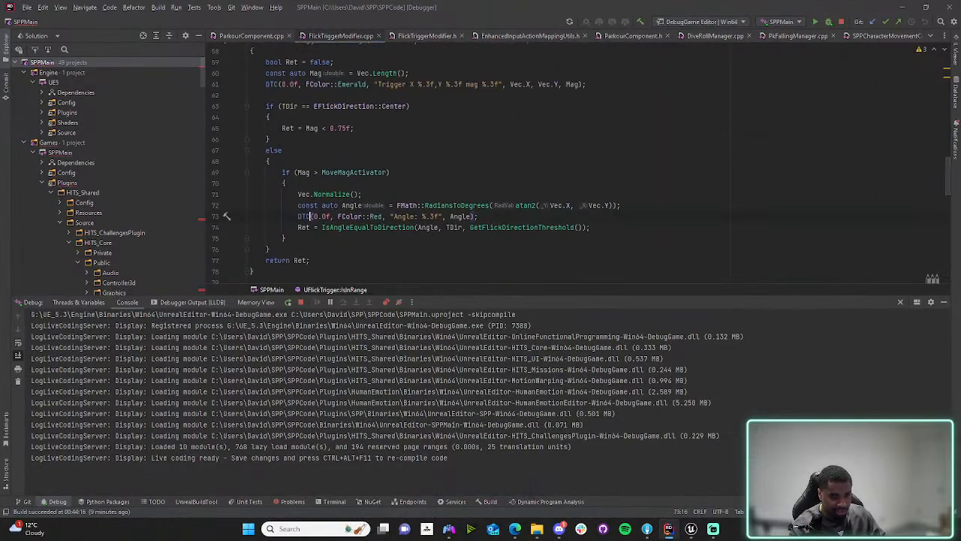
scroll(312, 215, "up", 3)
left_click(277, 183)
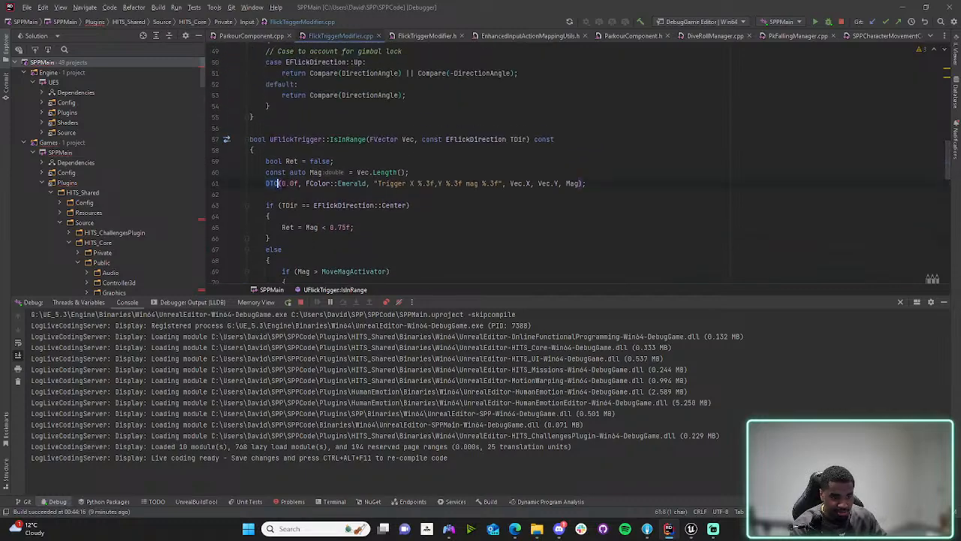
key("ctrl+space")
type("N")
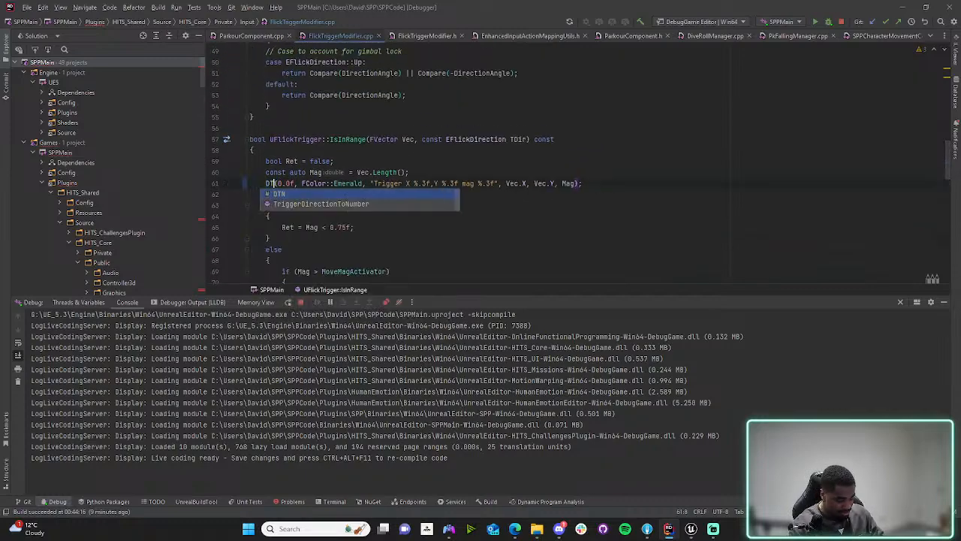
left_click(451, 226)
scroll(435, 205, "down", 3)
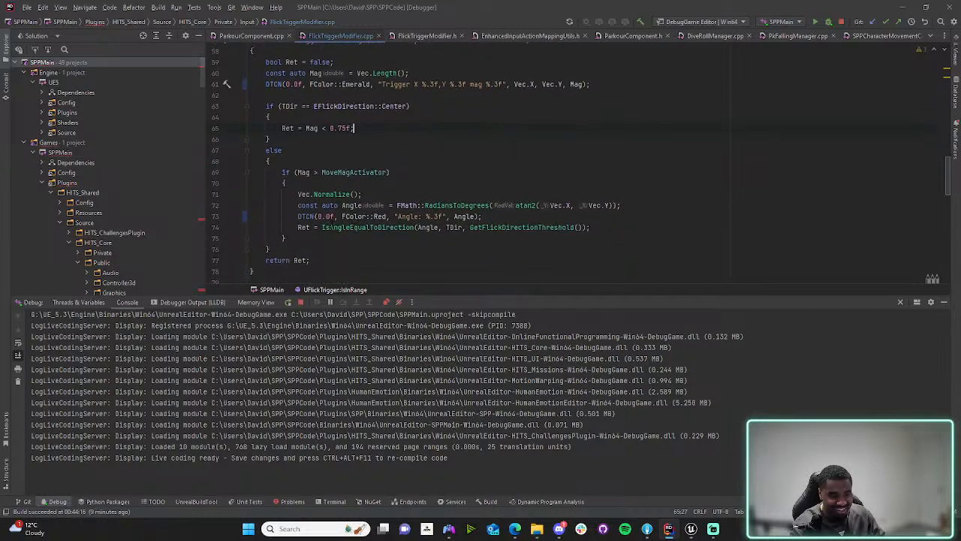
- Recompile the edited code with Live Coding, hide its console window, and go back to Unreal Editor
key("ctrl+alt+F11")
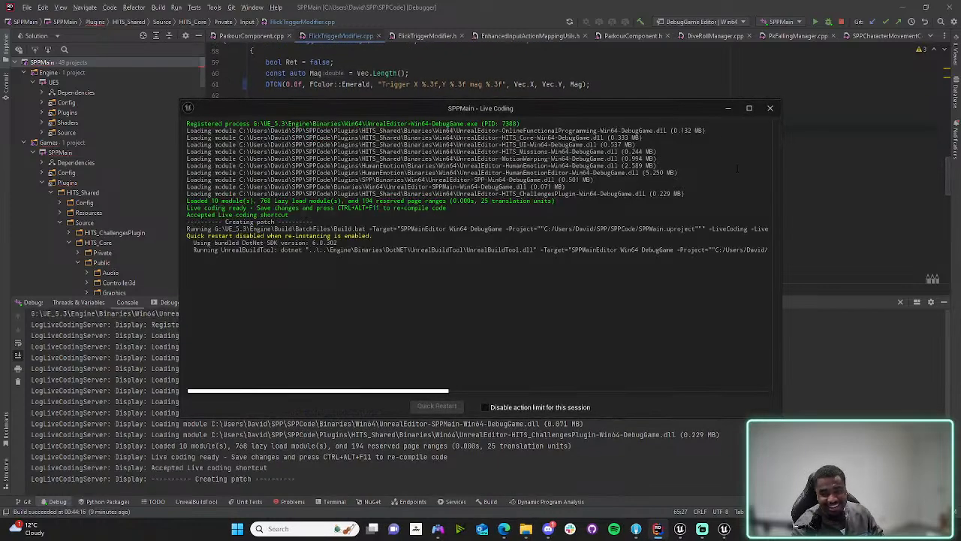
mouse_move(682, 530)
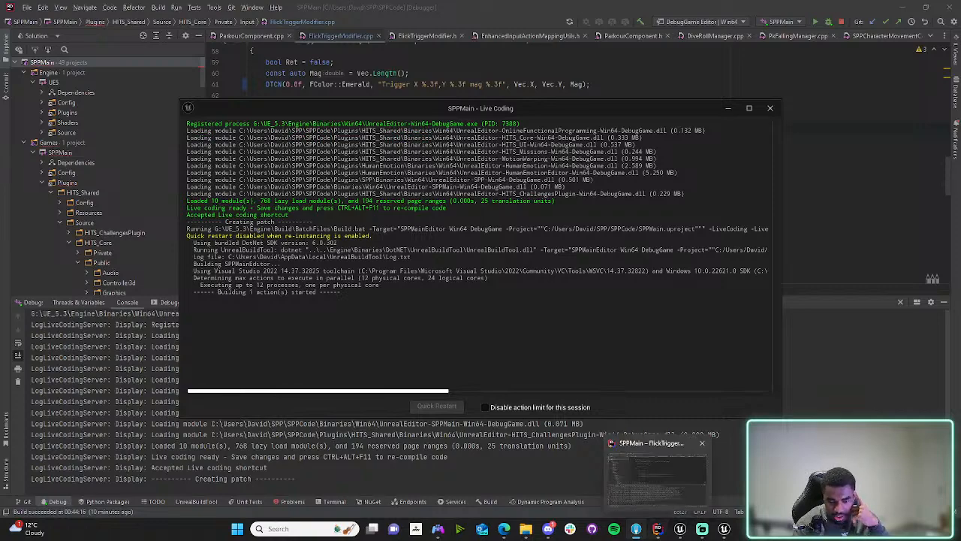
left_click(728, 111)
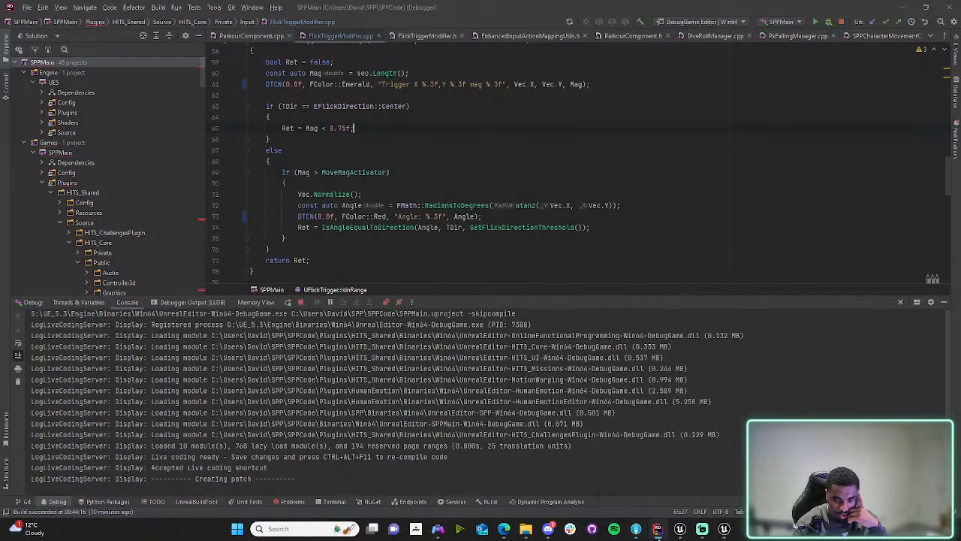
left_click(704, 535)
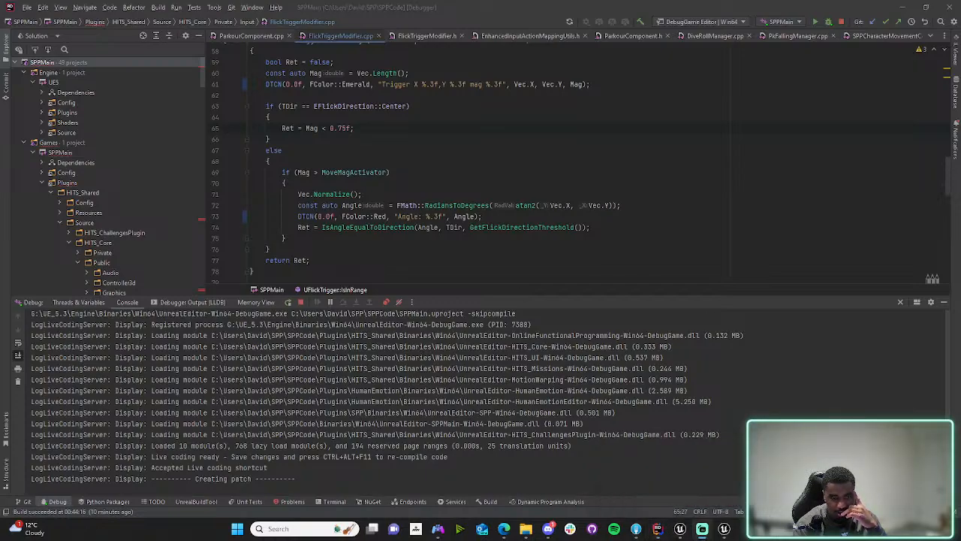
left_click(724, 529)
key("ctrl+alt+F11")
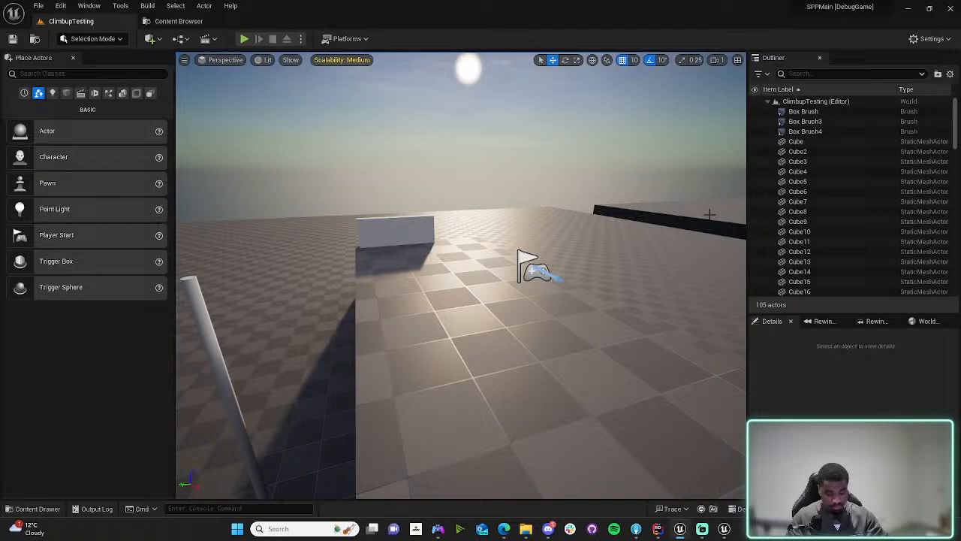
- Play the ClimbupTesting level, repeatedly run and jump the character off the platform edge to test the falls, and stop the session
left_click(244, 38)
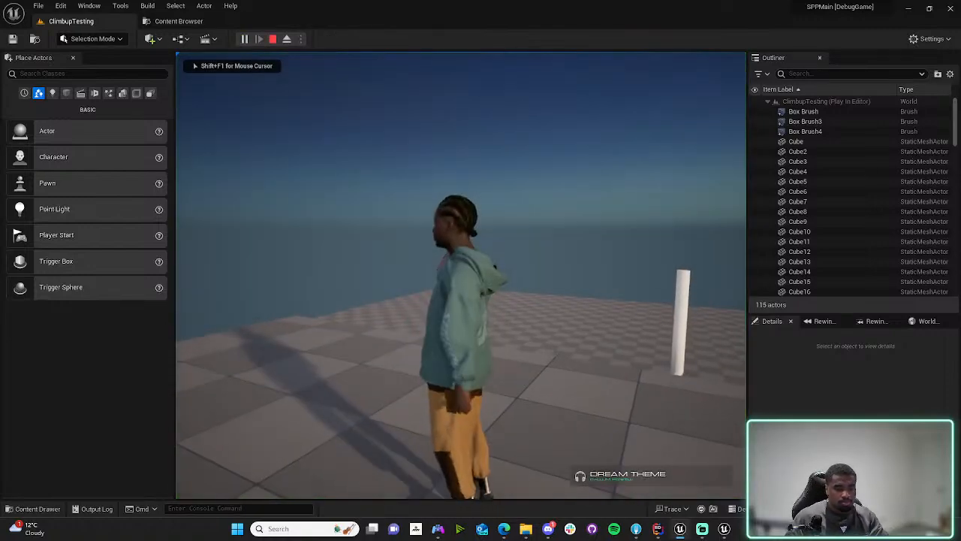
key("w")
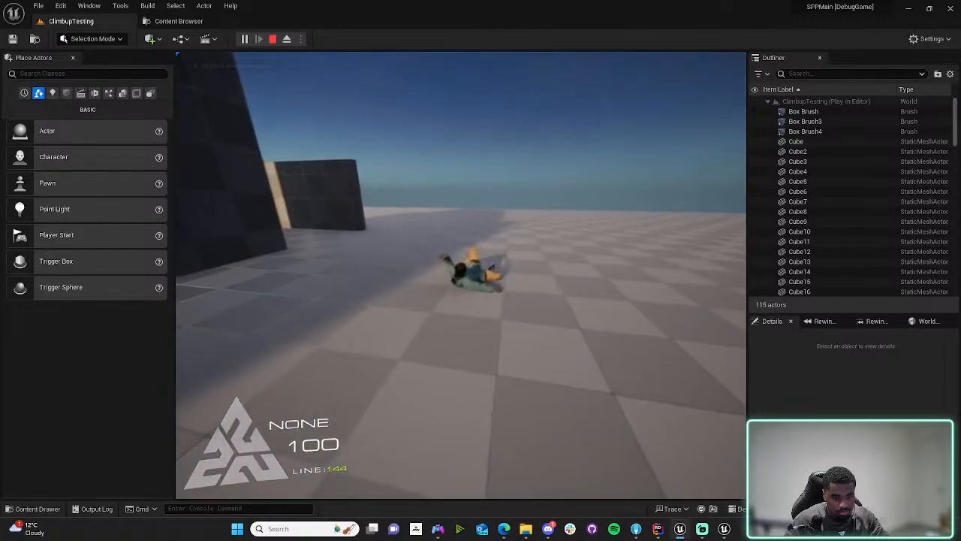
key("w")
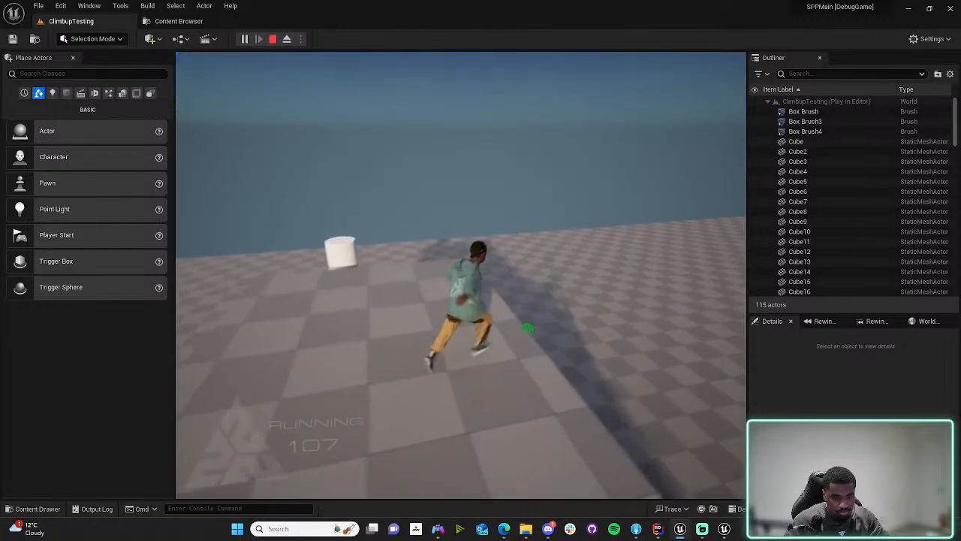
key("space")
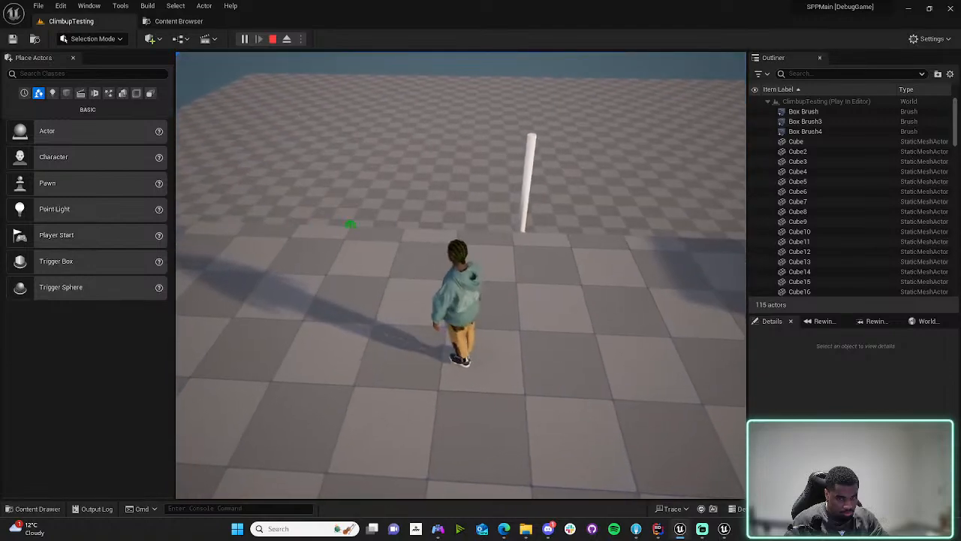
key("w")
key("space")
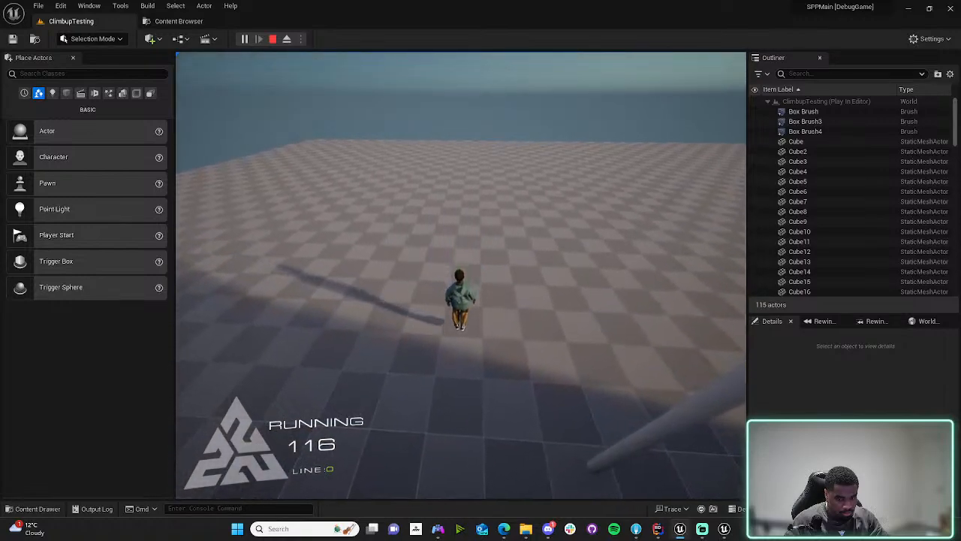
key("w")
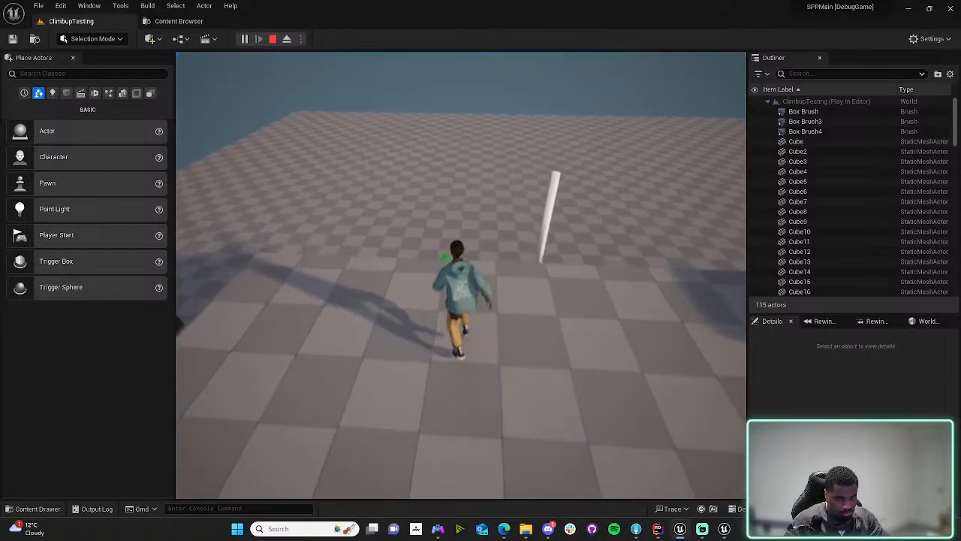
key("space")
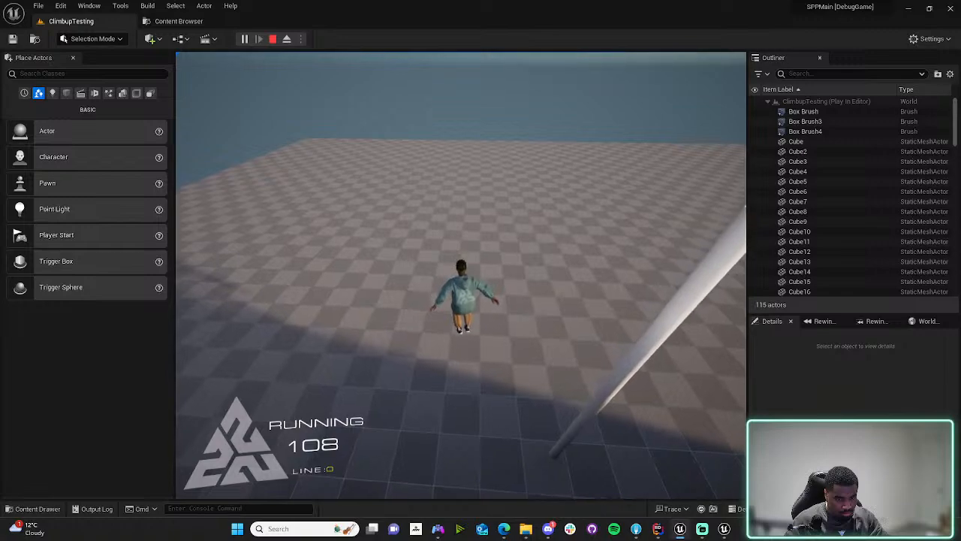
key("r")
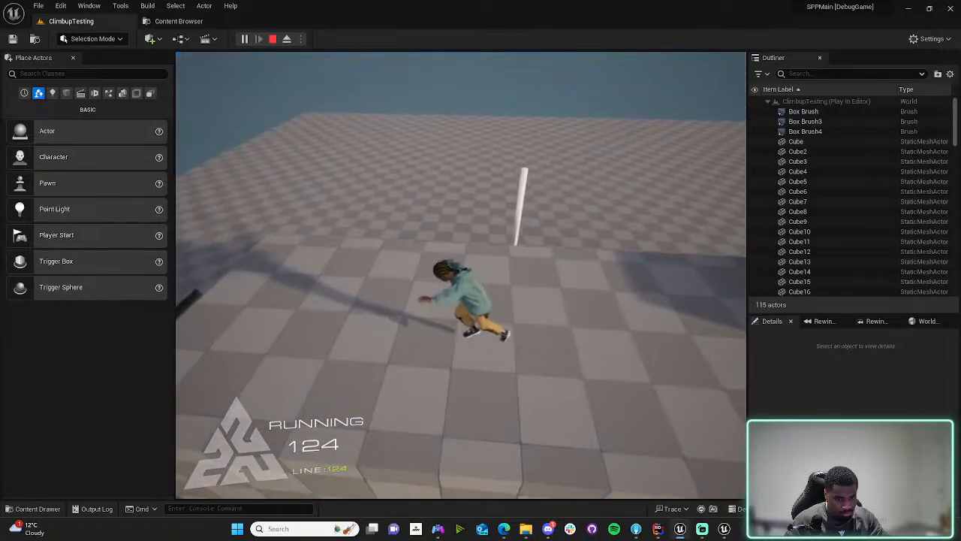
key("w")
key("space")
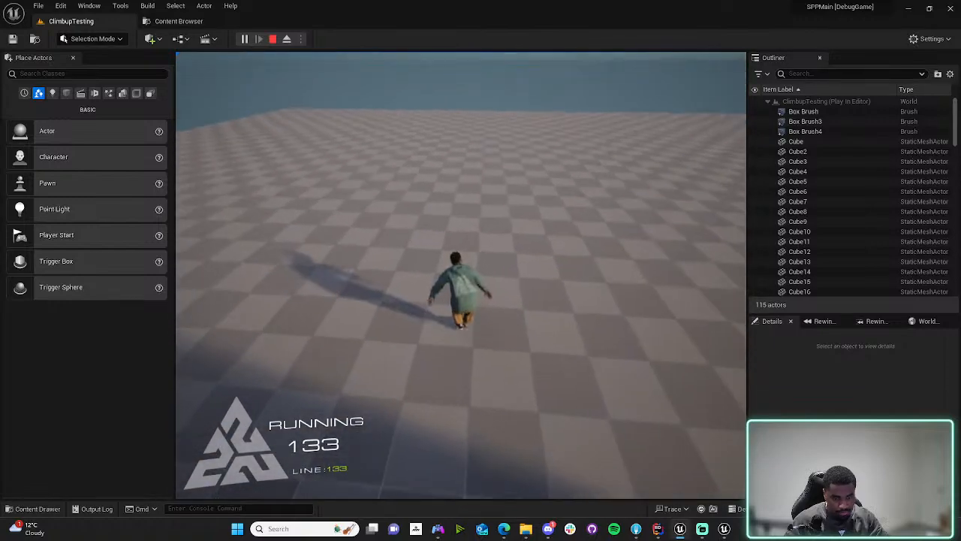
key("Escape")
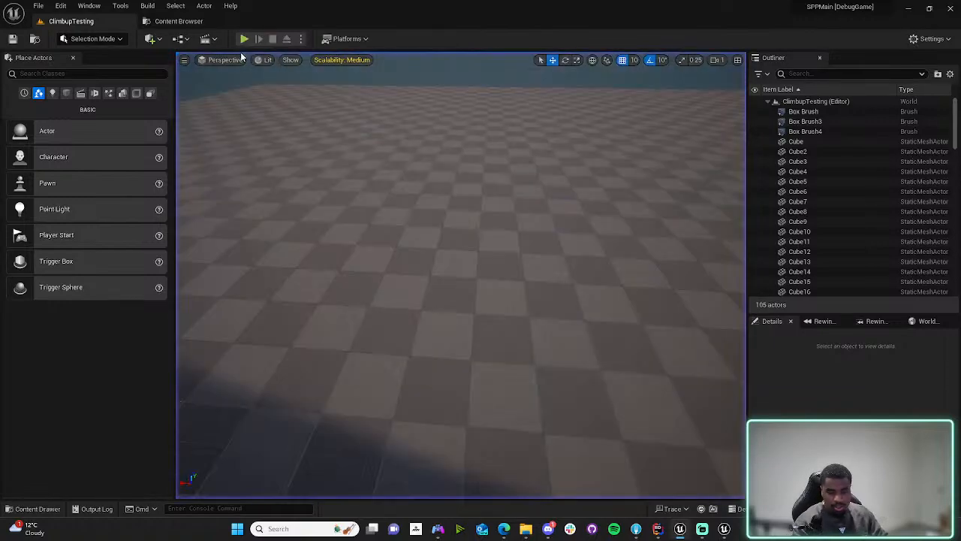
- Open HumanEmotionDataAsset from the Animation folder of SPPCharacter
left_click(33, 510)
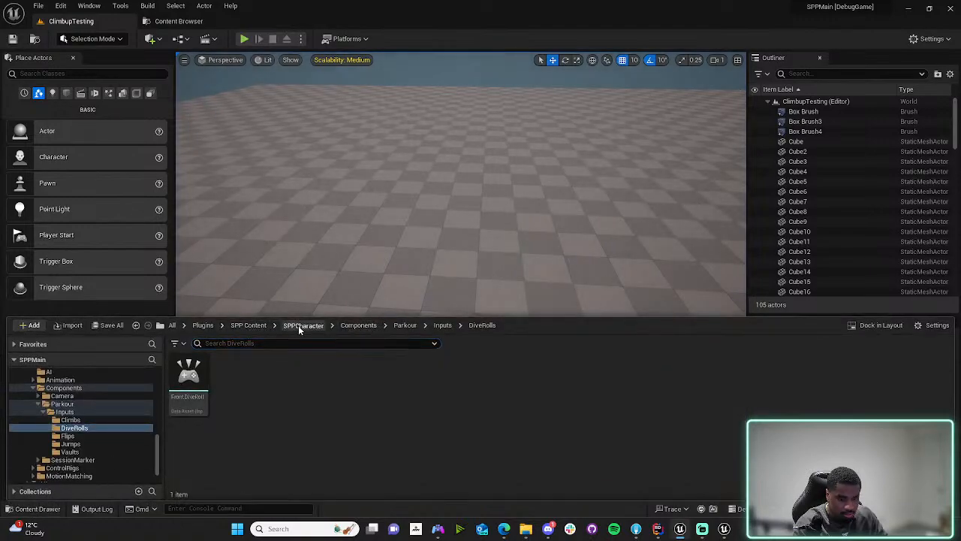
left_click(298, 325)
double_click(231, 369)
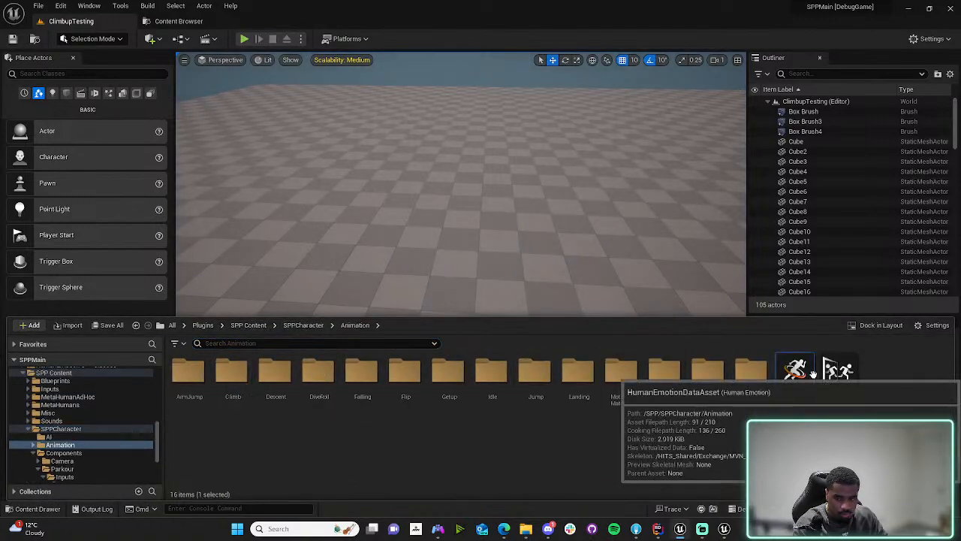
double_click(813, 374)
- Set Anim Type to Falling in the Human Toolkit and open the animation of the InAir entry 3380_TobyJumps03
left_click(180, 90)
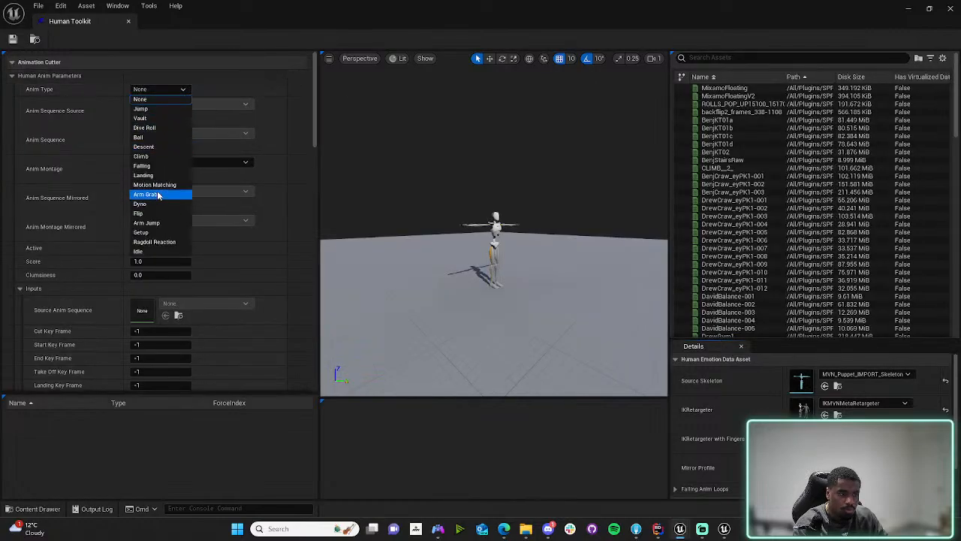
left_click(159, 166)
scroll(145, 441, "down", 3)
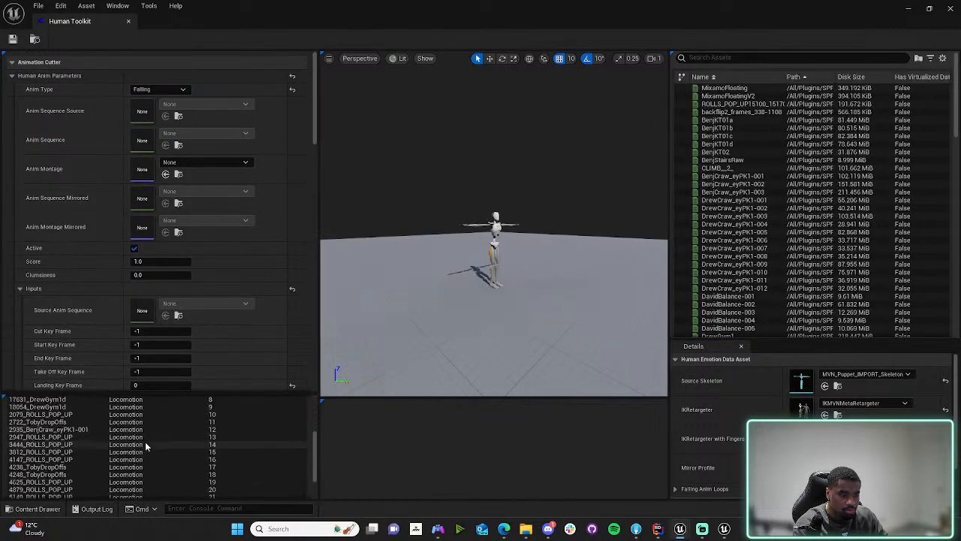
scroll(145, 441, "down", 3)
left_click(130, 492)
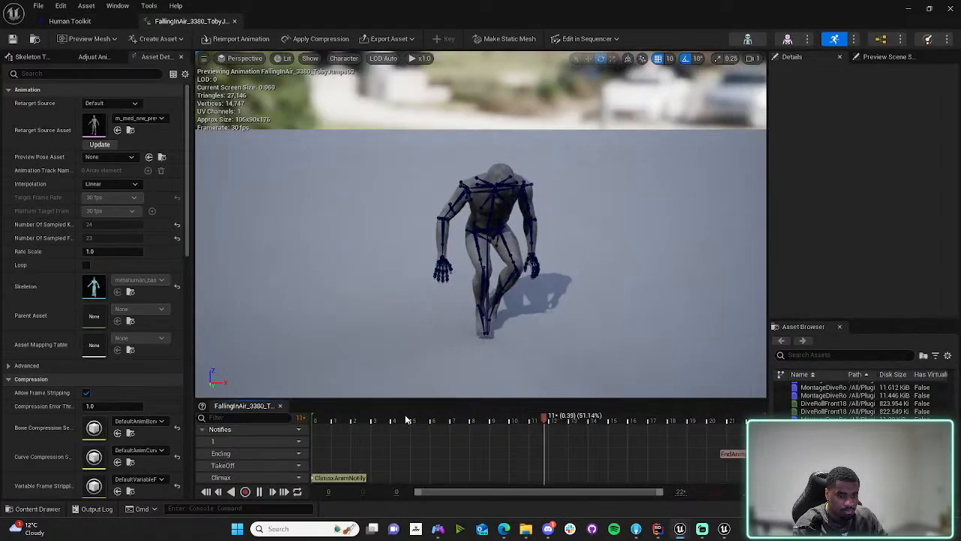
- Scrub through the FallingInAir_3380_TobyJumps03 animation and return the playhead to frame 0 to compare its poses
left_click_drag(435, 426, 751, 417)
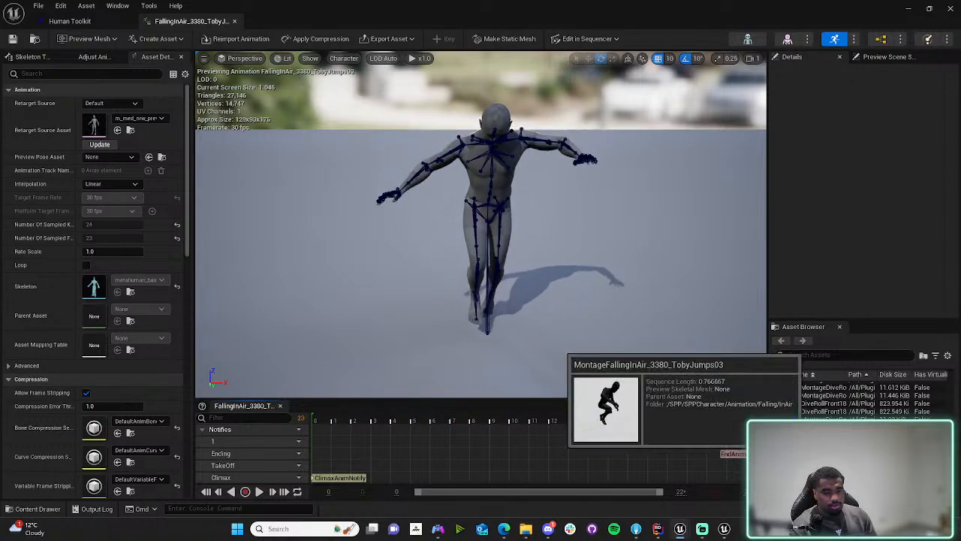
left_click_drag(586, 421, 643, 419)
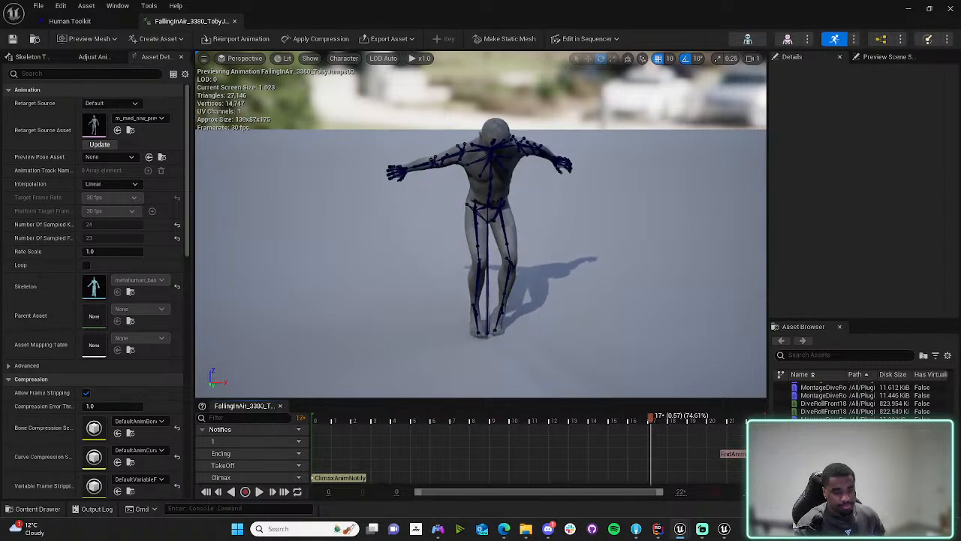
left_click_drag(489, 421, 219, 379)
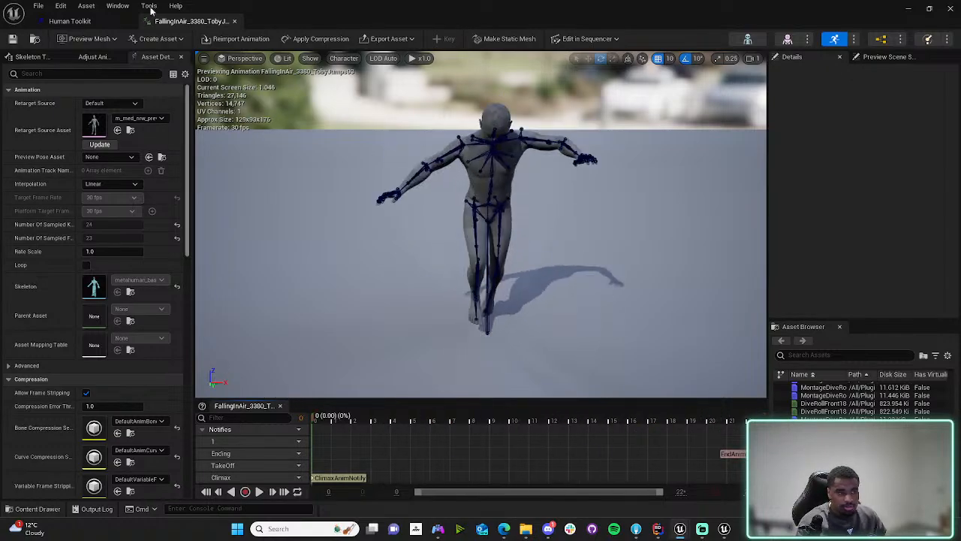
- Open the ROLLS_POP_UP15100_15170 sequence through the Human Toolkit's Falling Anim Loops and inspect its motion from the side while scrubbing
left_click(86, 23)
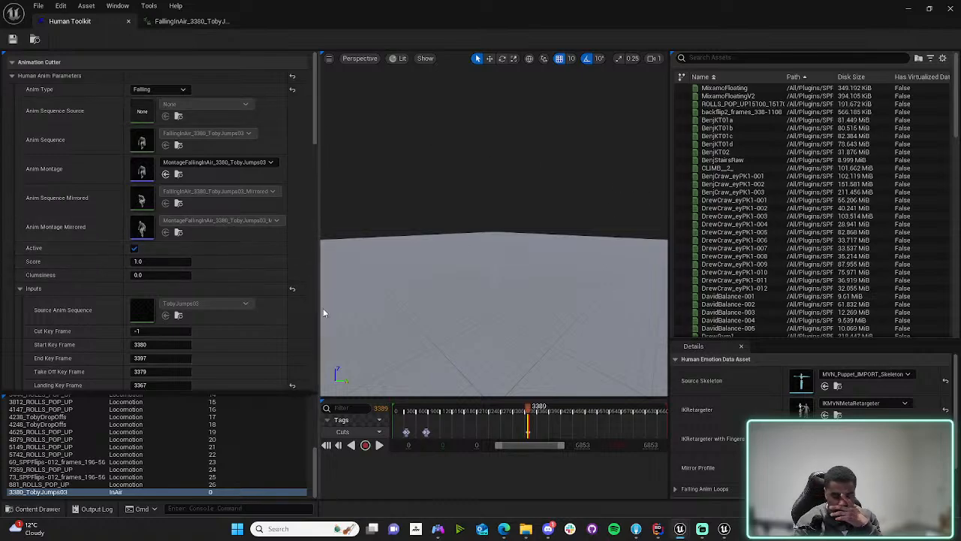
left_click(679, 490)
scroll(683, 481, "down", 2)
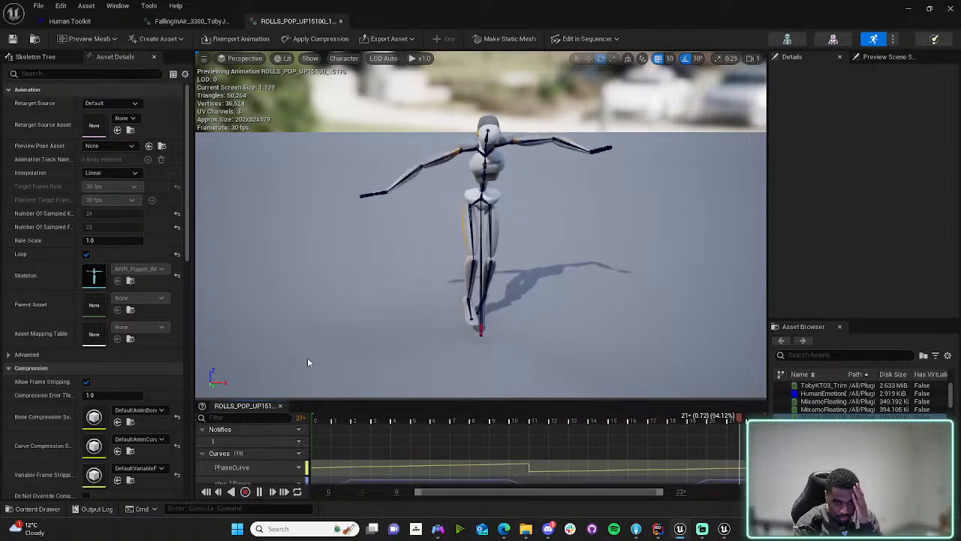
right_click_drag(307, 362, 188, 362)
mouse_move(335, 340)
right_mouse_down()
mouse_move(376, 349)
mouse_move(336, 341)
right_mouse_up()
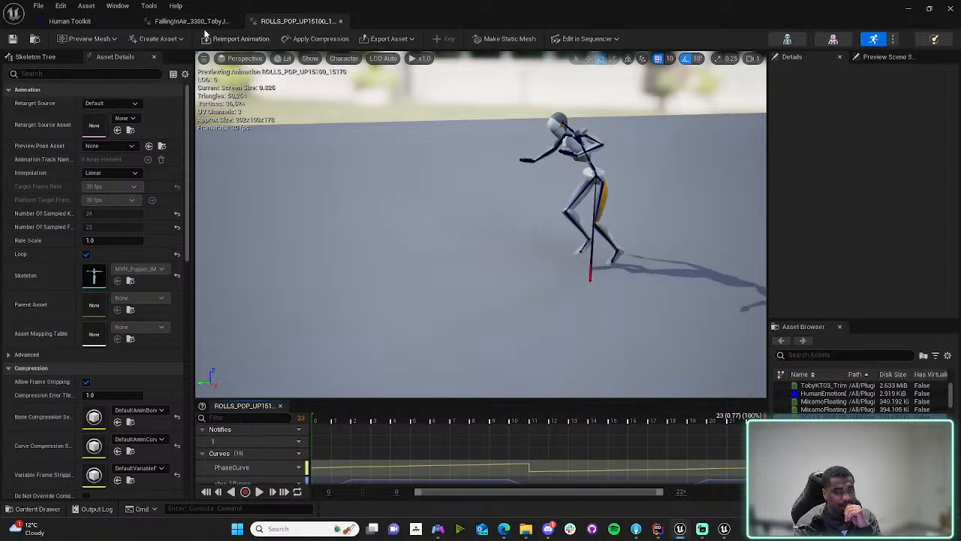
right_click_drag(450, 225, 541, 293)
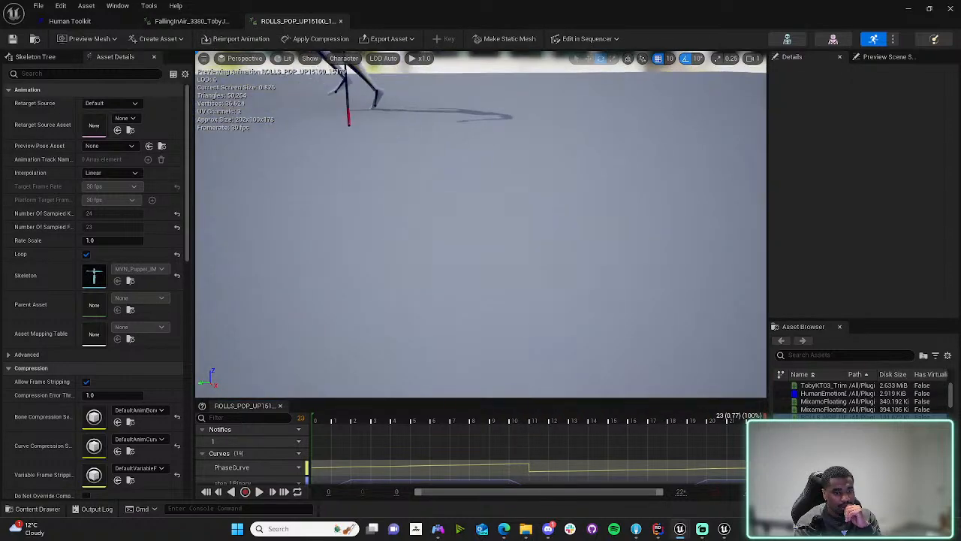
right_click_drag(470, 293, 470, 294)
mouse_move(346, 423)
left_mouse_down()
mouse_move(724, 408)
mouse_move(330, 419)
left_mouse_up()
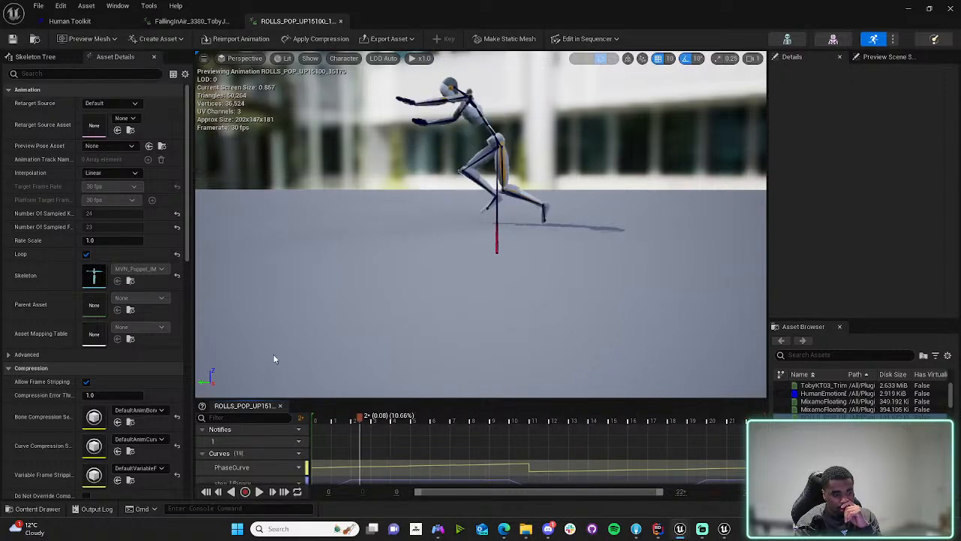
- Toggle EnableRootMotion on the ROLLS_POP_UP15100_15170 sequence, leaving it enabled, and save the asset
scroll(112, 365, "down", 5)
left_click(87, 390)
left_click(86, 389)
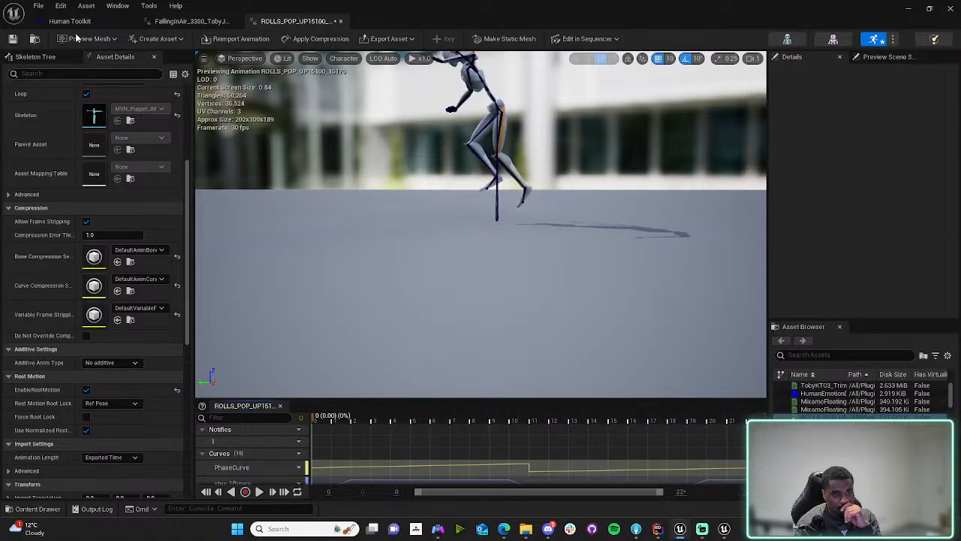
left_click(12, 38)
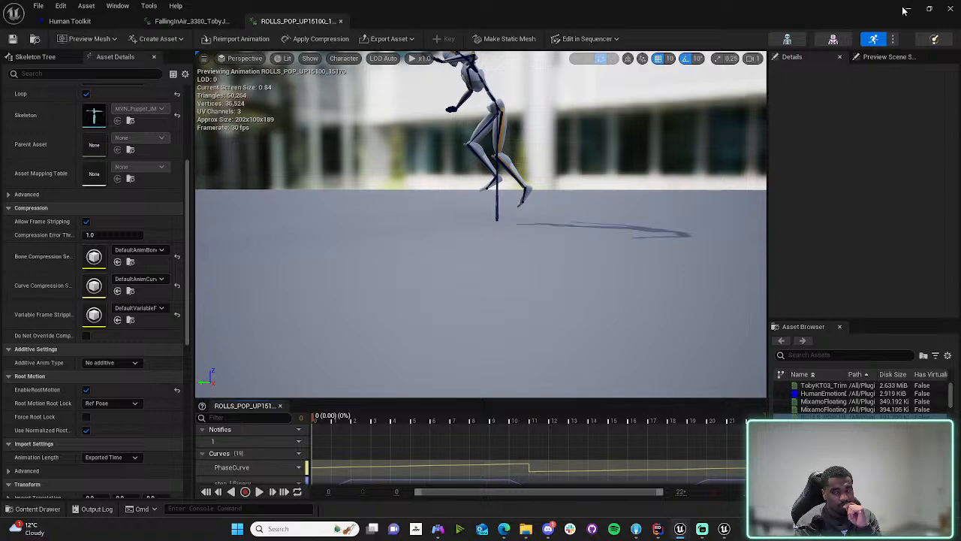
- Check the Root Motion settings of the FallingInAir_3380_TobyJumps03 sequence and scrub through its frames
left_click(191, 21)
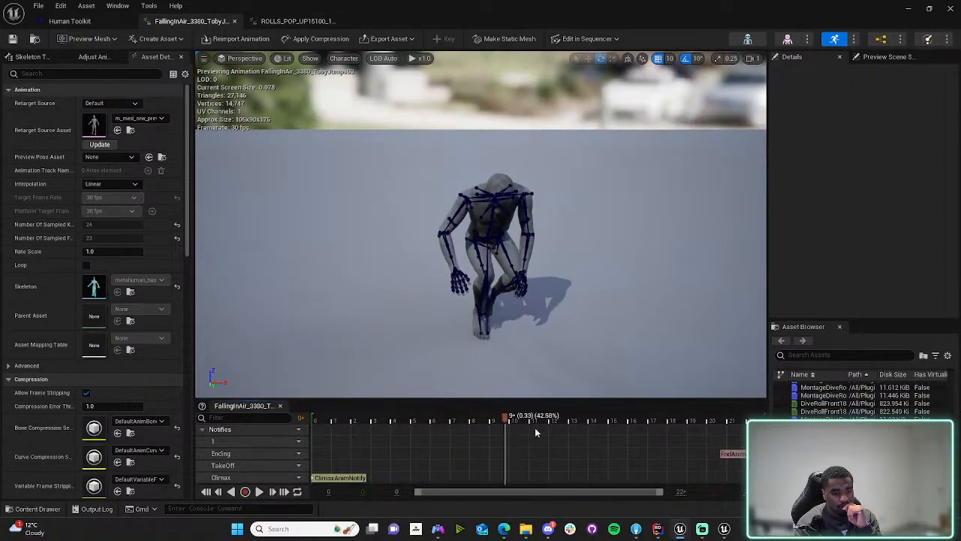
scroll(89, 368, "down", 5)
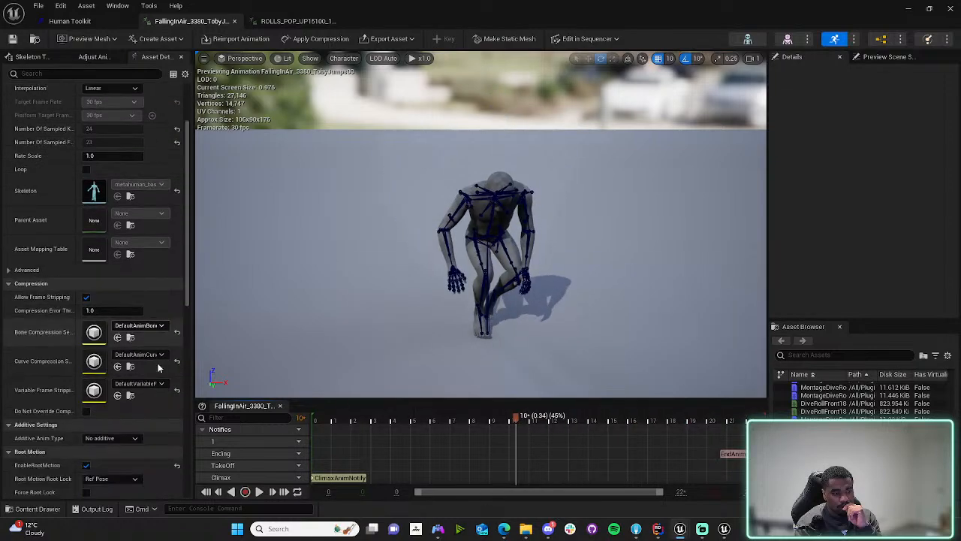
left_click(86, 369)
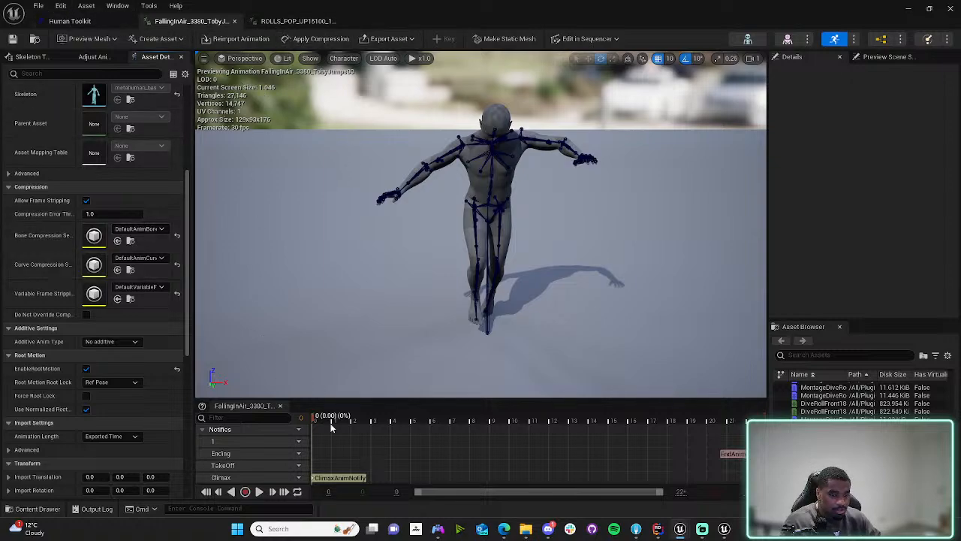
left_click_drag(331, 427, 727, 402)
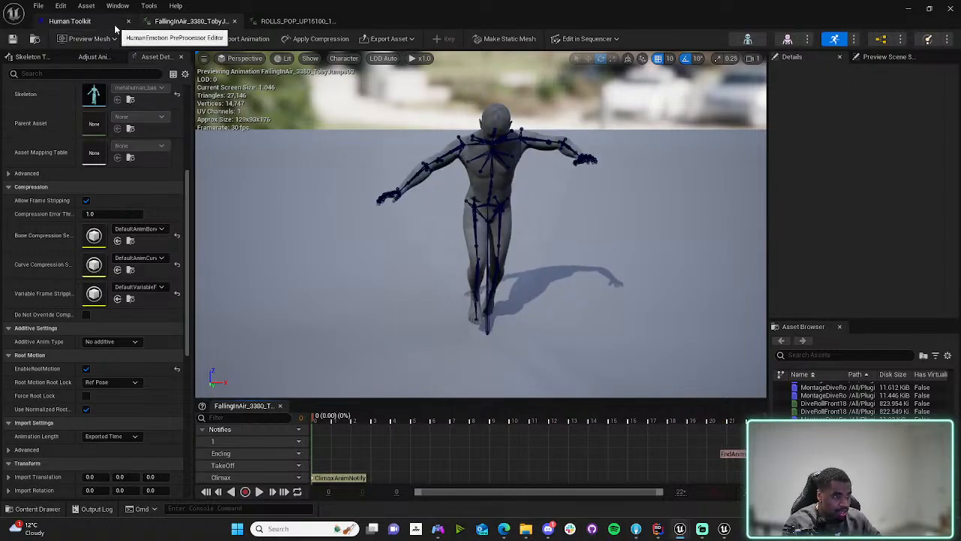
- Return to the Human Toolkit and give the asset list slightly more height above the Details section
left_click(70, 21)
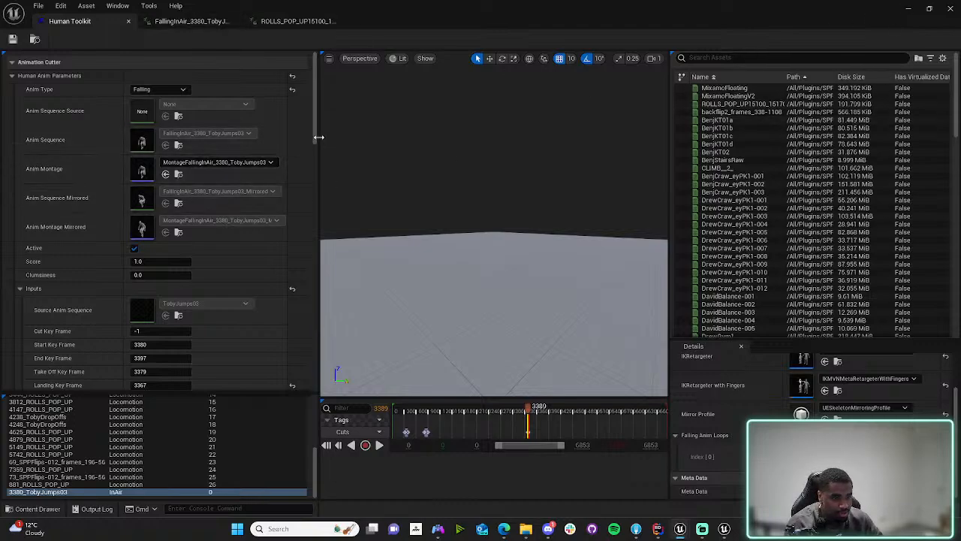
mouse_move(658, 533)
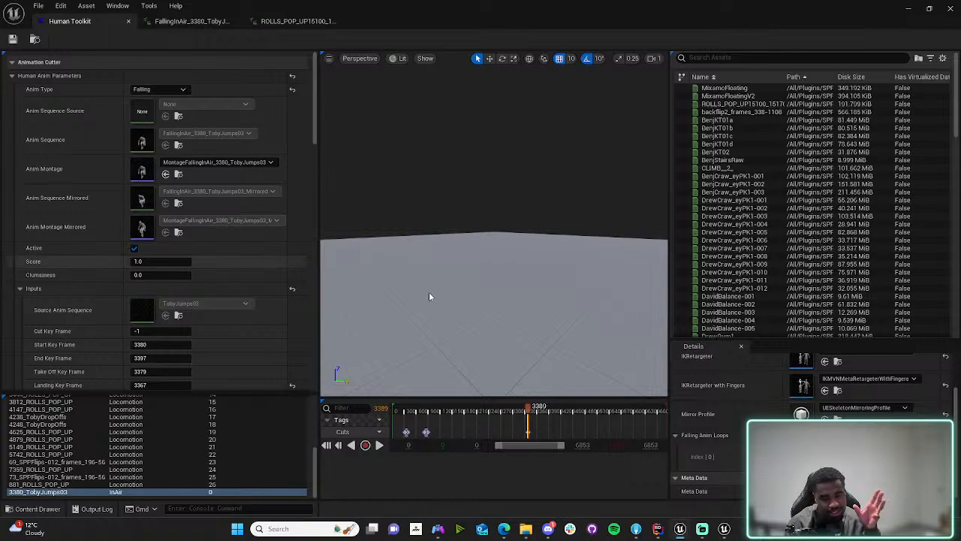
left_click_drag(733, 345, 738, 368)
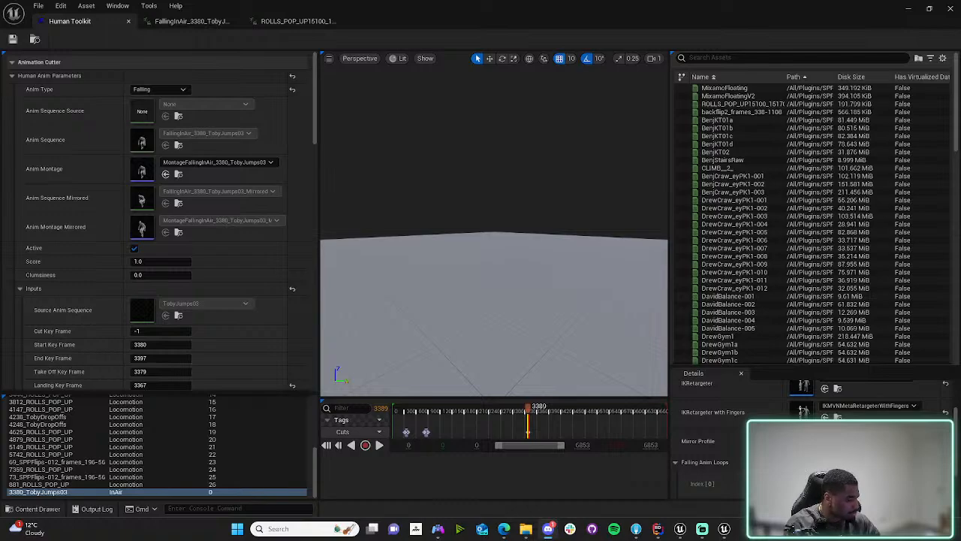
- Switch to Discord and view the colleague's shared screen full screen to examine the FallingInAir_3380_TobyJumps03 sequence settings
left_click(547, 528)
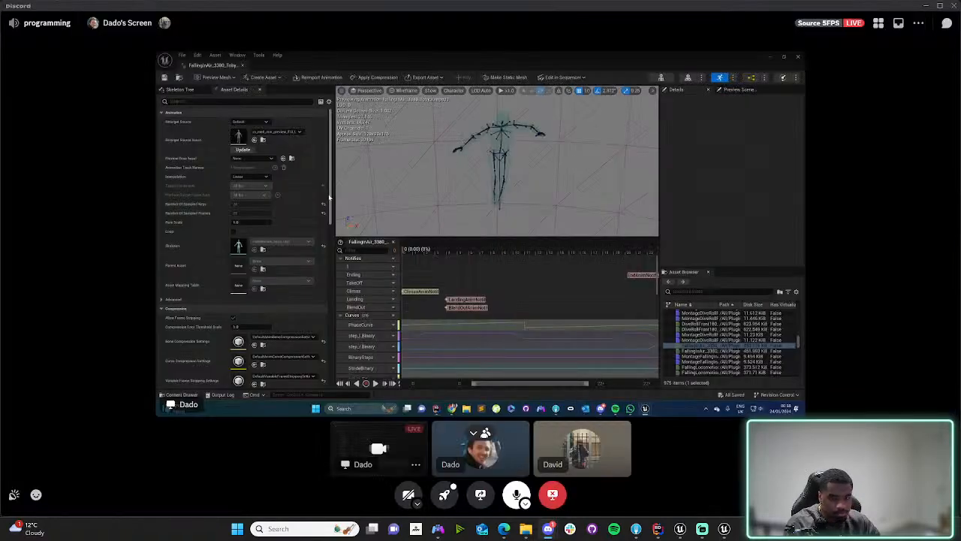
left_click(486, 434)
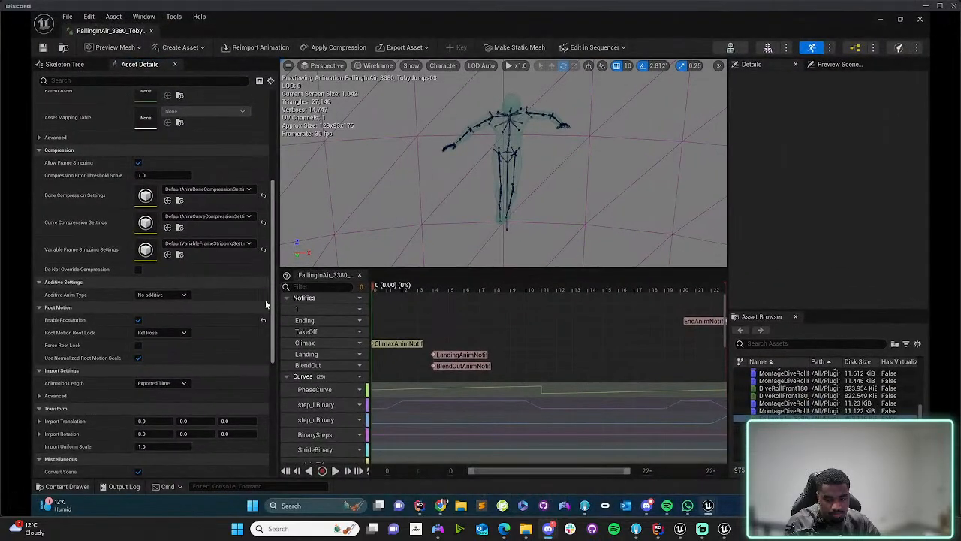
double_click(261, 358)
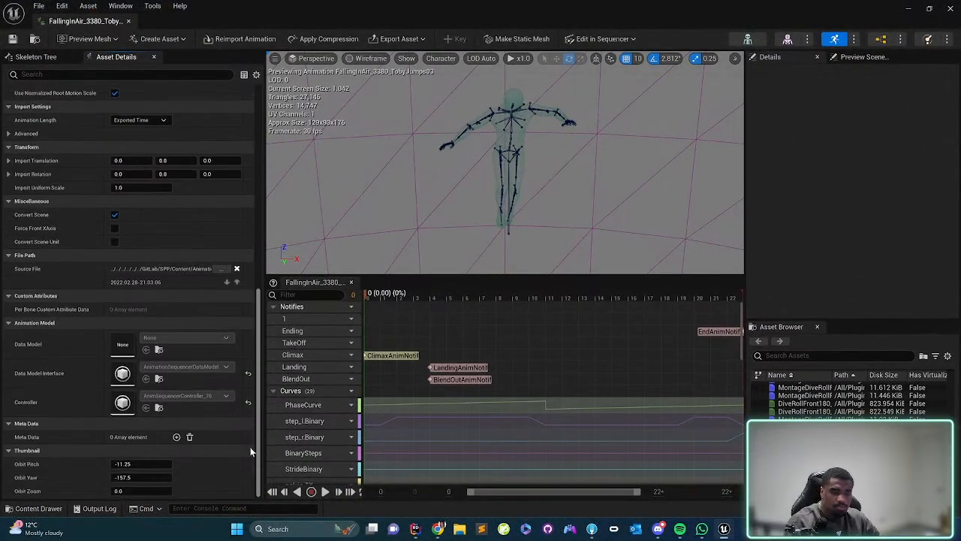
- Enable Loop on the FallingInAir_3380_TobyJumps03 sequence and on its mirrored version, closing each asset when done
scroll(248, 263, "up", 5)
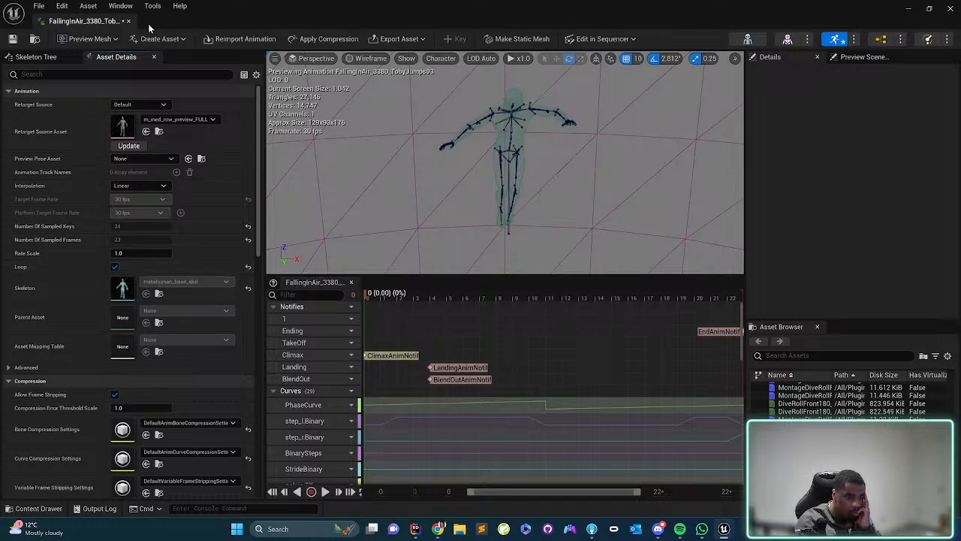
left_click(128, 22)
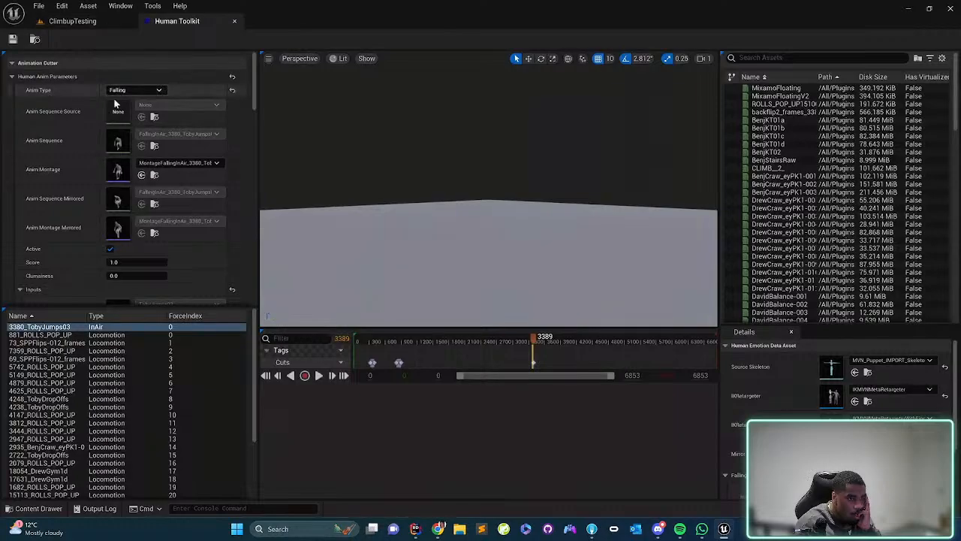
double_click(119, 201)
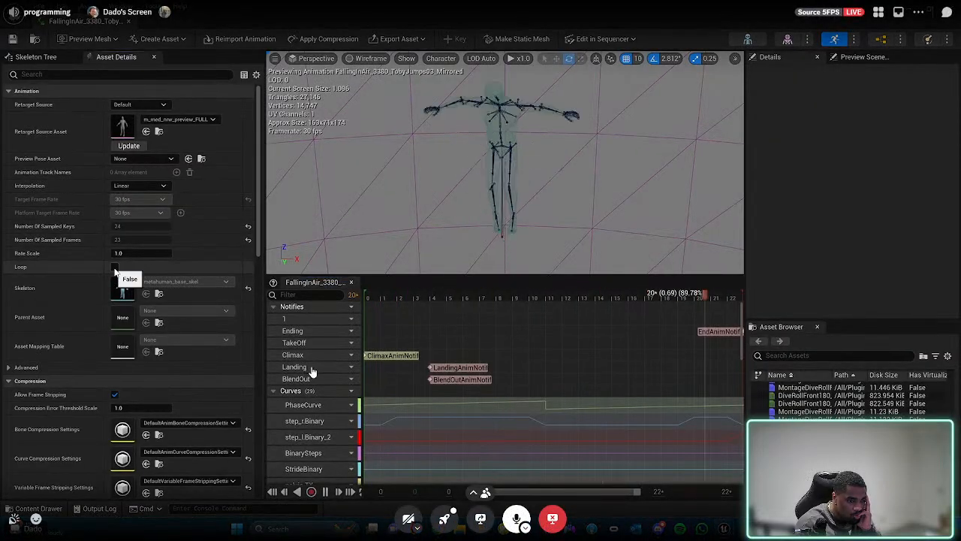
left_click(114, 268)
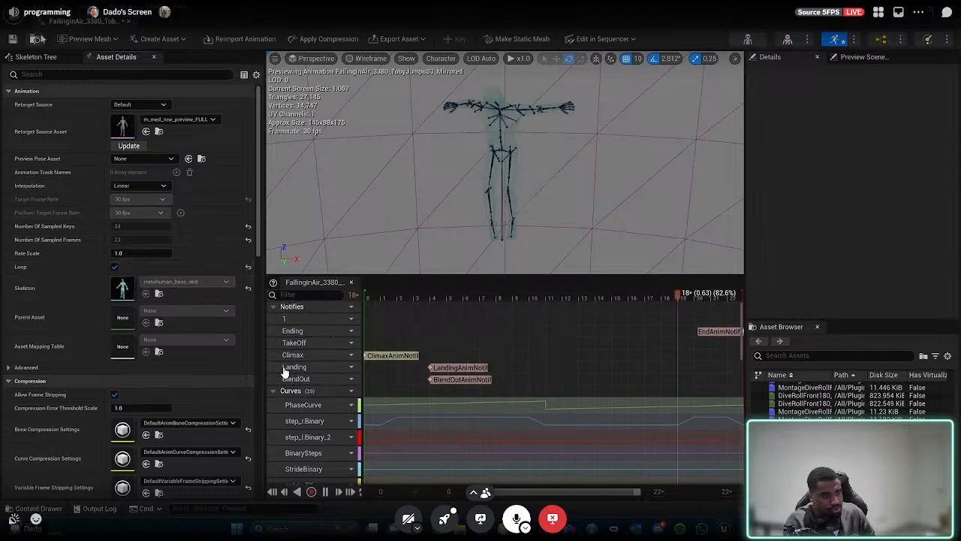
left_click(129, 21)
- Play the ClimbupTesting level to watch the character's movement on the shared screen, and leave the full-screen view
key("ctrl+Tab")
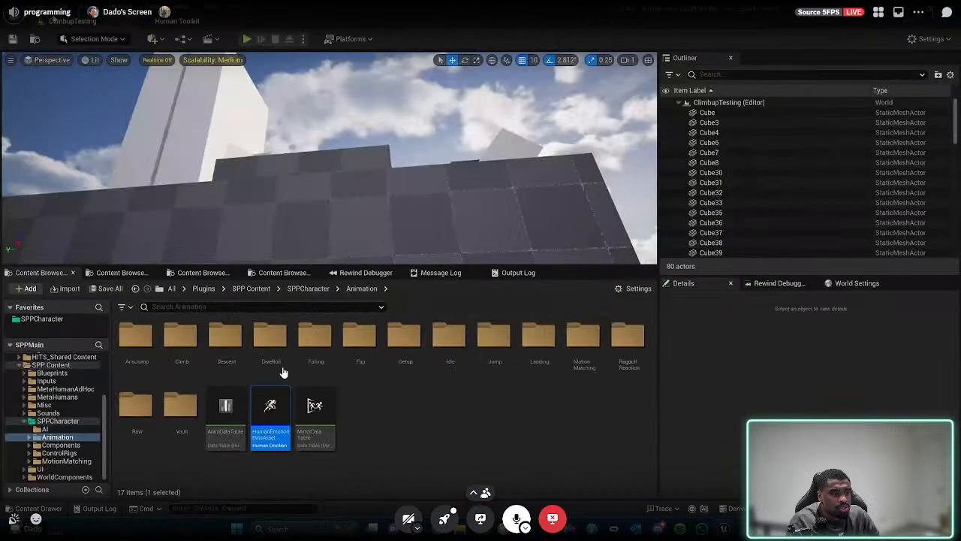
key("alt+p")
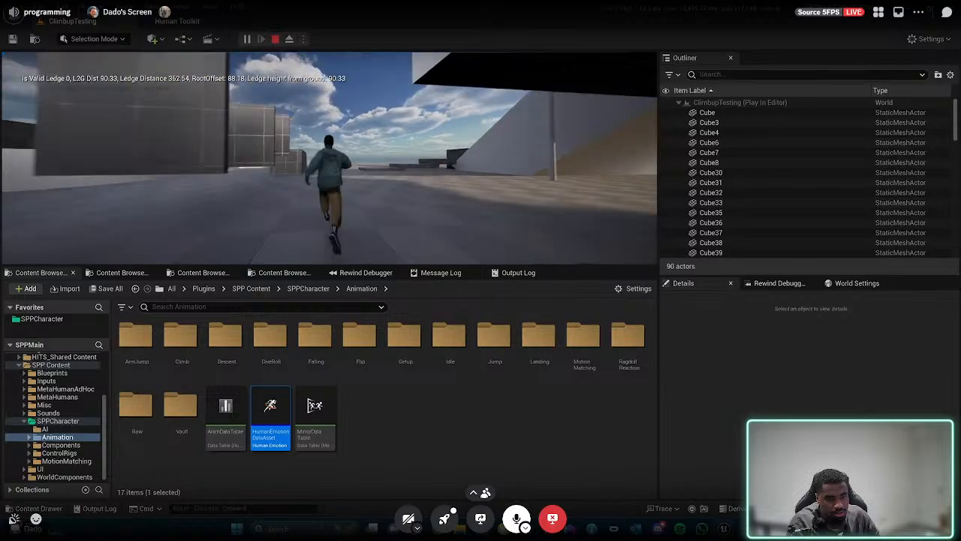
key("Escape")
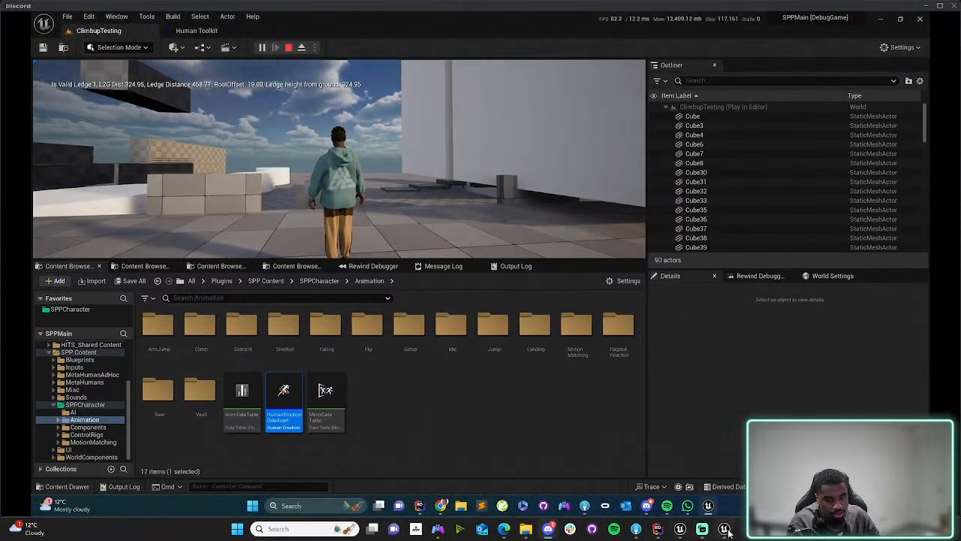
- Switch to the local Unreal Editor, enable Loop on the FallingInAir_3380_TobyJumps03 sequence, and save it
left_click(680, 528)
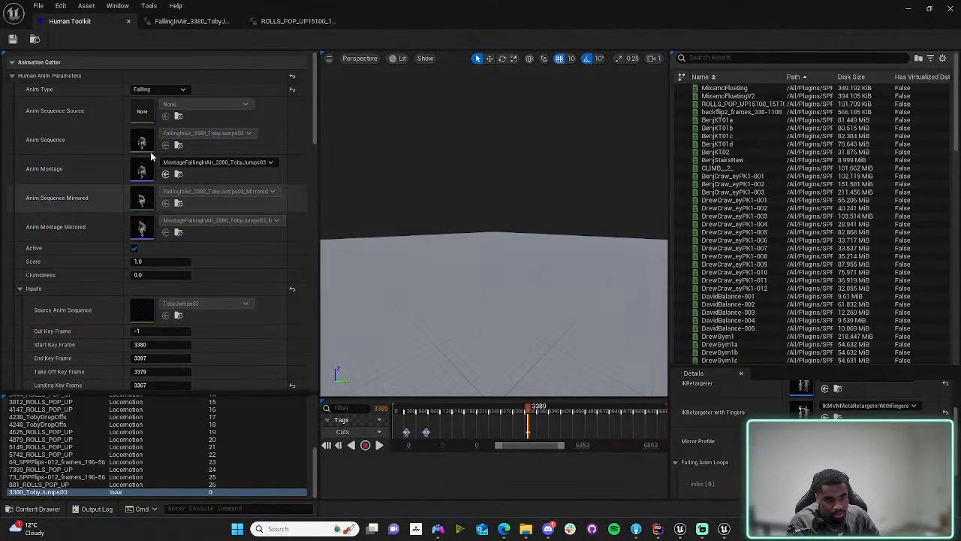
scroll(121, 296, "up", 5)
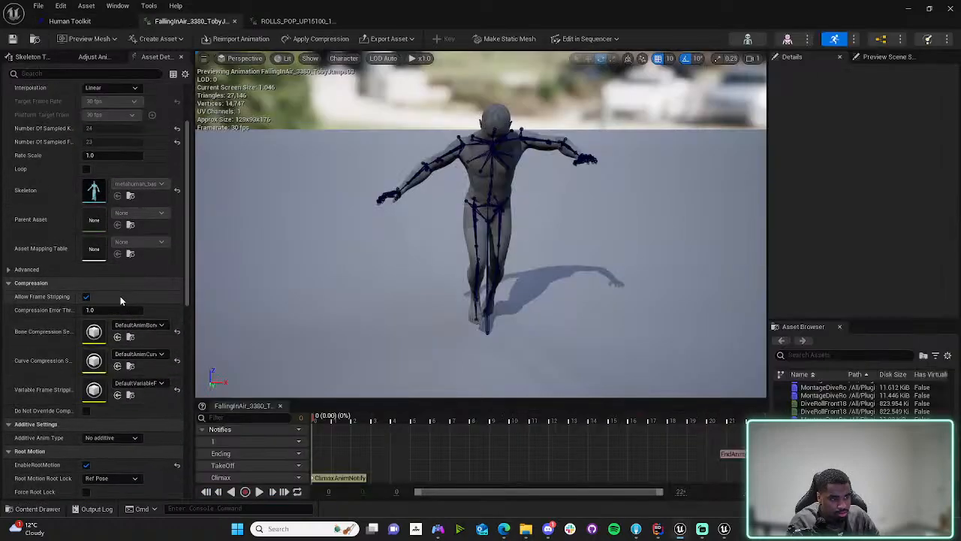
left_click(86, 265)
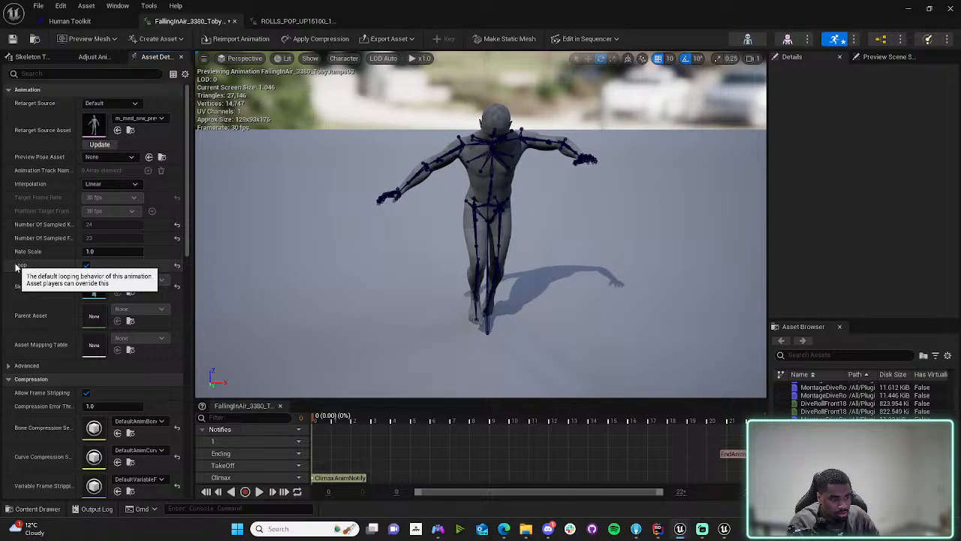
left_click(17, 43)
- Open the FallingInAir_3380_TobyJumps03_Mirrored sequence from the Human Toolkit and enable Loop on it
left_click(110, 23)
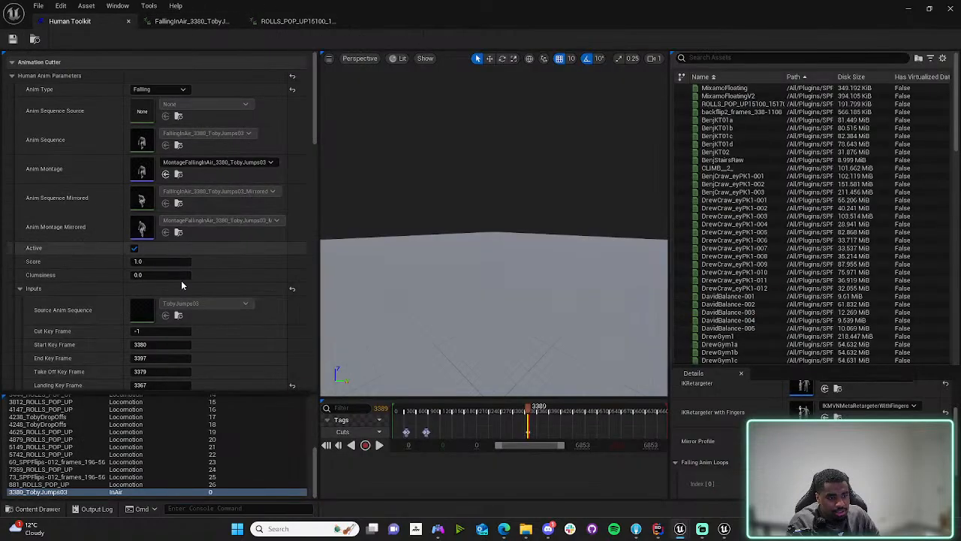
double_click(141, 201)
left_click(85, 264)
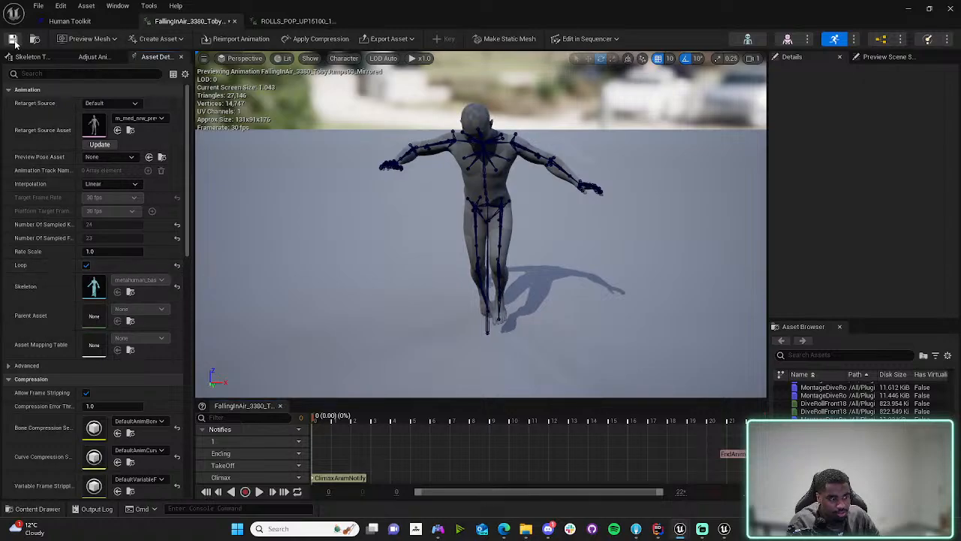
- Play the ClimbupTesting level, run the character off the platform edges to test the falling animation, and stop the session
left_click(908, 9)
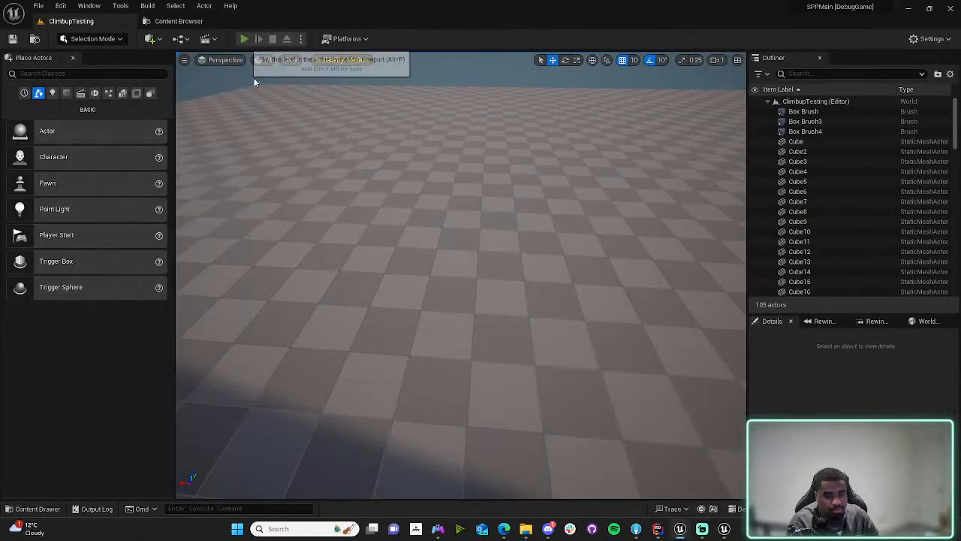
left_click(245, 38)
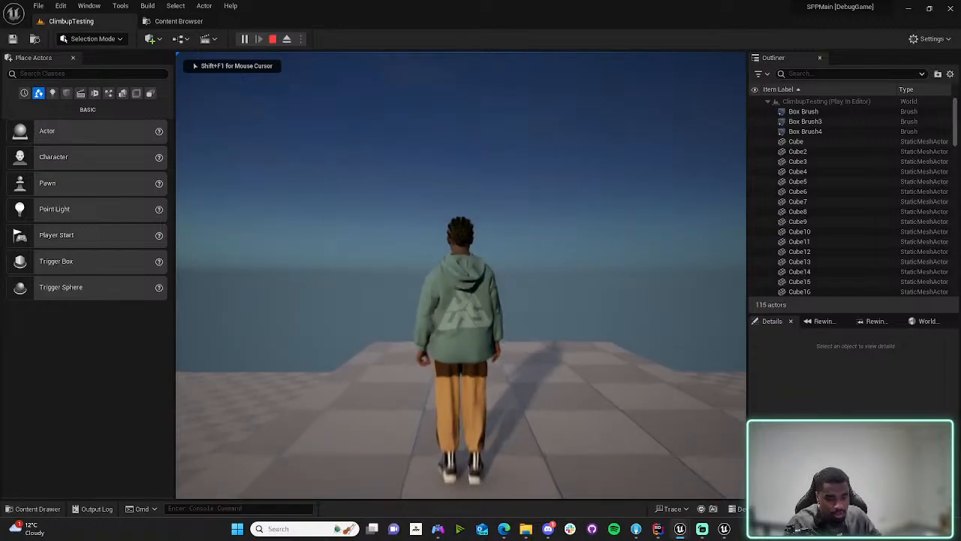
key("w")
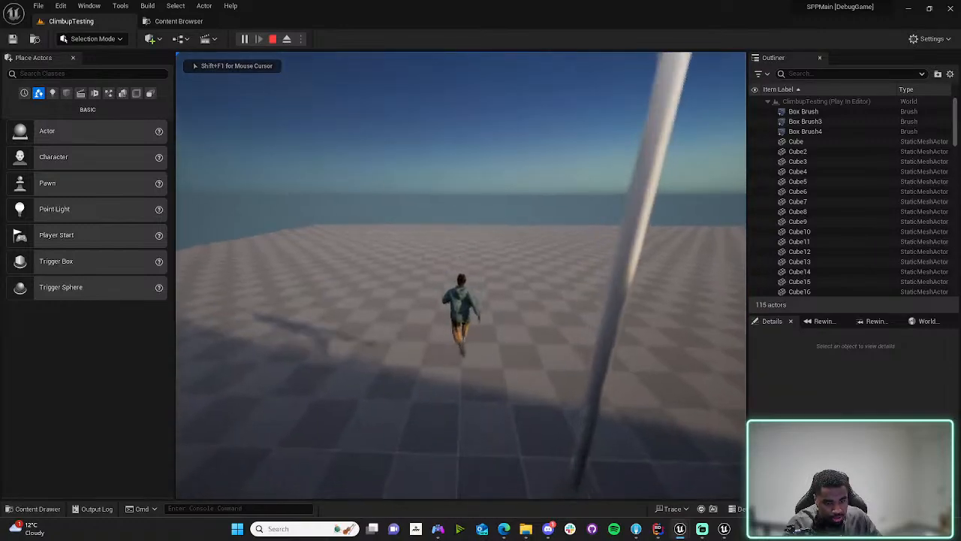
key("a")
key("w")
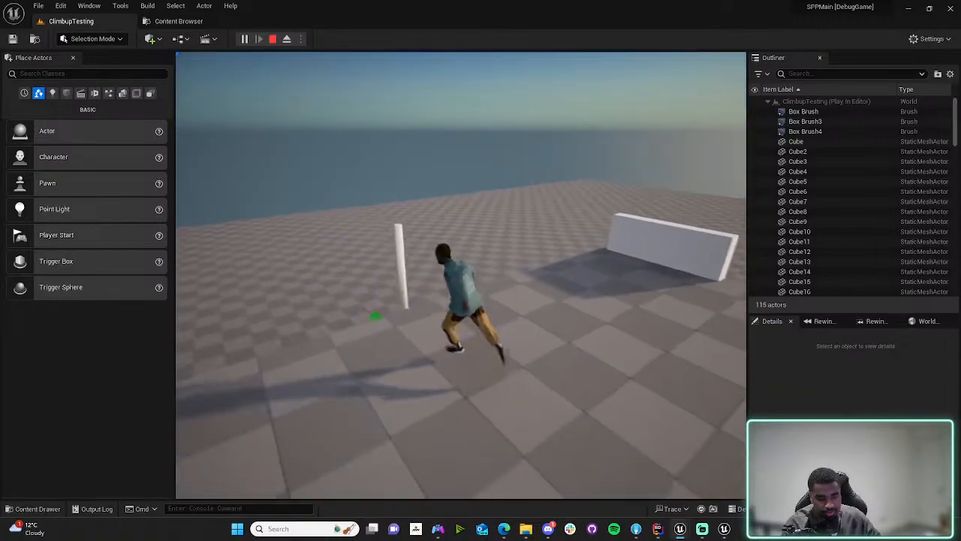
key("w")
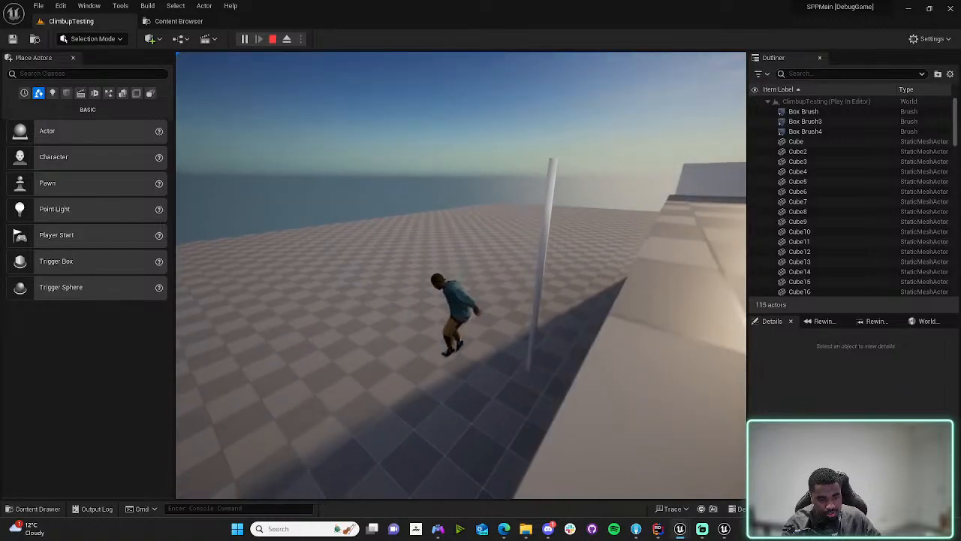
key("Escape")
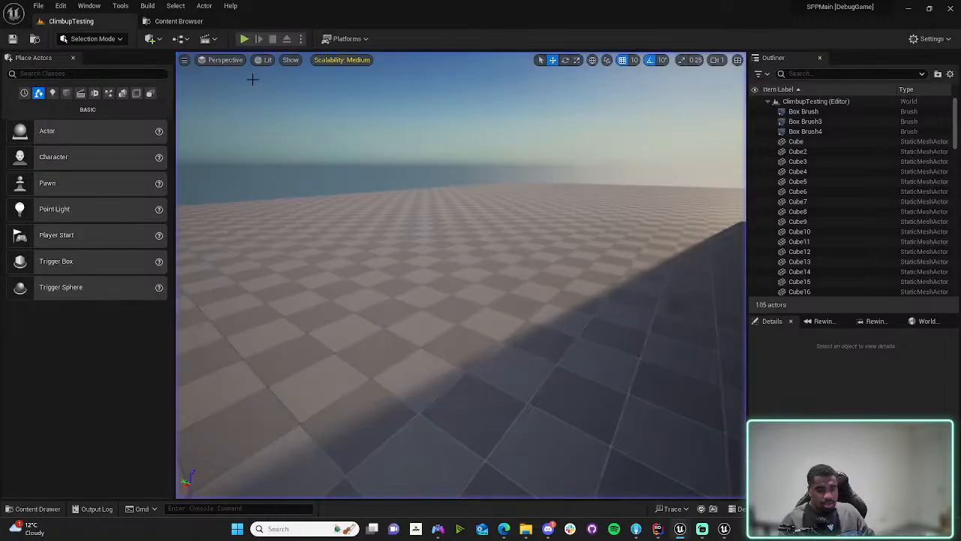
- Examine the MontageFallingInAir_3380_TobyJumps03 montage, including its opening frames and the settings of its Default section
left_click(681, 528)
left_click(715, 488)
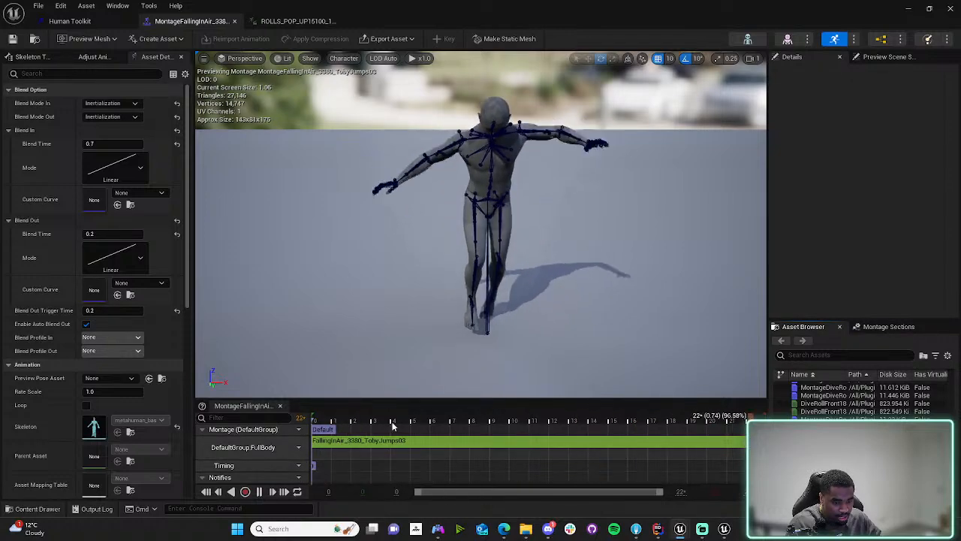
left_click(339, 418)
left_click(329, 415)
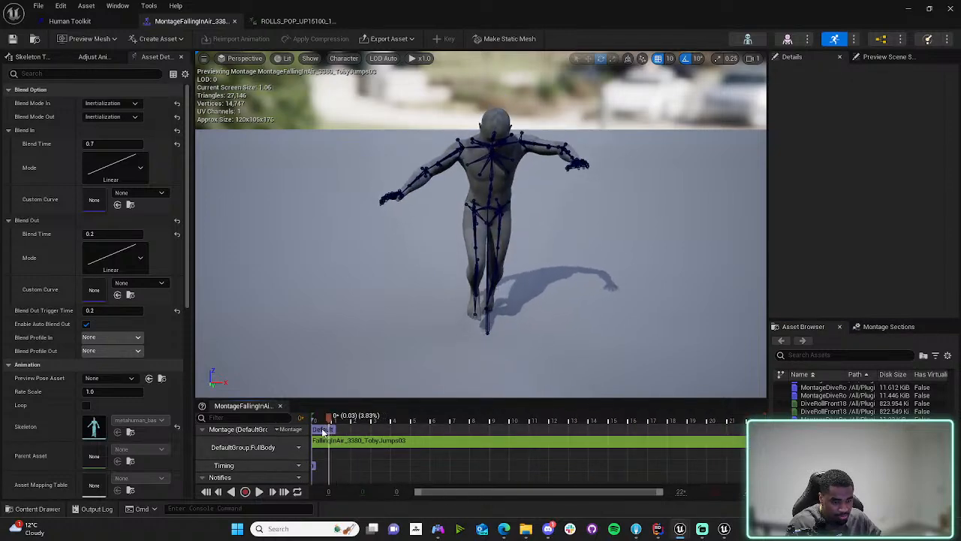
left_click(324, 431)
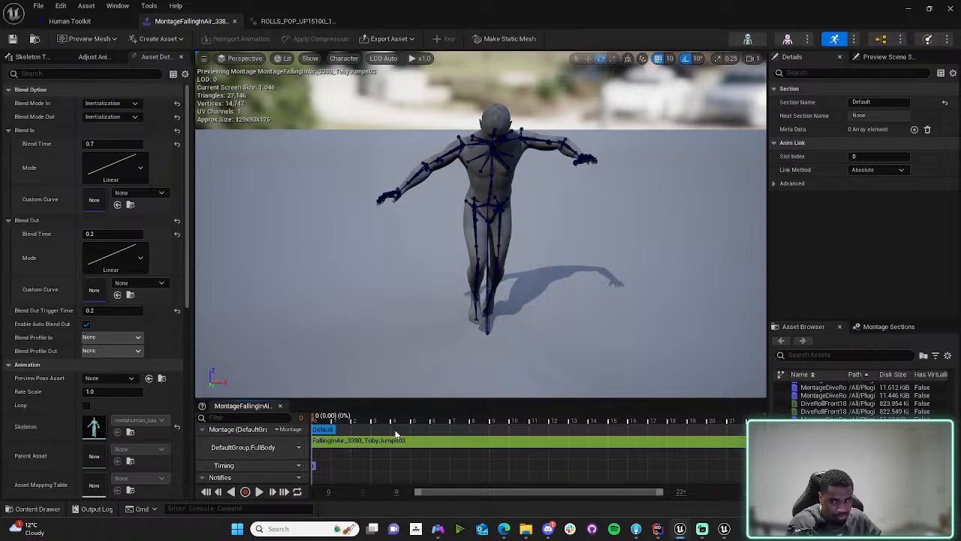
left_click(774, 184)
left_click(772, 183)
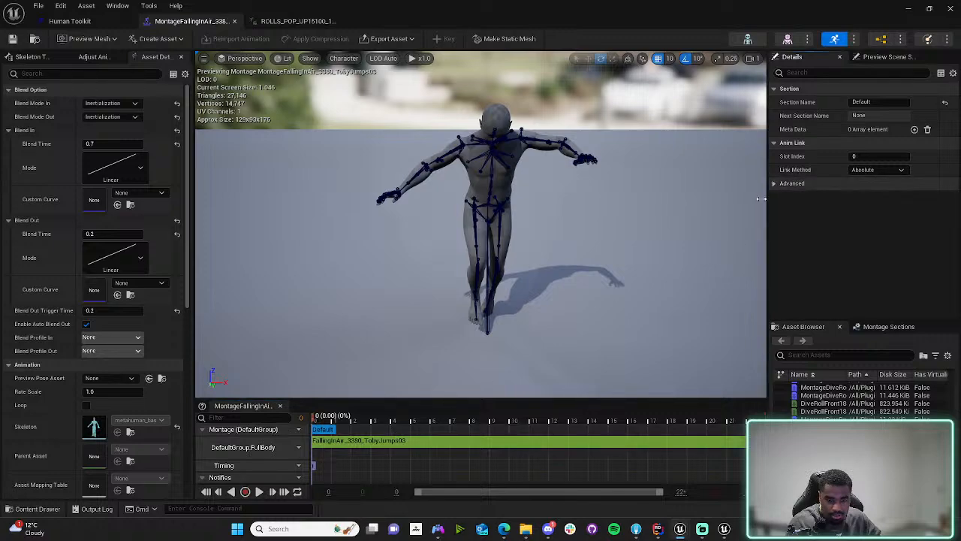
- Switch to Discord and view the colleague's shared screen full screen to examine the MontageFallingInAir_3380_TobyJumps03 montage
left_click(657, 530)
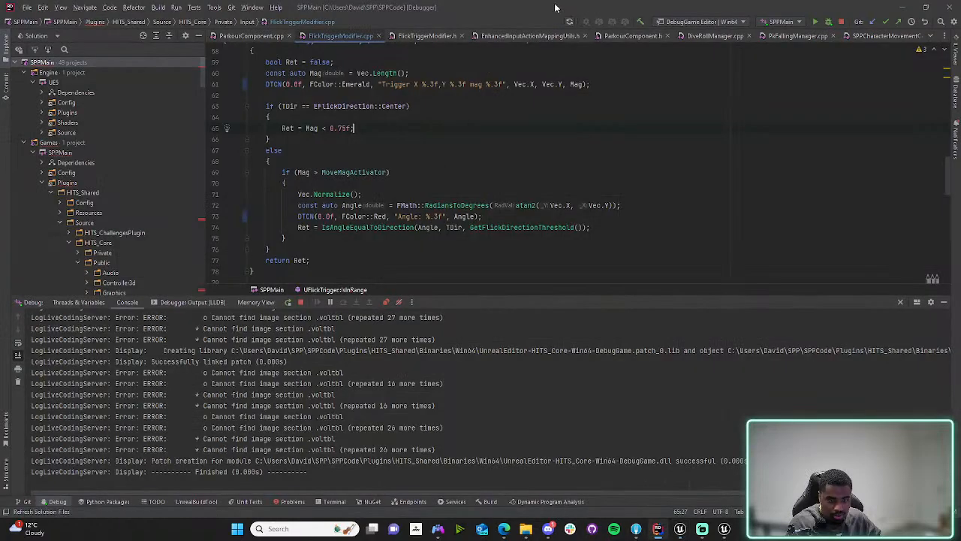
key("alt+Tab")
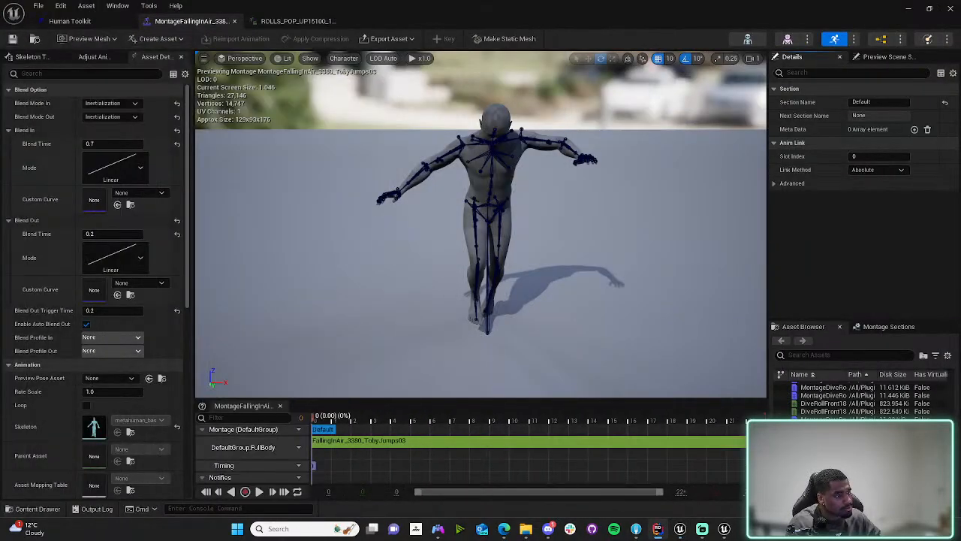
mouse_move(552, 530)
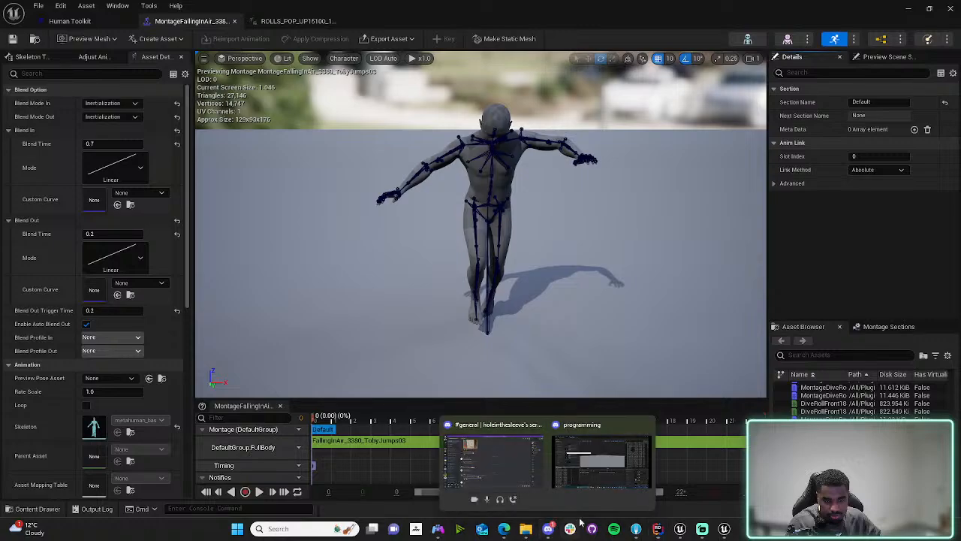
left_click(608, 459)
mouse_move(657, 529)
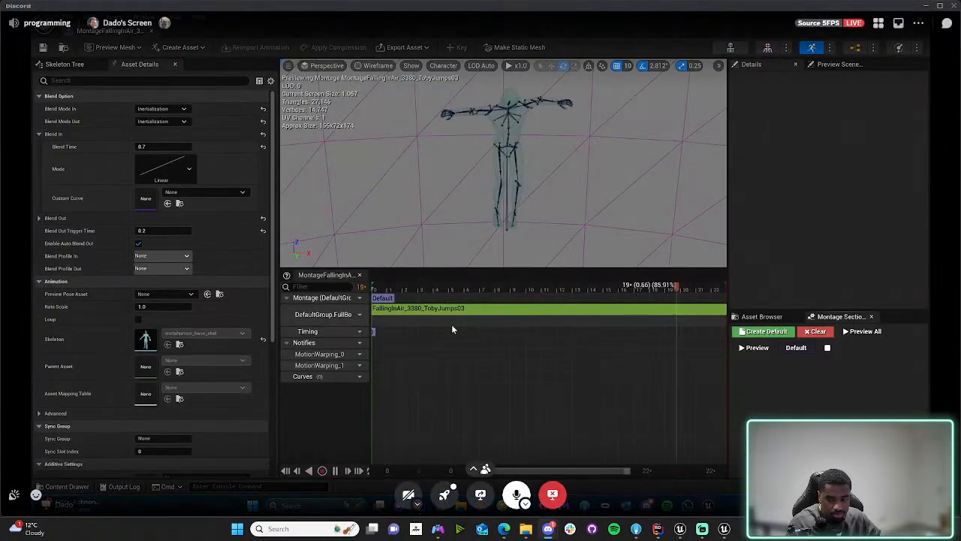
double_click(491, 332)
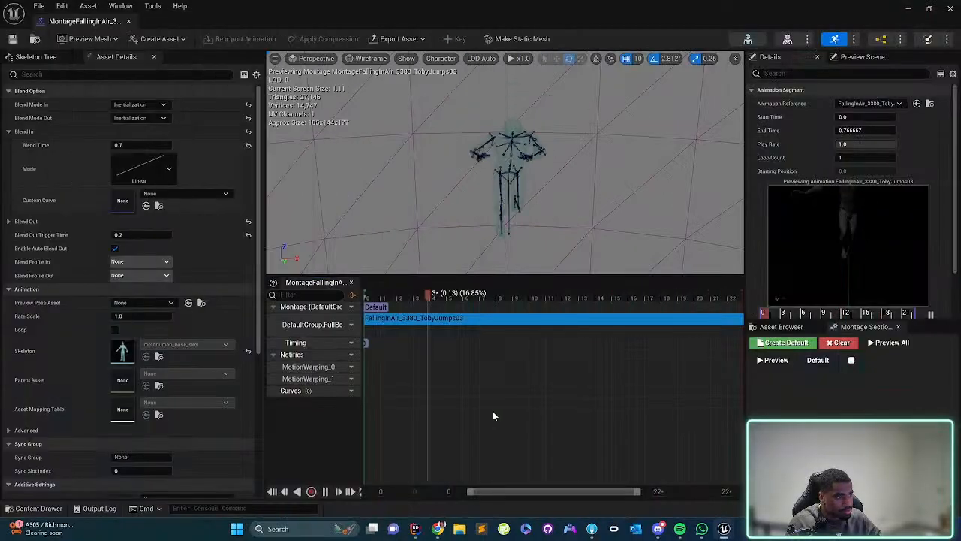
- Loop the MontageFallingInAir_3380_TobyJumps03 montage by setting its Default section's next section to Default, and close the montage
left_click(326, 492)
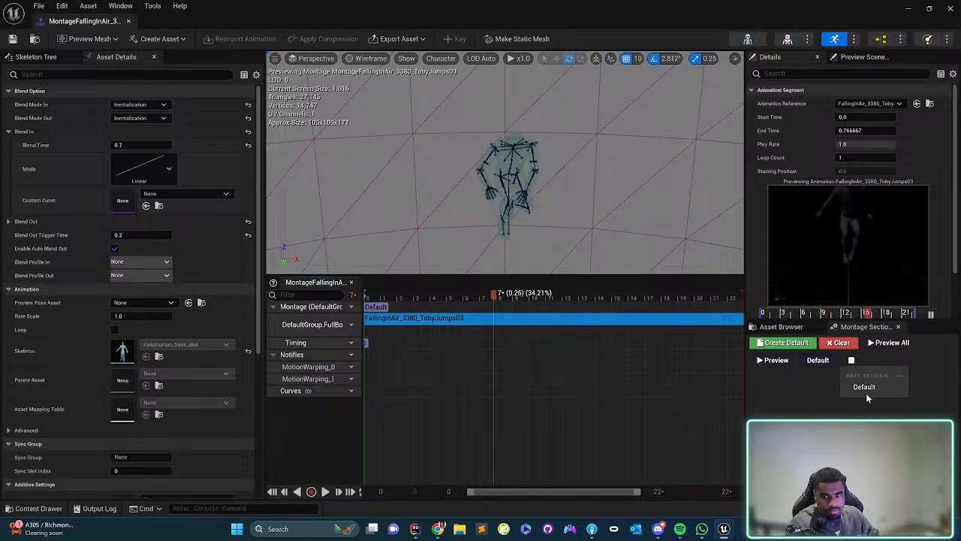
left_click(865, 387)
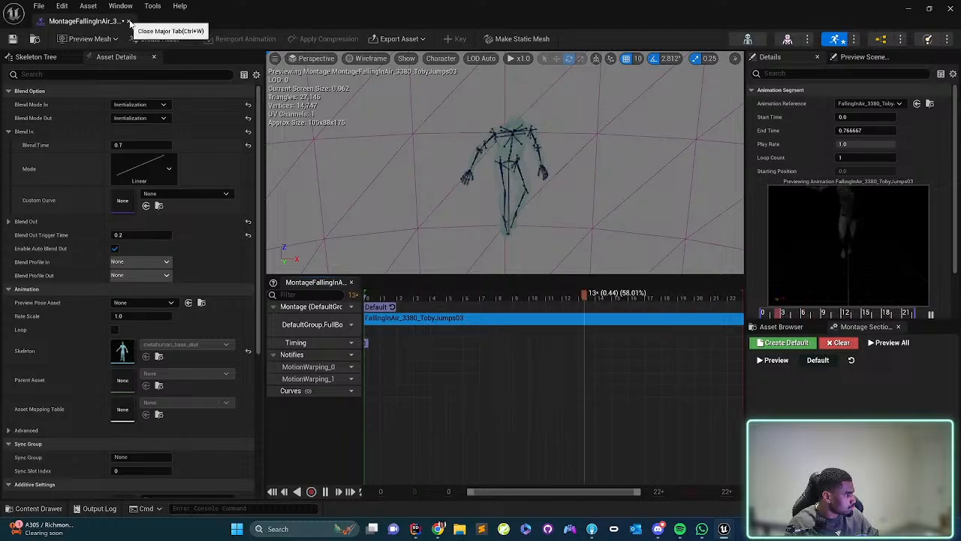
left_click(128, 21)
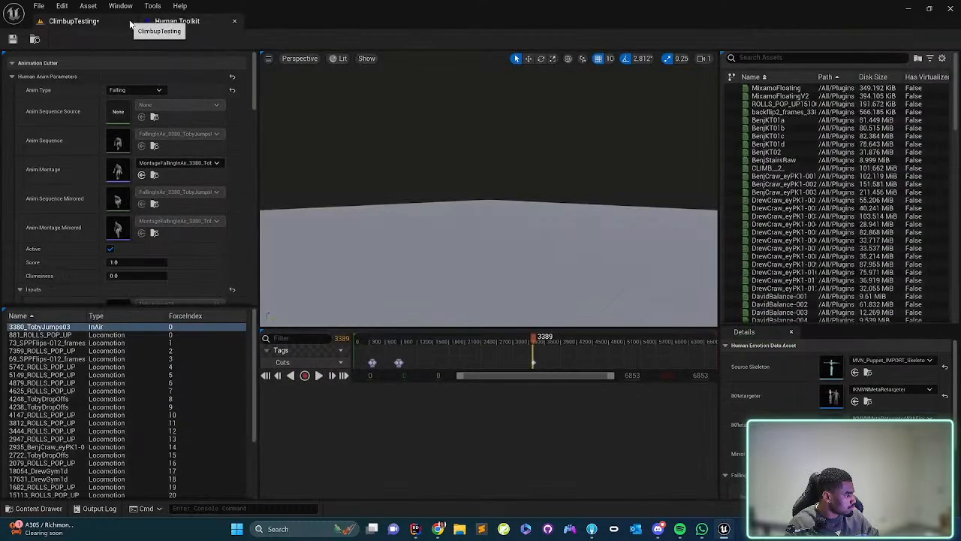
- Open the MontageFallingInAir_3380_TobyJumps03_Mirrored montage, set its Default section's next section to Default, and close it
double_click(117, 229)
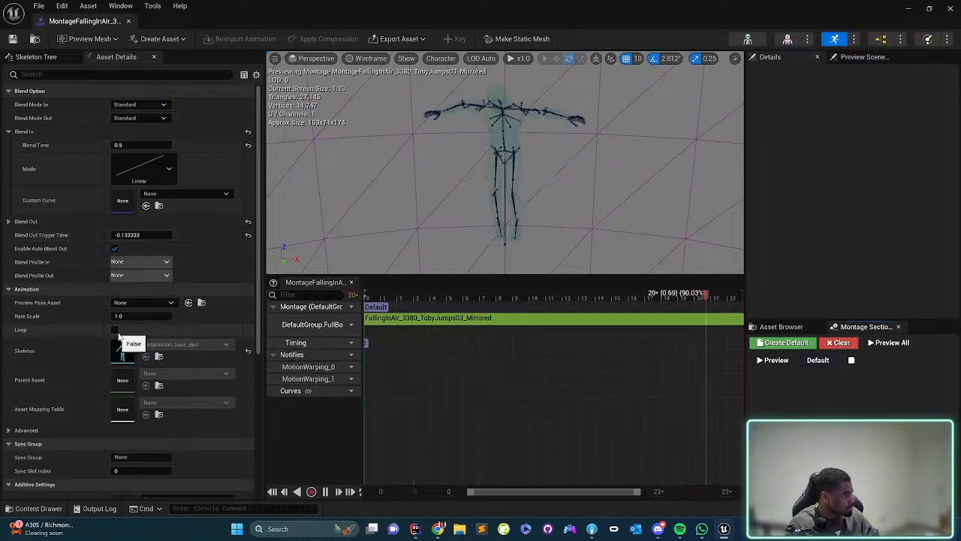
left_click(558, 319)
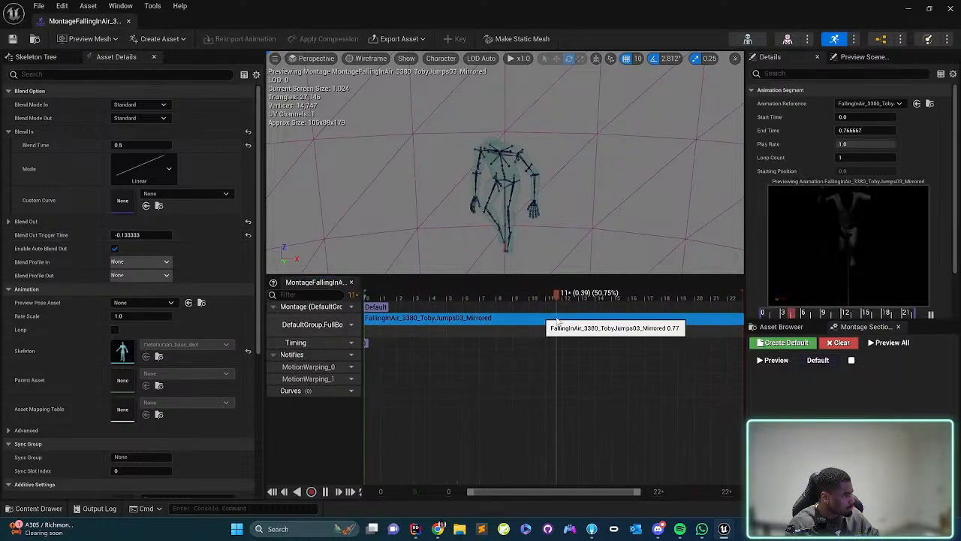
left_click(850, 360)
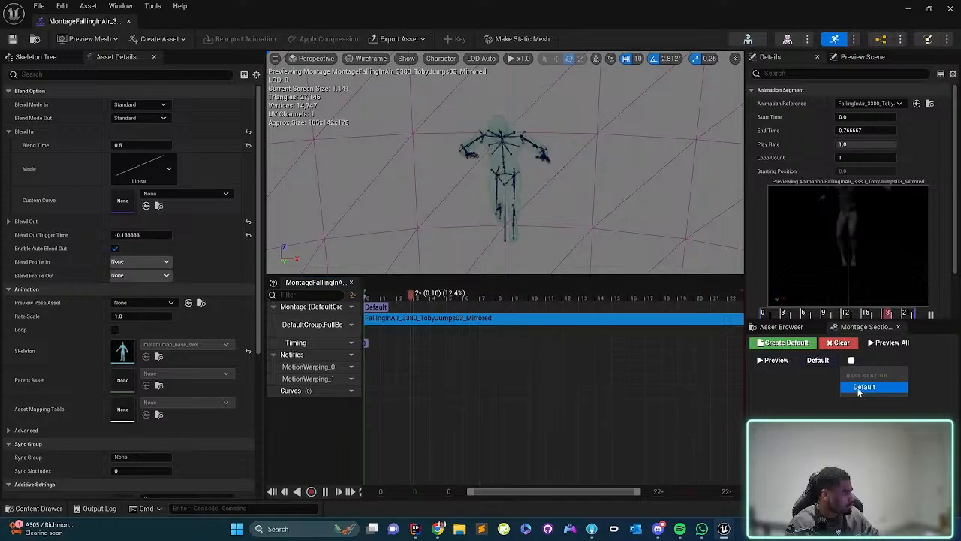
left_click(863, 387)
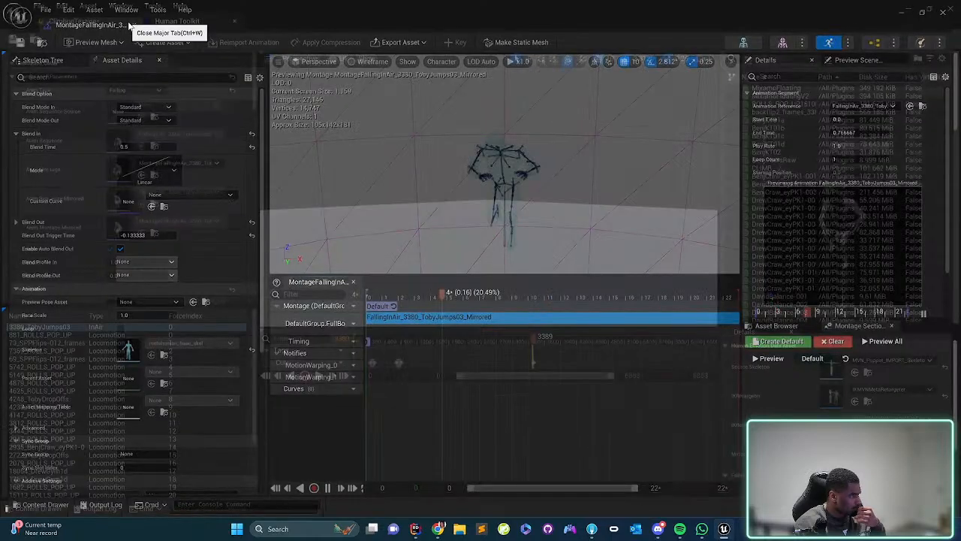
left_click(128, 22)
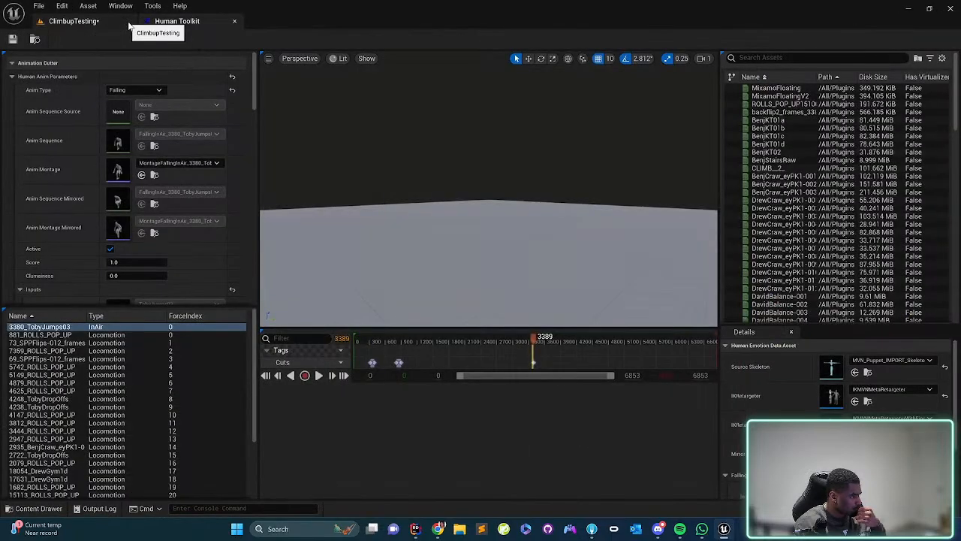
- Play the ClimbupTesting level, run and jump the character off the ledges to test the falling animation, and stop the play session
left_click(96, 22)
key("alt+p")
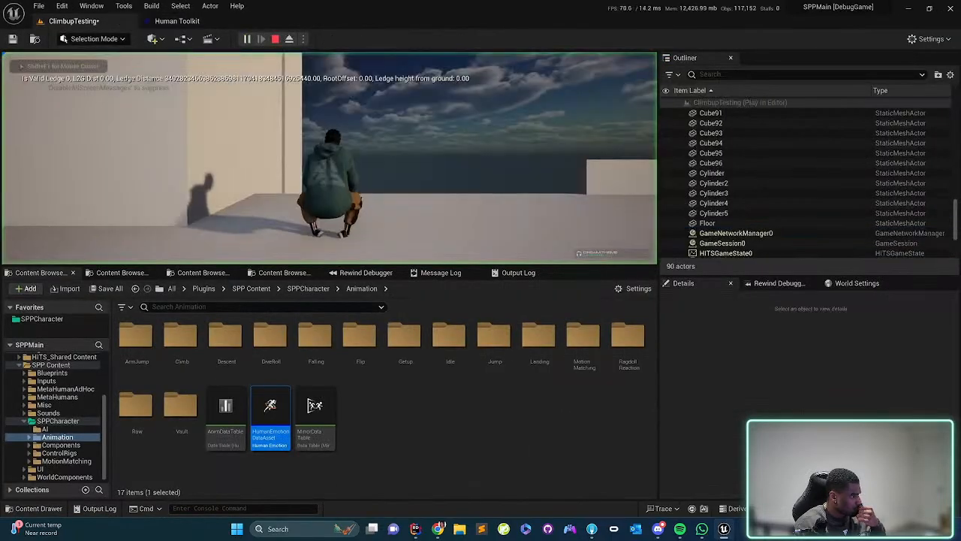
key("w")
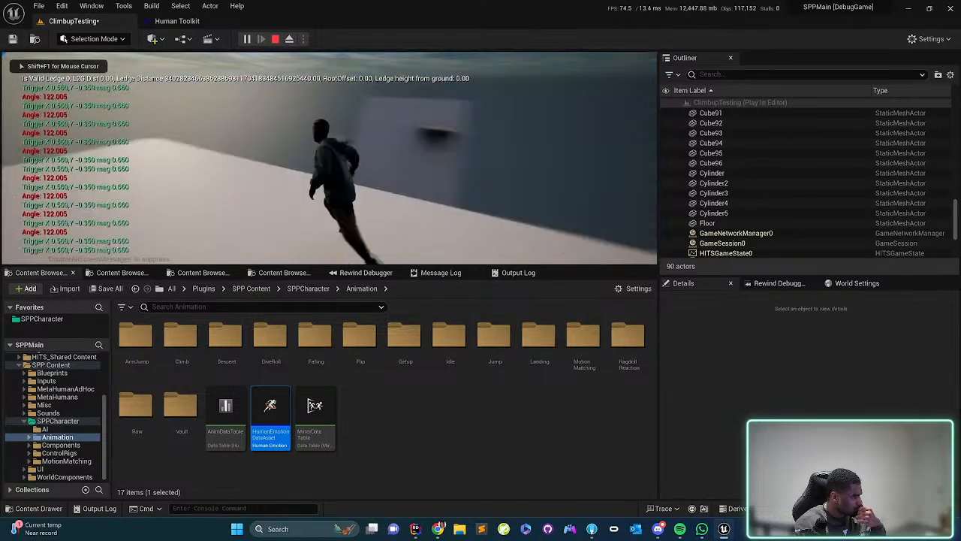
key("w")
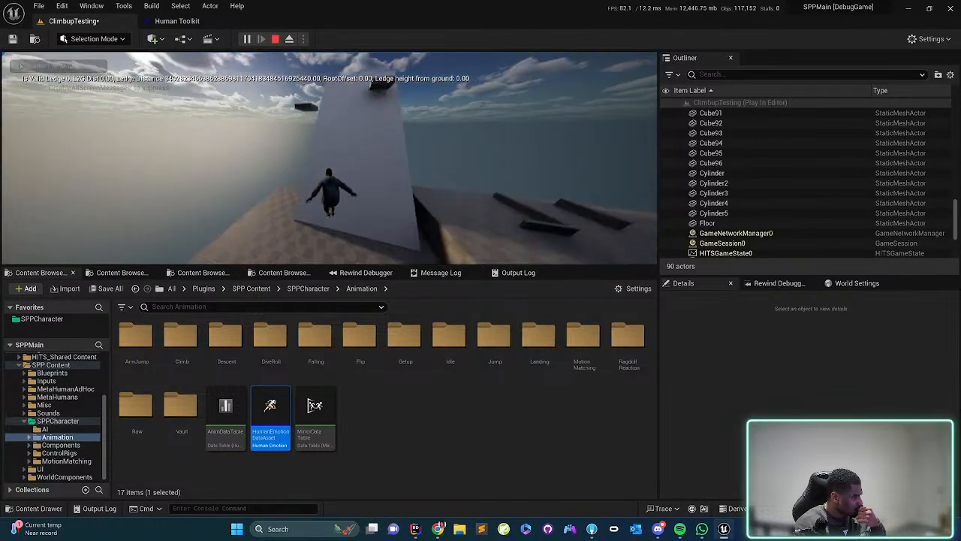
key("w")
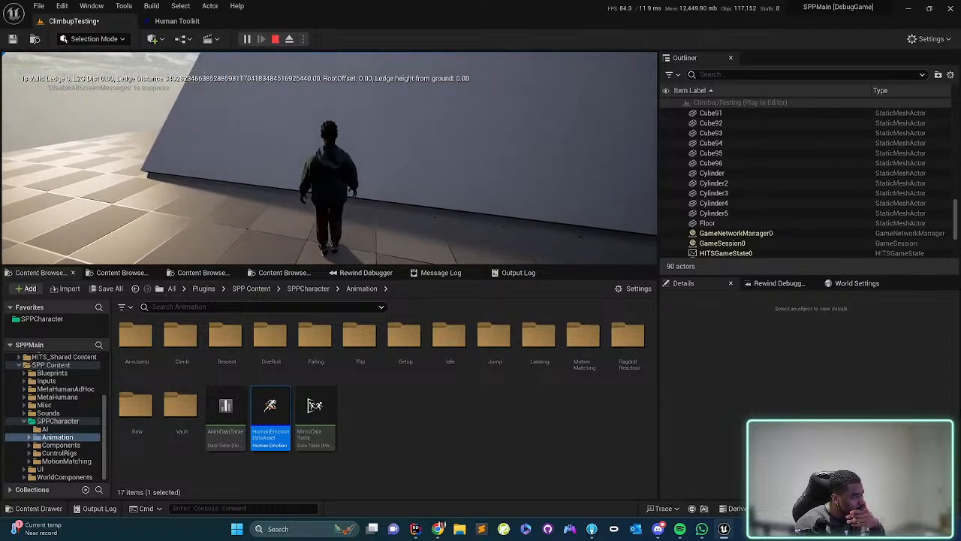
key("w")
key("space")
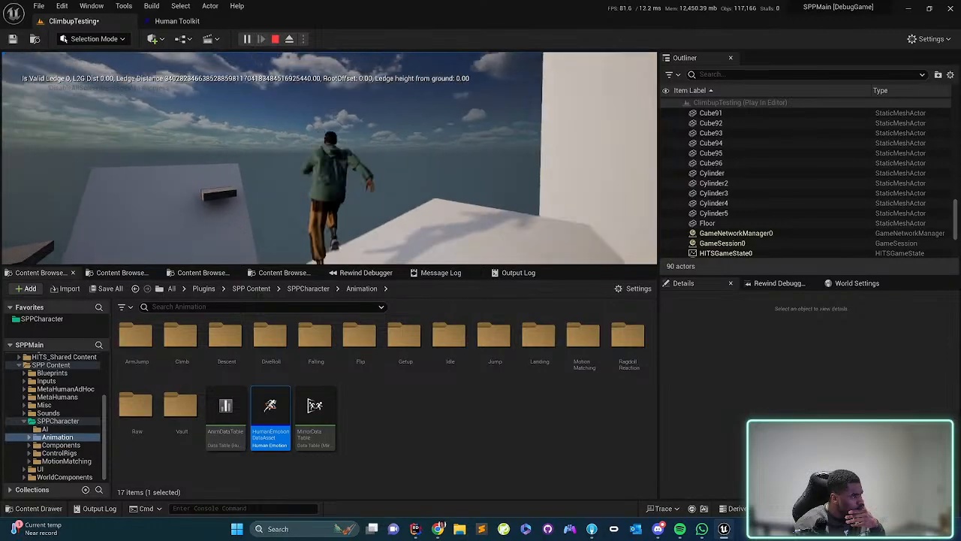
key("w")
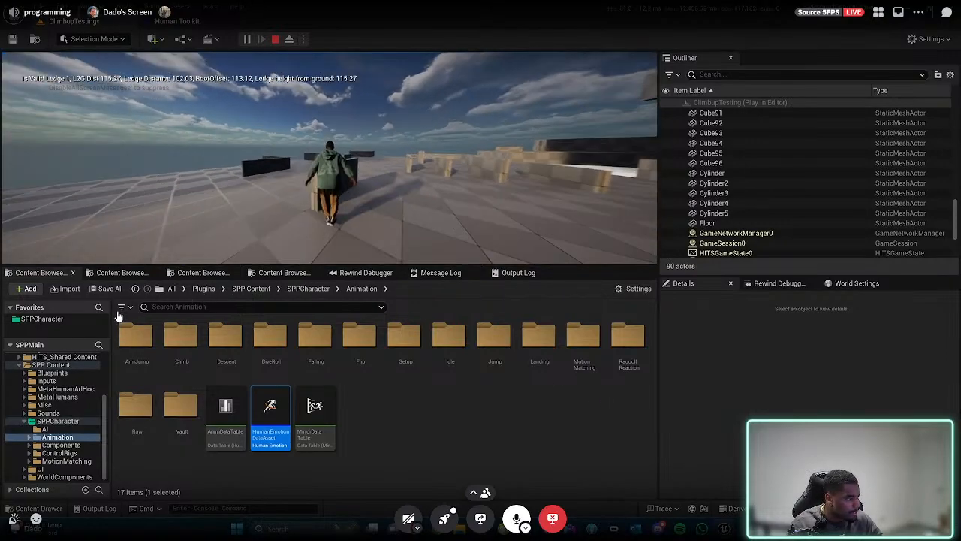
key("Escape")
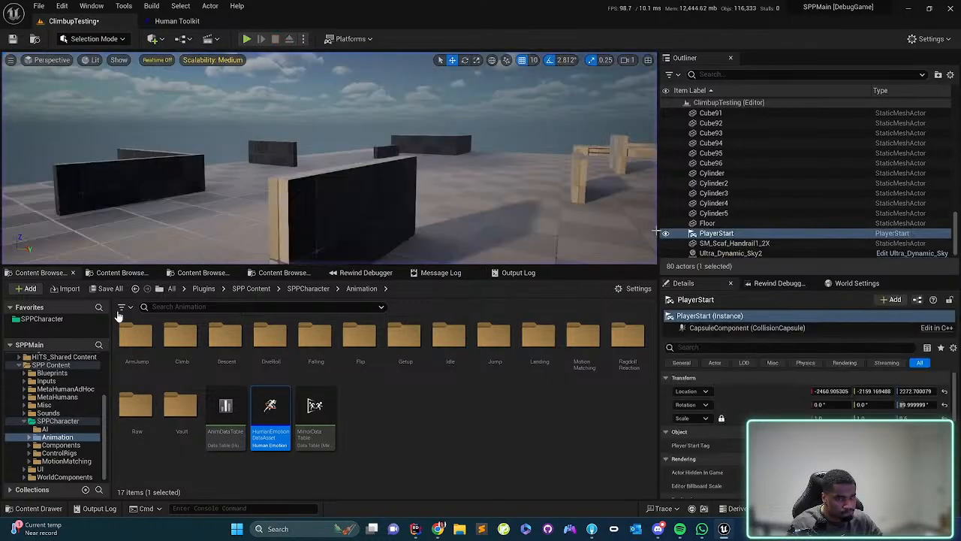
- Open the Anim Montage MontageFallingInAir_3380_TobyJumps03 from the Human Toolkit to check its section settings
key("alt+Tab")
key("alt+Tab")
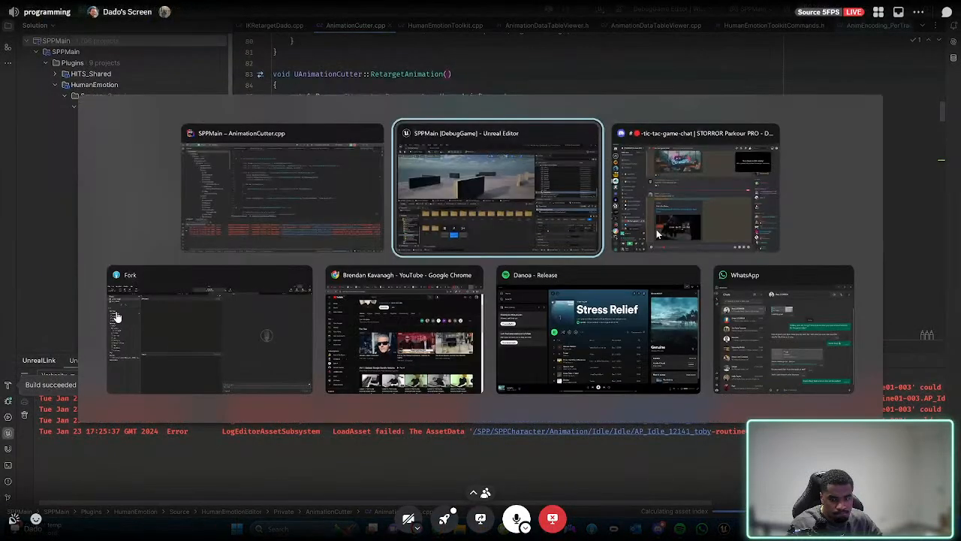
key("alt+shift+Tab")
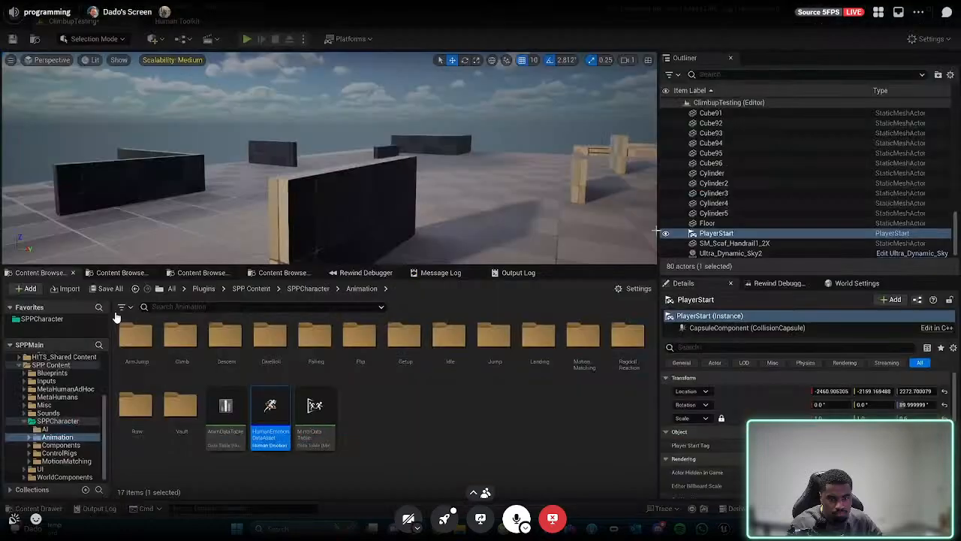
left_click(177, 21)
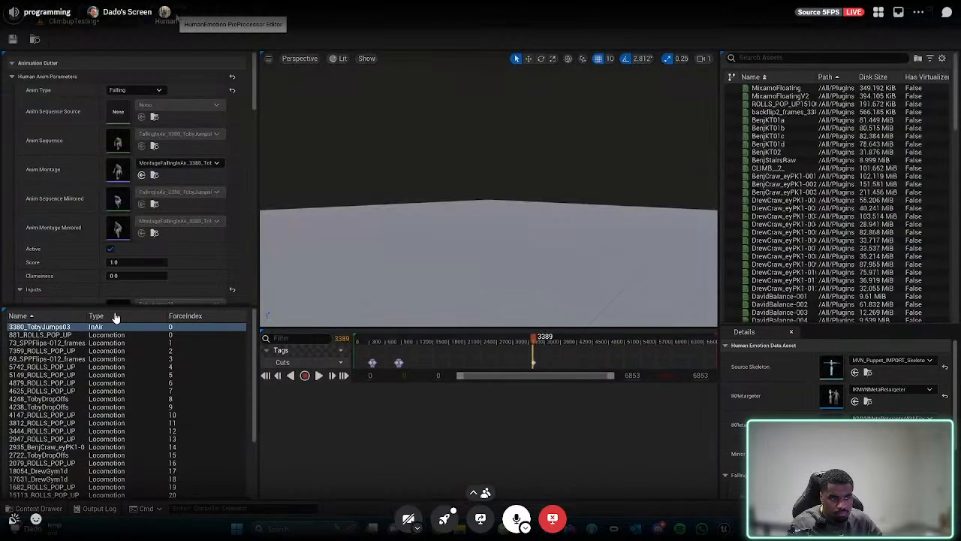
double_click(121, 175)
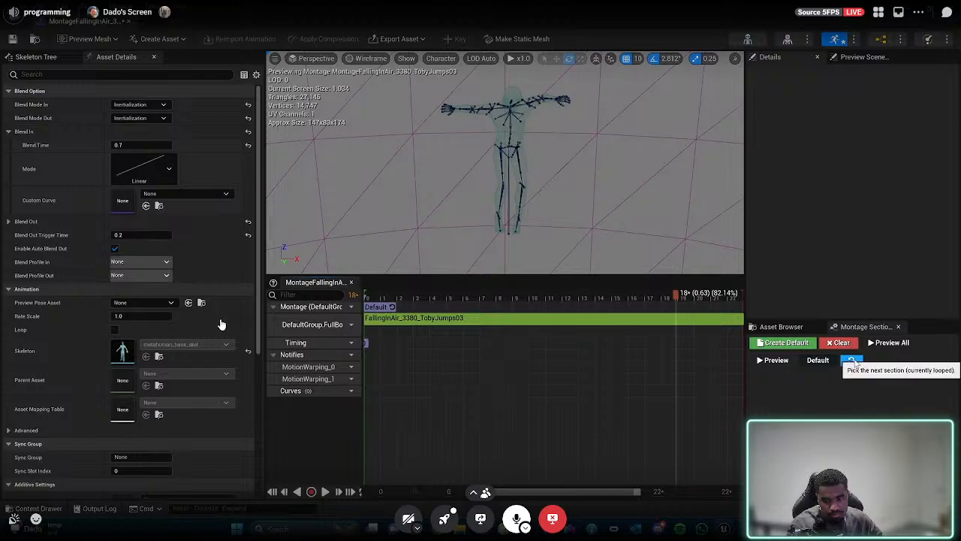
- Remove the Default section's link in the montage, set its next section back to Default, and close the montage
left_click(852, 362)
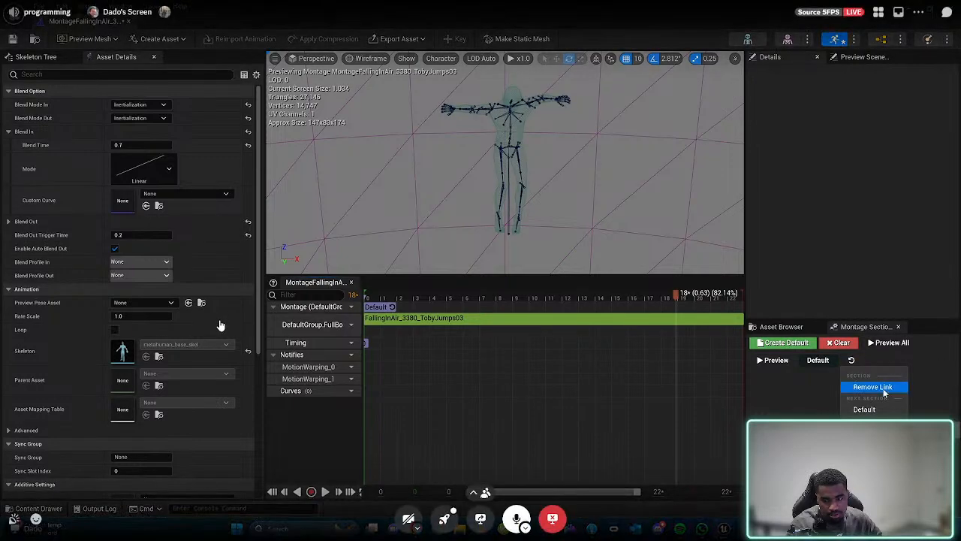
left_click(884, 388)
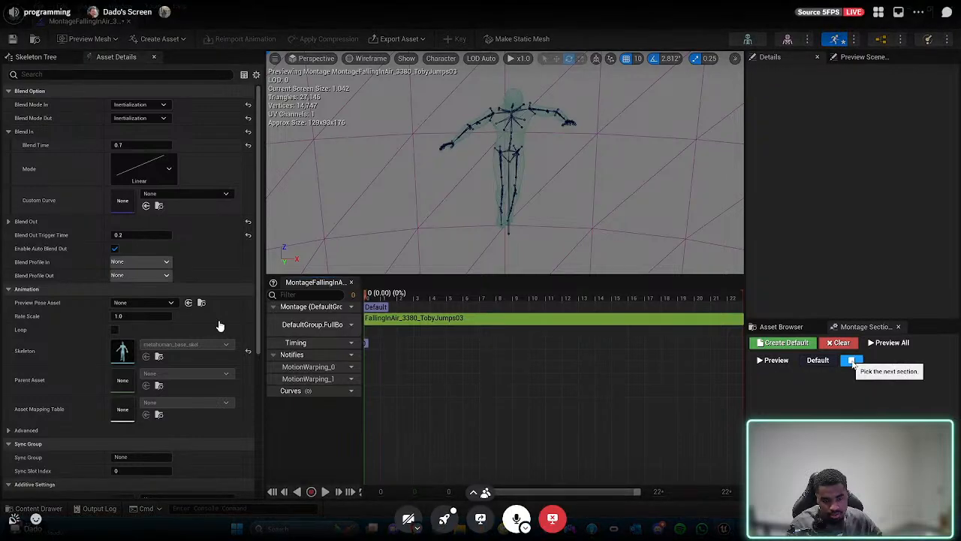
left_click(852, 362)
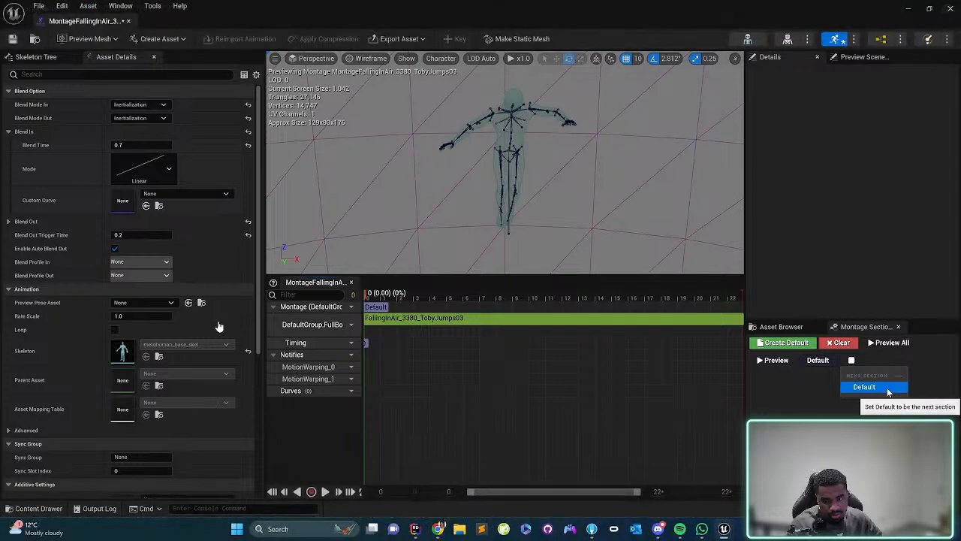
left_click(888, 389)
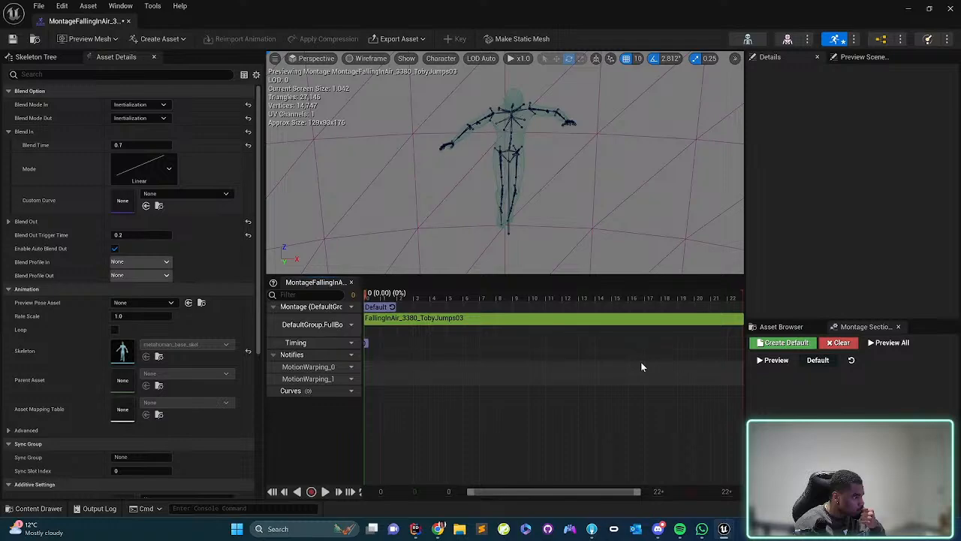
left_click(128, 21)
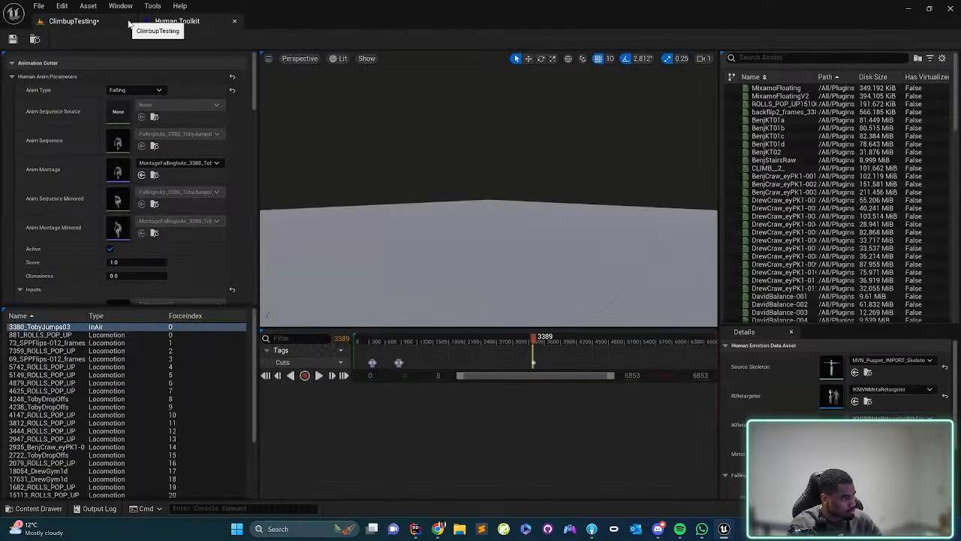
- Elaborate the animation for the 3380_TobyJumps03 InAir entry in the Human Toolkit
left_click(136, 327)
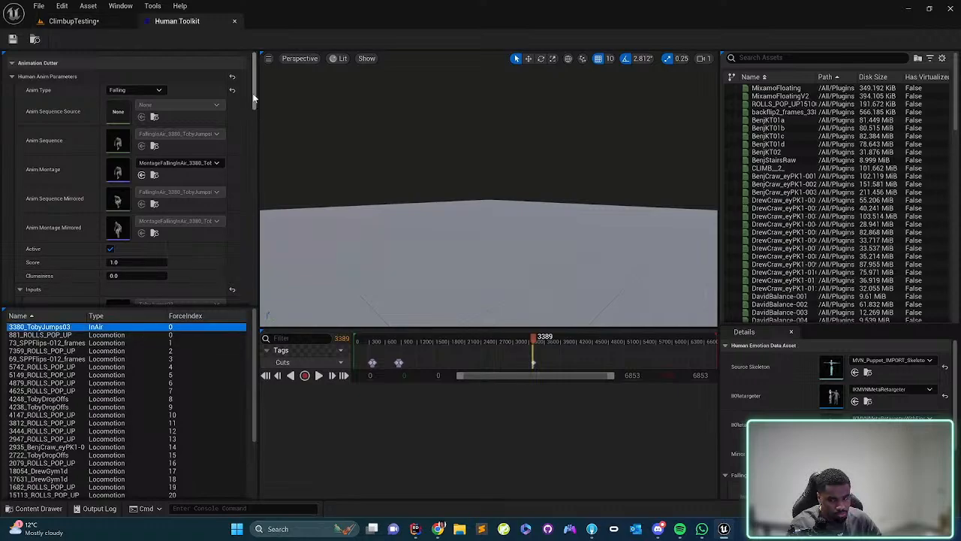
left_click_drag(254, 98, 252, 300)
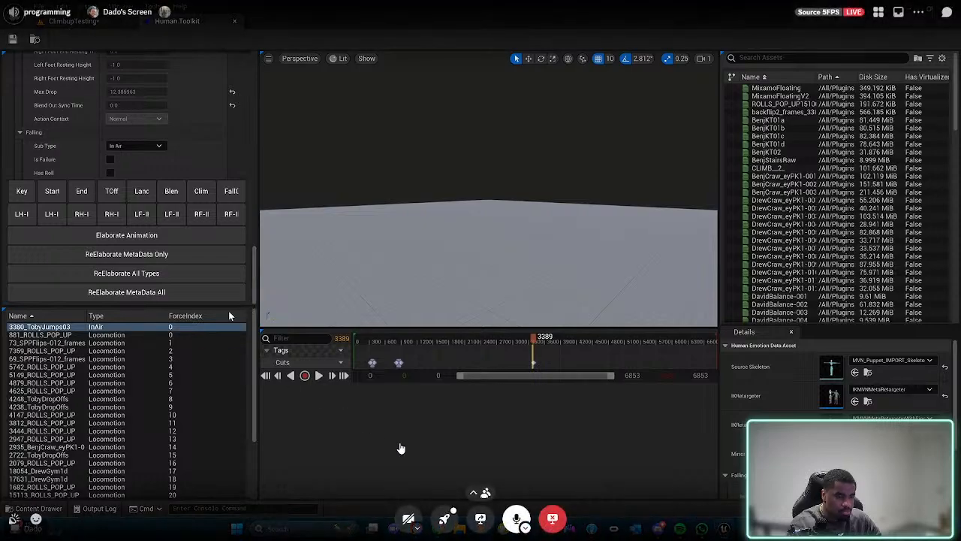
left_click(217, 237)
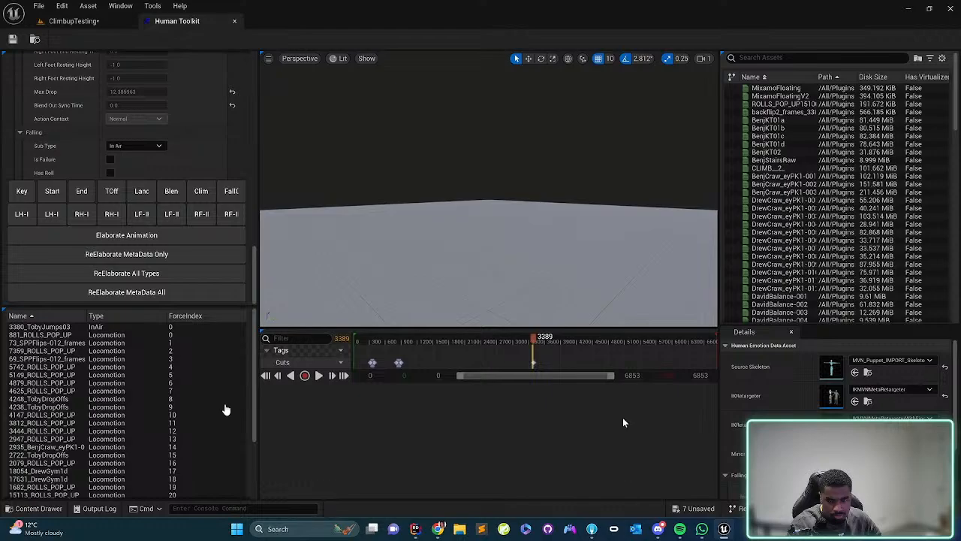
- Switch to Rider, search the solution's files for "switching", and open AnimationCutterSwitching.cpp
key("alt+Tab")
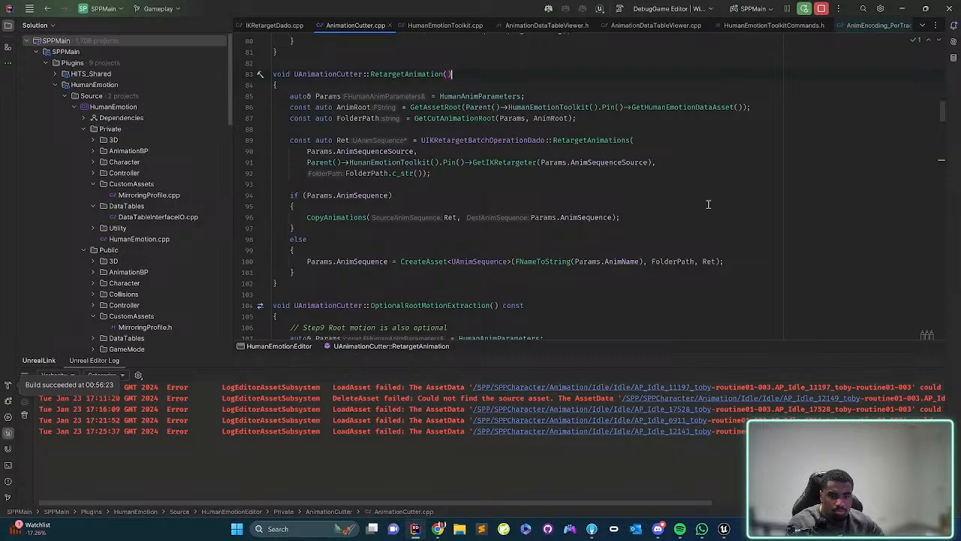
key("ctrl+shift+t")
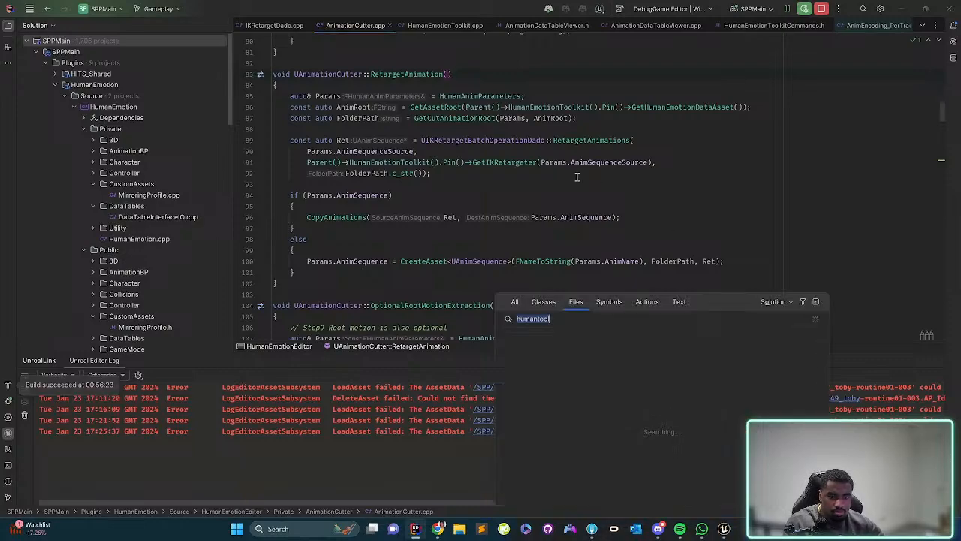
type("switching")
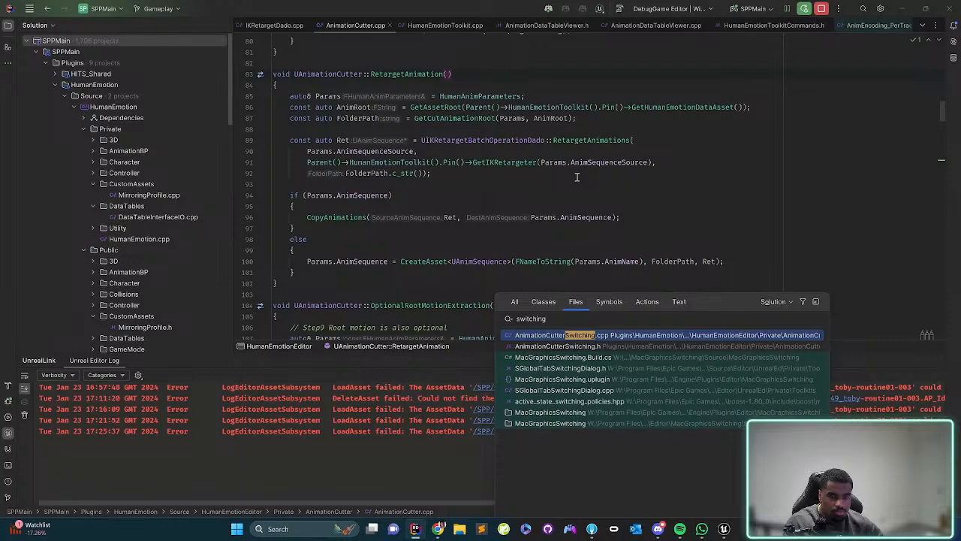
key("Return")
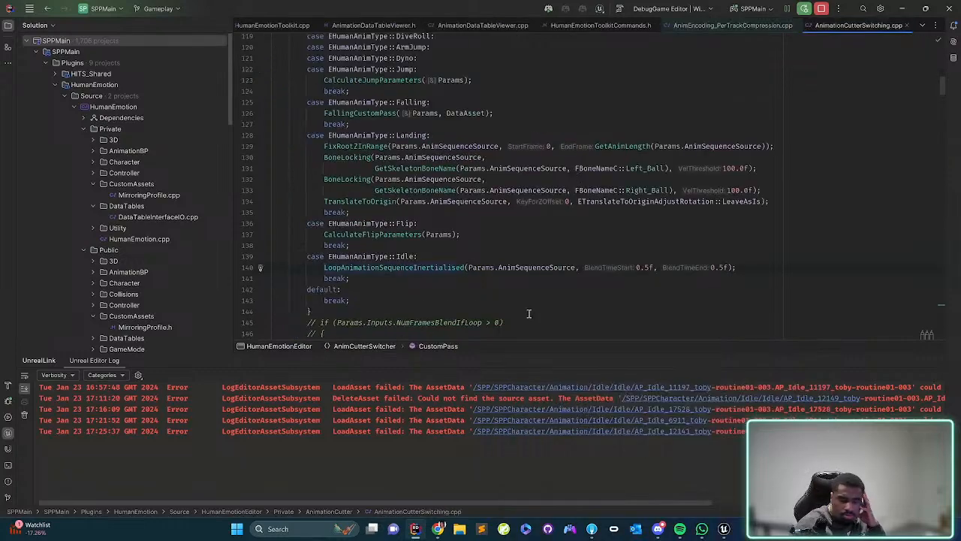
- Go from the Falling case in CustomPass to the FallingCustomPass definition and examine its use of DataAsset's FallingAnimLoops[0]
scroll(529, 313, "up", 2)
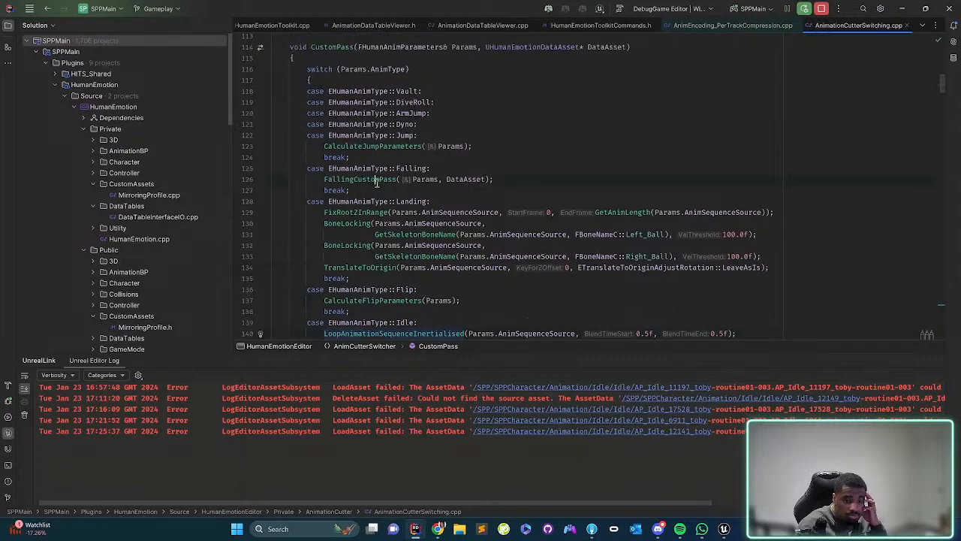
left_click(383, 179)
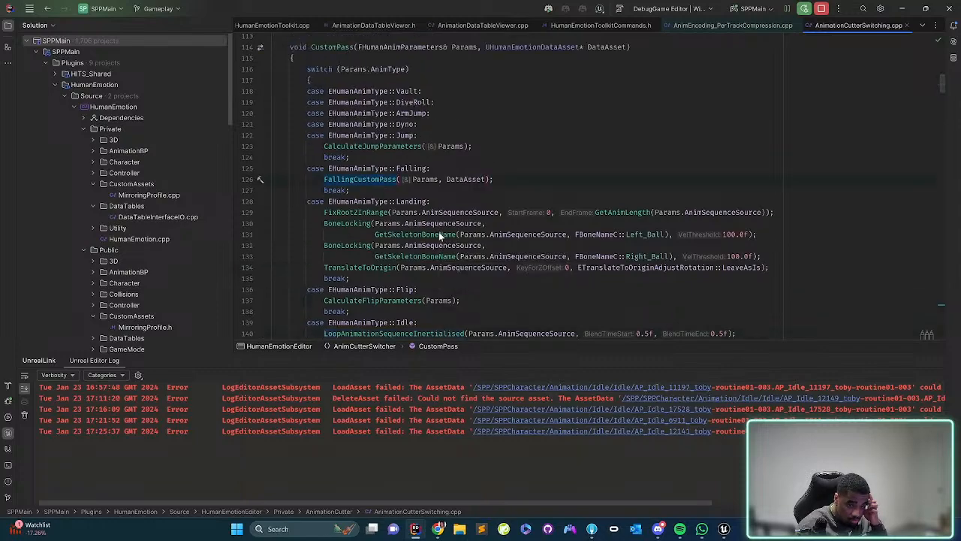
key("F12")
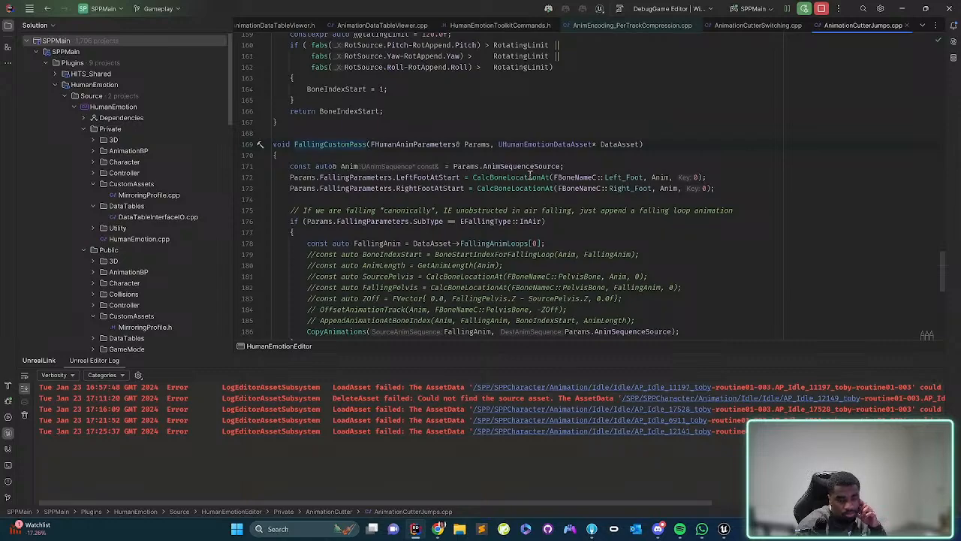
scroll(530, 184, "down", 1)
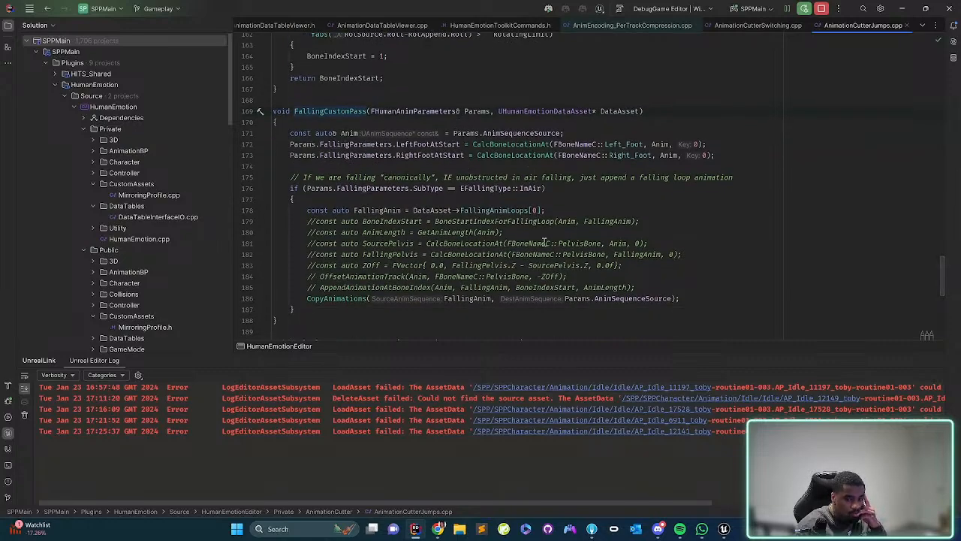
scroll(539, 242, "down", 2)
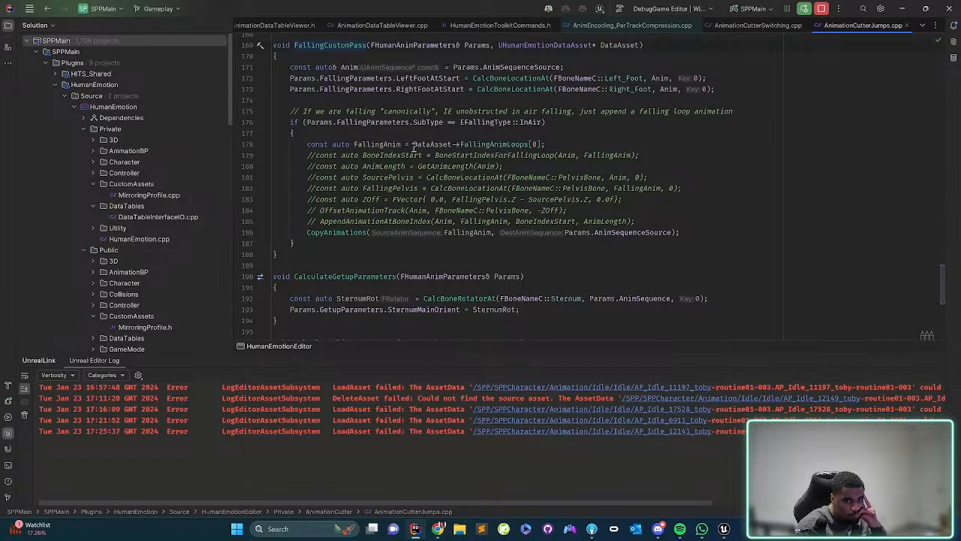
left_click_drag(413, 146, 548, 146)
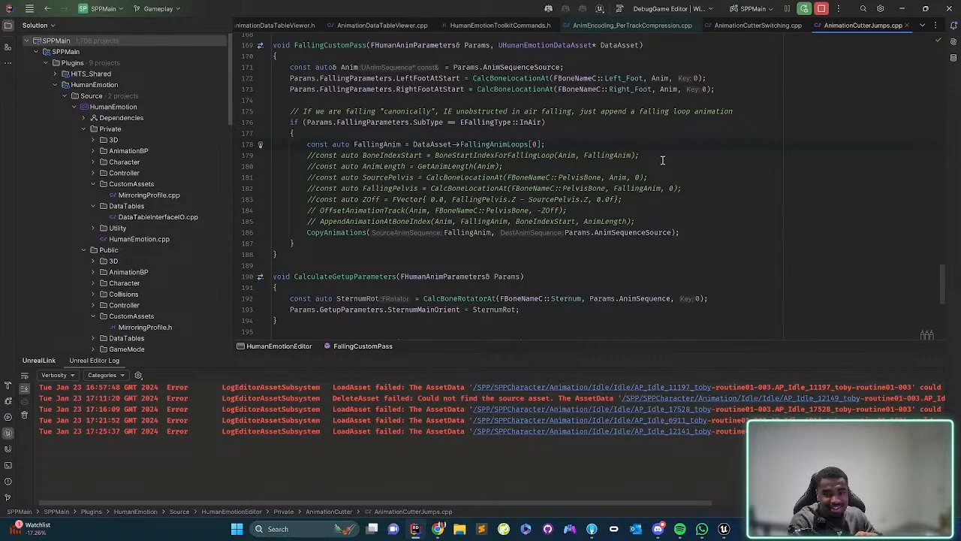
- Switch to Unreal Editor, inspect the Falling Anim Loops sequence ROLLS_POP_UP15100_15170 from the Human Emotion data asset, close it, and return to Rider
key("alt+Tab")
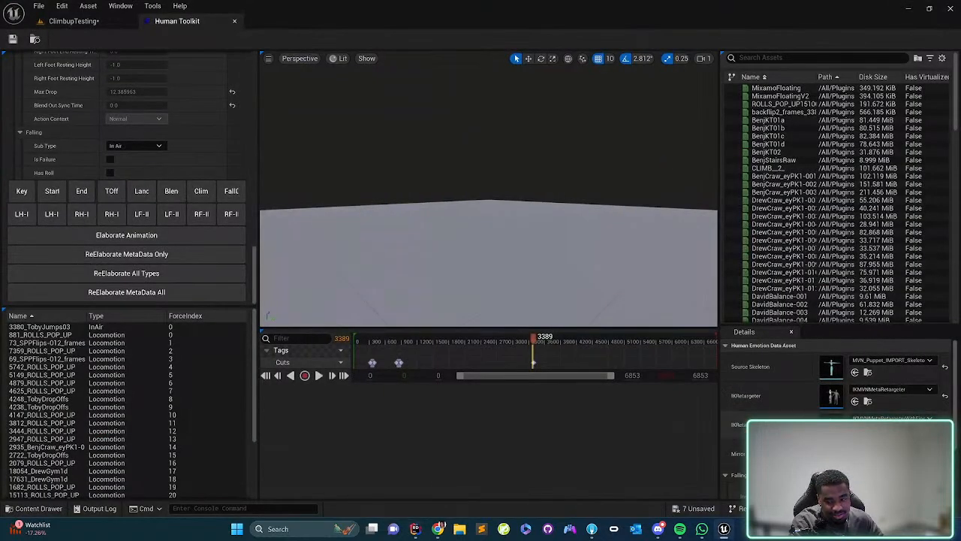
scroll(834, 406, "down", 2)
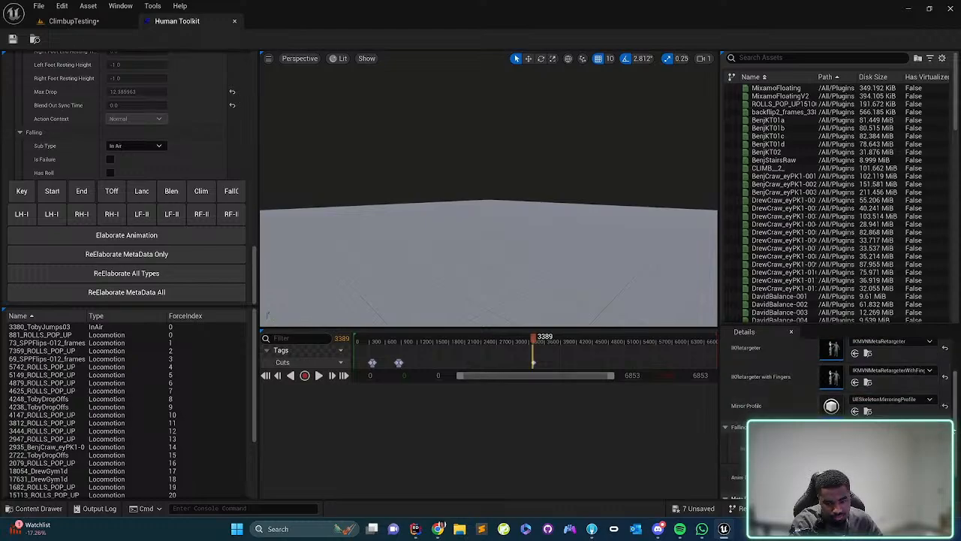
scroll(956, 435, "down", 2)
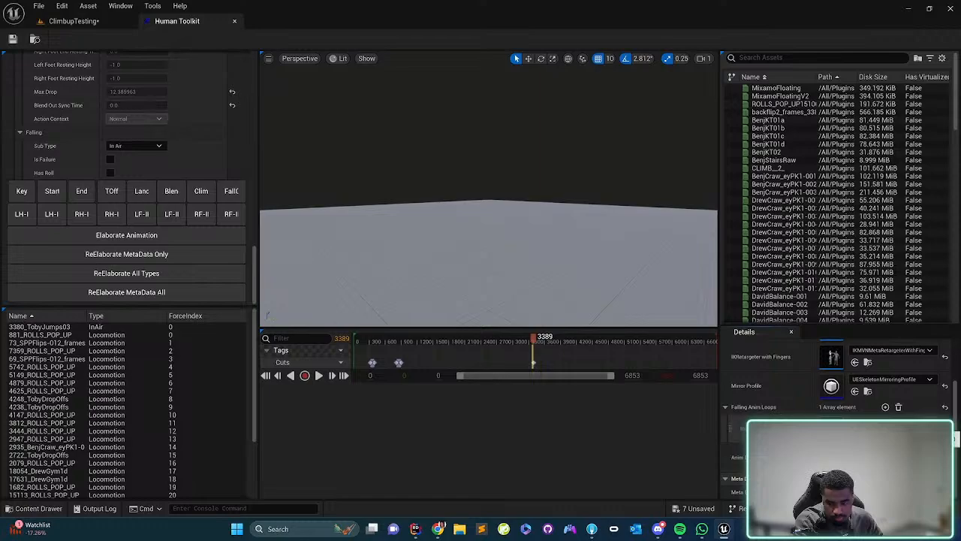
double_click(831, 428)
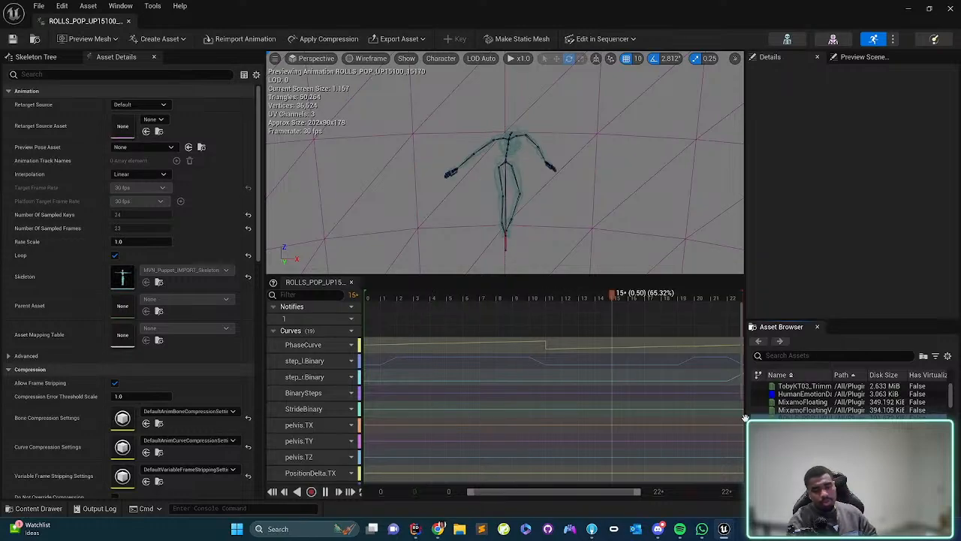
left_click(128, 20)
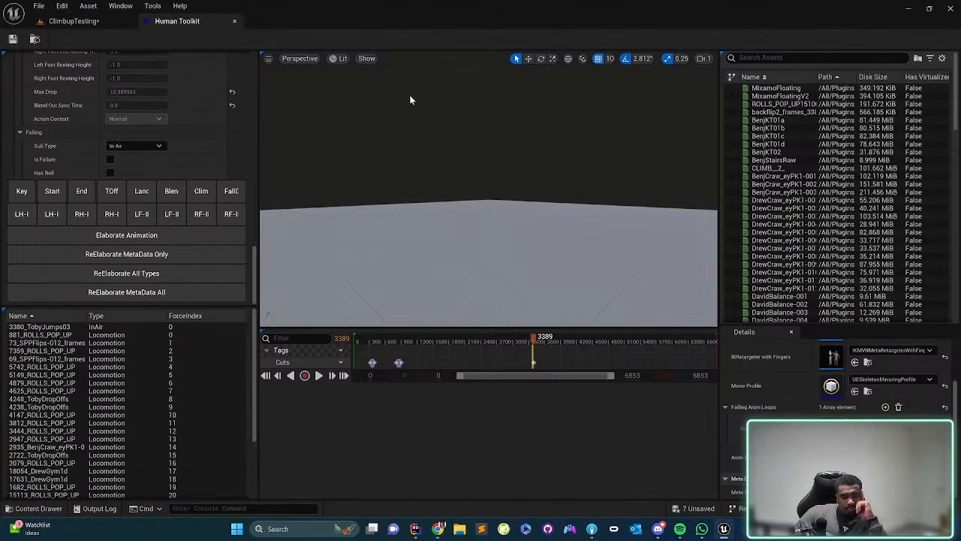
key("alt+Tab")
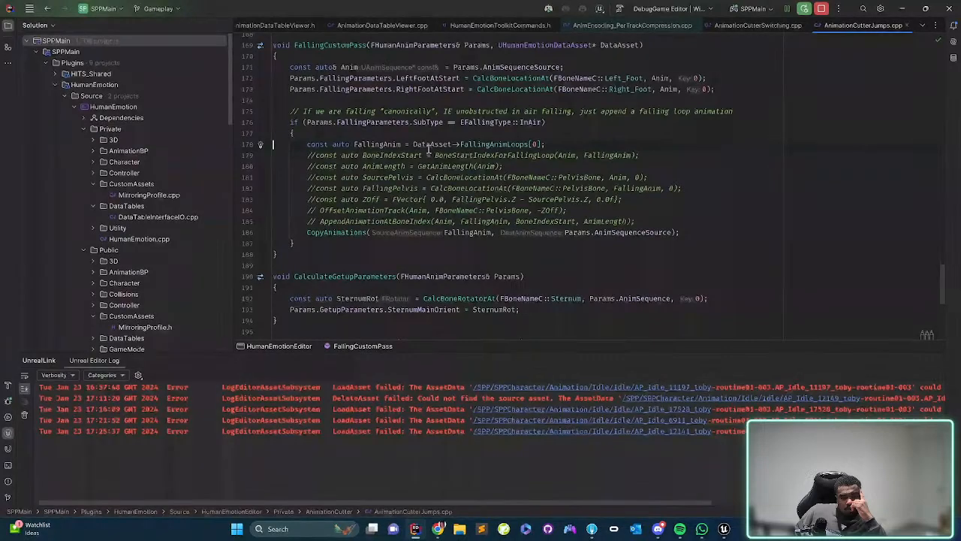
- Review the CopyAnimations call in FallingCustomPass, then switch to AnimationCutter.cpp and go to its Elaborate function
mouse_move(470, 233)
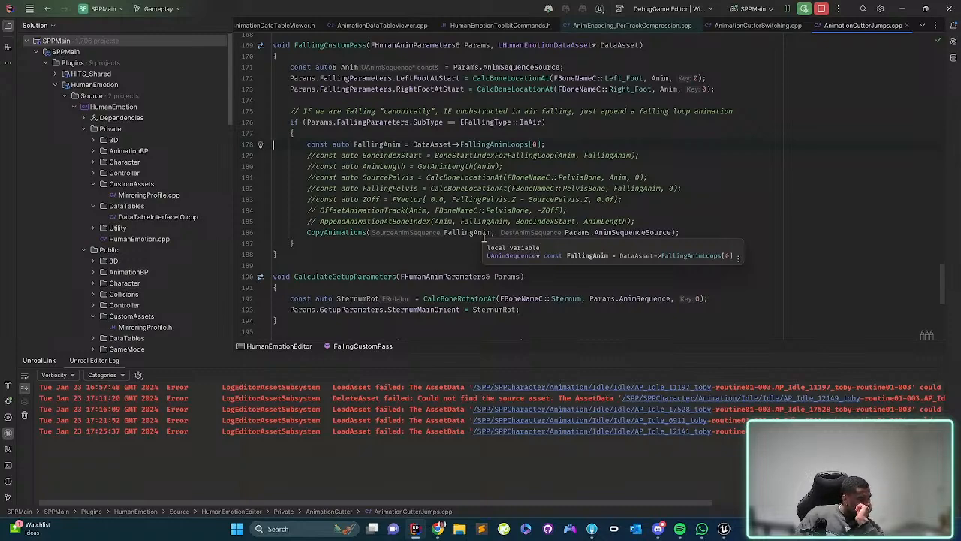
key("Down")
key("Down")
key("Down")
key("Down")
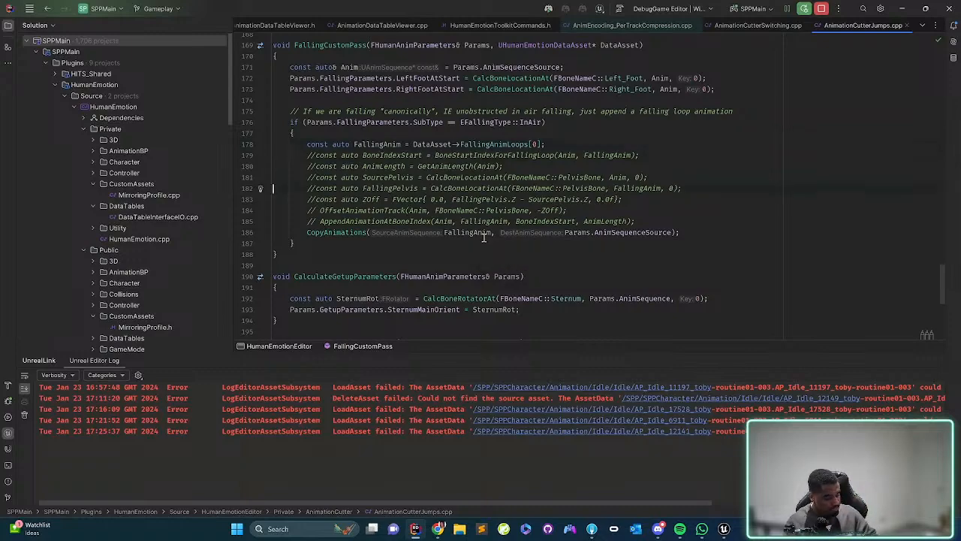
key("ctrl+Tab")
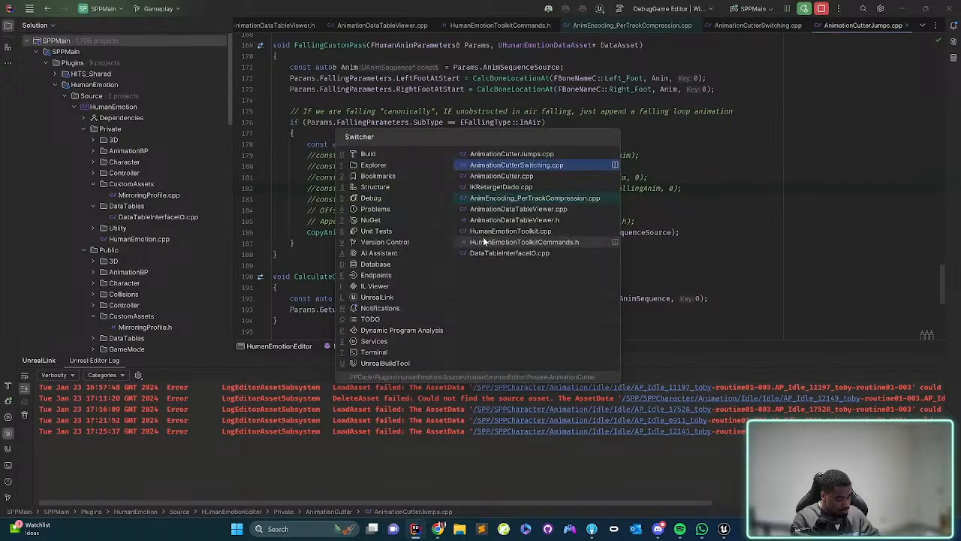
key("ctrl+Tab")
scroll(484, 237, "down", 10)
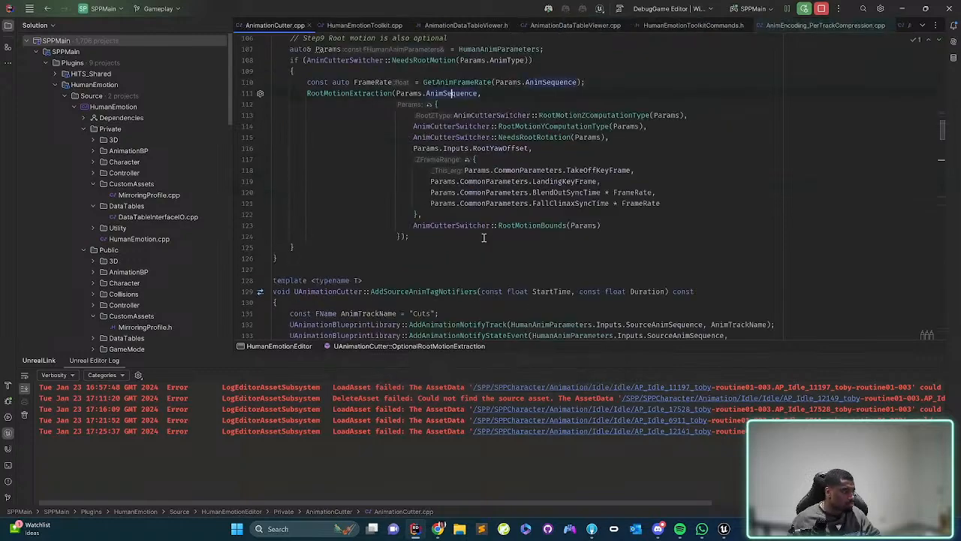
key("Page_Down")
key("Page_Down")
key("Page_Down")
key("Page_Down")
key("Up")
key("Up")
key("Up")
key("Up")
key("Up")
key("Up")
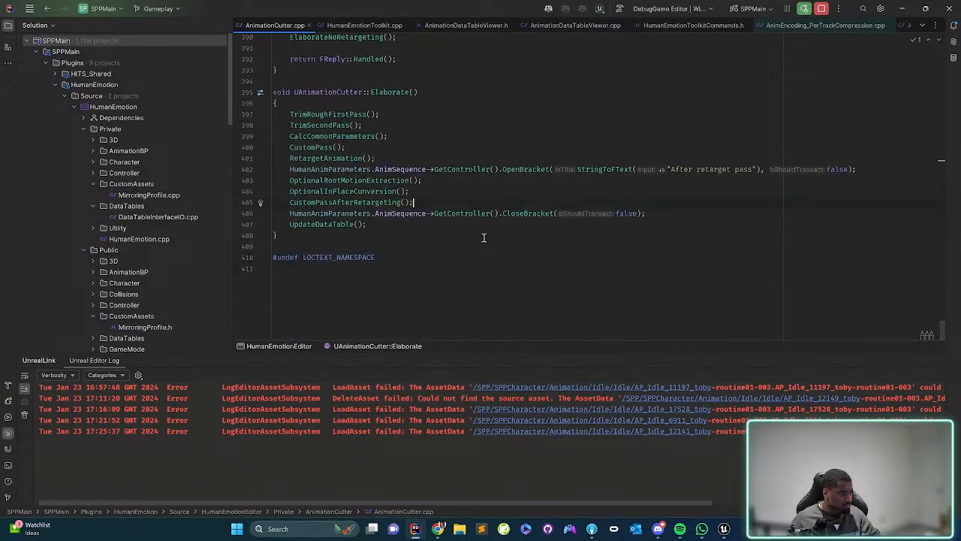
- Follow CustomPassAfterRetargeting from Elaborate through its UAnimationCutter definition to the AnimCutterSwitcher implementation
key("ctrl+Left")
key("ctrl+Left")
key("ctrl+Left")
key("ctrl+Left")
key("Up")
key("Up")
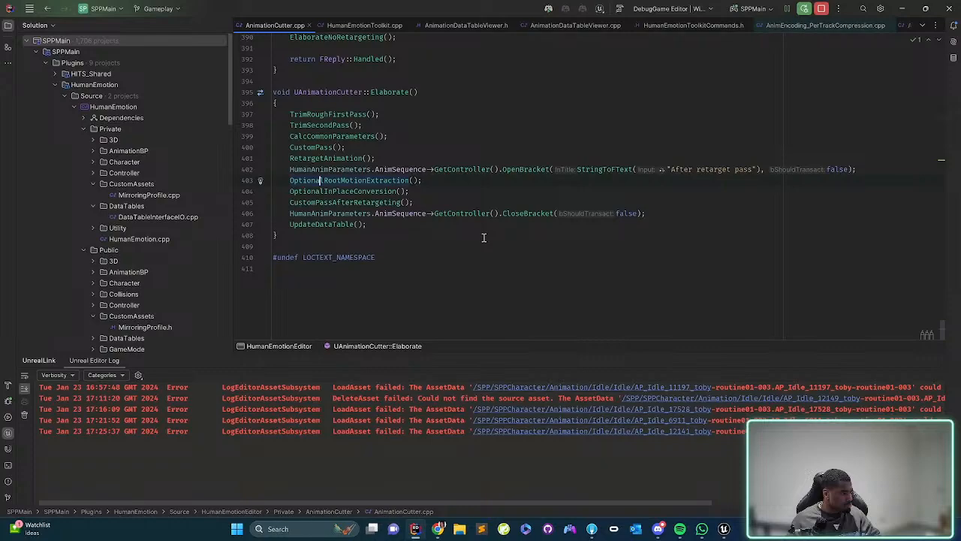
key("Down")
key("Down")
key("F12")
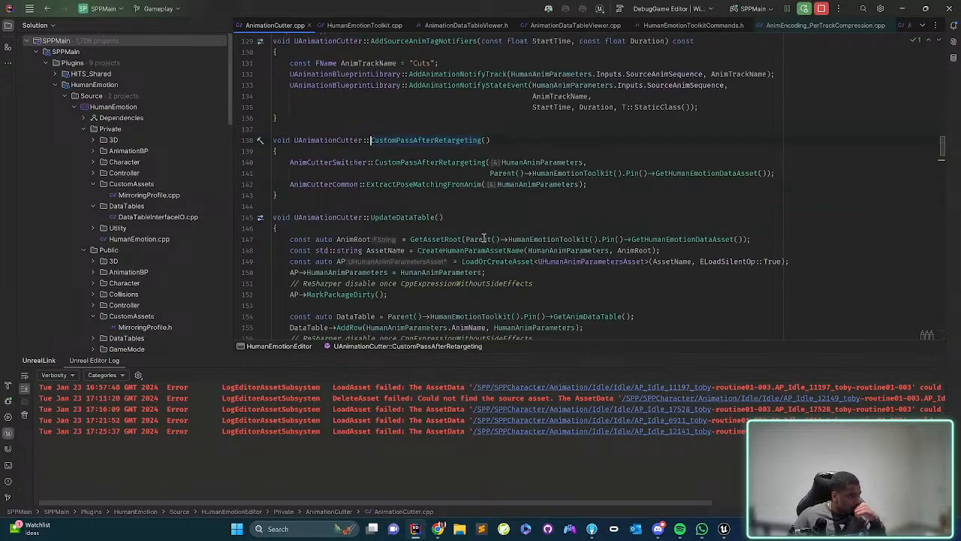
key("Down")
key("Down")
key("Right")
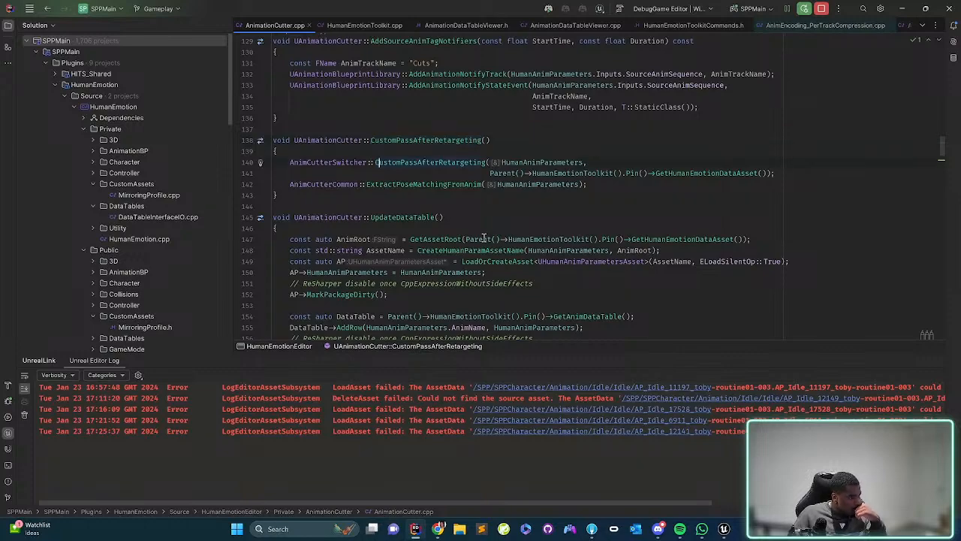
key("F12")
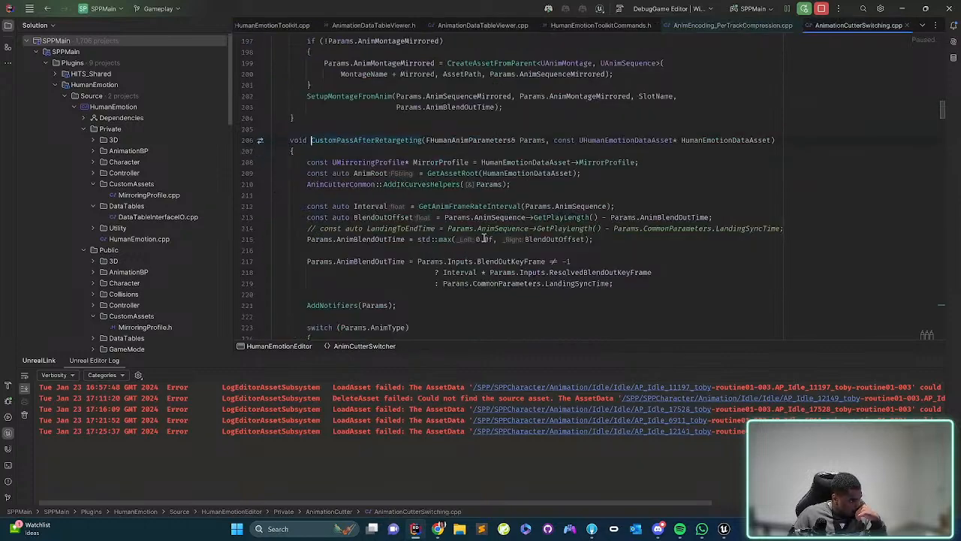
- Find the Falling case in CustomPassAfterRetargeting, go to the AddMontages definition, and hide the Unreal Editor log
scroll(554, 197, "down", 5)
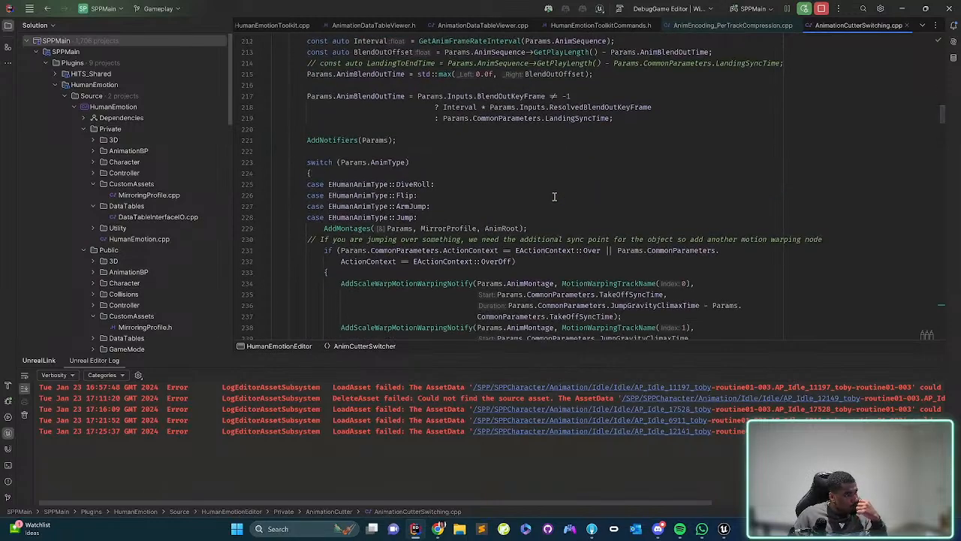
scroll(554, 197, "down", 9)
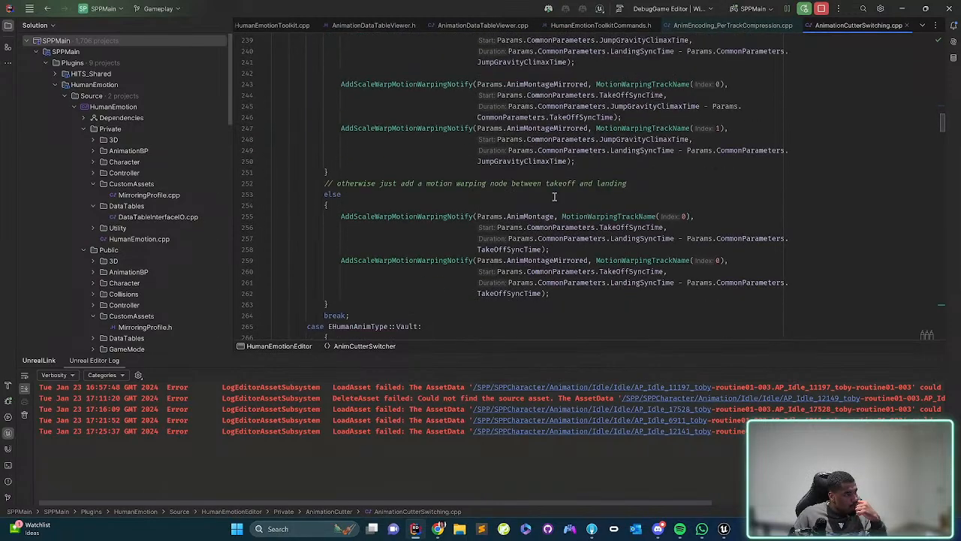
scroll(554, 197, "down", 1)
scroll(554, 197, "down", 12)
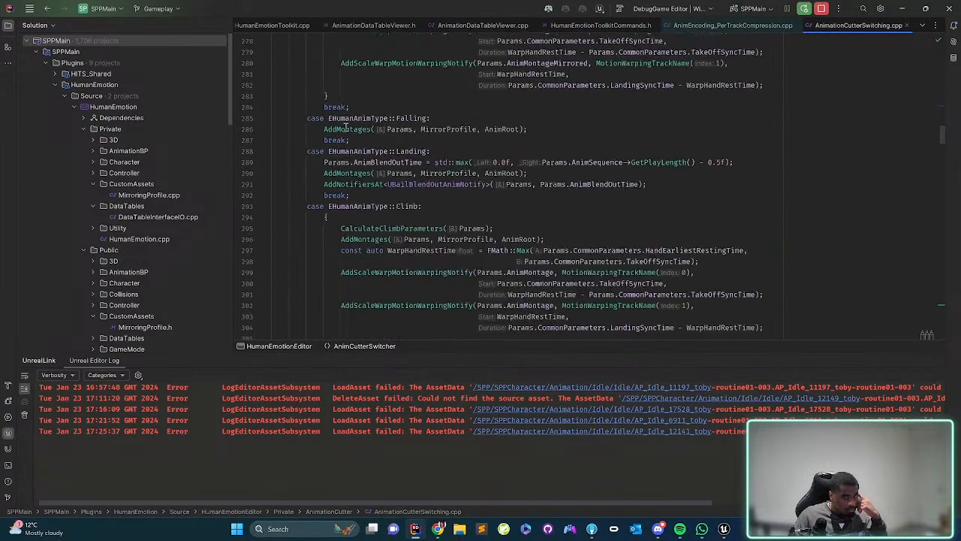
double_click(346, 129)
left_click(345, 129, "ctrl")
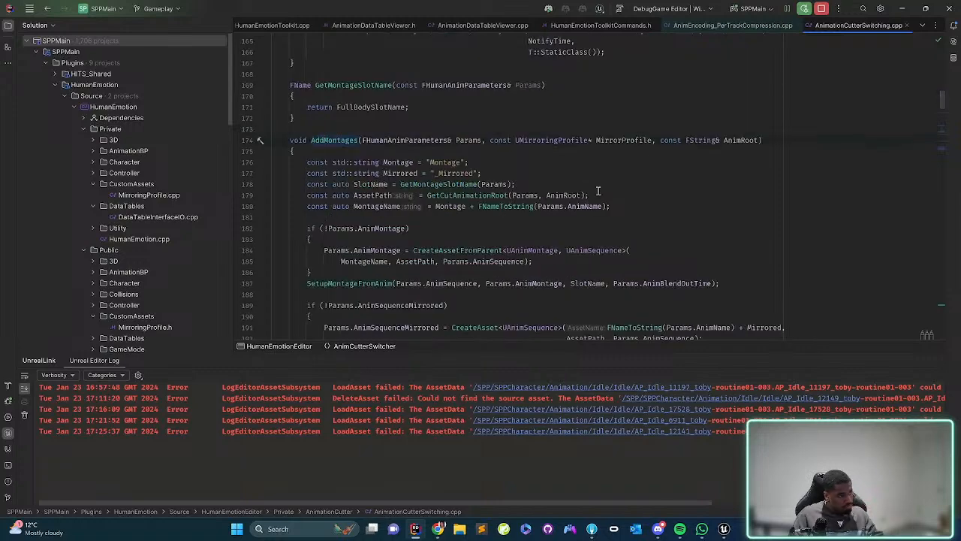
scroll(598, 191, "down", 1)
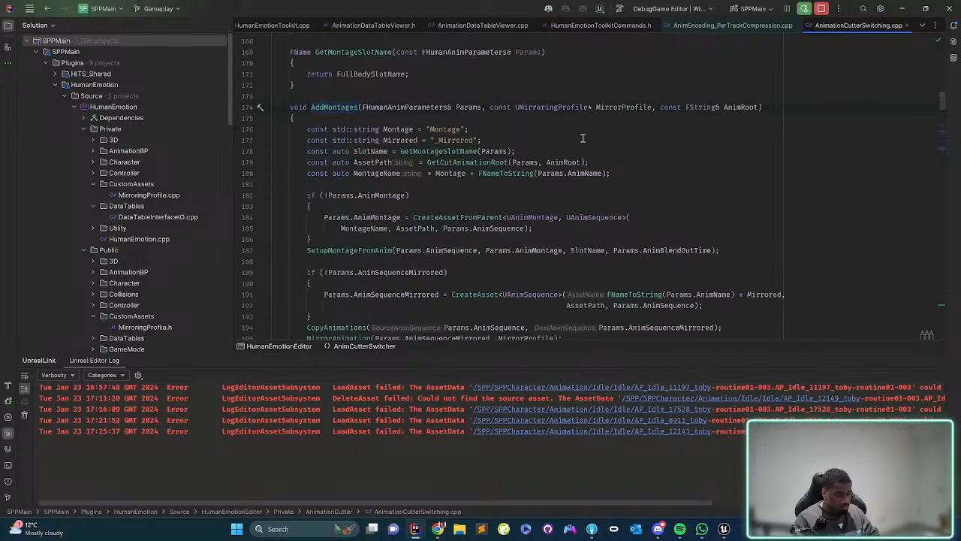
left_click(935, 361)
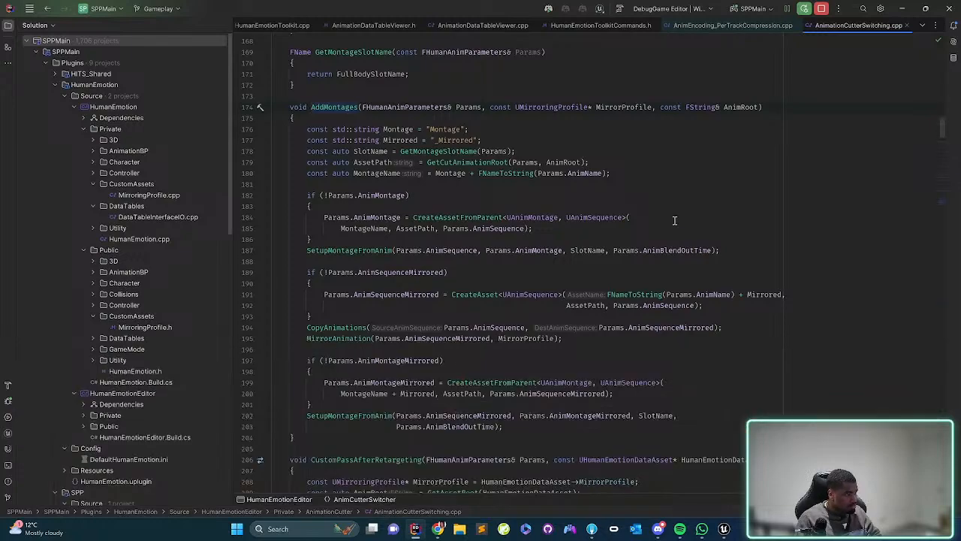
- Go to the SetupMontageFromAnim definition and import the Utility/AnimSequenceUtils.h include for the unresolved GetAnimFrameRateInterval
double_click(378, 251)
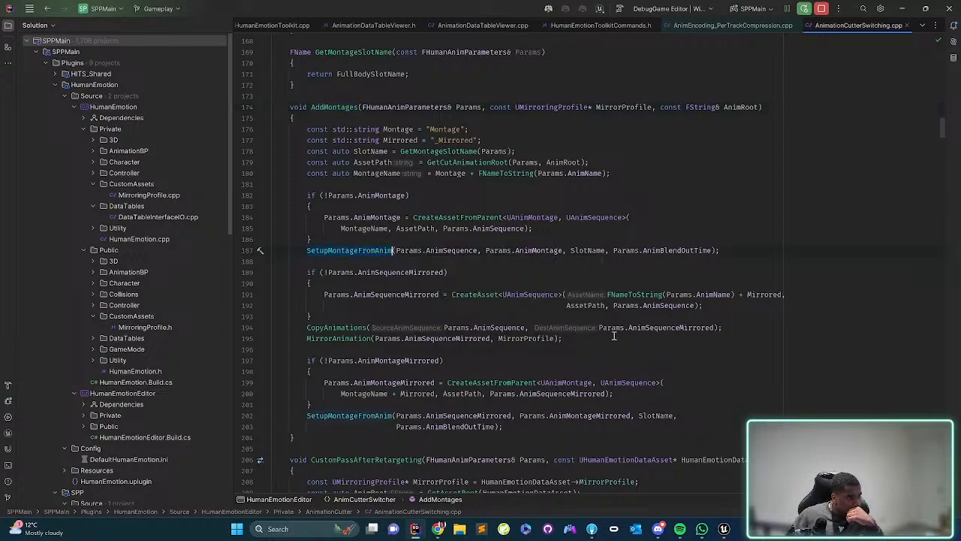
key("F12")
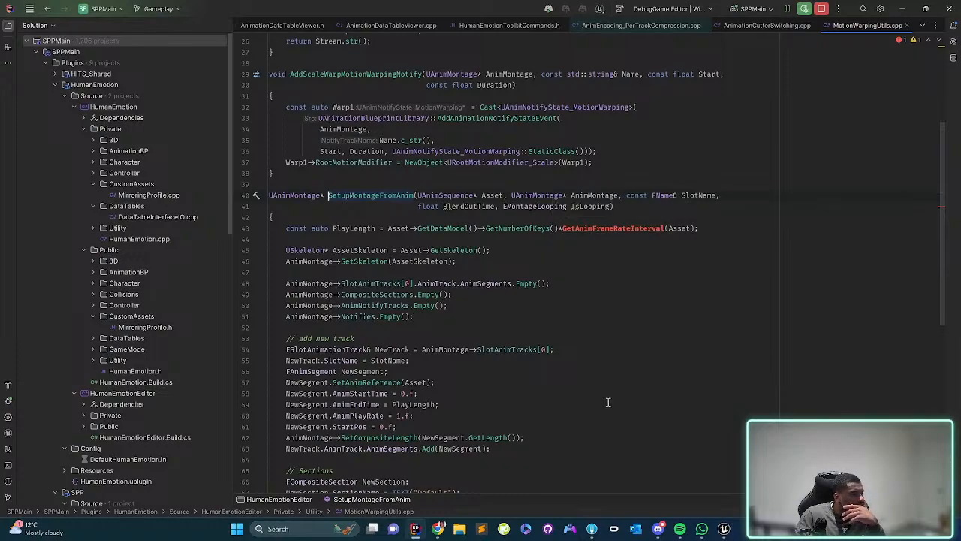
left_click(562, 228)
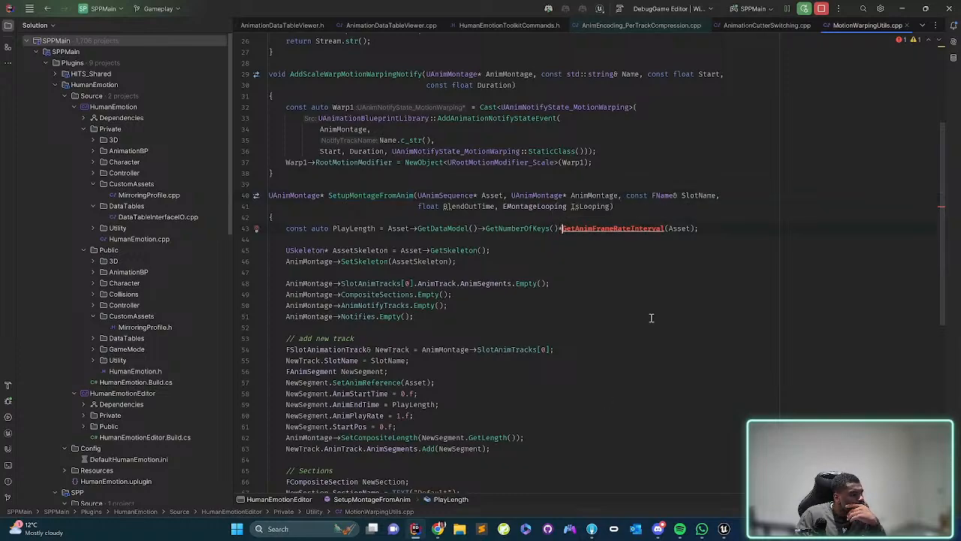
key("alt+Return")
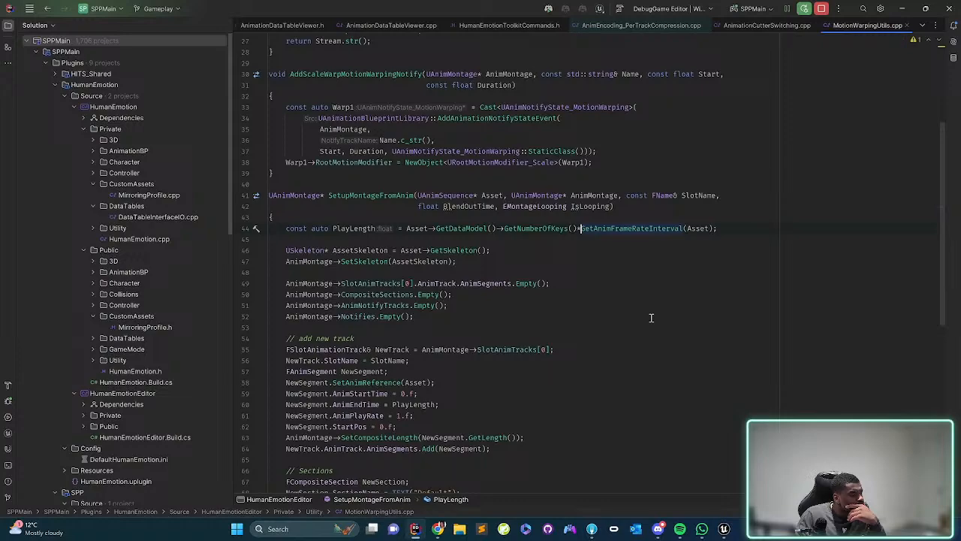
- Remove the unused include "Utils/AnimUtils.h" from MotionWarpingUtils.cpp via its file warning and close the problems list
left_click(913, 41)
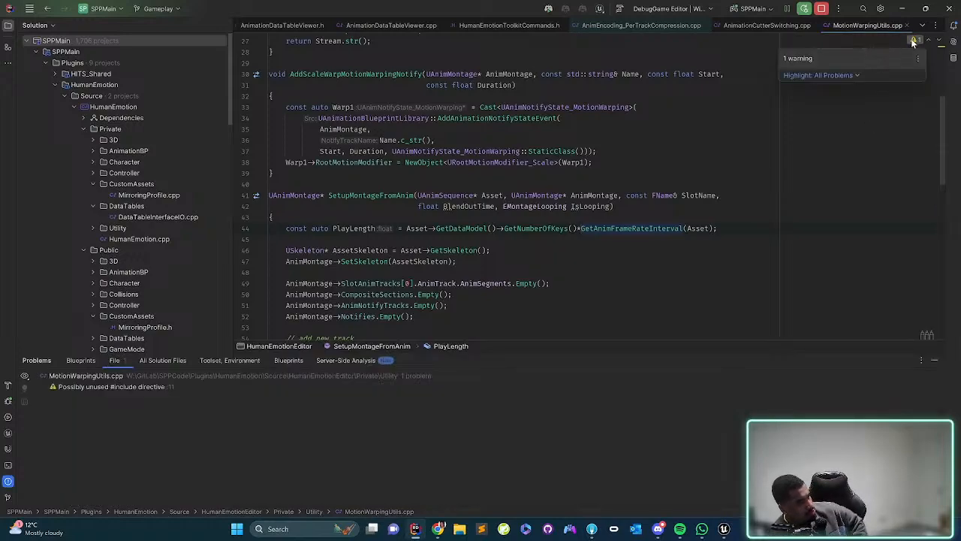
double_click(171, 388)
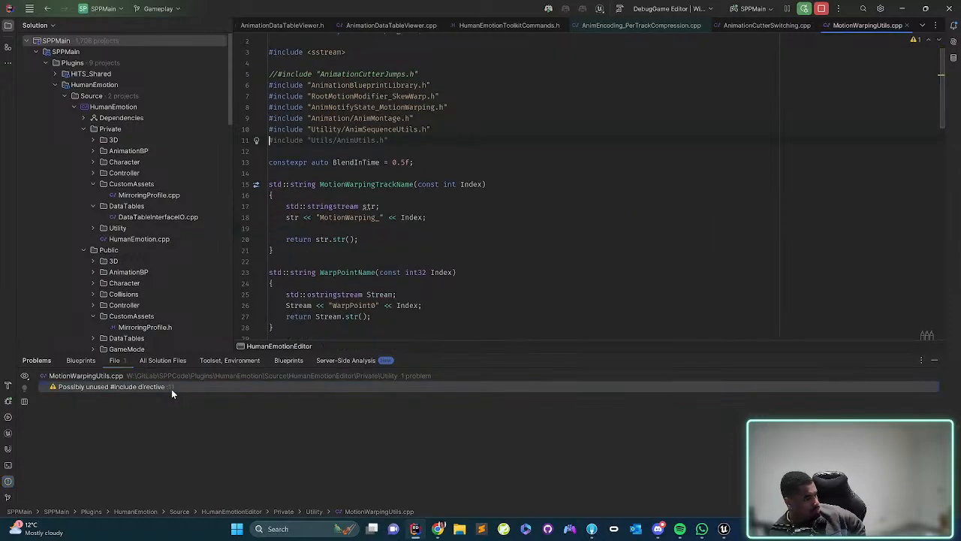
key("Return")
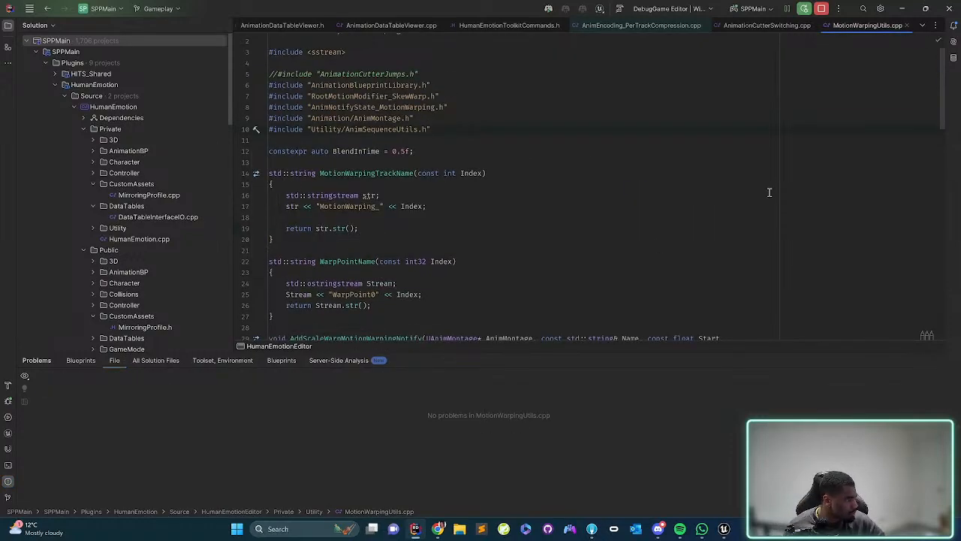
left_click(939, 361)
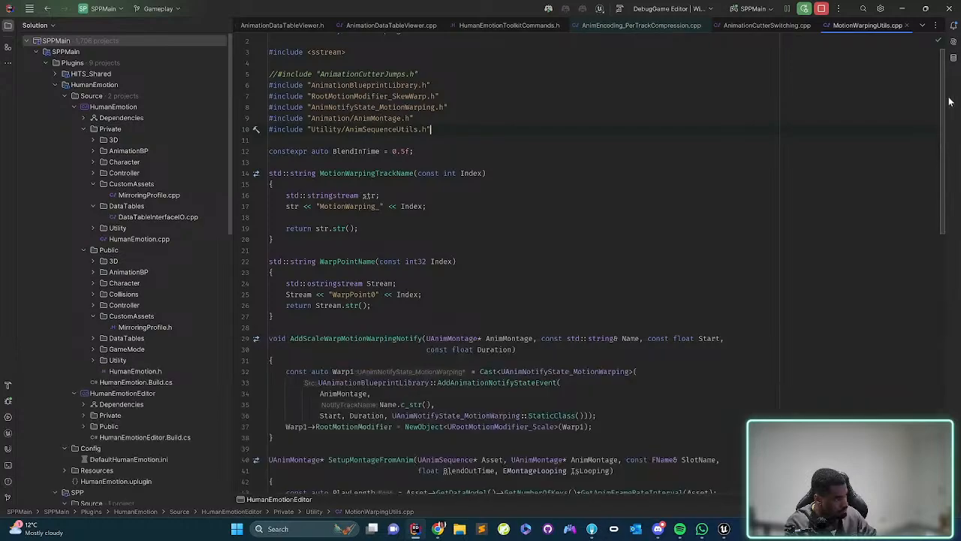
- Examine how SetupMontageFromAnim builds the montage's track segment and sets NextSectionName for looping montages
scroll(938, 141, "down", 10)
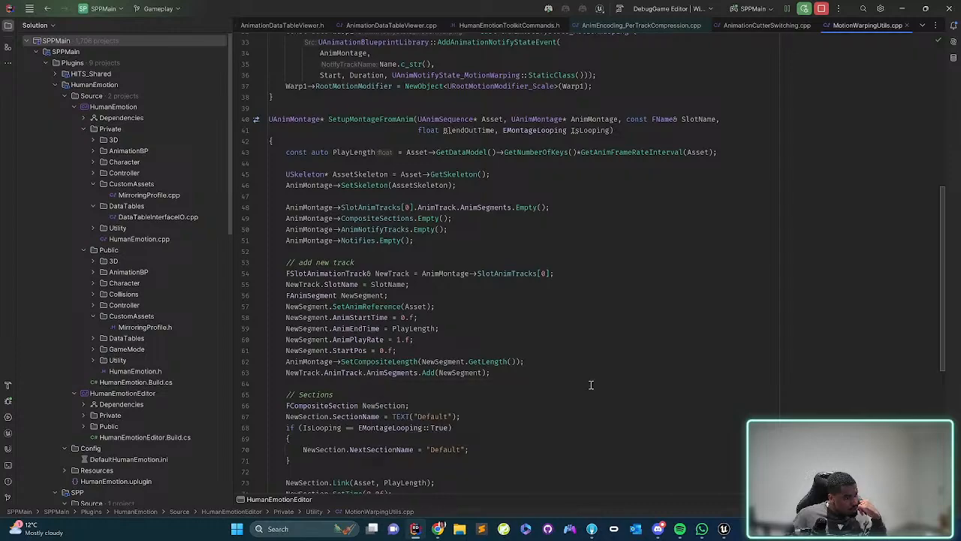
scroll(592, 384, "down", 2)
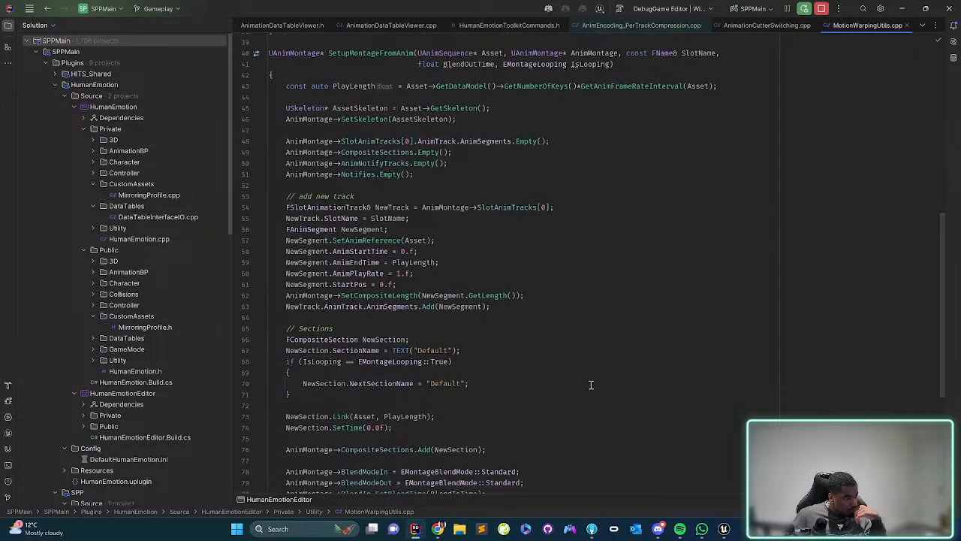
left_click(606, 303)
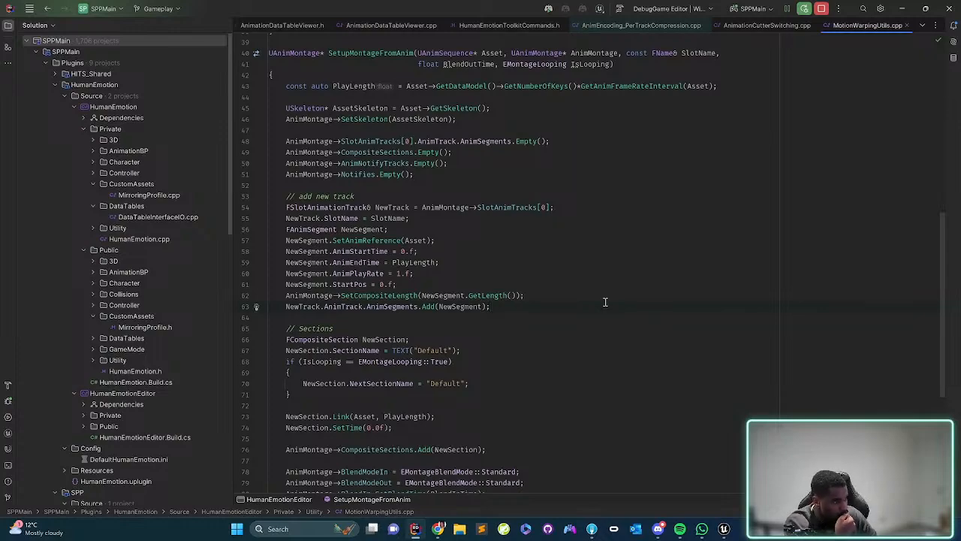
- Switch to Unreal Editor, open the MontageFallingInAir_3380_TobyJumps03 montage from the Human Toolkit, and check its playback and next-section setting
key("alt+Tab")
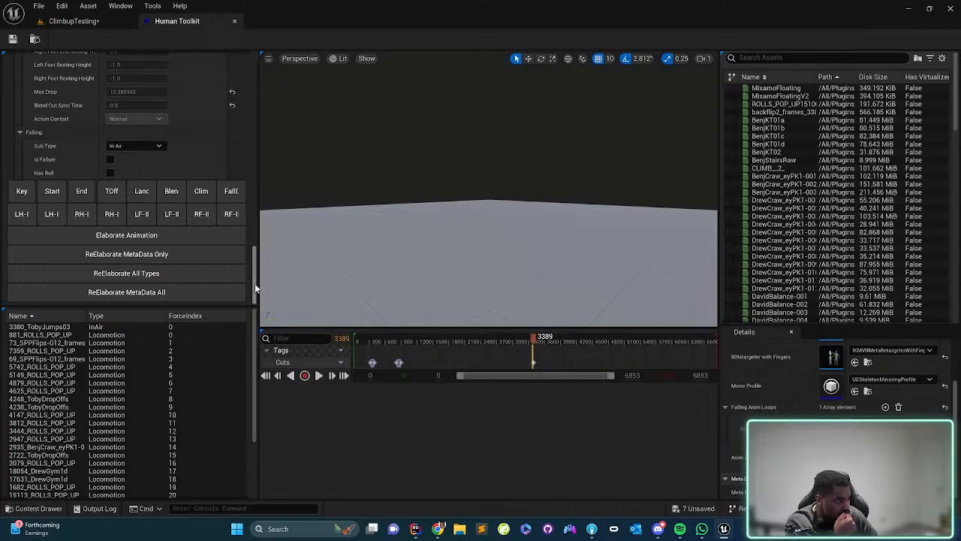
left_click_drag(254, 284, 254, 99)
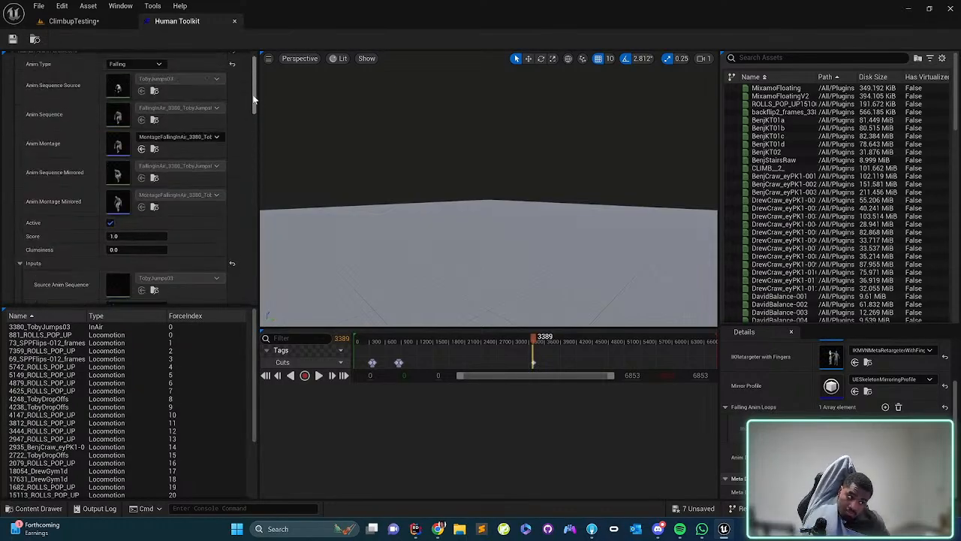
double_click(118, 147)
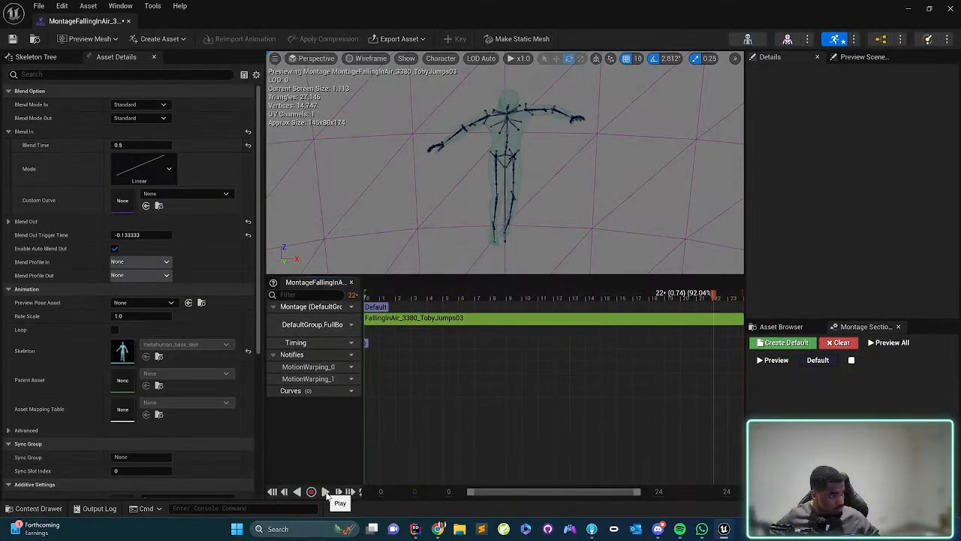
left_click(326, 492)
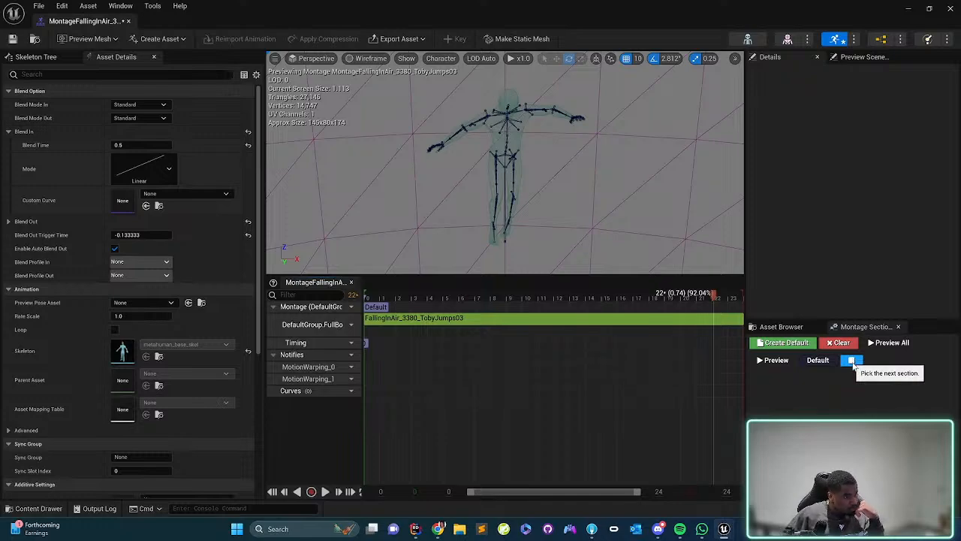
- Return to Rider and check the IsLooping condition in SetupMontageFromAnim's Sections block
key("alt+Tab")
key("alt+Tab")
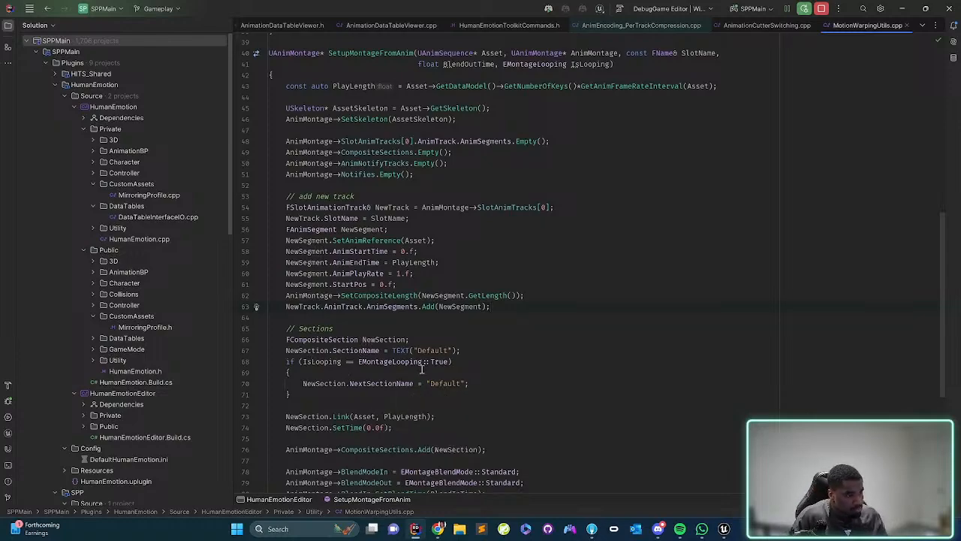
left_click(473, 367)
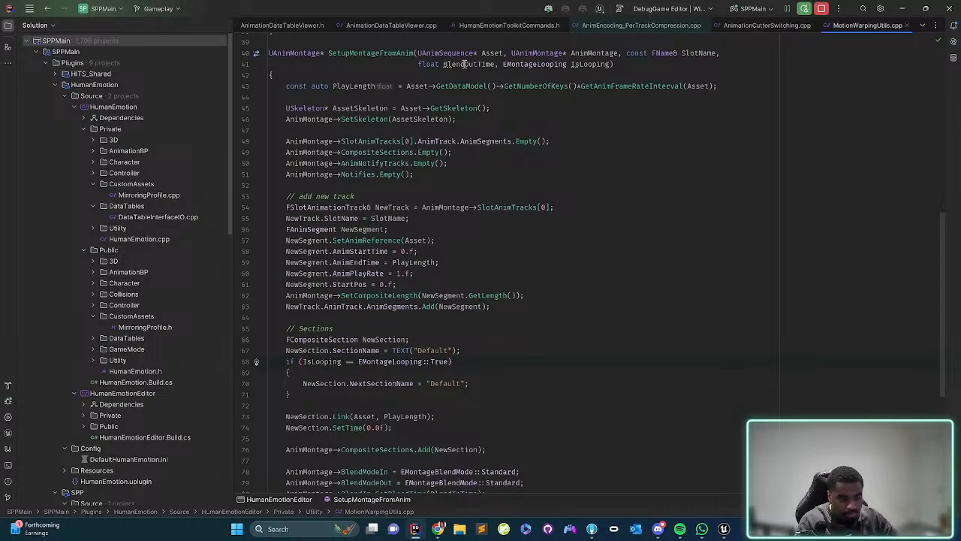
- Return to AnimationCutterSwitching.cpp and check the arguments of the SetupMontageFromAnim calls in AddMontages
key("ctrl+Tab")
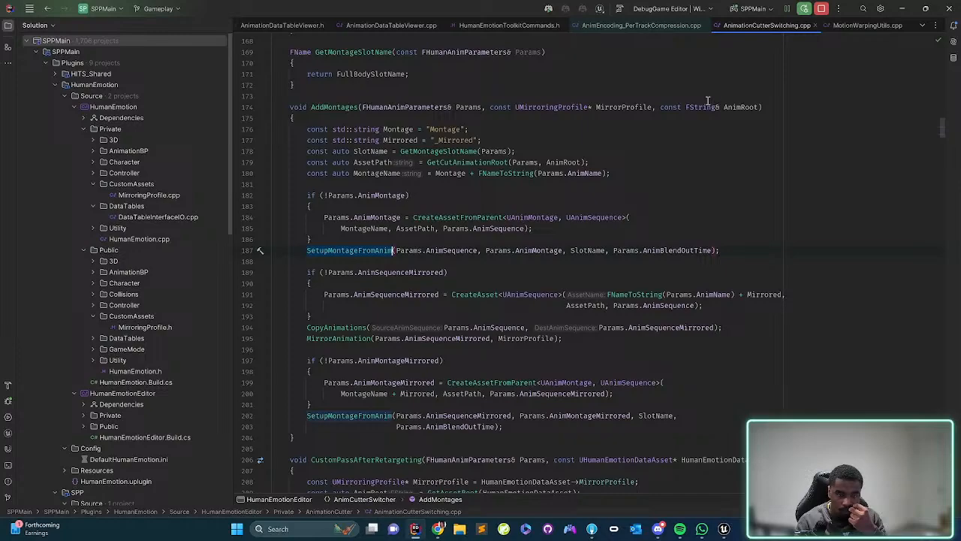
mouse_move(618, 255)
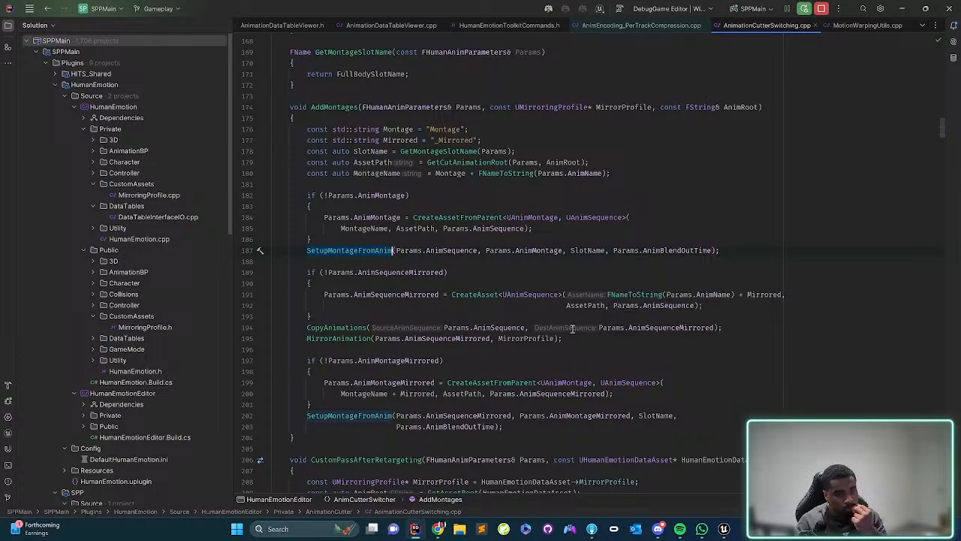
left_click(713, 250)
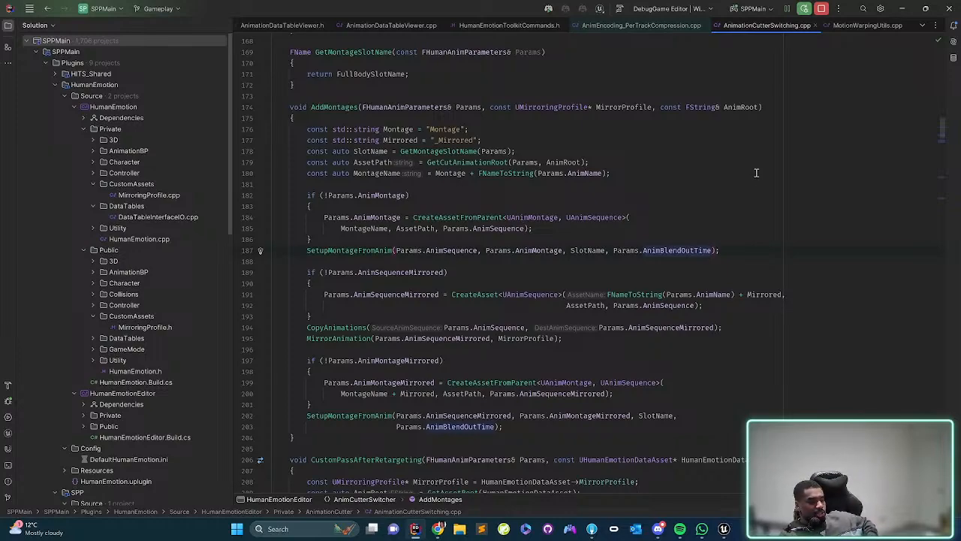
- Duplicate the GetMontageSlotName function directly below the original, above AddMontages
scroll(690, 189, "up", 2)
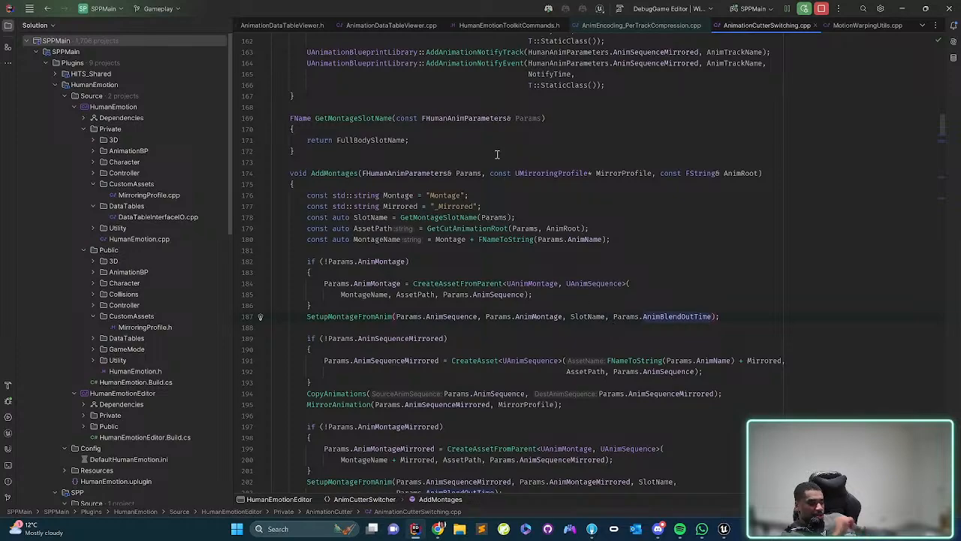
left_click(605, 123)
key("Home")
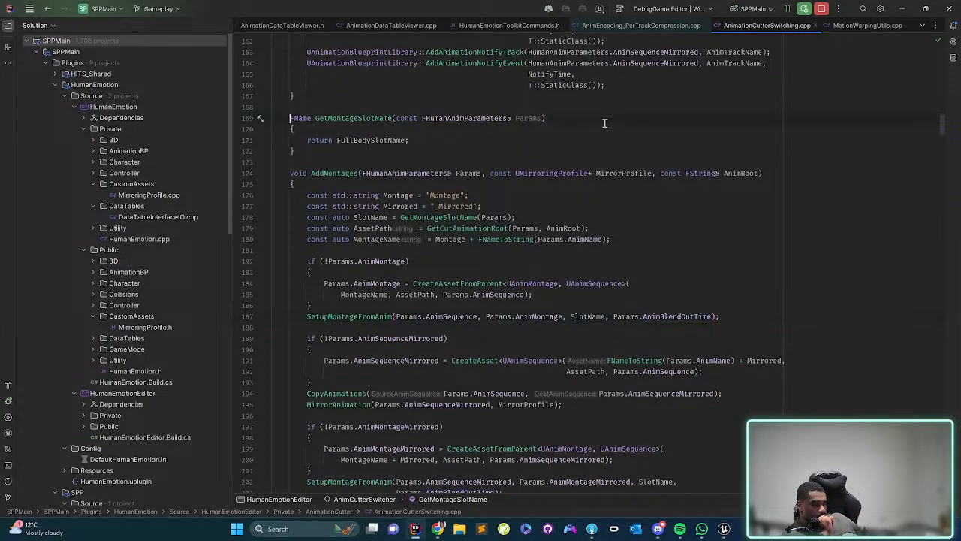
key("shift+Down")
key("shift+Down")
key("shift+Down")
key("shift+Down")
key("ctrl+c")
key("Down")
key("Up")
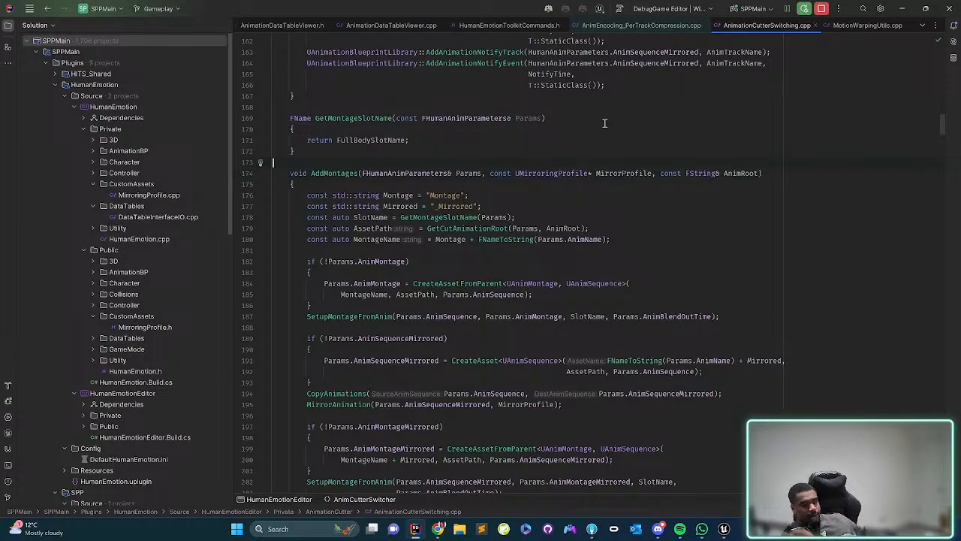
key("Return")
key("ctrl+v")
key("Up")
key("Up")
key("Up")
key("Up")
key("Up")
key("Down")
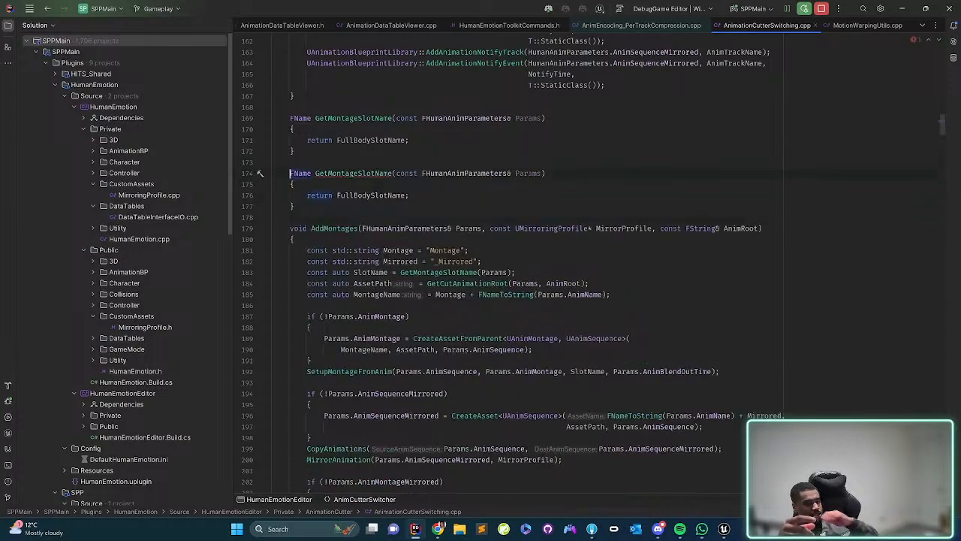
- Change the duplicated function's return type to bool and rename it IsMontageNeedsToLoop
key("ctrl+Right")
key("ctrl+BackSpace")
type("bool")
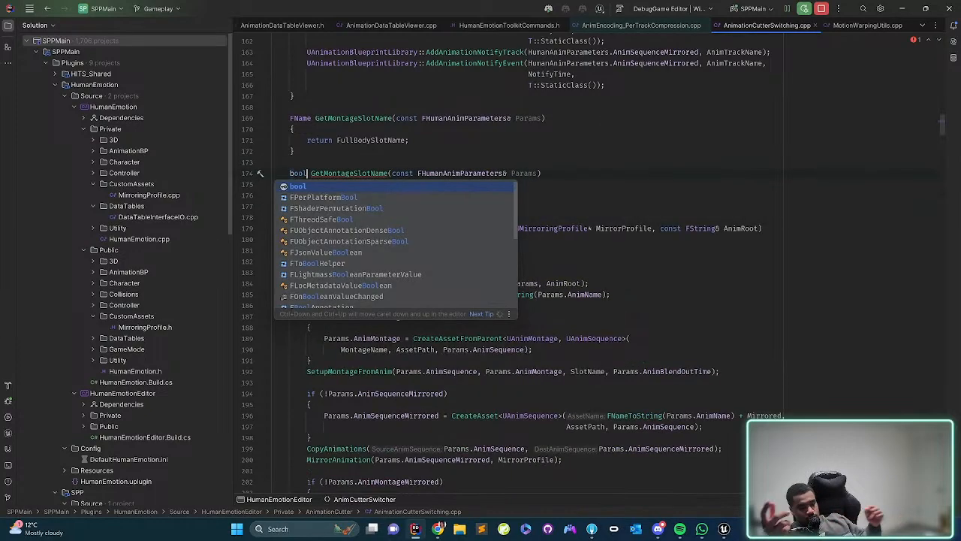
key("Escape")
key("Right")
key("Right")
key("Right")
key("Right")
key("Right")
key("Right")
key("Right")
key("Right")
key("Right")
key("Right")
key("Right")
key("Right")
key("Right")
key("Right")
key("Right")
key("Right")
key("Right")
key("Right")
key("Right")
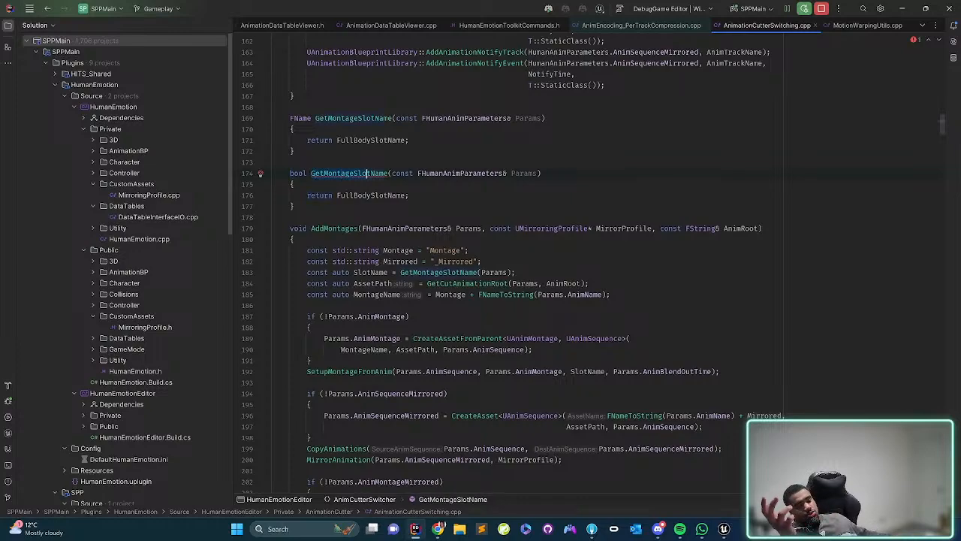
key("ctrl+BackSpace")
type("IsMontage")
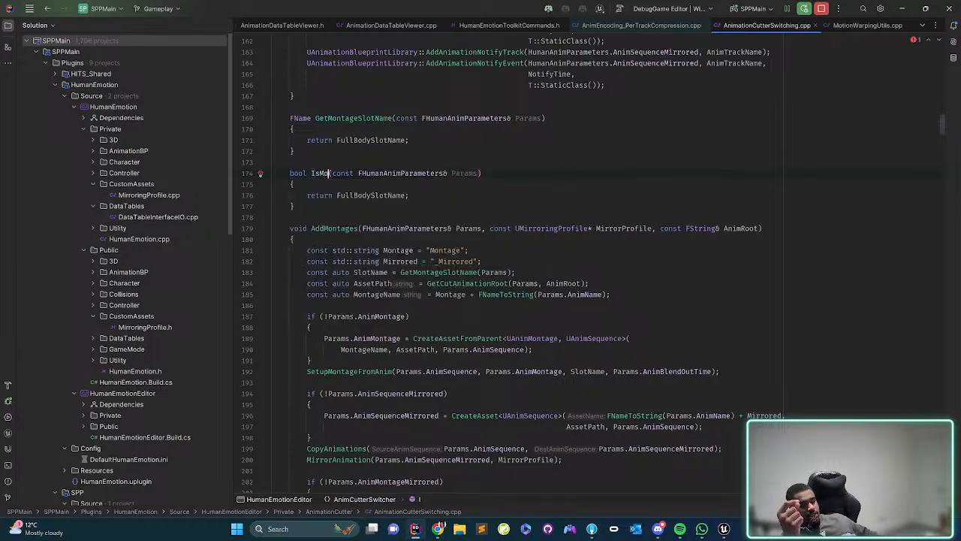
type("Loop")
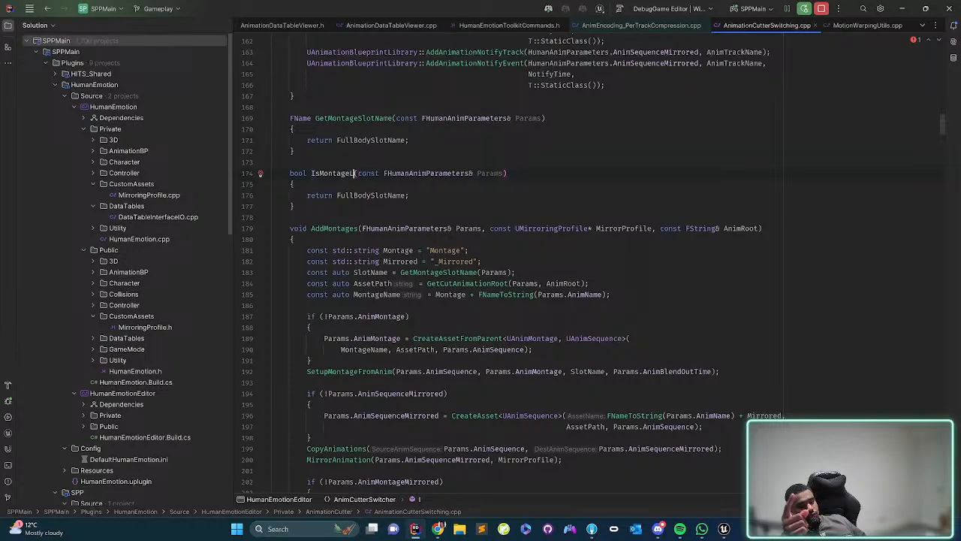
key("BackSpace")
key("BackSpace")
key("BackSpace")
type("NeedsT")
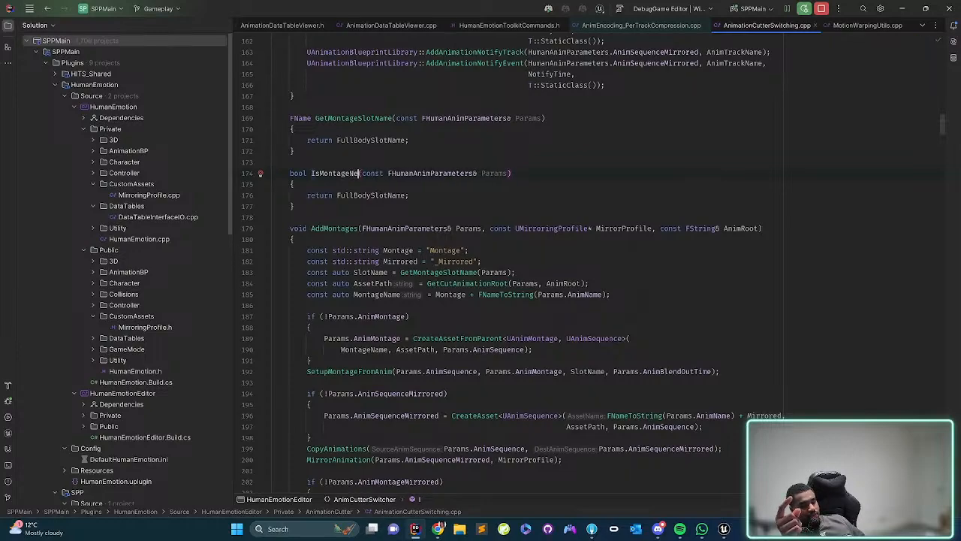
type("oLoop")
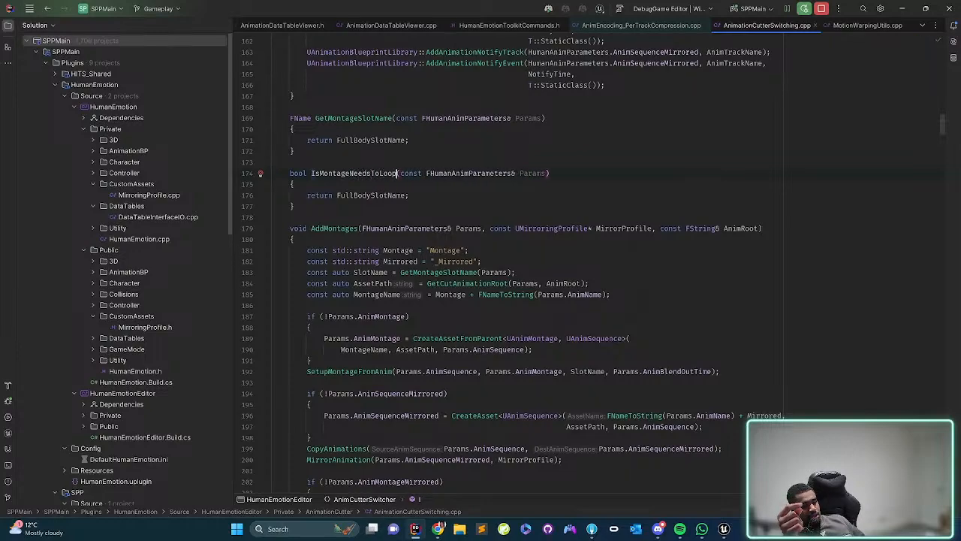
key("Right")
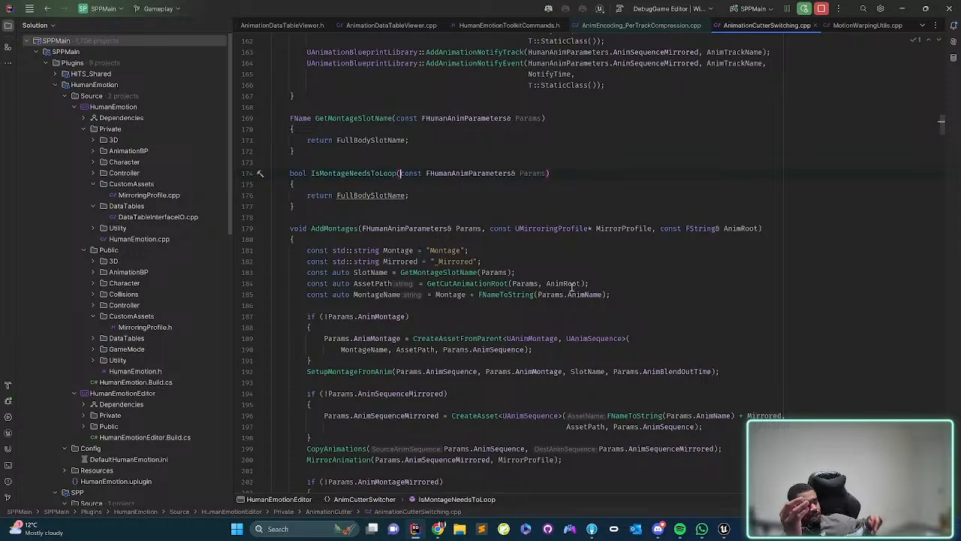
- Make IsMontageNeedsToLoop return Params.AnimType == EHumanAnimType::Falling
double_click(379, 195)
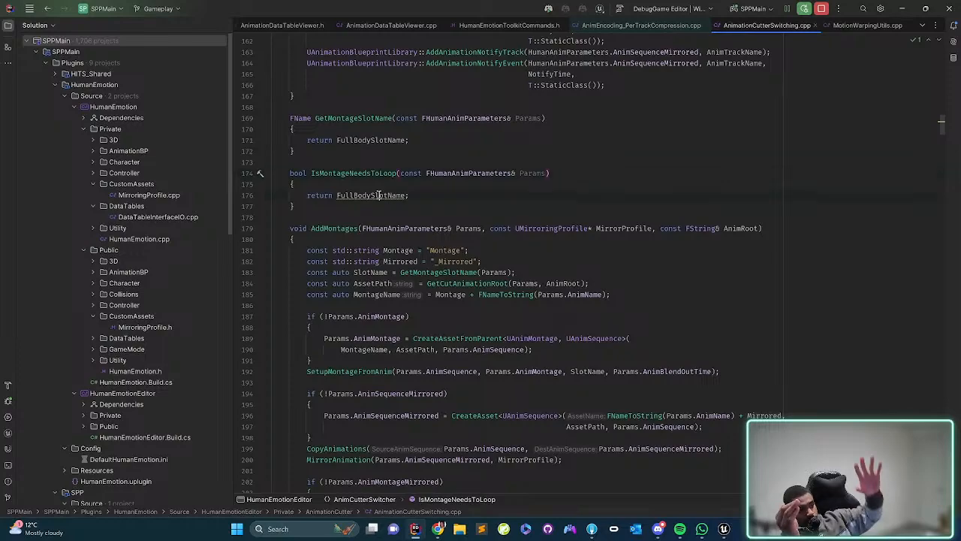
key("BackSpace")
type("Pa")
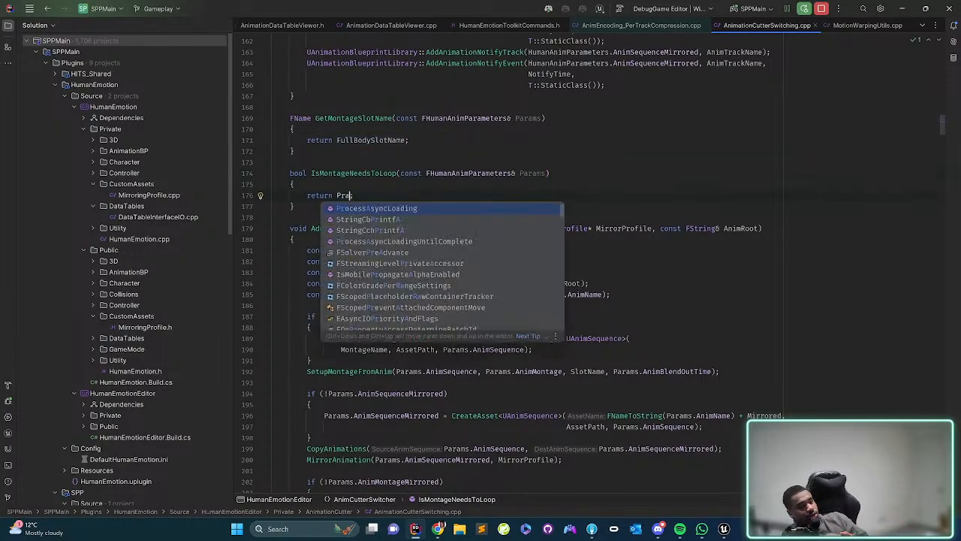
type("rams.")
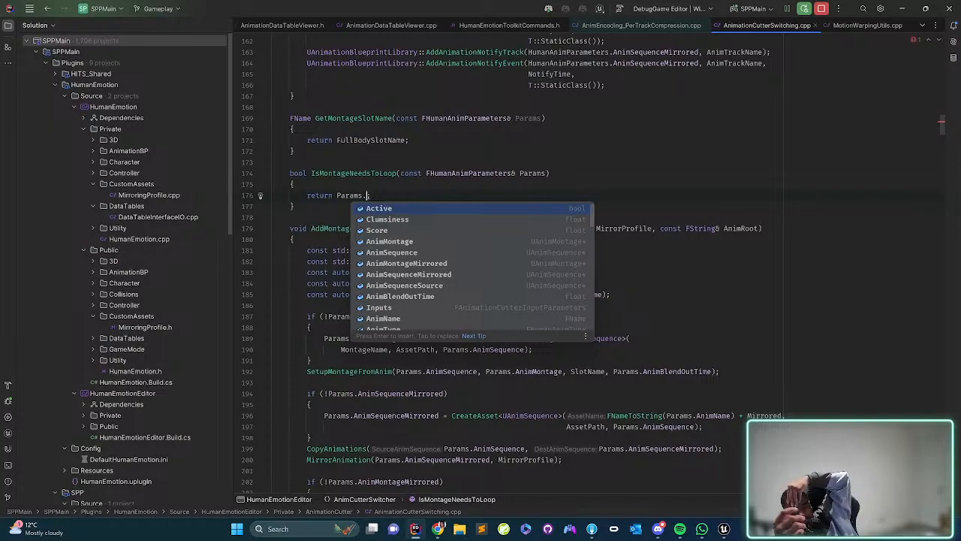
type("type")
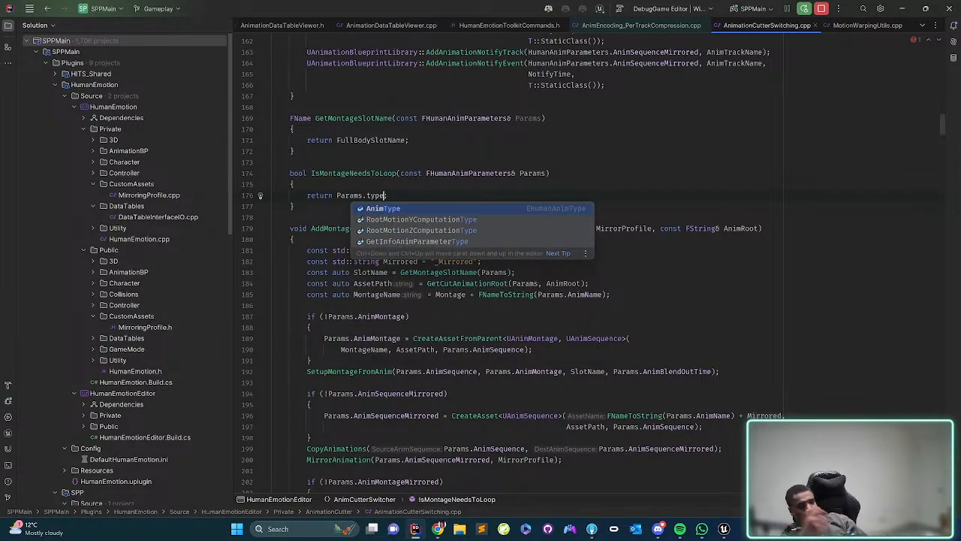
key("Return")
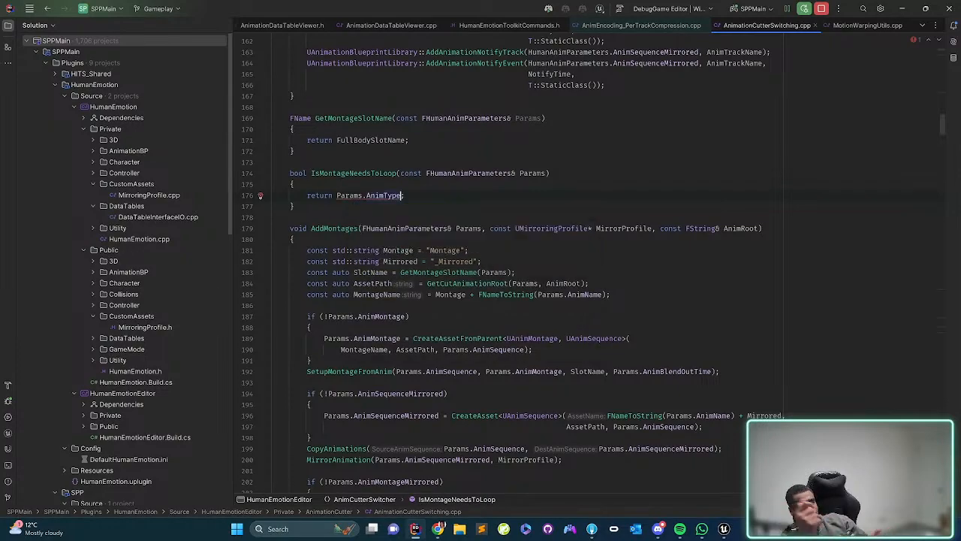
type("== ")
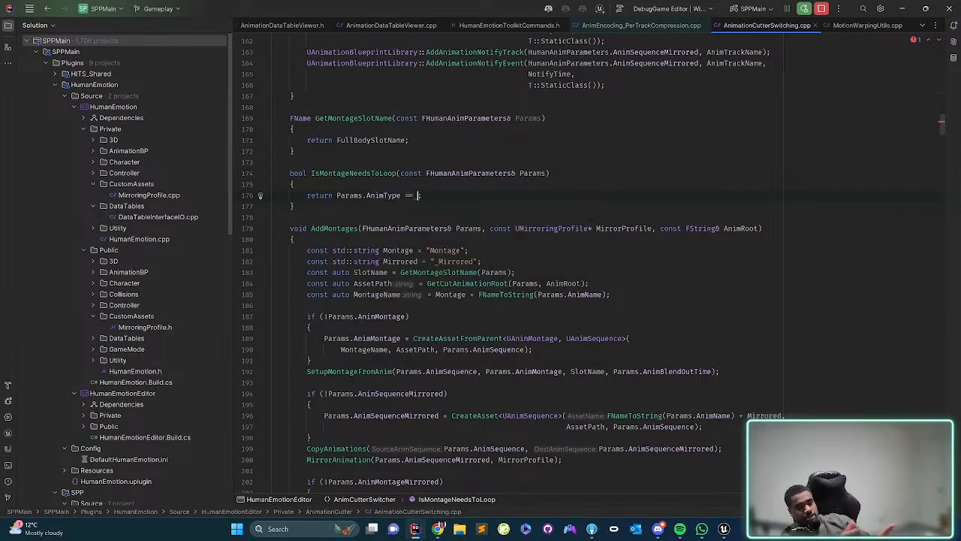
type("EAni")
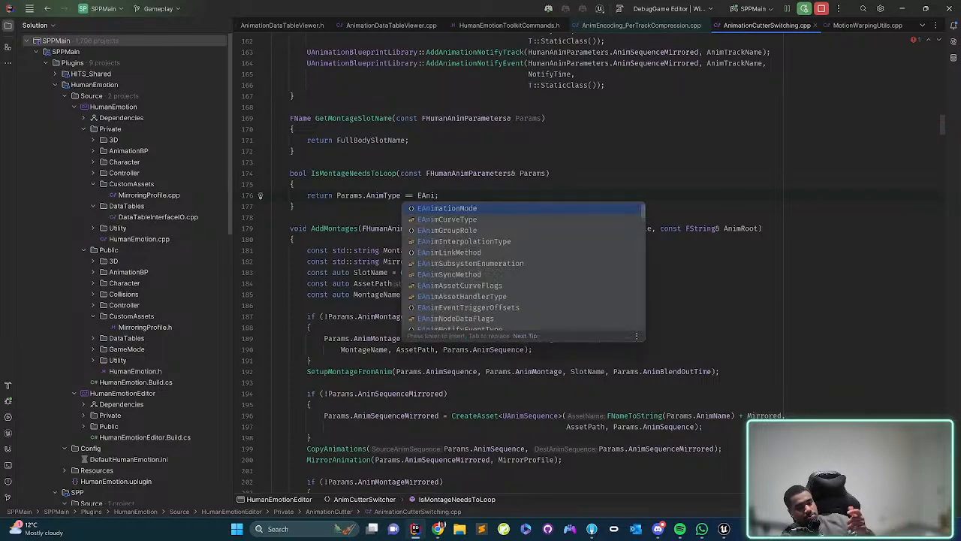
type("mT")
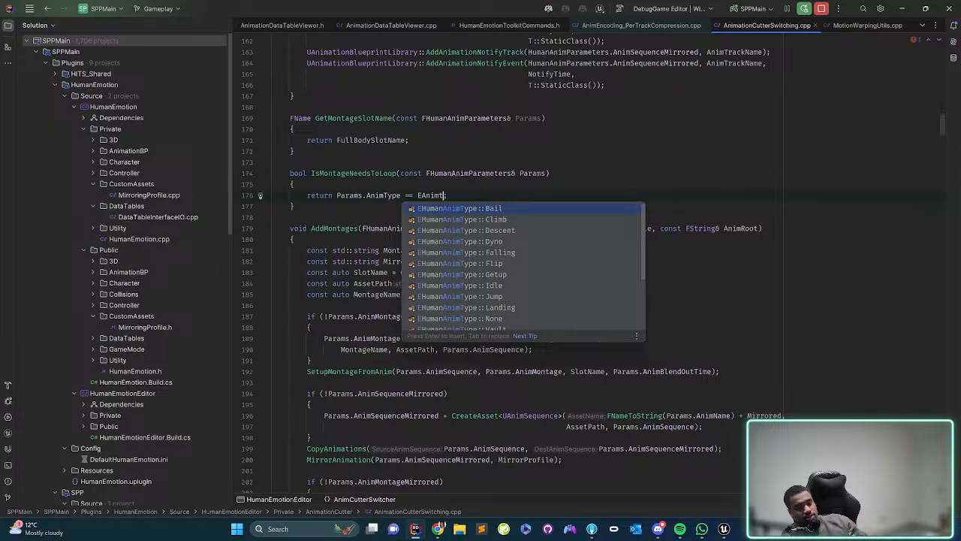
key("Down")
key("Down")
key("Down")
key("Down")
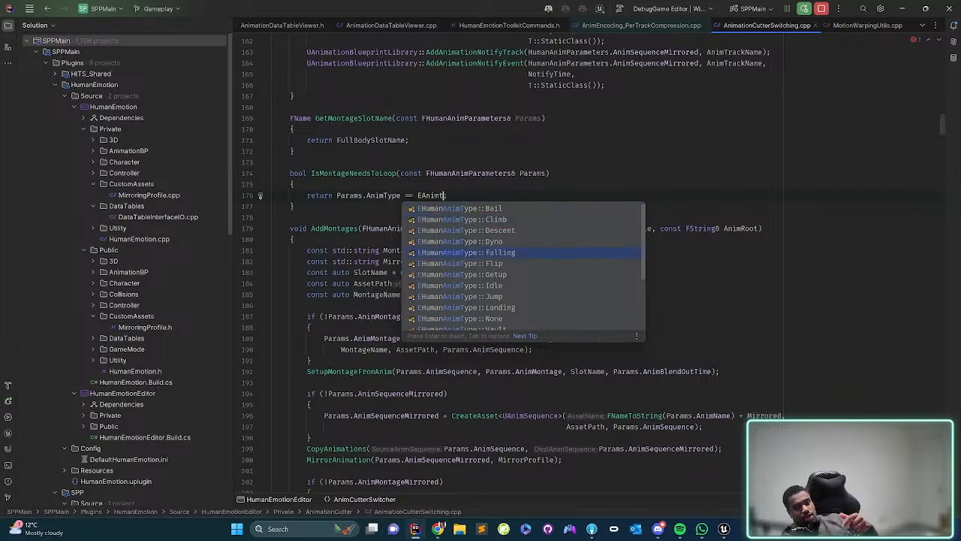
key("Return")
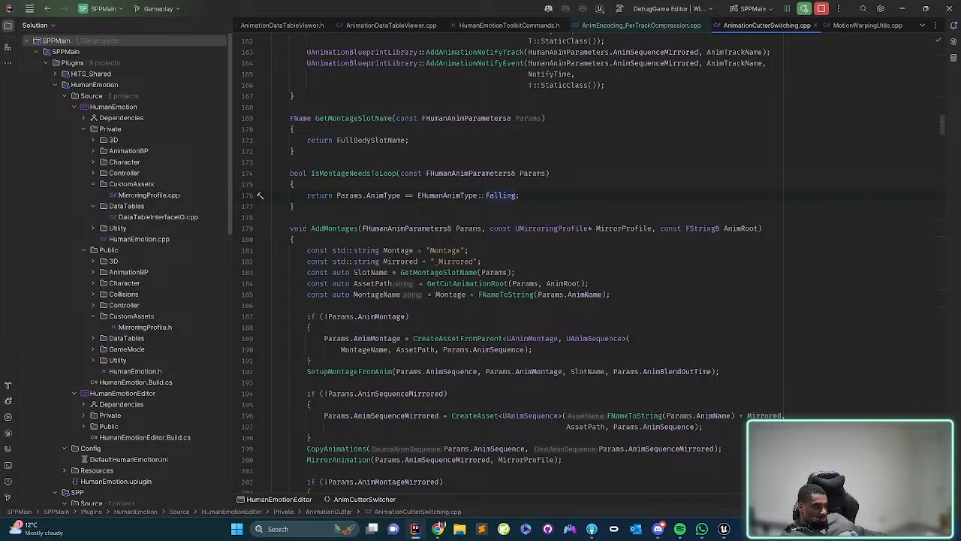
- Add IsMontageNeedsToLoop(Params) on a new line as the last argument of the first SetupMontageFromAnim call in AddMontages
left_click(316, 173)
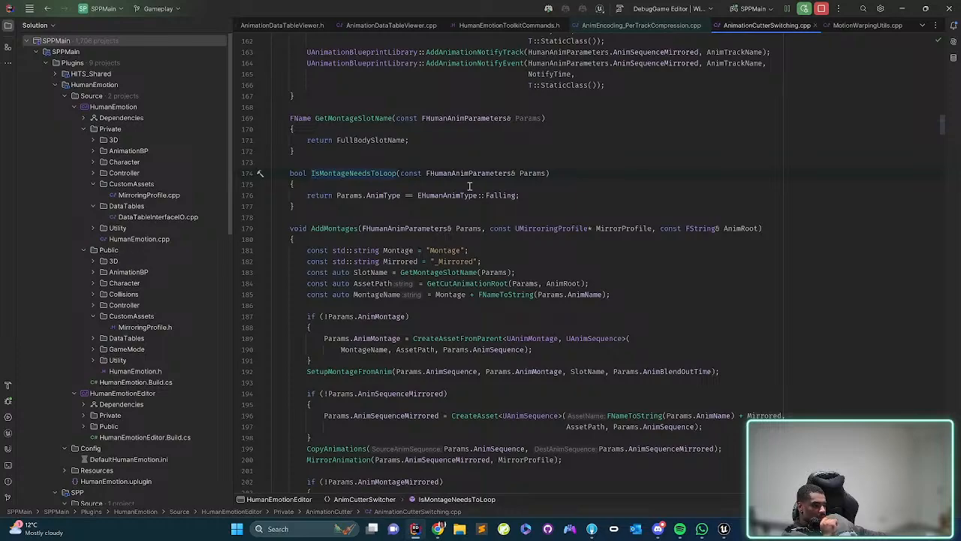
key("Right")
key("Right")
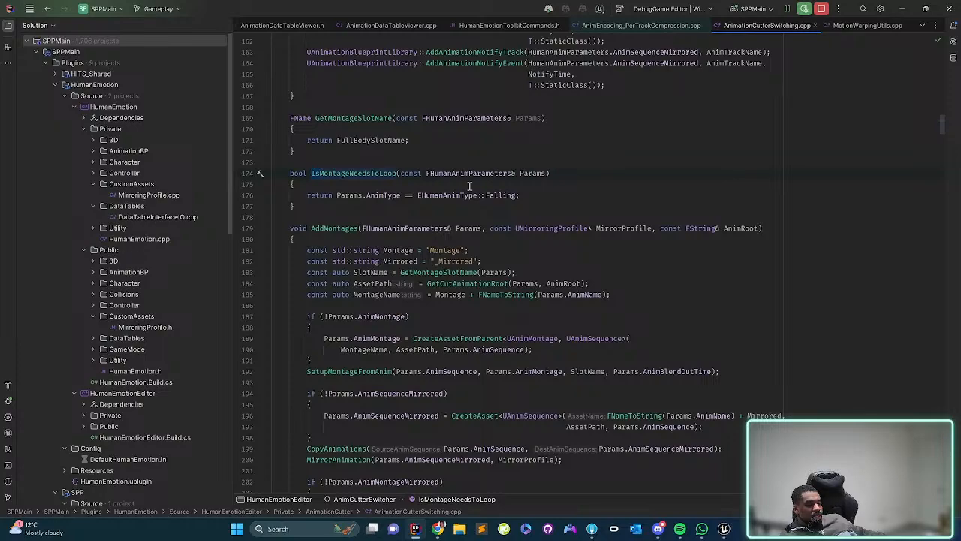
scroll(469, 186, "down", 3)
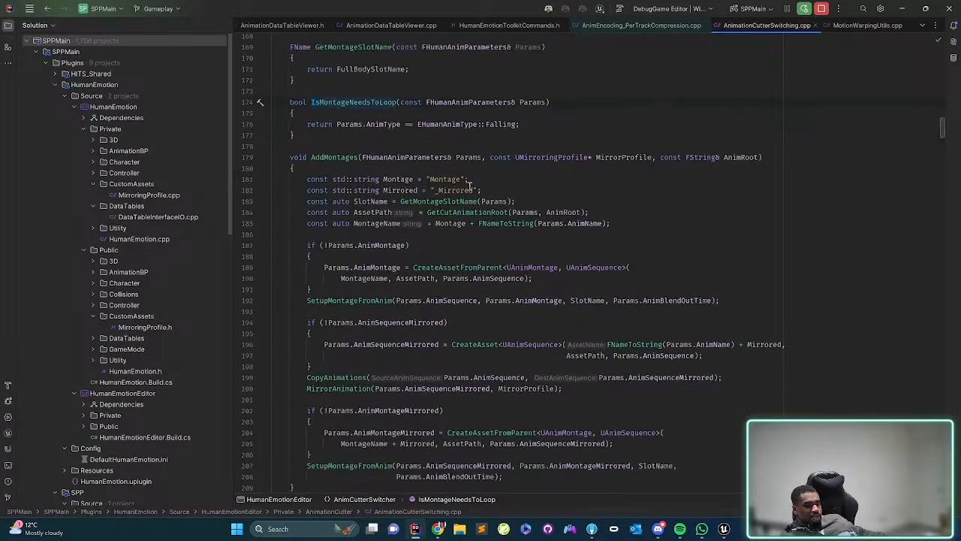
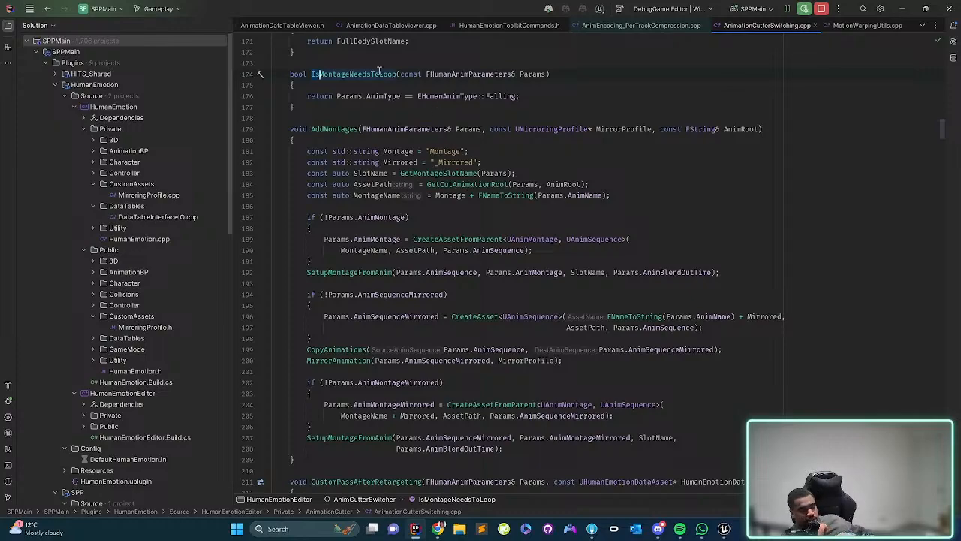
double_click(379, 74)
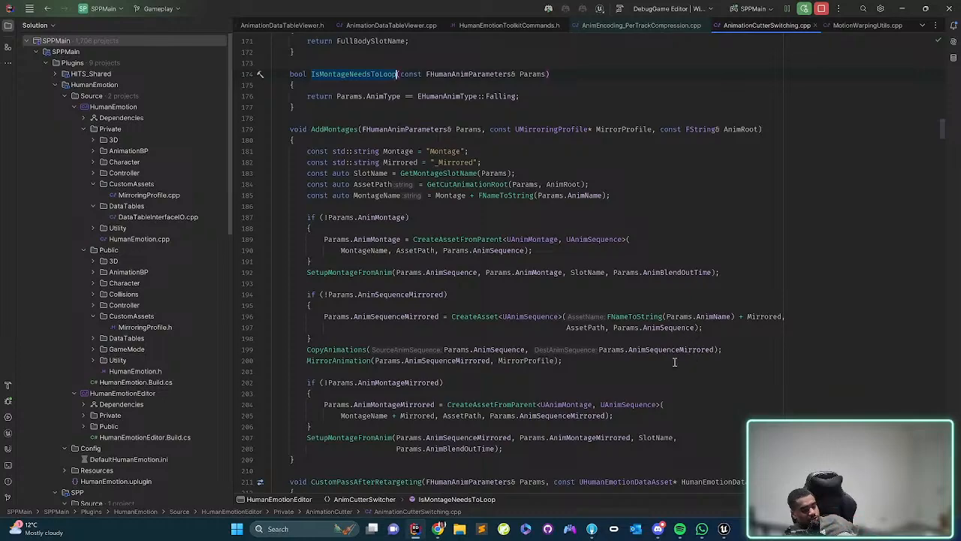
left_click(712, 272)
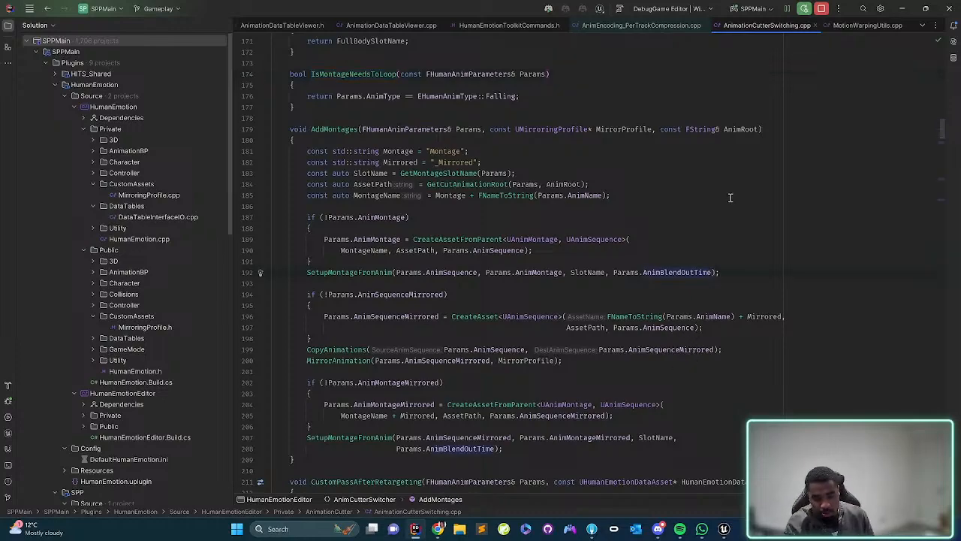
type(",")
key("Return")
type("IsMontageNeedsToLoop(")
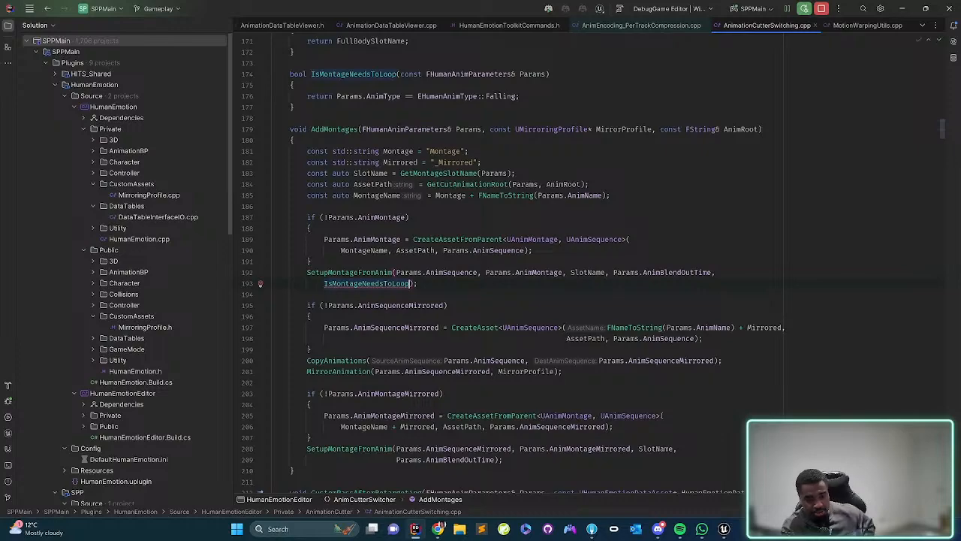
type("Params")
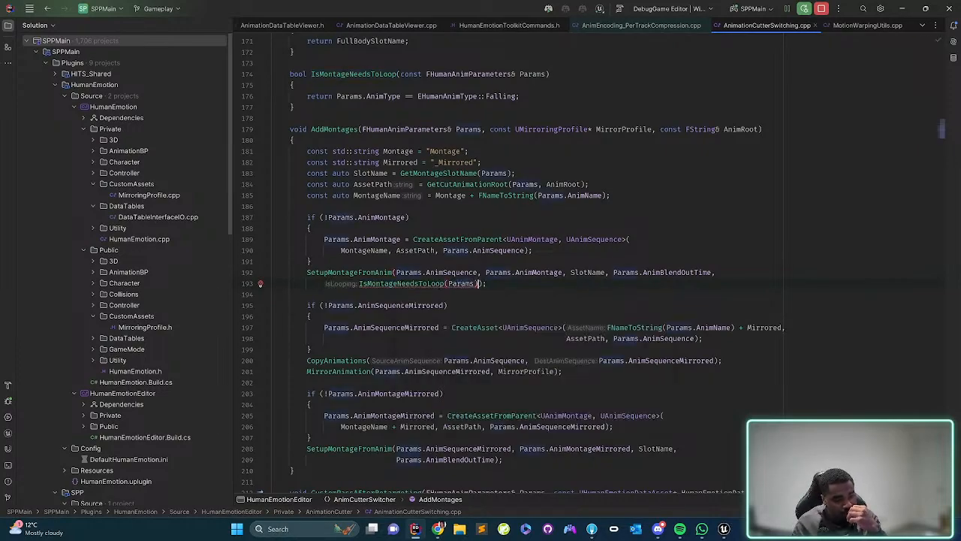
- Check the IsLooping parameter type in SetupMontageFromAnim's definition, then return to its call in AddMontages
key("Up")
key("Home")
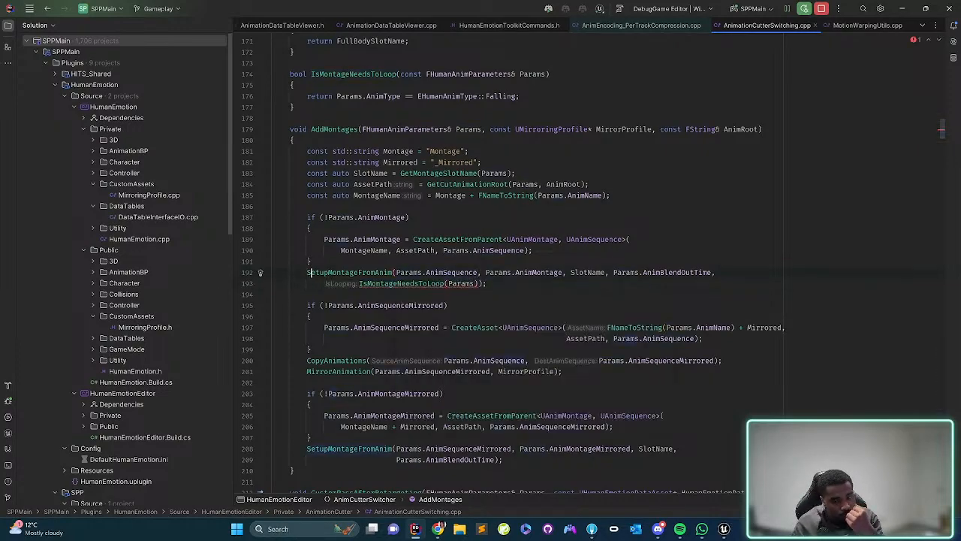
key("F12")
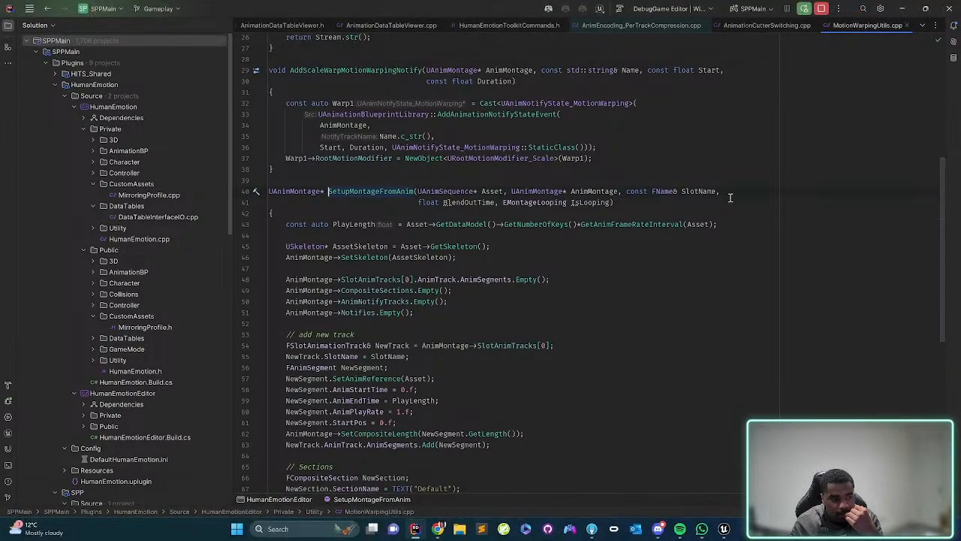
key("ctrl+minus")
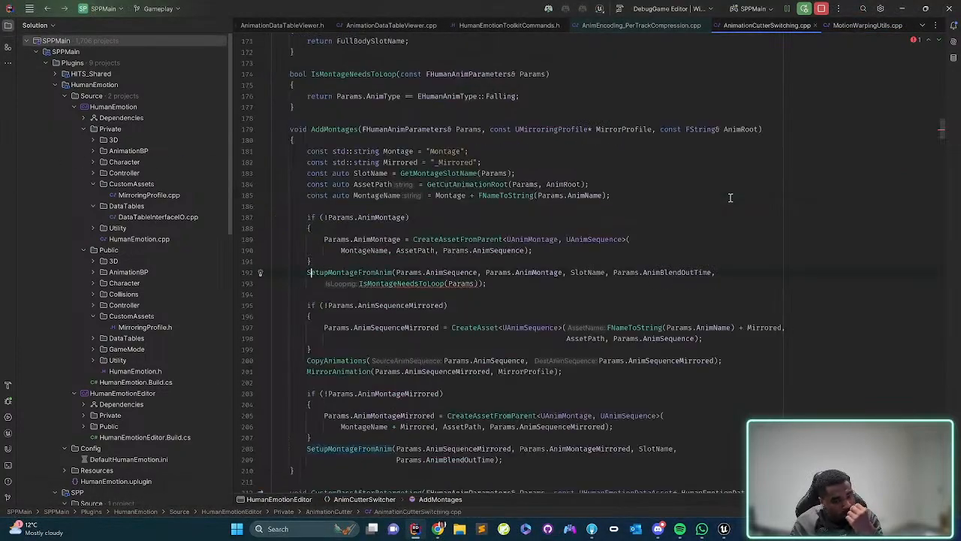
- Open the problems list for AnimationCutterSwitching.cpp to examine the error on the IsMontageNeedsToLoop(Params) argument
key("ctrl+Right")
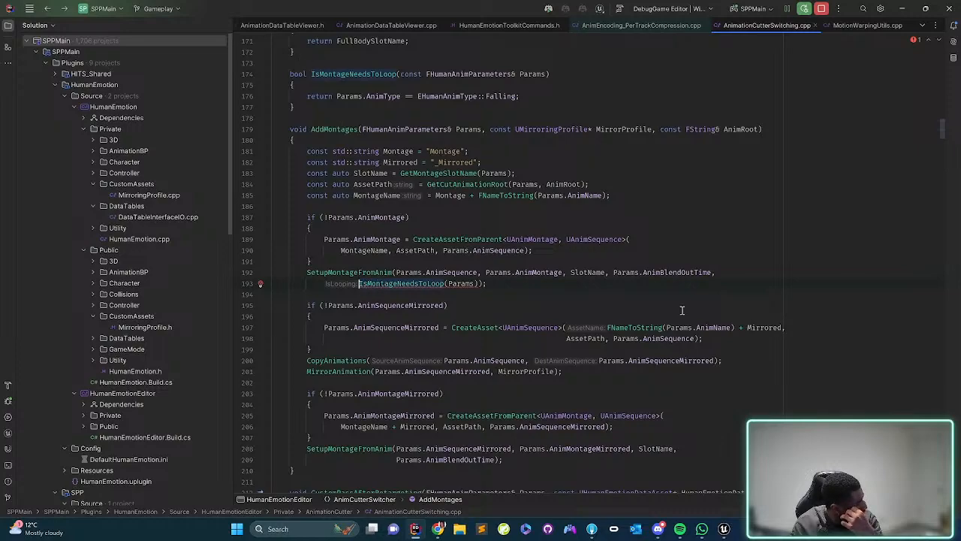
key("alt+space")
key("Escape")
key("Up")
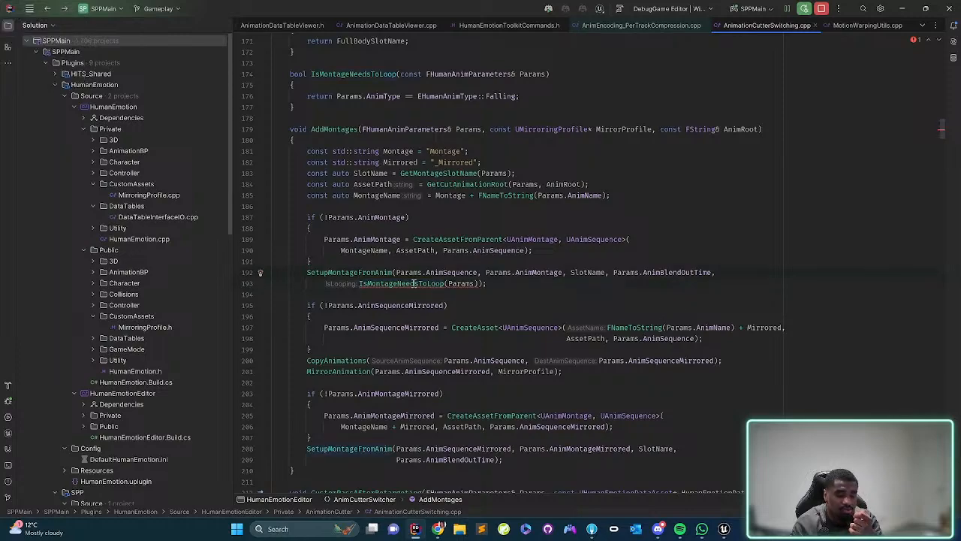
left_click(912, 39)
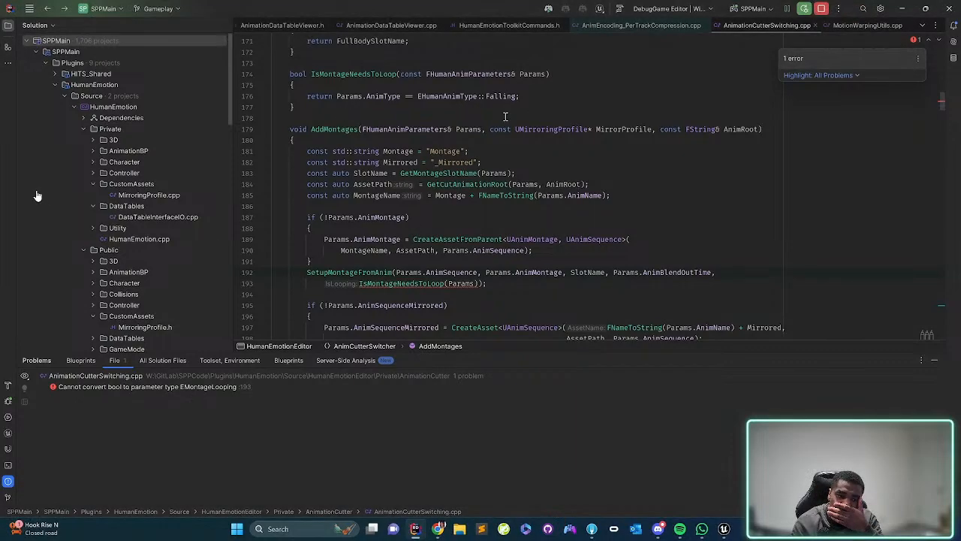
- Change IsMontageNeedsToLoop's return type to EMontageLooping, copying the type from the SetupMontageFromAnim definition
left_click(376, 273, "ctrl")
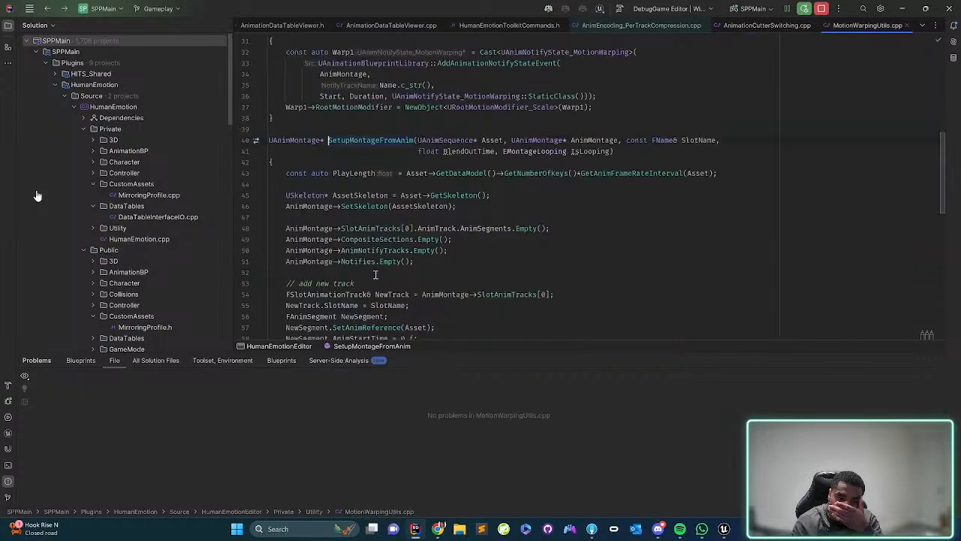
double_click(534, 151)
key("ctrl+c")
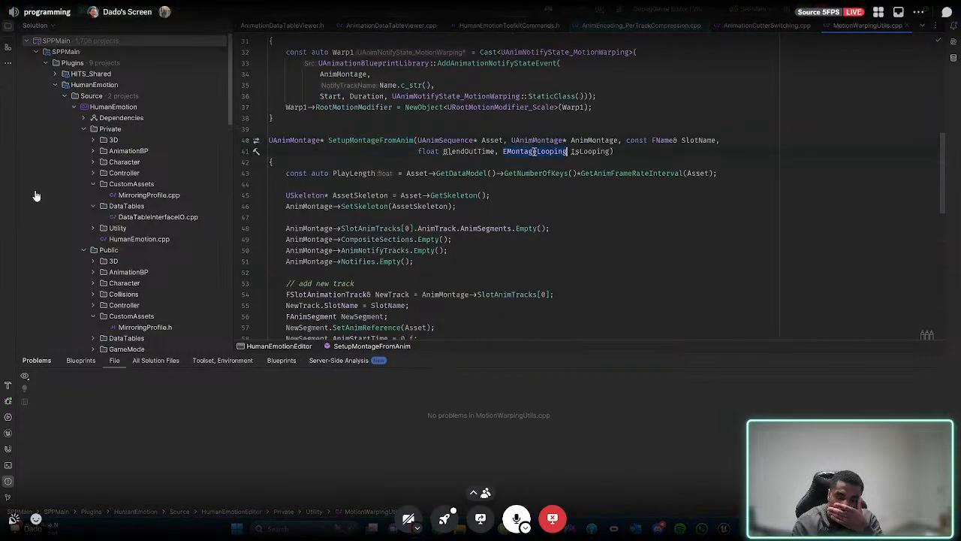
key("ctrl+alt+Left")
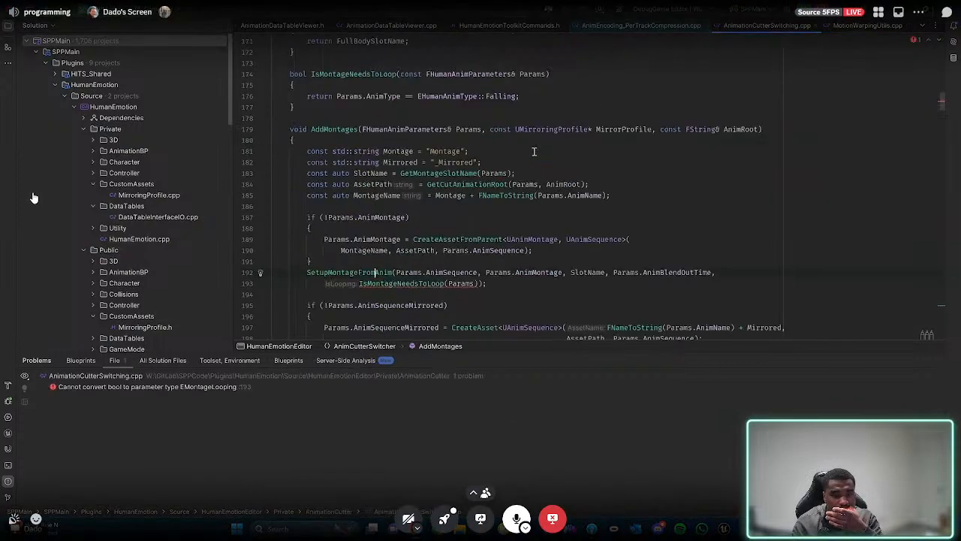
double_click(297, 75)
key("ctrl+v")
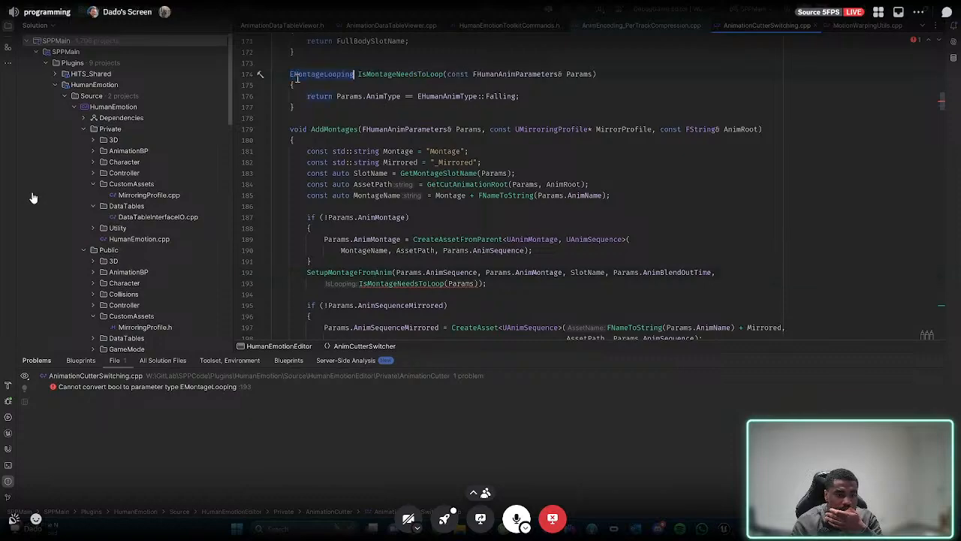
- Extend the return expression in IsMontageNeedsToLoop with ? EMontageLooping::True : EMontageLooping::False
mouse_move(336, 98)
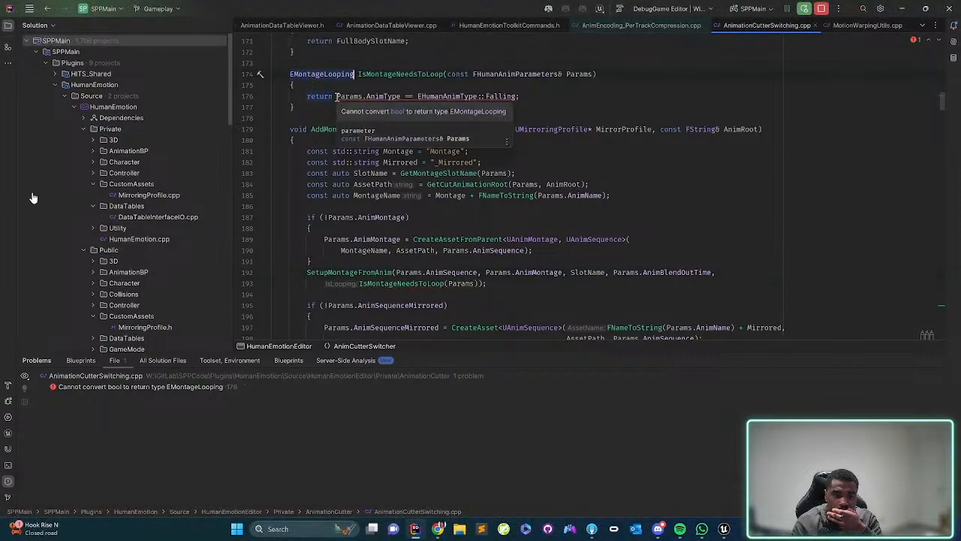
left_click(401, 96)
key("End")
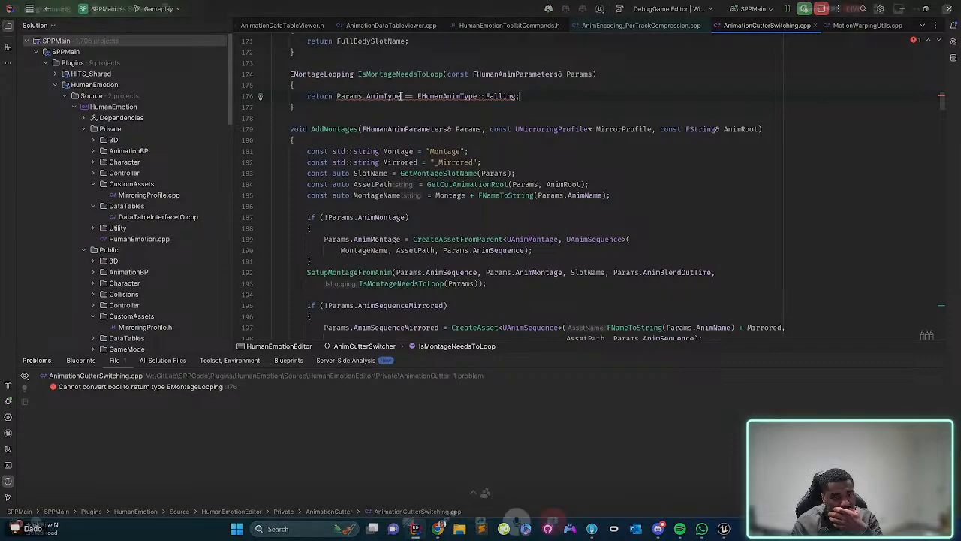
key("Left")
type("? EM")
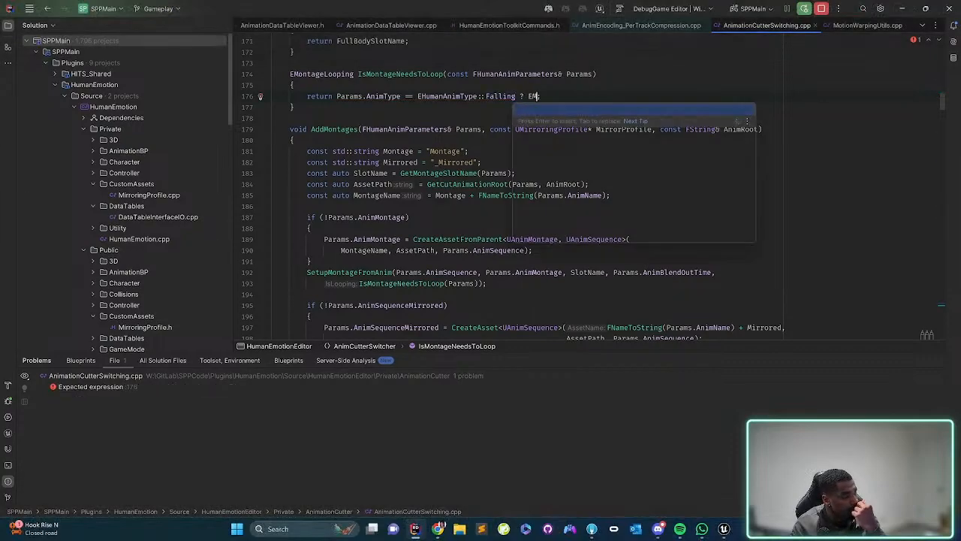
key("Down")
key("Return")
type(": ")
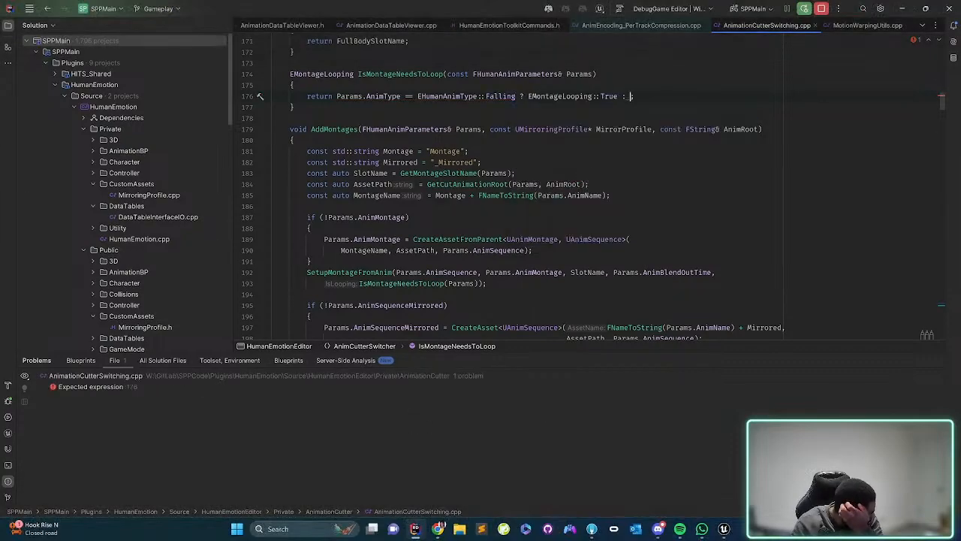
type("EM")
key("Return")
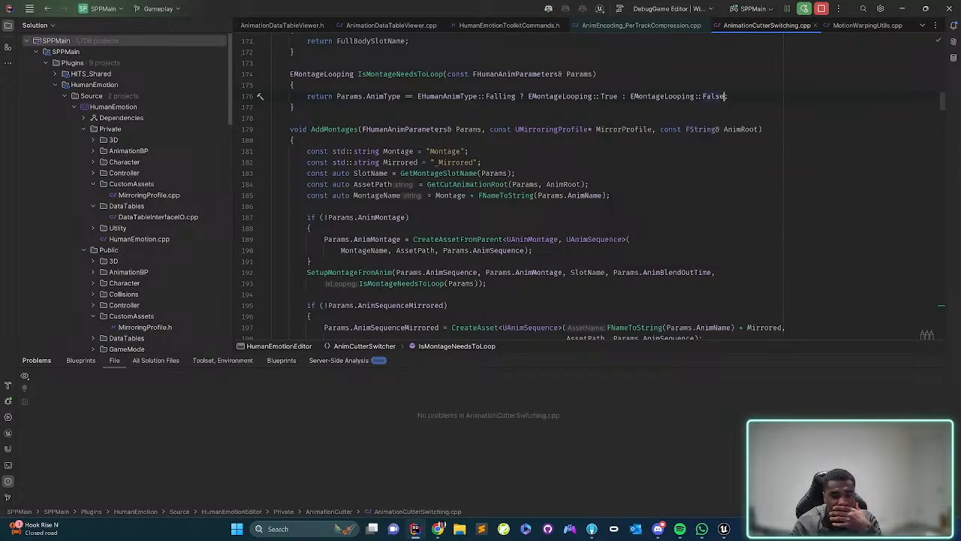
- Copy the IsMontageNeedsToLoop(Params) argument into the mirrored SetupMontageFromAnim call at the end of AddMontages, after Params.AnimBlendOutTime
scroll(748, 135, "down", 4)
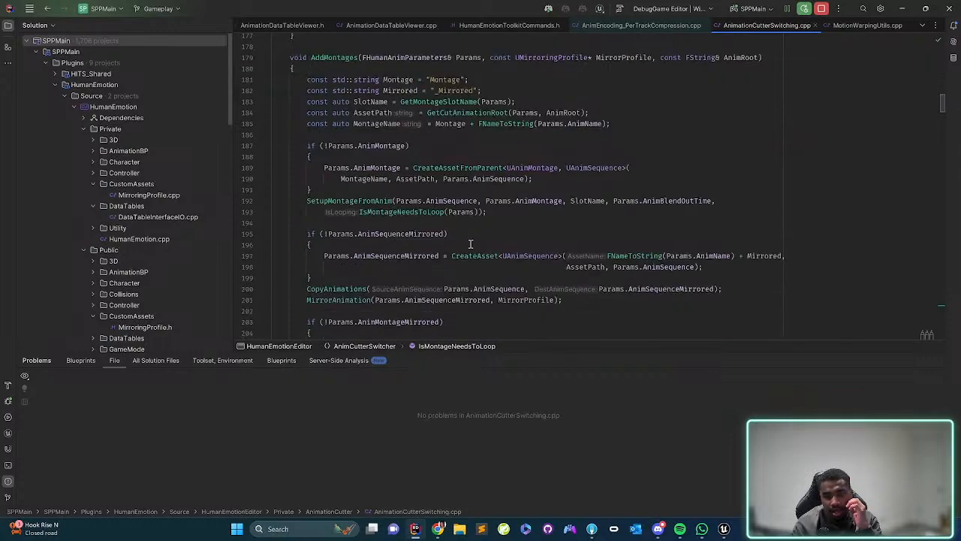
left_click_drag(715, 147, 479, 151)
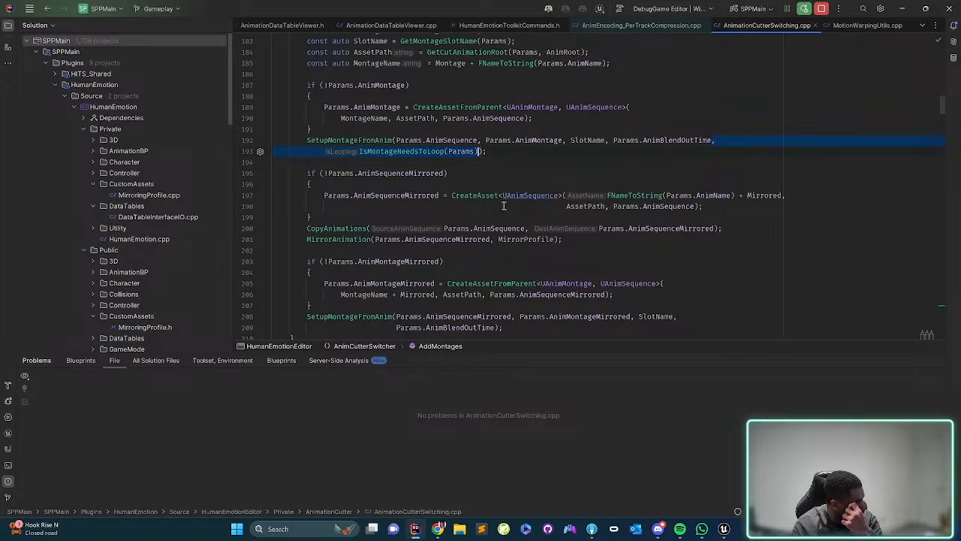
scroll(504, 205, "down", 1)
key("ctrl+c")
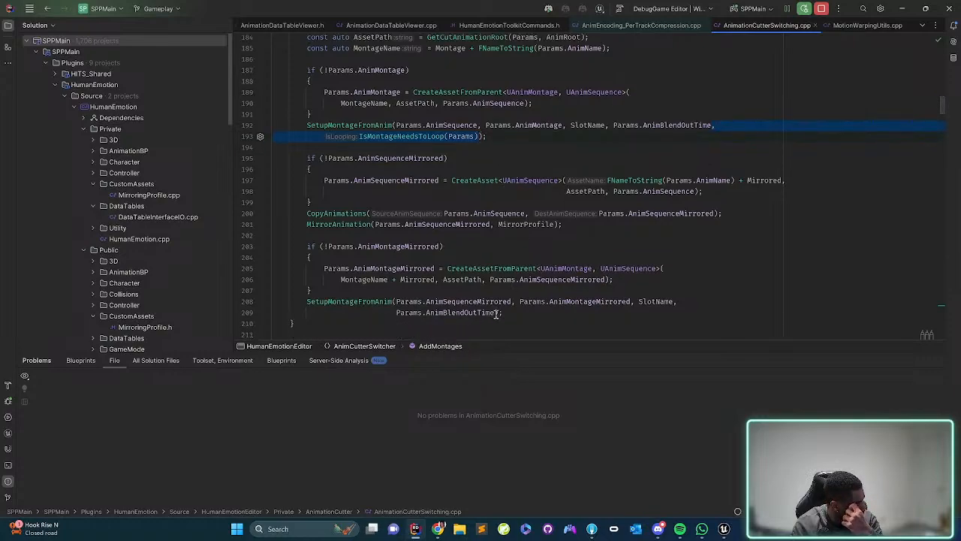
left_click(494, 313)
key("ctrl+v")
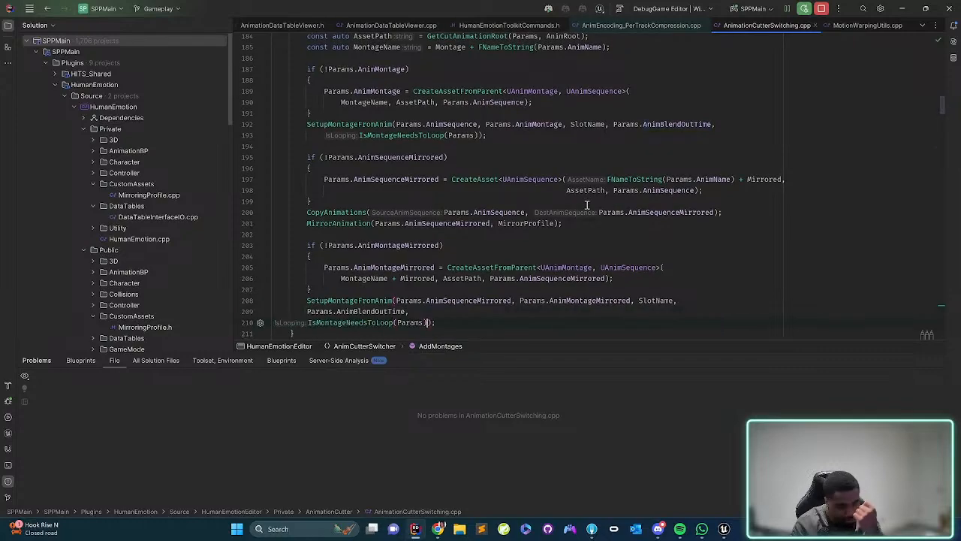
- Join the arguments of the mirrored SetupMontageFromAnim call onto a single line
key("Home")
key("BackSpace")
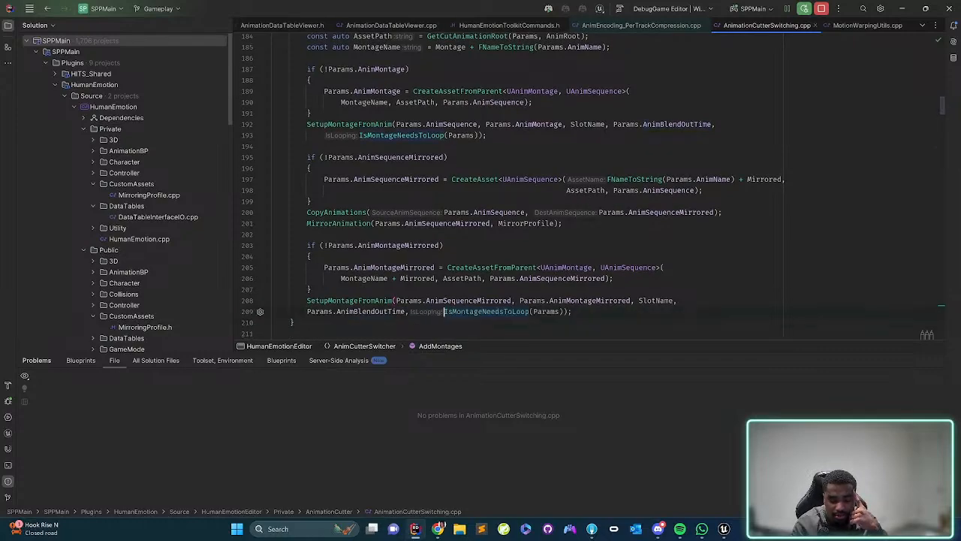
key("Home")
key("Home")
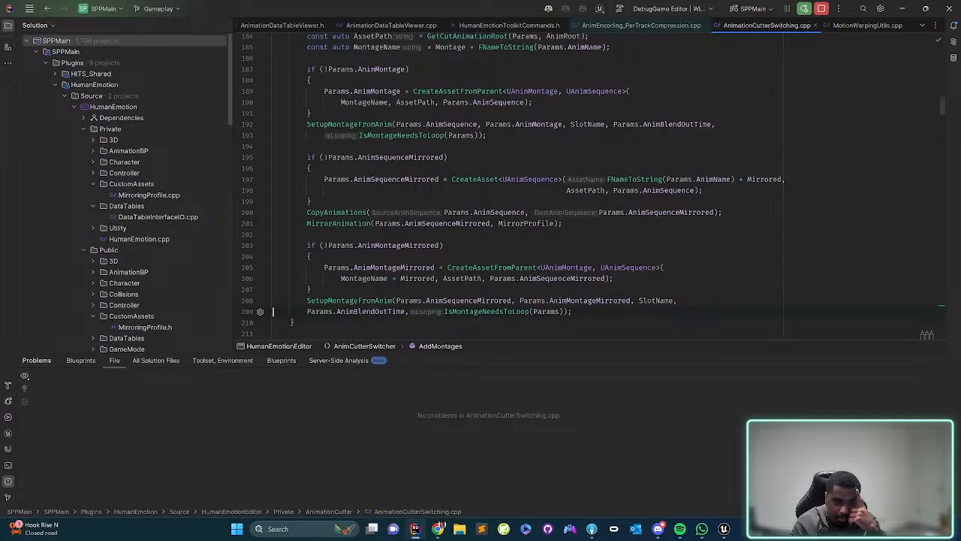
key("Tab")
key("BackSpace")
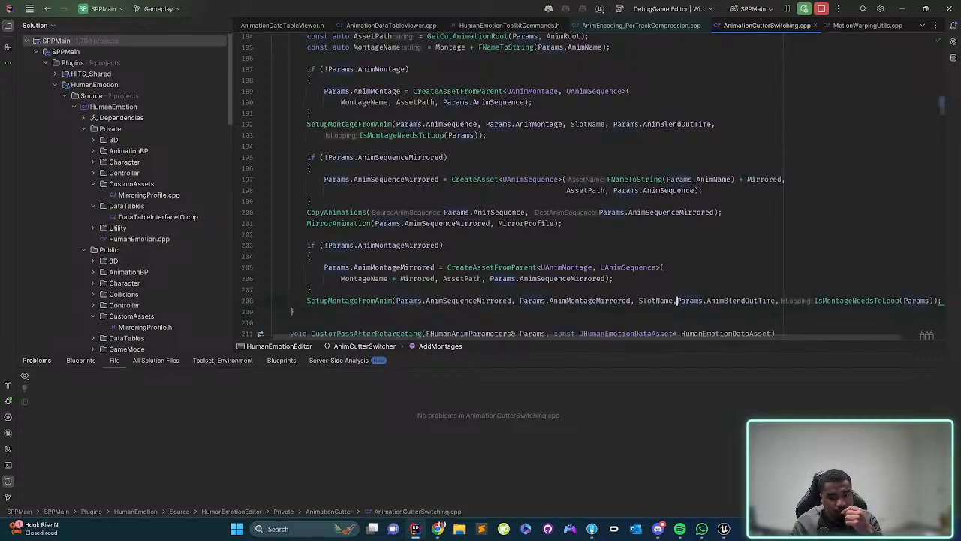
- Recompile the code changes into the running Unreal Editor with Live Coding
key("ctrl+Home")
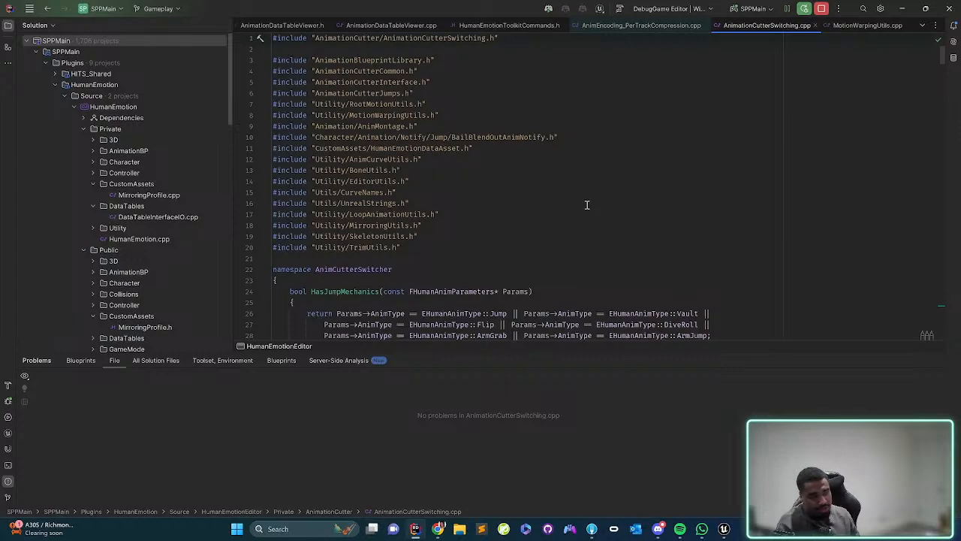
key("ctrl+alt+F11")
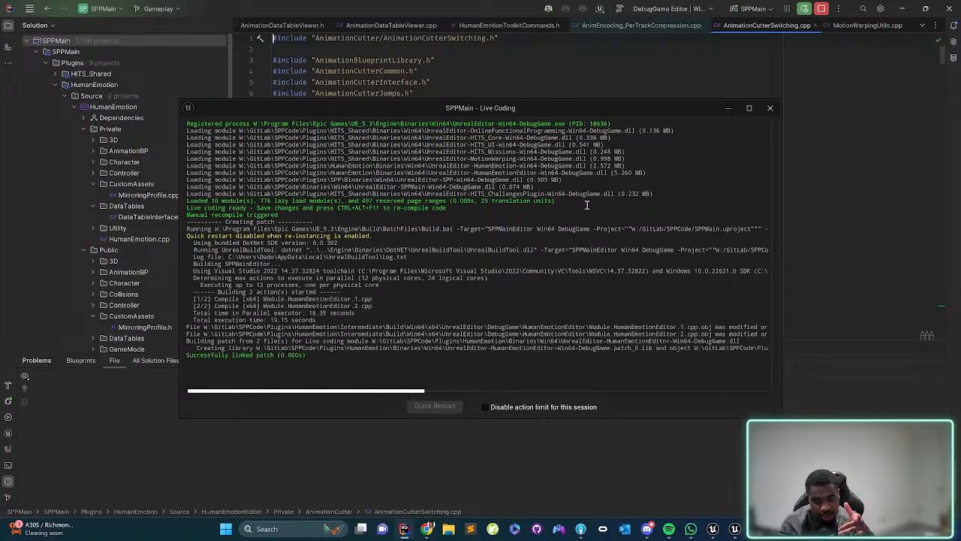
- Switch to Unreal Editor, close the falling montage, and run Elaborate Animation on 3380_TobyJumps03 in Human Toolkit
key("alt+Tab")
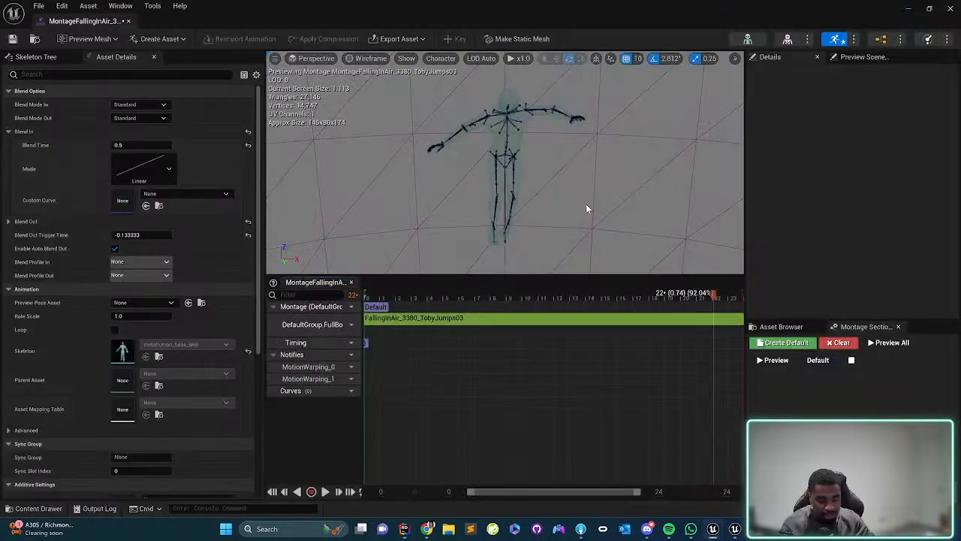
left_click(128, 21)
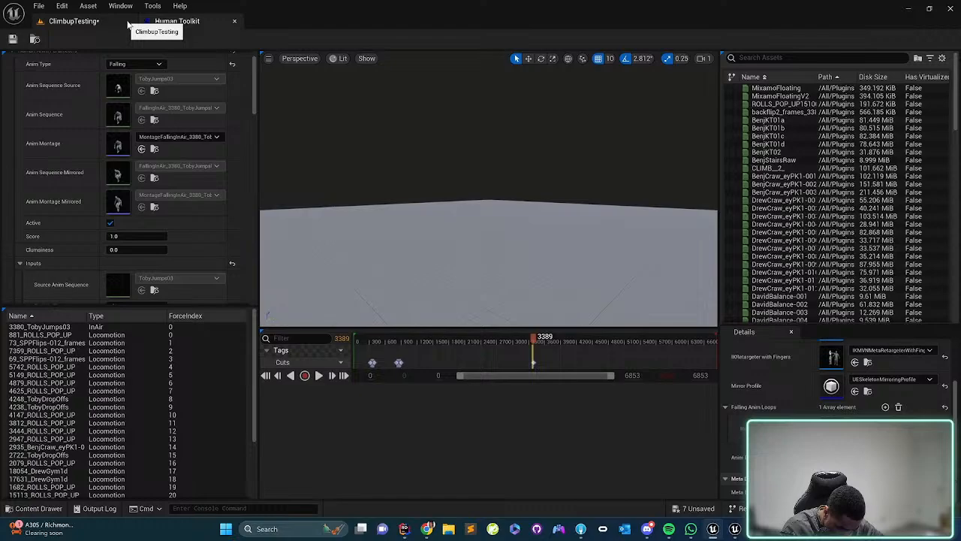
left_click(70, 328)
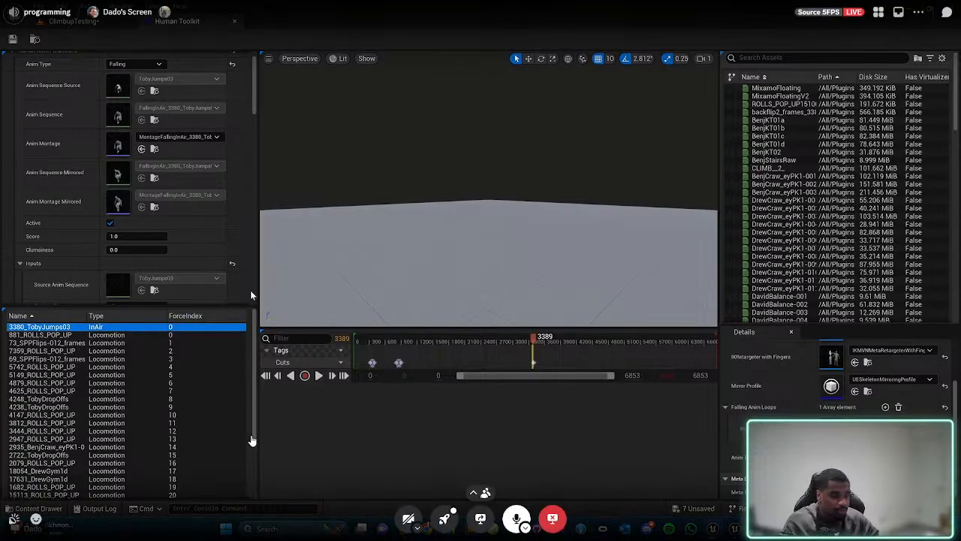
scroll(250, 290, "down", 10)
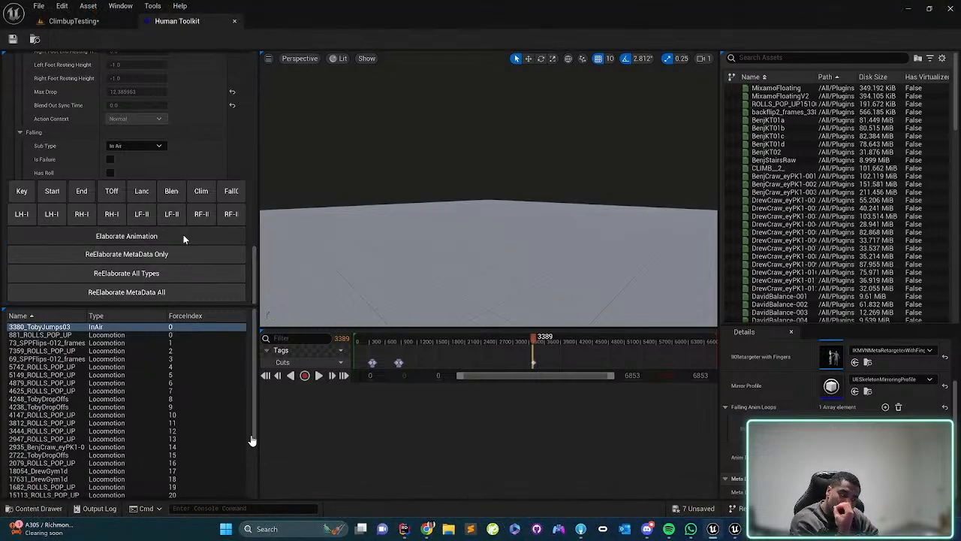
left_click(184, 235)
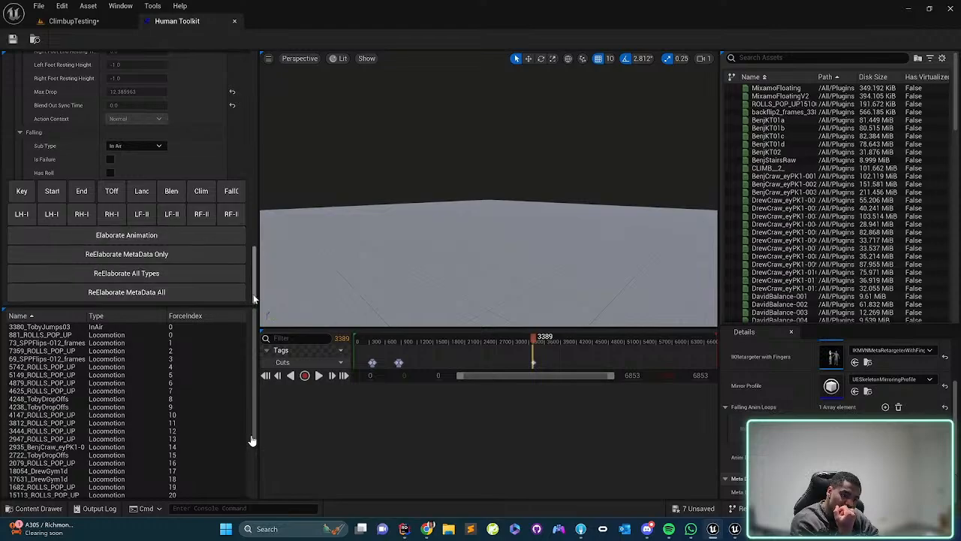
- Open the Anim Montage MontageFallingInAir_3380_TobyJumps03 from the Human Anim Parameters for inspection
left_click_drag(253, 298, 263, 94)
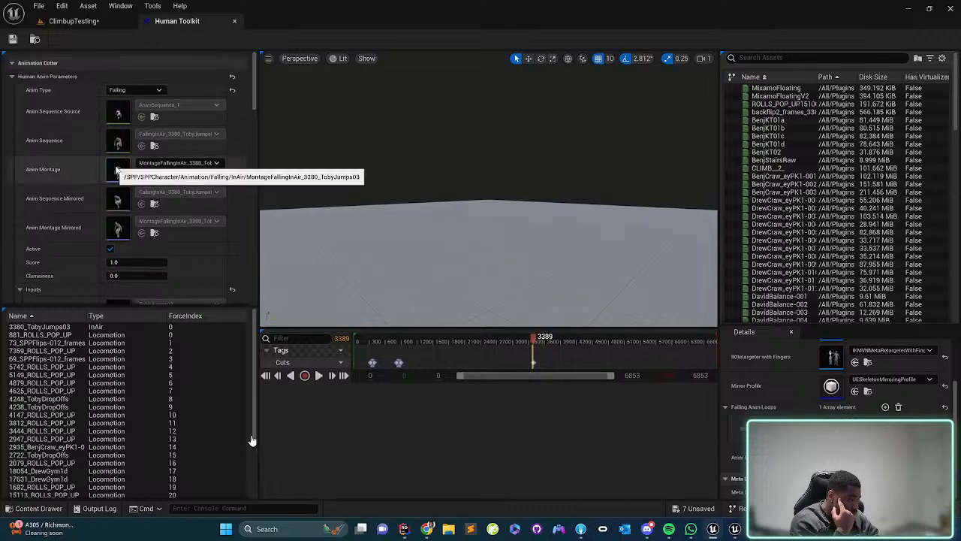
double_click(117, 170)
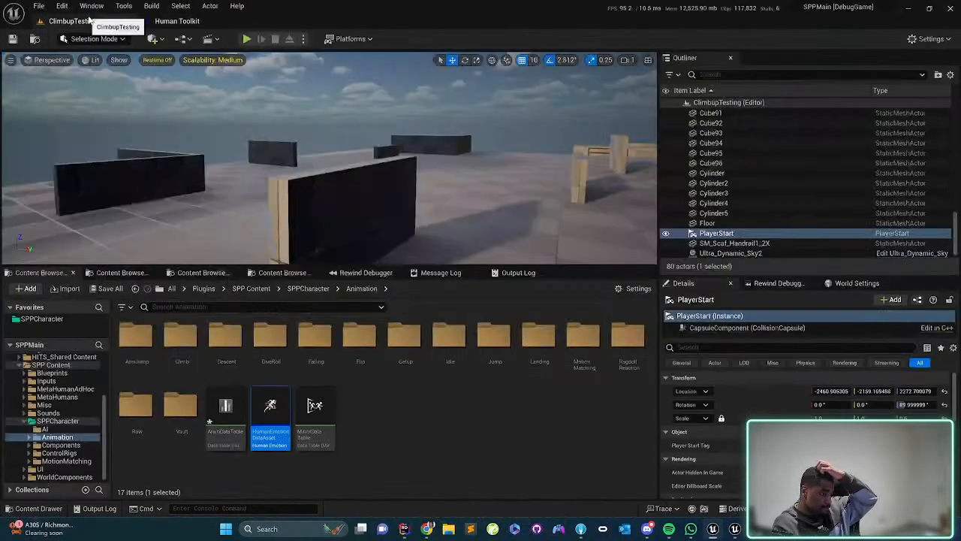
- Play the ClimbupTesting level in the editor to test the falling behaviour, and stop the session
key("alt+p")
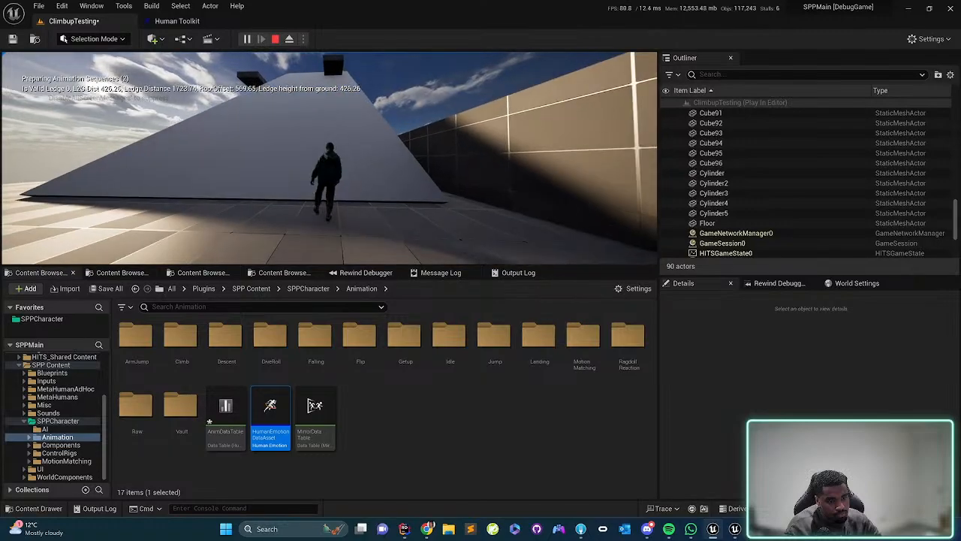
key("Escape")
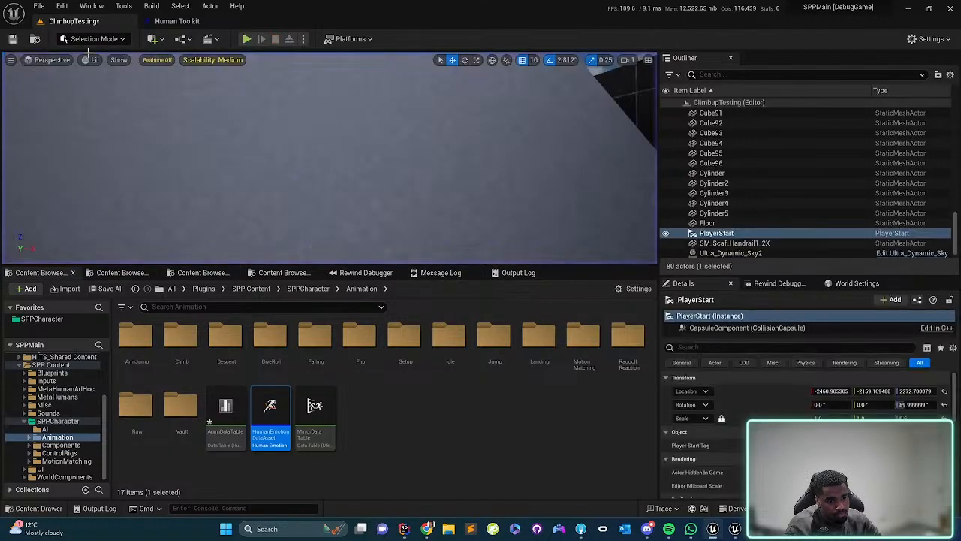
key("alt+Tab")
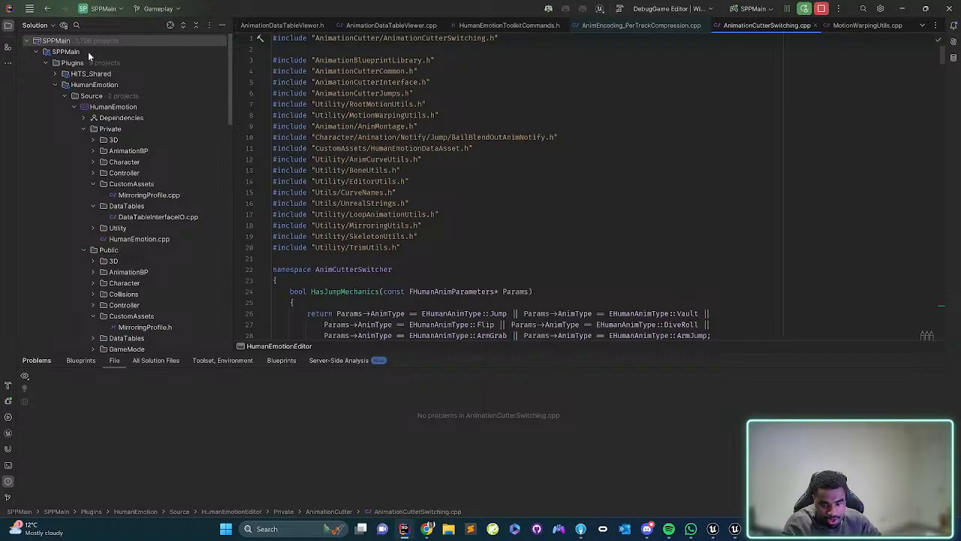
key("alt+Tab")
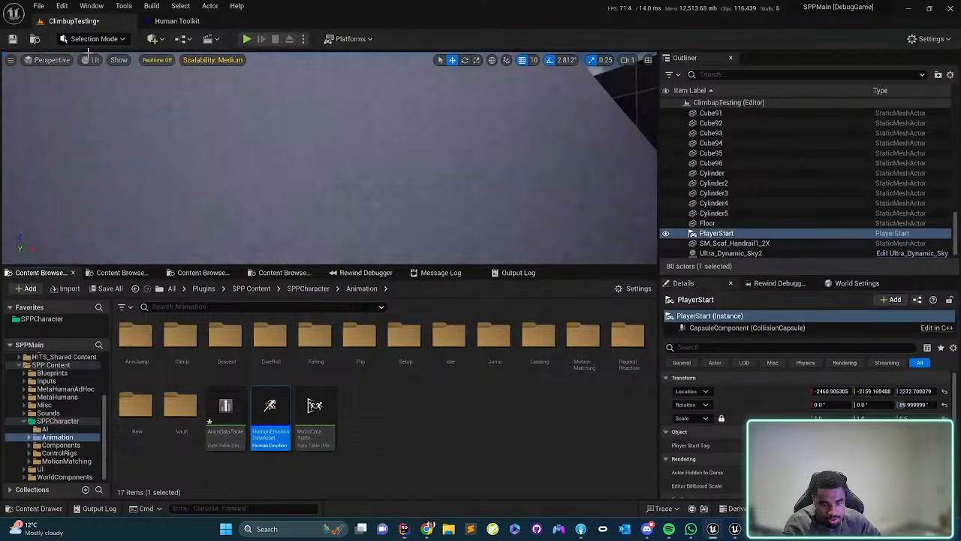
- Move the PlayerStart across the level toward the white cylinders and snap it down to the surface below
right_click_drag(380, 160, 458, 169)
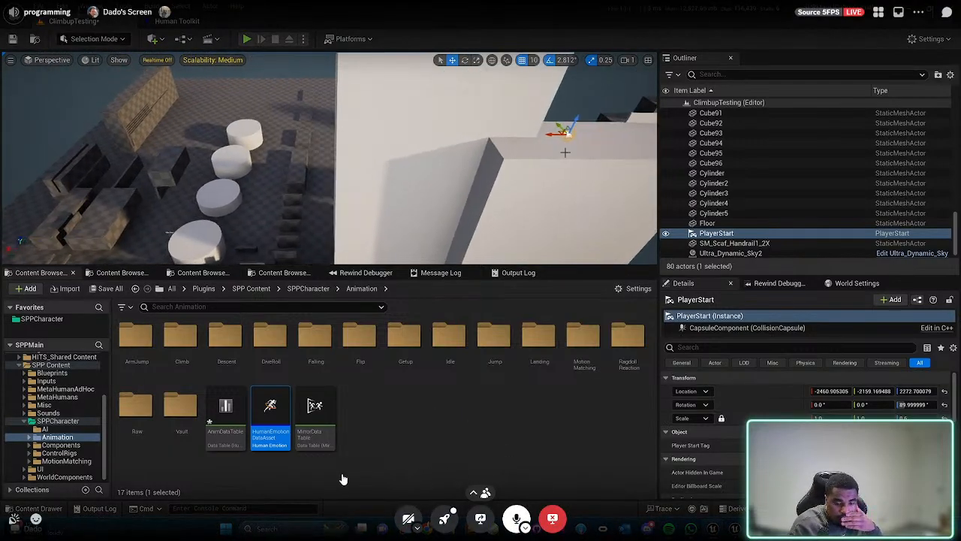
left_click_drag(553, 136, 245, 136)
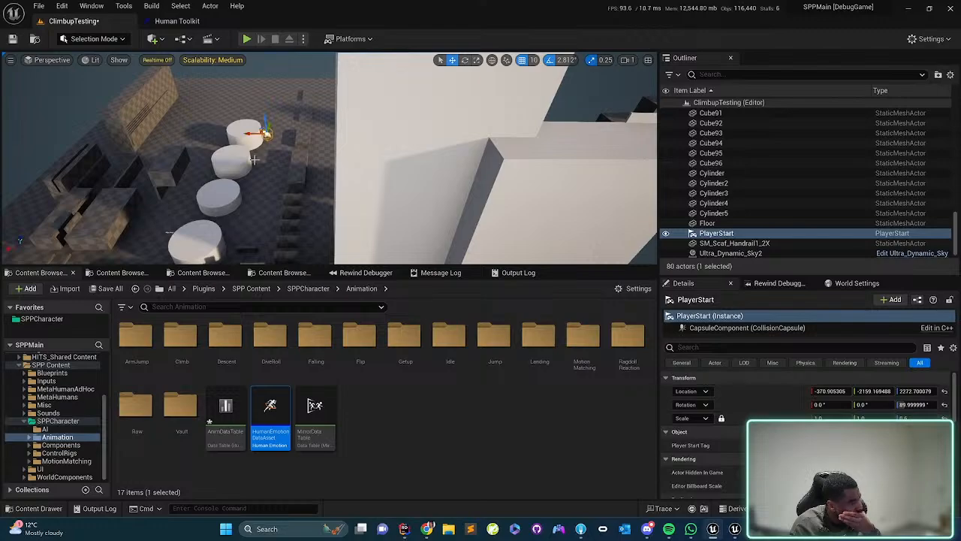
right_click_drag(245, 135, 241, 152)
right_click_drag(166, 220, 255, 181)
left_click_drag(477, 107, 183, 95)
key("End")
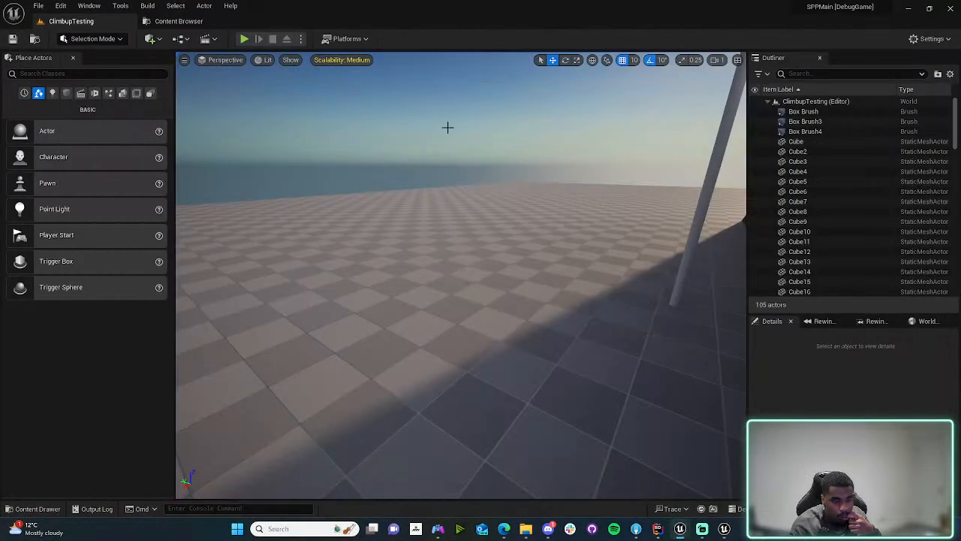
- Link the Default section of MontageFallingInAir_3380_TobyJumps03 to itself so it loops, and preview the montage's playback
right_click_drag(270, 86, 541, 92)
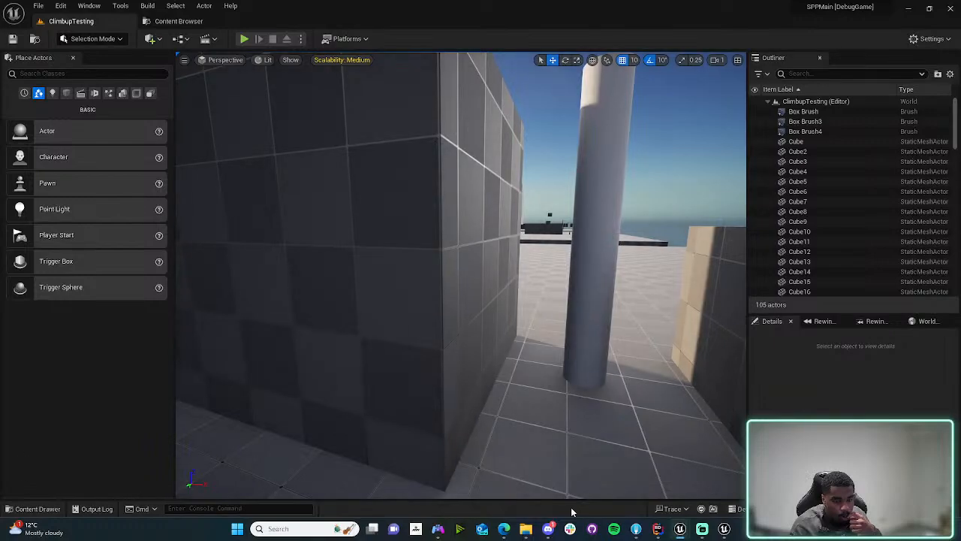
left_click(679, 531)
left_click(717, 480)
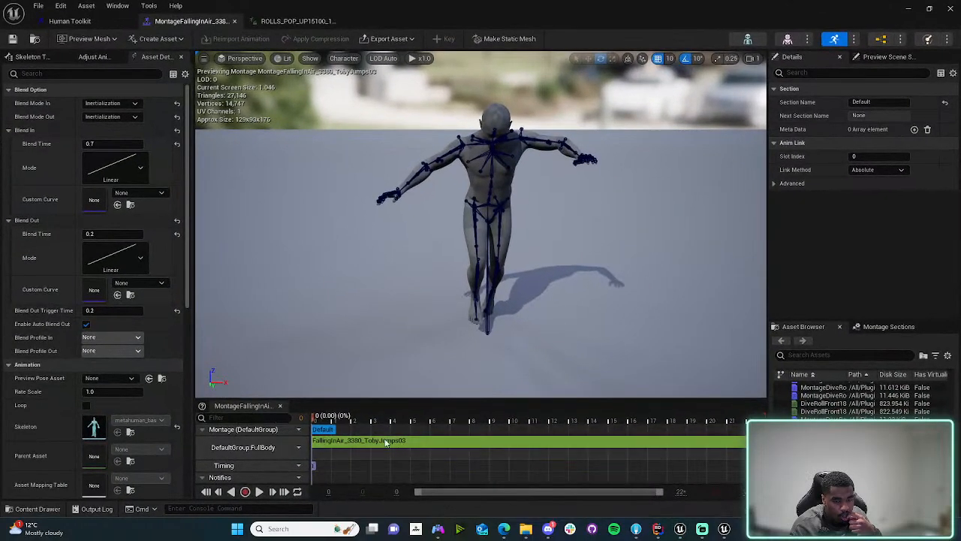
left_click(886, 327)
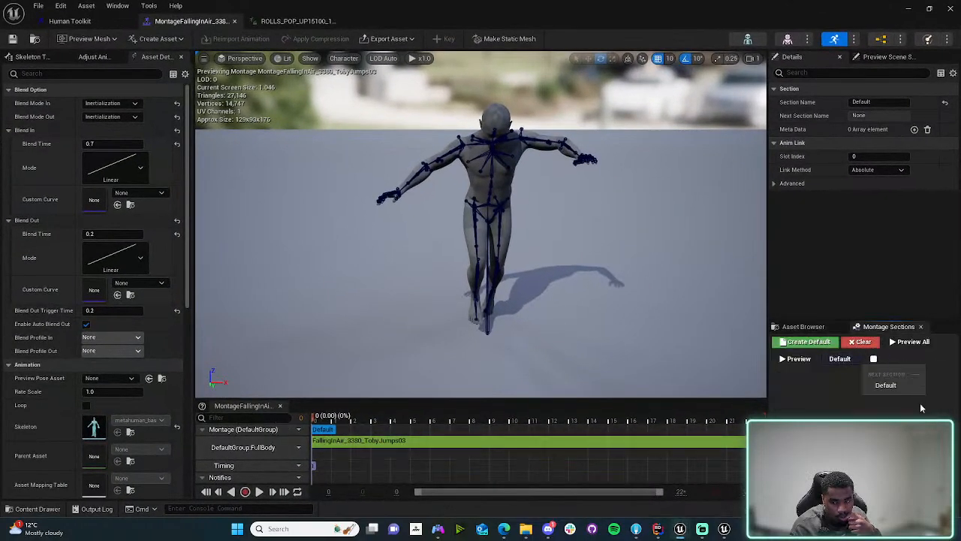
left_click(886, 384)
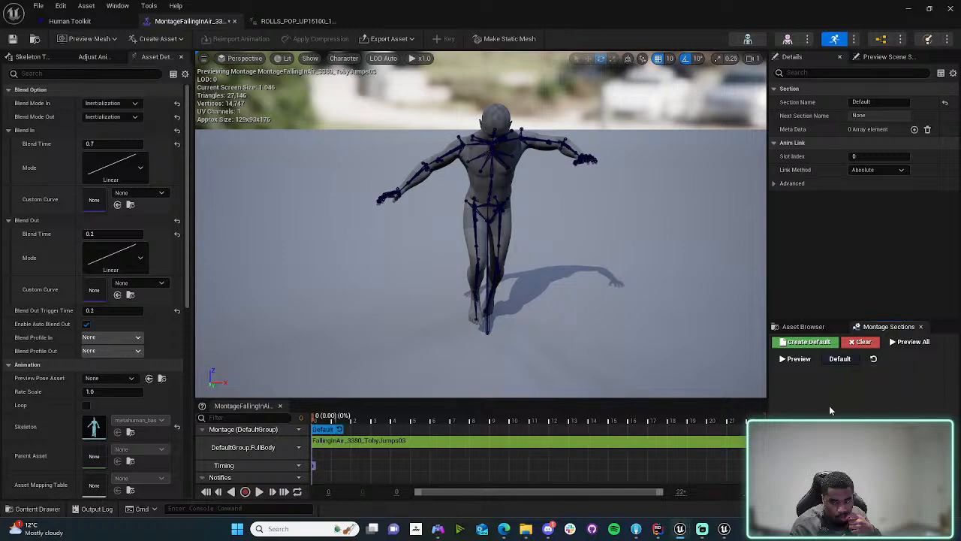
left_click(258, 492)
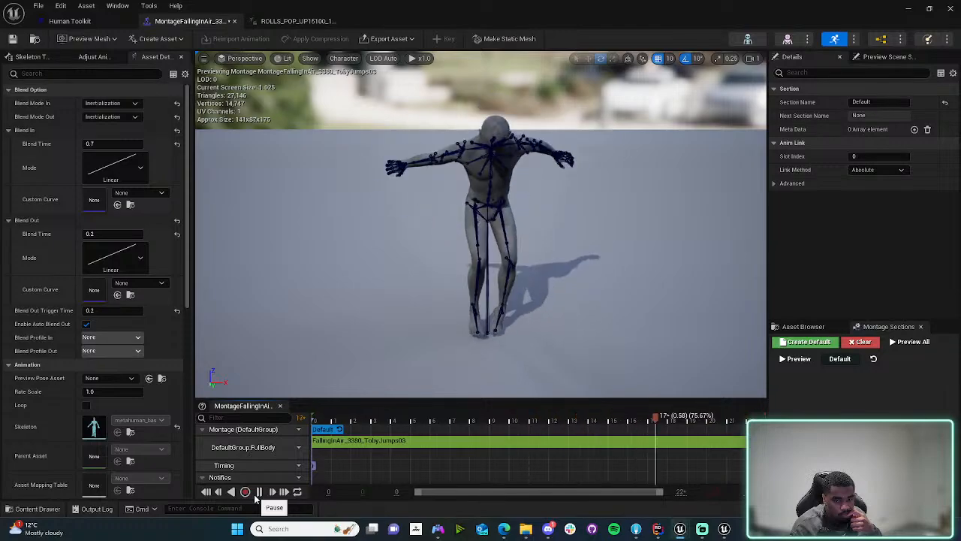
left_click(258, 492)
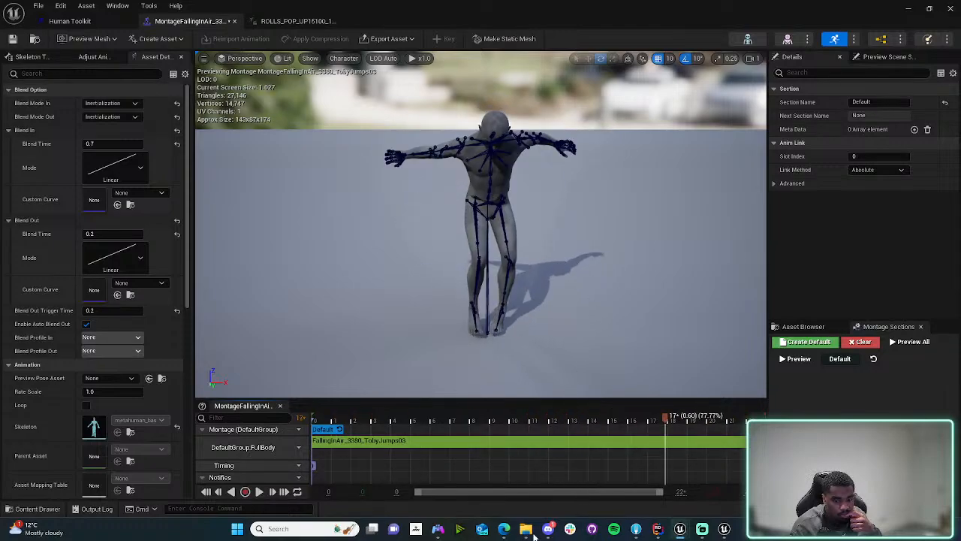
- Switch to the shared screen in Discord and run the character through the ClimbupTesting level over the blocks
mouse_move(546, 529)
left_click(578, 459)
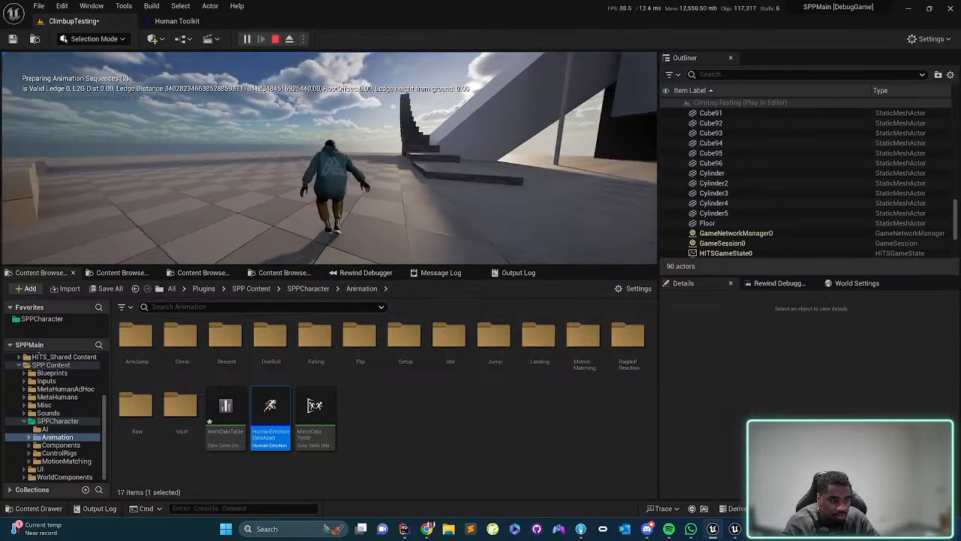
key("w")
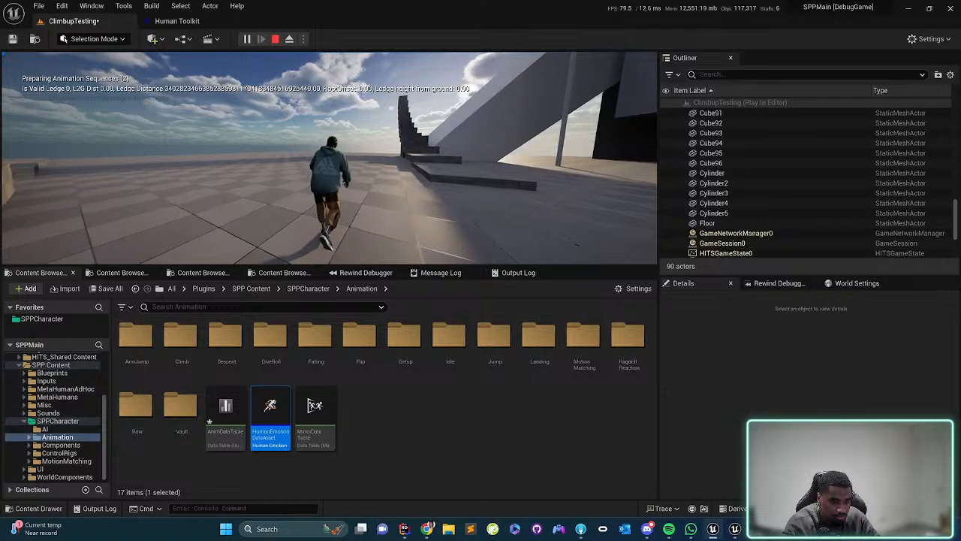
key("w")
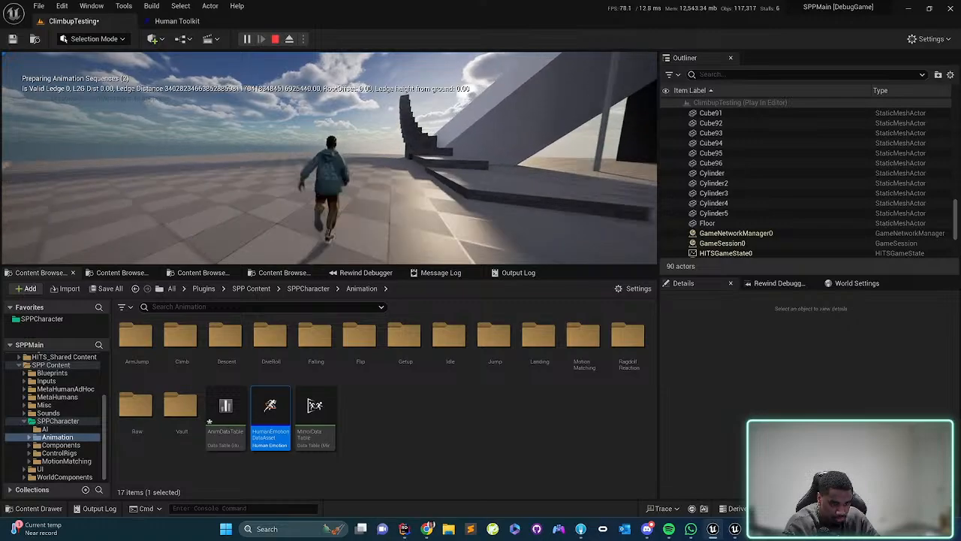
key("w")
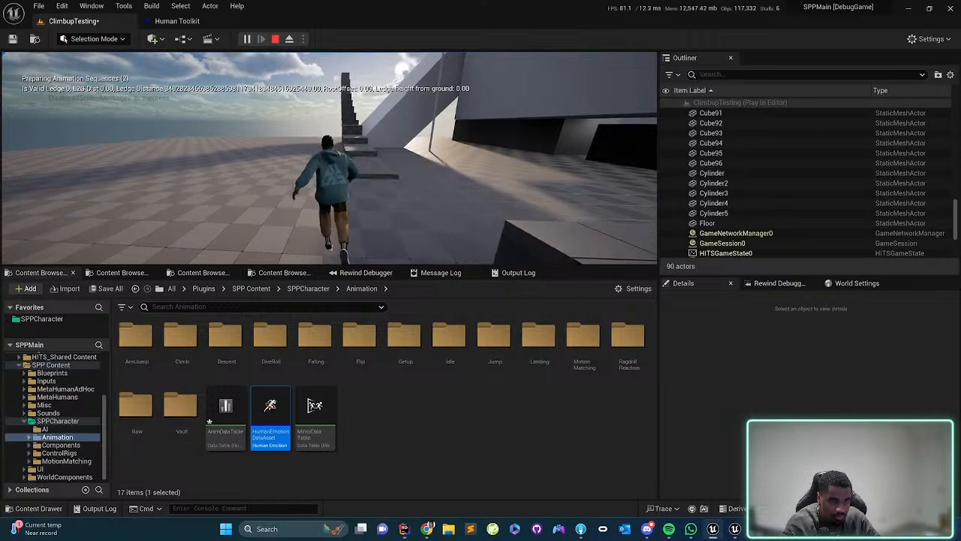
key("w")
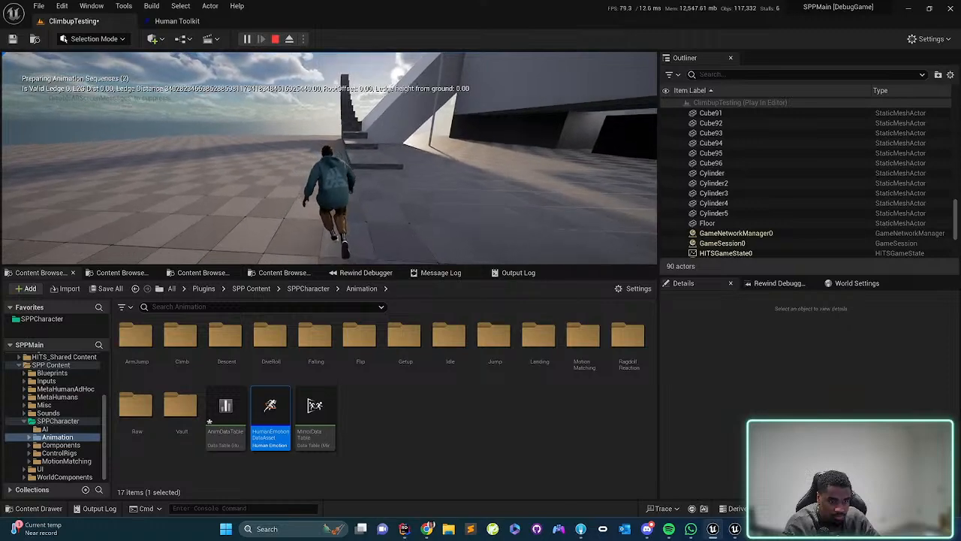
key("w")
key("w")
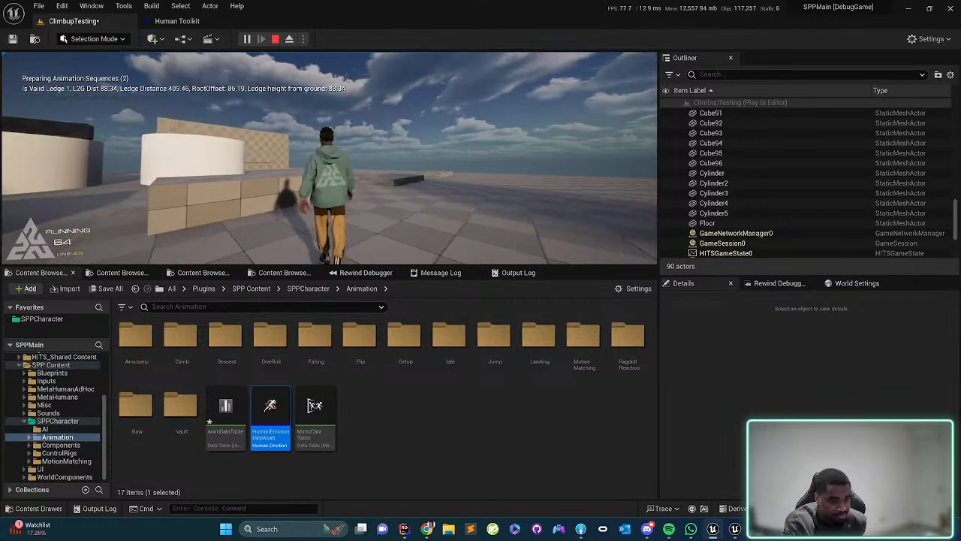
right_click(703, 257)
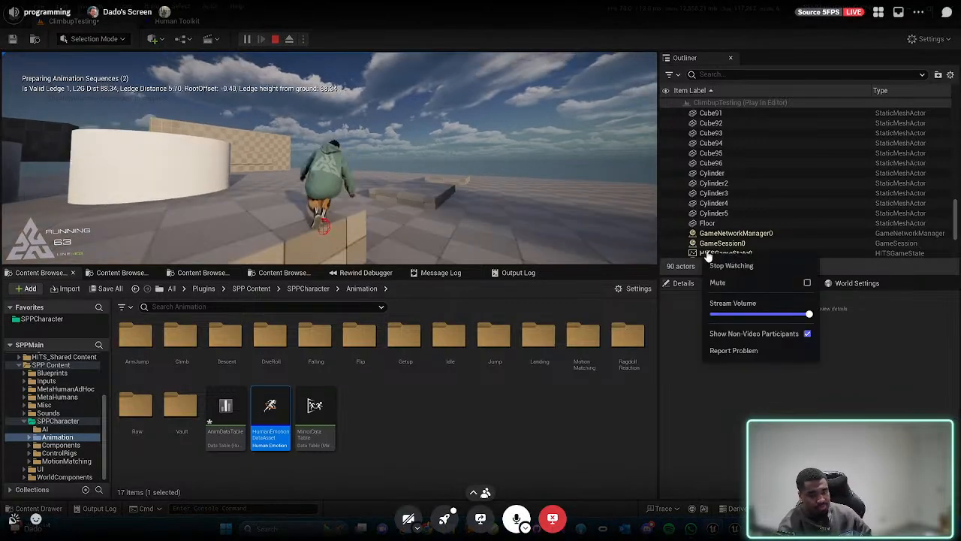
left_click(623, 301)
left_click(354, 157)
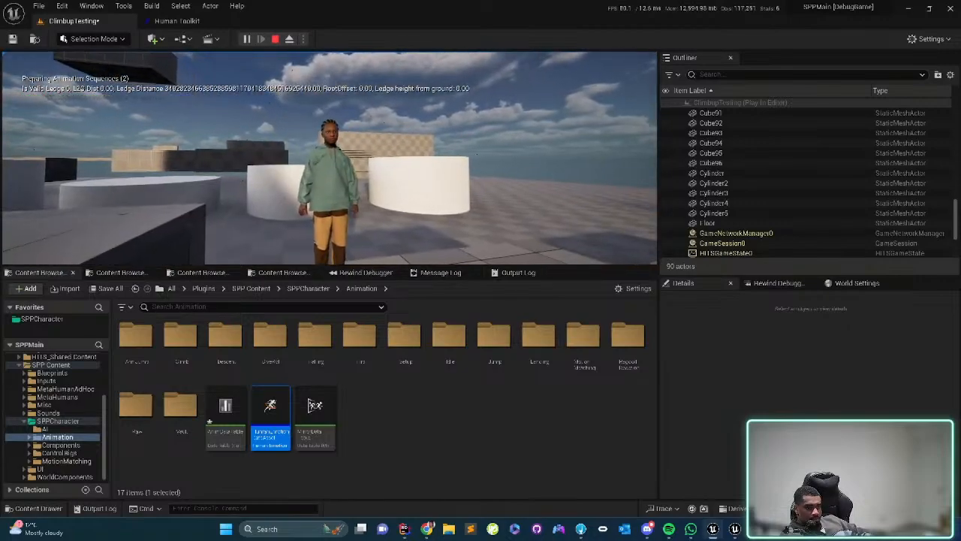
- End the play session, move the PlayerStart along Y to about 2130 beside the lowest block, snap it to the floor, and replay the level
key("Escape")
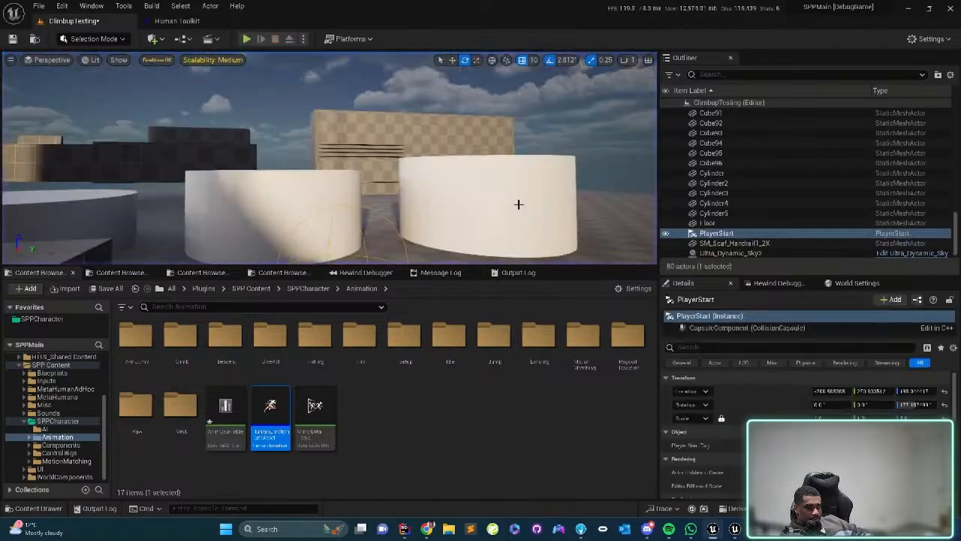
key("s")
right_click_drag(518, 204, 545, 258)
key("d")
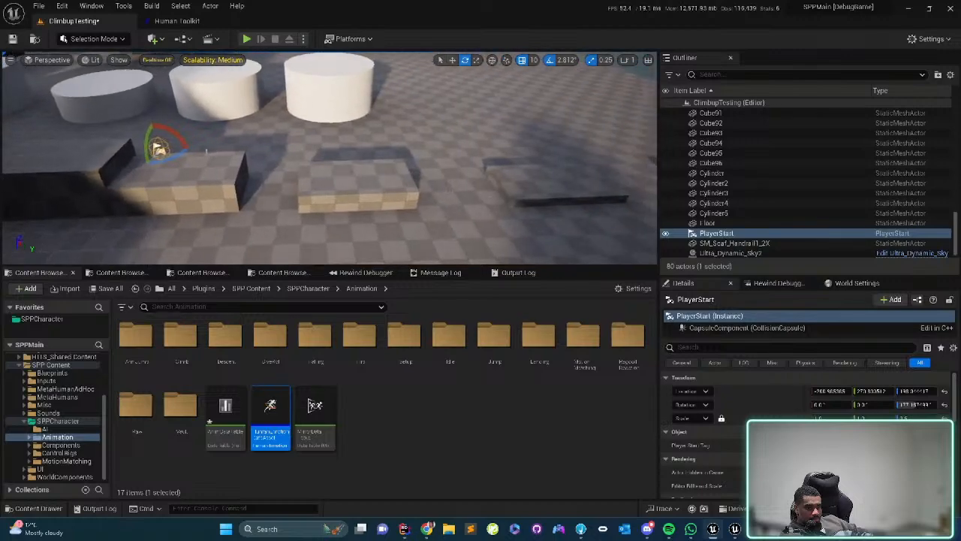
left_click_drag(173, 149, 579, 141)
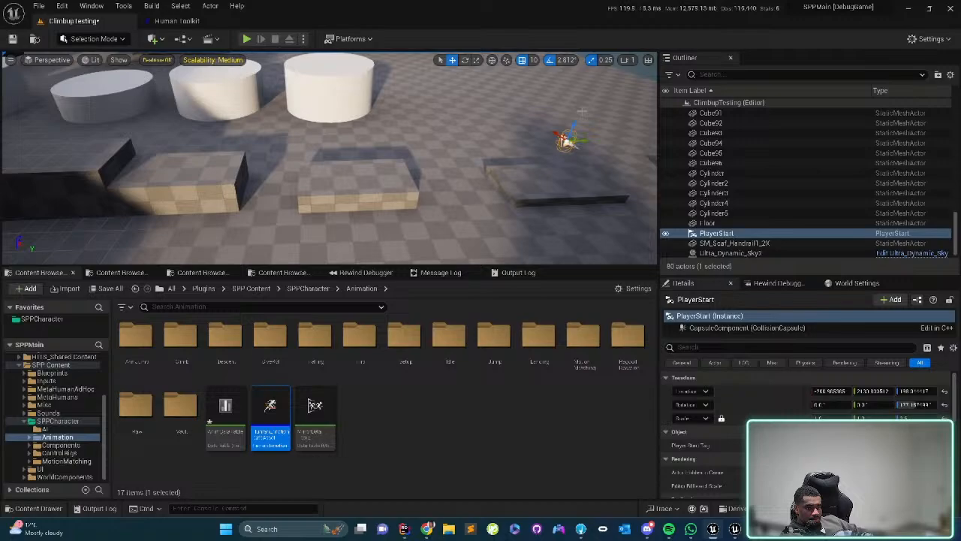
key("End")
key("alt+p")
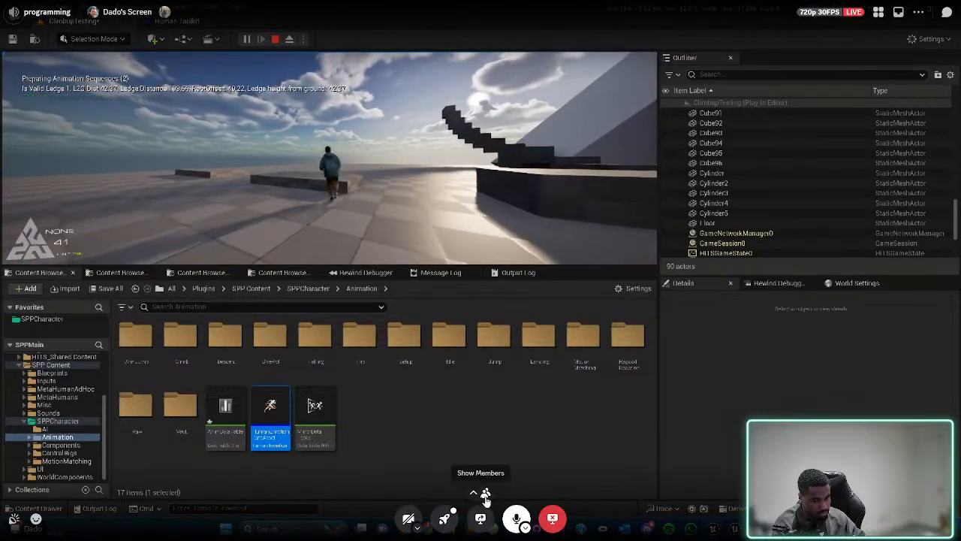
- Stop watching the Discord stream, return to Unreal Editor, and scrub through the falling montage's timeline to inspect its poses
left_click(554, 518)
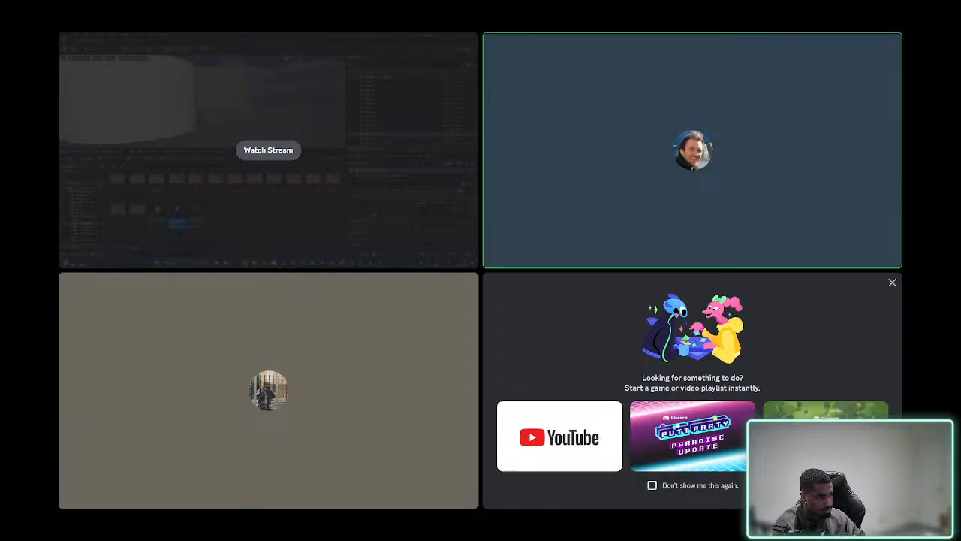
key("alt+Tab")
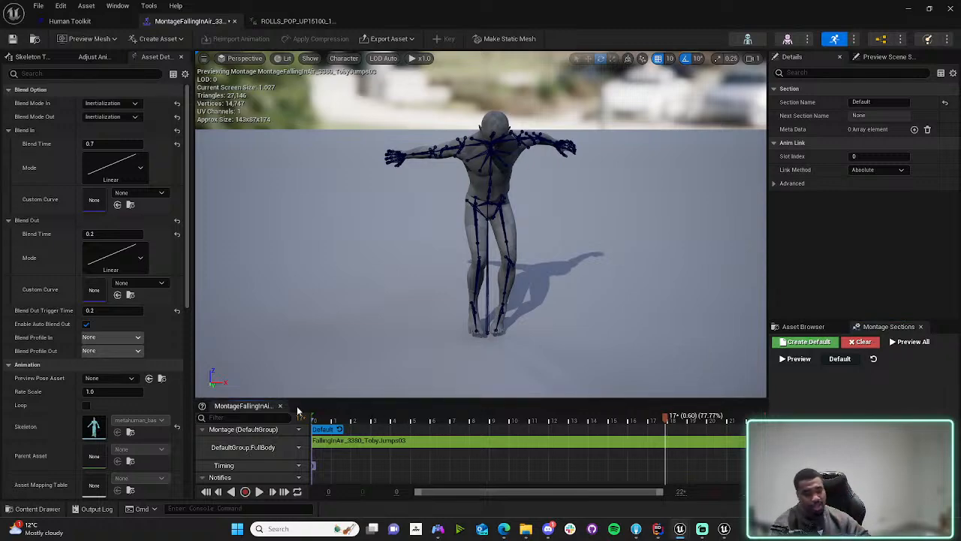
left_click(323, 428)
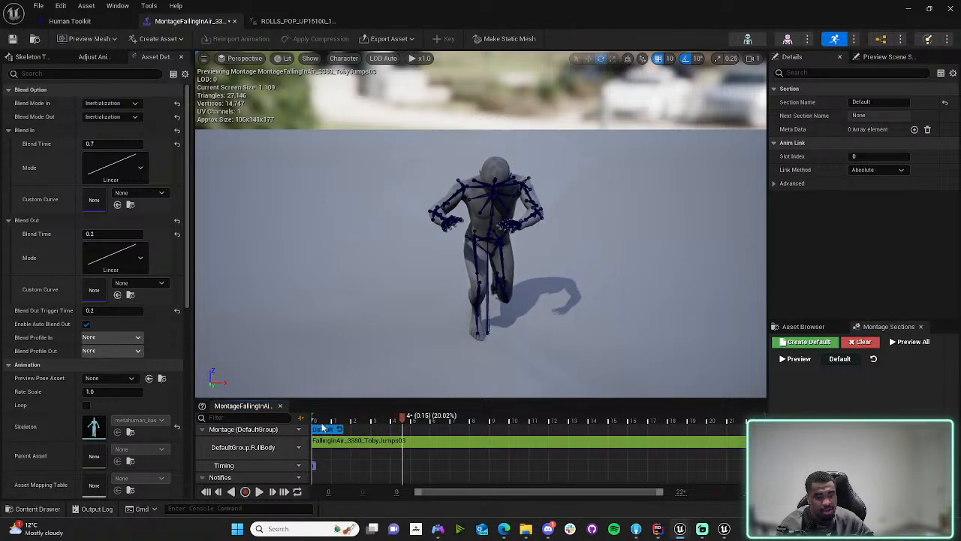
left_click_drag(323, 426, 810, 400)
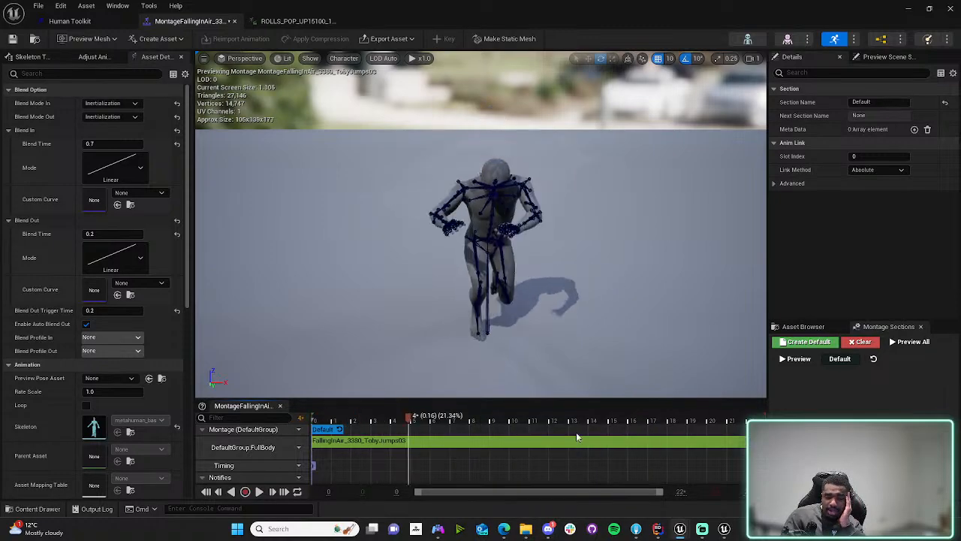
left_click(908, 8)
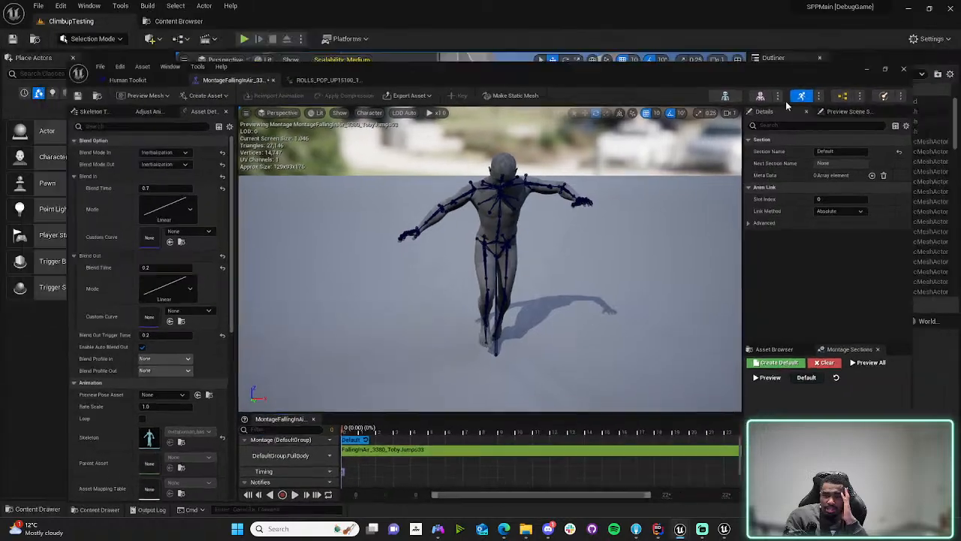
right_click_drag(519, 277, 471, 314)
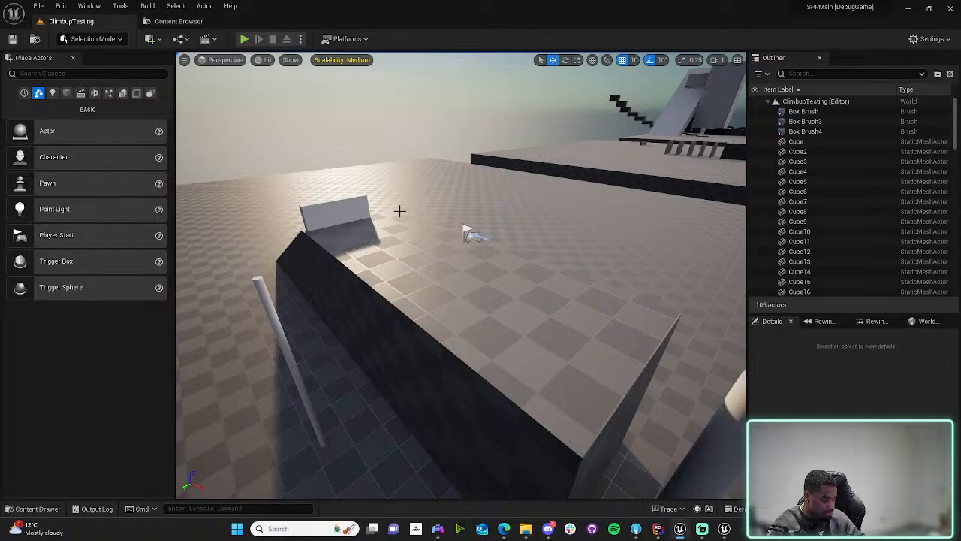
right_click_drag(458, 314, 541, 330)
mouse_move(448, 287)
right_mouse_down()
mouse_move(518, 263)
mouse_move(639, 263)
mouse_move(448, 287)
right_mouse_up()
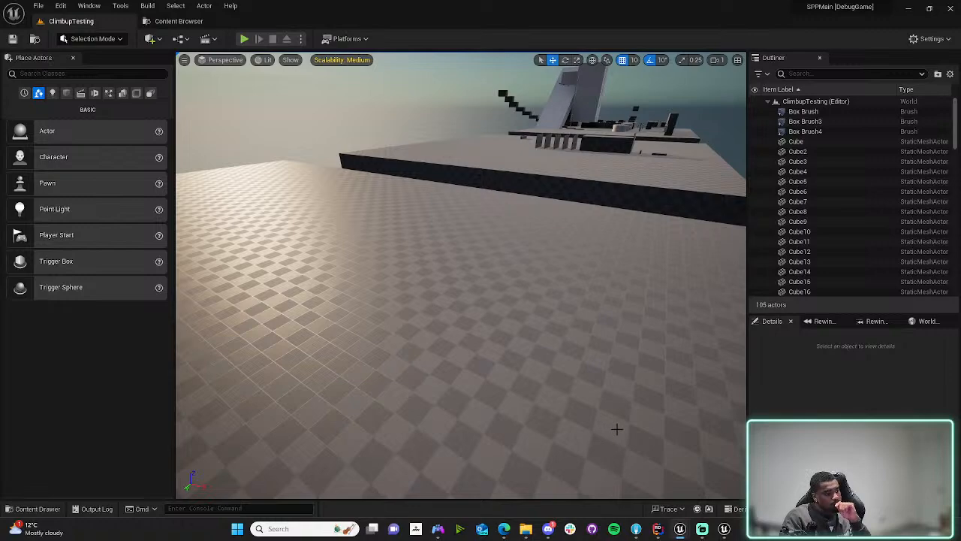
mouse_move(682, 530)
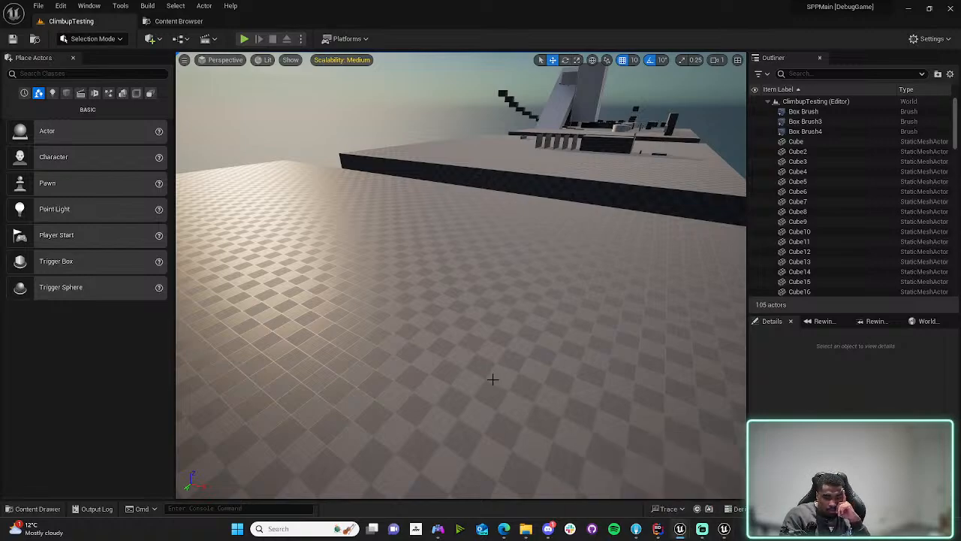
key("w")
right_click_drag(493, 380, 383, 376)
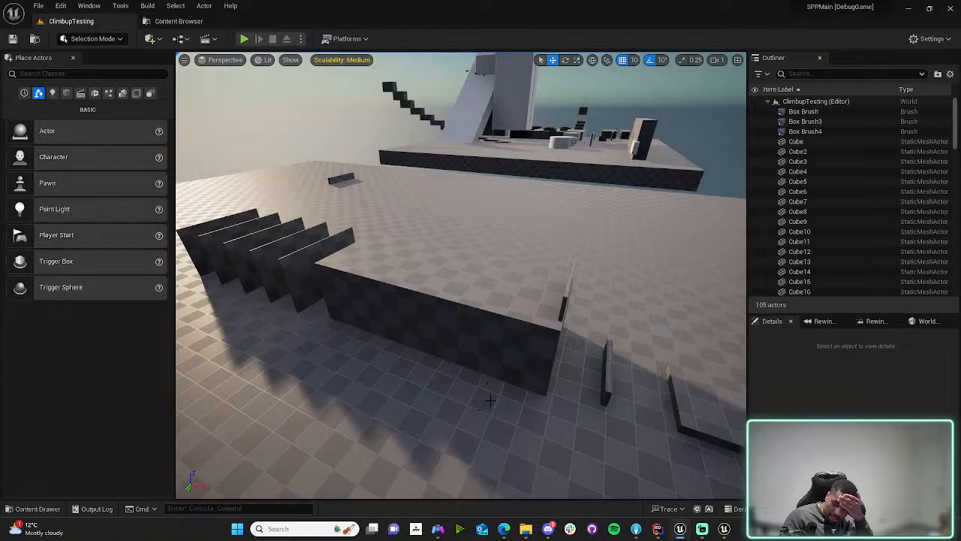
key("w")
right_click_drag(580, 293, 487, 287)
key("w")
key("w")
key("s")
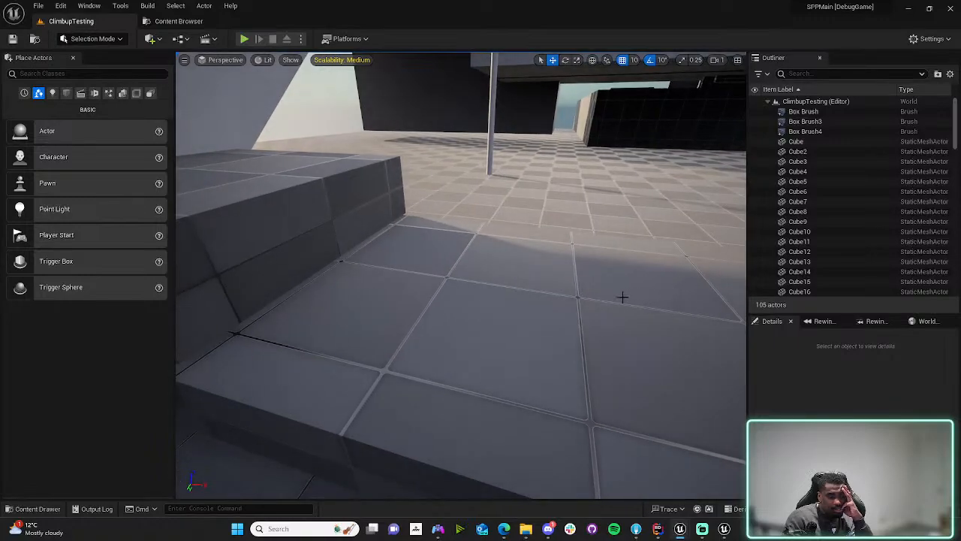
right_click_drag(623, 298, 534, 293)
key("s")
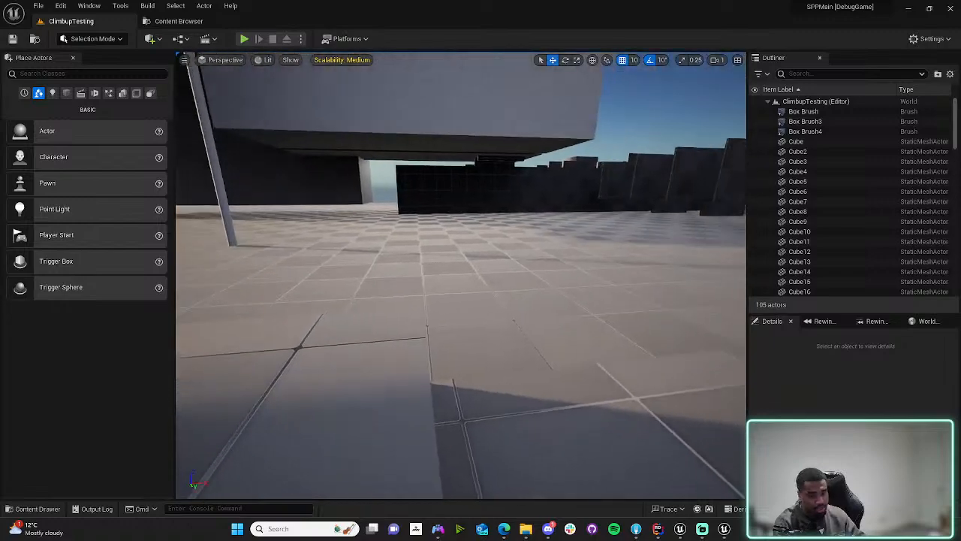
mouse_move(461, 274)
right_mouse_down()
mouse_move(661, 275)
mouse_move(465, 264)
mouse_move(446, 279)
right_mouse_up()
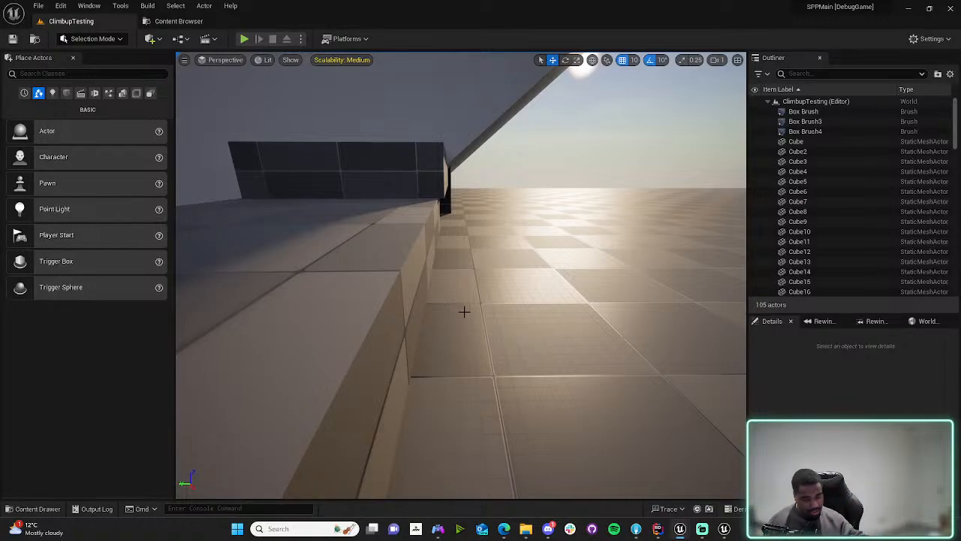
right_click_drag(400, 214, 321, 191)
key("d")
key("a")
key("d")
key("a")
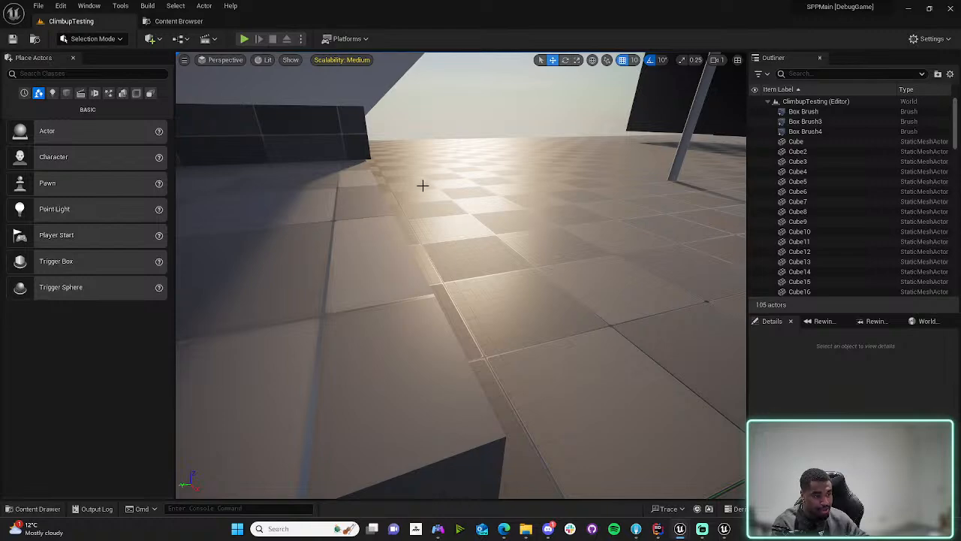
right_click_drag(408, 212, 408, 213)
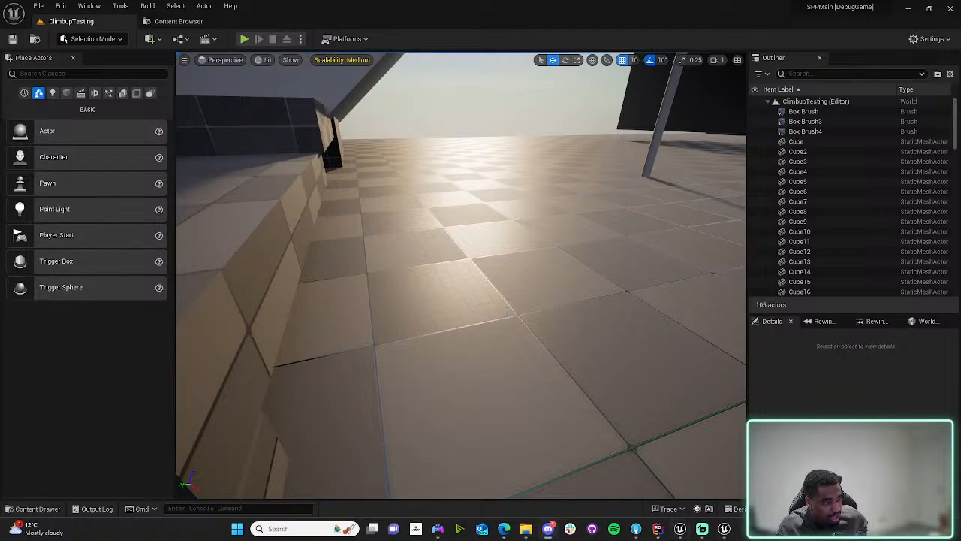
right_click_drag(361, 218, 364, 220)
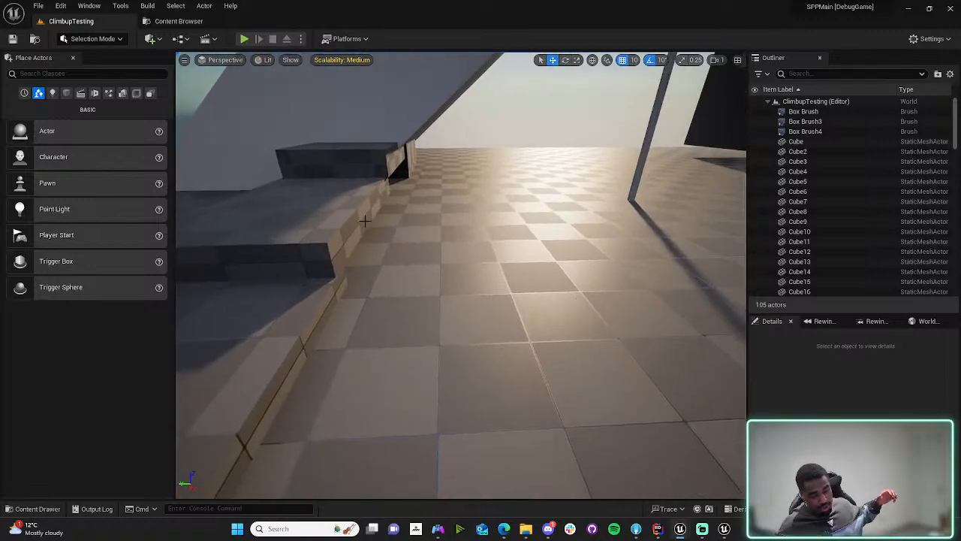
right_click_drag(364, 220, 365, 228)
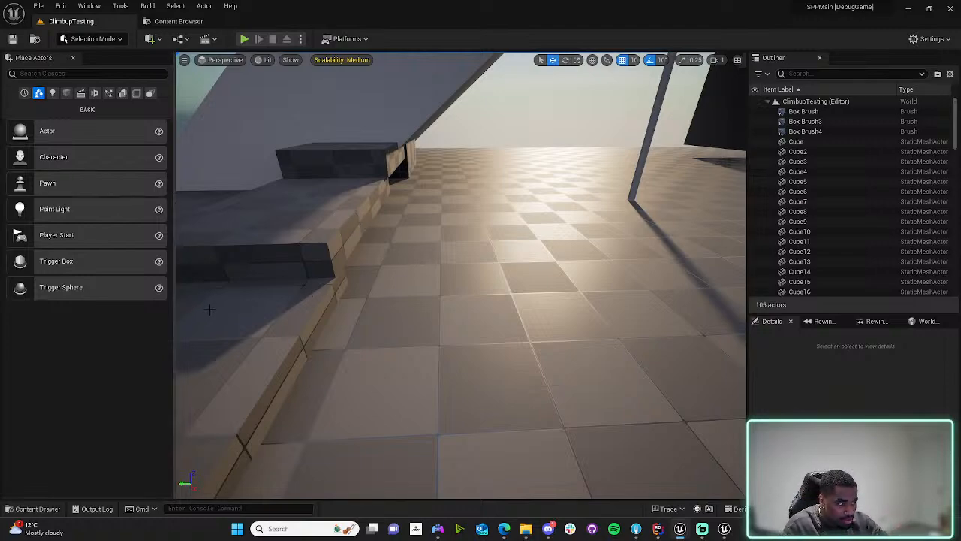
right_click_drag(515, 273, 523, 263)
key("d")
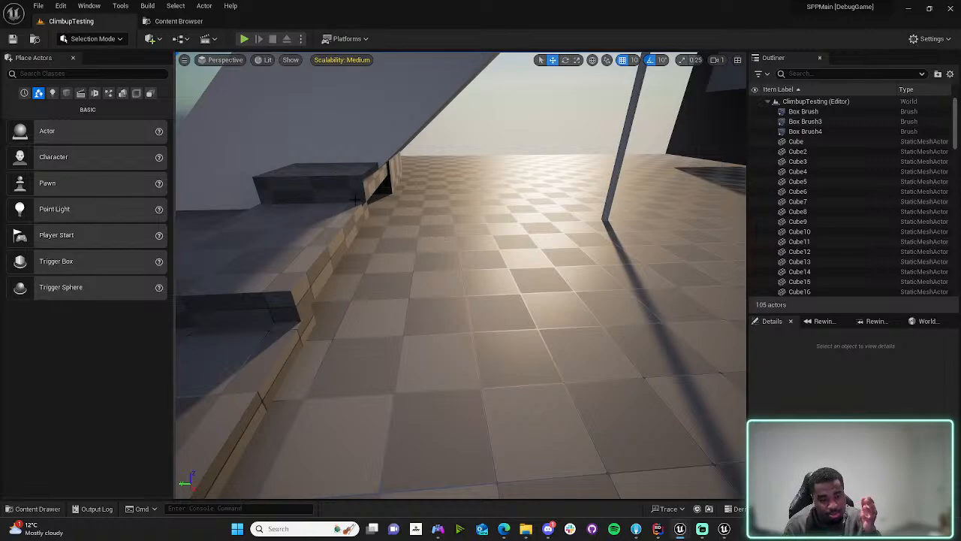
right_click_drag(459, 239, 468, 221)
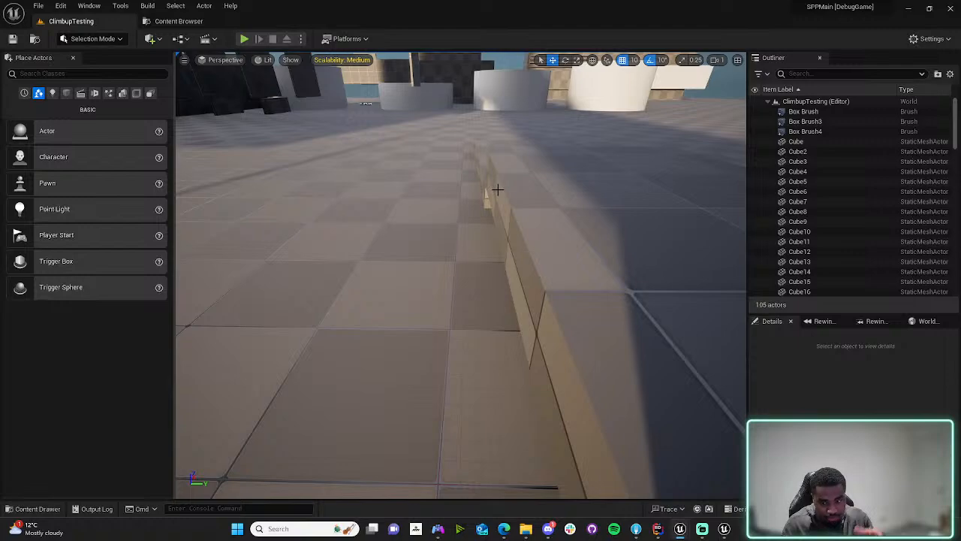
right_click_drag(484, 214, 458, 234)
key("d")
key("d")
key("d")
key("d")
key("a")
key("d")
key("a")
key("s")
key("w")
key("s")
key("w")
key("w")
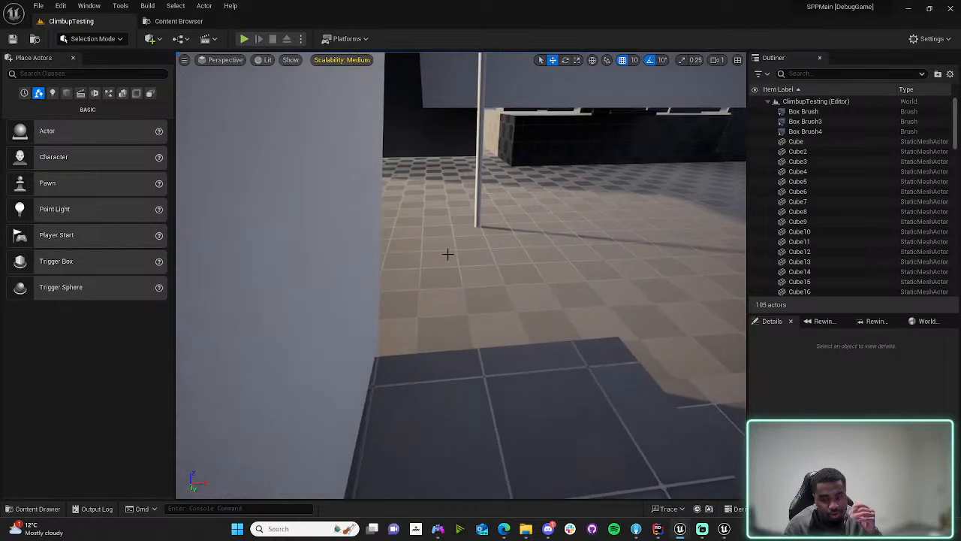
mouse_move(419, 286)
right_mouse_down()
mouse_move(392, 295)
mouse_move(428, 299)
right_mouse_up()
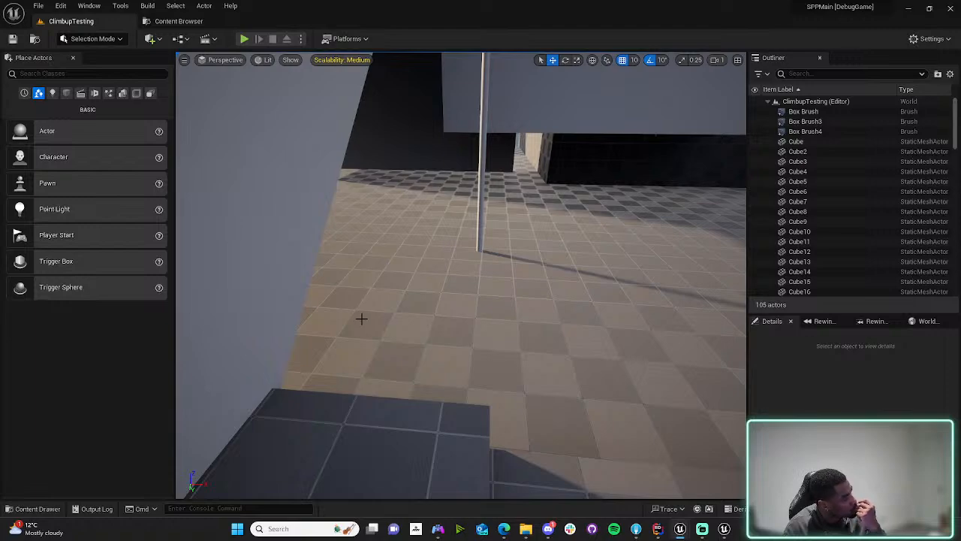
right_click_drag(347, 319, 338, 314)
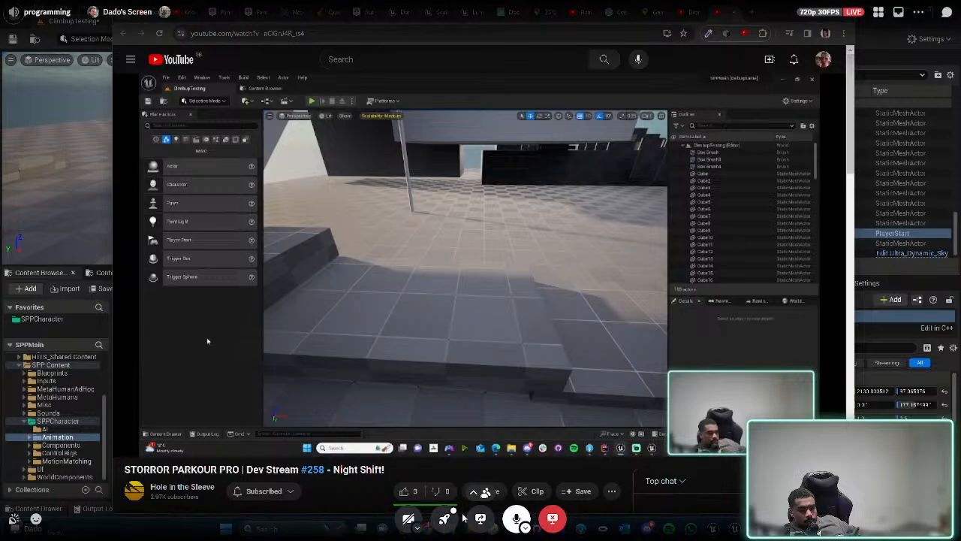
- Stop watching the shared stream in Discord, leave its full-screen call view, move the Discord window away, and return to Unreal Editor
left_click(553, 518)
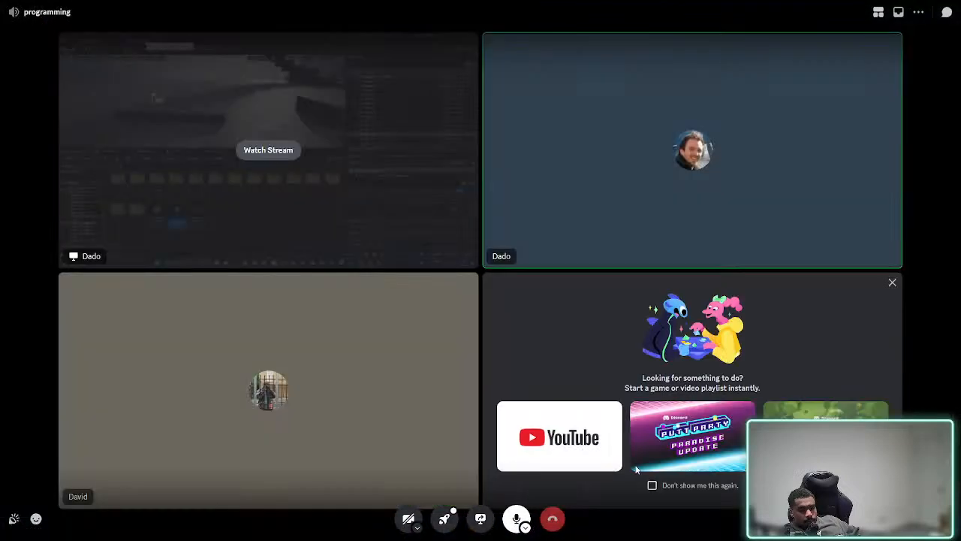
key("Escape")
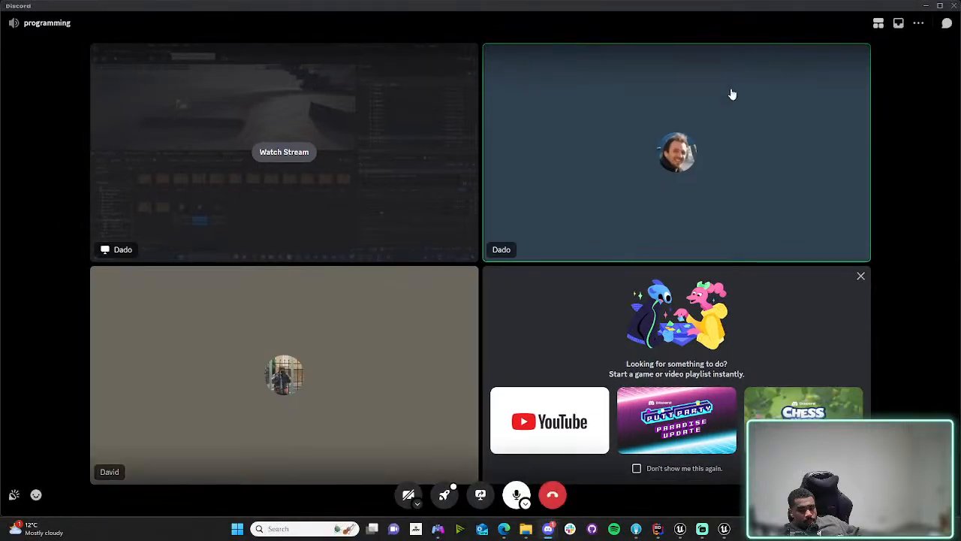
left_click_drag(725, 7, 1, 45)
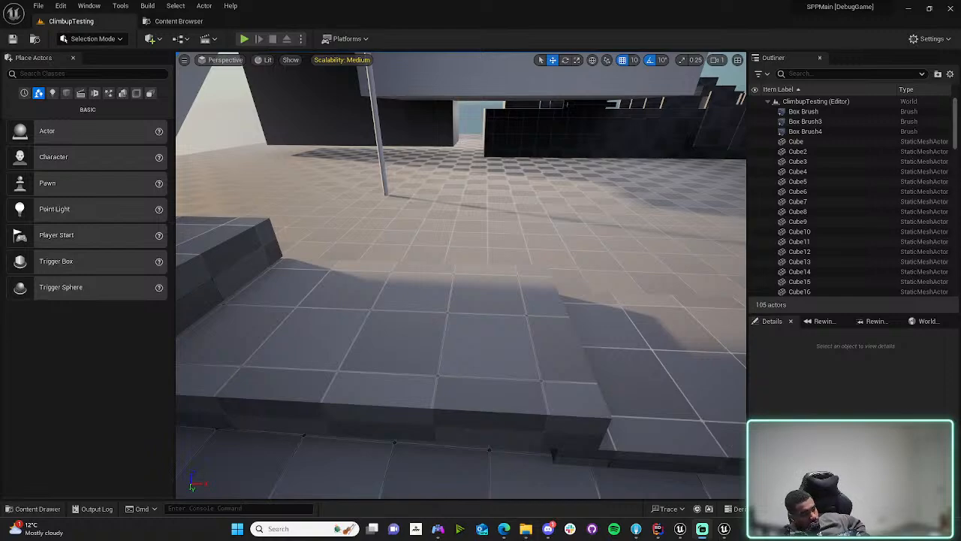
key("super+d")
key("super+d")
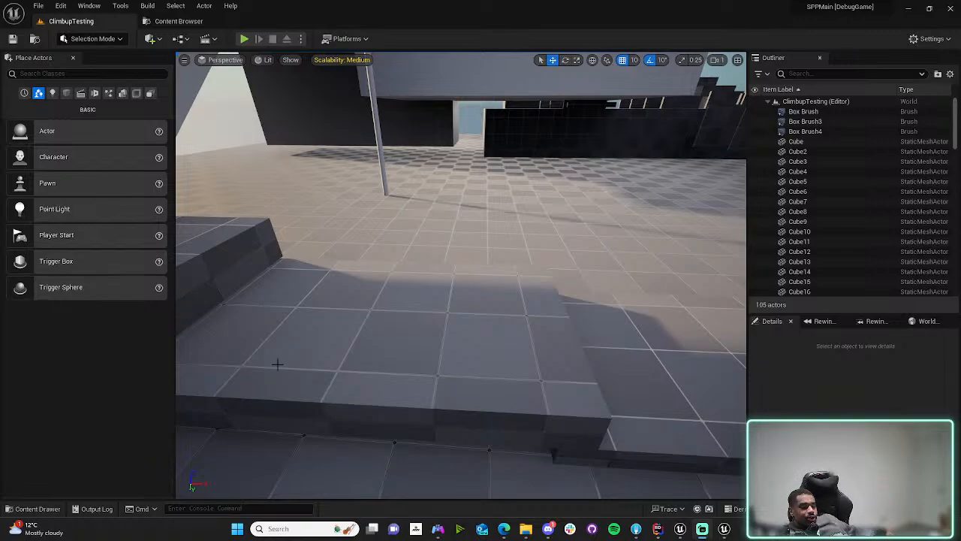
- Examine the two low wall blocks on the dark floor beside the large white cylinder, selecting the thinner one, Cube34
right_click_drag(277, 365, 310, 350)
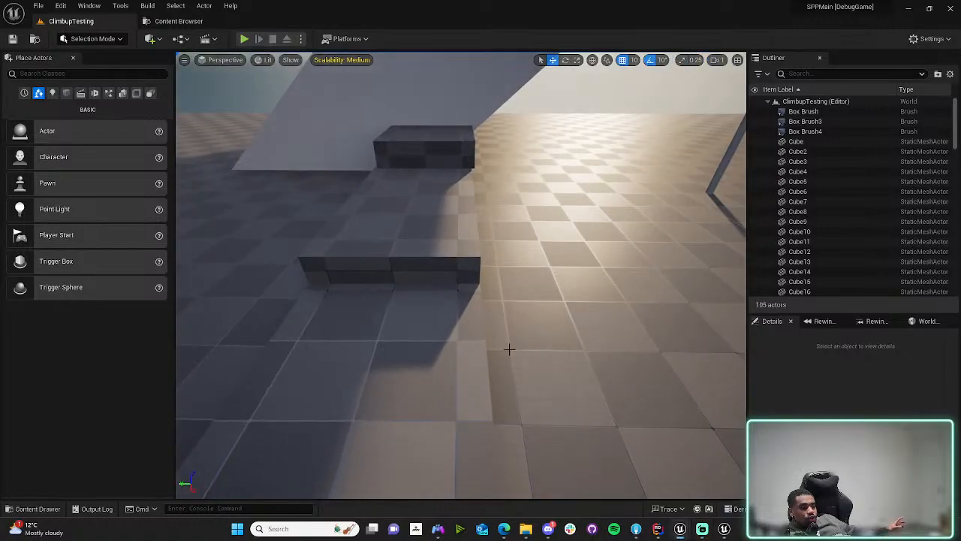
right_click_drag(383, 346, 390, 379)
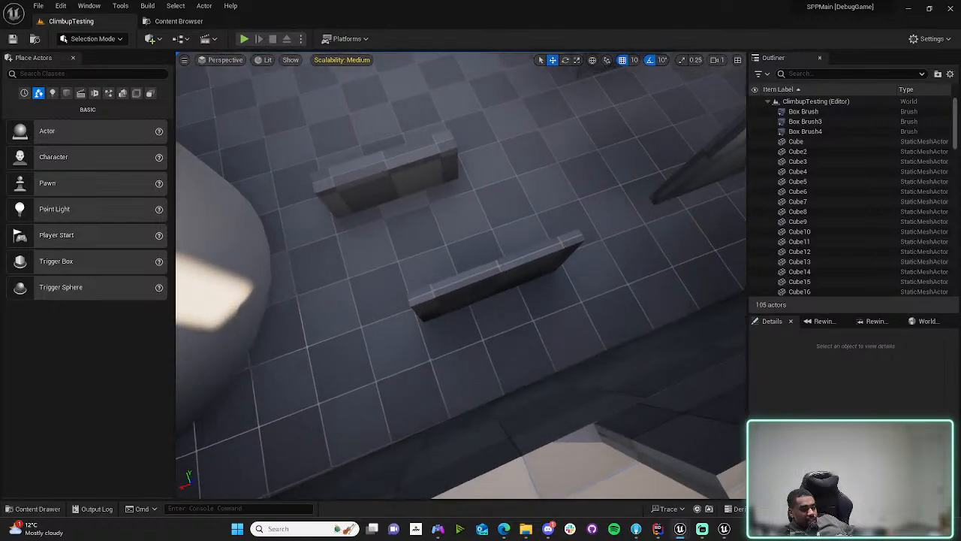
left_click(445, 290)
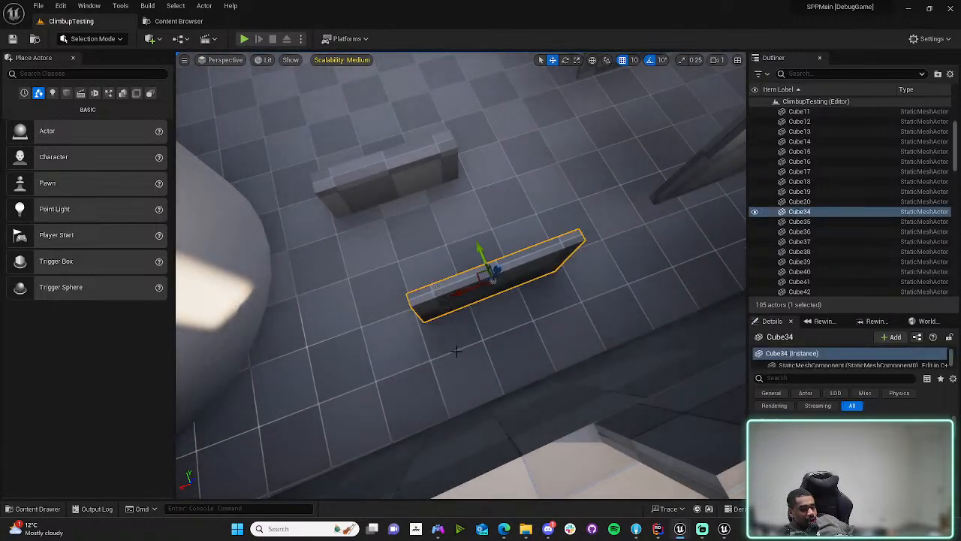
right_click_drag(457, 351, 455, 351)
left_click(484, 365)
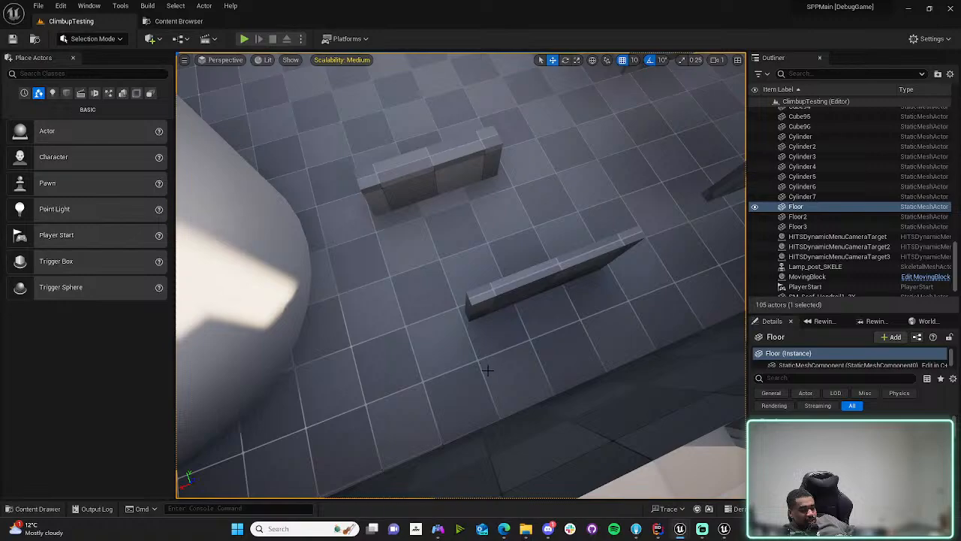
left_click_drag(489, 371, 496, 368)
right_click_drag(495, 368, 501, 353)
left_click(459, 303)
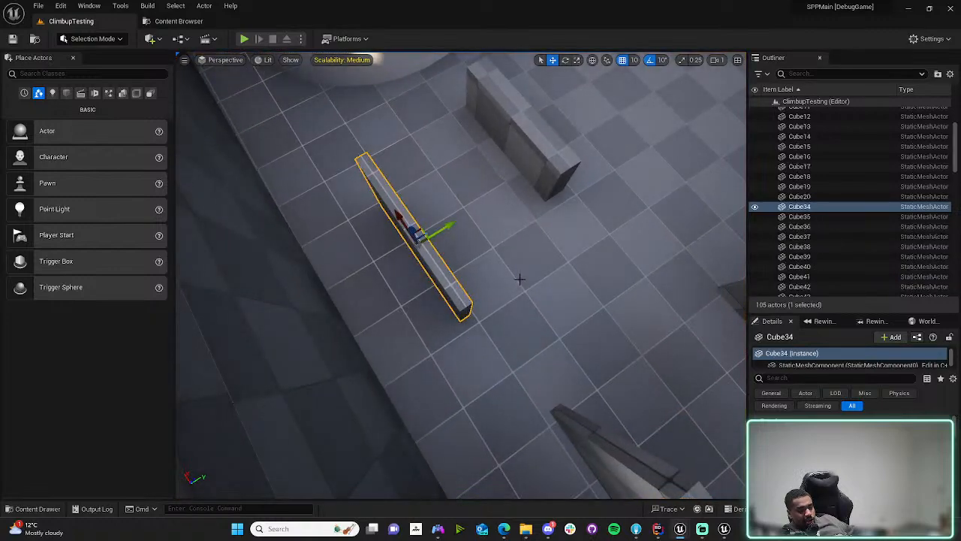
right_click_drag(471, 219, 575, 199)
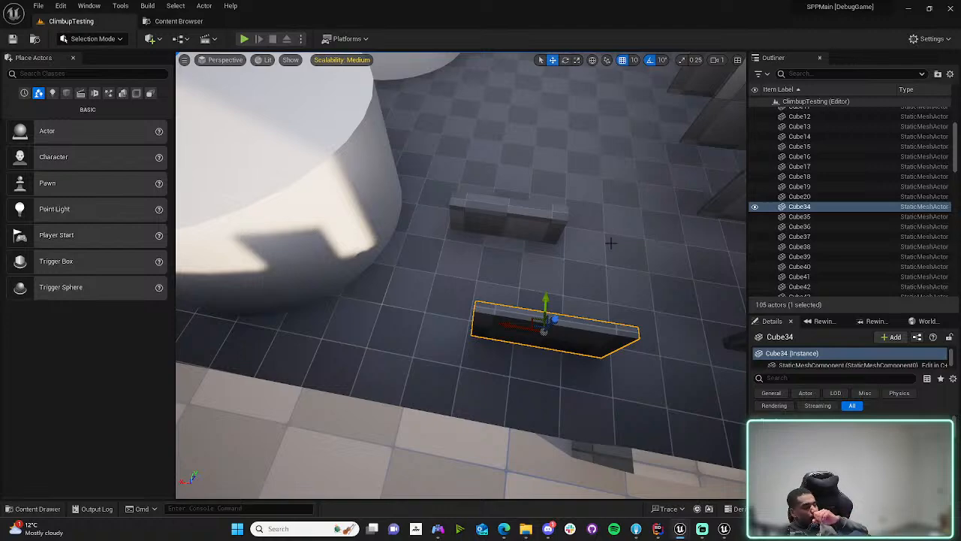
right_click_drag(438, 221, 418, 136)
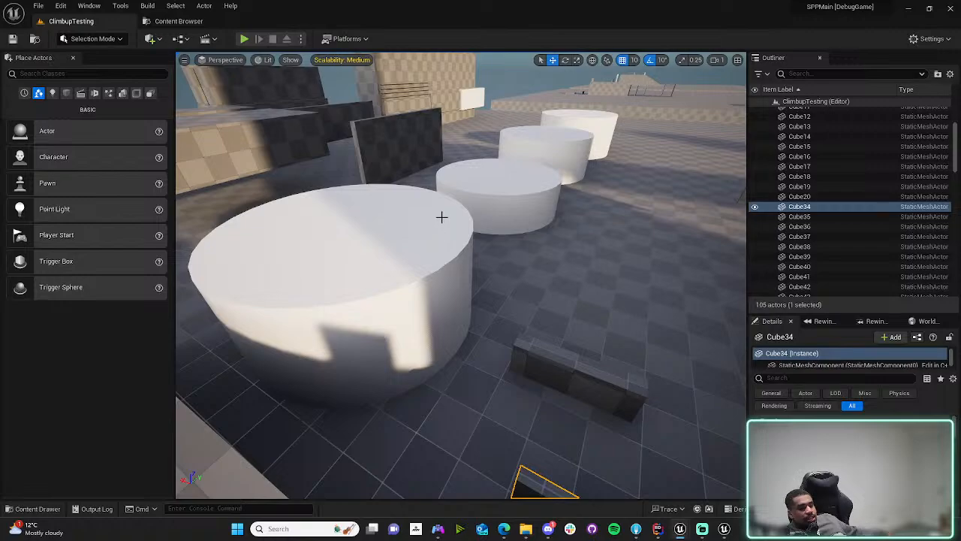
right_click_drag(395, 251, 453, 237)
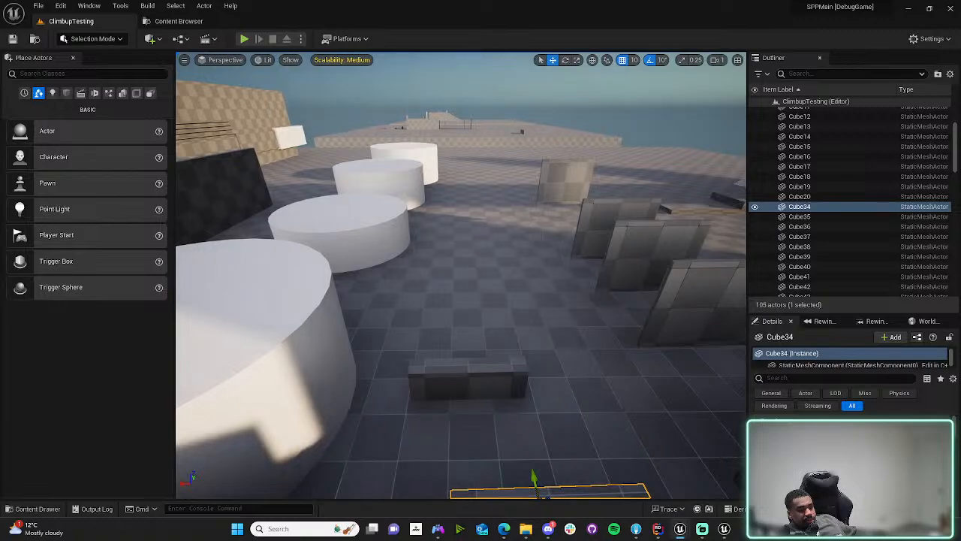
right_click_drag(486, 232, 479, 240)
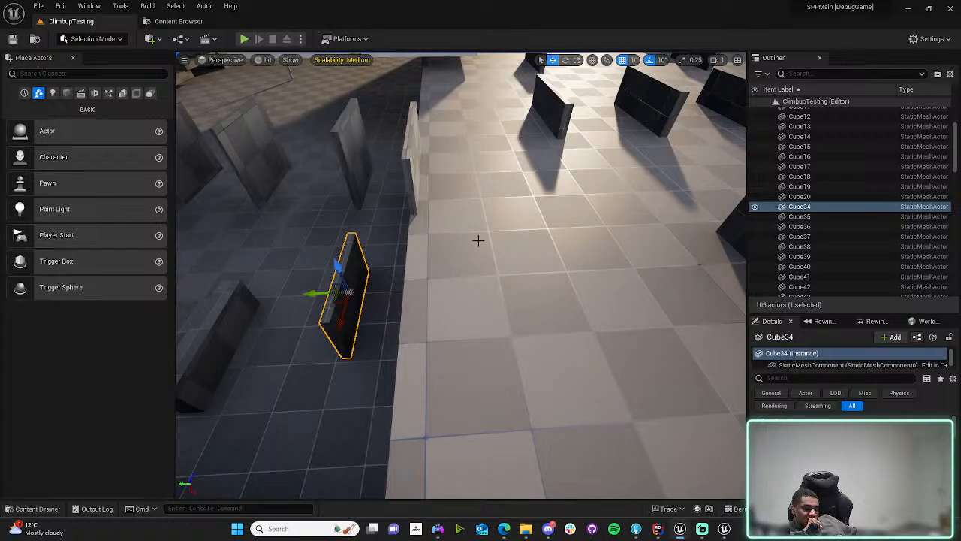
right_click_drag(466, 286, 473, 287)
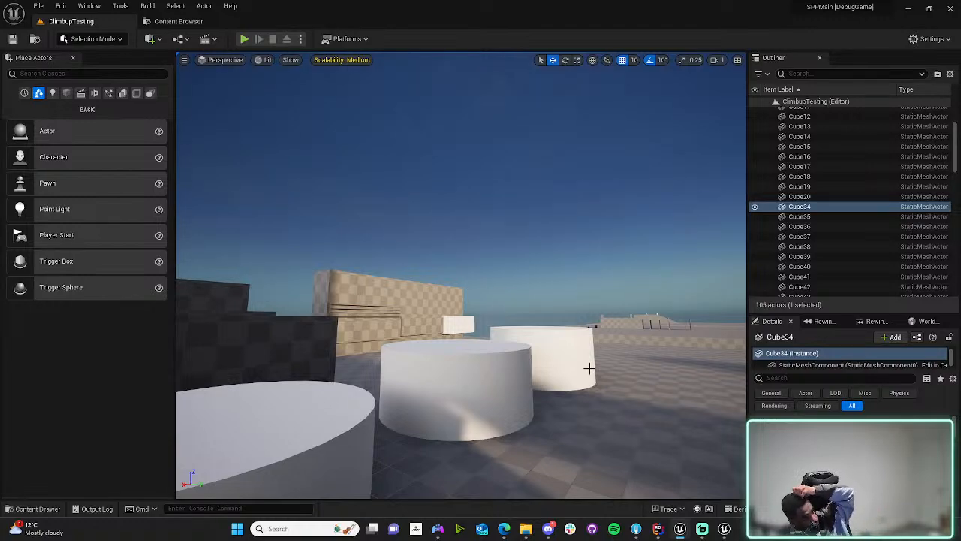
right_click_drag(527, 355, 526, 354)
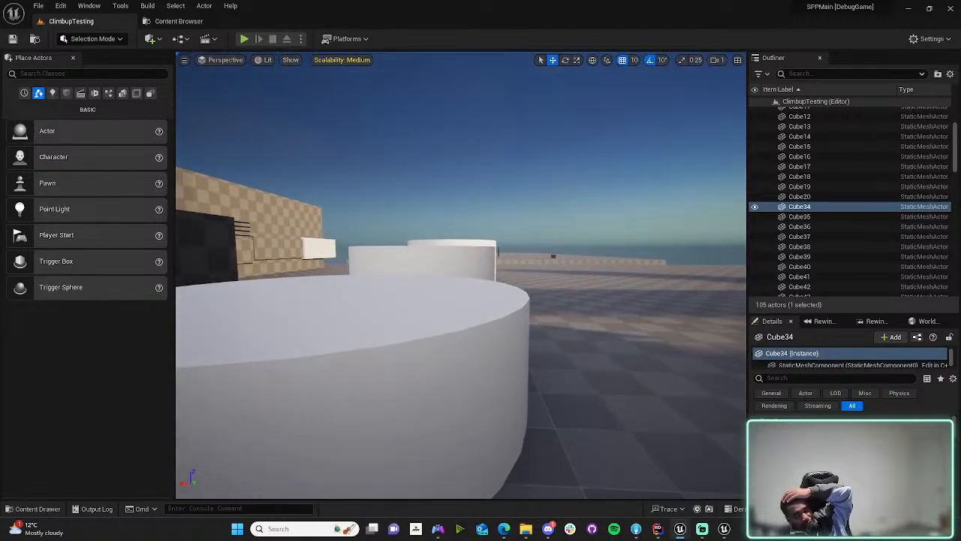
left_click(592, 381)
left_click(594, 141)
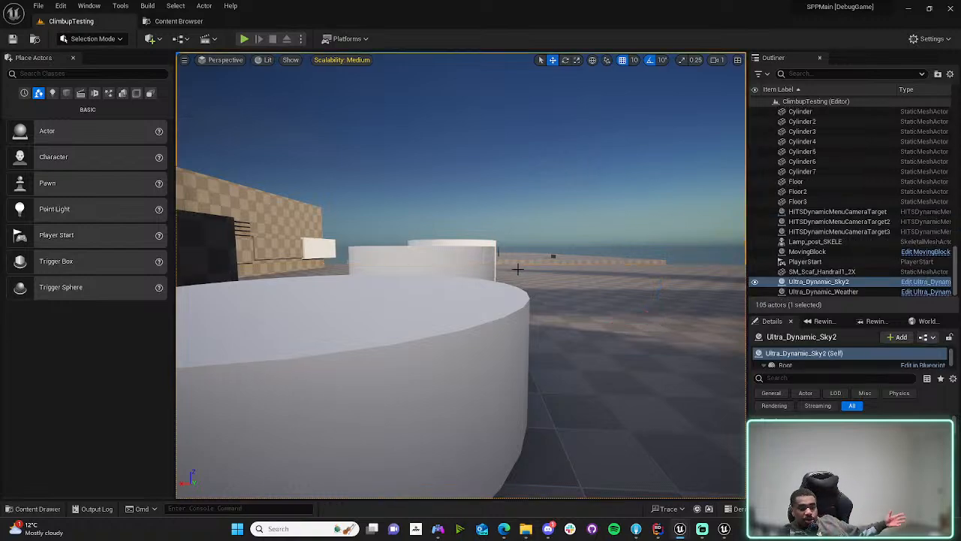
right_click_drag(515, 266, 563, 338)
scroll(507, 251, "down", 5)
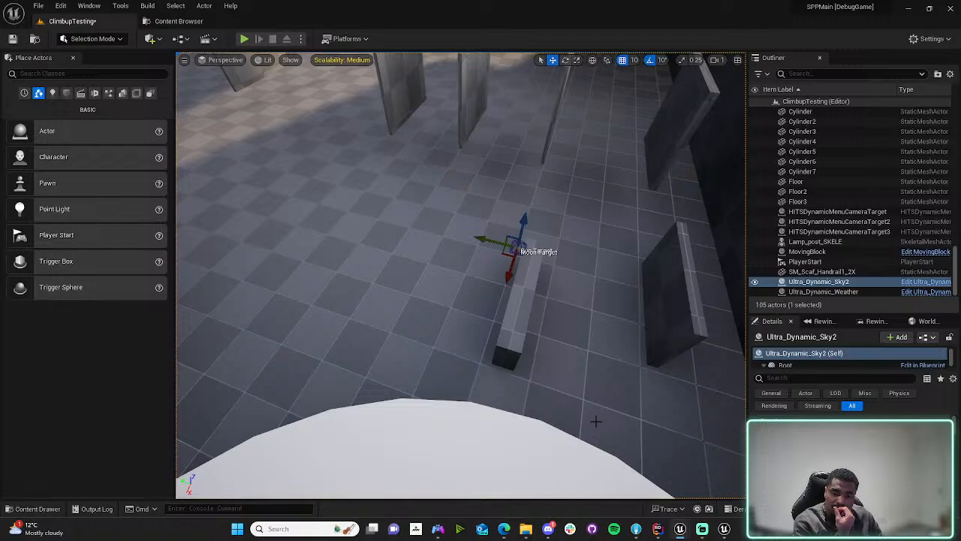
right_click_drag(511, 291, 457, 243)
right_click_drag(445, 195, 414, 194)
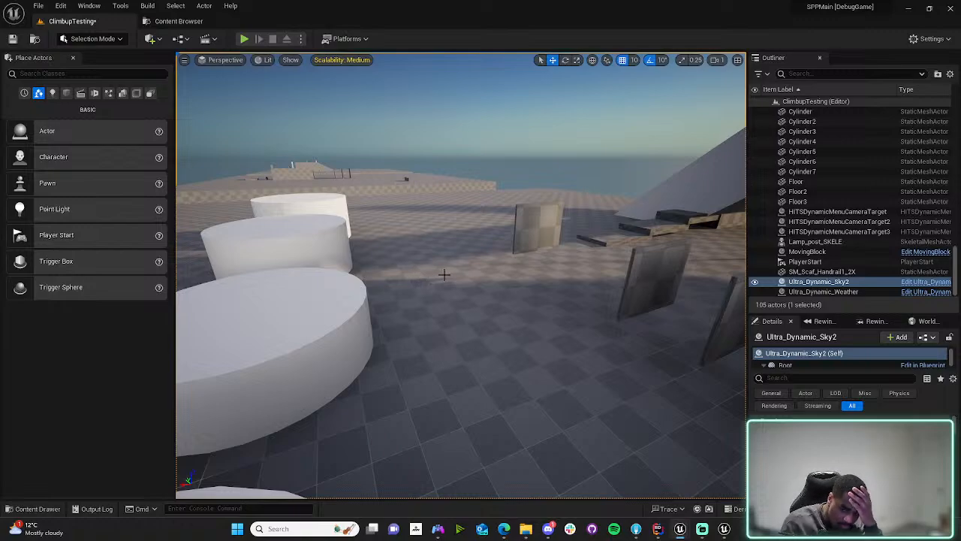
right_click_drag(461, 274, 458, 363)
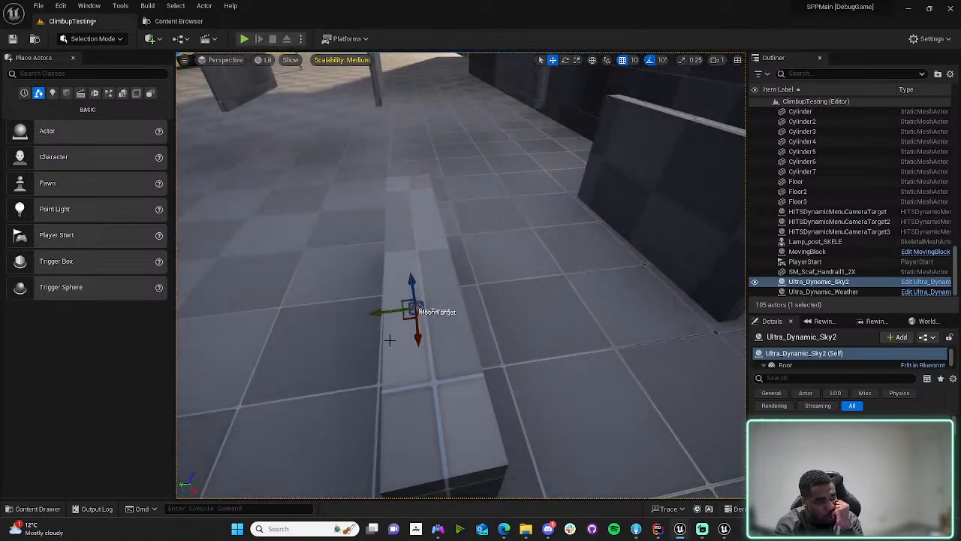
right_click_drag(315, 326, 320, 293)
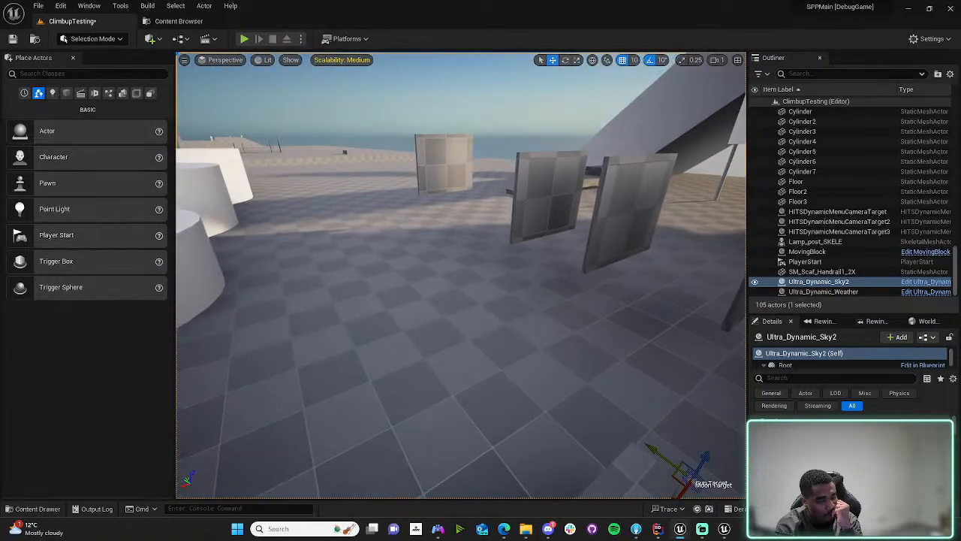
right_click_drag(457, 358, 353, 349)
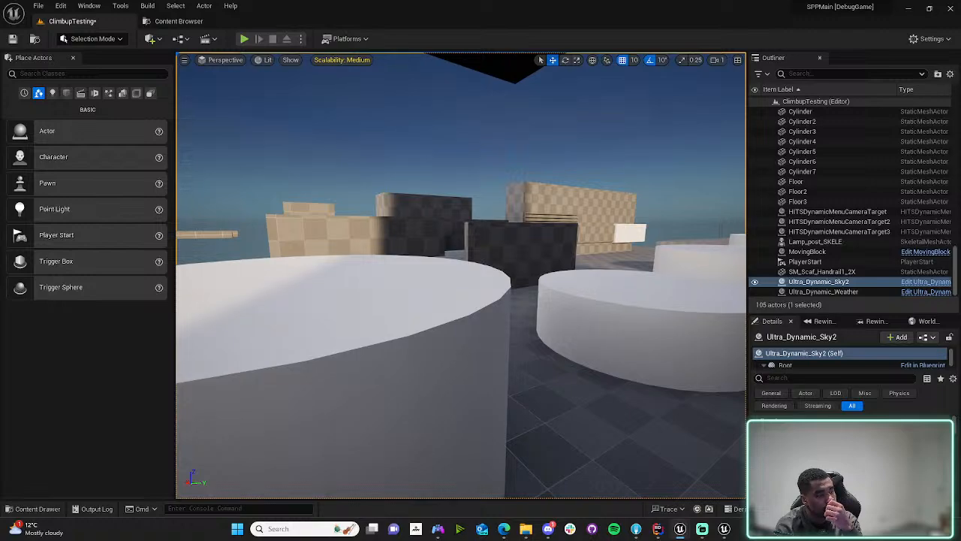
right_click_drag(353, 349, 514, 376)
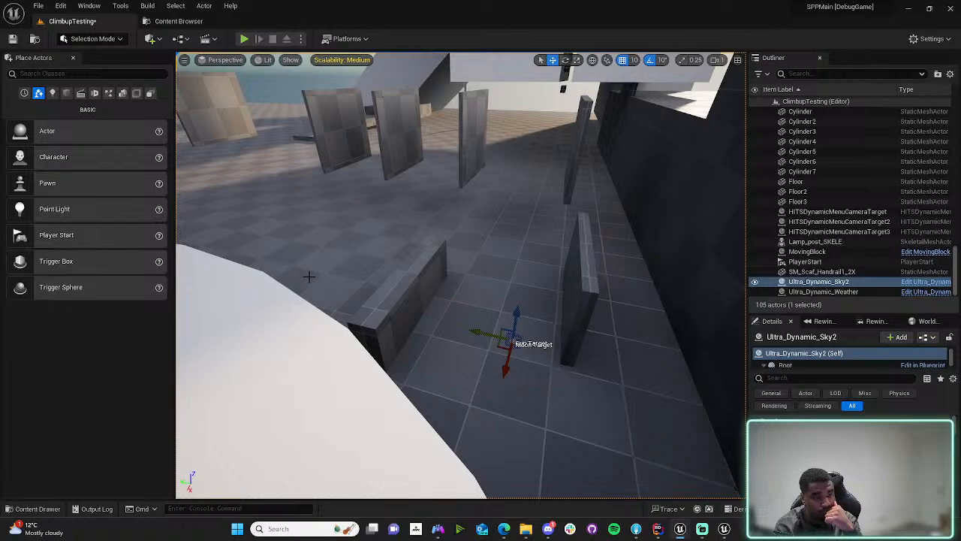
right_click_drag(389, 228, 389, 242)
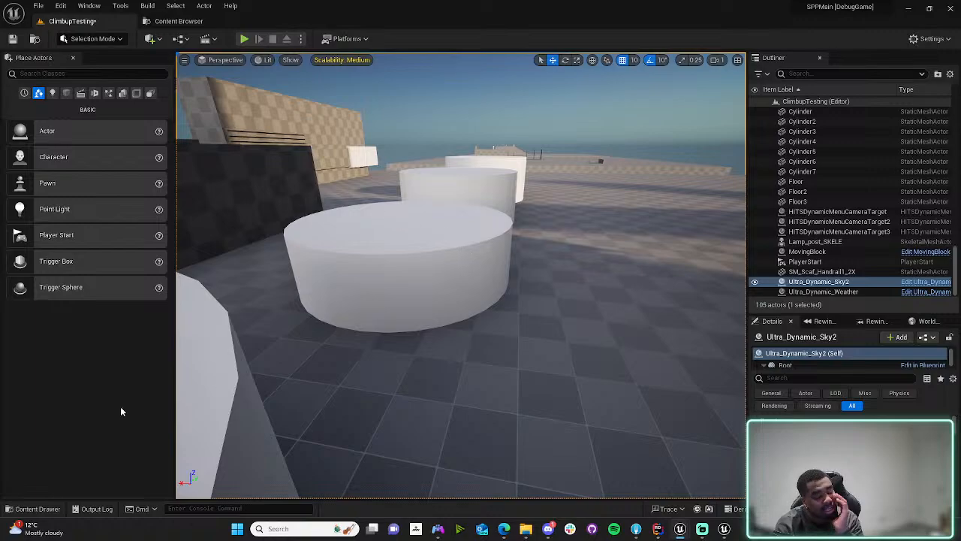
left_click(35, 509)
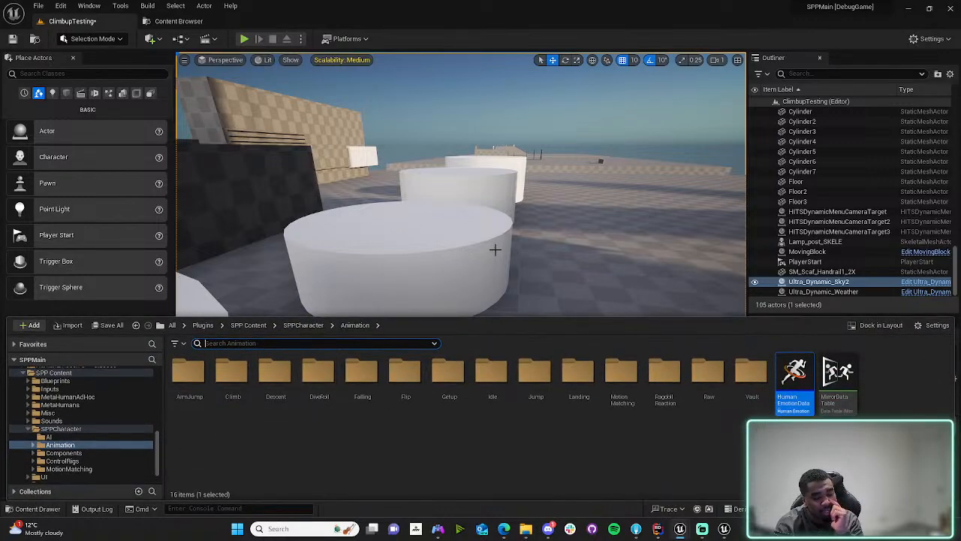
right_click_drag(495, 250, 601, 286)
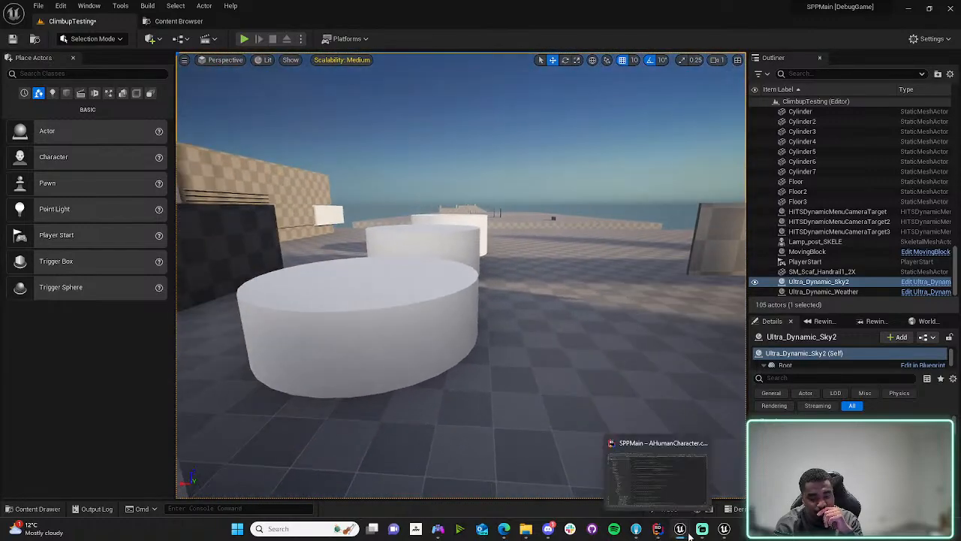
- Switch to the MontageFallingInAir_3380_TobyJumps03 montage, scrub its timeline to about frame 21, and return to the level editor
left_click(701, 474)
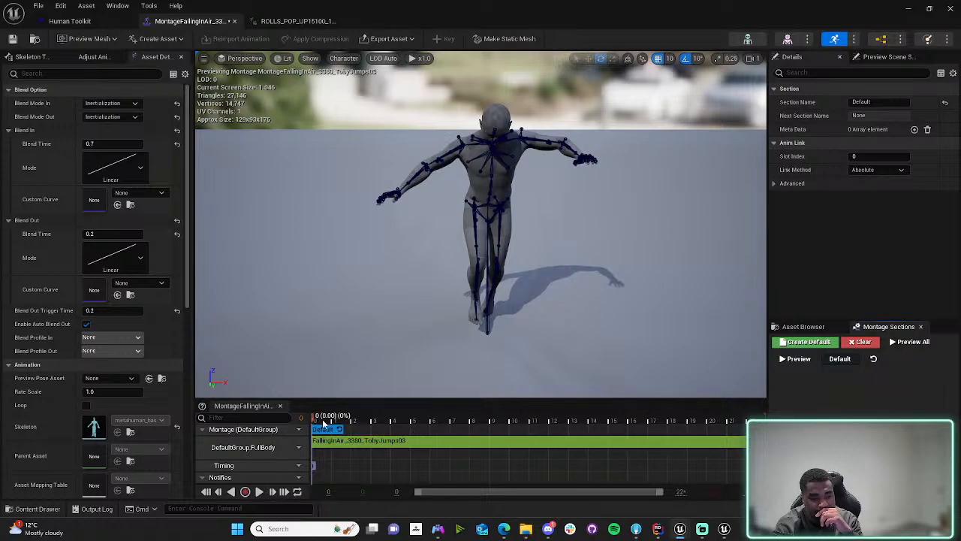
left_click_drag(325, 425, 736, 428)
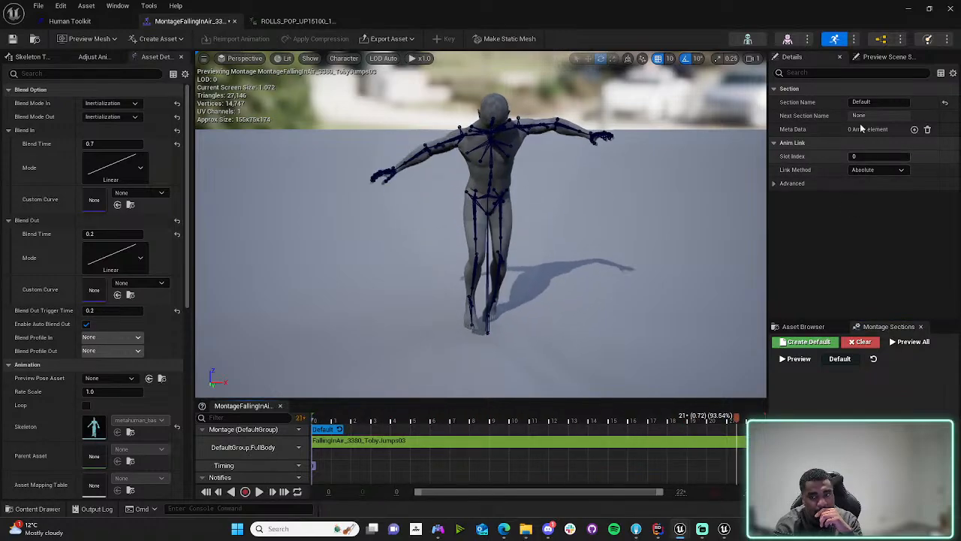
left_click(908, 8)
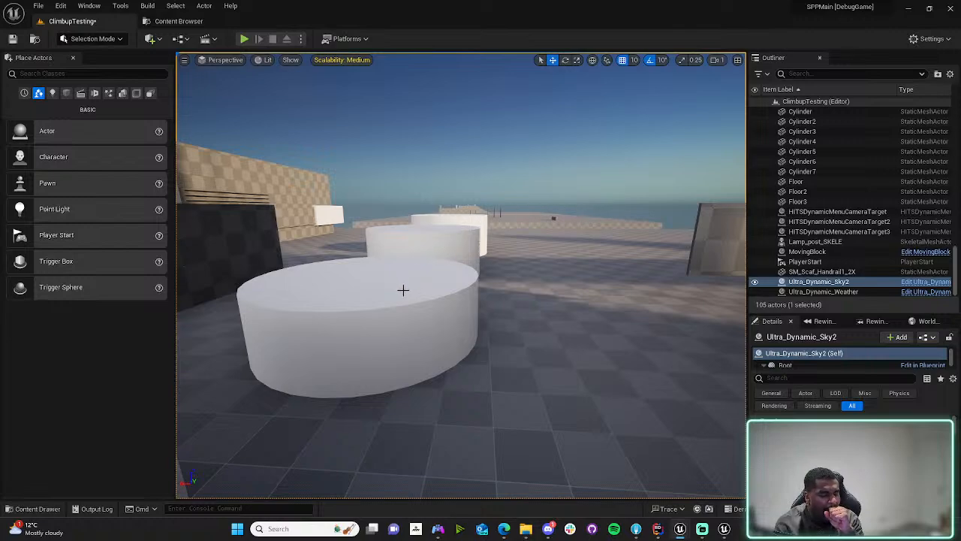
right_click_drag(307, 366, 504, 365)
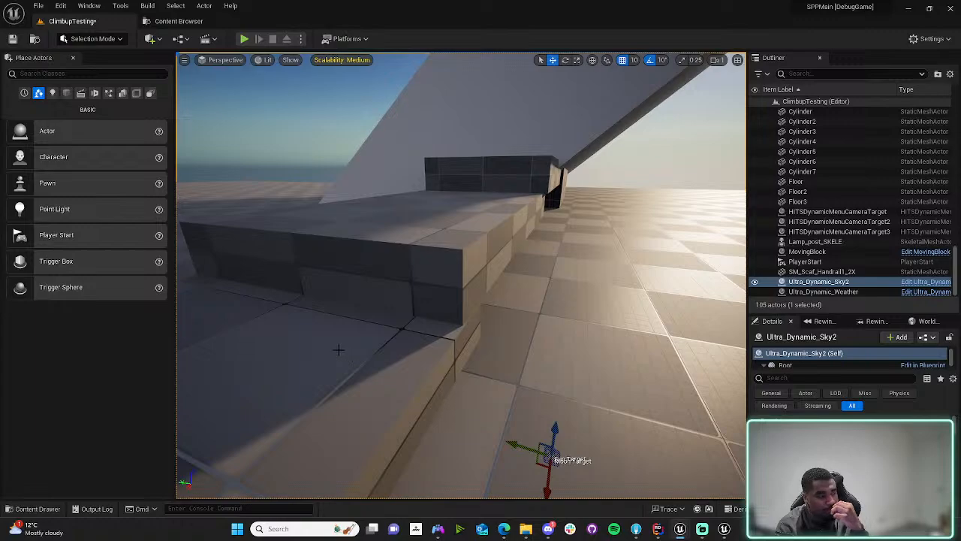
right_click_drag(443, 330, 426, 288)
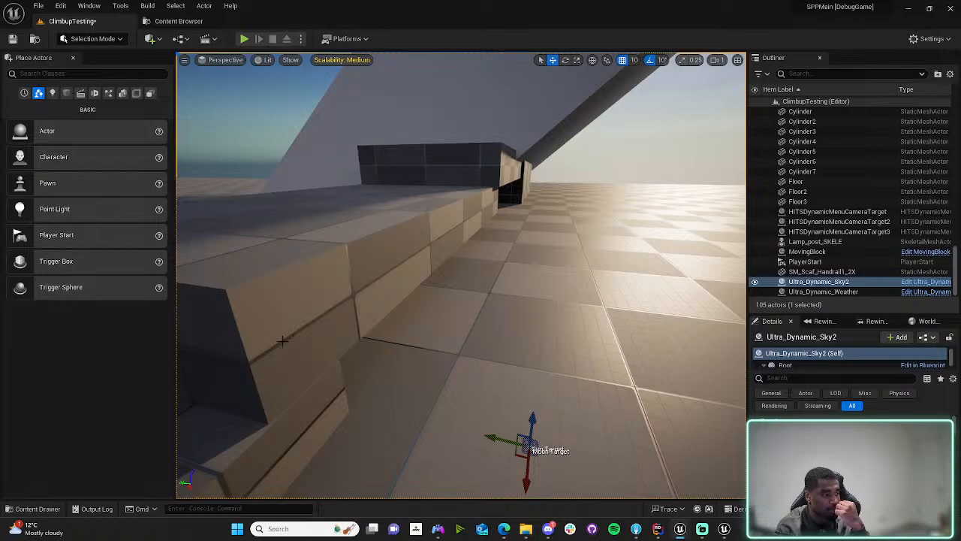
- Open the Human Toolkit and set the Animation Cutter's Anim Type to Descent
left_click(37, 508)
double_click(836, 394)
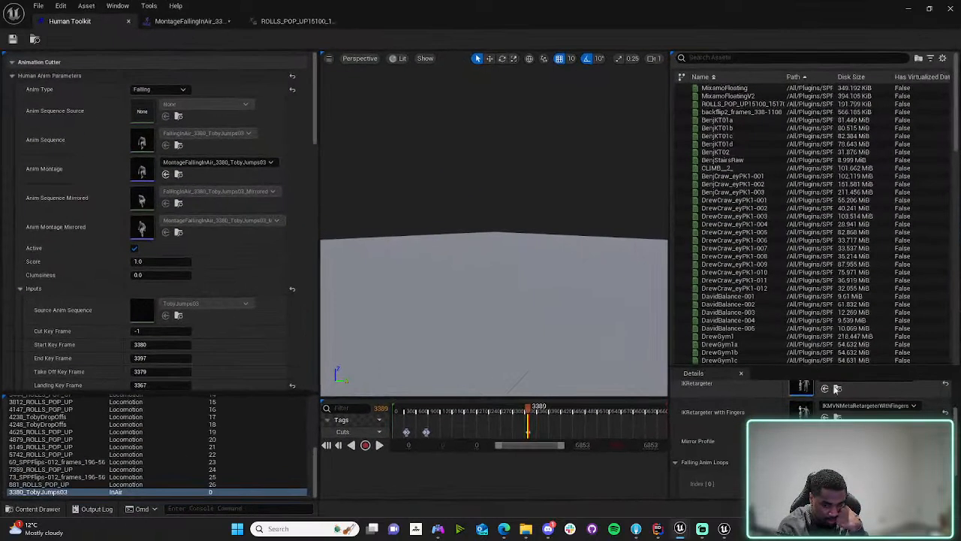
left_click(173, 89)
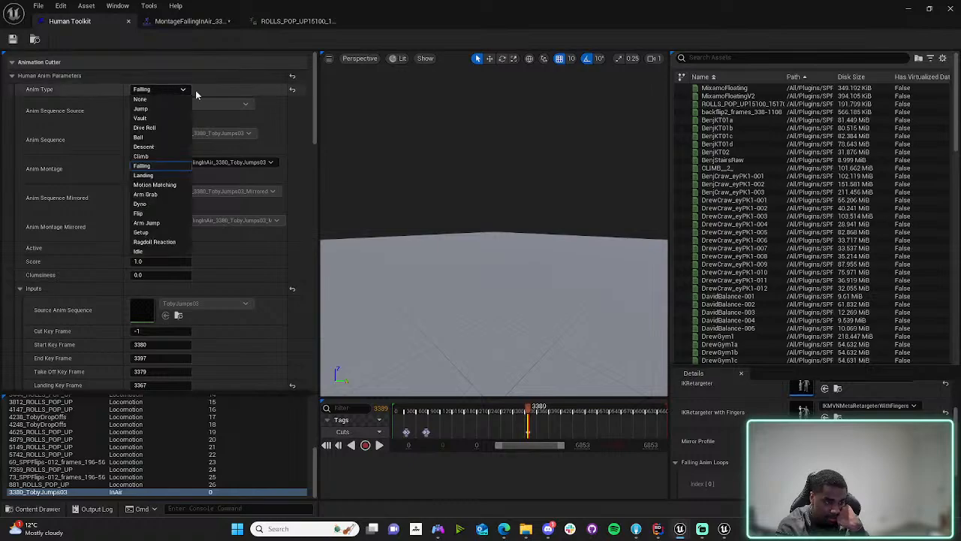
left_click(161, 147)
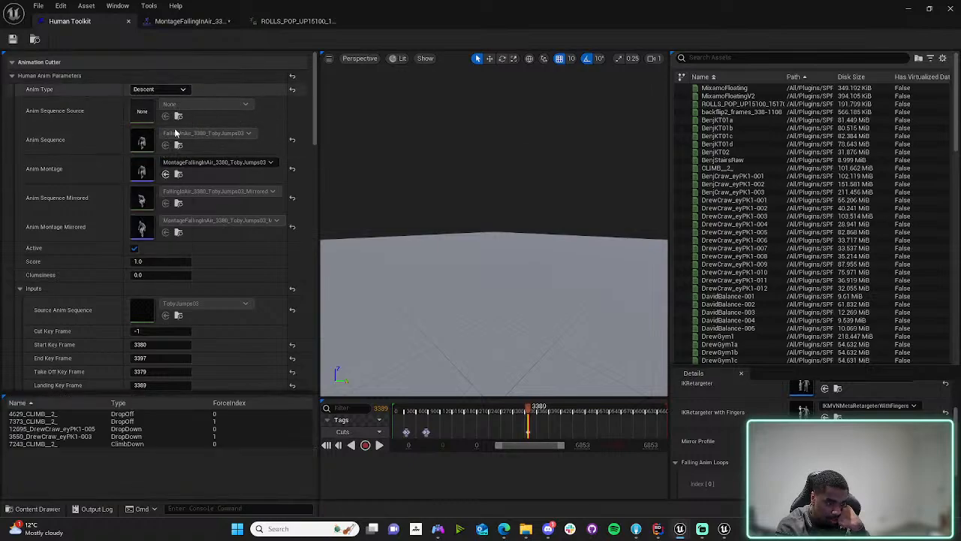
- Load the DropDown cuts 3550_DrewCraw_eyPK1-003 and 12695_DrewCraw_eyPK1-005, and review the latter's source by scrubbing and playing it up to about frame 11011
left_click(155, 437)
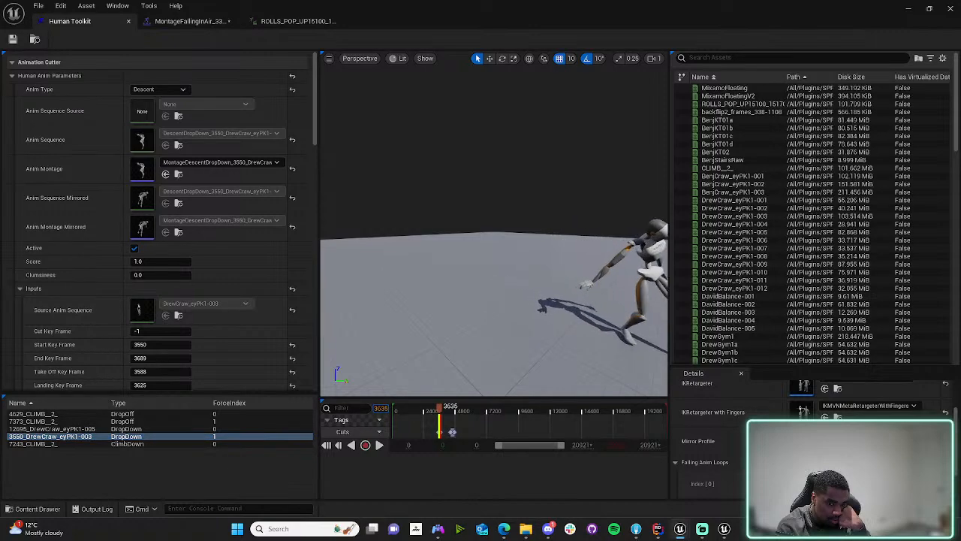
left_click(150, 429)
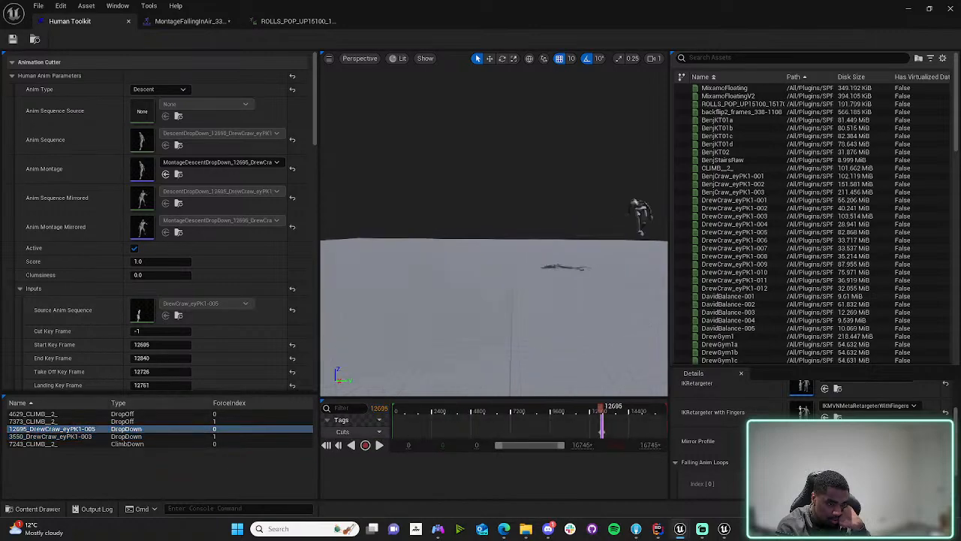
left_click_drag(363, 288, 380, 308)
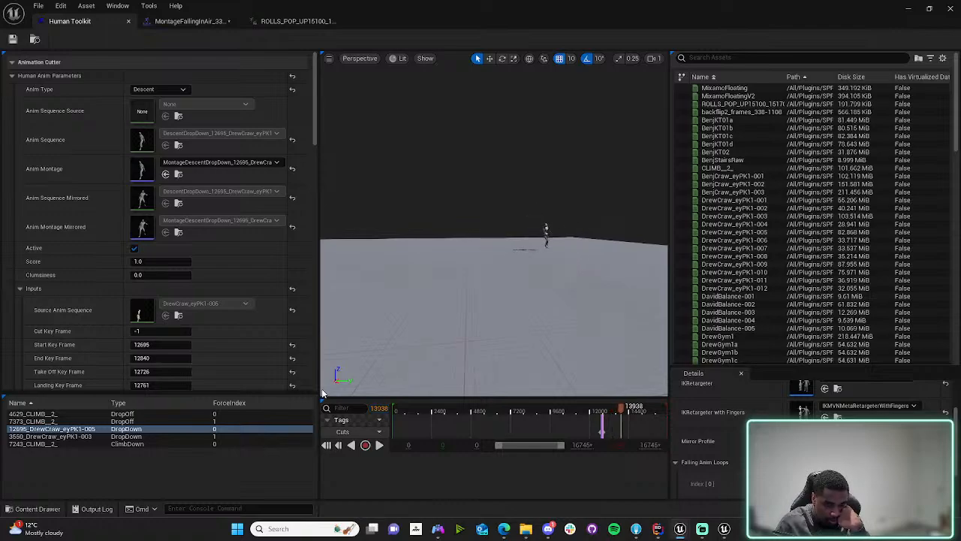
left_click_drag(620, 409, 481, 406)
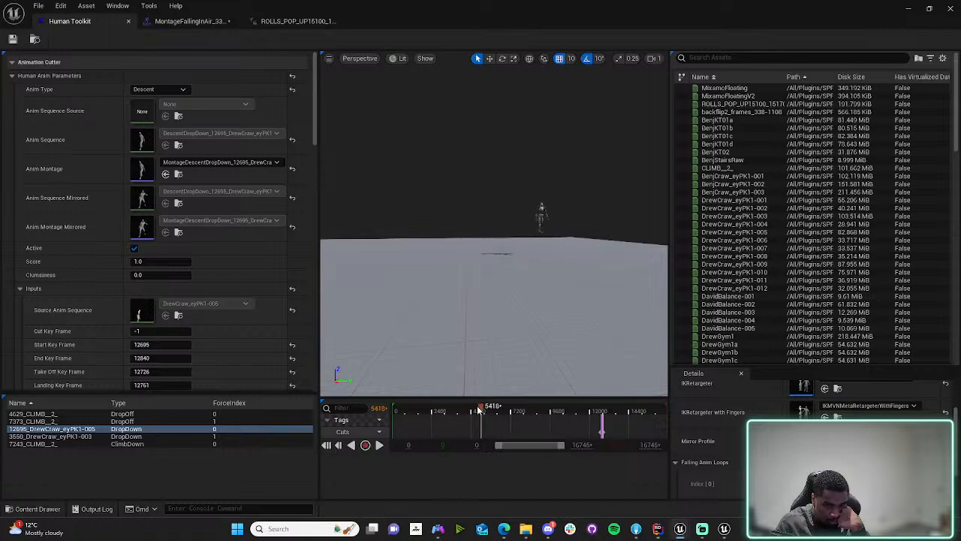
left_click(379, 445)
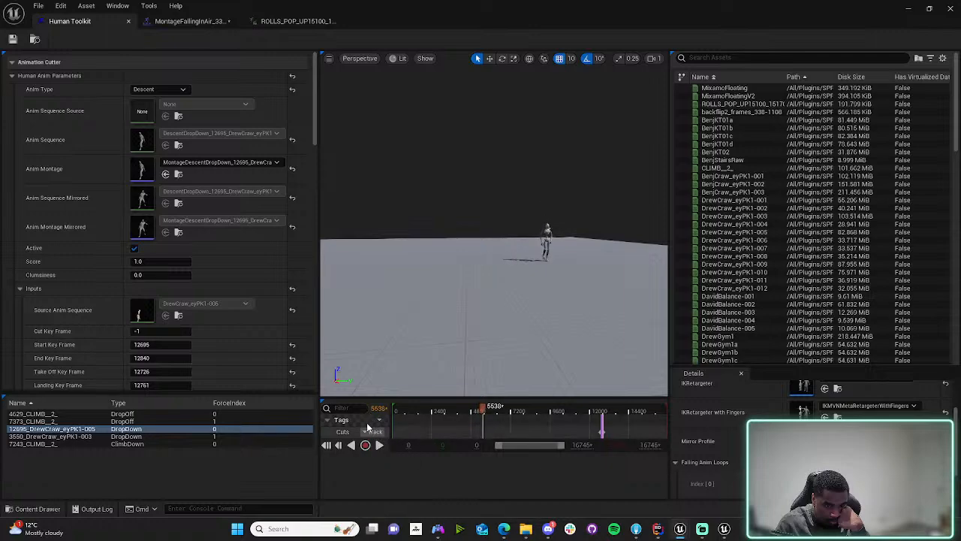
left_click(382, 444)
left_click_drag(481, 406, 574, 432)
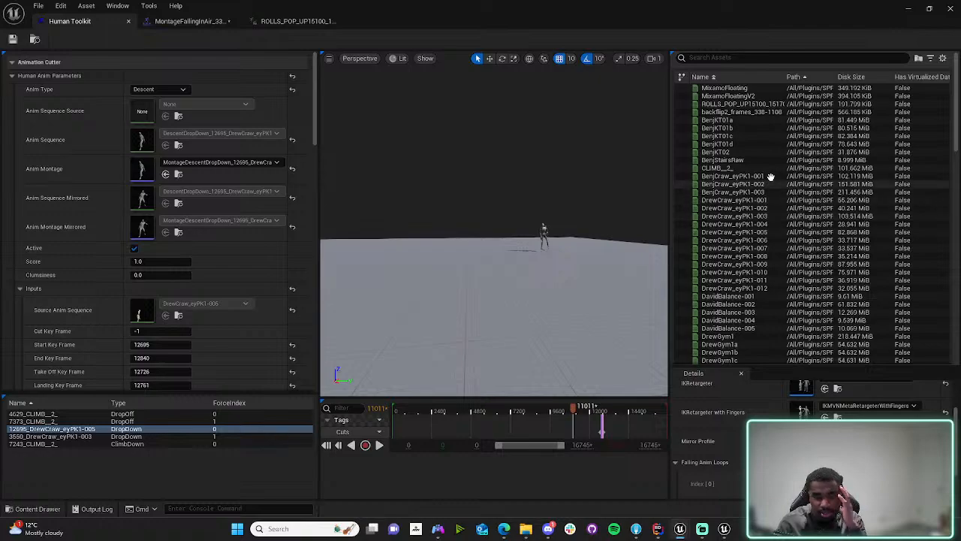
- Load the source animations BenjCraw_eyPK1-001 and DrewCraw_eyPK1-001 in turn and scrub through each for descent moves
left_click(733, 176)
left_click_drag(416, 412, 432, 412)
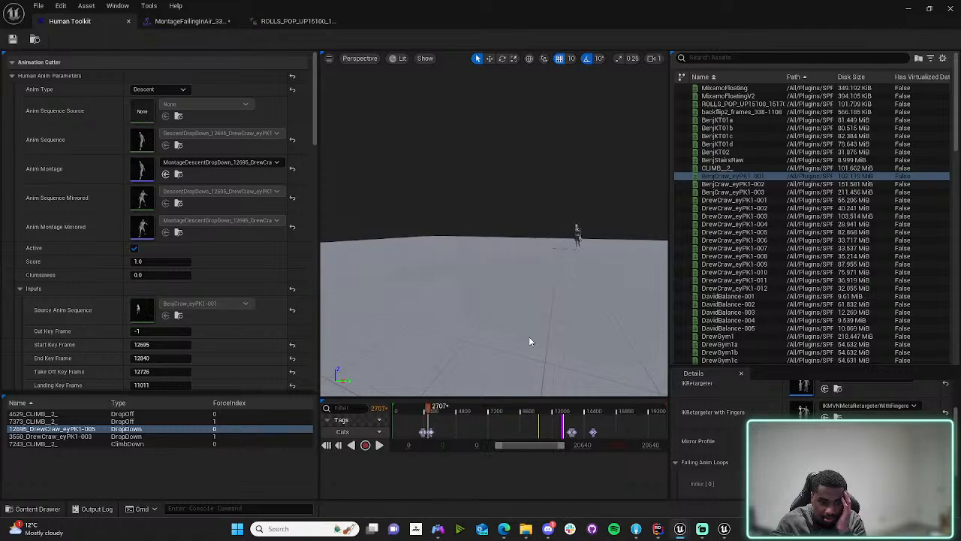
left_click(732, 200)
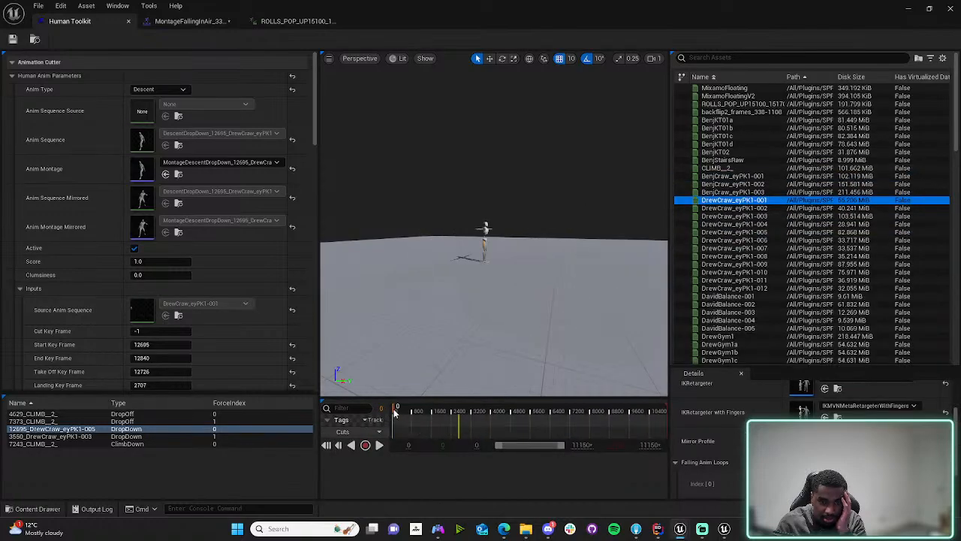
left_click_drag(414, 409, 485, 411)
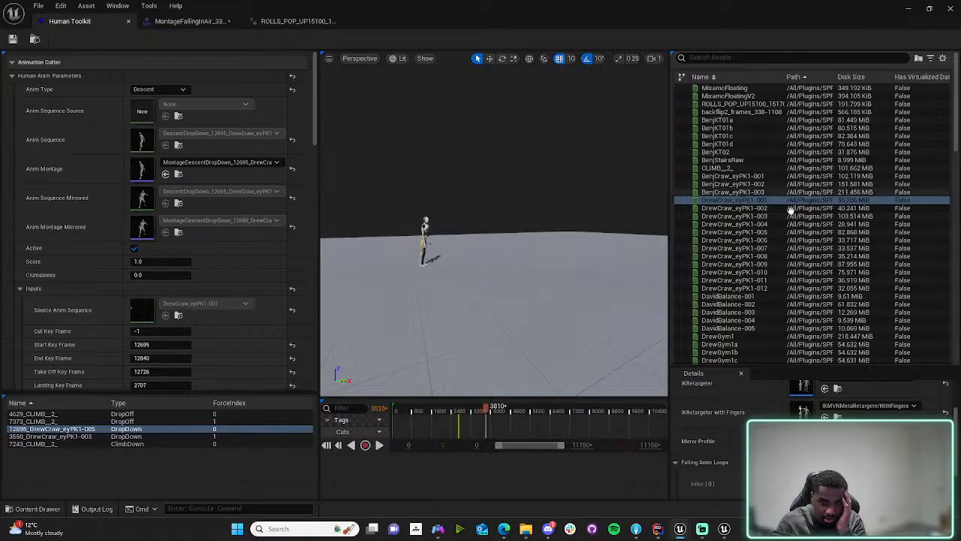
- Load the source animation DrewCraw_eyPK1-002, scrub to about frame 1331, and briefly play the motion from there
left_click(733, 208)
left_click_drag(411, 410, 438, 410)
right_click_drag(504, 349, 582, 350)
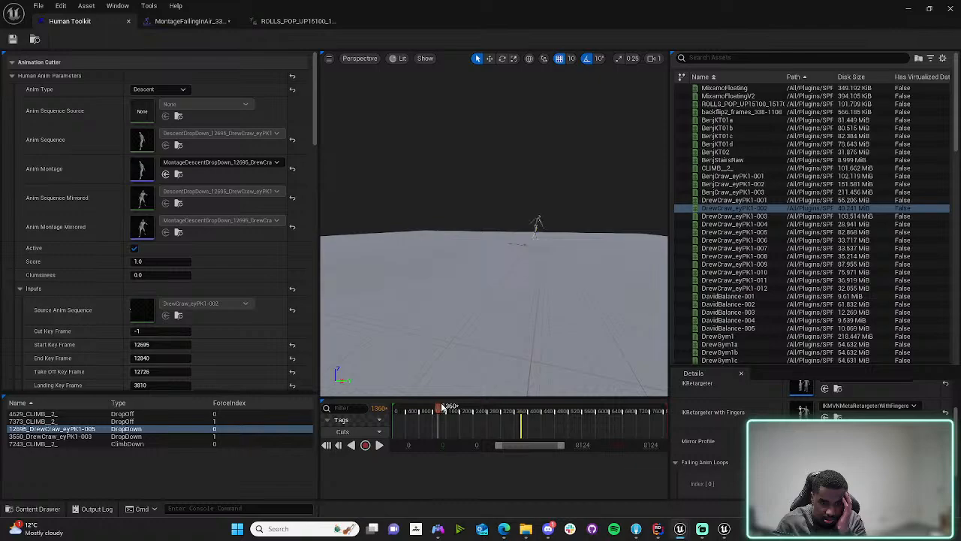
left_click_drag(443, 408, 438, 408)
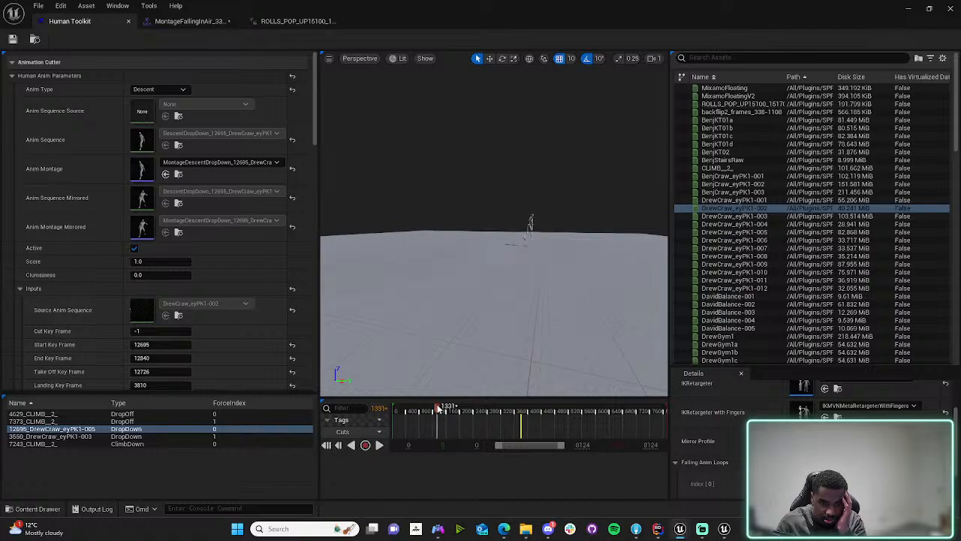
left_click(379, 446)
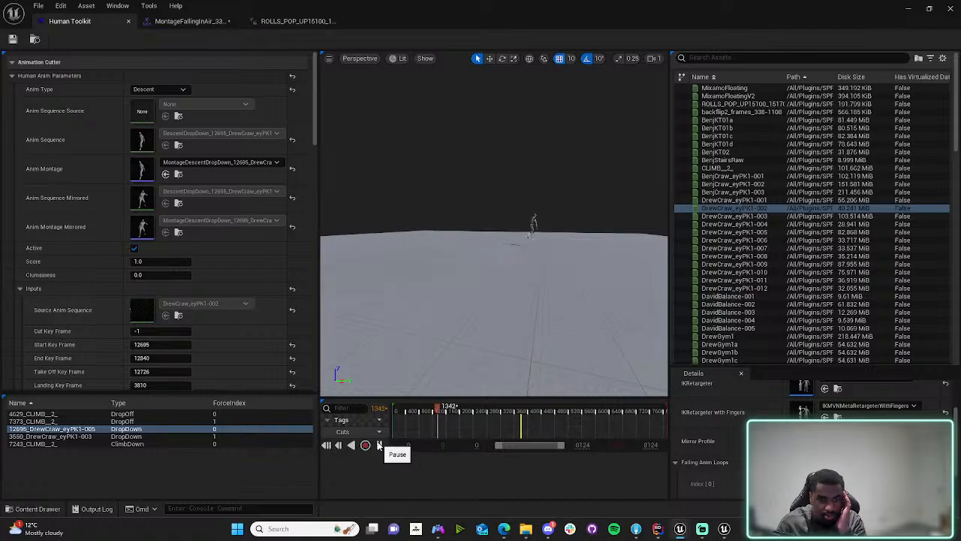
left_click(379, 445)
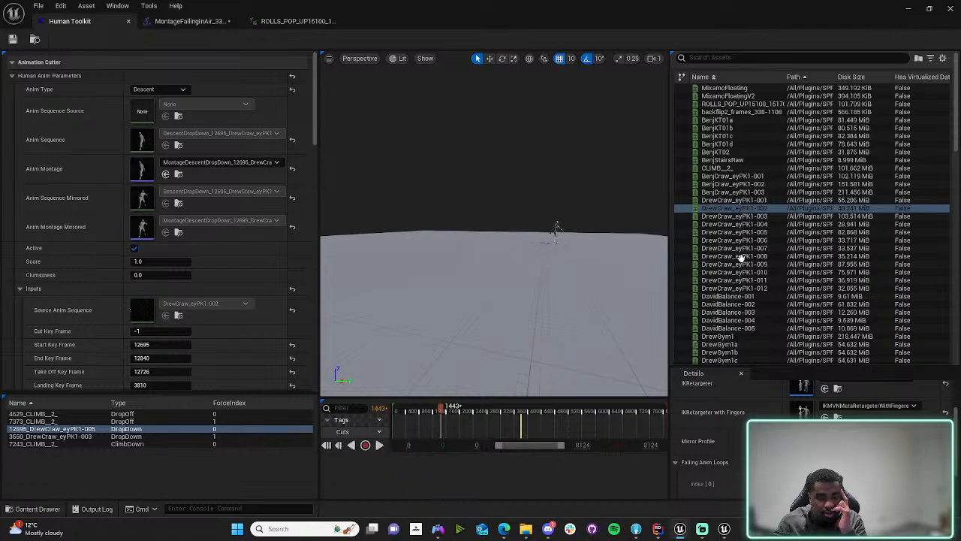
- Load the source animation DrewCraw_eyPK1-003 and briefly play its motion around frame 2200
left_click(768, 216)
mouse_move(412, 411)
left_mouse_down()
mouse_move(432, 412)
mouse_move(417, 414)
left_mouse_up()
left_click(380, 446)
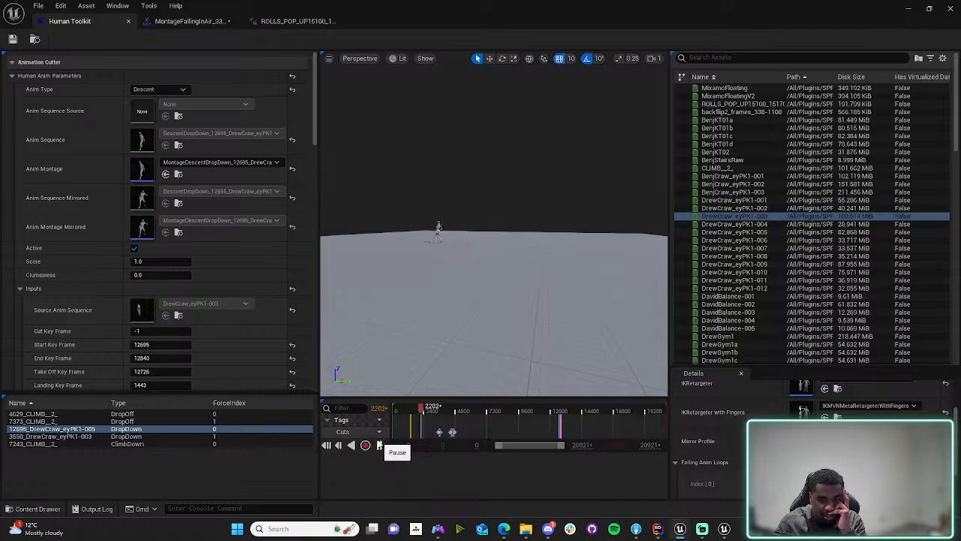
left_click(379, 446)
- Scrub onward through DrewCraw_eyPK1-003 to about frame 11830, examining the motion for usable descent moves
left_click_drag(422, 411, 643, 425)
scroll(431, 426, "up", 6)
right_click_drag(643, 425, 393, 419)
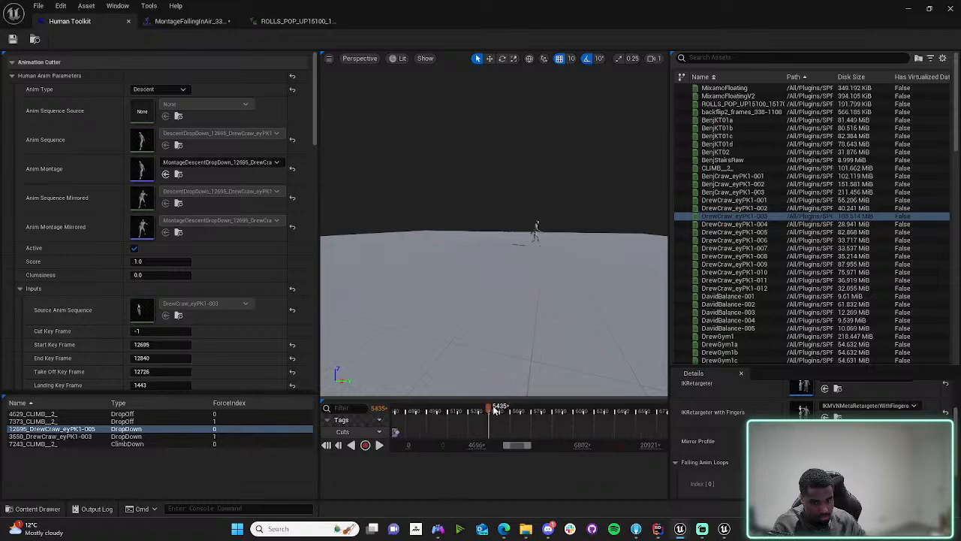
left_click_drag(488, 415, 536, 416)
right_click_drag(567, 419, 412, 419)
left_click(606, 415)
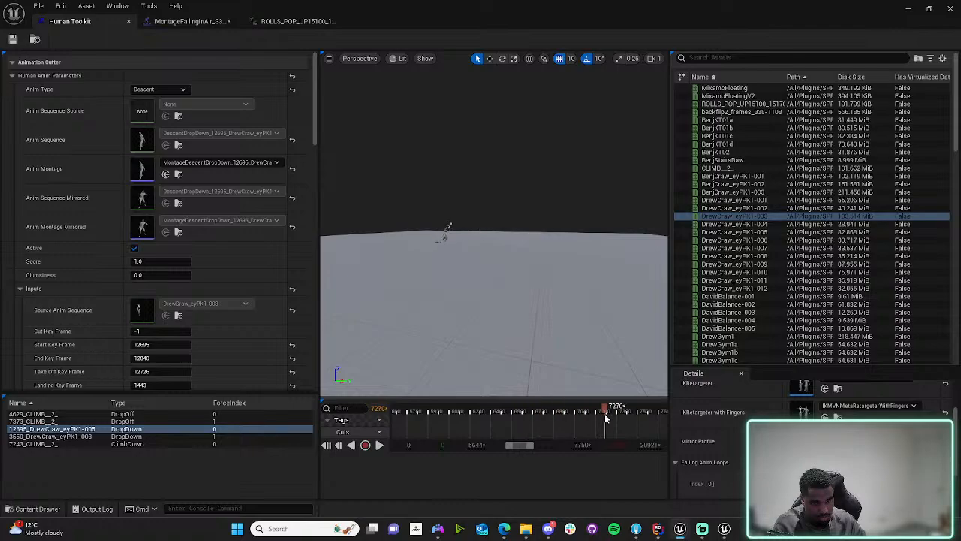
left_click_drag(586, 421, 640, 423)
right_click_drag(640, 423, 487, 410)
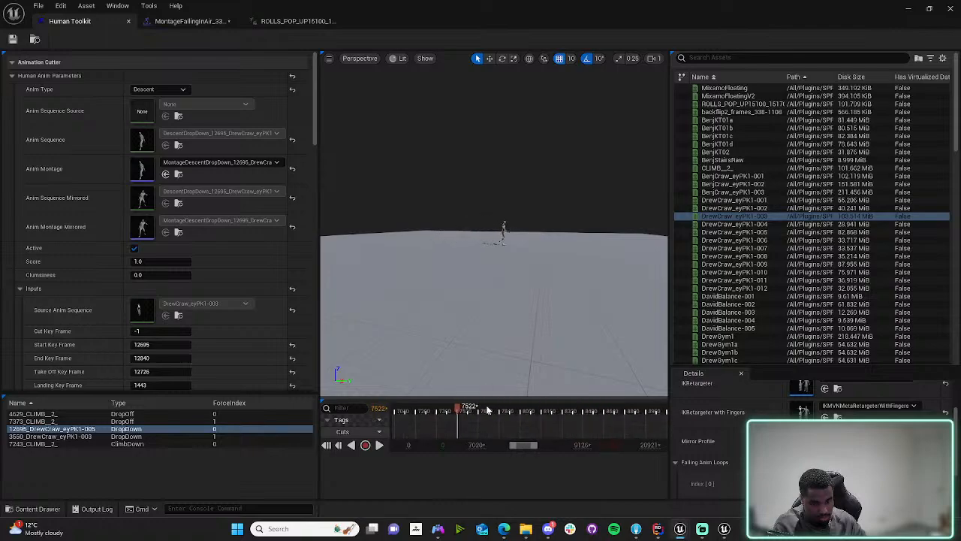
left_click_drag(487, 410, 655, 422)
right_click_drag(635, 424, 523, 426)
scroll(520, 425, "down", 5, "ctrl")
left_click_drag(491, 410, 638, 414)
right_click_drag(638, 414, 483, 421)
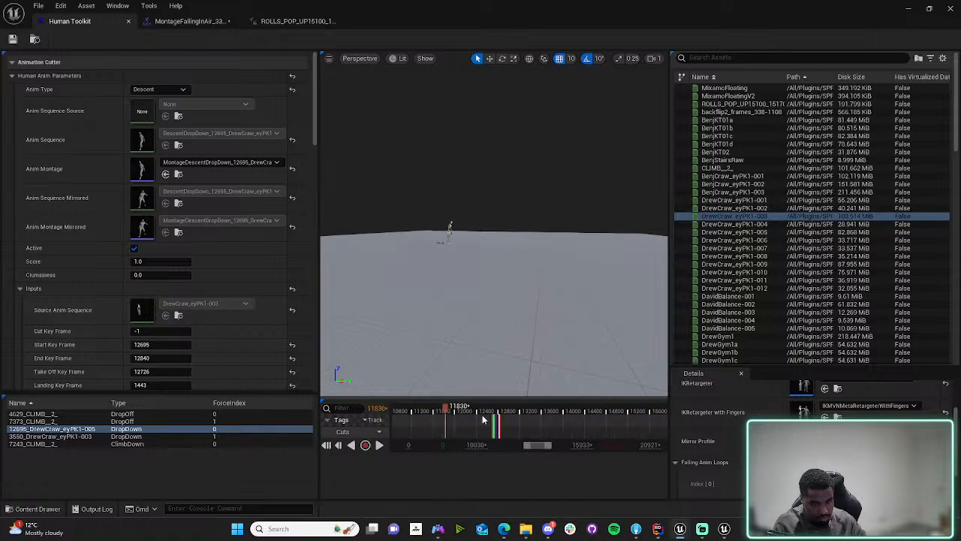
- Move the playhead to about frame 12995 in DrewCraw_eyPK1-003 and play the motion briefly from there
scroll(480, 420, "down", 8, "ctrl")
left_click(471, 412)
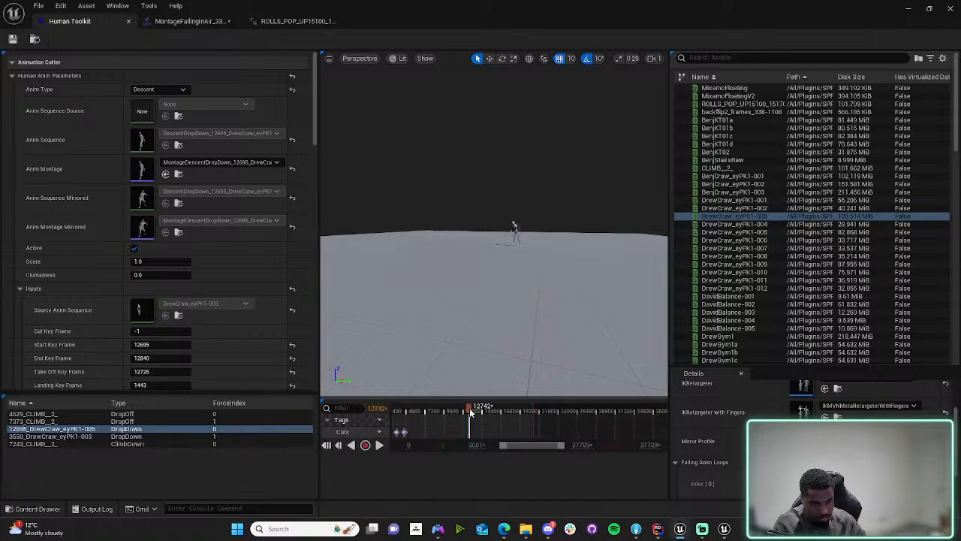
left_click_drag(471, 413, 472, 413)
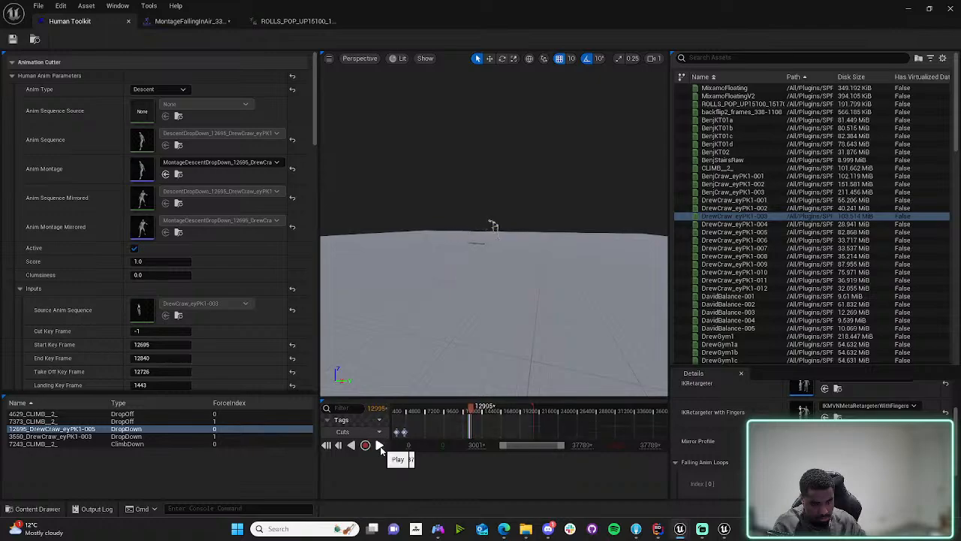
left_click(379, 445)
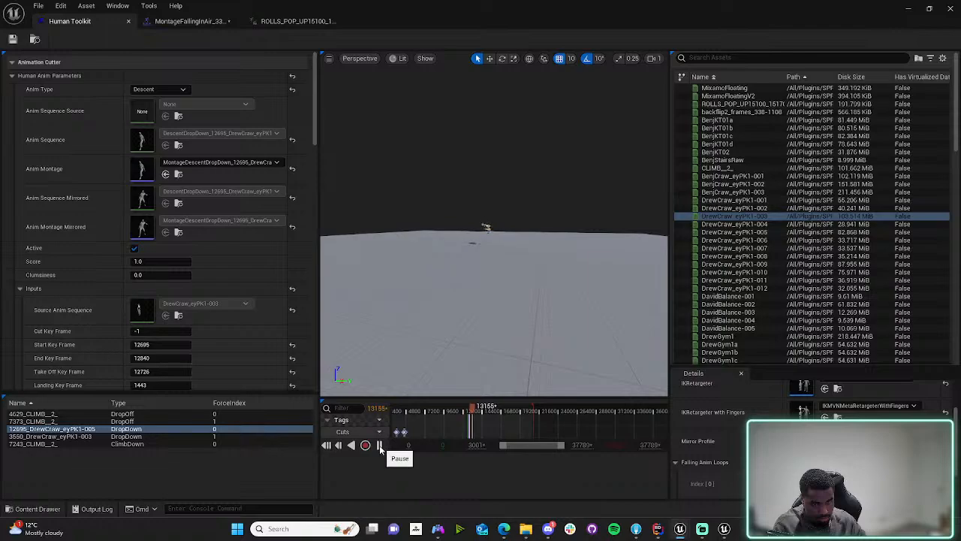
left_click(379, 445)
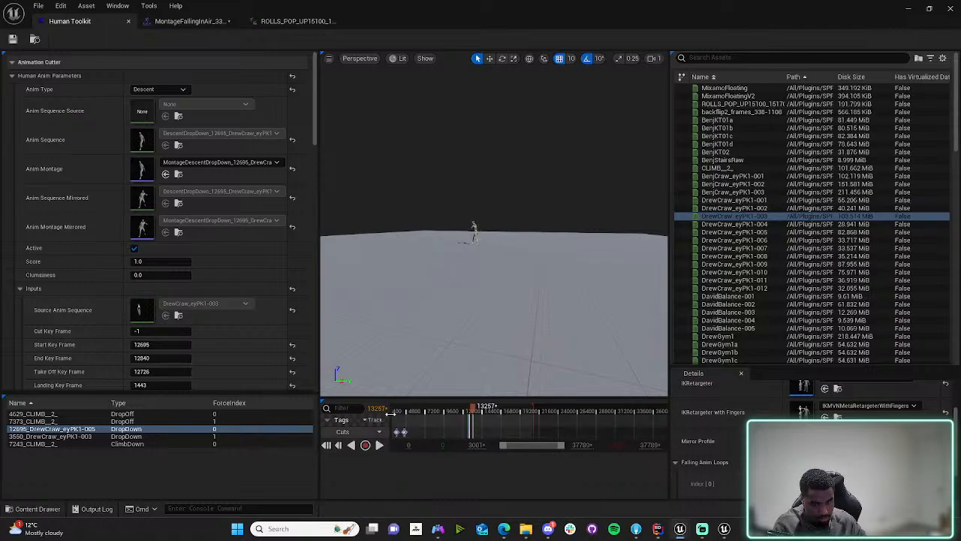
- Scrub onward through DrewCraw_eyPK1-003 to about frame 18284, briefly playing the motion near frame 17824
left_click_drag(379, 409, 422, 408)
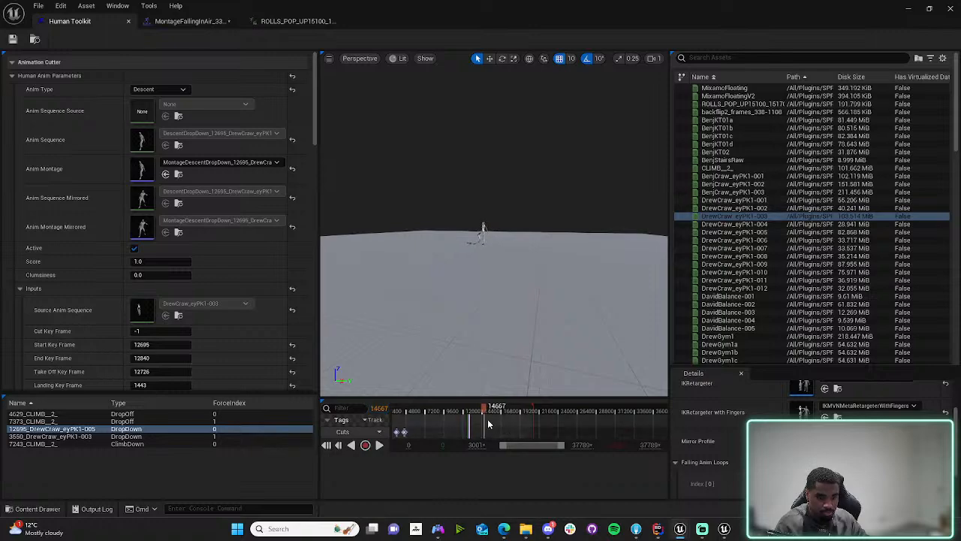
scroll(487, 420, "up", 3, "ctrl")
left_click_drag(487, 411, 533, 418)
left_click(377, 445)
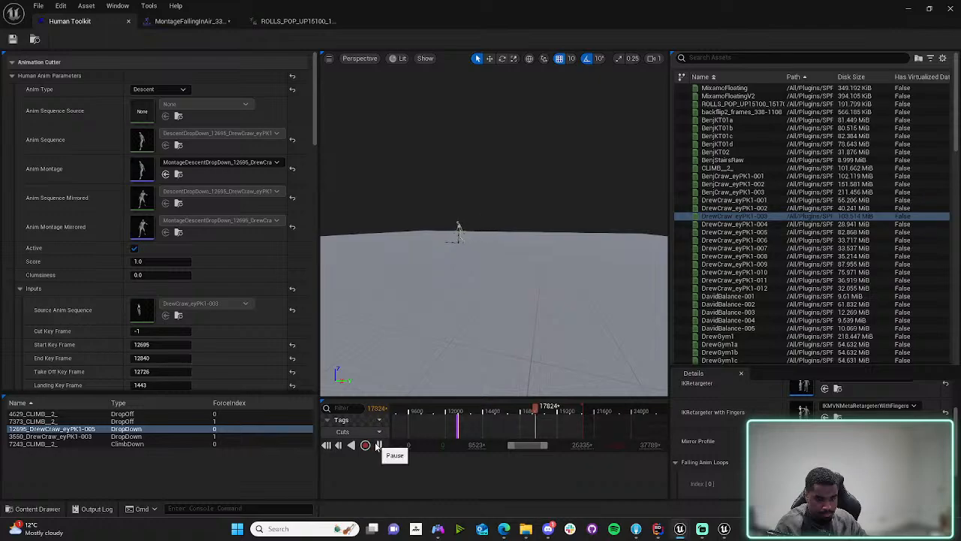
left_click(377, 445)
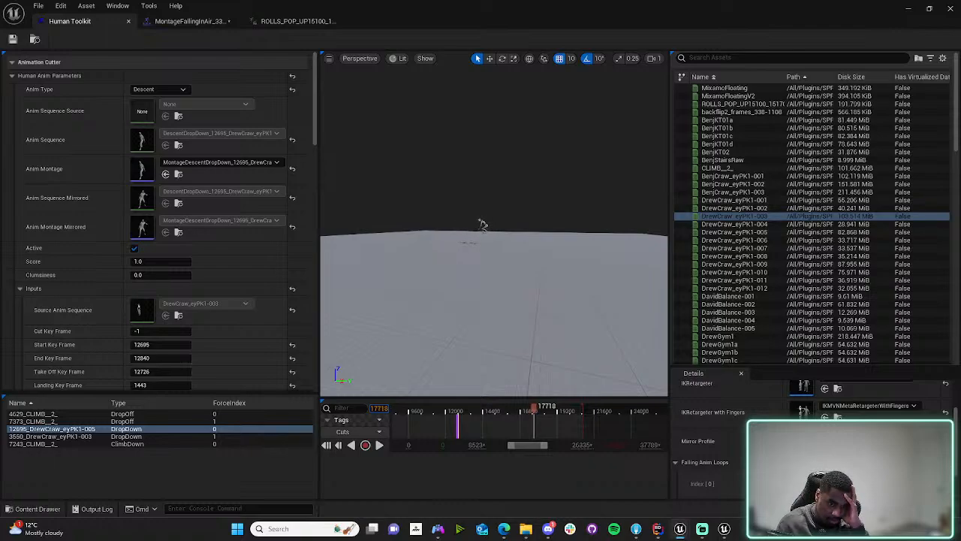
left_click_drag(379, 408, 393, 409)
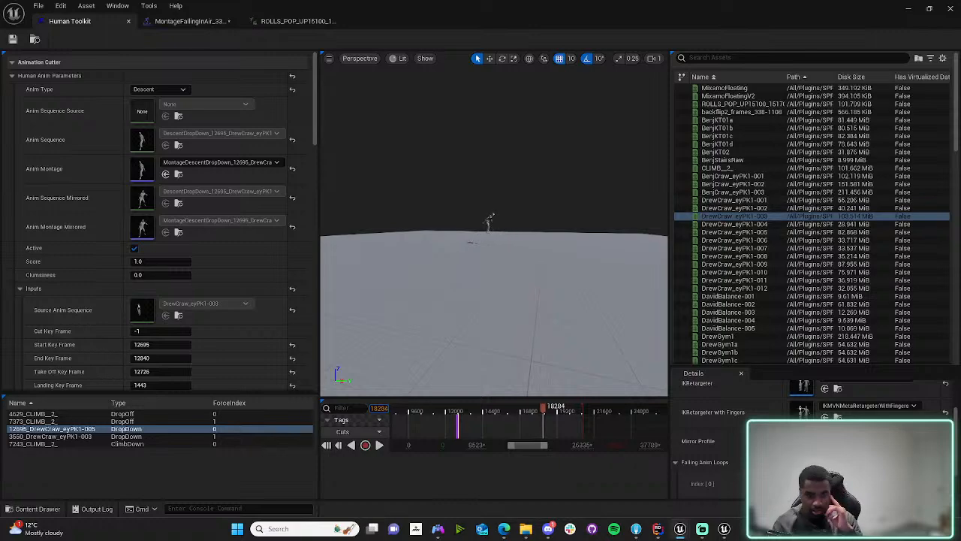
- Set the anim type to Falling and check the sub types available for it
left_click(159, 89)
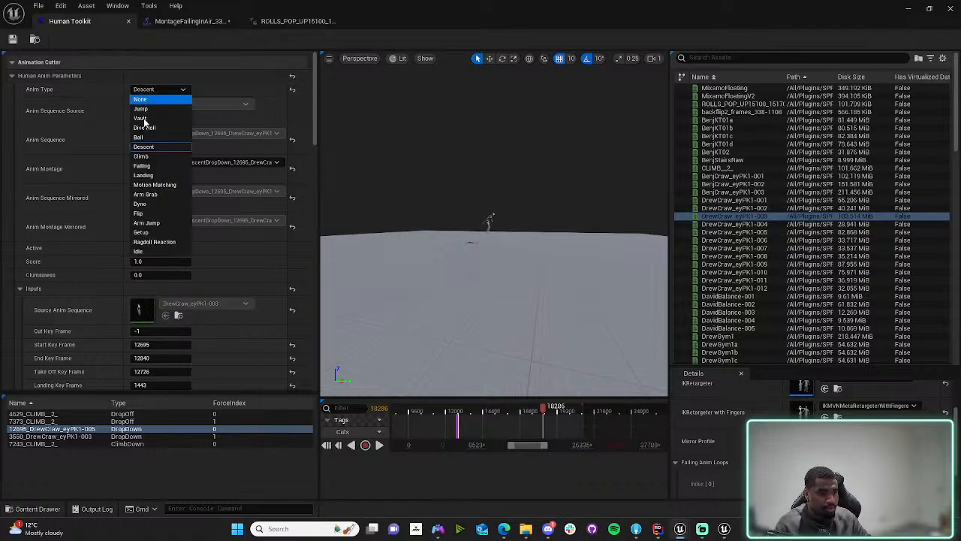
left_click(143, 165)
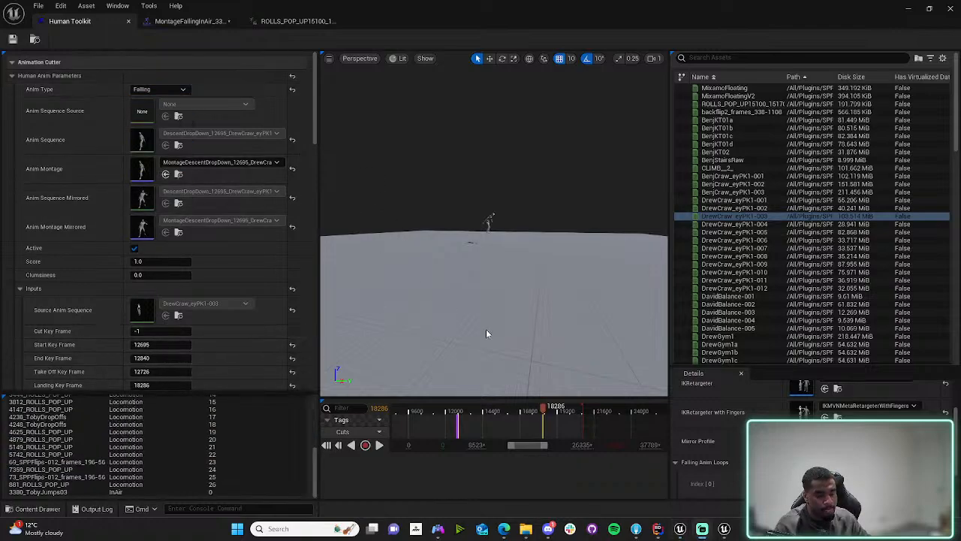
left_click_drag(315, 140, 314, 346)
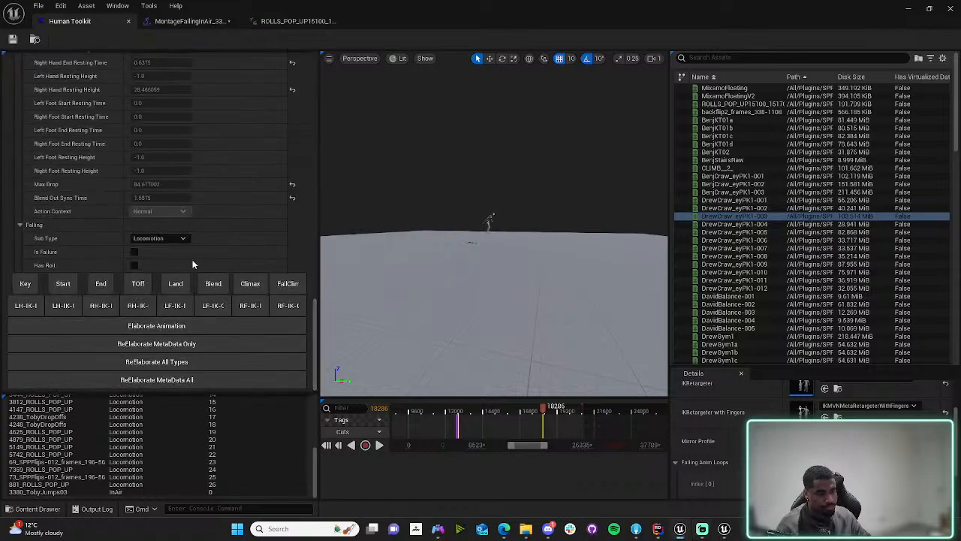
left_click(176, 238)
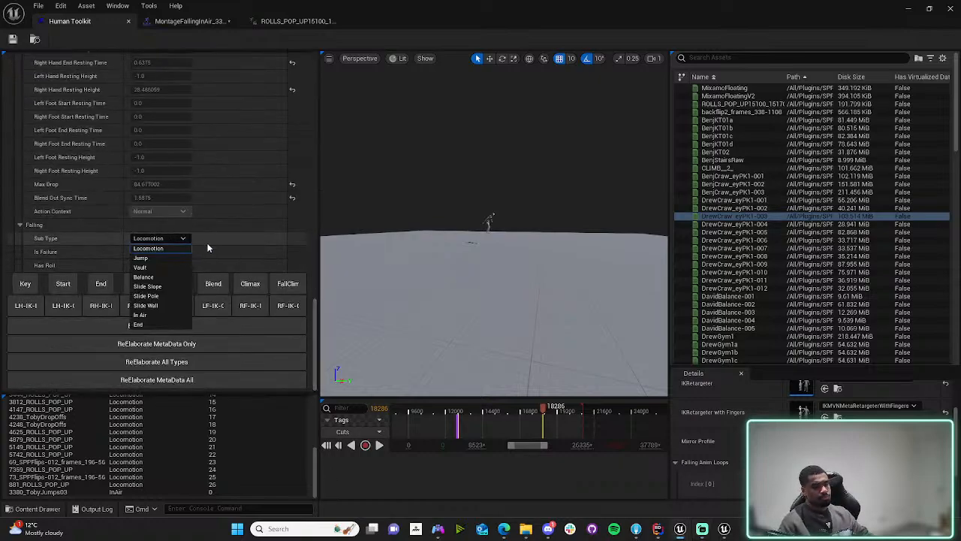
left_click(436, 346)
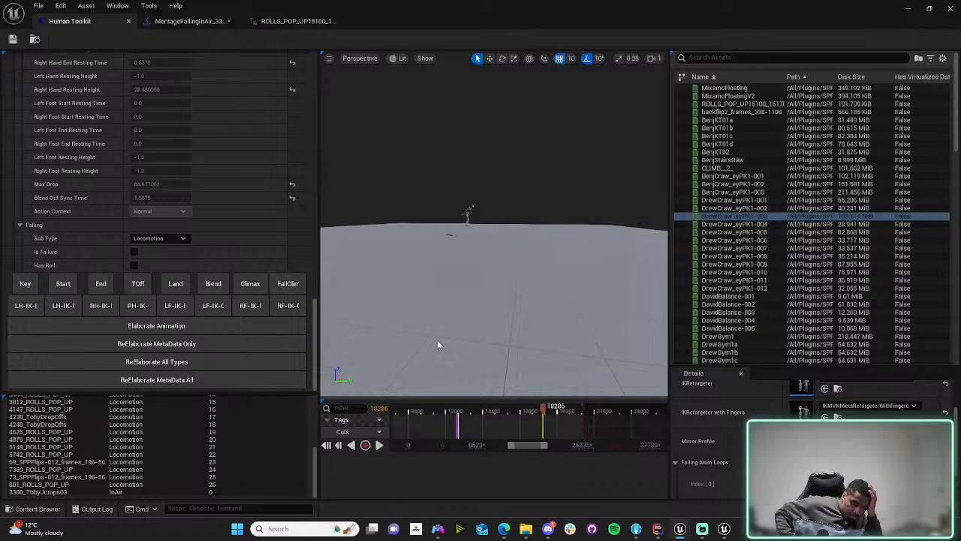
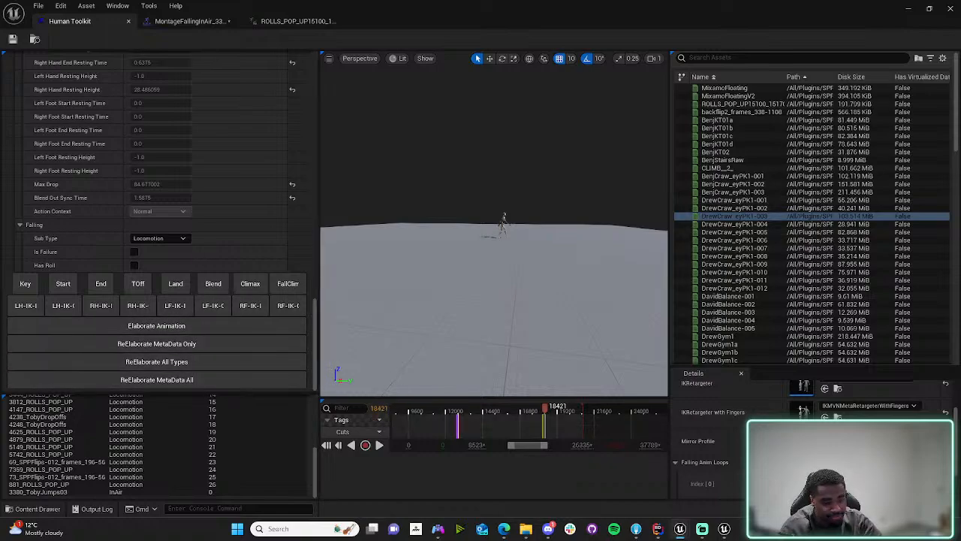
- Scrub back to about frame 18295 and examine the list of existing falling cuts and their types
left_click_drag(379, 408, 354, 408)
mouse_move(548, 529)
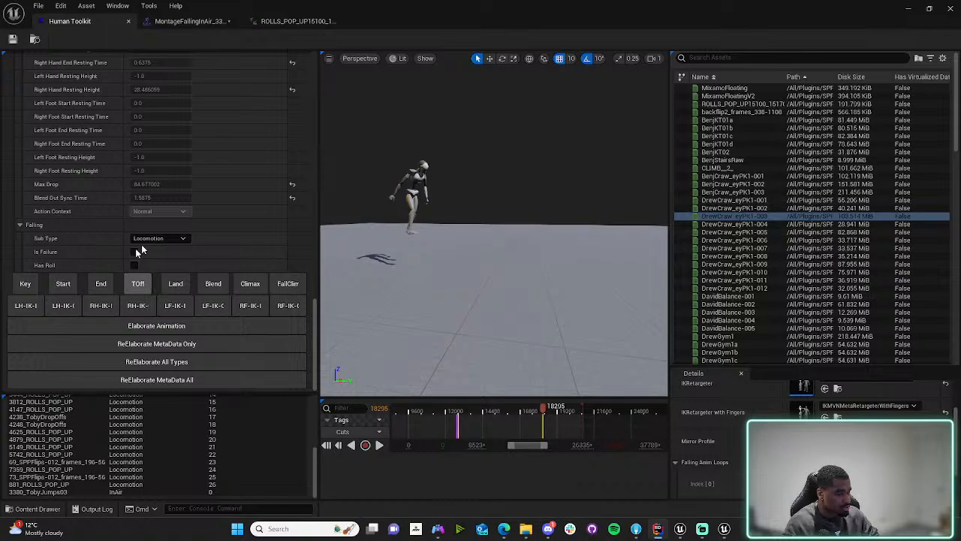
scroll(139, 447, "up", 2)
scroll(140, 443, "up", 6)
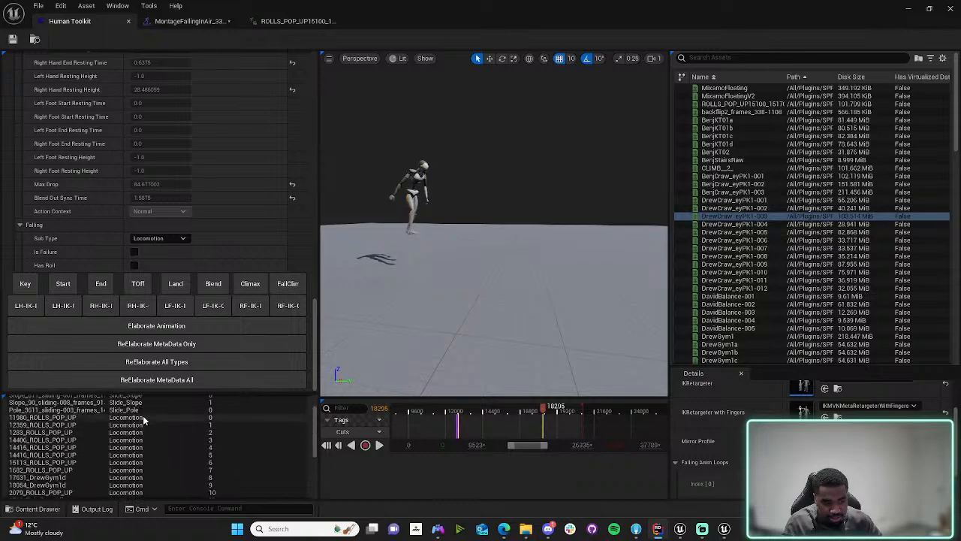
scroll(162, 444, "down", 7)
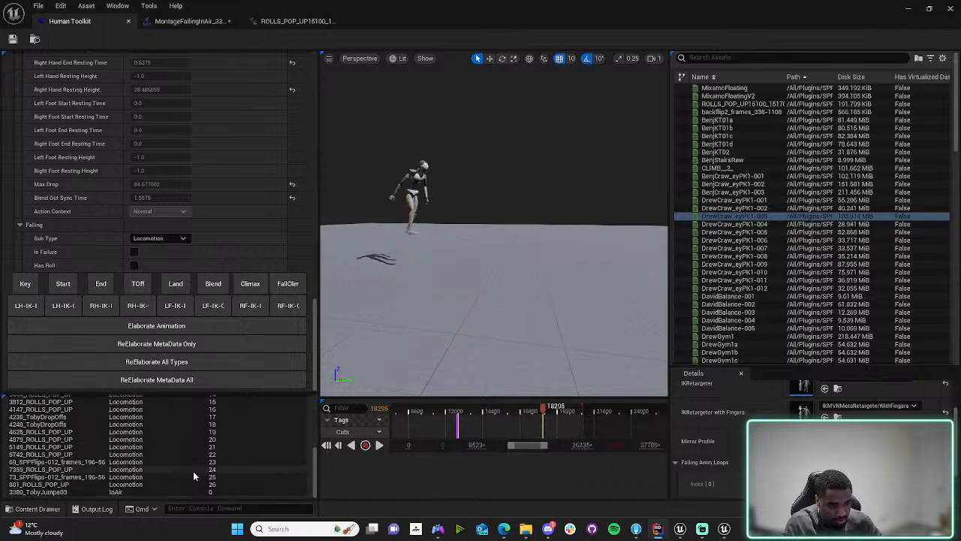
scroll(193, 471, "up", 6)
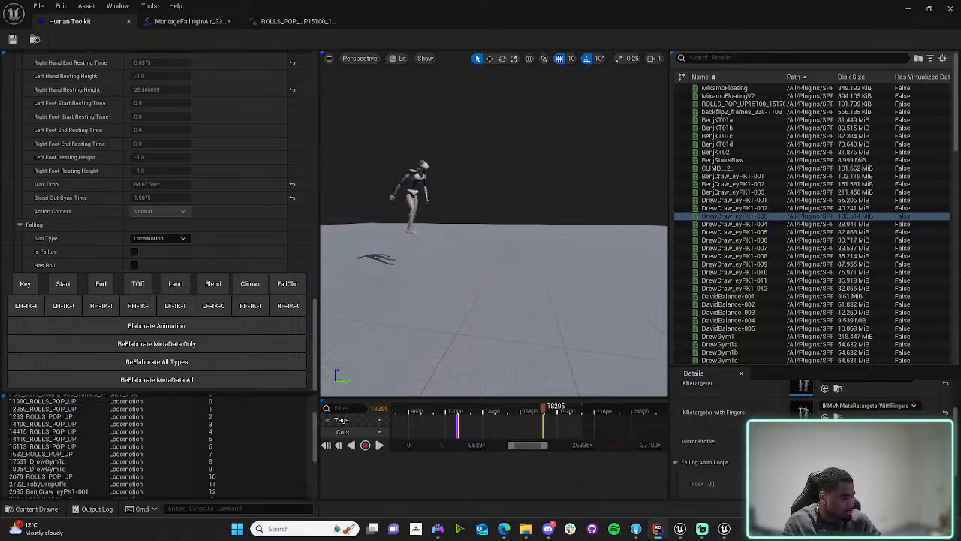
scroll(117, 428, "up", 3)
scroll(117, 428, "down", 9)
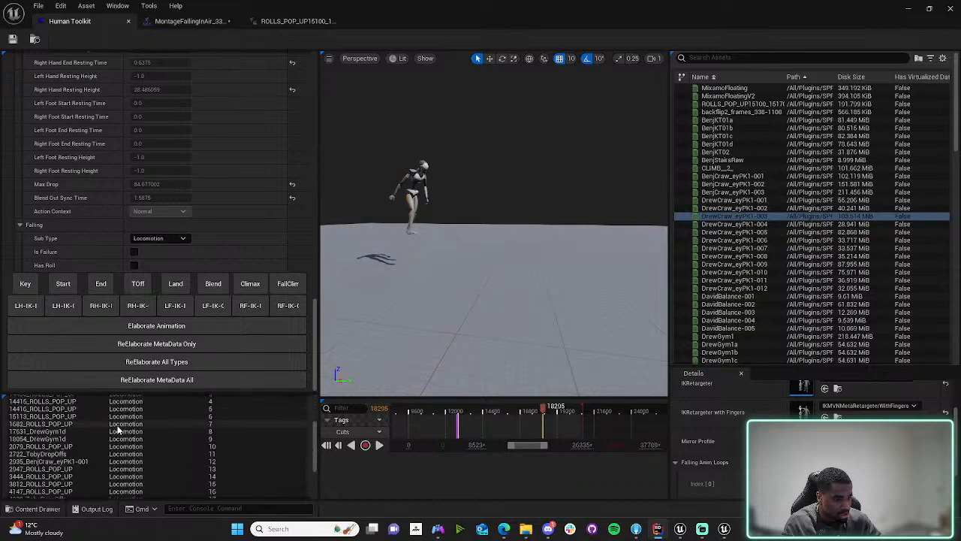
scroll(118, 429, "up", 6)
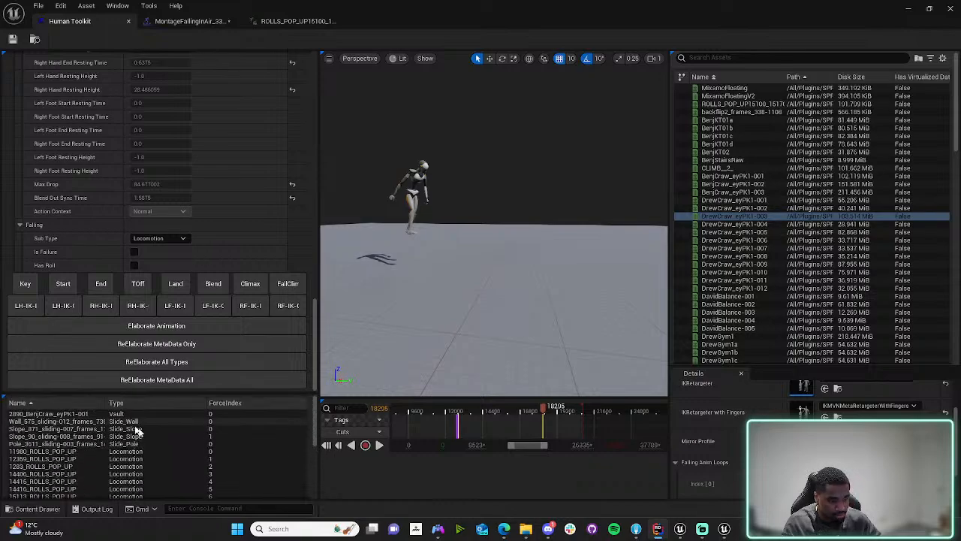
- Set the falling sub type to Balance
left_click(159, 238)
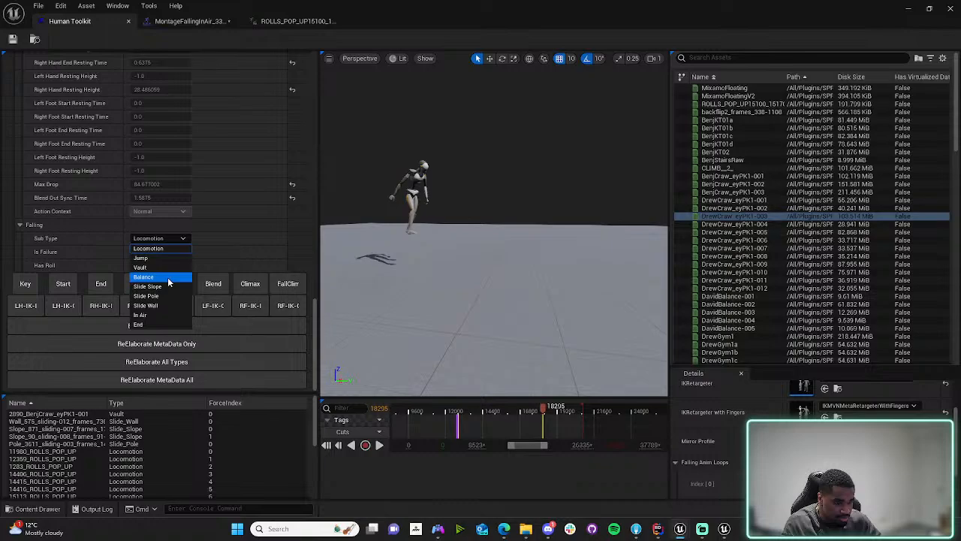
left_click(169, 277)
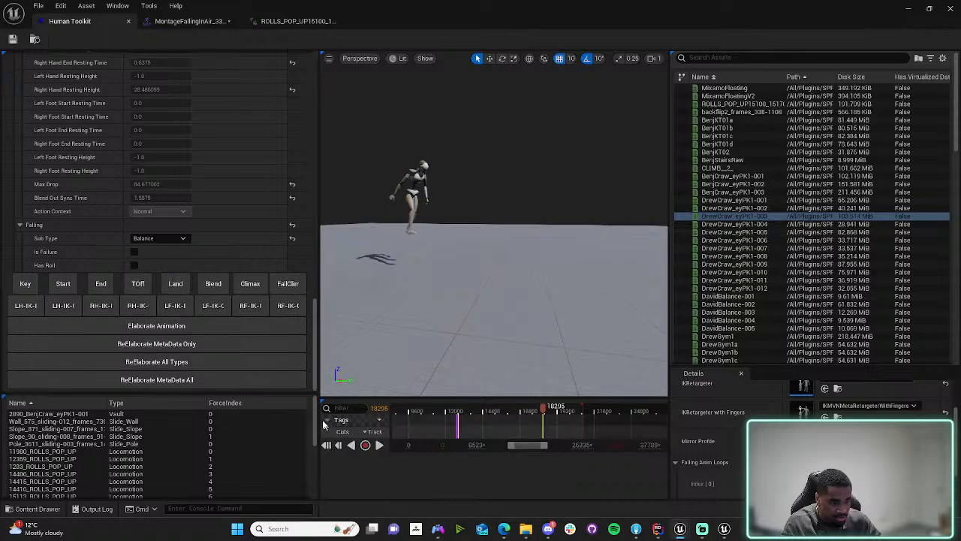
left_click_drag(315, 422, 307, 253)
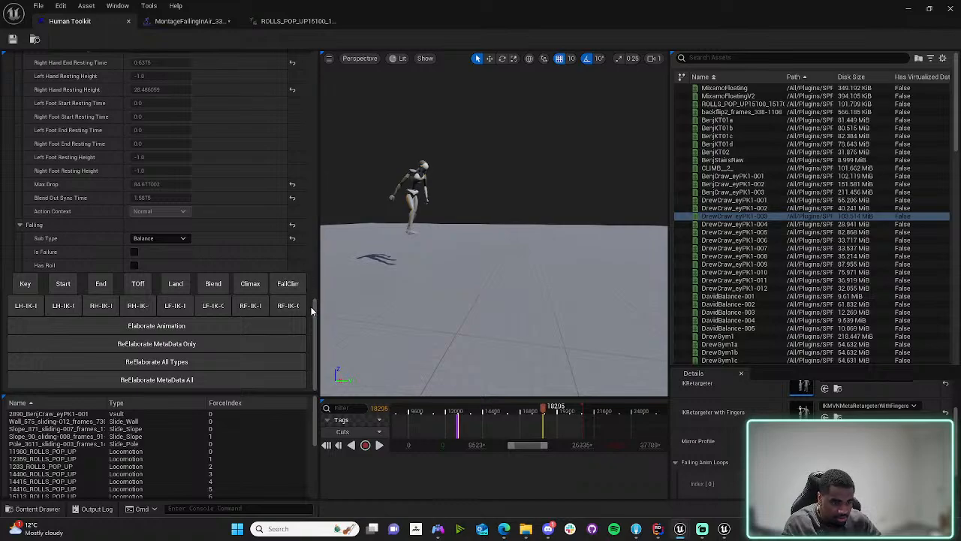
- Reset the start, end, take-off, landing, blend-out and climax key frames to their default of -1
left_click_drag(314, 311, 298, 85)
scroll(298, 85, "down", 3)
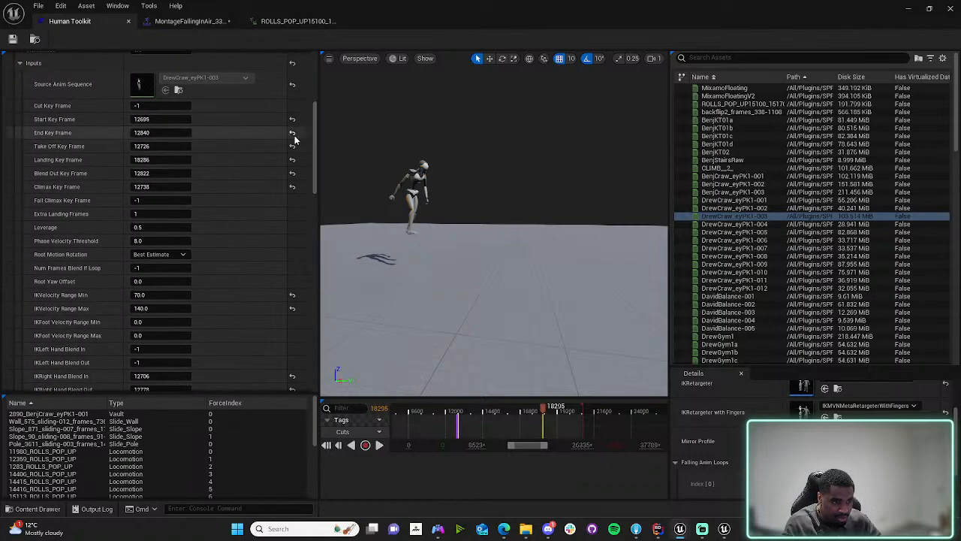
left_click(292, 119)
left_click(292, 132)
left_click(293, 145)
left_click(292, 160)
left_click(292, 173)
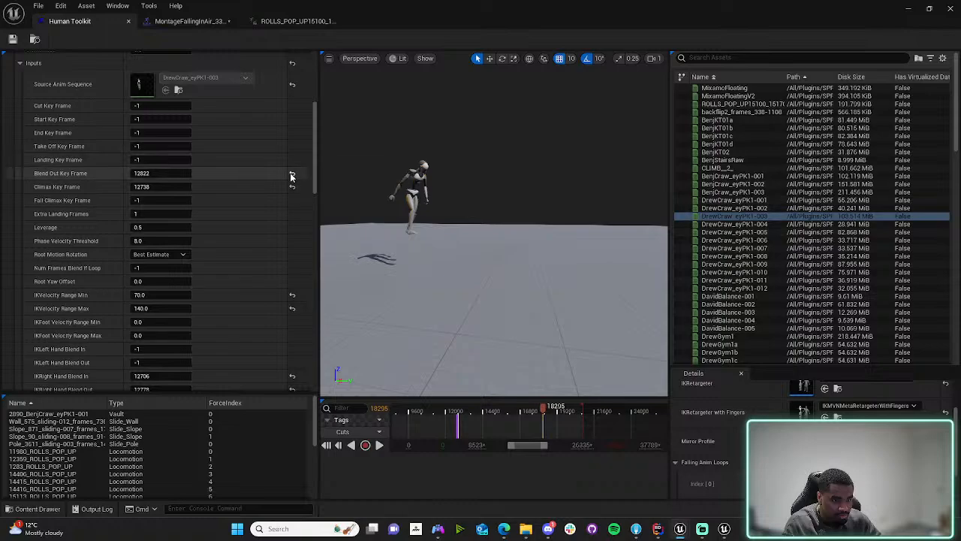
left_click(292, 187)
- Reset the right-hand IK blend-in and blend-out frames to -1 and check the remaining input parameters
scroll(285, 344, "down", 1)
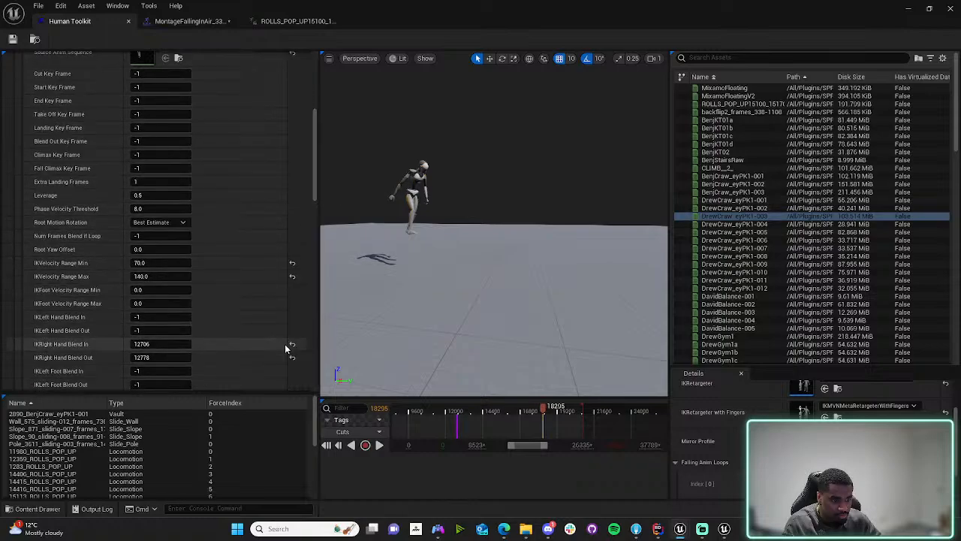
left_click(292, 343)
left_click(292, 358)
scroll(308, 225, "down", 4)
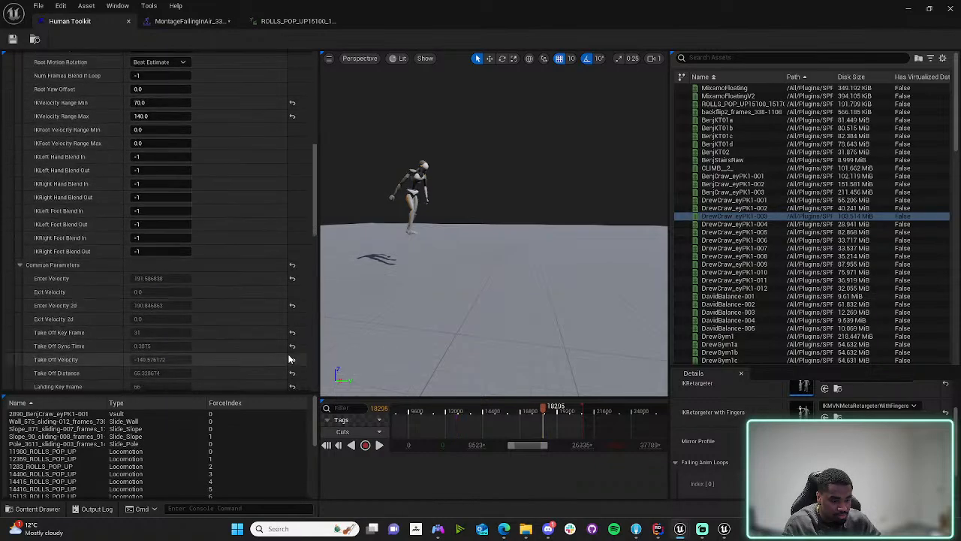
scroll(315, 188, "up", 2)
scroll(318, 134, "up", 10)
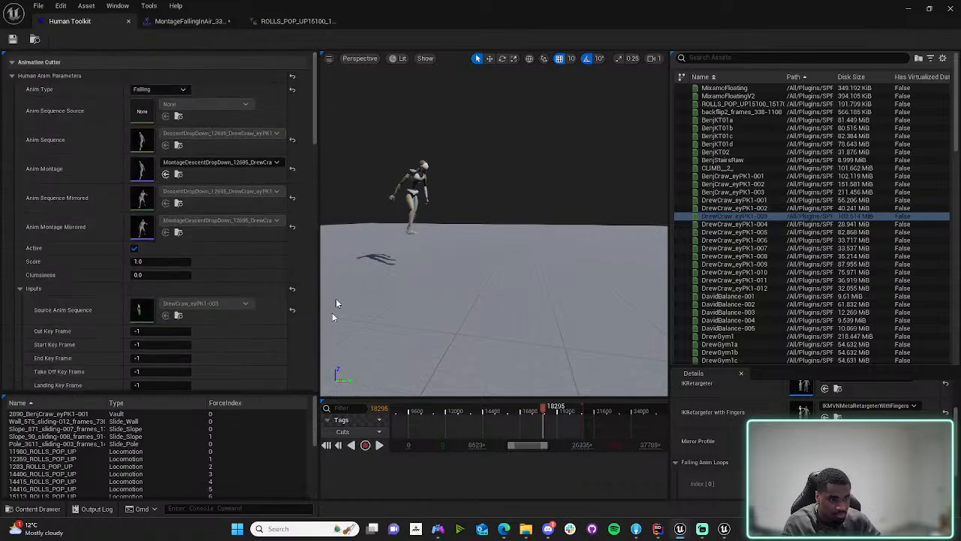
- Mark frame 18312 as the start and frame 18412 as the end of the falling balance cut
mouse_move(381, 409)
left_mouse_down()
mouse_move(406, 410)
mouse_move(390, 410)
left_mouse_up()
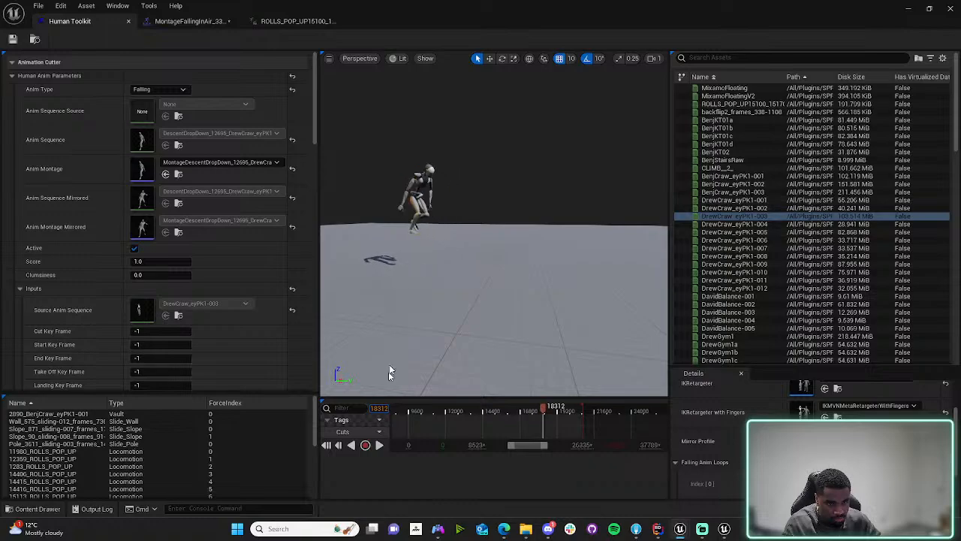
scroll(298, 378, "down", 4)
scroll(298, 378, "down", 10)
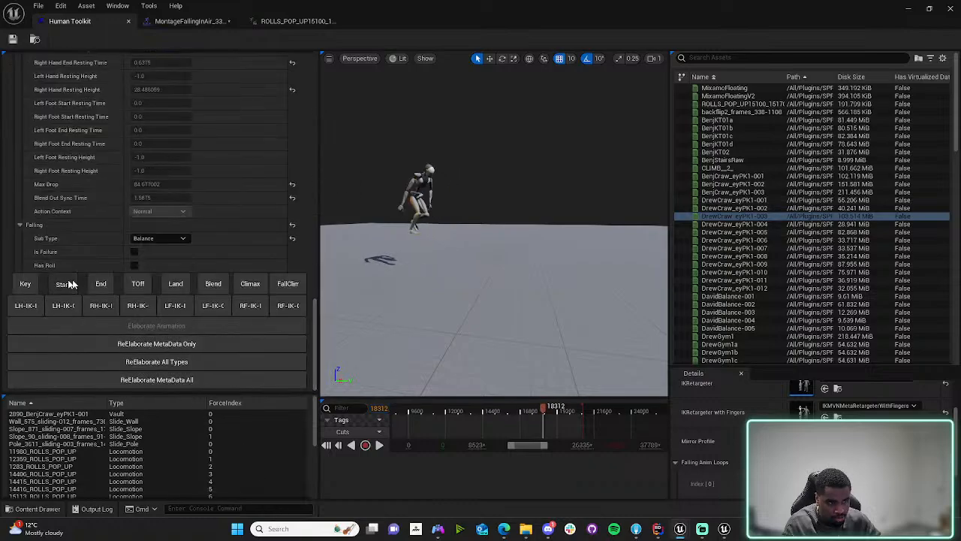
left_click_drag(379, 408, 415, 409)
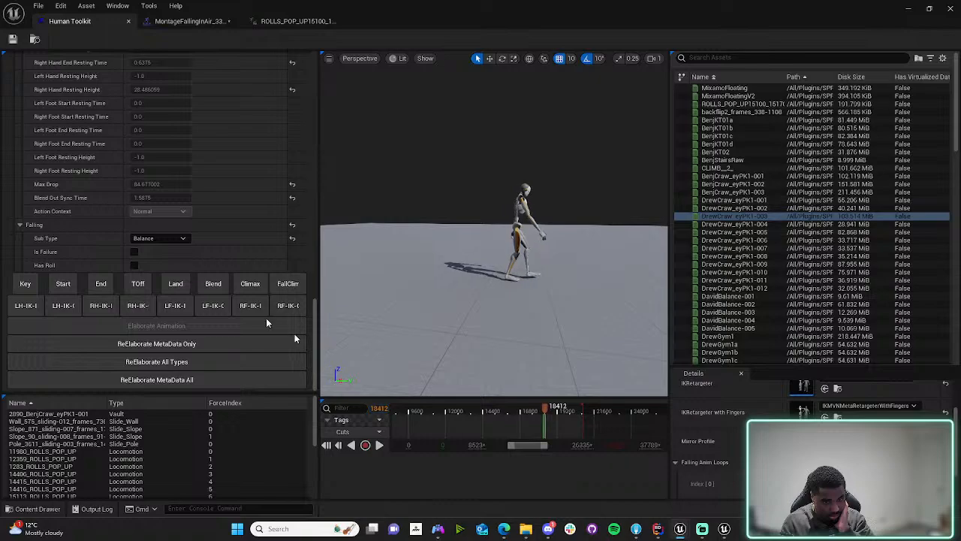
left_click(104, 285)
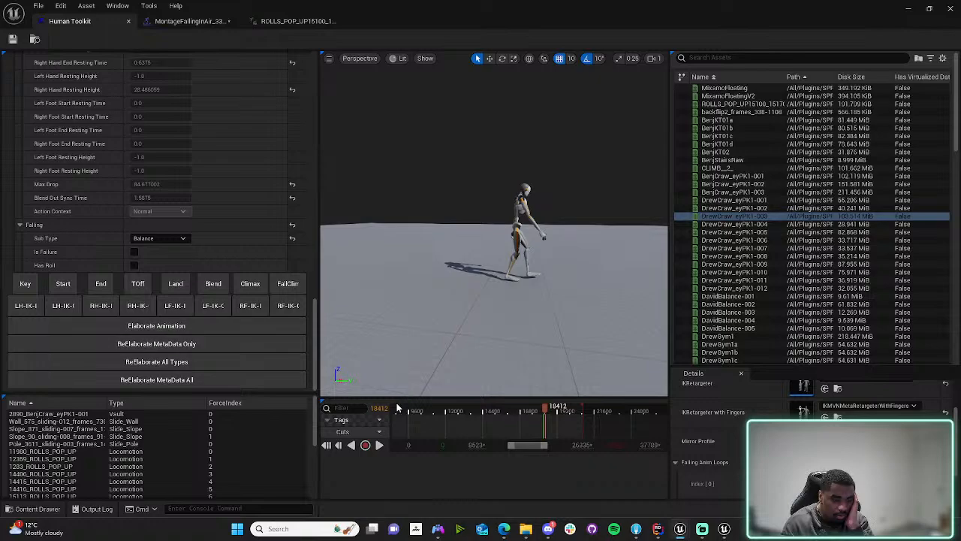
- Mark the take-off at frame 18353 and the landing a few frames on, and elaborate the animation
left_click_drag(387, 408, 345, 408)
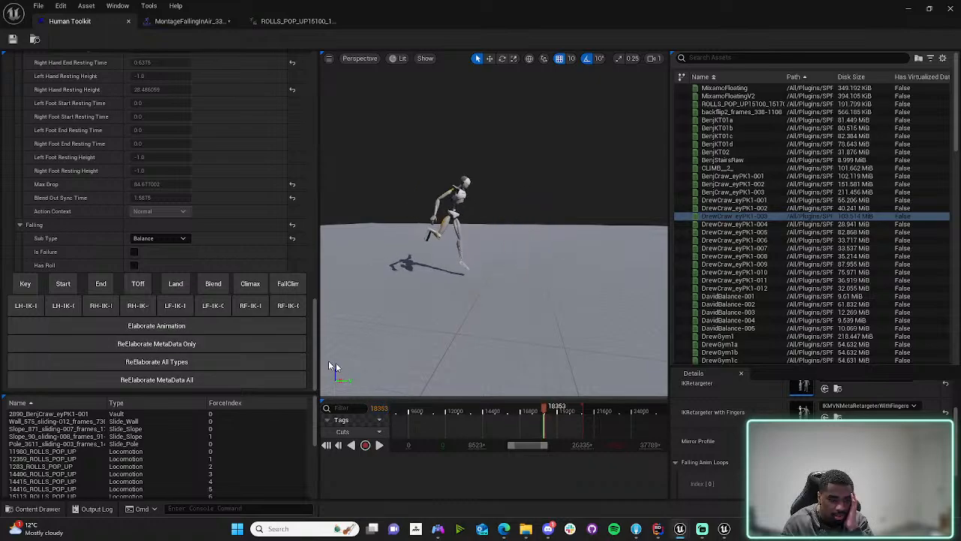
left_click(139, 286)
mouse_move(373, 408)
left_mouse_down()
mouse_move(386, 408)
mouse_move(365, 408)
mouse_move(374, 408)
left_mouse_up()
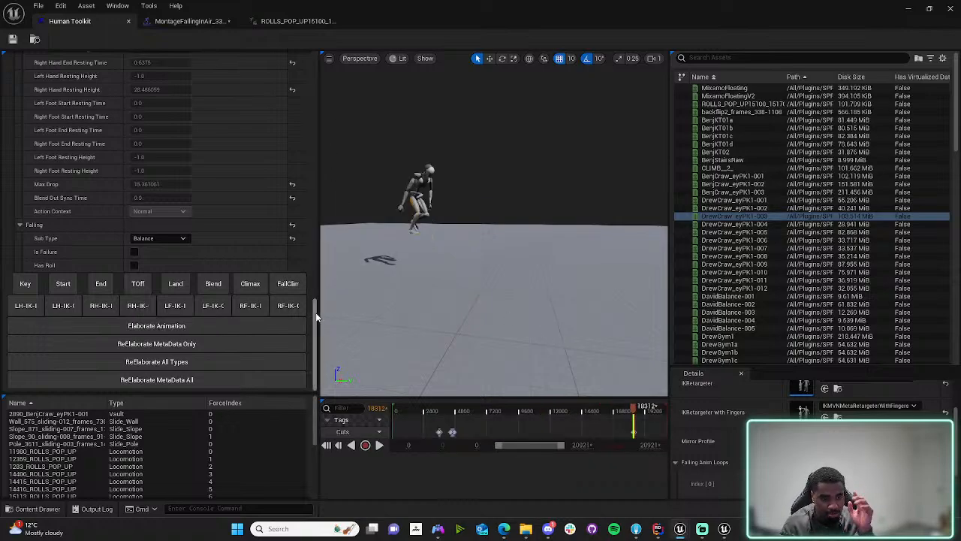
- Open the newly cut falling balance anim sequence and examine its curve tracks in an enlarged timeline
left_click_drag(315, 317, 307, 4)
double_click(139, 139)
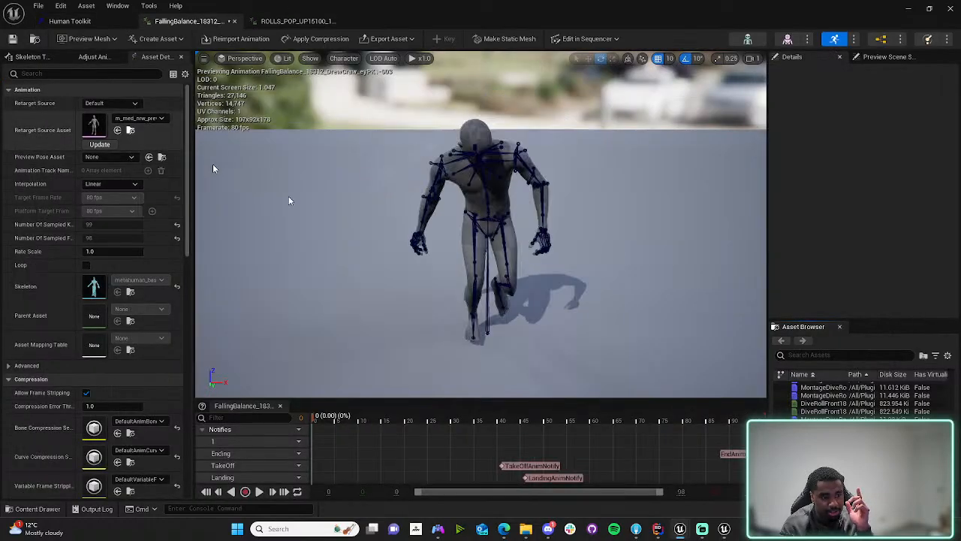
scroll(283, 473, "down", 10)
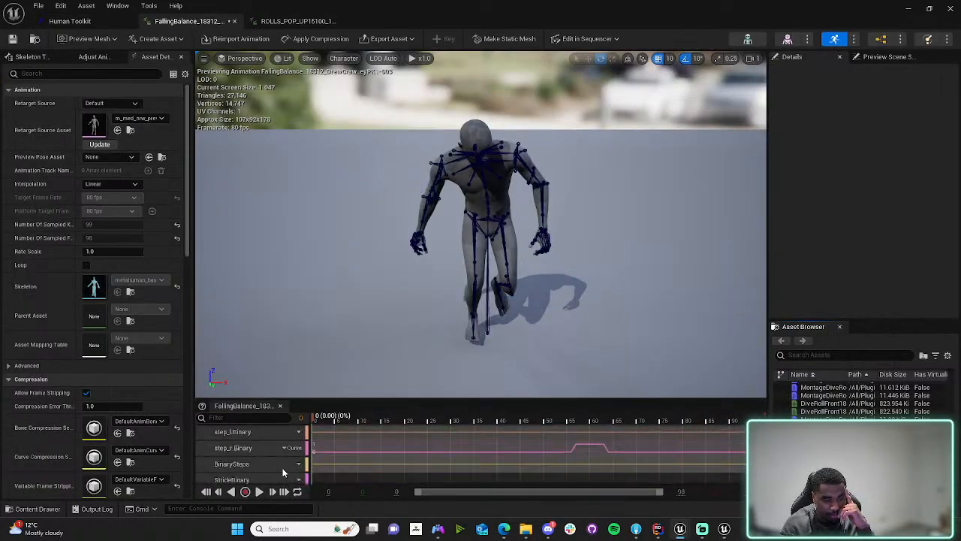
left_click_drag(413, 365, 412, 308)
scroll(421, 321, "down", 5)
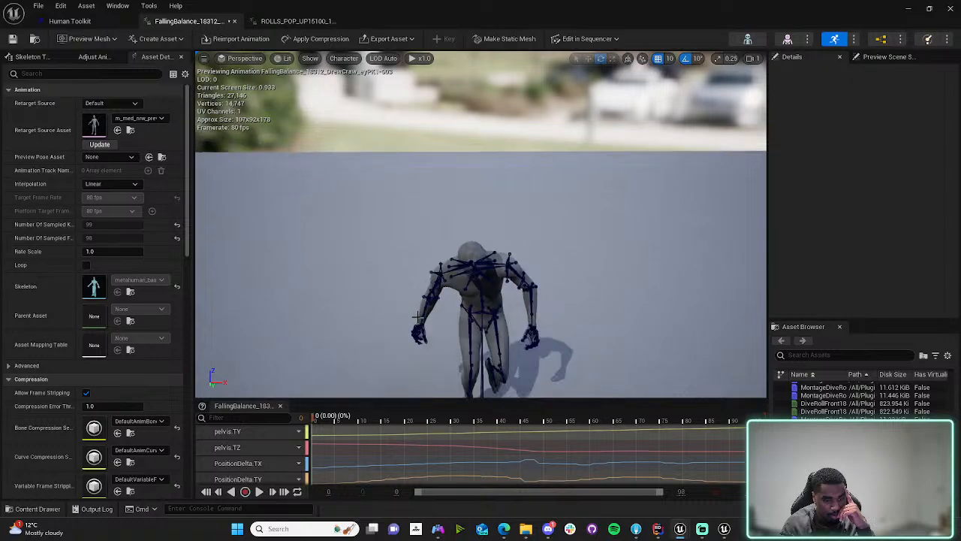
left_click_drag(427, 392, 427, 253)
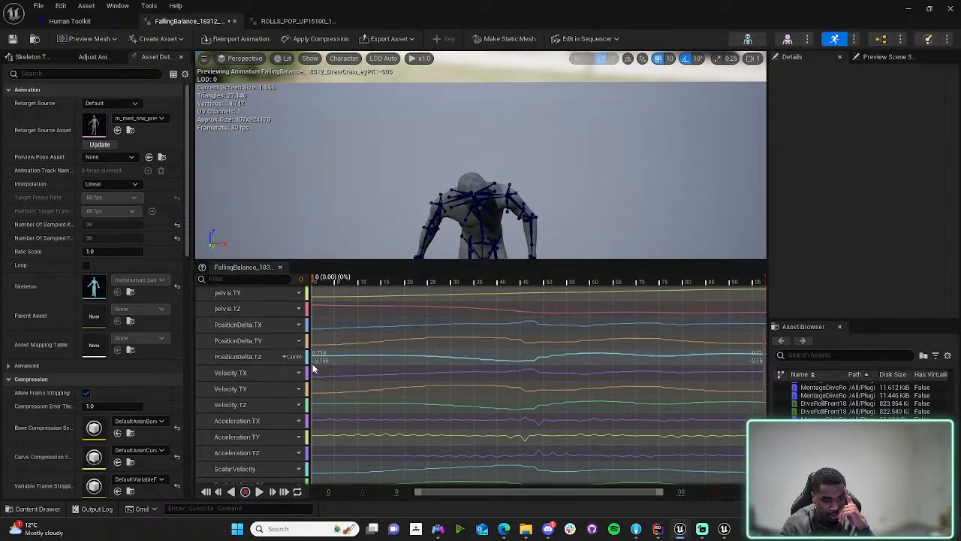
scroll(358, 353, "down", 3)
scroll(391, 386, "down", 5)
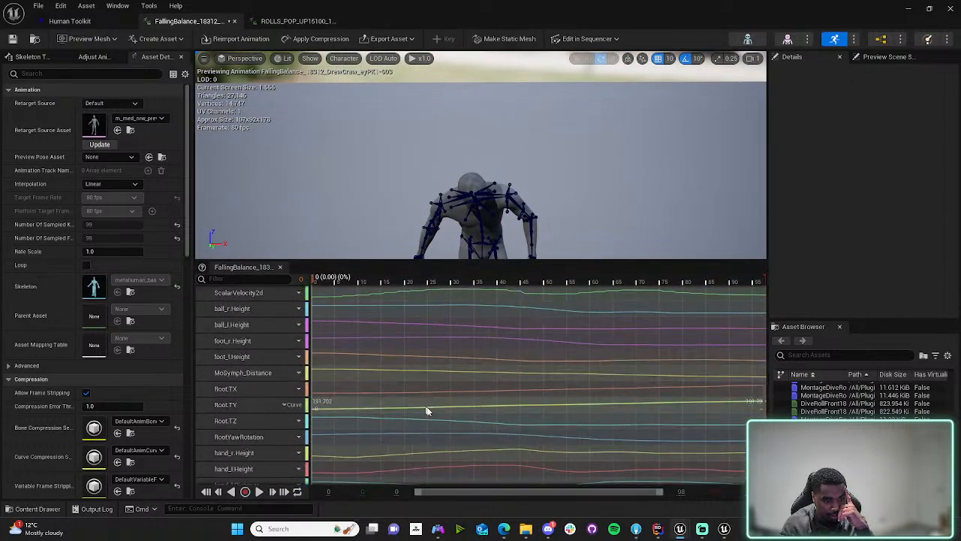
- Open the falling balance sequence's Root.TZ curve and scrub the animation through to frame 98
double_click(519, 378)
scroll(535, 426, "down", 3)
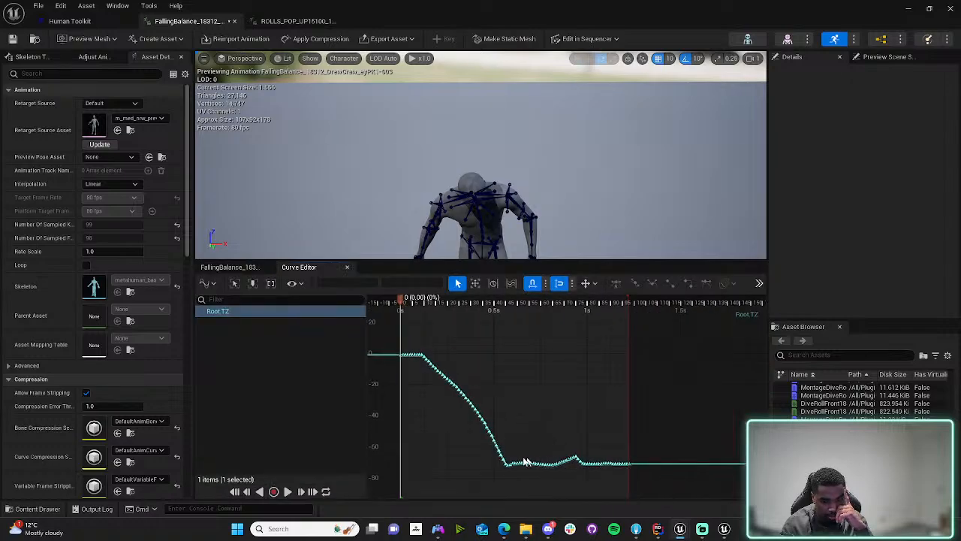
mouse_move(567, 217)
left_mouse_down()
mouse_move(568, 225)
mouse_move(553, 218)
left_mouse_up()
left_click_drag(430, 301, 639, 314)
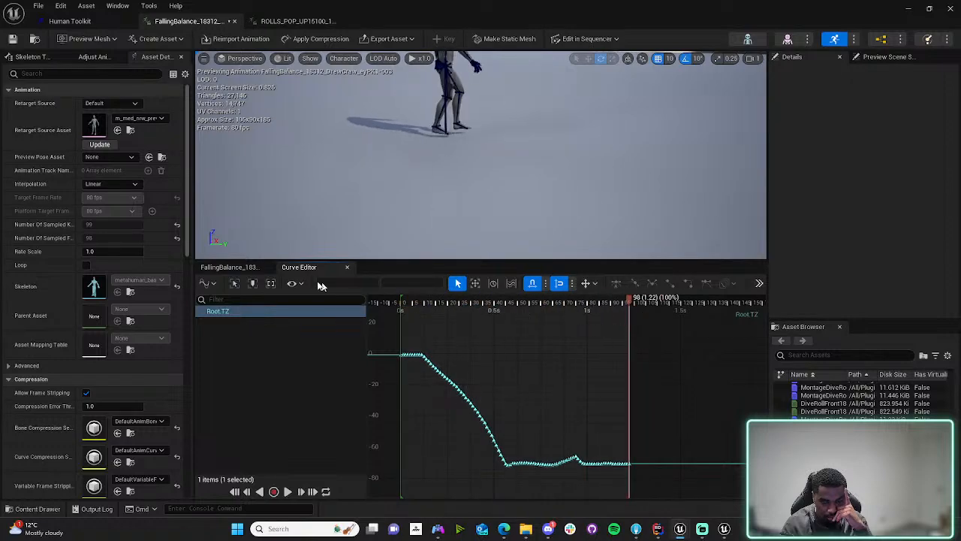
left_click(232, 266)
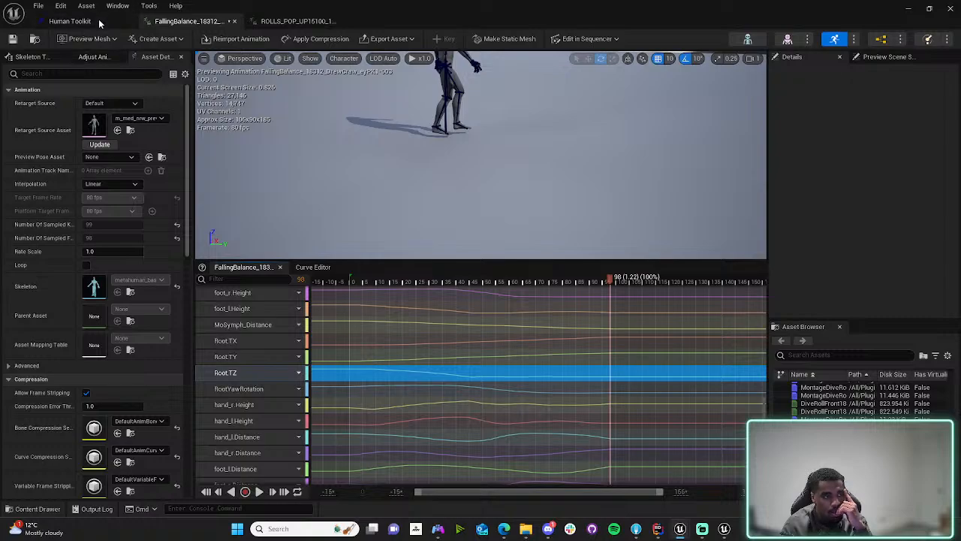
- Examine the cut's Common Parameters in the Human Toolkit, from velocities and take-off through jump climax to hand and foot resting values
left_click(70, 21)
scroll(202, 194, "down", 5)
scroll(194, 199, "down", 10)
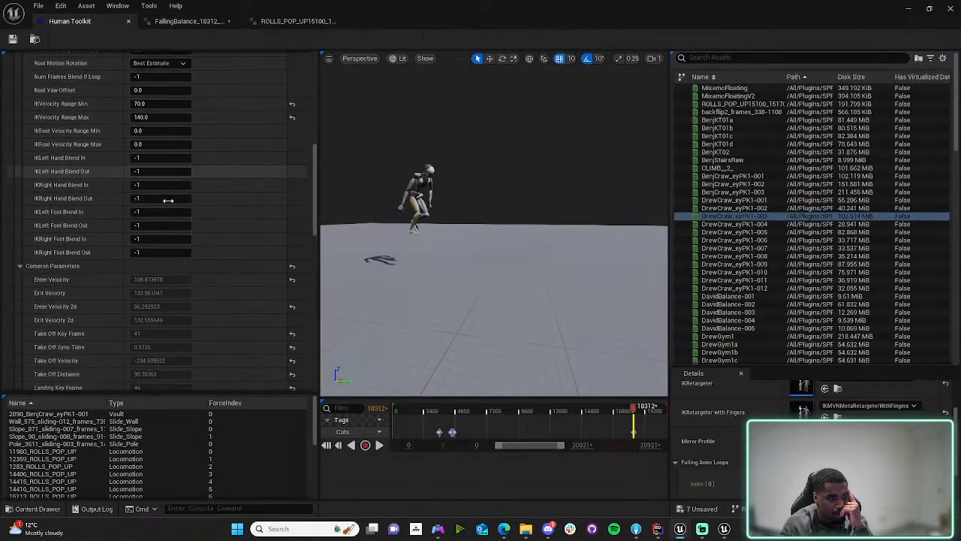
scroll(150, 275, "down", 2)
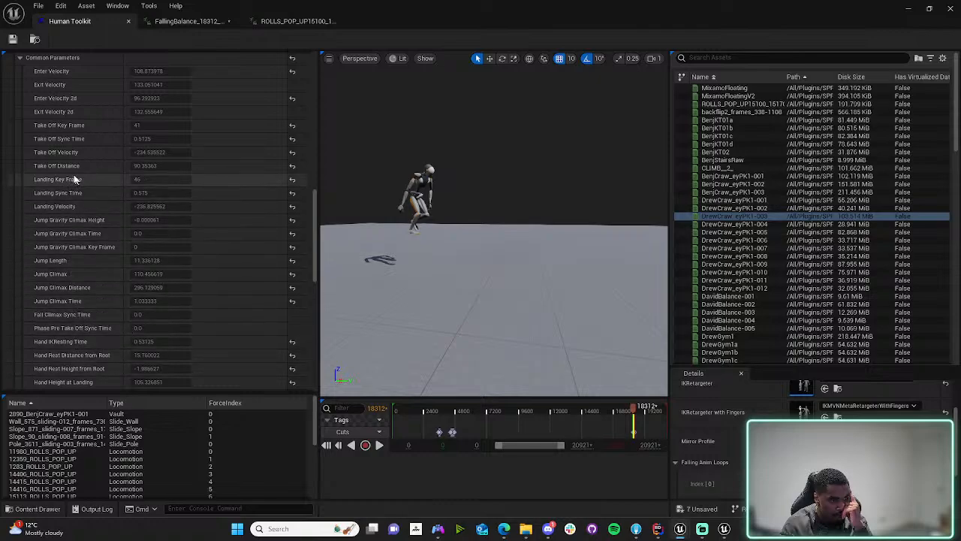
scroll(72, 124, "down", 4)
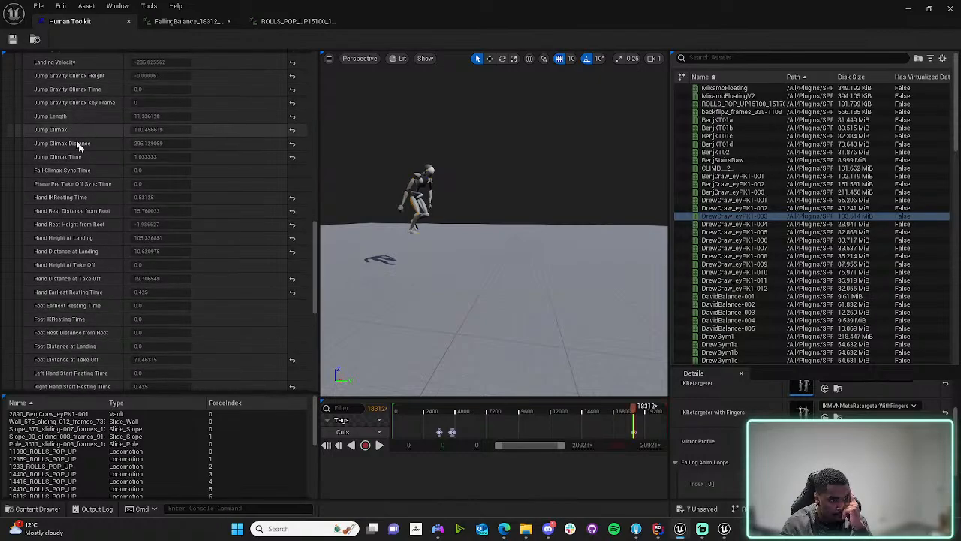
scroll(75, 184, "down", 4)
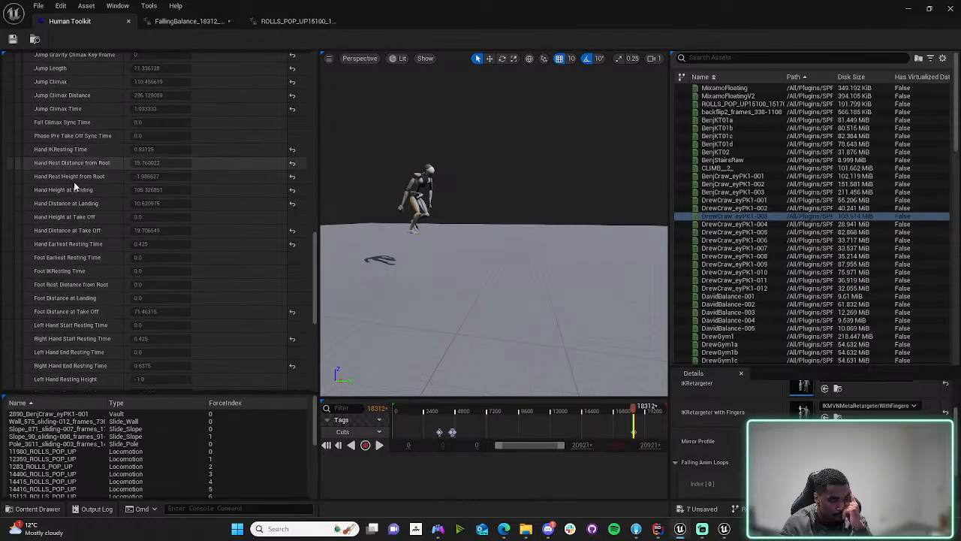
scroll(74, 188, "down", 2)
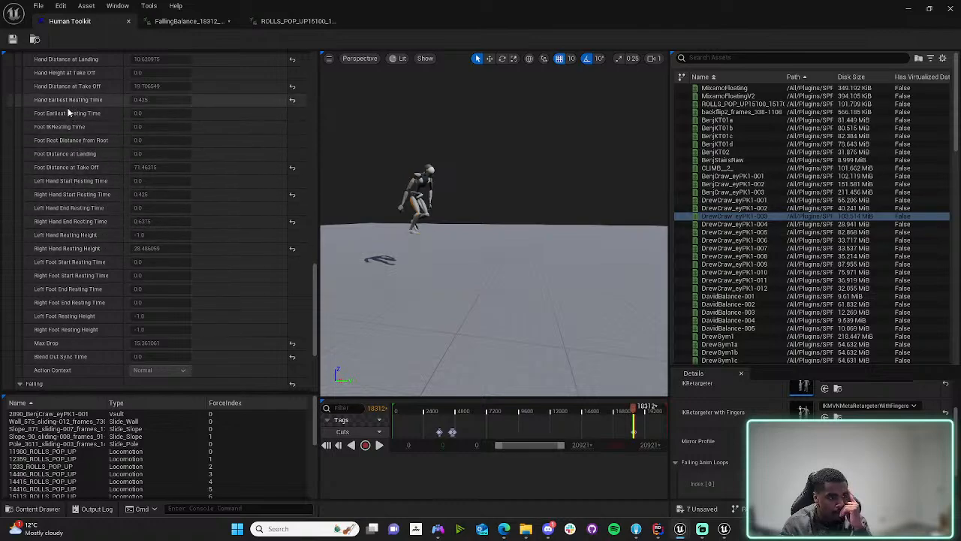
scroll(83, 338, "up", 3)
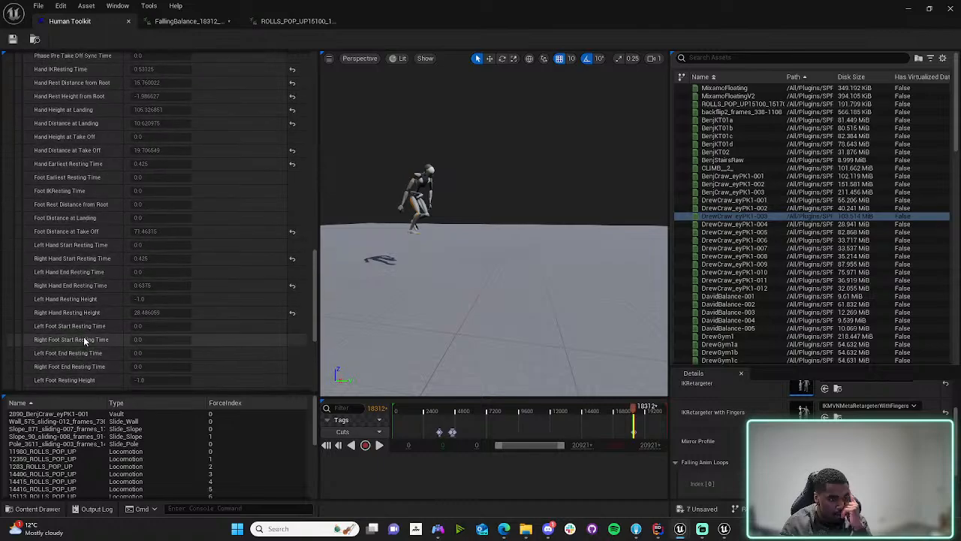
scroll(83, 335, "up", 3)
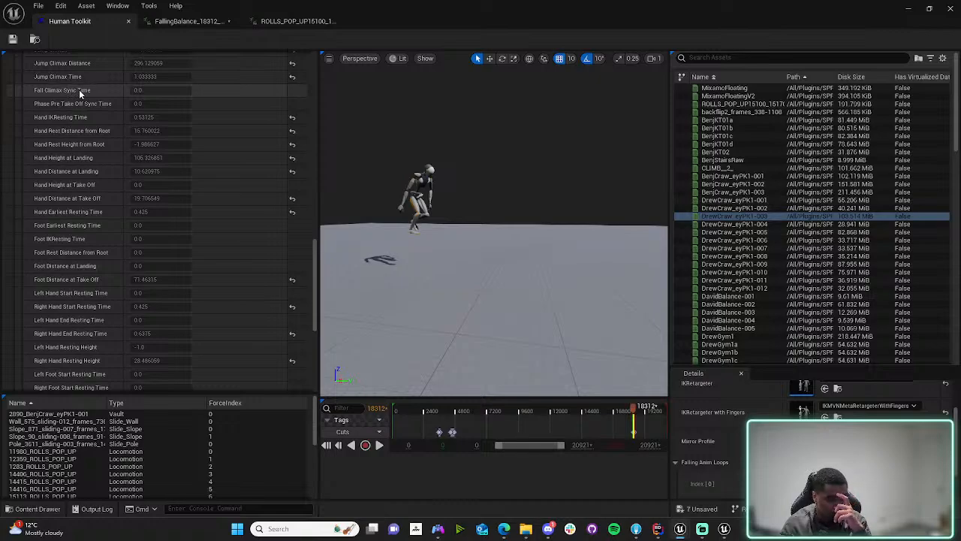
scroll(80, 94, "up", 1)
scroll(80, 94, "up", 1)
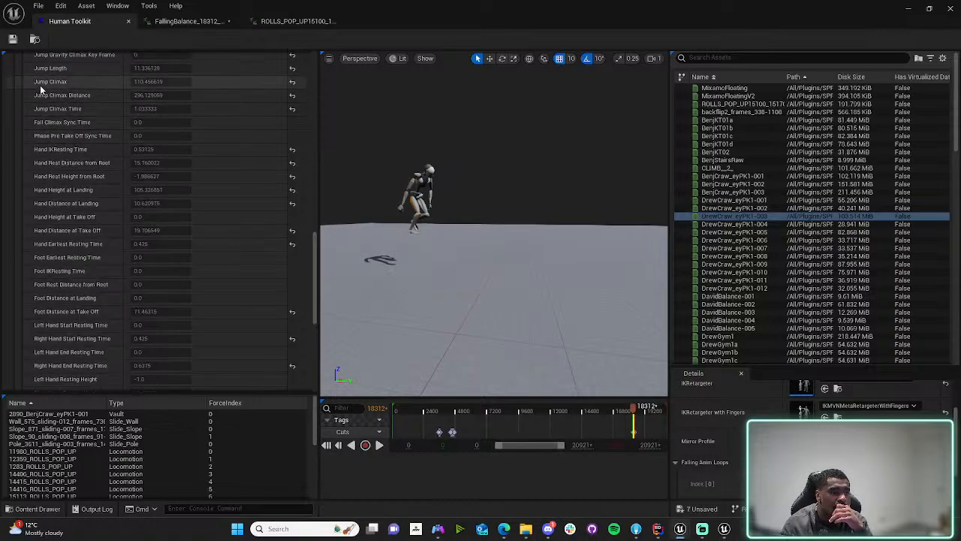
- Recheck the end of the falling balance sequence's Root.TZ curve against the cut's parameters in the Human Toolkit
left_click(202, 23)
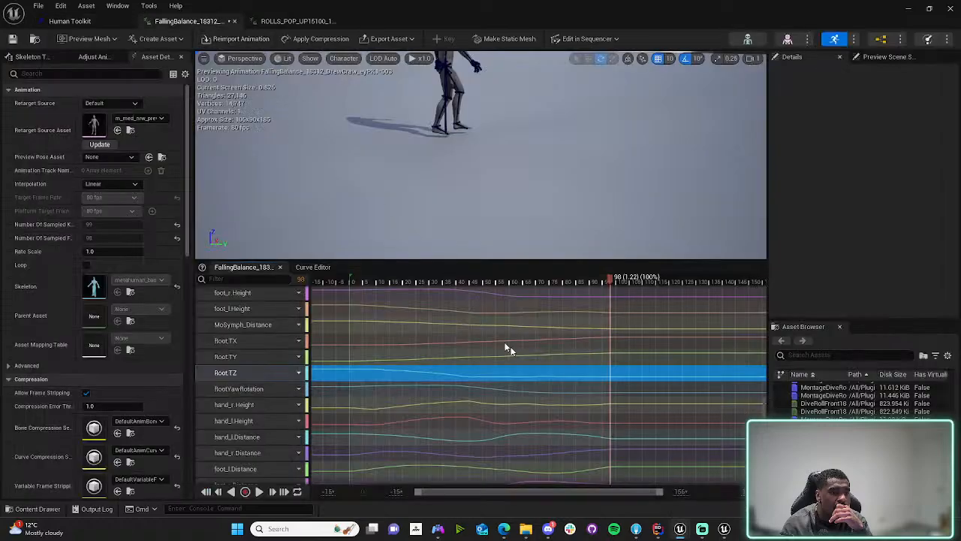
double_click(523, 378)
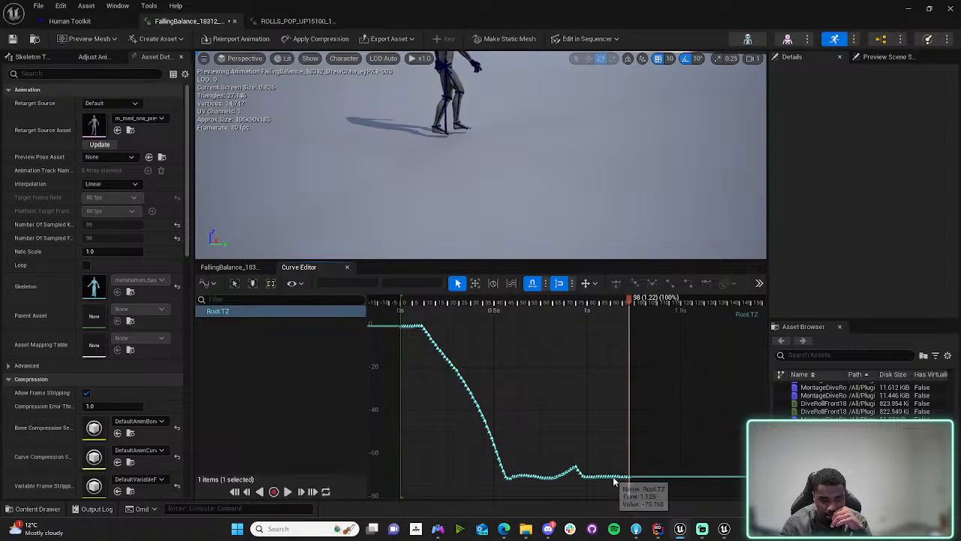
left_click(69, 21)
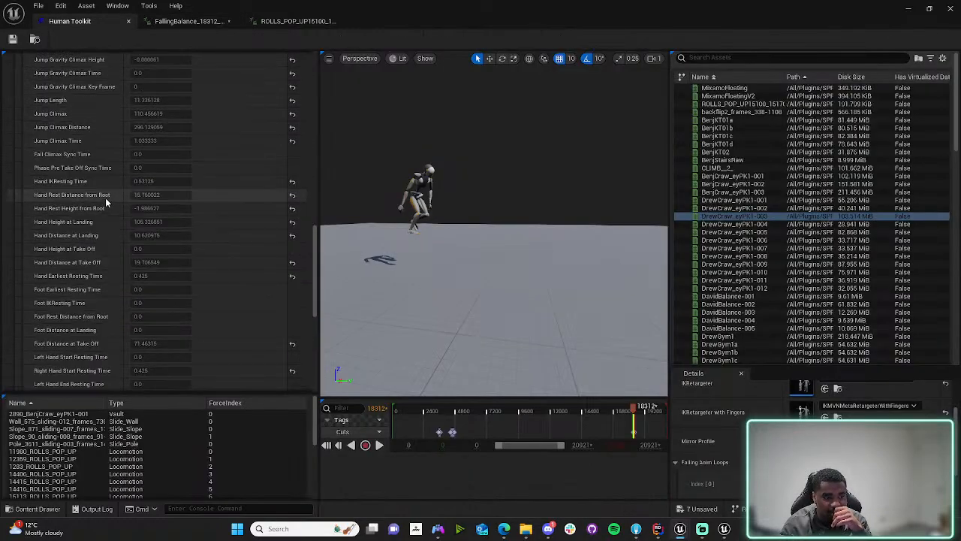
scroll(105, 199, "up", 6)
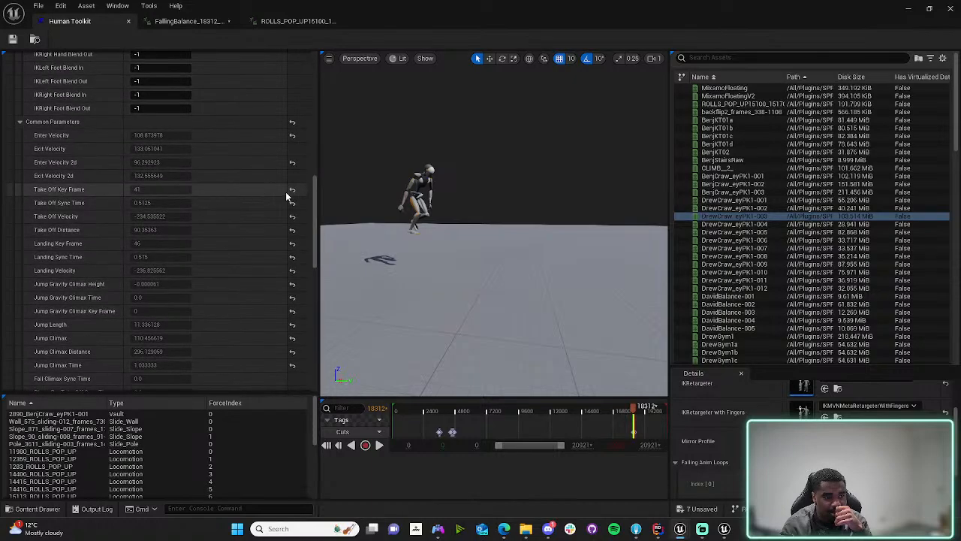
scroll(314, 200, "up", 8)
scroll(269, 67, "up", 6)
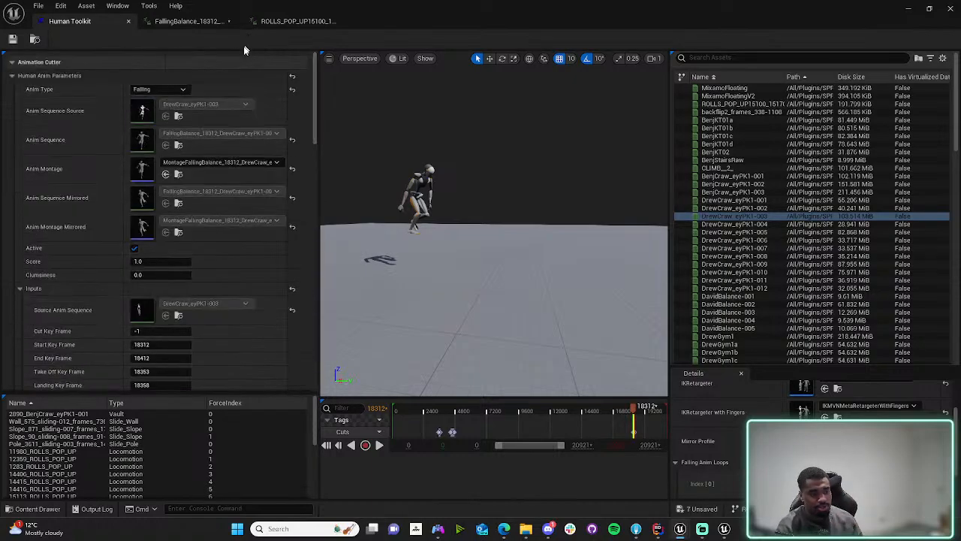
- Return to the falling balance sequence and scrub its preview back to frame 0
left_click(183, 21)
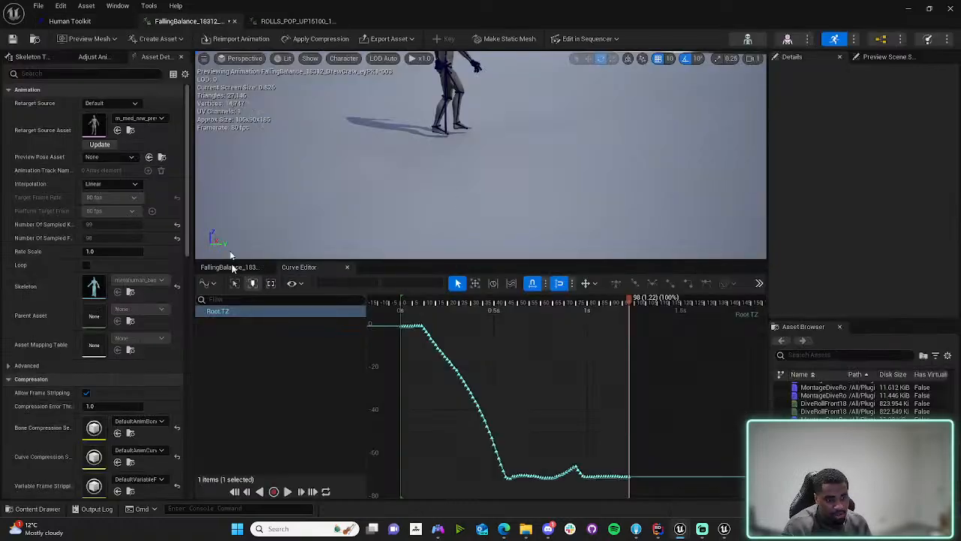
left_click(70, 21)
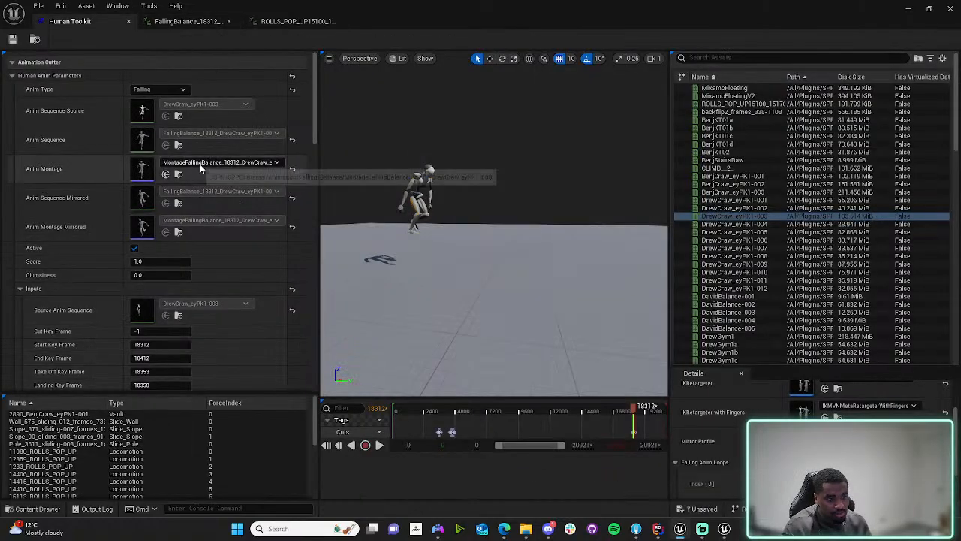
left_click(190, 21)
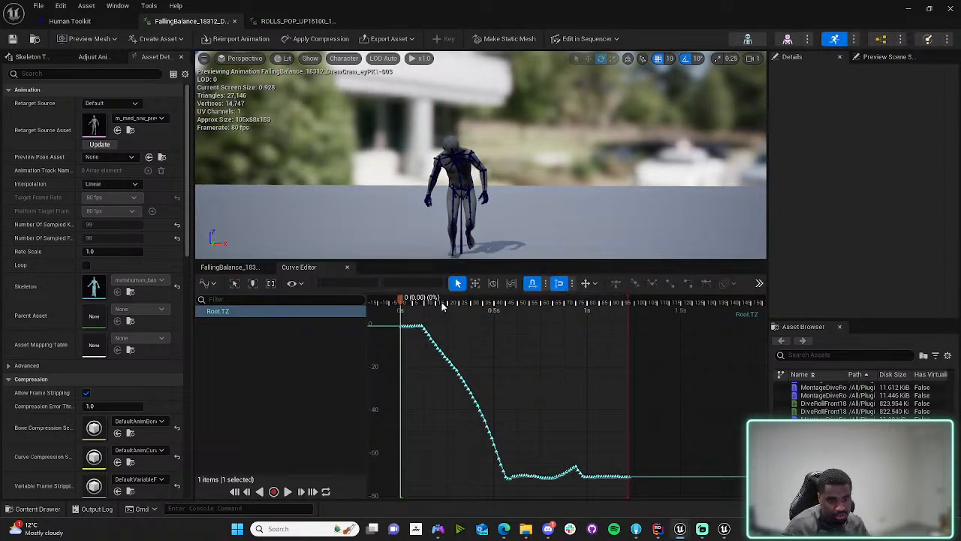
left_click_drag(443, 307, 203, 226)
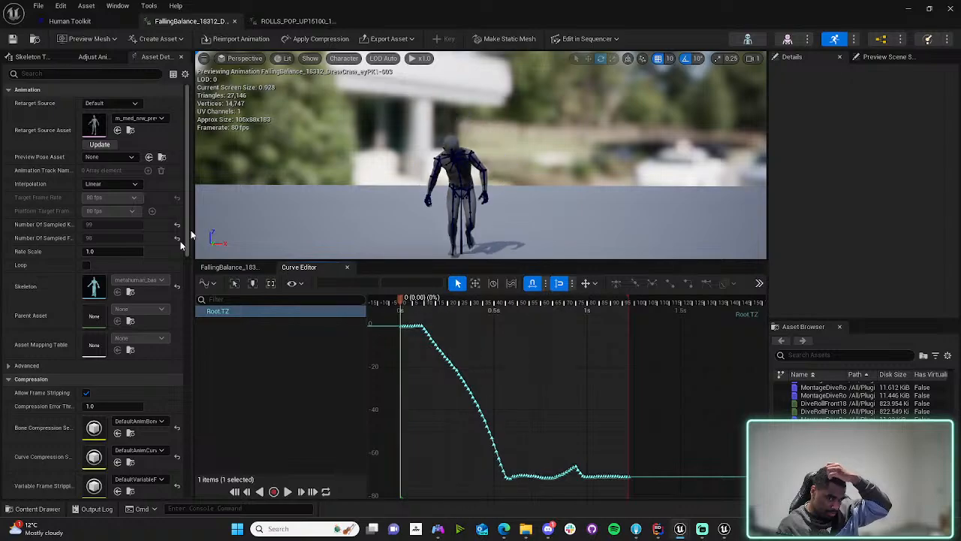
- Review the cut's generated anim assets and input key frames in the Human Toolkit
left_click(70, 21)
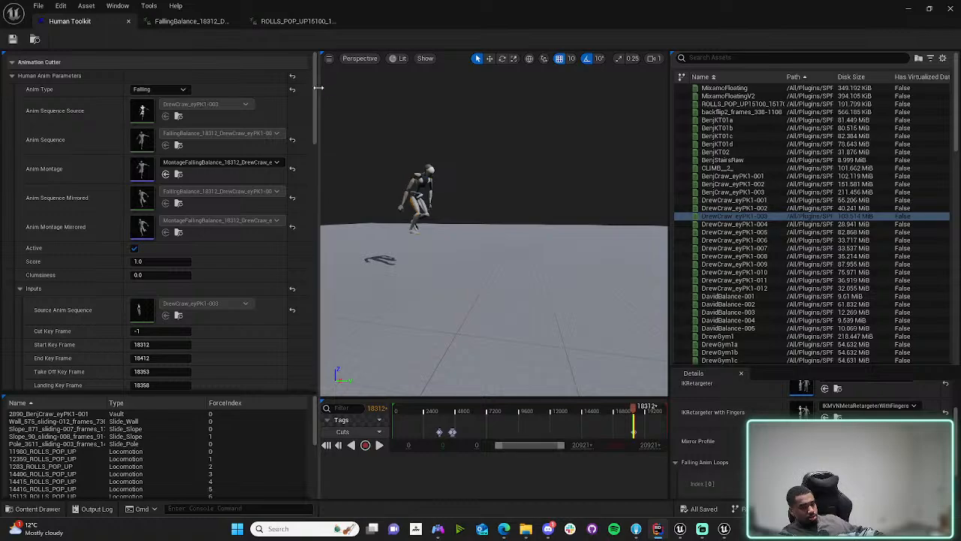
left_click_drag(316, 89, 305, 314)
scroll(312, 248, "up", 15)
scroll(270, 113, "down", 2)
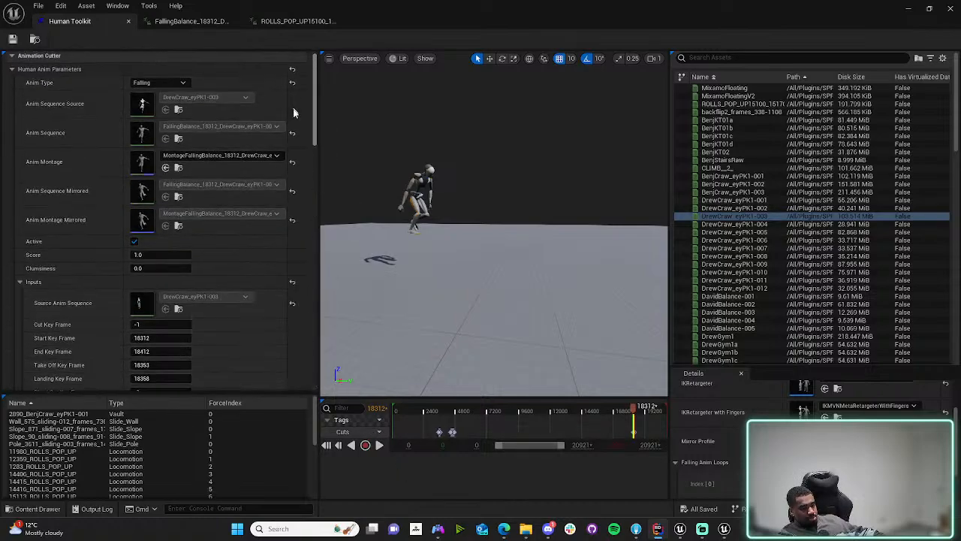
- Switch to the shared screen in Discord and open the FallingBalance_18312 anim montage from the Human Toolkit
mouse_move(549, 529)
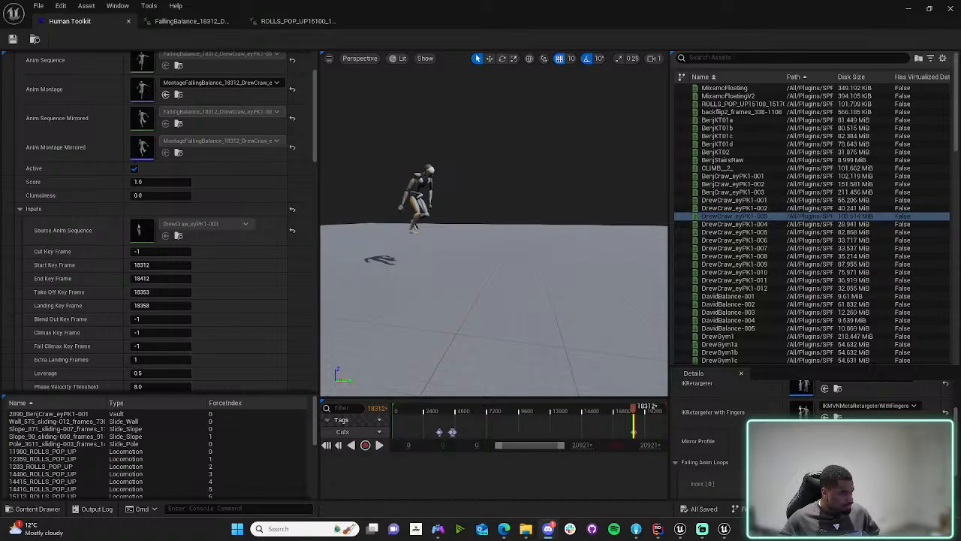
left_click_drag(960, 45, 770, 1)
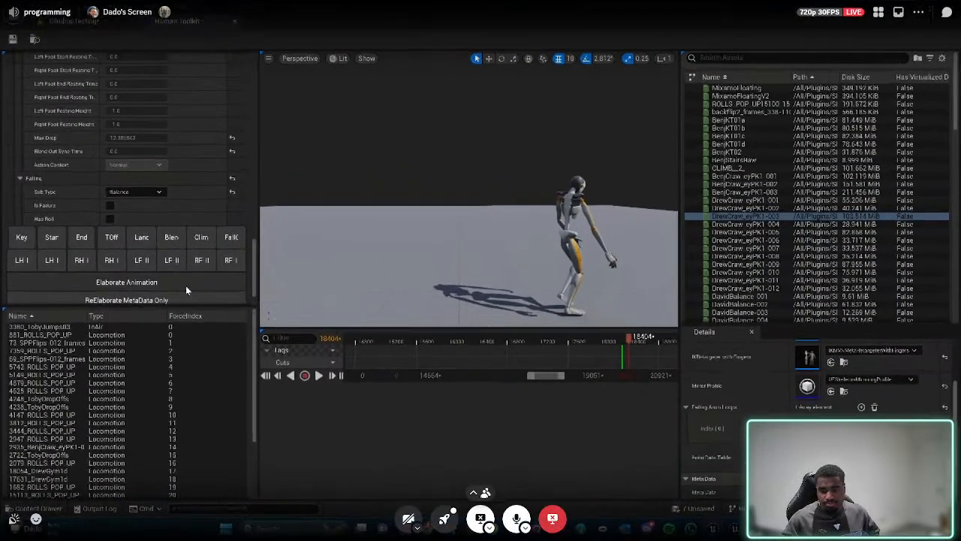
key("alt+Tab")
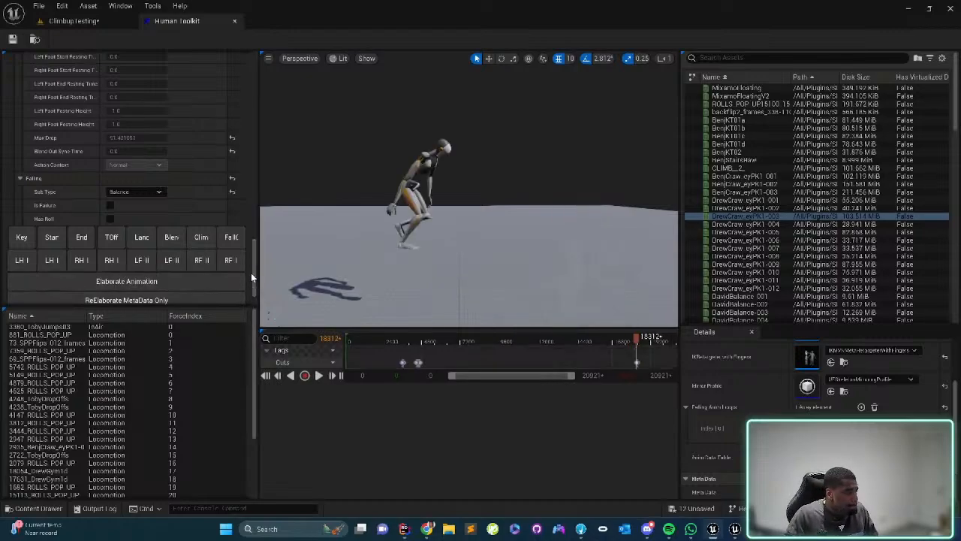
left_click_drag(256, 279, 256, 84)
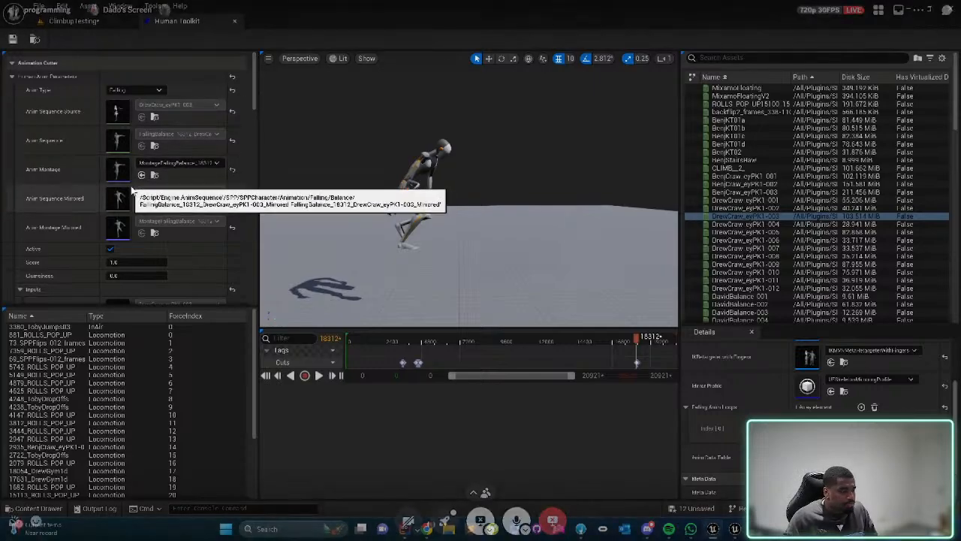
double_click(118, 166)
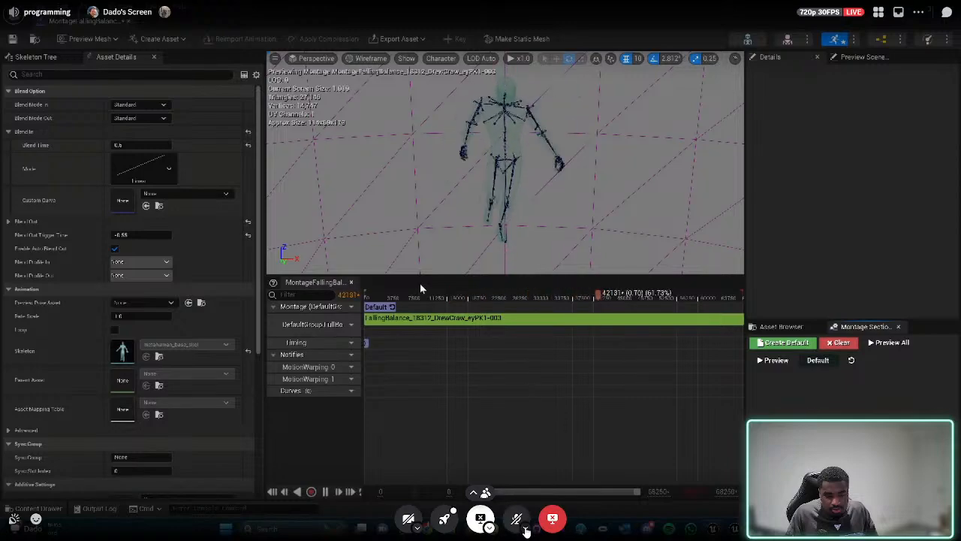
- Unmute the microphone in the Discord call
left_click(516, 518)
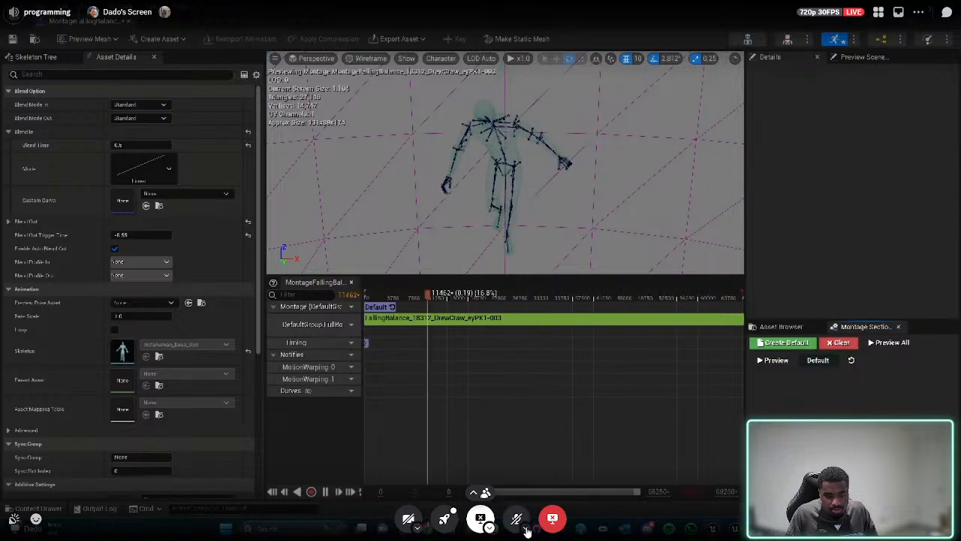
left_click(525, 527)
left_click(527, 529)
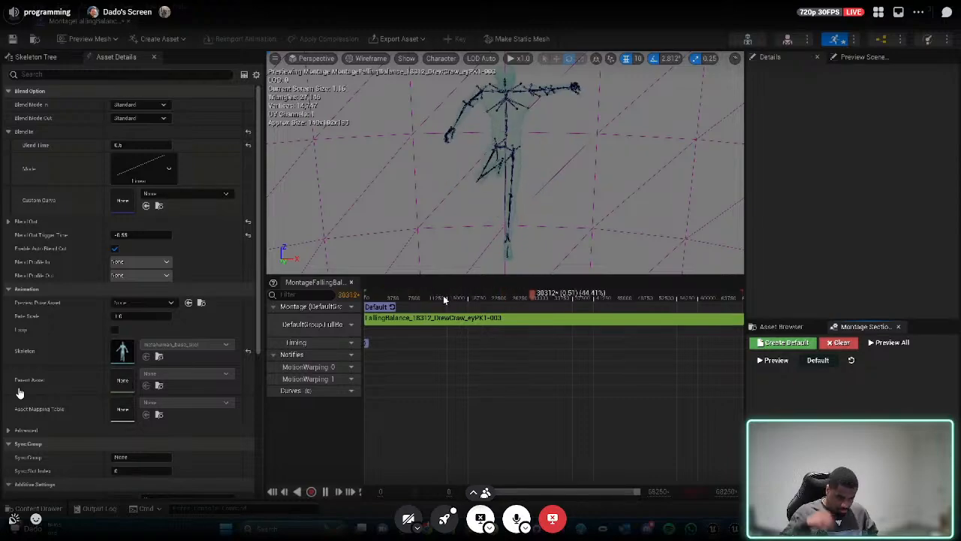
- Scrub the falling balance montage back to its start and close the montage
left_click_drag(443, 300, 411, 296)
left_click_drag(485, 310, 252, 298)
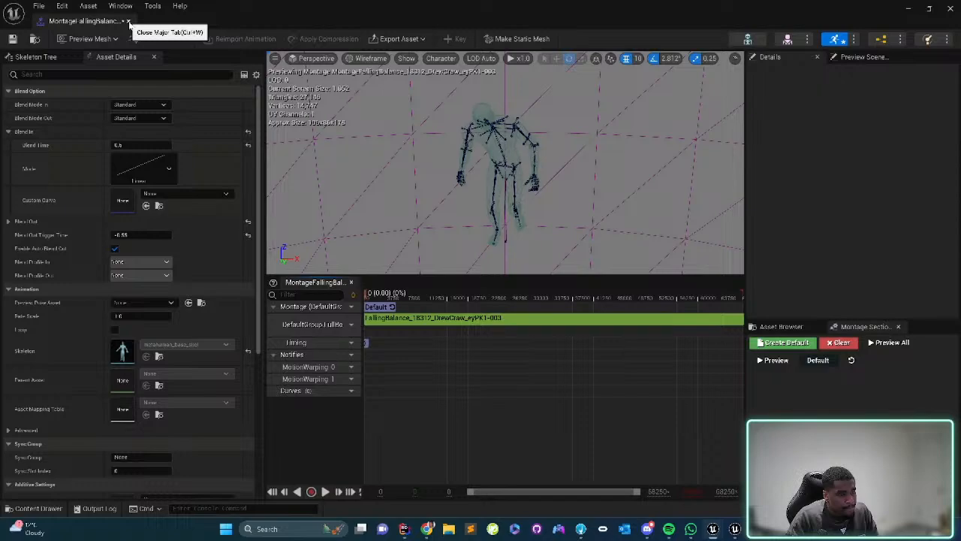
left_click(128, 21)
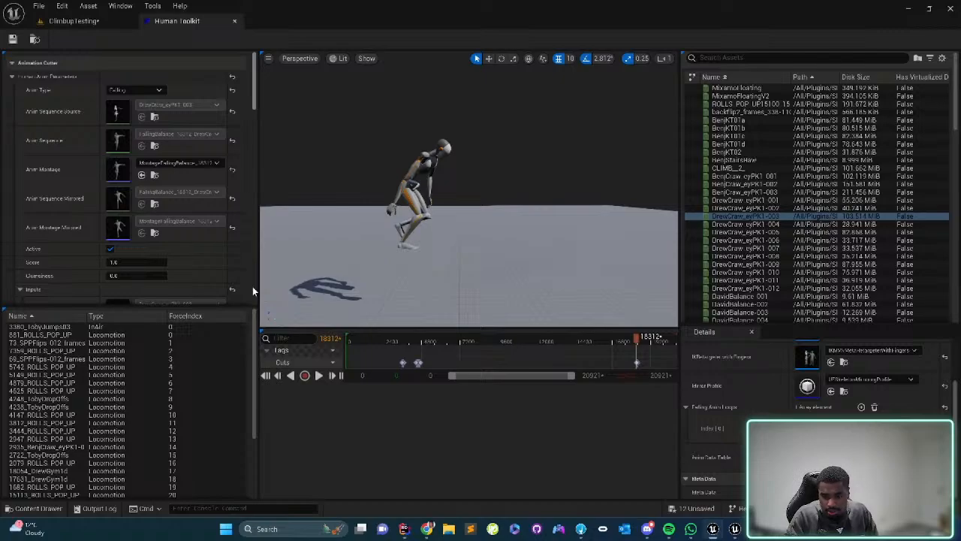
- Save all modified packages from the ClimbupTesting level
left_click(75, 21)
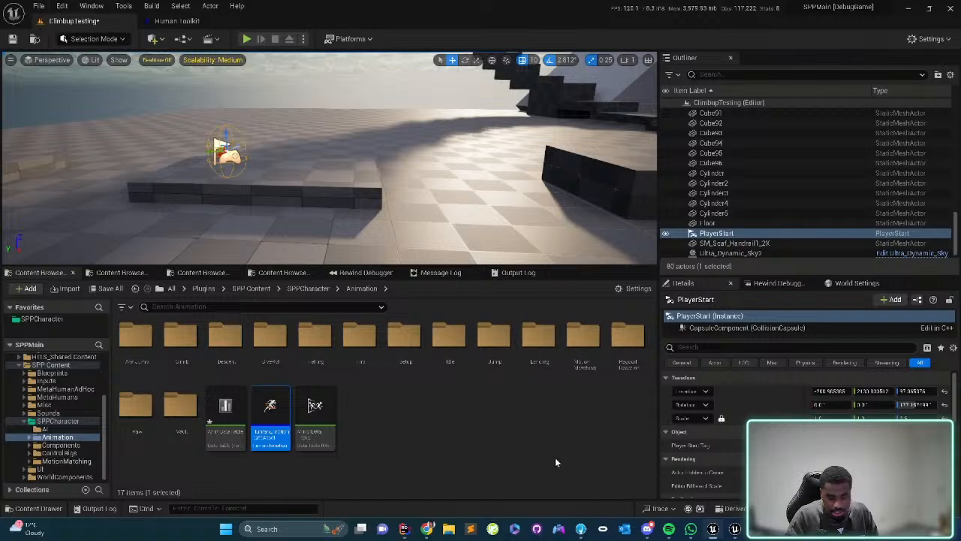
left_click(39, 6)
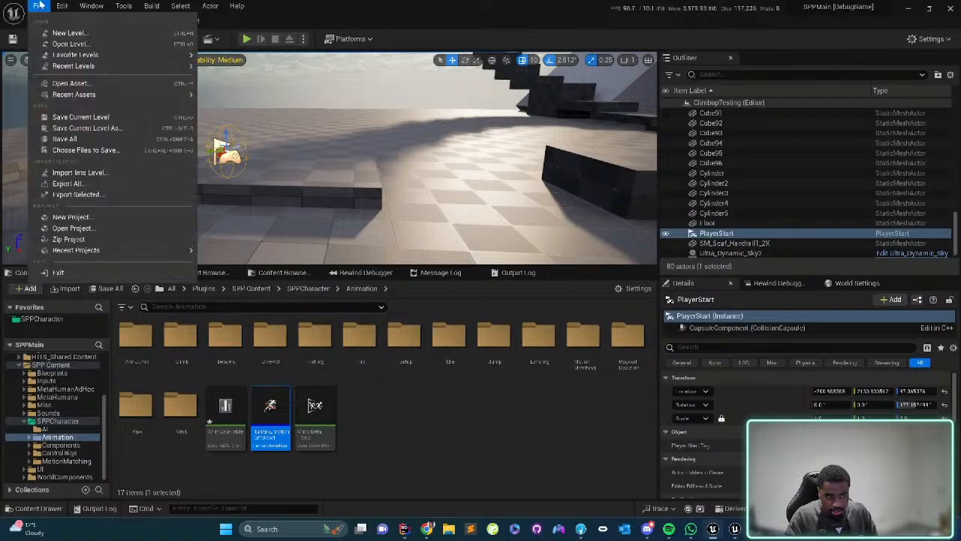
left_click(60, 139)
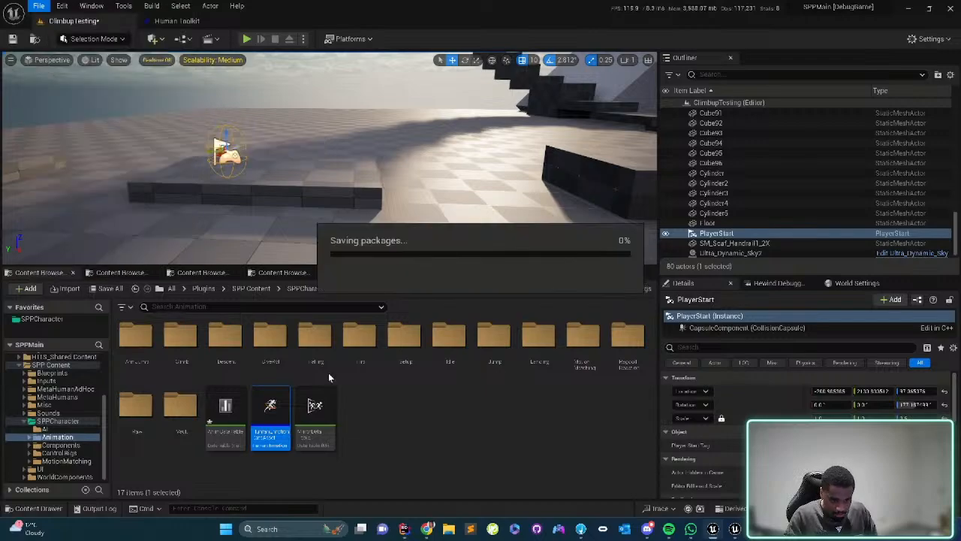
- Switch to the Rider code editor, find and open PkFallingManager.cpp, and hide the problems panel
left_click(405, 528)
left_click(595, 240)
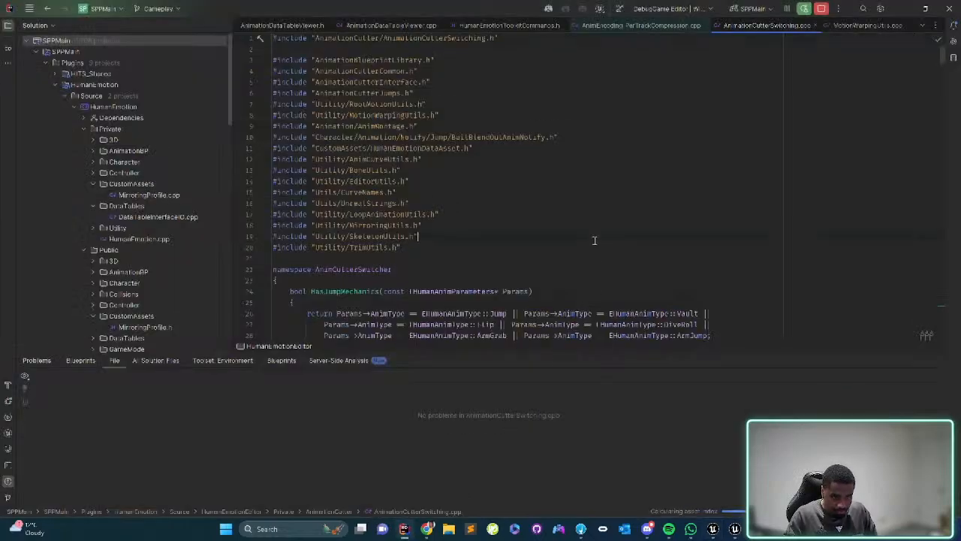
key("ctrl+shift+n")
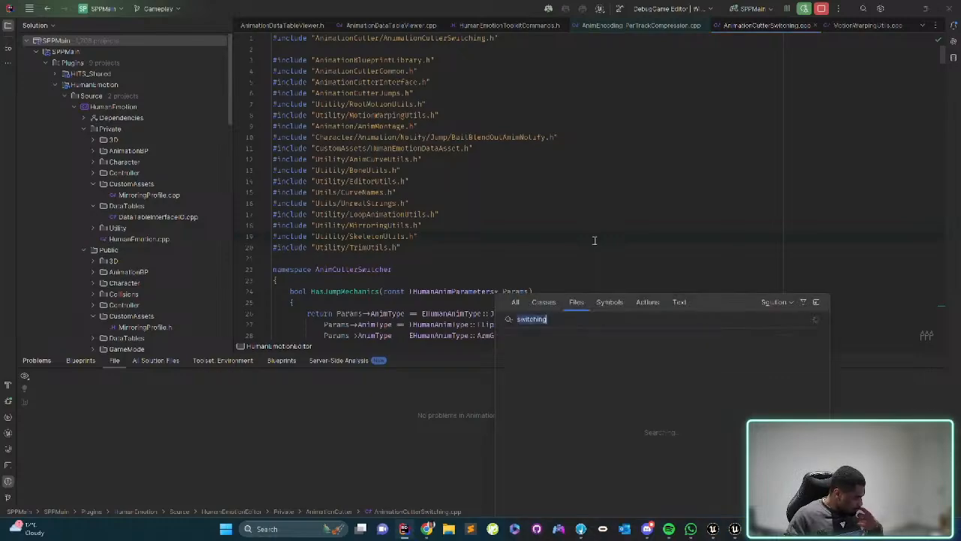
type("falling mana")
key("Return")
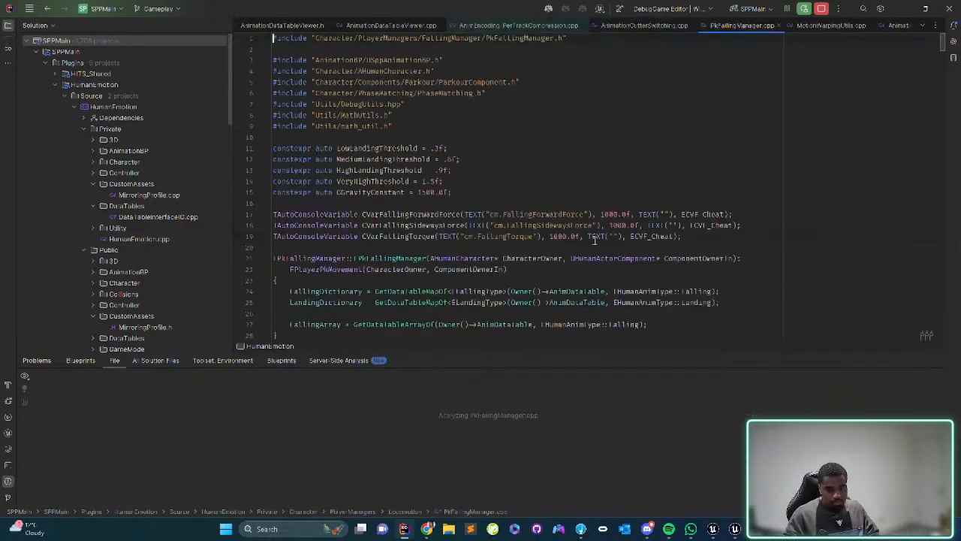
left_click(937, 362)
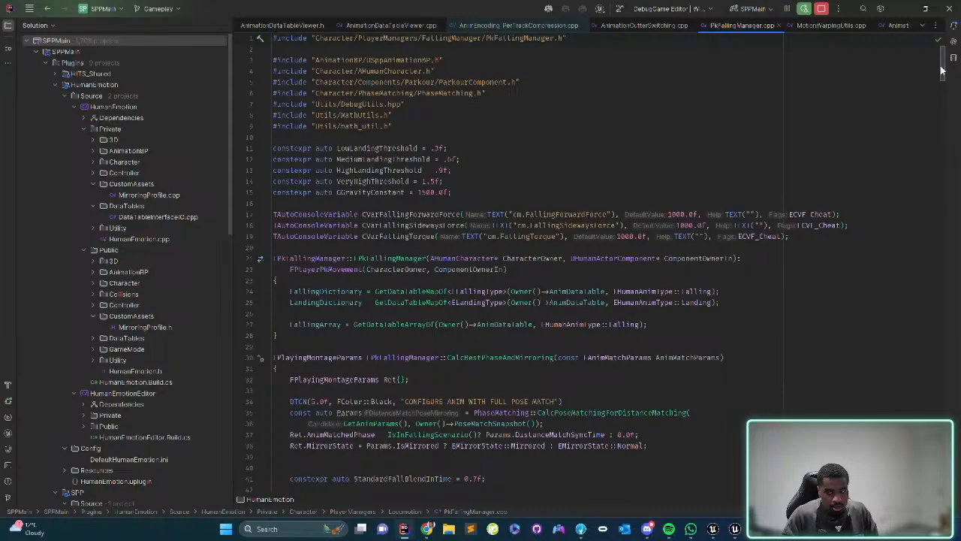
- Go to the StartFalling function in PkFallingManager.cpp by searching the file's symbols for "start"
left_click_drag(943, 70, 958, 246)
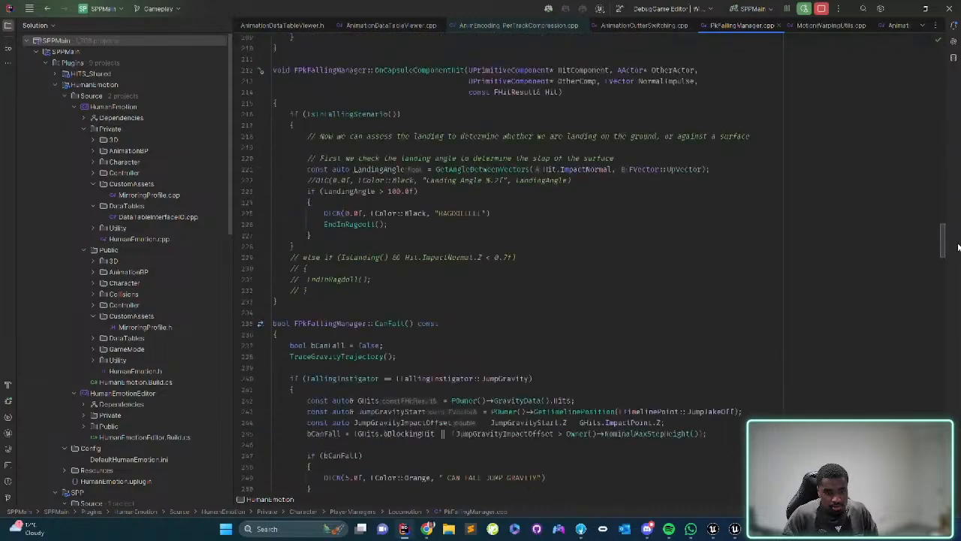
left_click(852, 265)
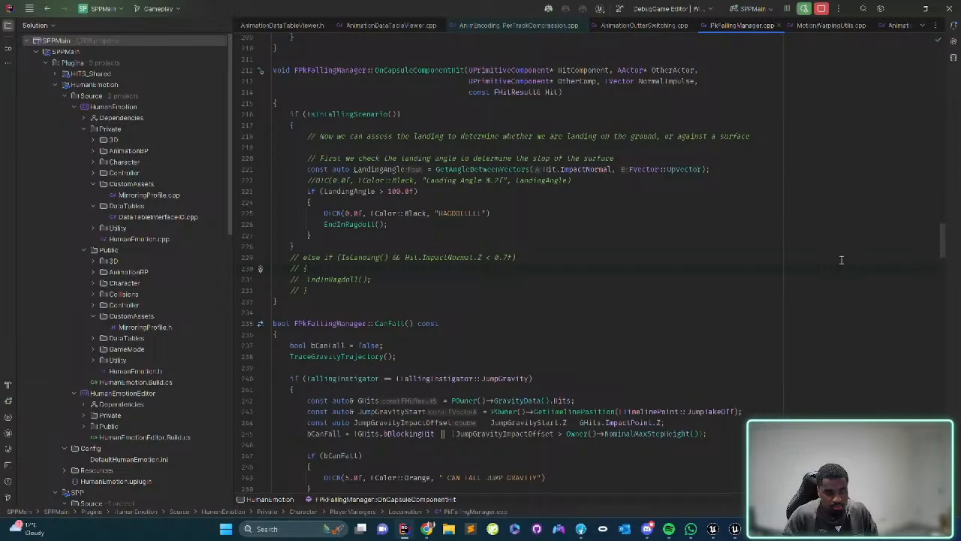
left_click(463, 344)
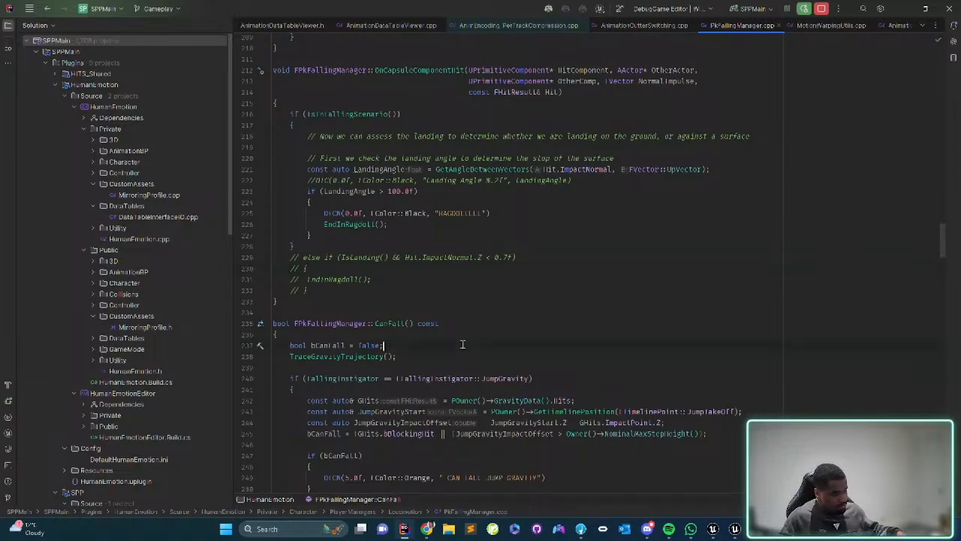
key("ctrl+shift+alt+t")
type("start")
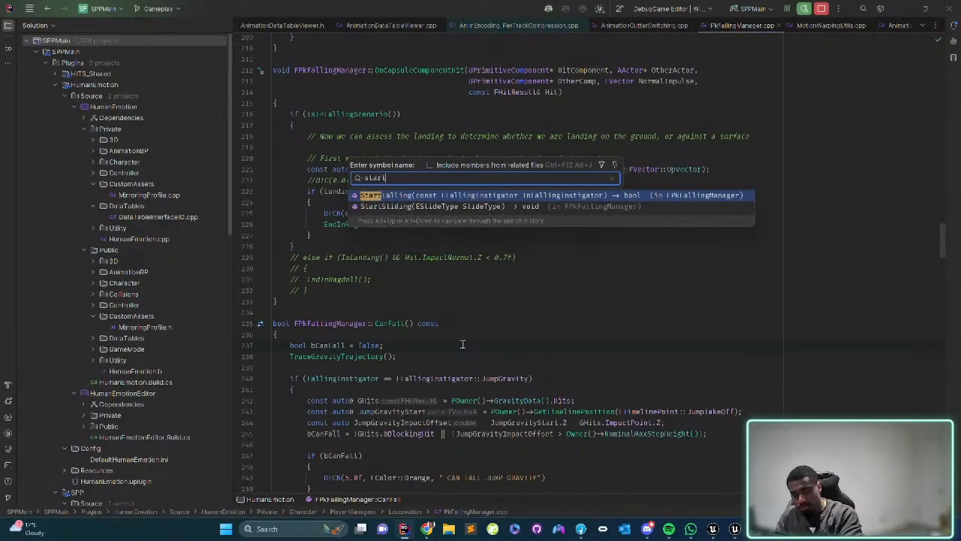
key("Return")
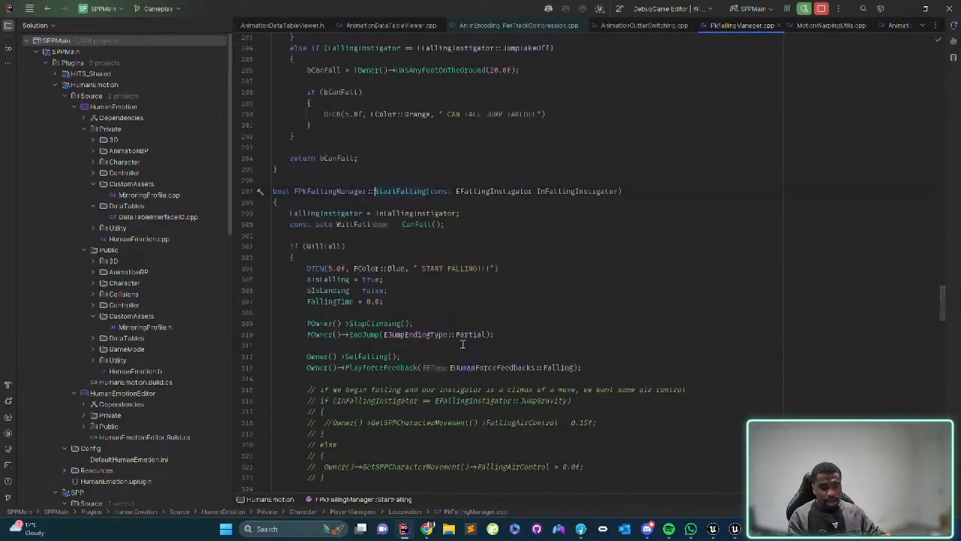
- Set the falling type in StartFalling's InitAnimFilterDictionary call to EFallingType::Balance and recompile with Live Coding
key("Down")
key("Down")
key("Down")
key("Down")
key("Down")
key("Down")
key("Down")
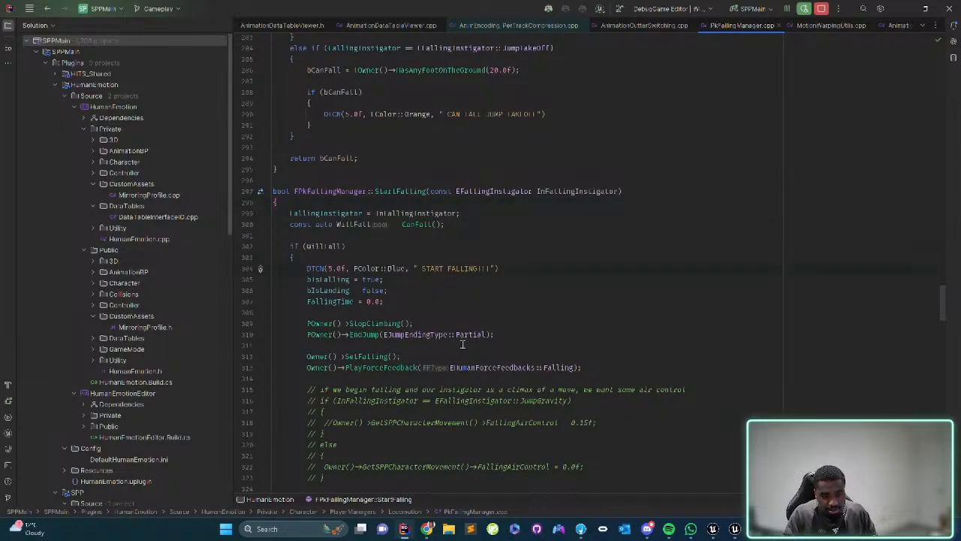
key("Down")
key("Down")
key("Down")
key("Down")
key("Down")
key("Down")
key("Down")
key("Down")
key("Down")
key("Down")
key("Down")
key("Down")
key("Down")
key("Down")
key("Down")
key("Down")
key("Down")
key("Down")
key("Down")
key("Down")
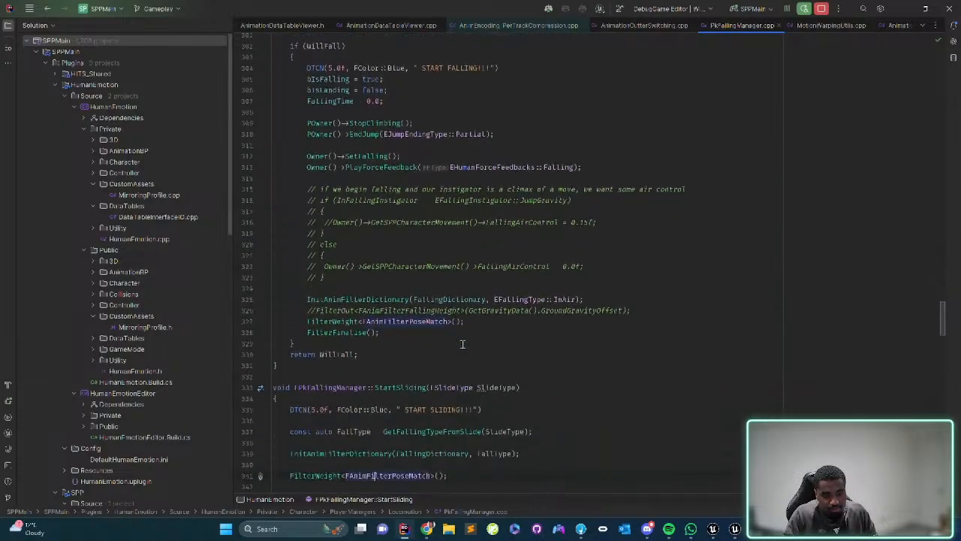
scroll(462, 344, "up", 4)
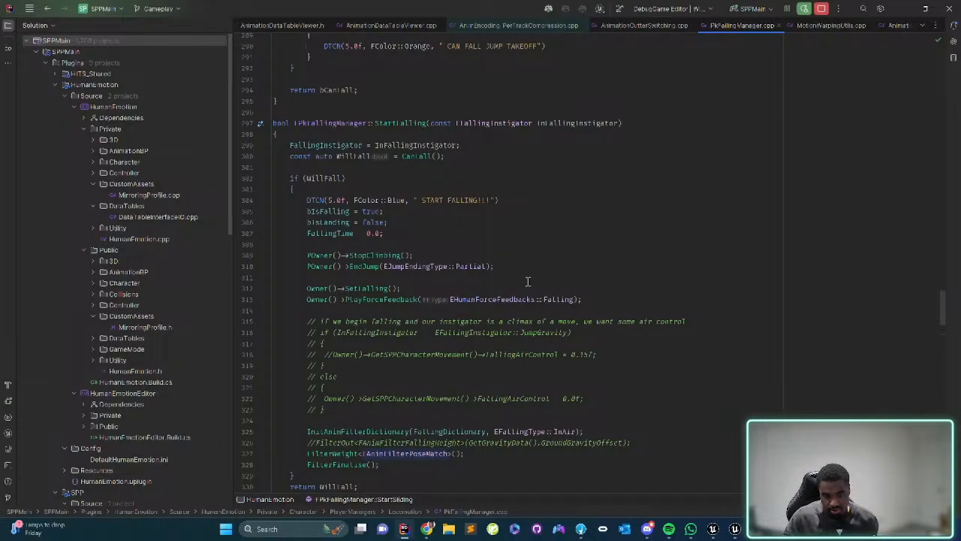
double_click(569, 431)
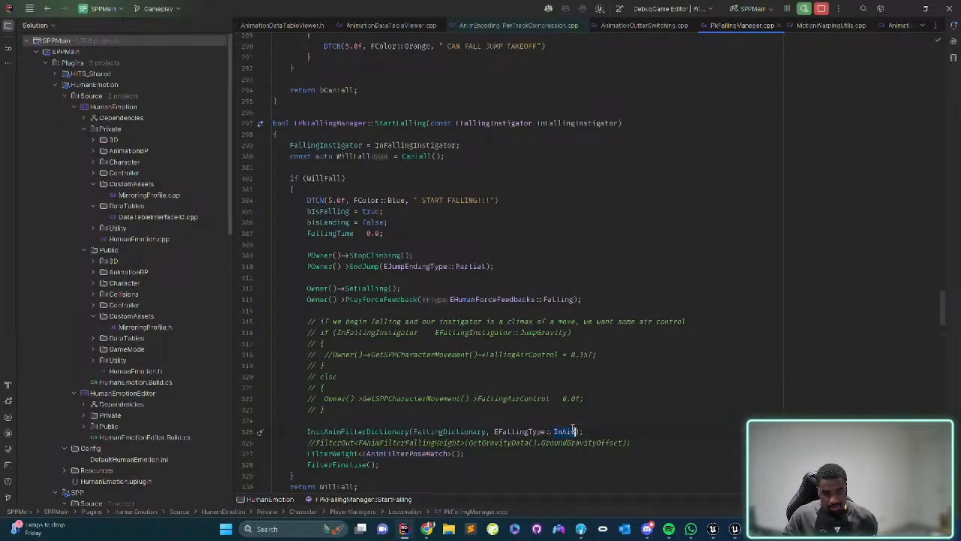
type("Ba")
key("Return")
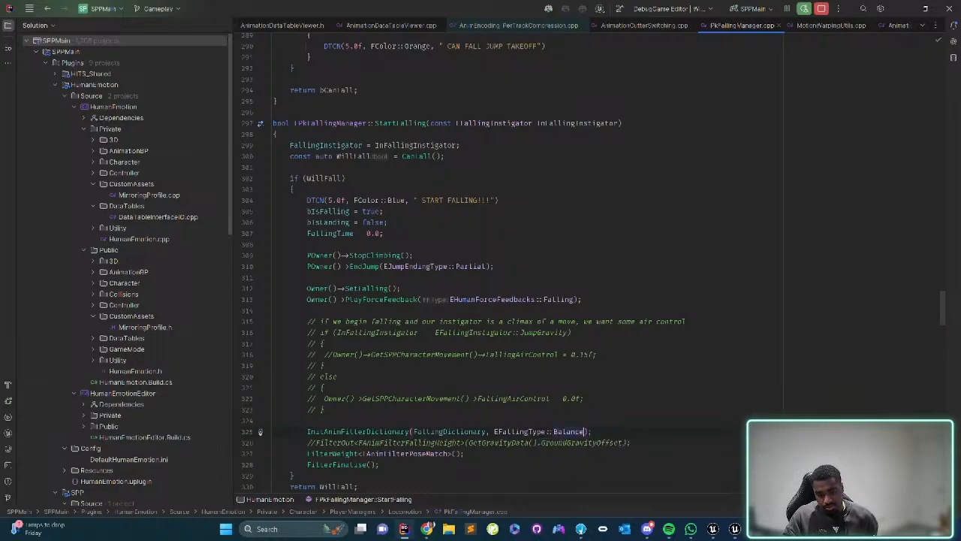
key("ctrl+alt+F11")
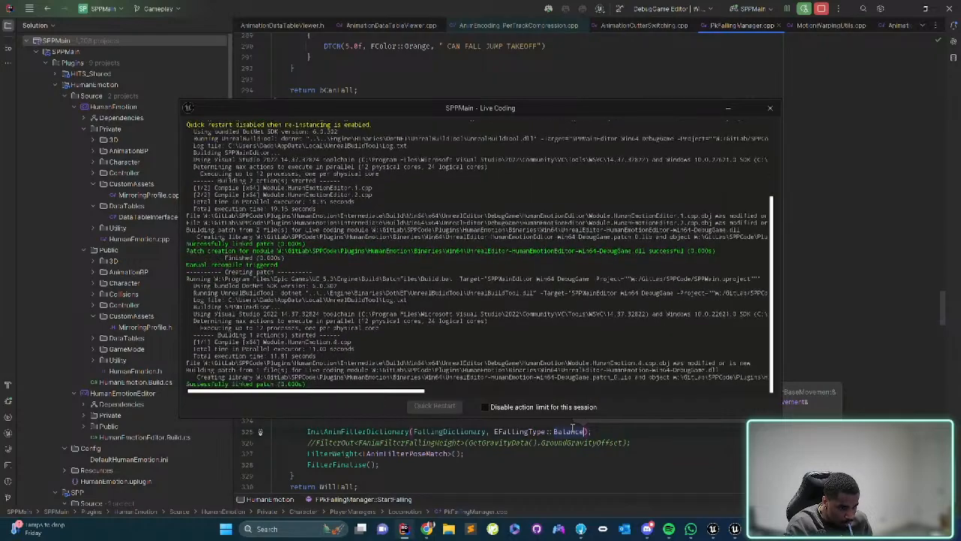
- Switch to Unreal Editor, play-test the ClimbupTesting level by running the character around, and stop the session
key("alt+Tab")
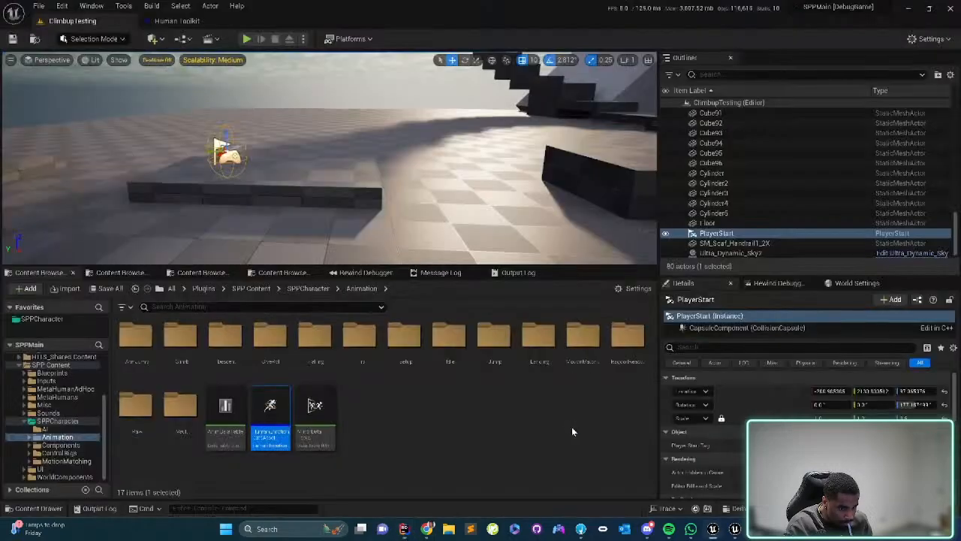
left_click(246, 39)
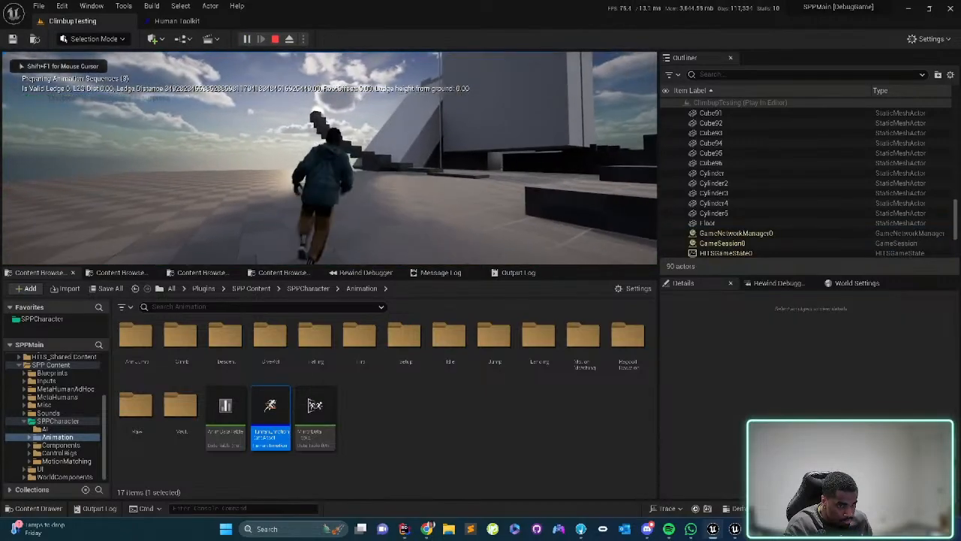
key("w")
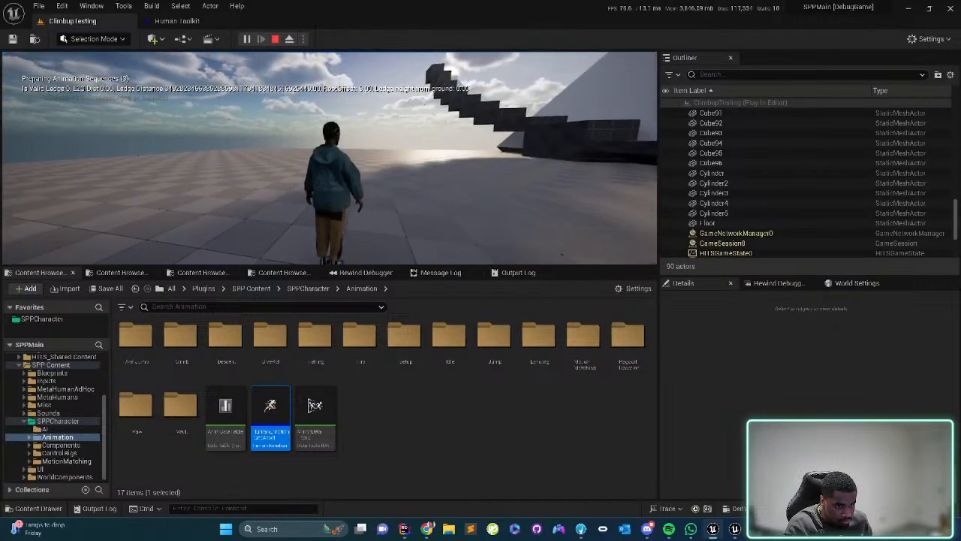
key("a")
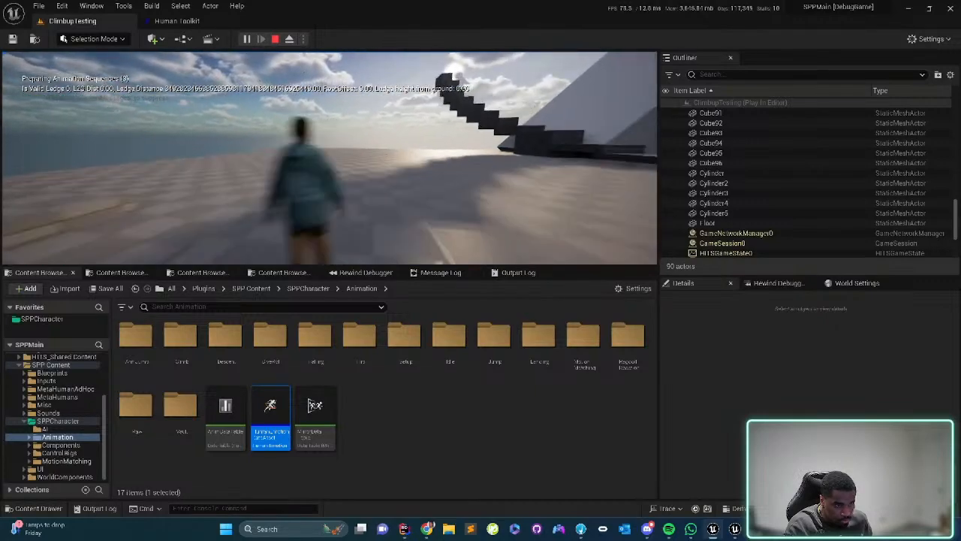
key("w")
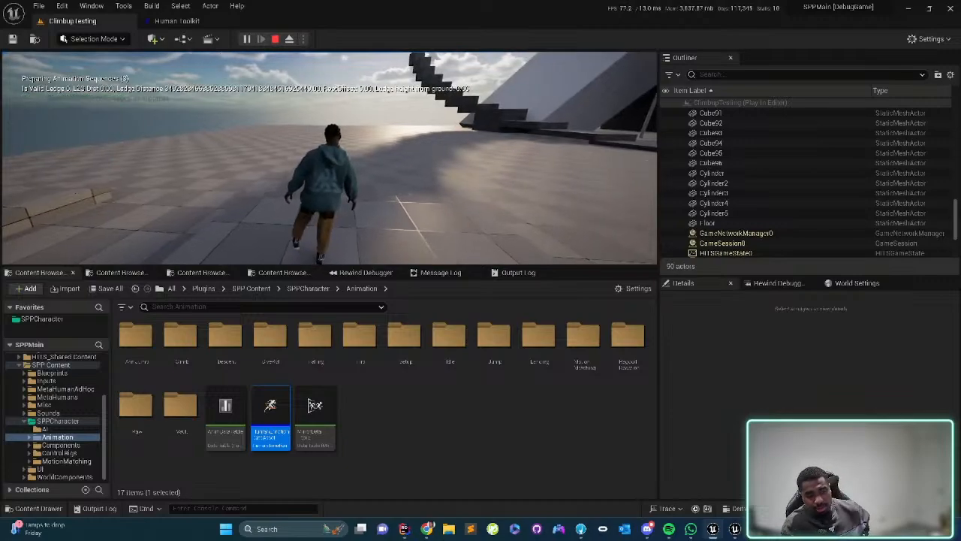
key("w")
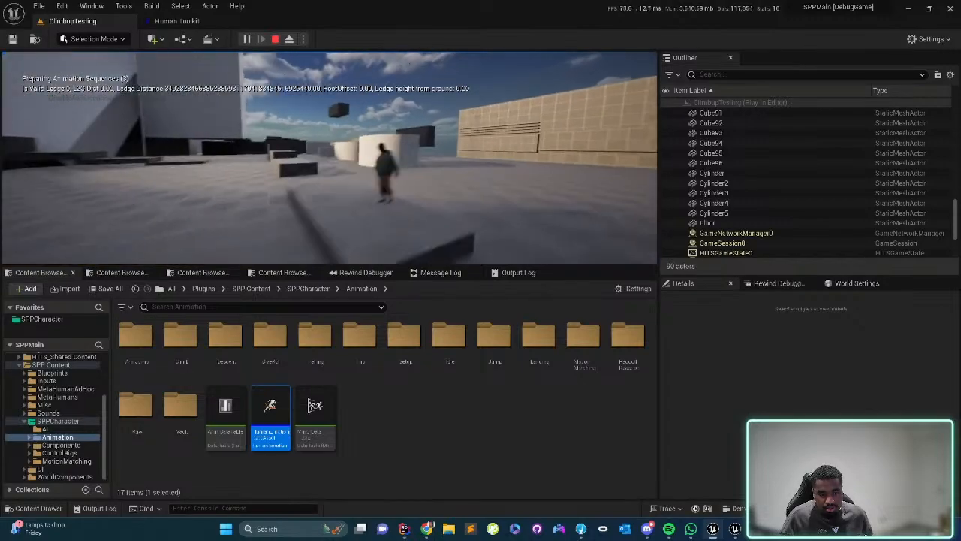
key("Escape")
- Move the PlayerStart onto the low block in front of the white cylinders
right_click_drag(421, 173, 300, 143)
left_click_drag(422, 198, 289, 196)
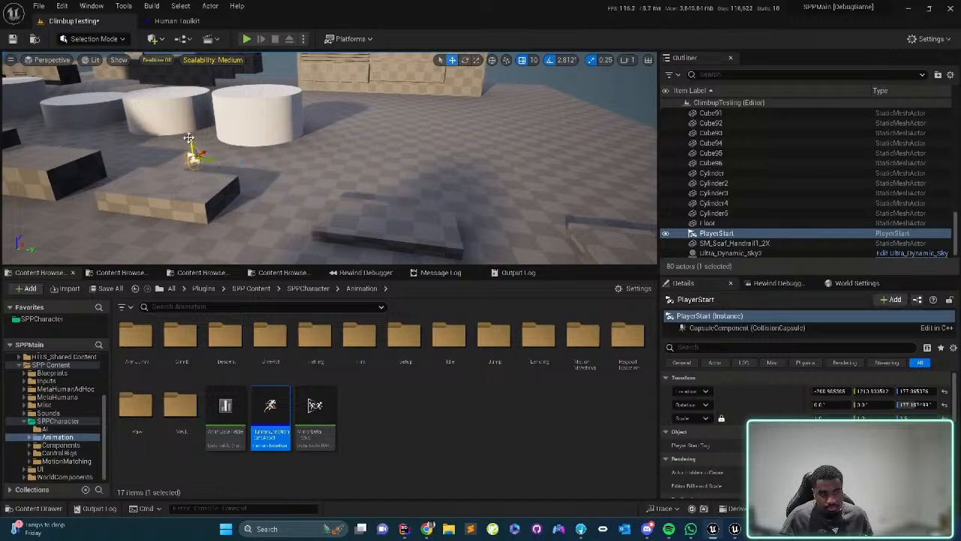
key("Delete")
key("ctrl+z")
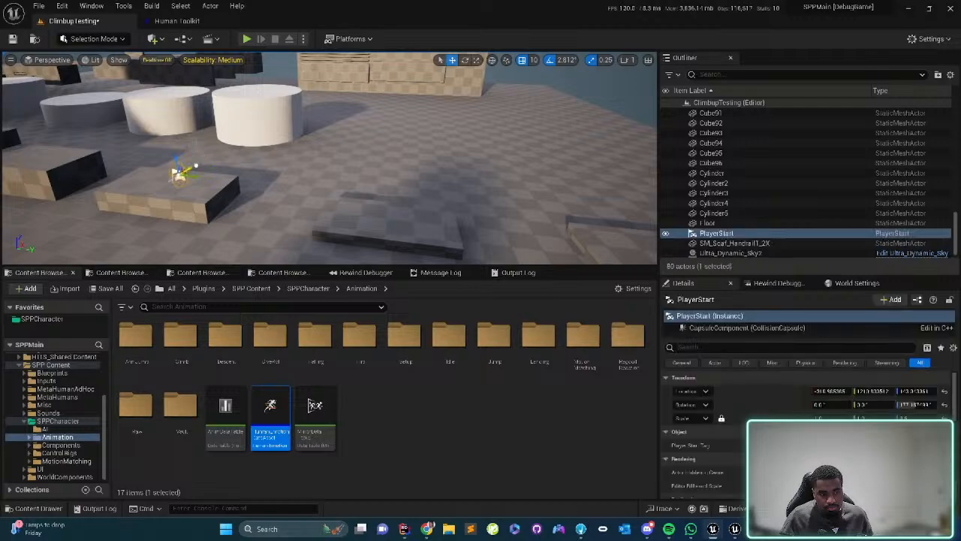
- Play the level from the new start point, move the character off the block to test falling, and stop the session
key("alt+p")
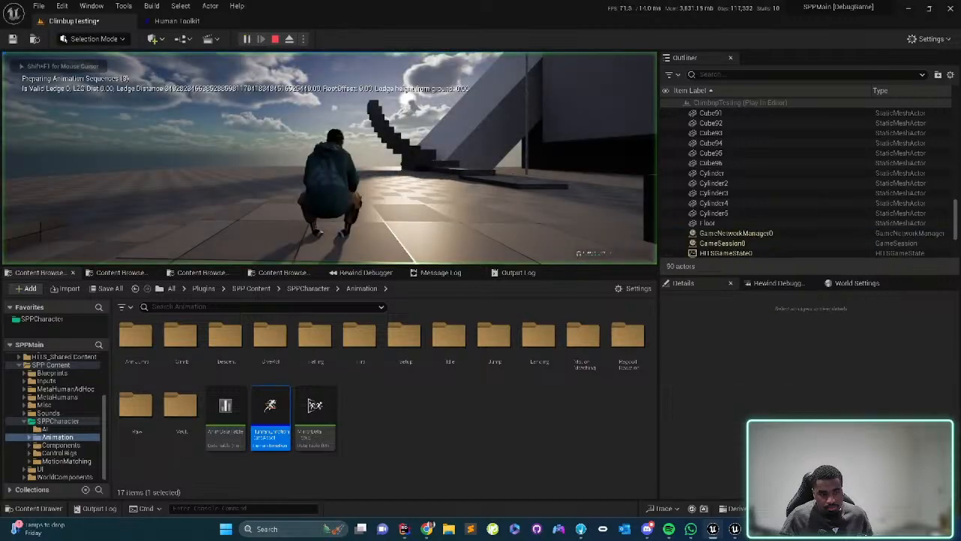
key("w")
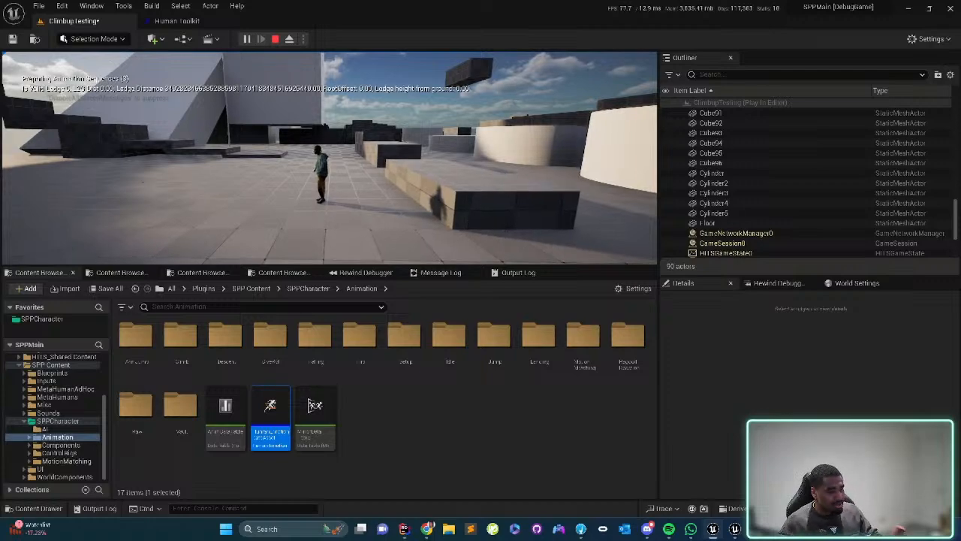
key("Escape")
key("ctrl+Tab")
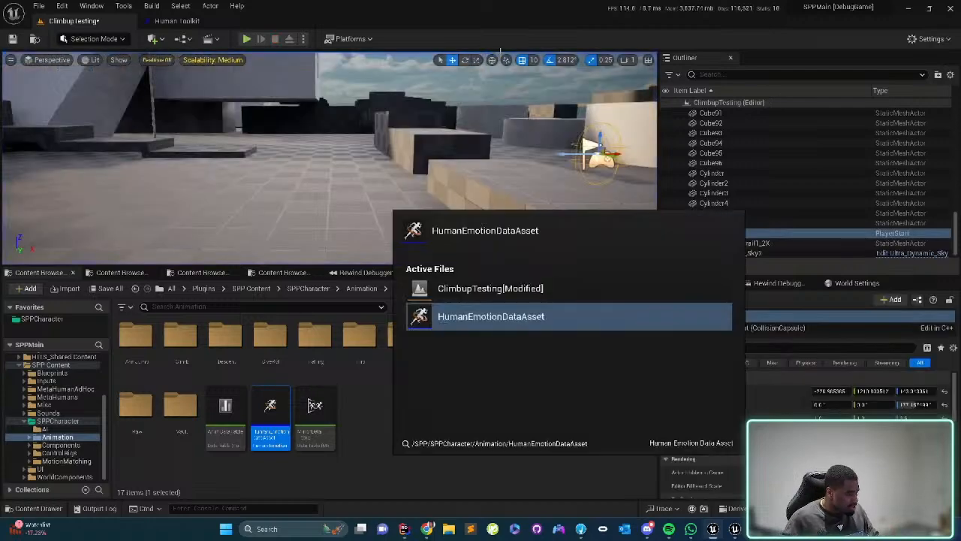
key("ctrl+Tab")
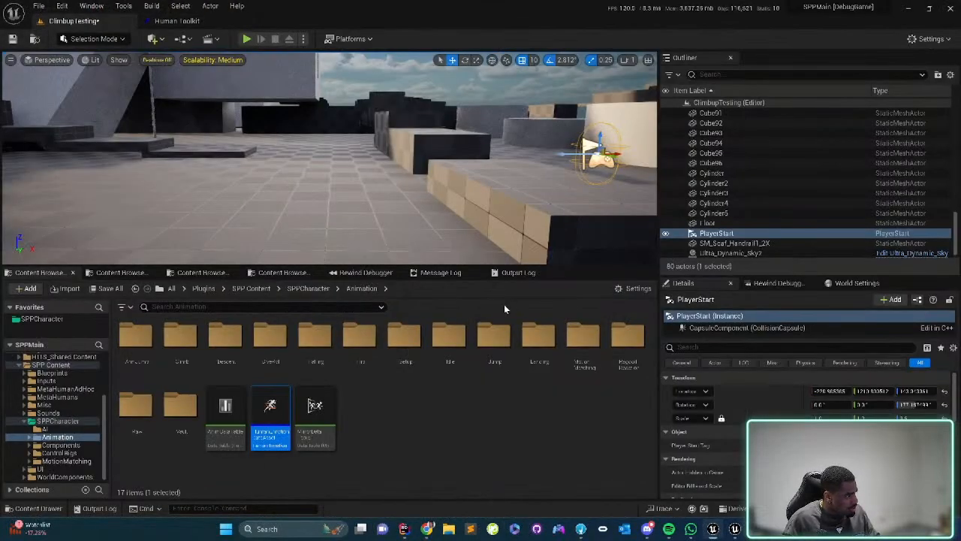
- Open the Rewind Debugger and search its debug target actors for the player, clearing the search term
left_click(366, 272)
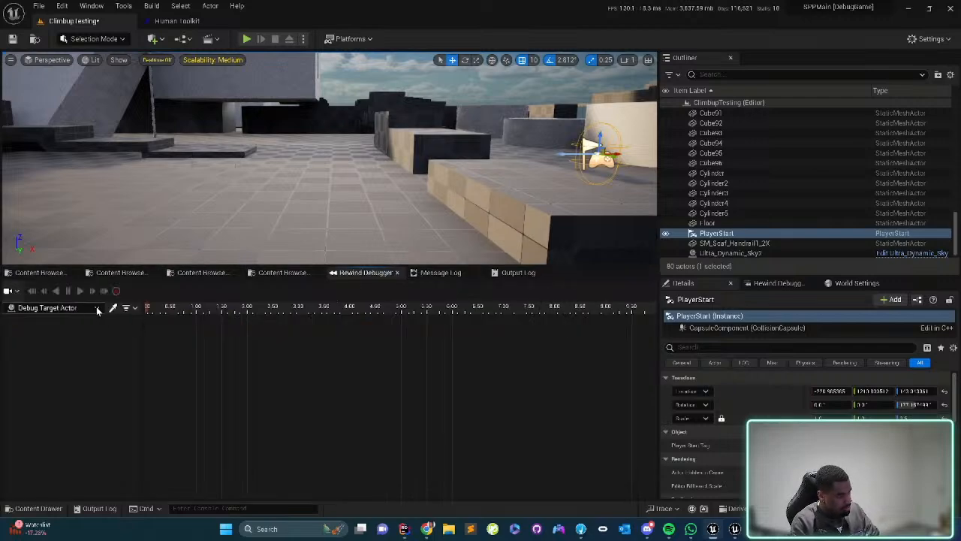
left_click(97, 308)
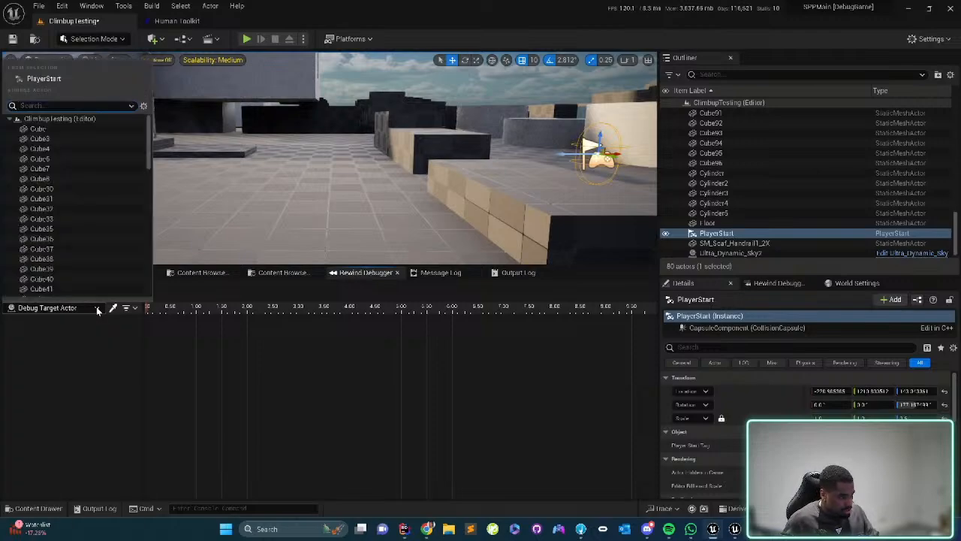
type("play")
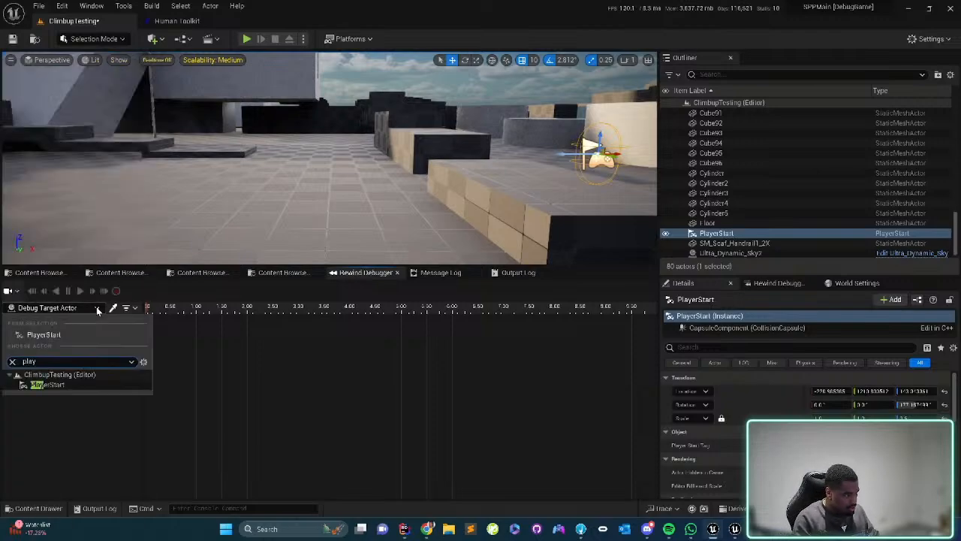
key("BackSpace")
key("BackSpace")
key("BackSpace")
key("BackSpace")
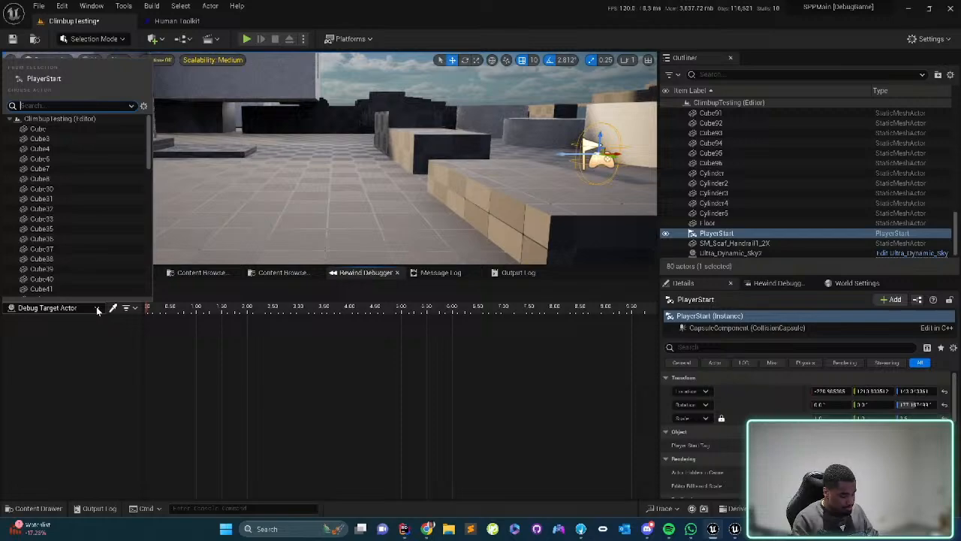
type("player")
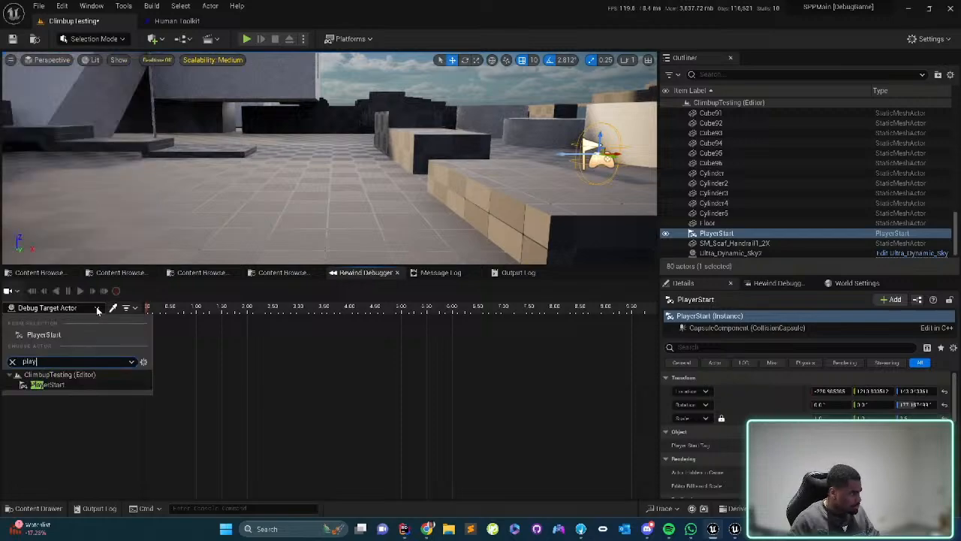
key("BackSpace")
key("BackSpace")
key("BackSpace")
key("BackSpace")
key("BackSpace")
key("BackSpace")
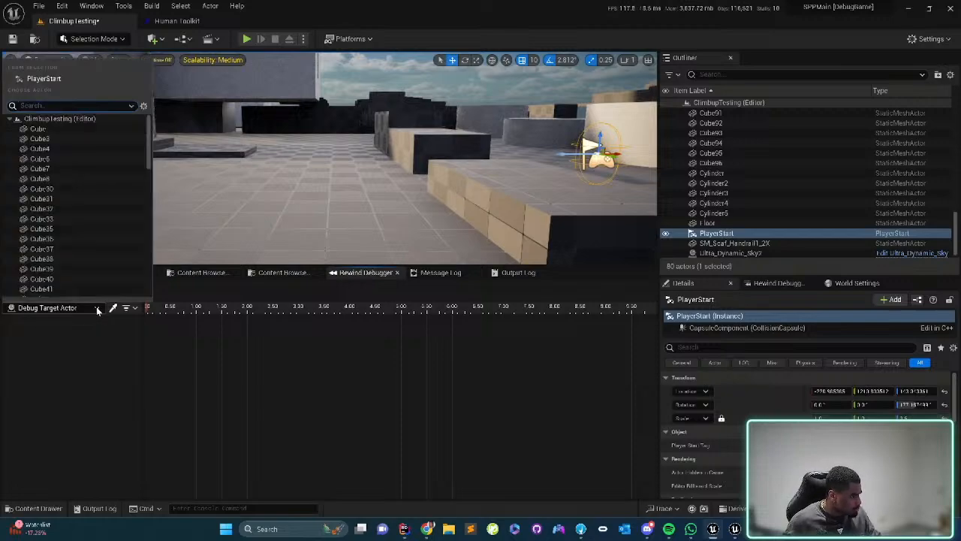
- Start a play session of the level and release the cursor from the game view
left_click(245, 42)
left_click(246, 39)
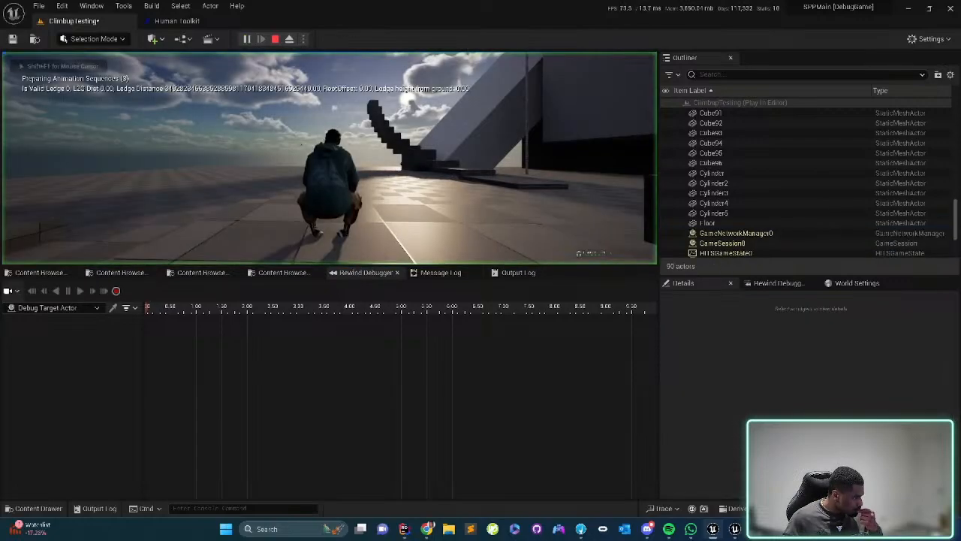
key("shift+F1")
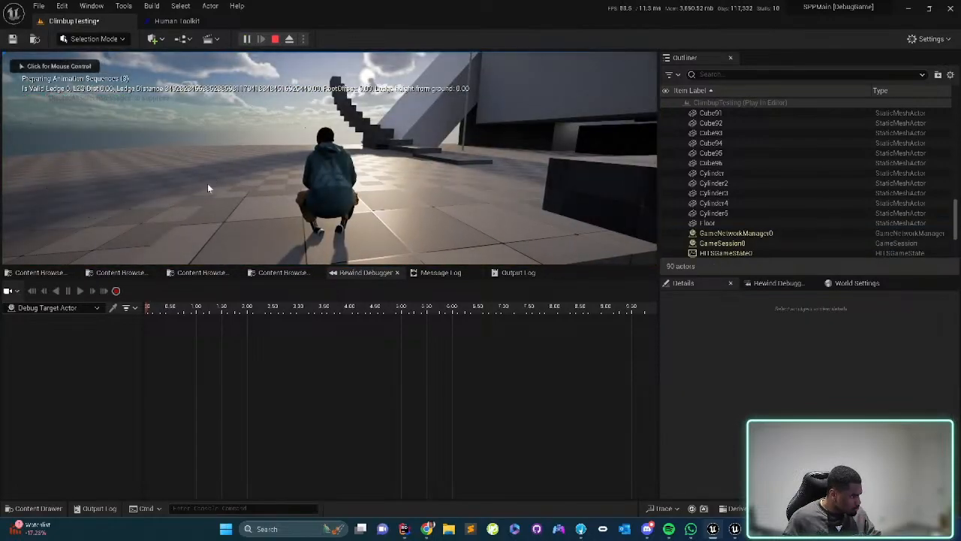
- Set the Rewind Debugger's target actor to PlayerCharacterBP0
left_click(88, 306)
type("player")
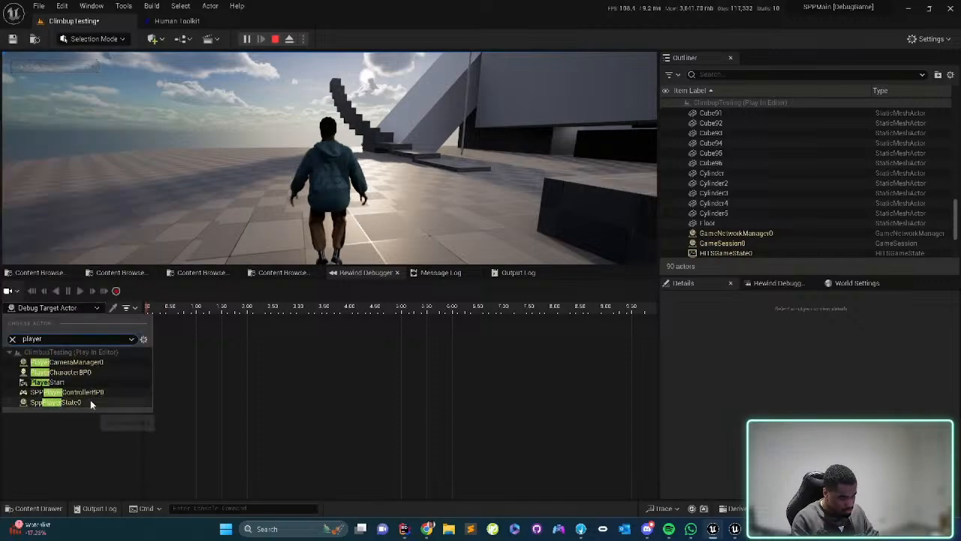
left_click(90, 371)
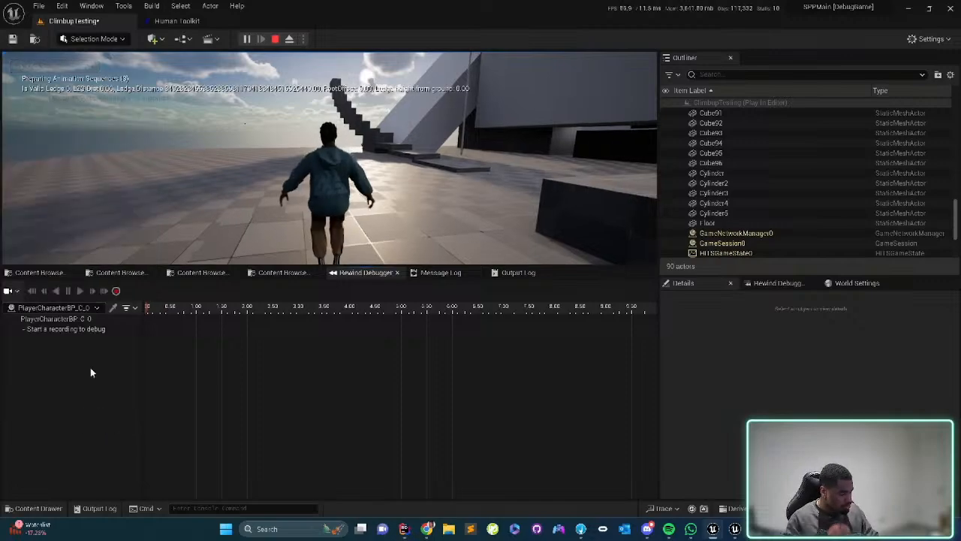
- Start a Rewind Debugger recording and run the character off the block in the game view to capture the fall
left_click(486, 196)
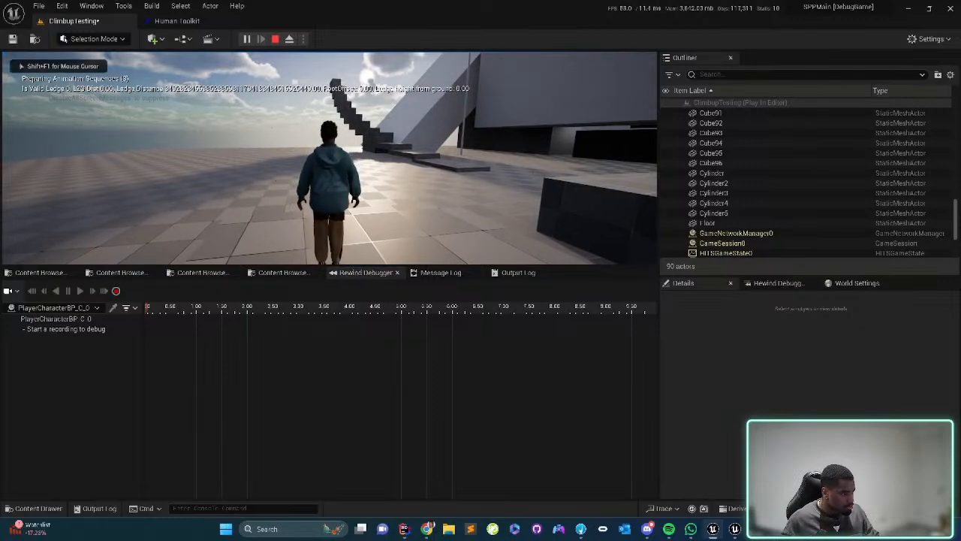
key("shift+F1")
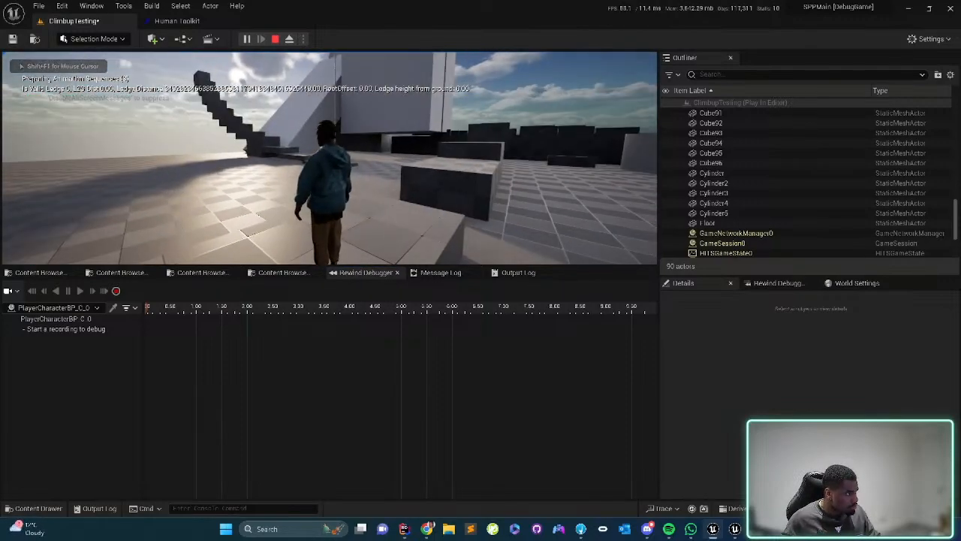
left_click(115, 291)
left_click(386, 190)
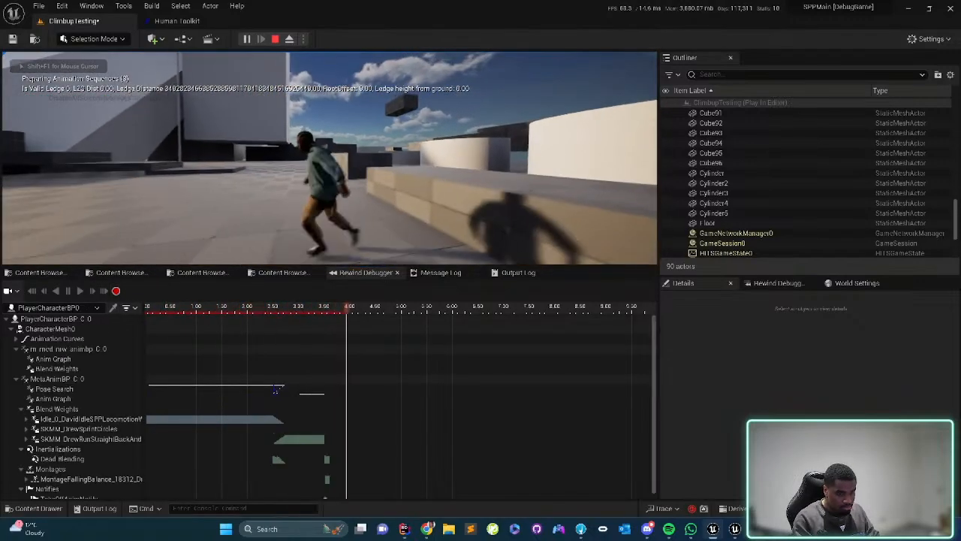
- Start a Live Coding recompile of the project and minimise its console
key("ctrl+alt+F11")
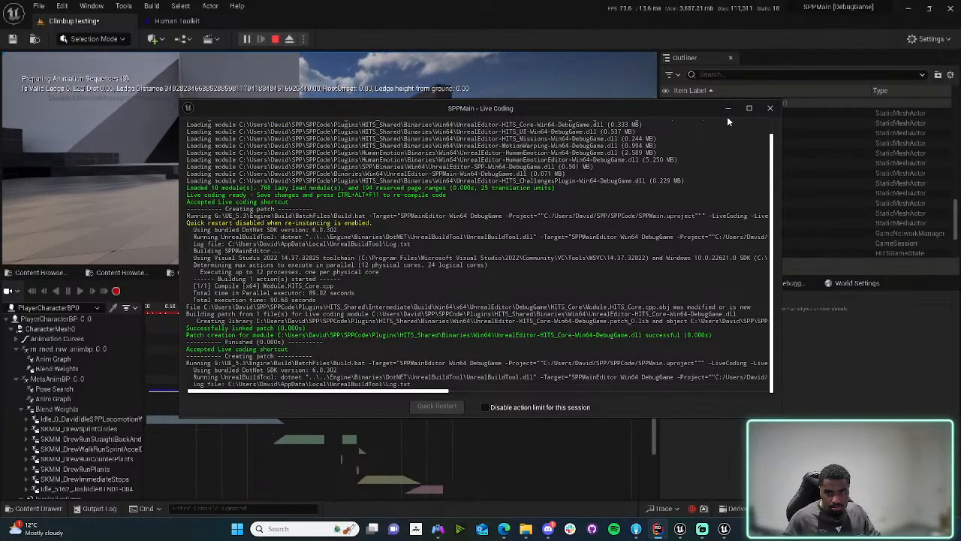
left_click(727, 110)
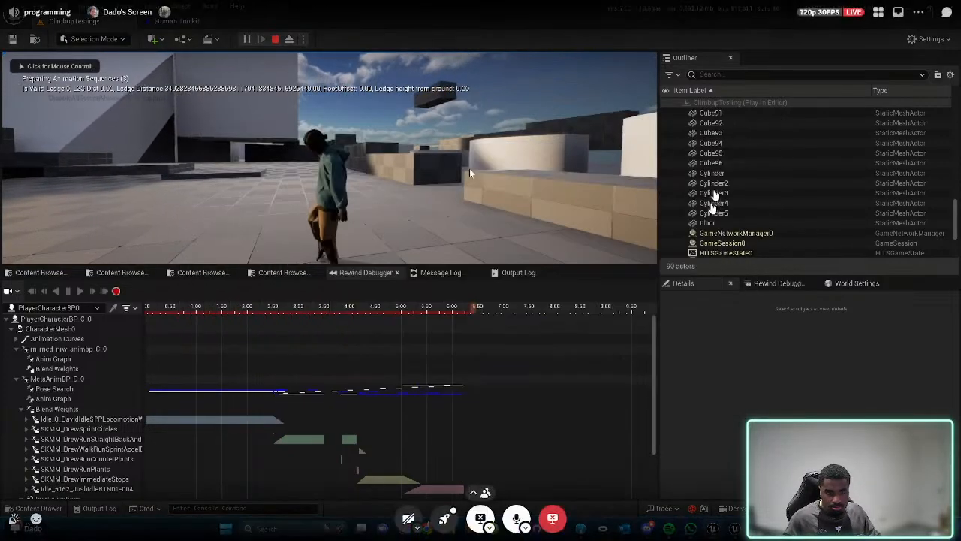
- Pause the session, eject from the player and scrub the recording around the falling balance montage, between about 3.5 and 4 seconds
left_click(247, 40)
left_click(290, 39)
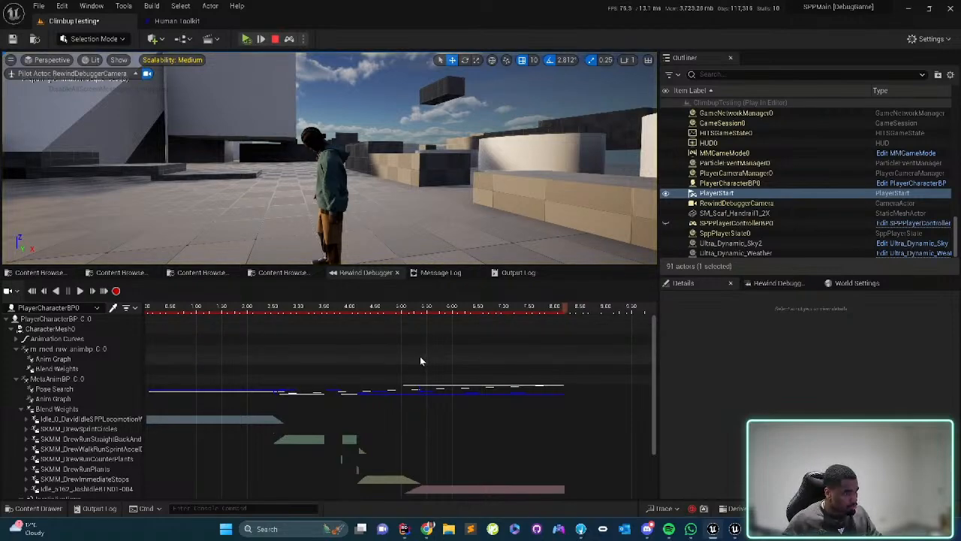
left_click_drag(427, 314, 349, 315)
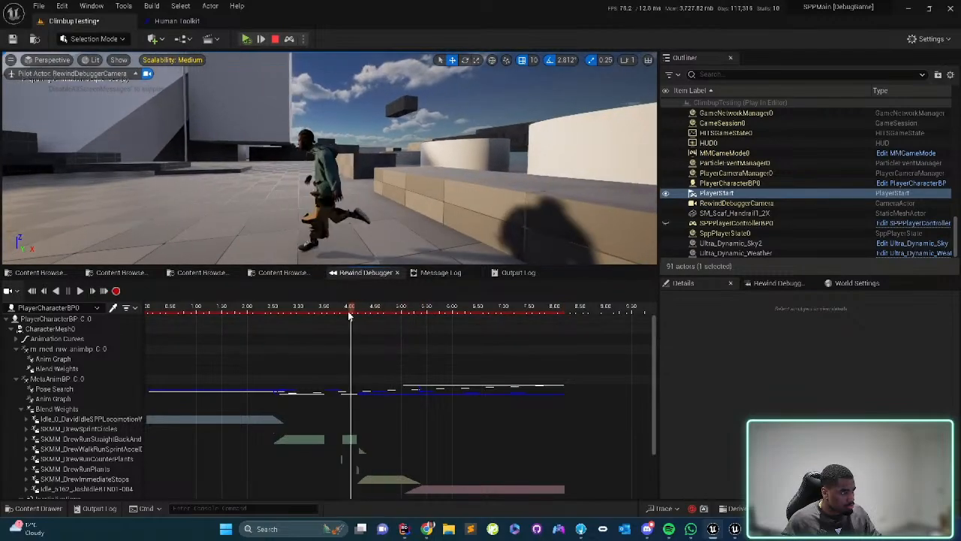
scroll(83, 409, "down", 1)
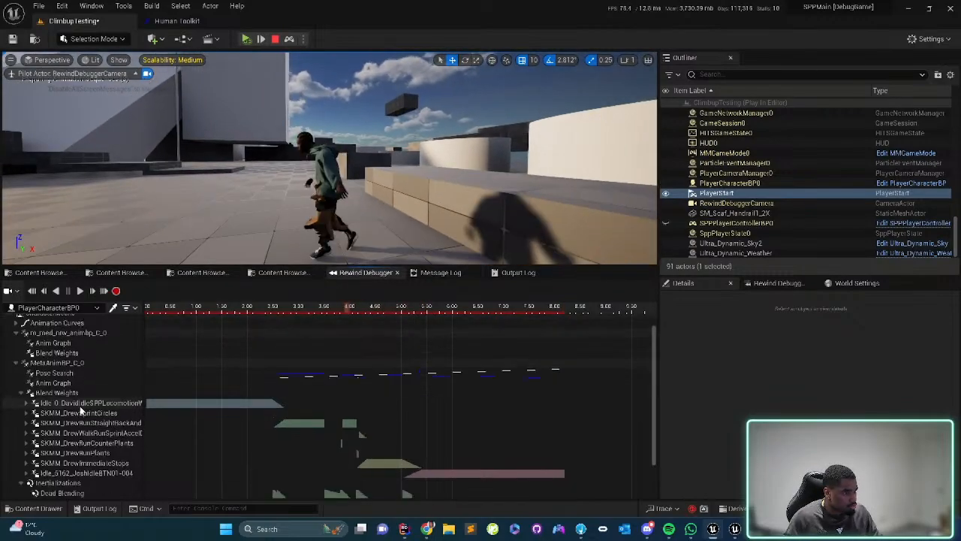
scroll(82, 409, "down", 2)
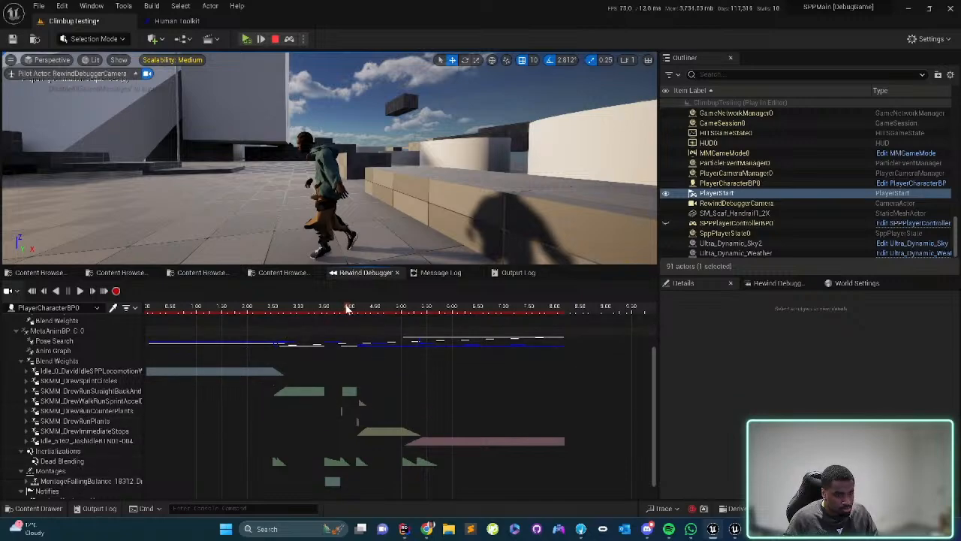
left_click_drag(350, 309, 328, 318)
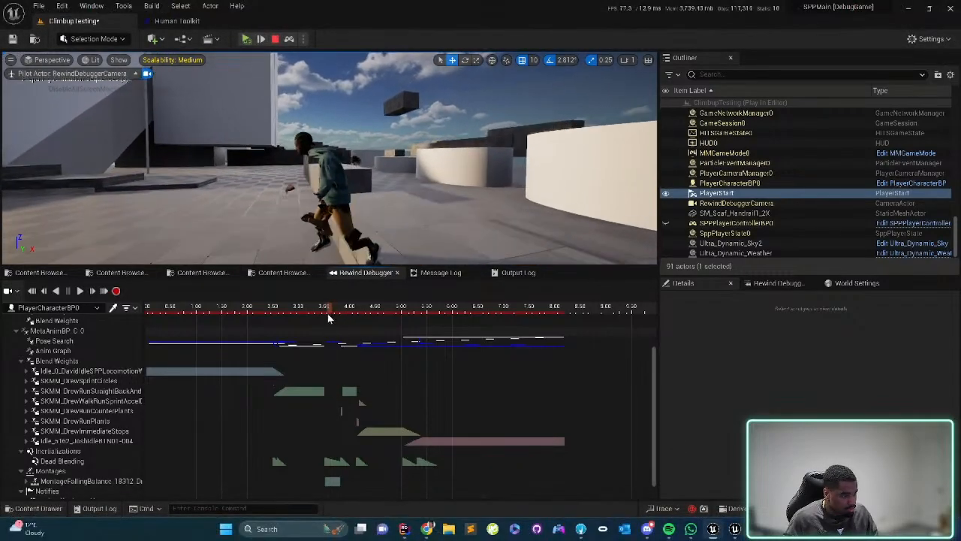
- Scrub the Root TZ curve of the FallingBalance_18312 animation and return to the Human Toolkit
key("ctrl+alt+F11")
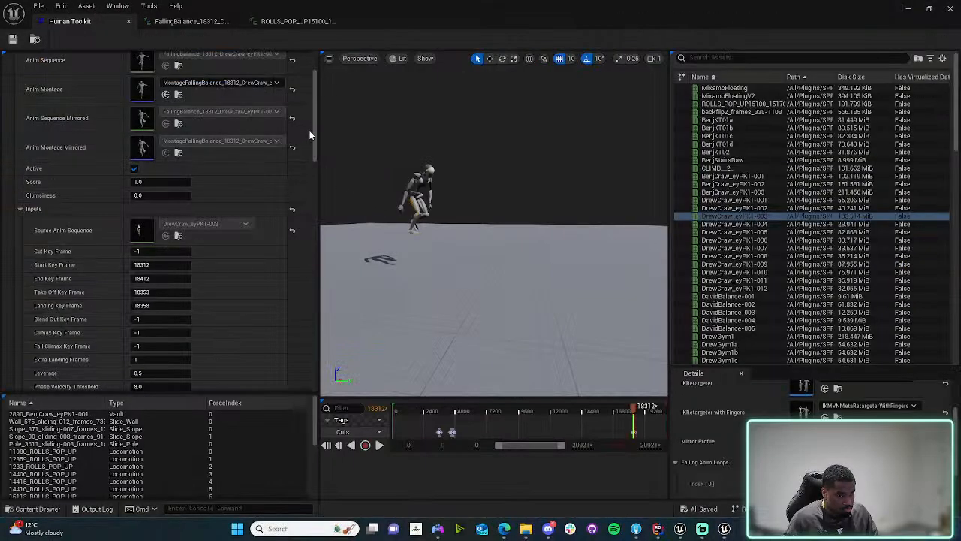
scroll(313, 126, "up", 3)
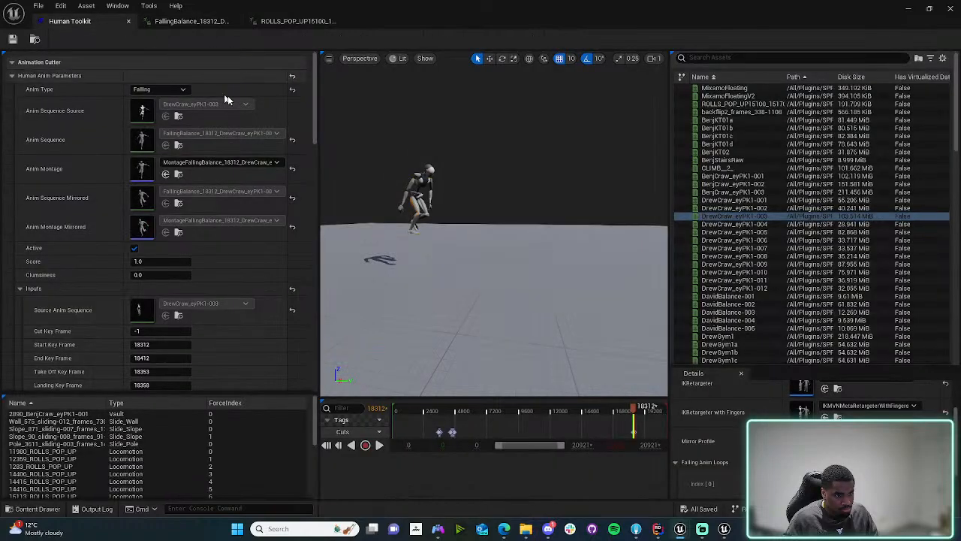
left_click(189, 22)
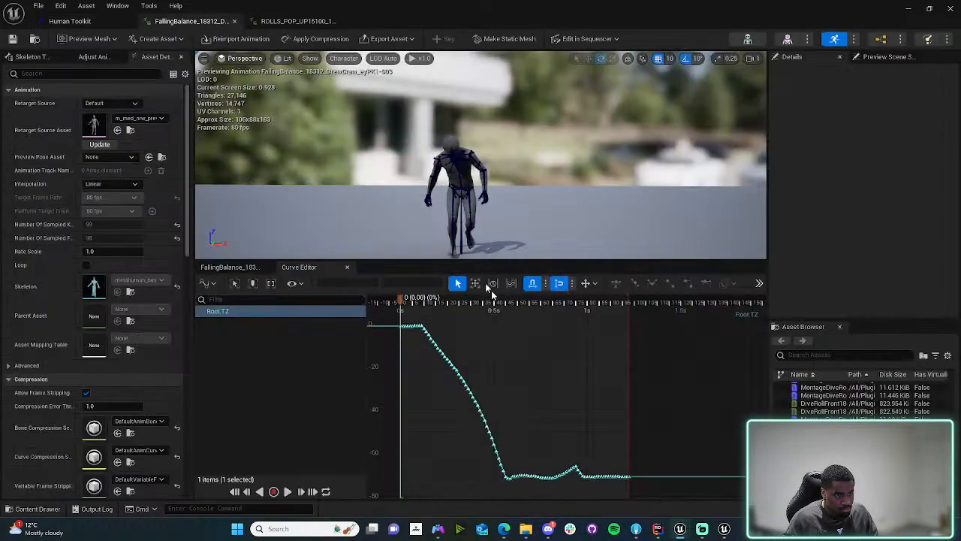
left_click_drag(426, 300, 492, 302)
left_click(70, 21)
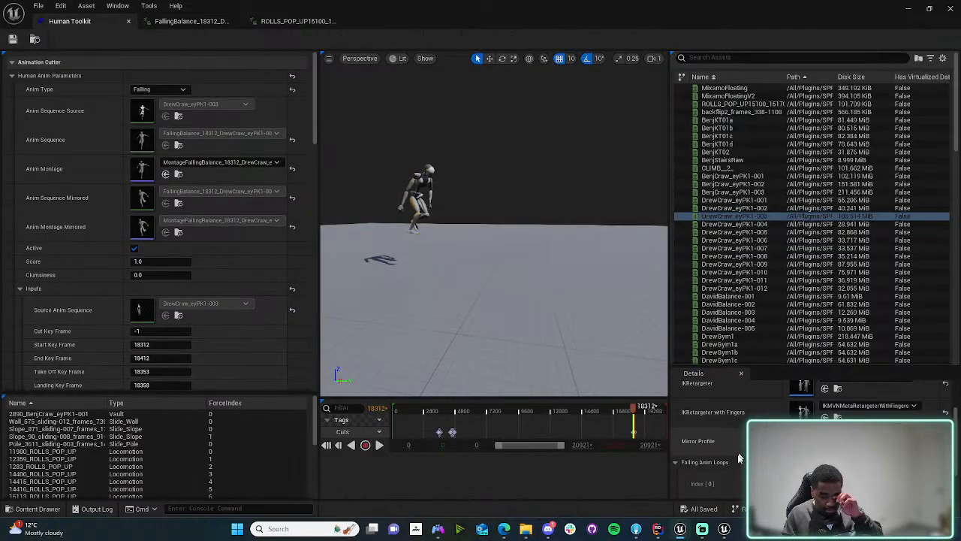
- Check the Live Coding build, then minimise its console and the Human Toolkit window to reach the ClimbupTesting level
key("ctrl+alt+F11")
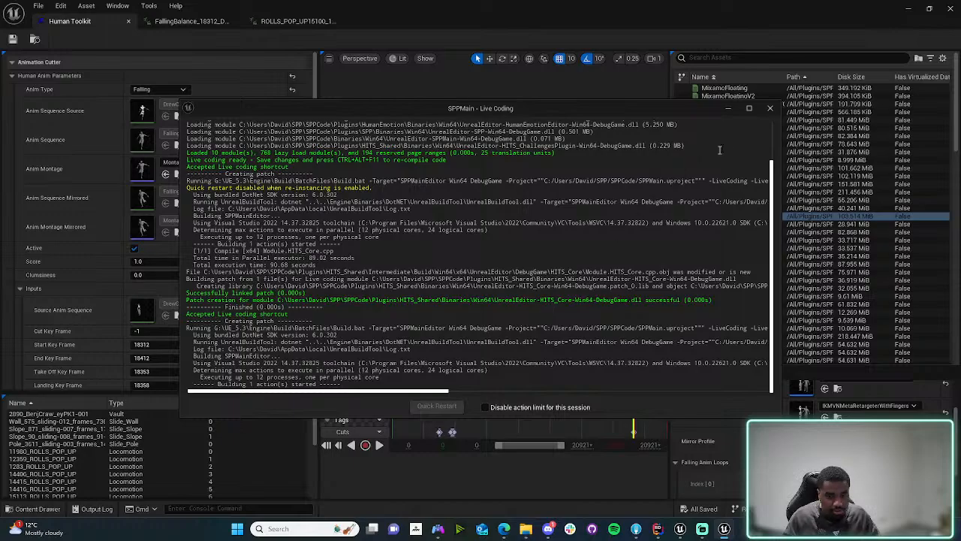
left_click(728, 109)
left_click(908, 8)
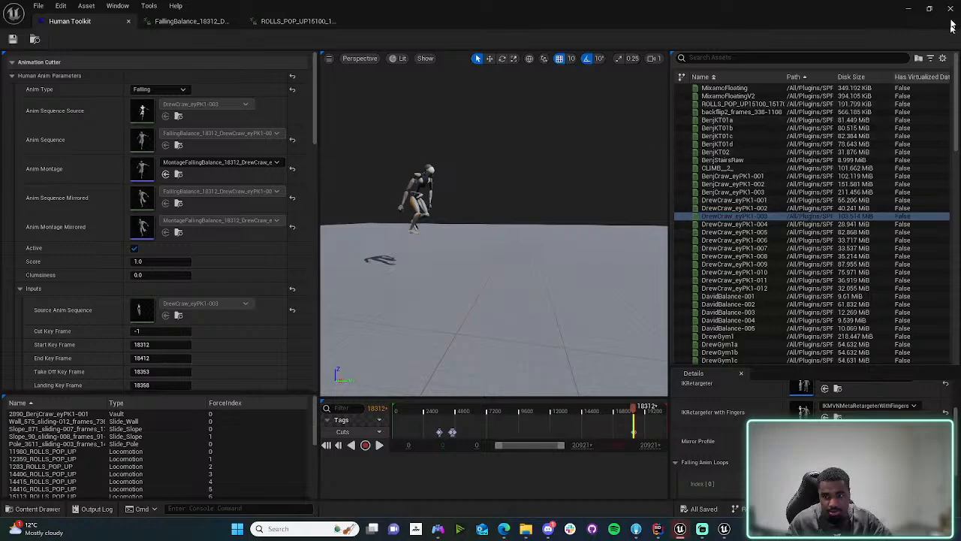
left_click(910, 11)
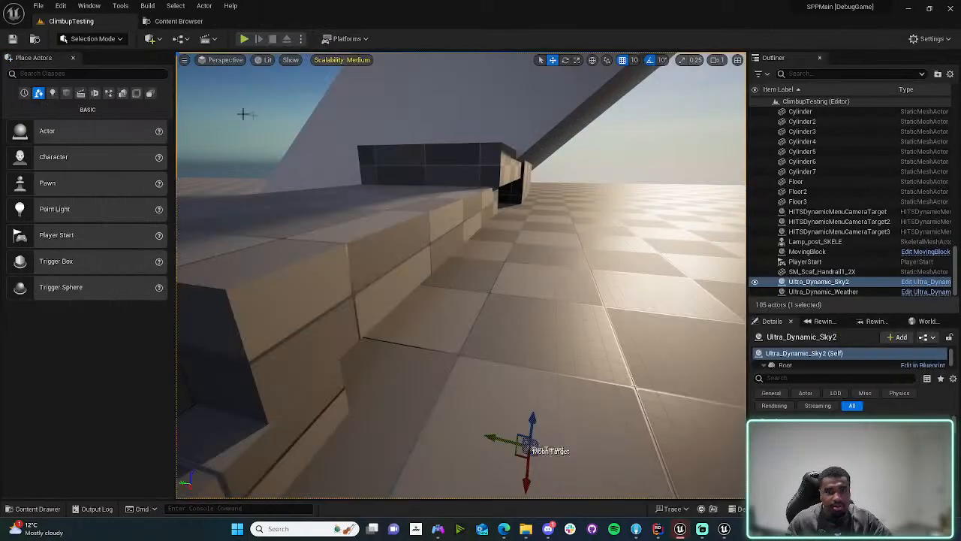
- Play the level from its current start point, run the character across the floor and stop the session
left_click(245, 39)
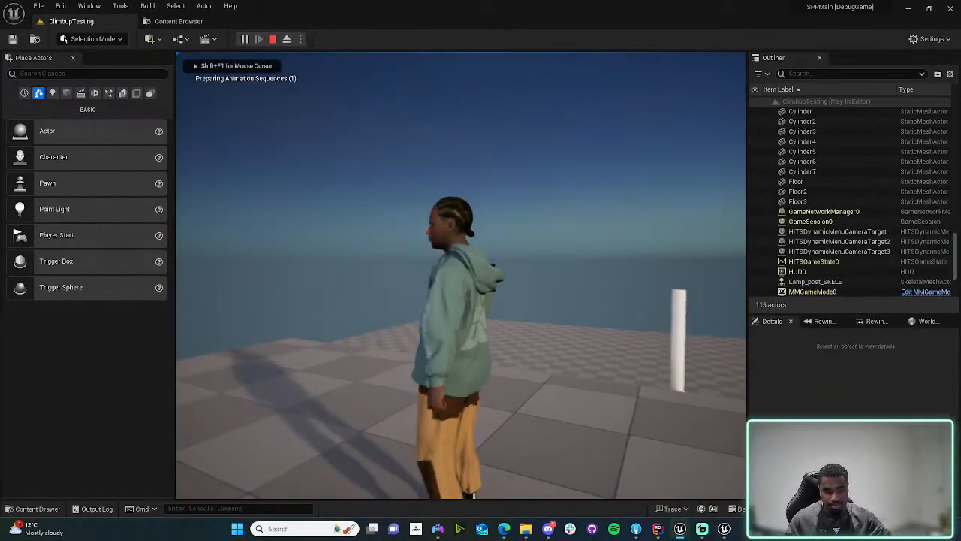
key("w")
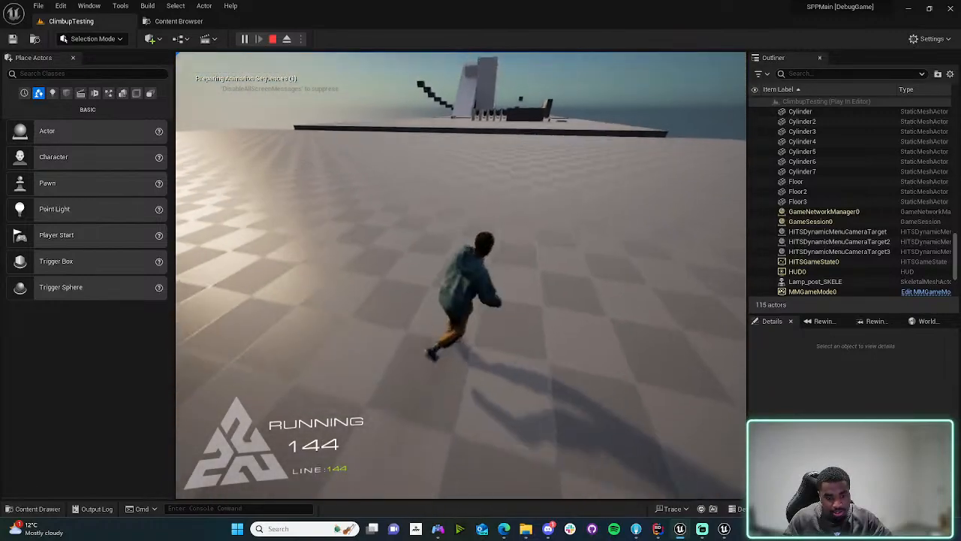
key("Escape")
- Delete the existing PlayerStart beside the tall block and white cylinder
key("s")
right_click_drag(430, 235, 608, 275)
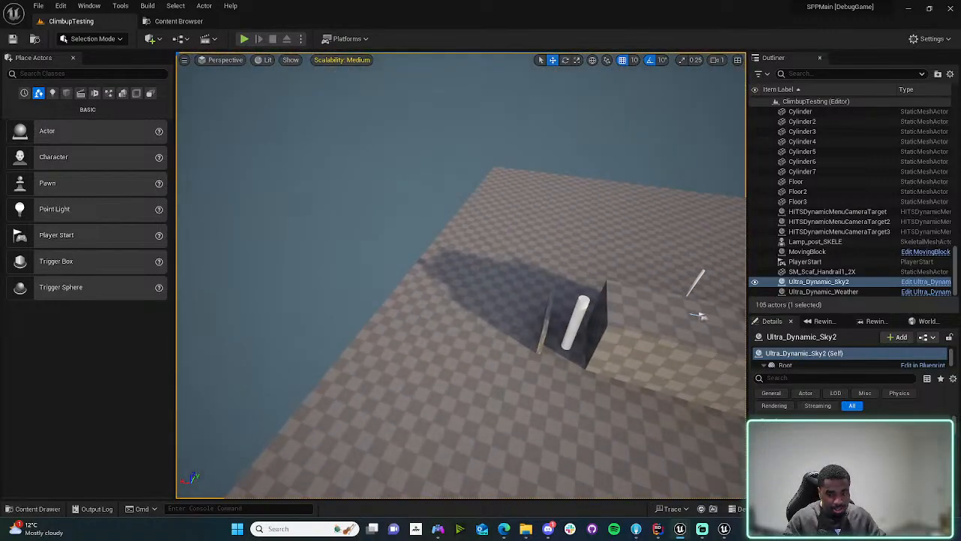
left_click(698, 316)
key("Delete")
- Place a new Player Start on the floor among the low walls, near the stepped blocks
right_click_drag(616, 321, 744, 289)
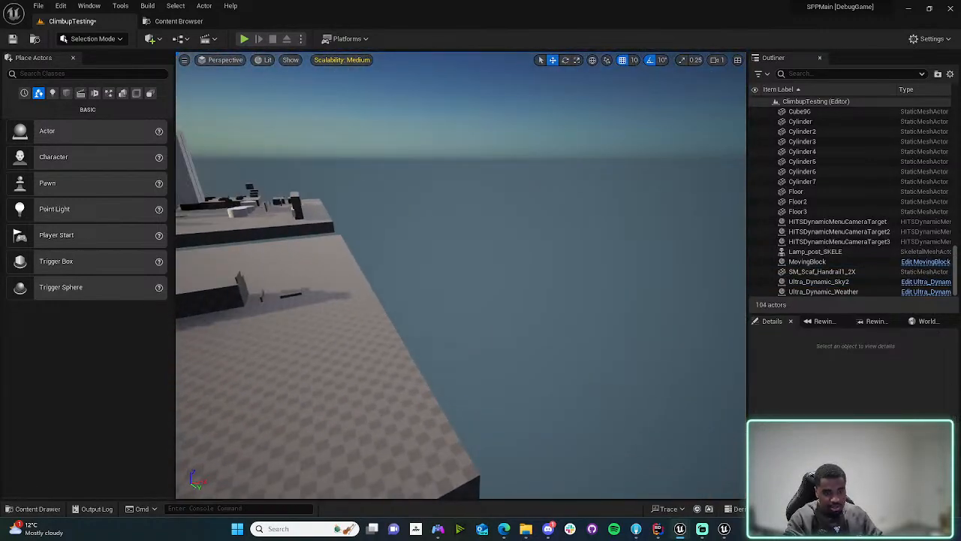
key("w")
right_click_drag(571, 278, 721, 274)
key("w")
key("w")
right_click_drag(481, 274, 600, 274)
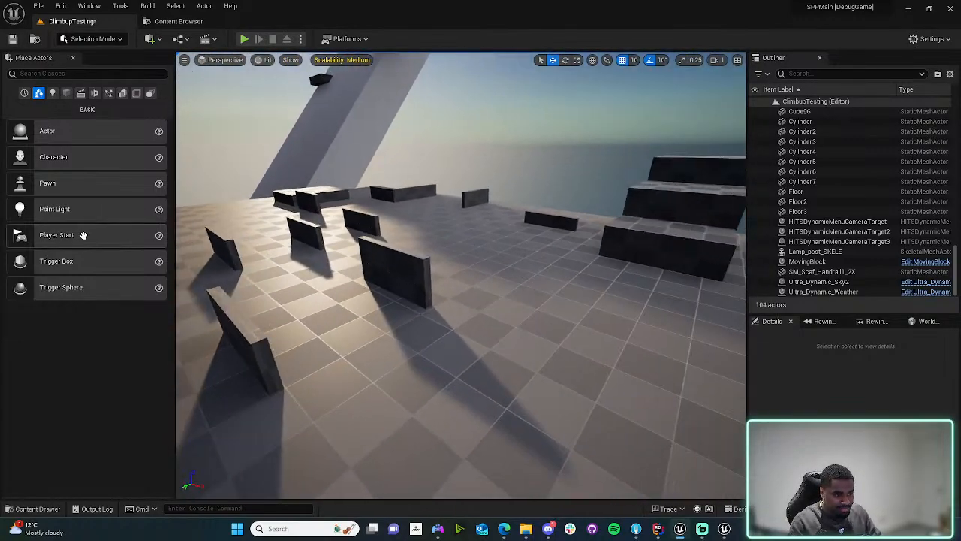
left_click_drag(83, 235, 472, 293)
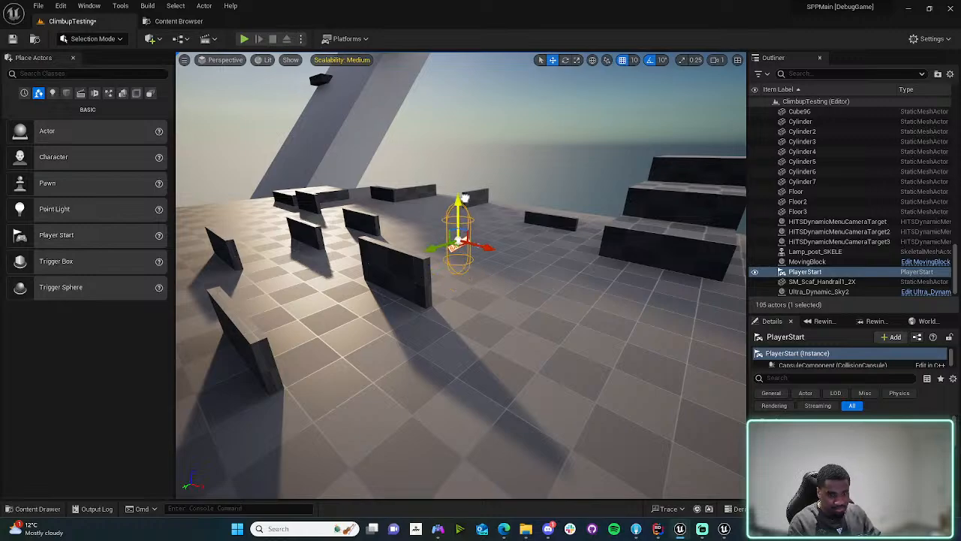
- Play the level from the new start point and jump the character onto the low platform beyond the walls
left_click(245, 38)
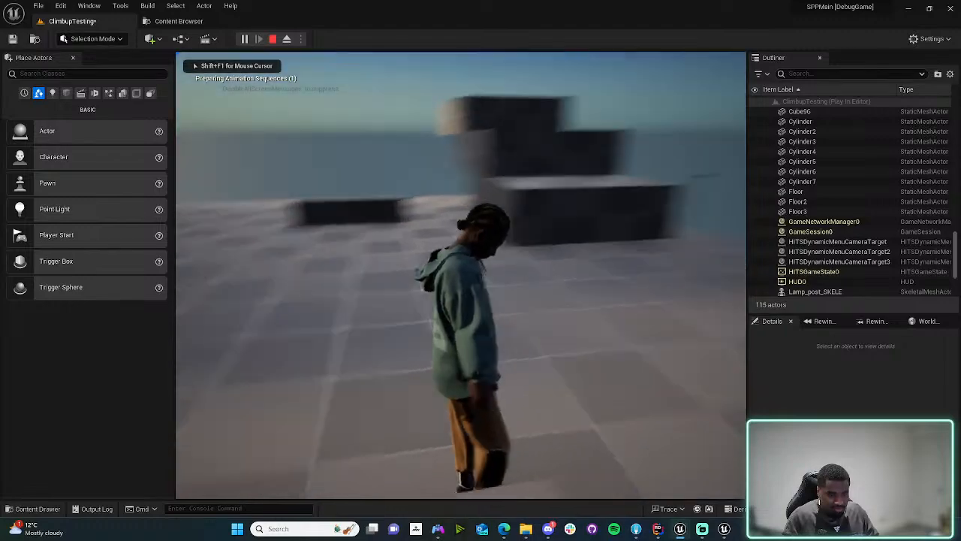
key("w")
key("w")
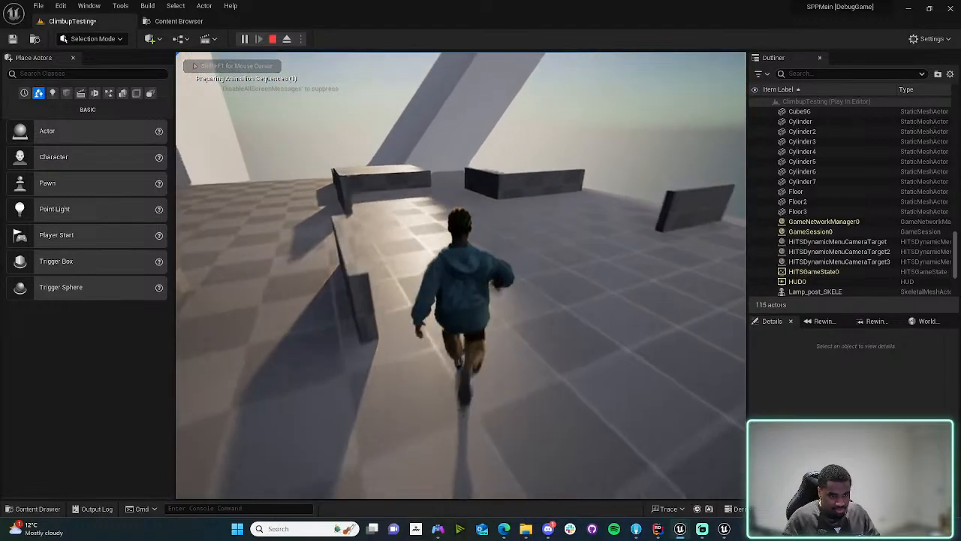
key("w")
key("space")
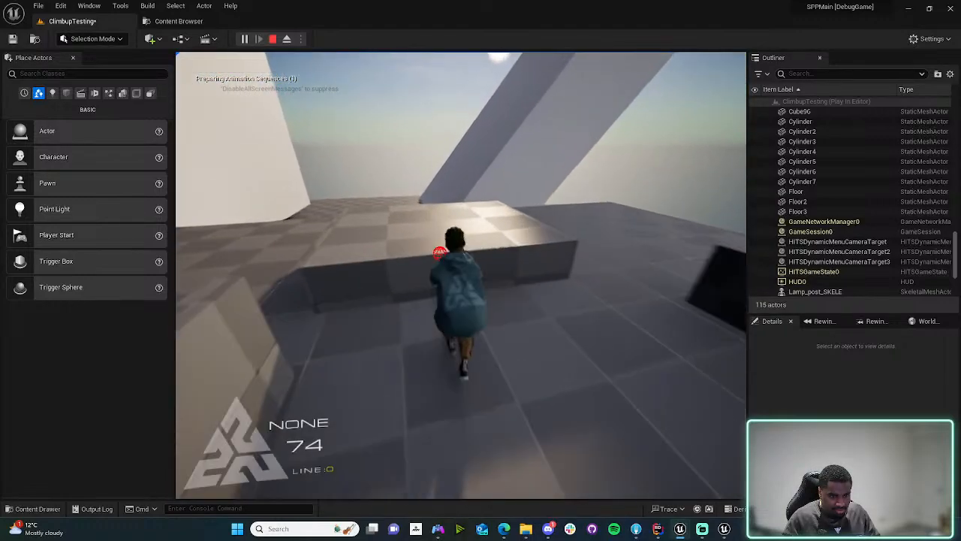
key("w")
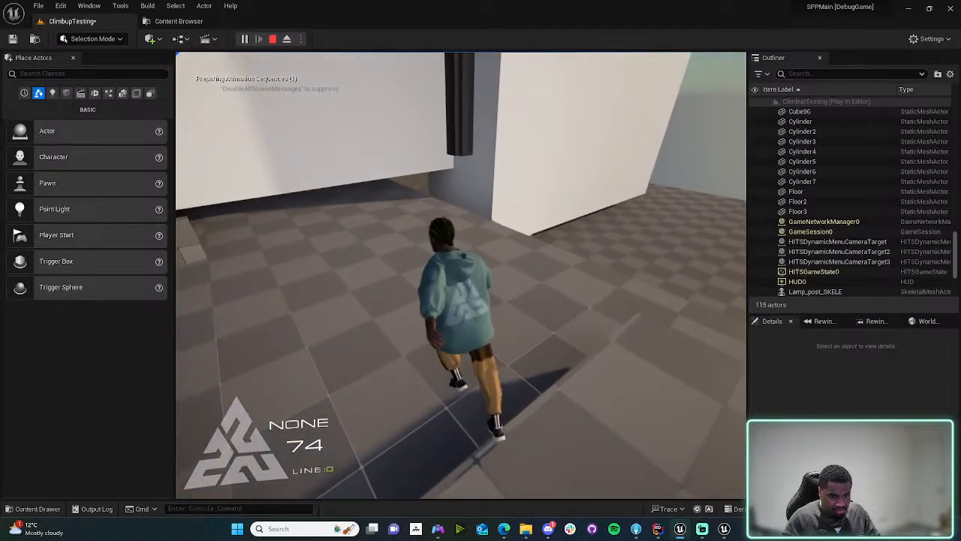
key("w")
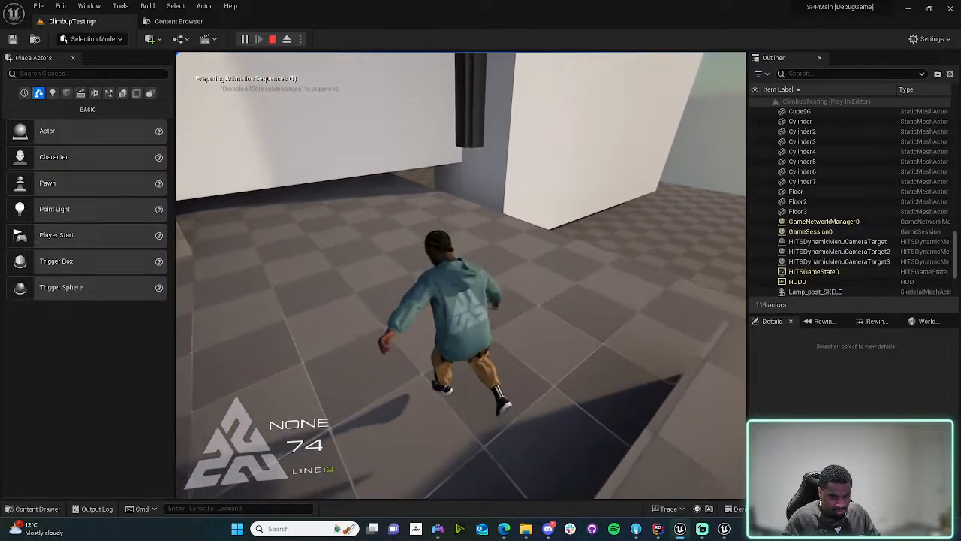
- Run the character back across the low platform and step off its edge to test the fall
key("w")
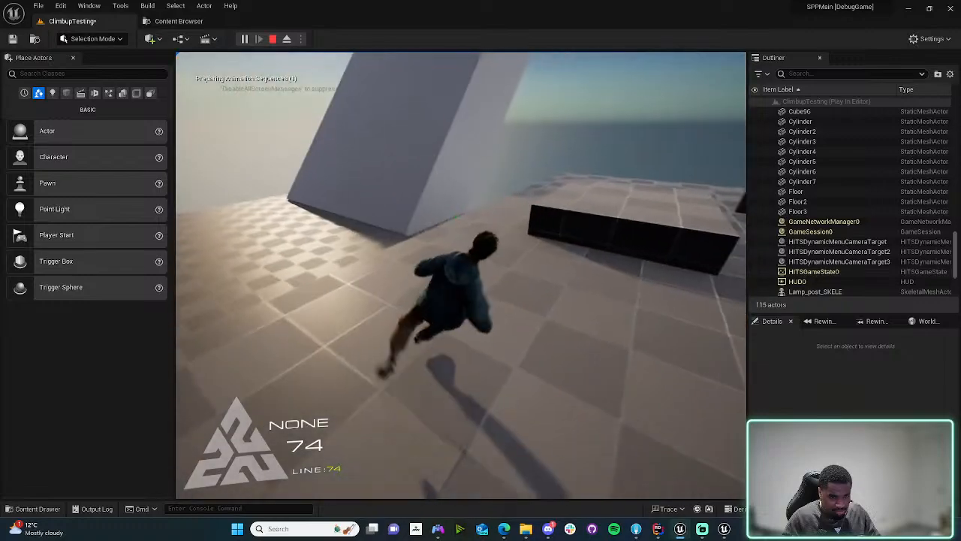
key("space")
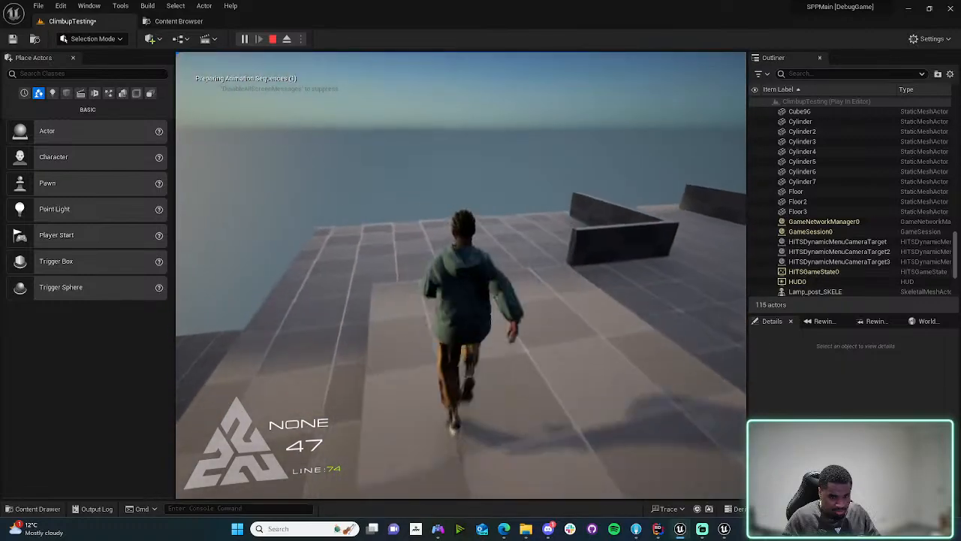
key("w")
key("w")
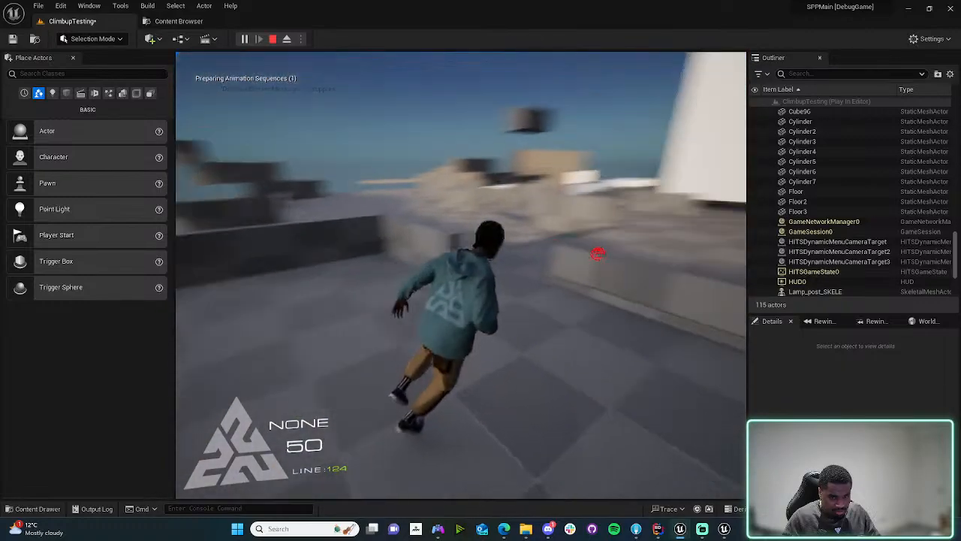
key("w")
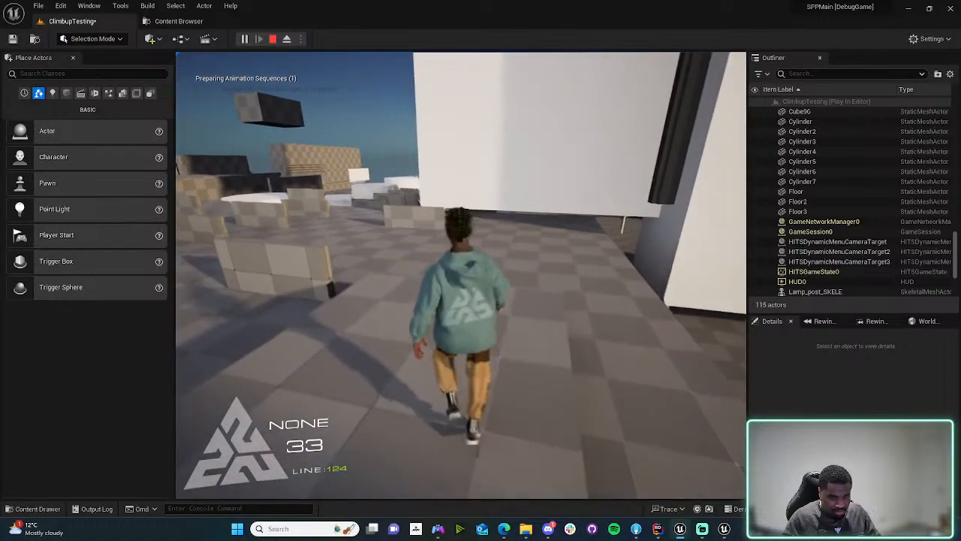
key("w")
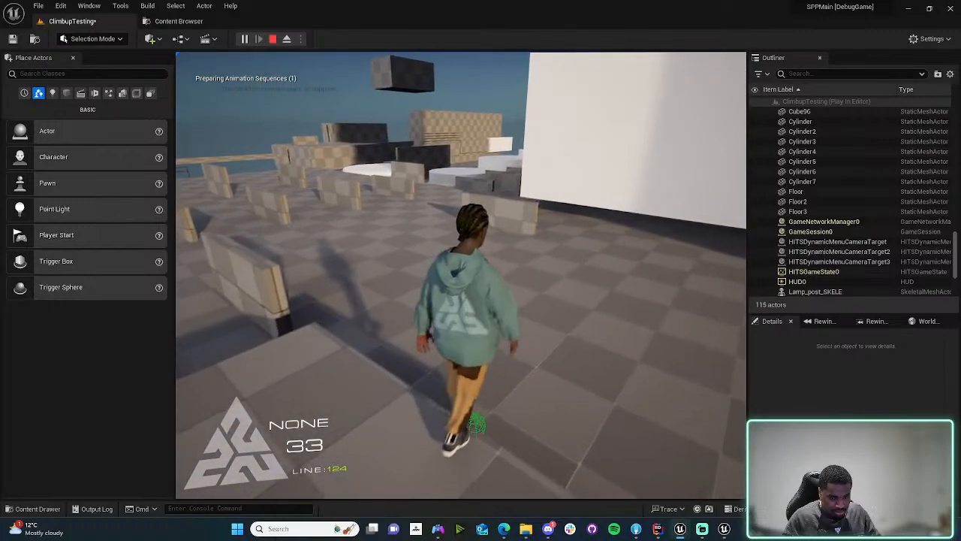
- Run the character to the stepped blocks, mount the lowest one, drop off its side and stop the session
key("w")
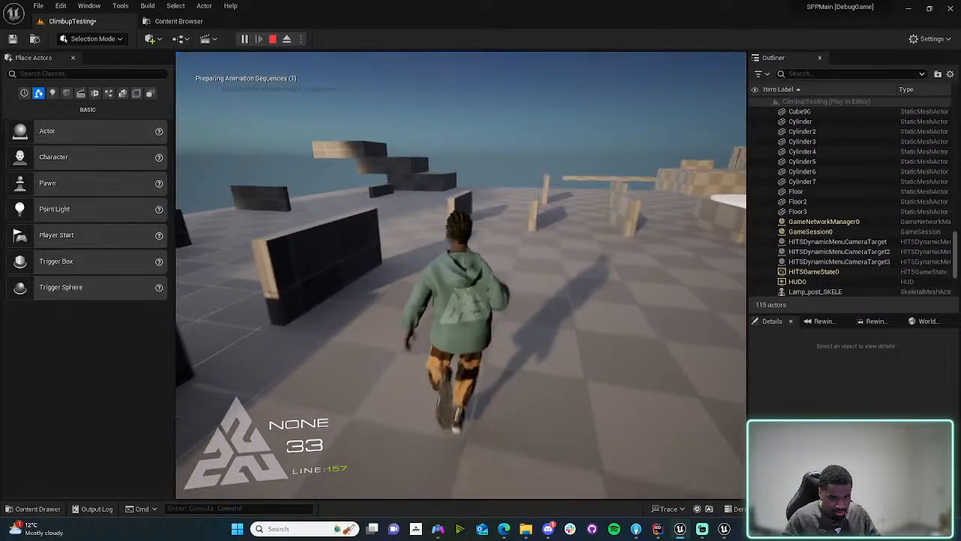
key("w")
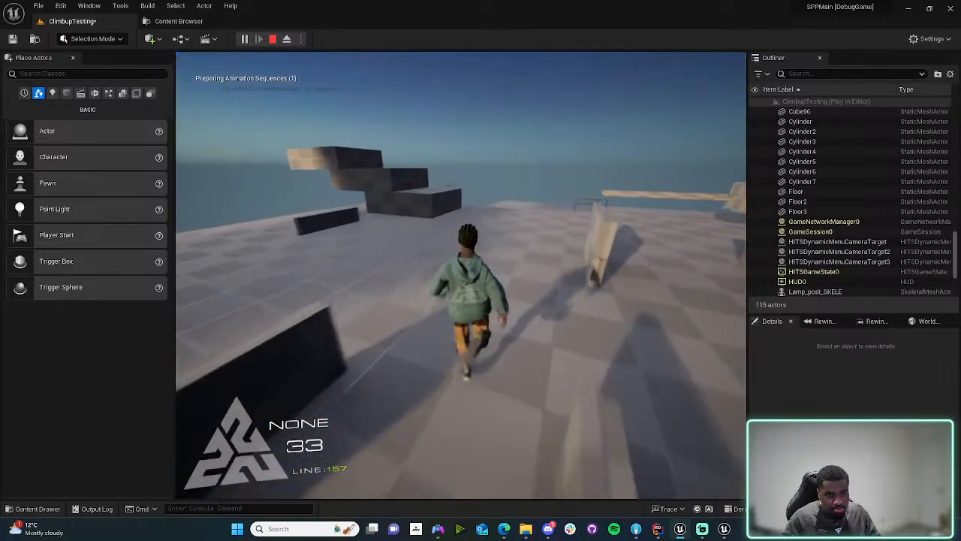
key("w")
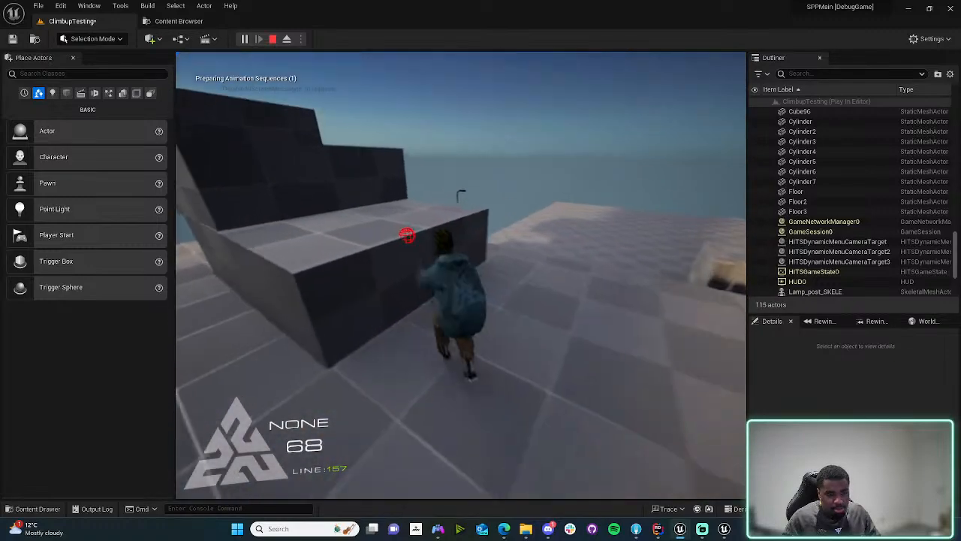
key("w")
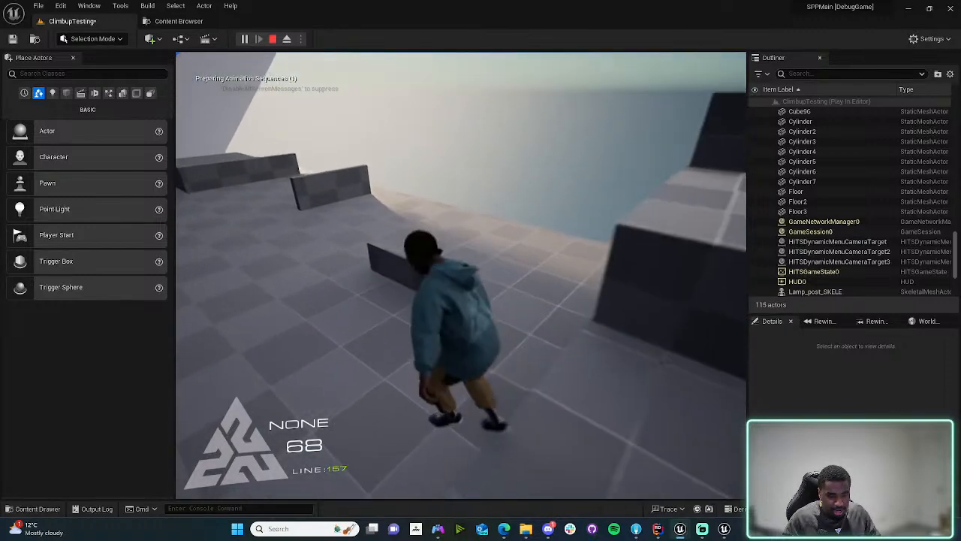
key("w")
key("Escape")
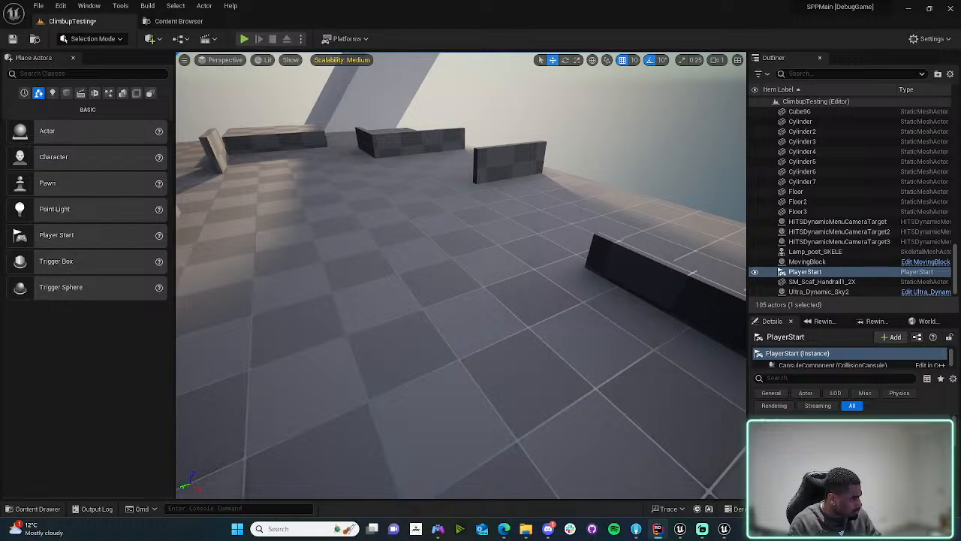
- Play the level again and run the character over the lowest stepped block and off beside the low wall
left_click(244, 39)
key("w")
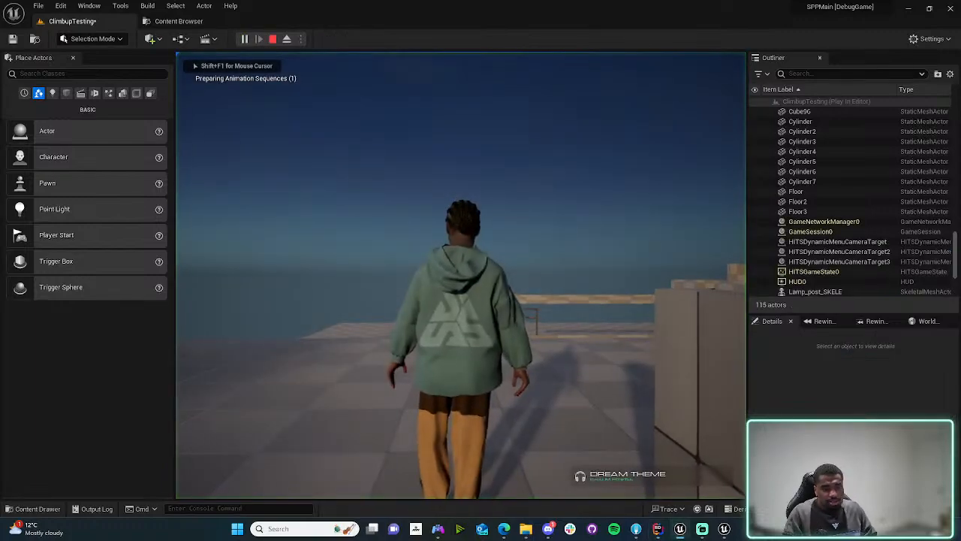
key("w")
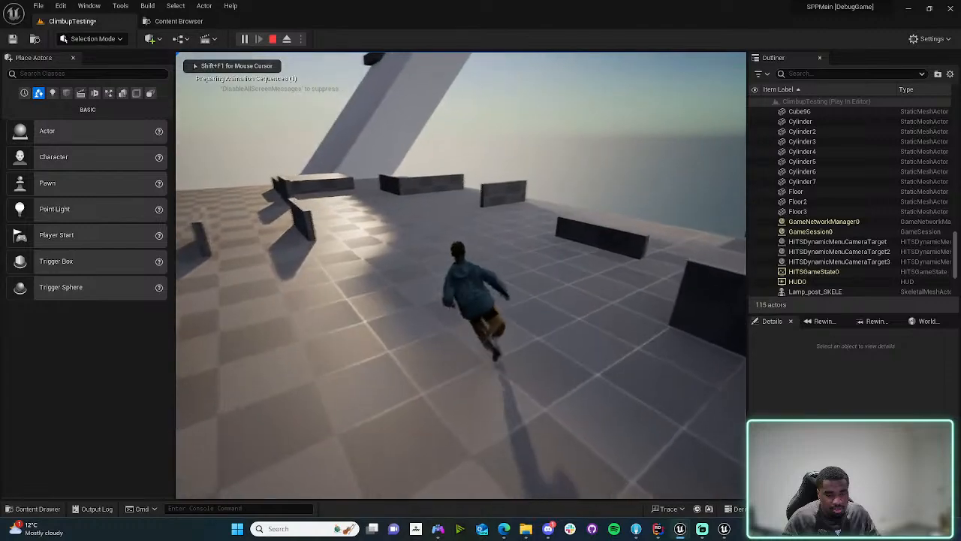
key("w")
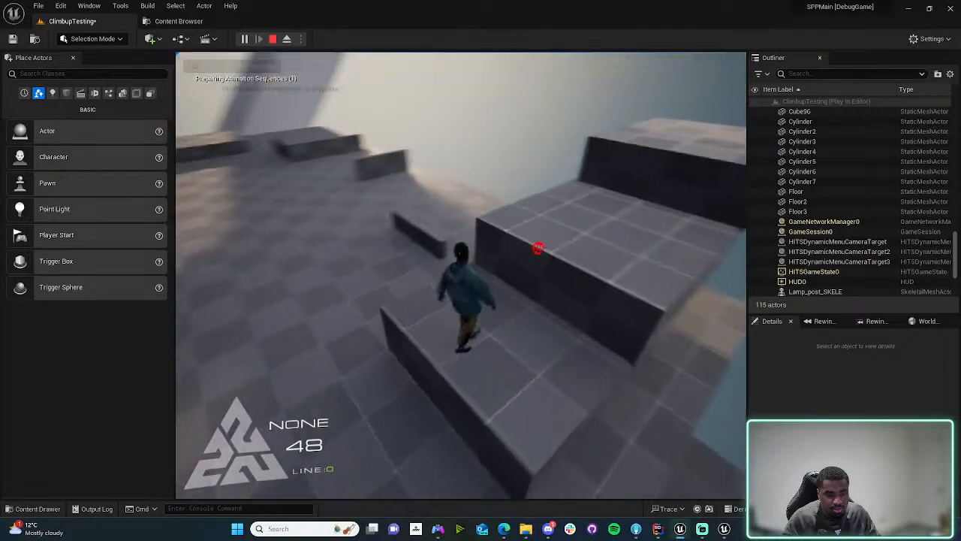
key("w")
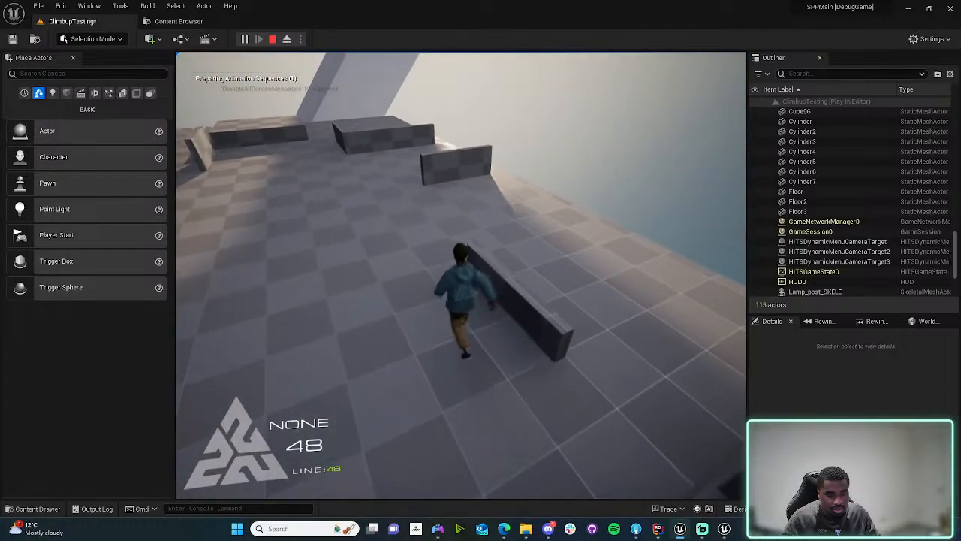
key("w")
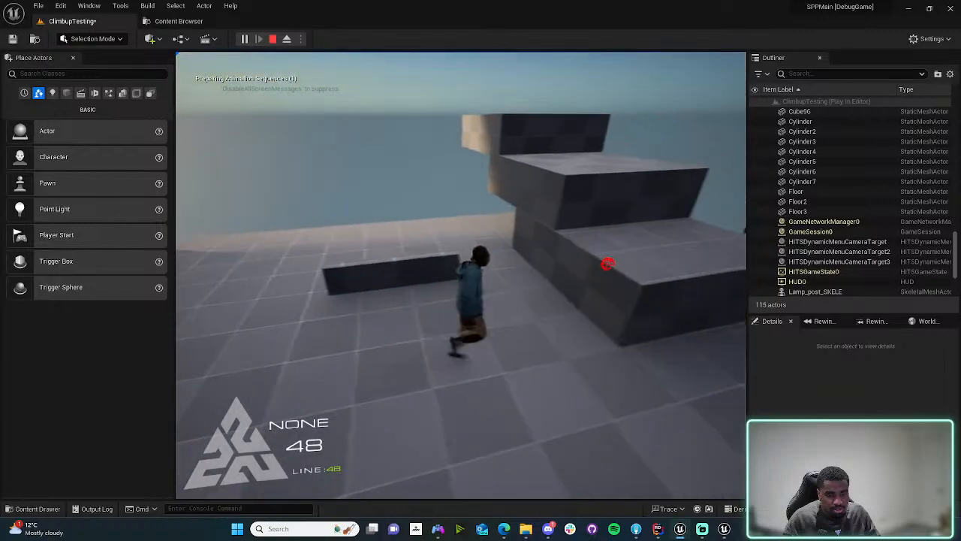
- Repeatedly climb the lowest stepped block and move off its side edge to test the balance fall
key("w")
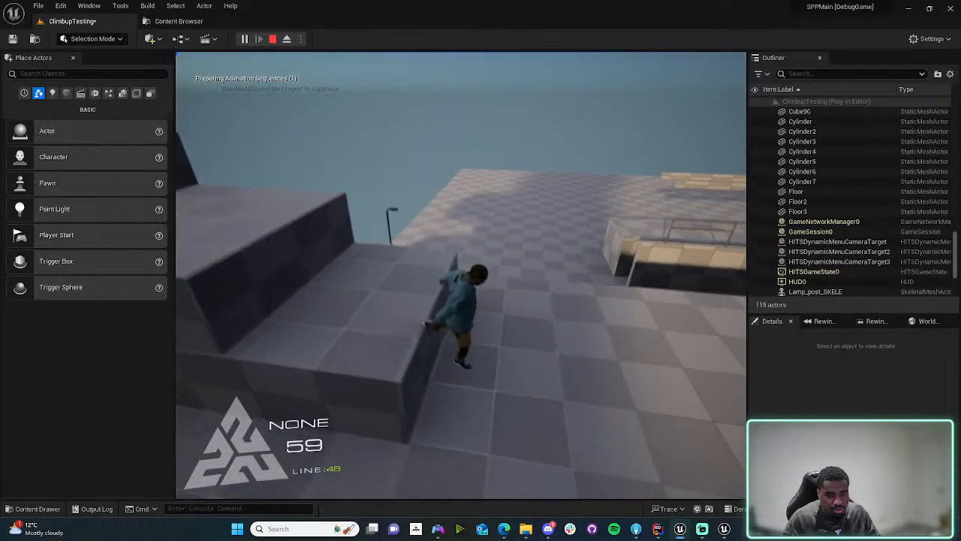
key("w")
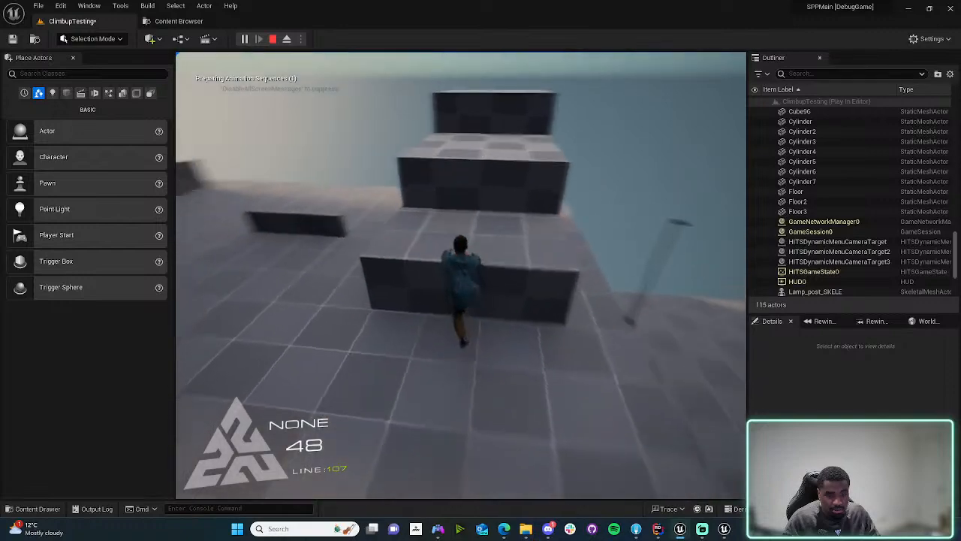
key("w")
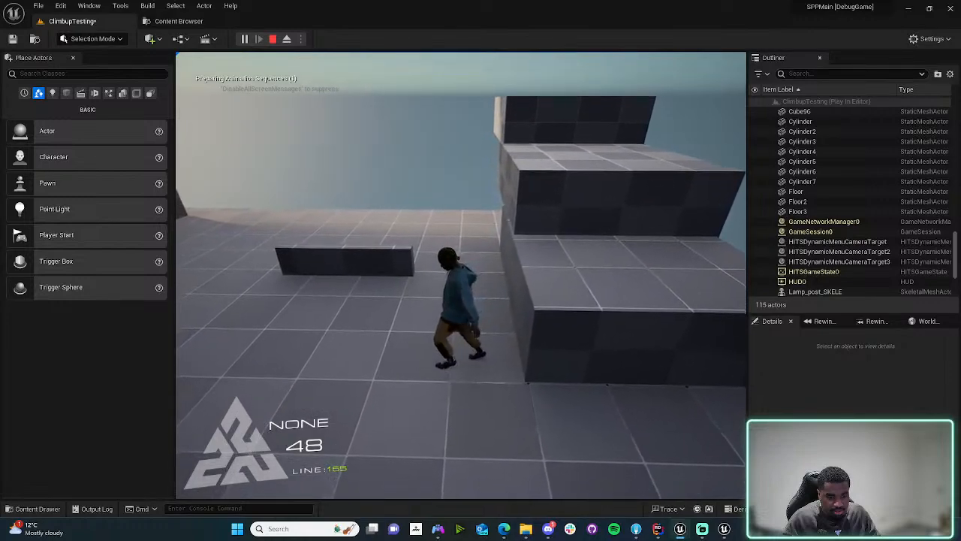
key("w")
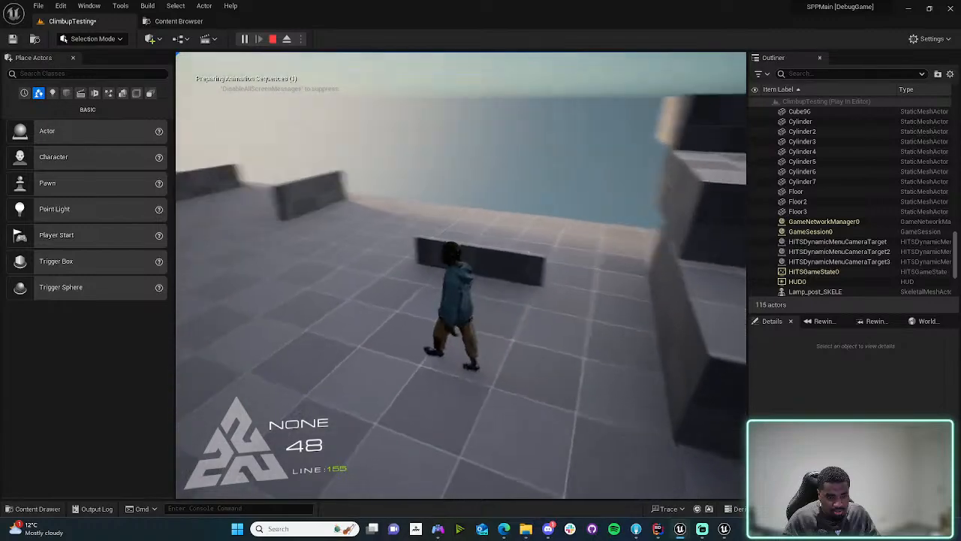
key("space")
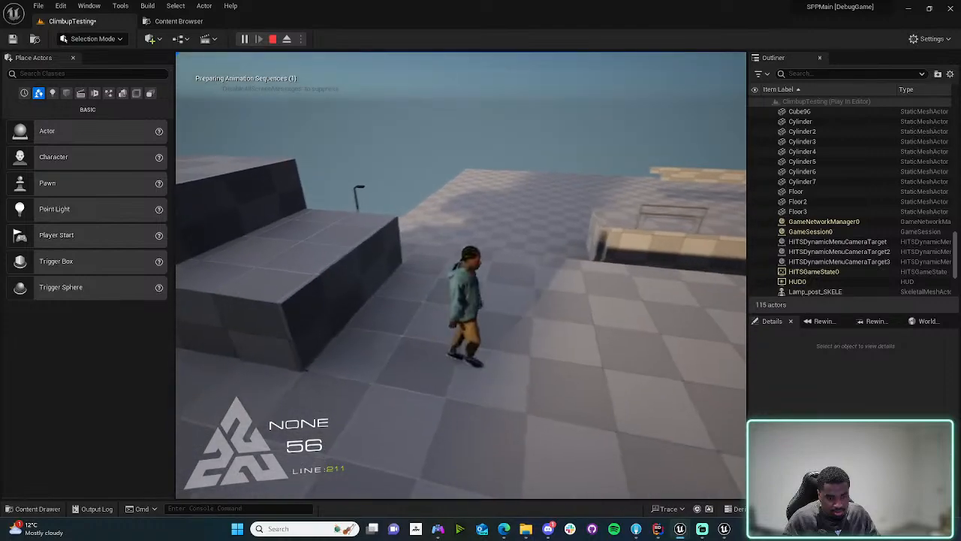
key("w")
key("space")
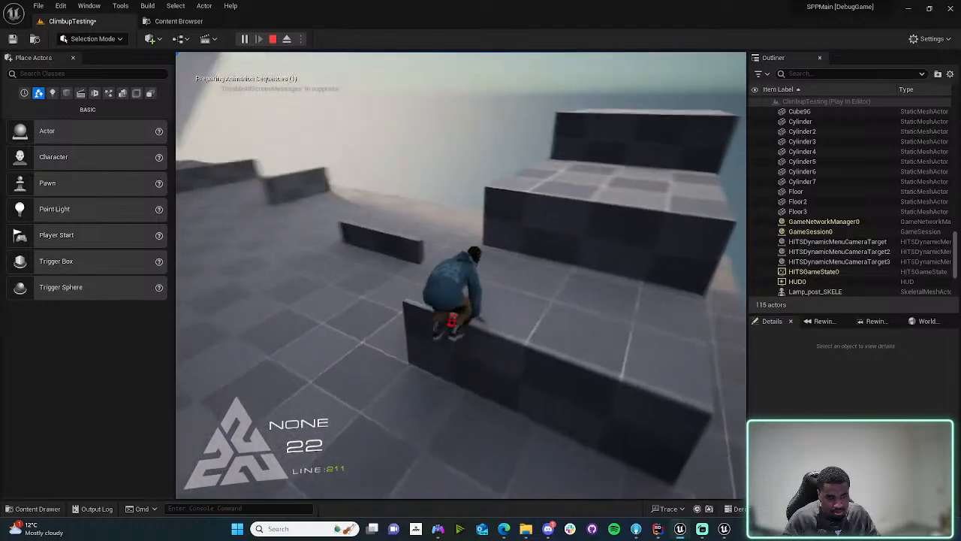
key("w")
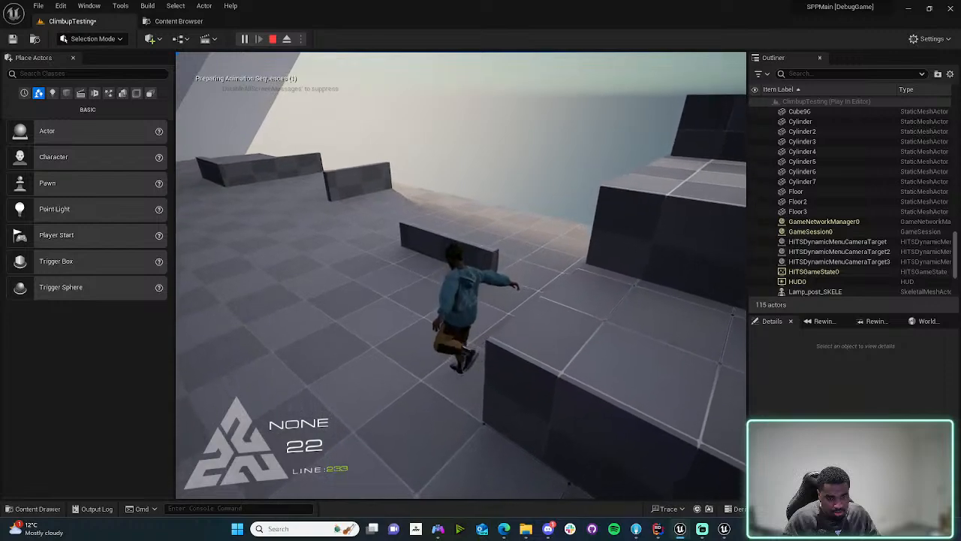
key("w")
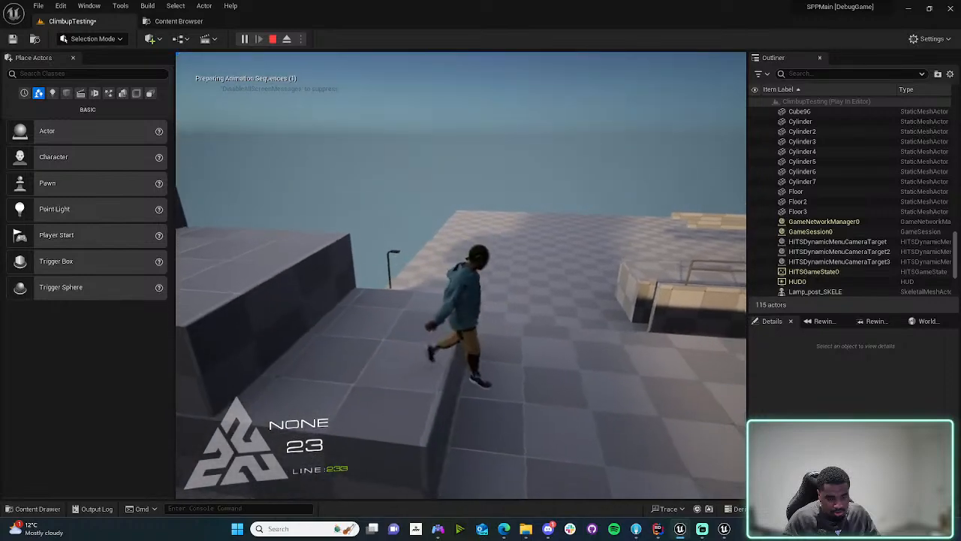
key("w")
key("space")
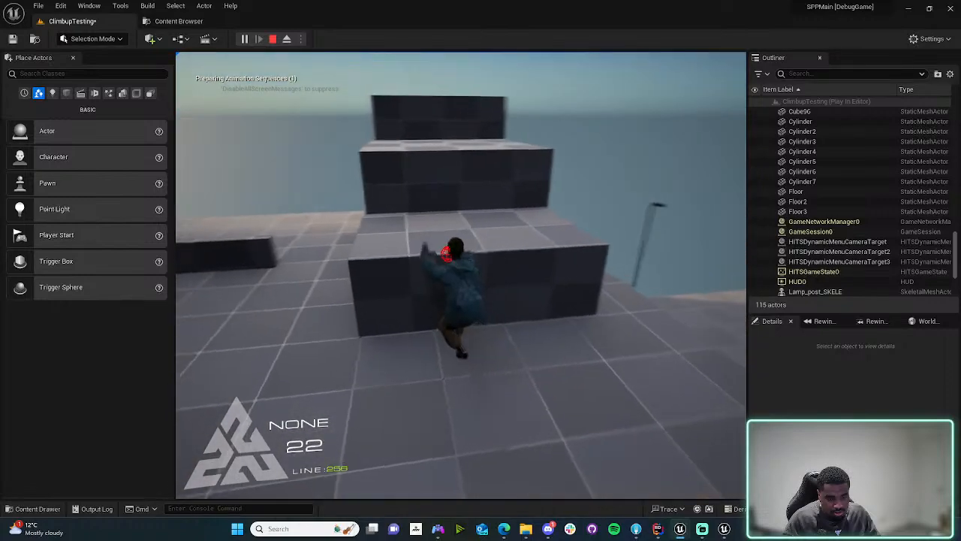
key("w")
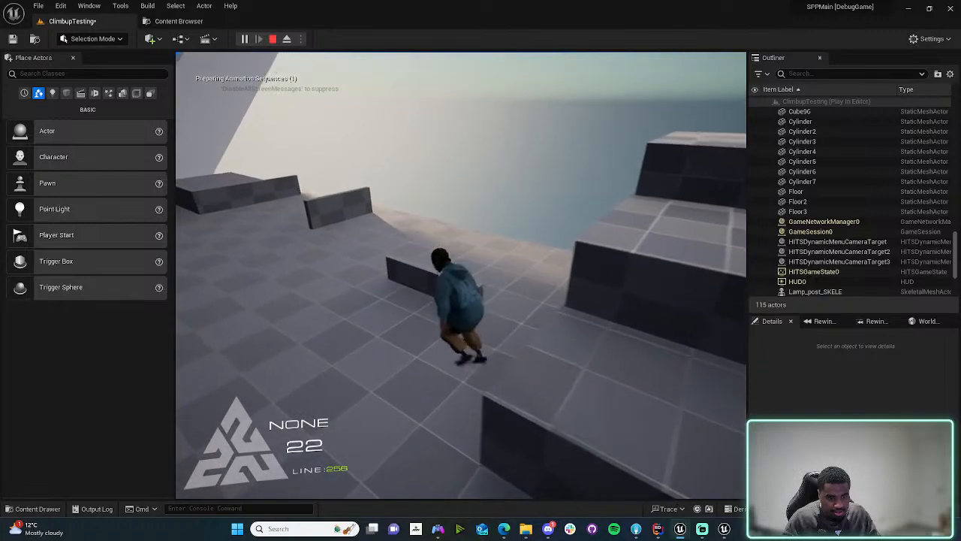
key("w")
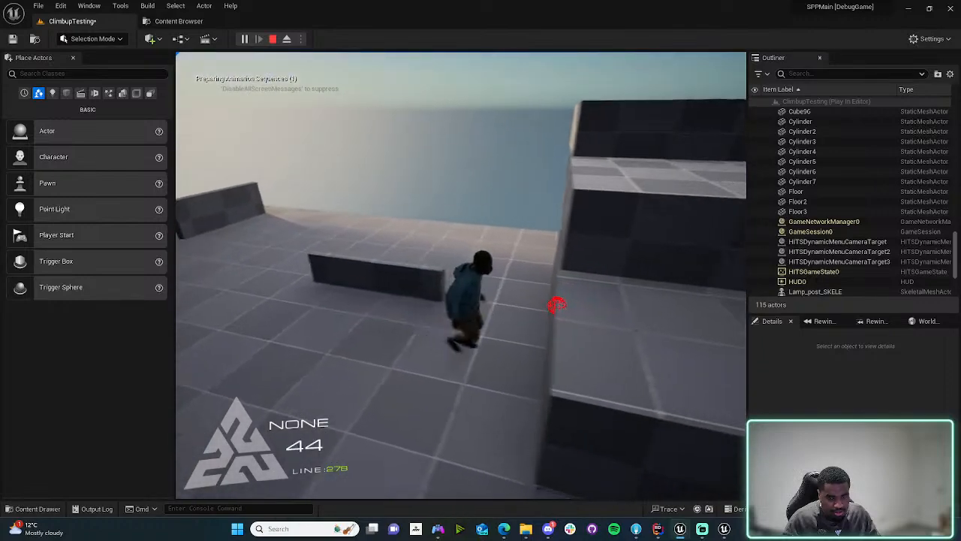
key("space")
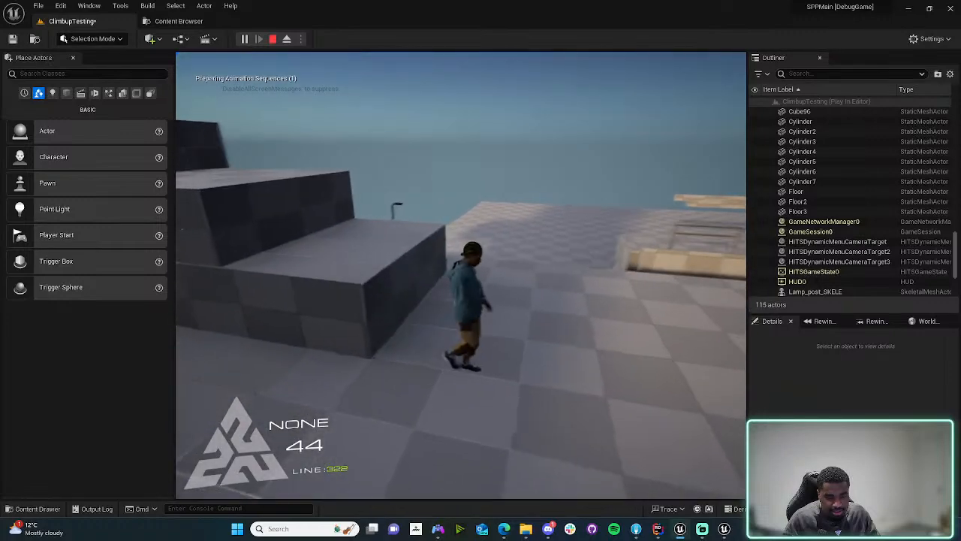
- Climb from the lowest stepped block to the second one and move the character off its side edge
key("w")
key("w")
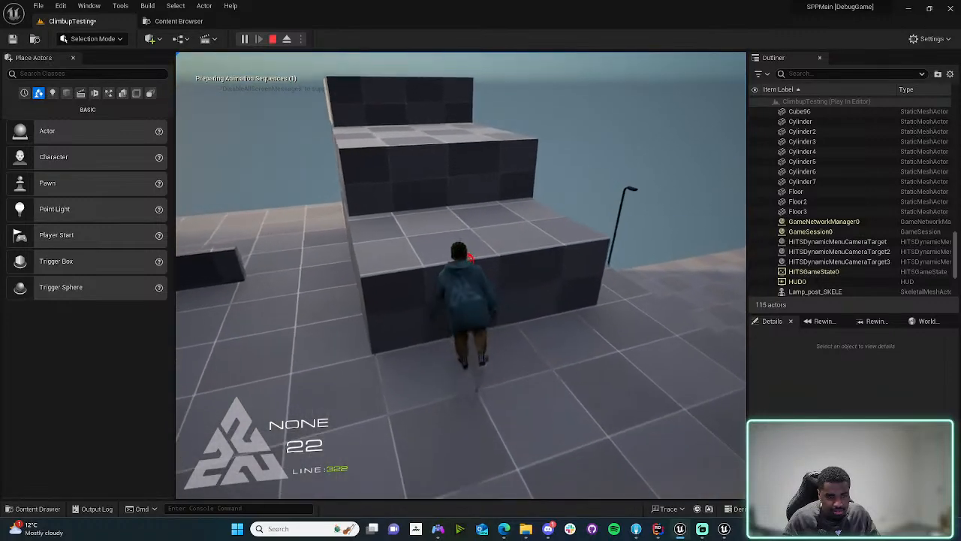
key("space")
key("space")
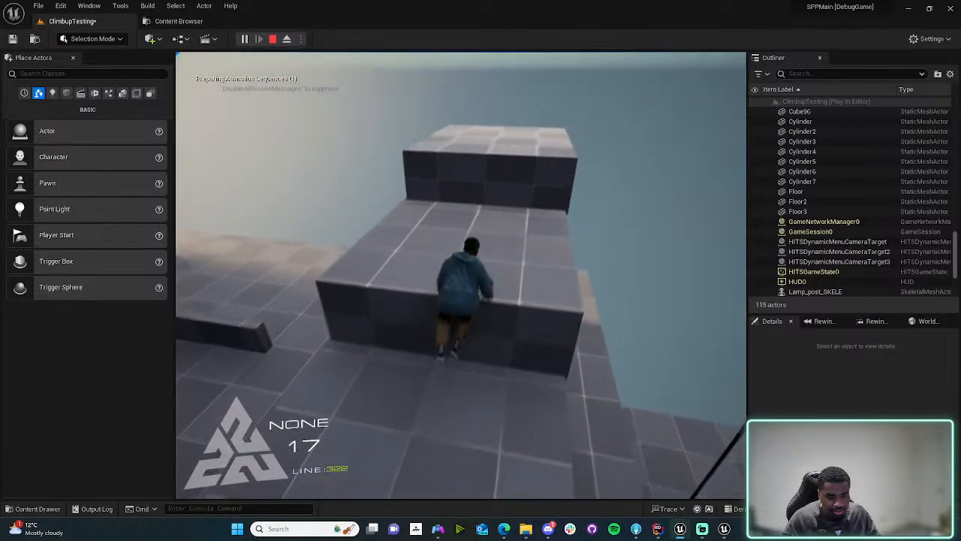
key("a")
key("w")
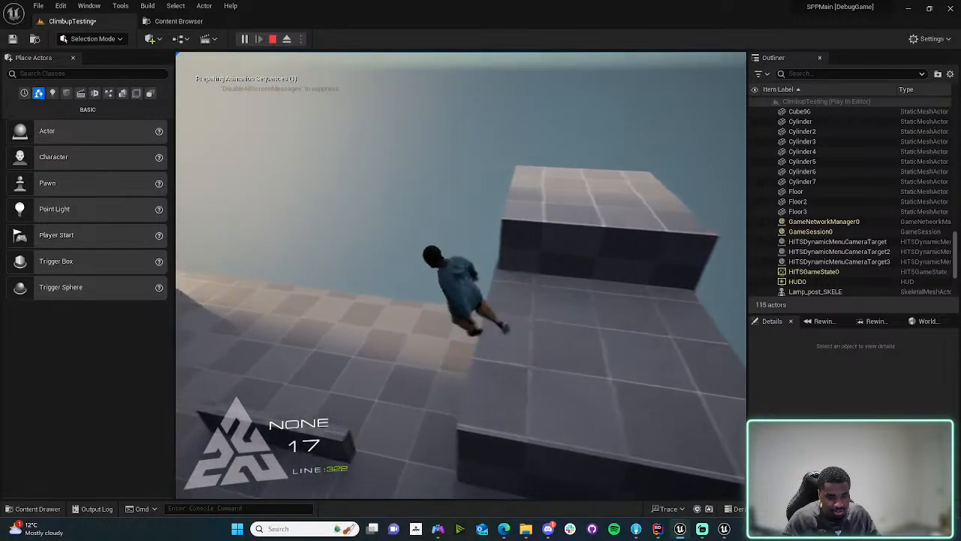
- Drop the character from the stepped blocks and run over the low walls to the low platform
key("w")
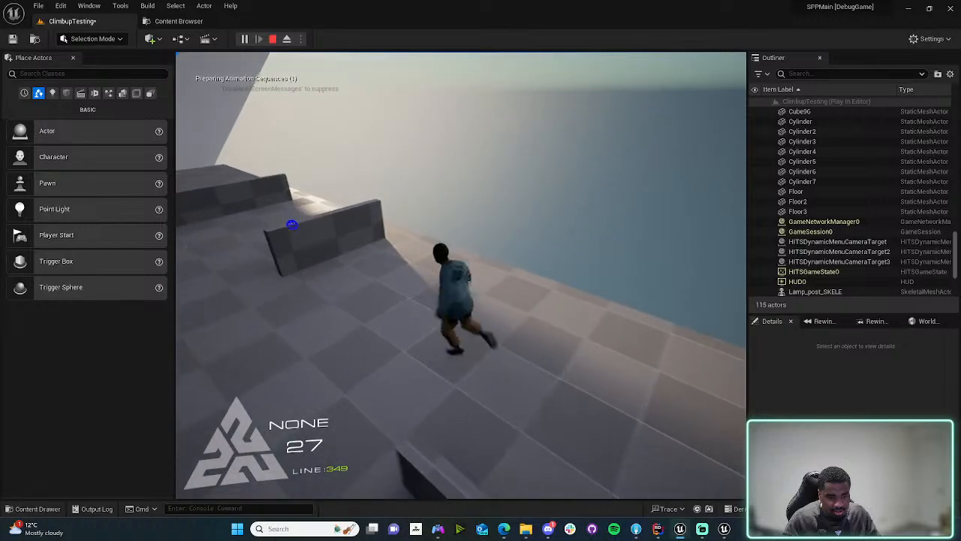
key("space")
key("w")
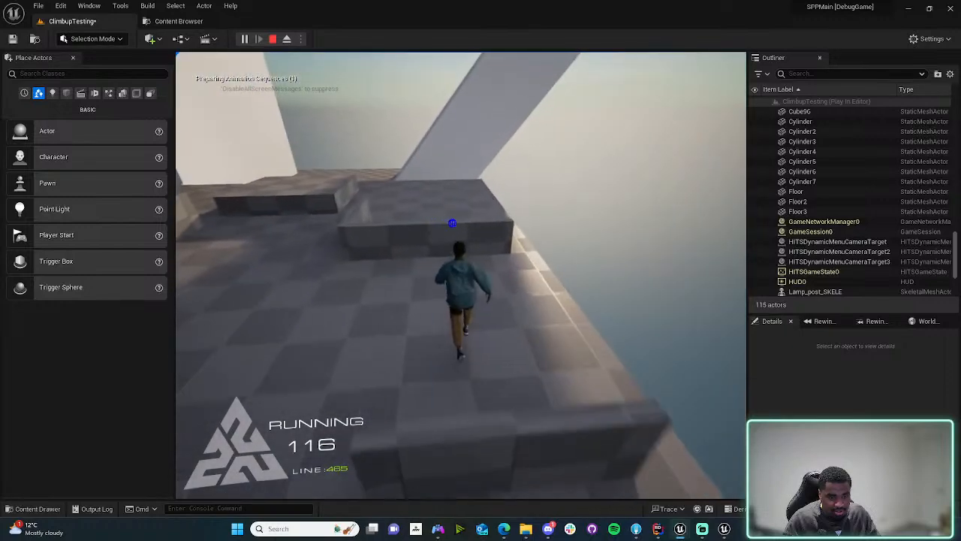
key("w")
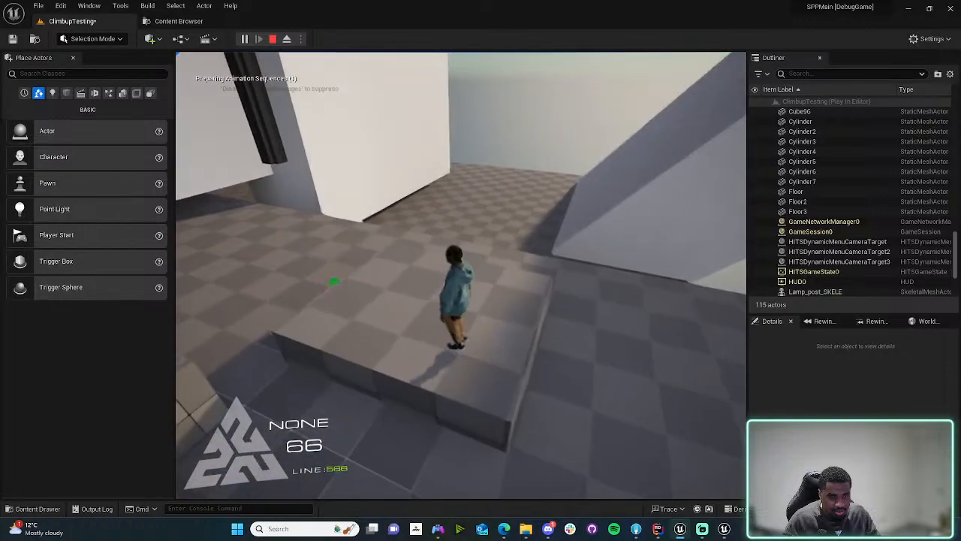
- Move the character over the low platform and step off its side edge to test the balance fall
key("w")
key("w")
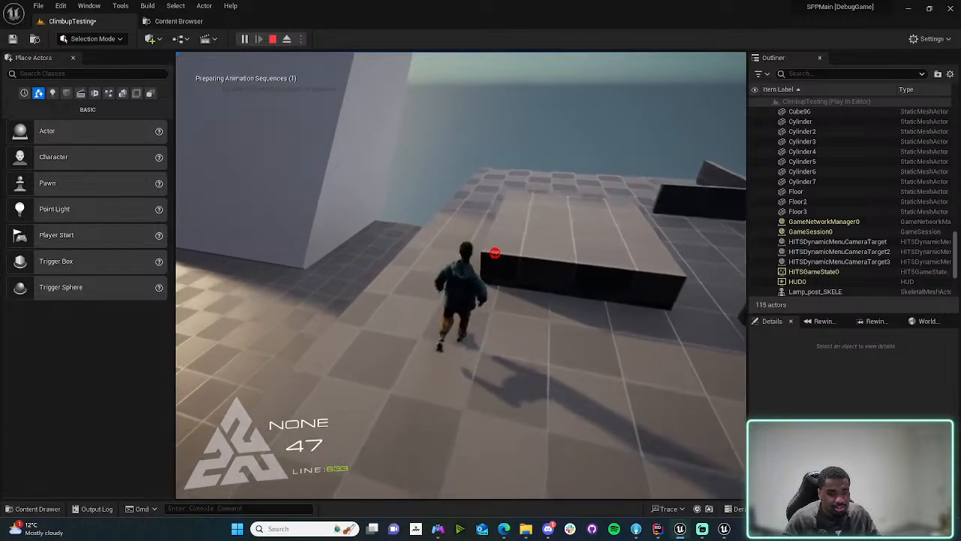
key("w")
key("w")
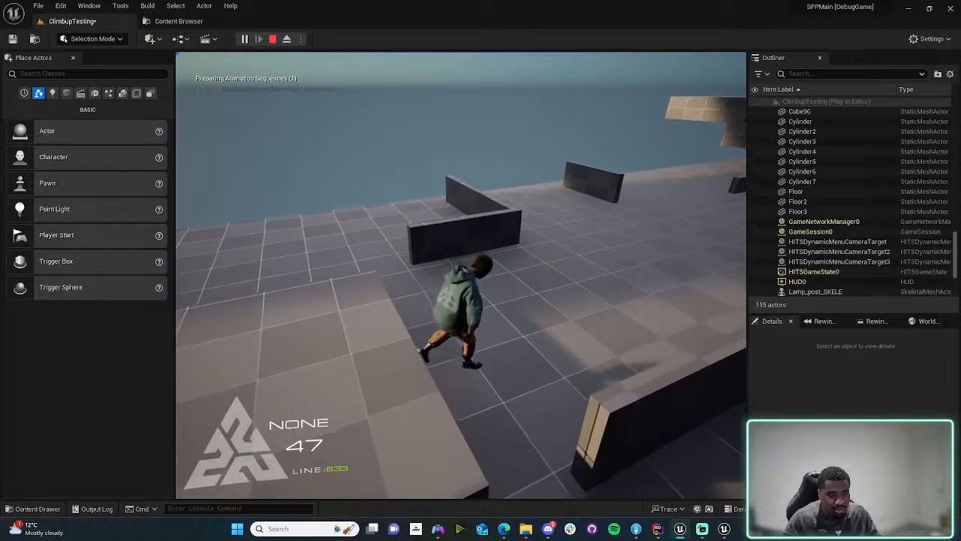
key("w")
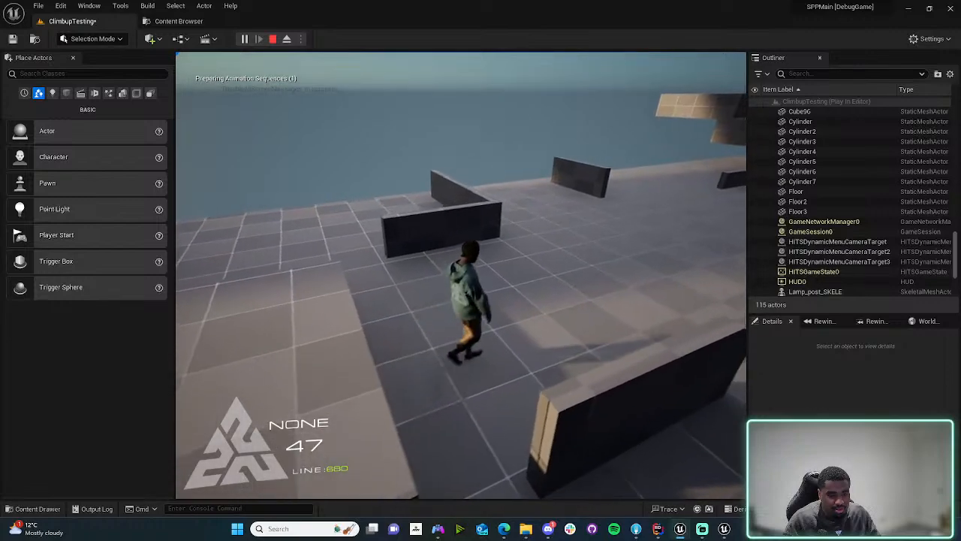
- Jump the character over the low walls back toward the stepped blocks and stop the play session
key("space")
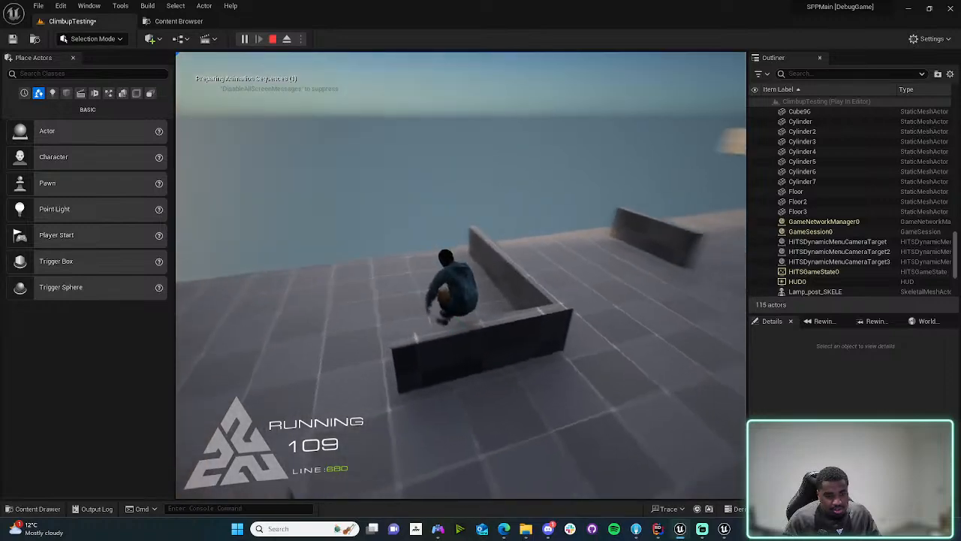
key("space")
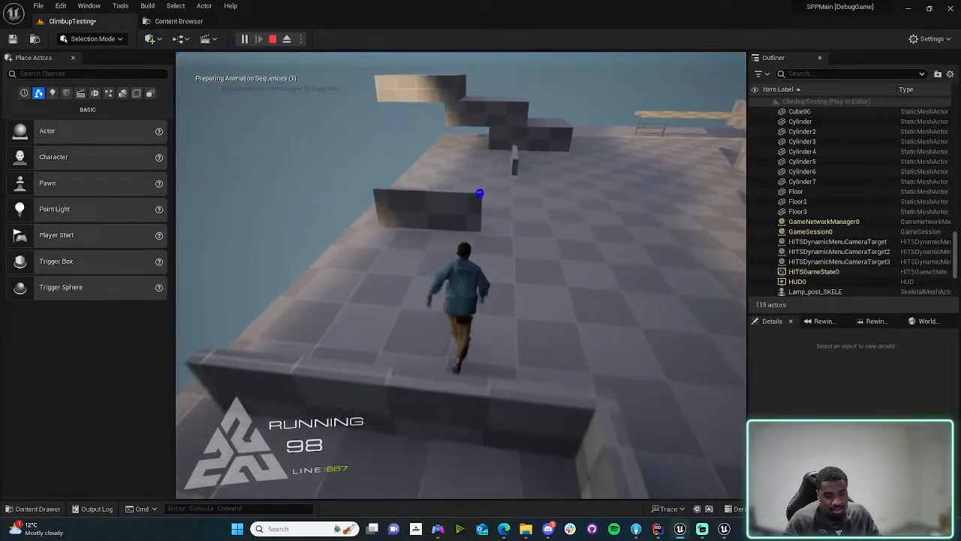
key("space")
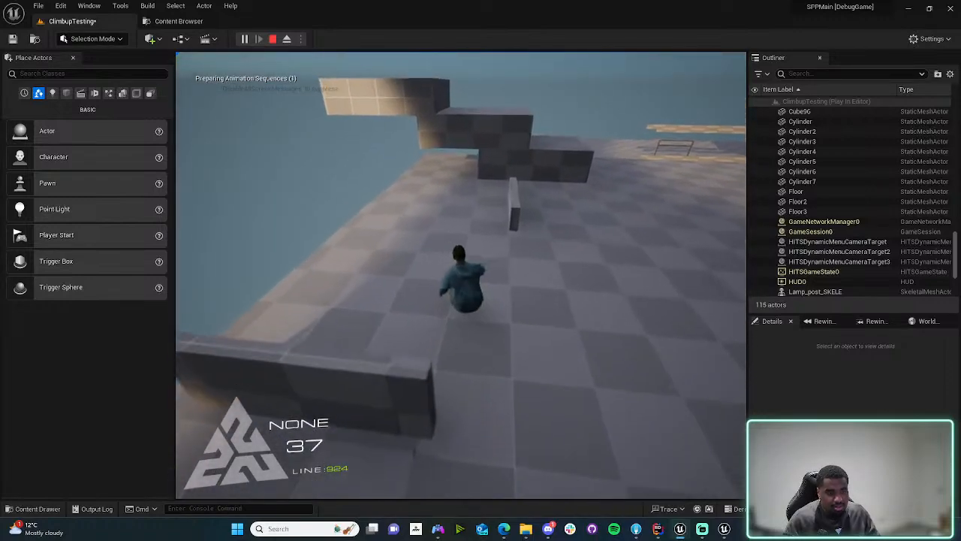
key("Escape")
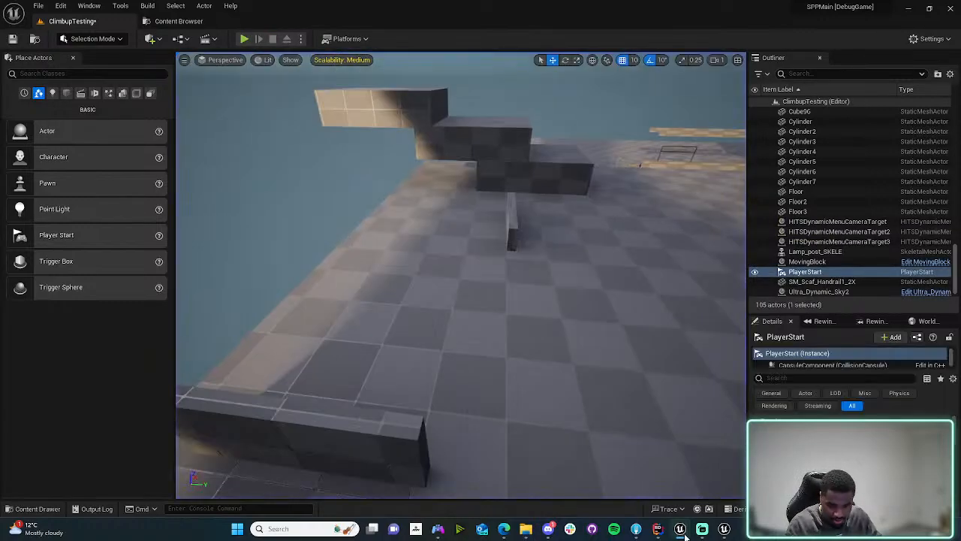
- In the Human Toolkit, set the falling balance cut's start key frame to 18349 and elaborate the animation
left_click(682, 530)
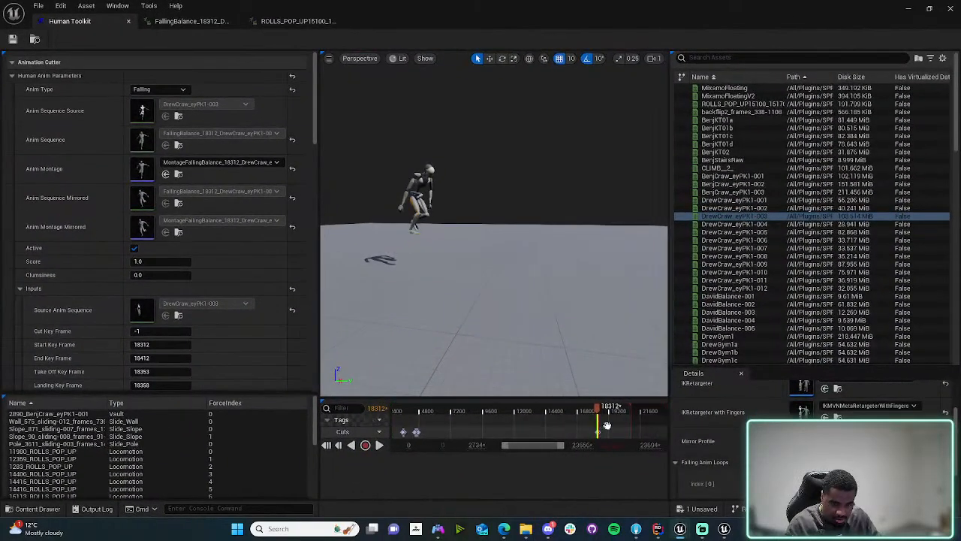
scroll(607, 425, "up", 3)
scroll(584, 430, "up", 4)
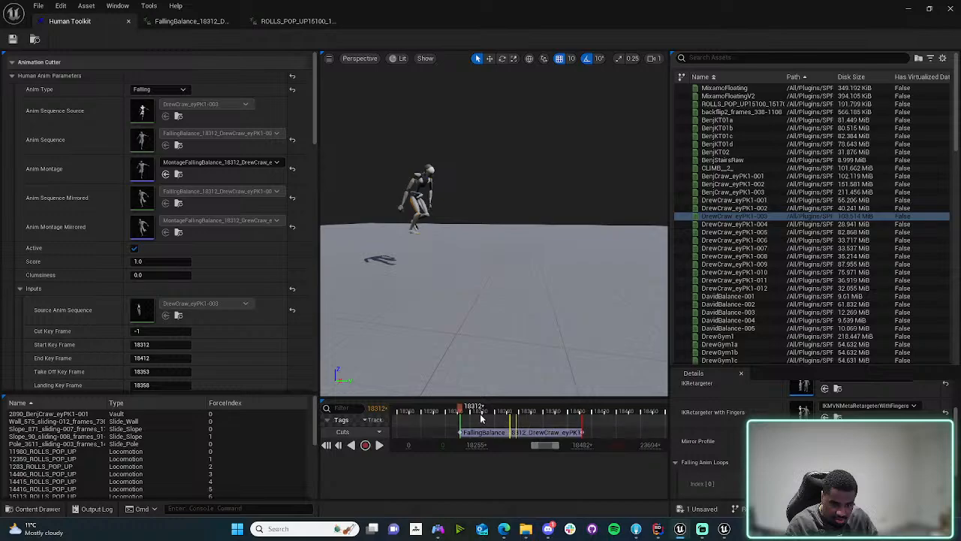
left_click_drag(481, 410, 516, 414)
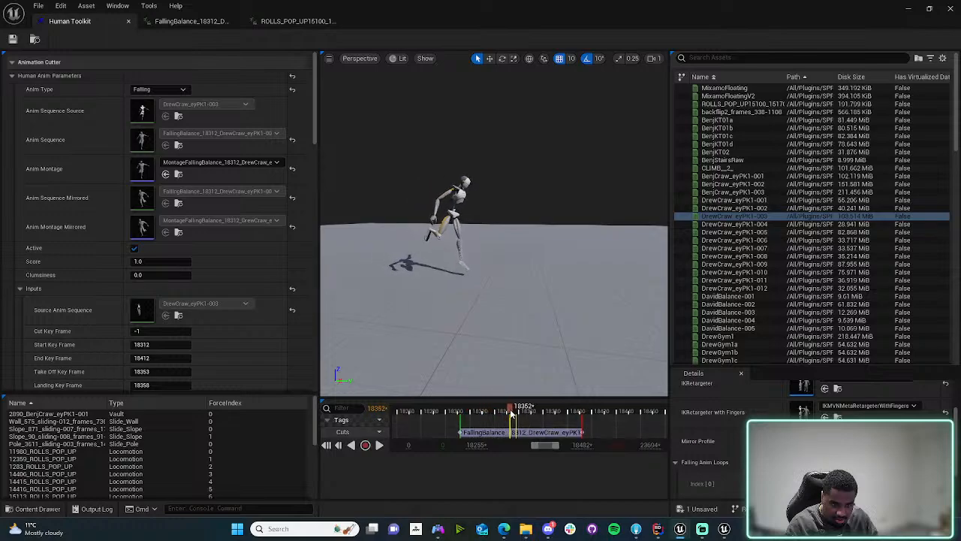
mouse_move(508, 414)
left_mouse_down()
mouse_move(541, 415)
mouse_move(505, 418)
left_mouse_up()
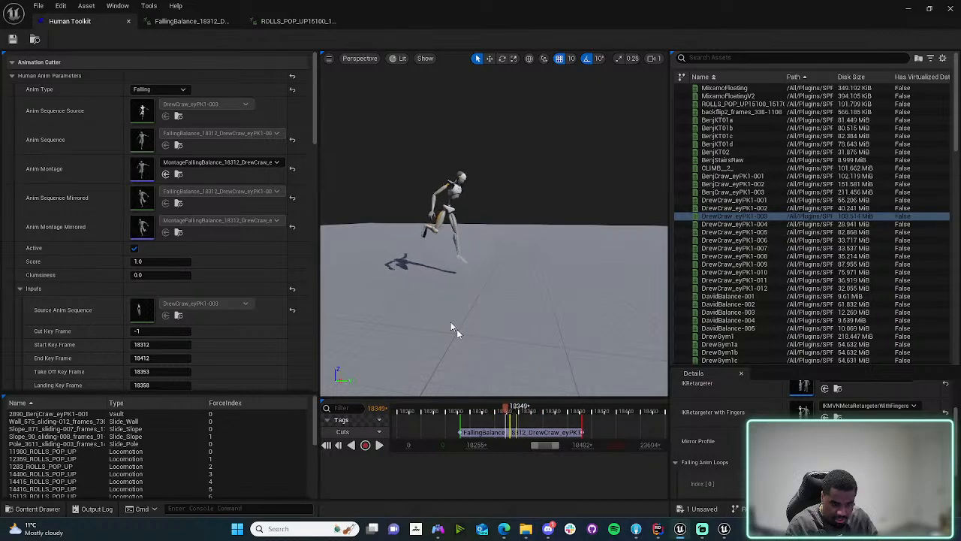
left_click_drag(314, 124, 323, 376)
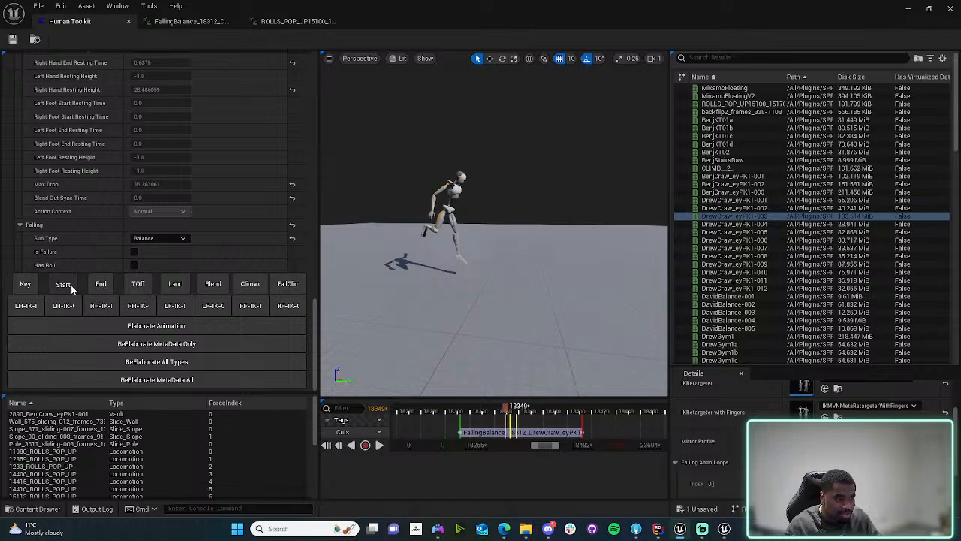
left_click(166, 333)
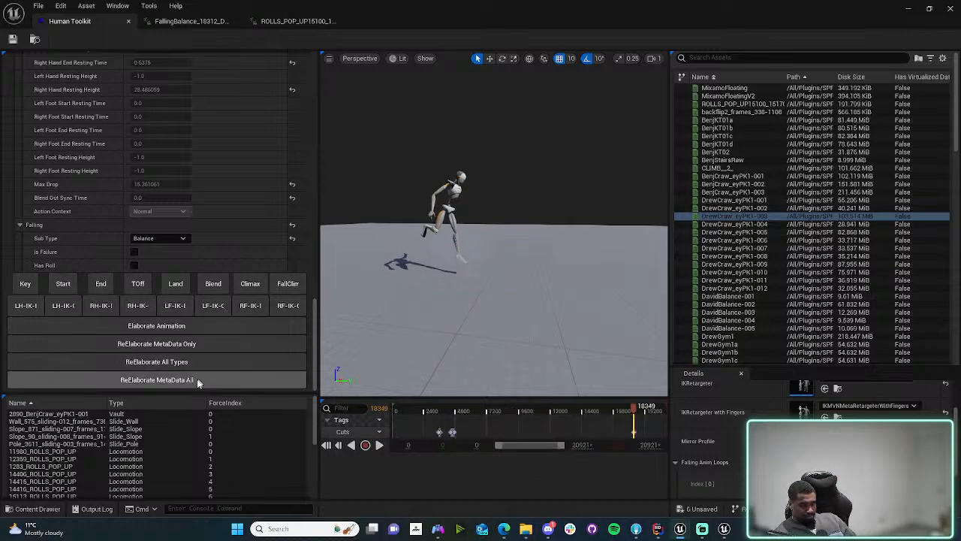
- Delete the 18312_DrewCraw_eyPK1-003 Balance animation, select 18349_DrewCraw_eyPK1-003 and save all assets
scroll(192, 456, "down", 6)
left_click(114, 485)
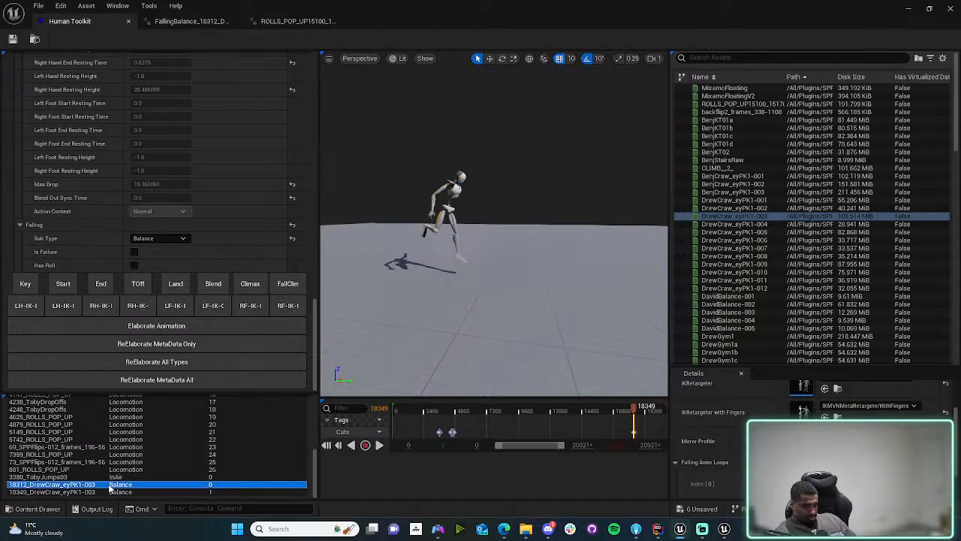
right_click(115, 485)
left_click(138, 495)
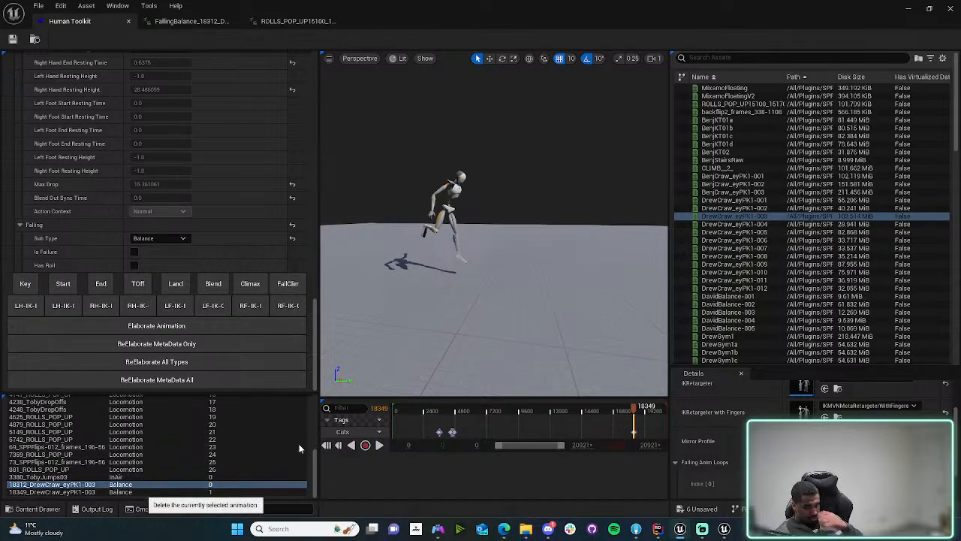
left_click(392, 426)
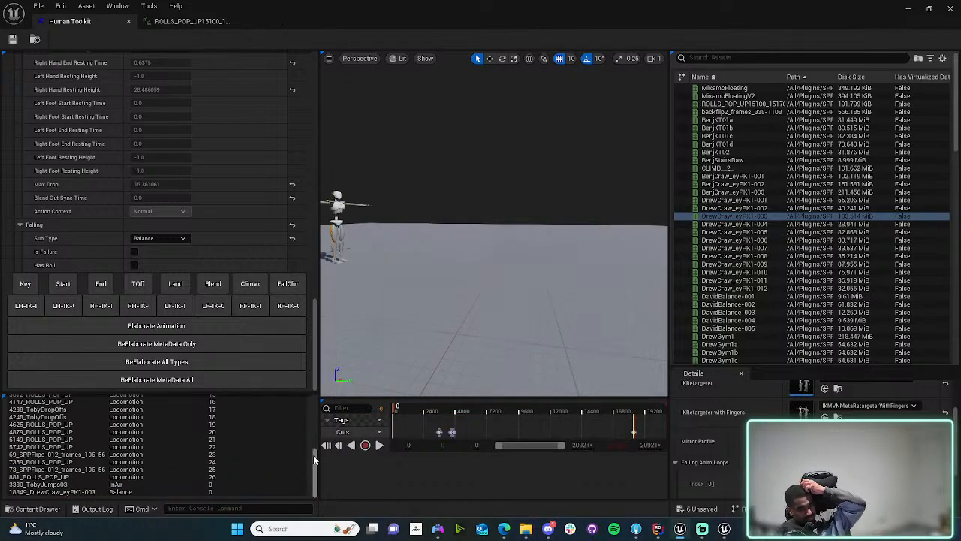
left_click(183, 492)
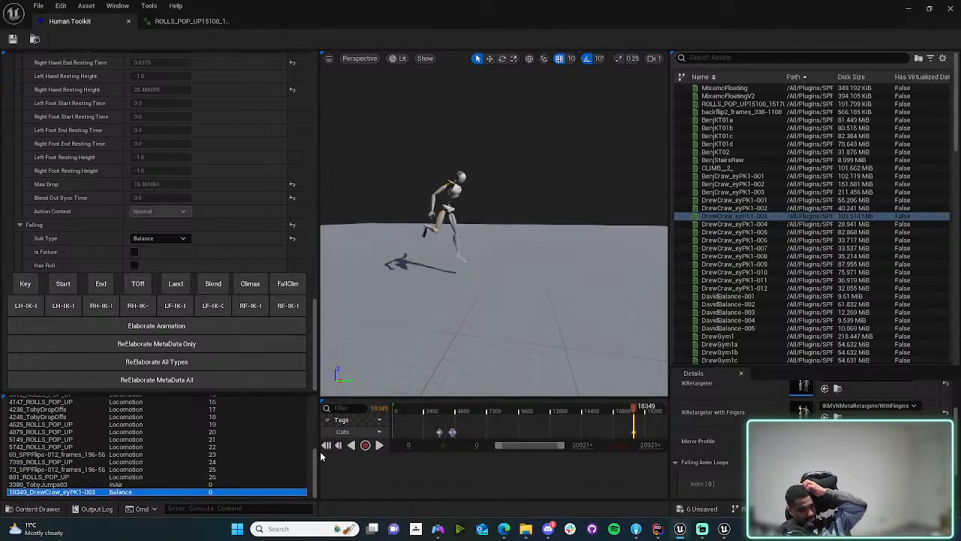
key("ctrl+shift+s")
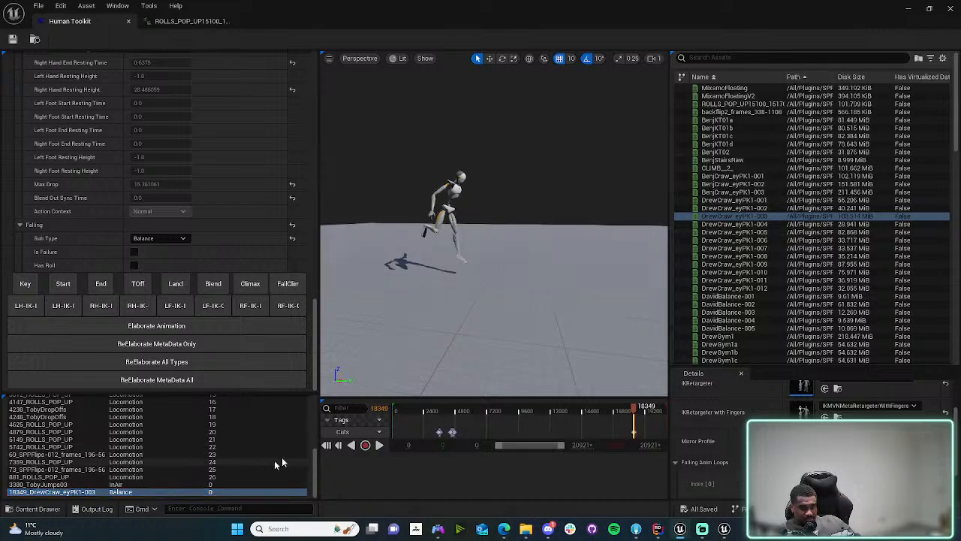
- Open the FallingBalance_18349 animation sequence and scrub through it to check the shortened cut
left_click_drag(316, 356, 306, 102)
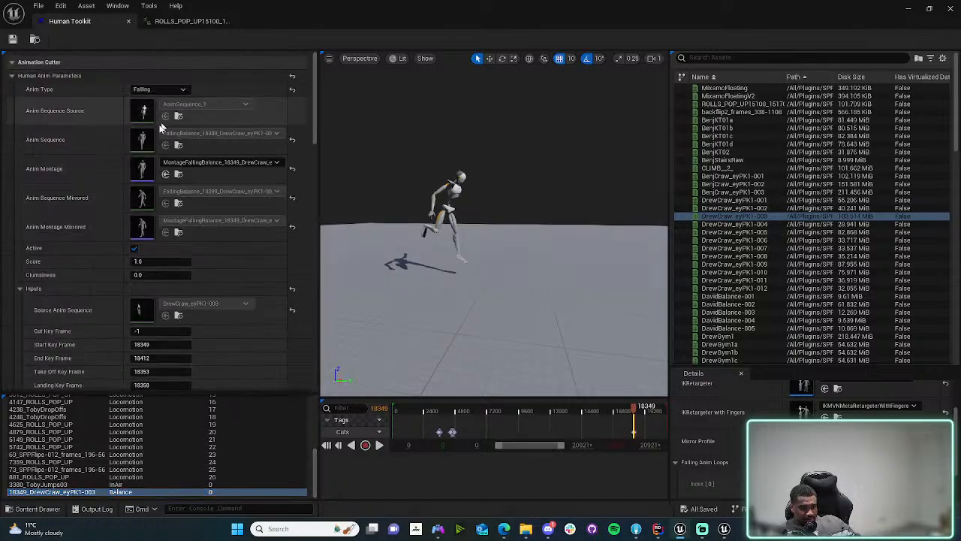
double_click(142, 142)
left_click_drag(499, 289, 452, 293)
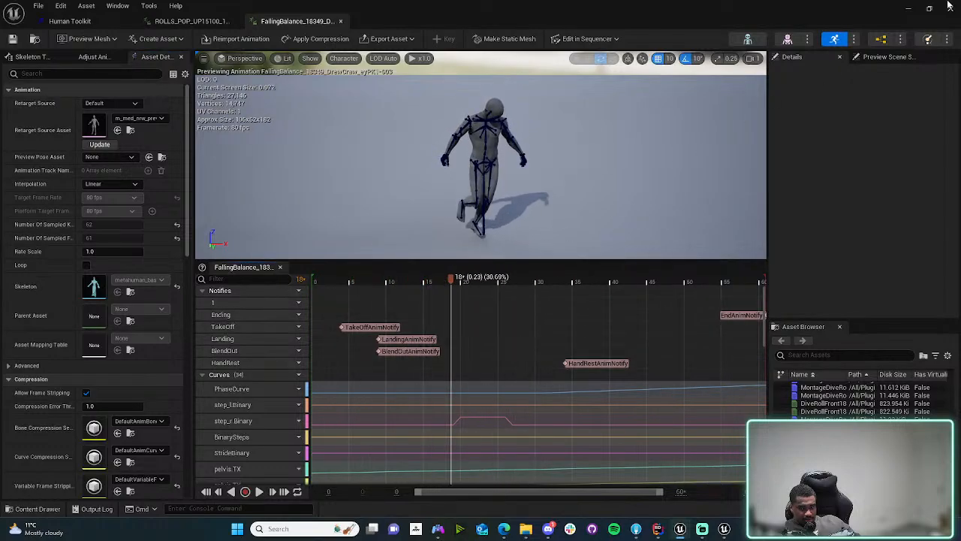
- Return to the ClimbupTesting level, play it and run the character to the low platform
left_click(908, 10)
left_click(244, 39)
key("w")
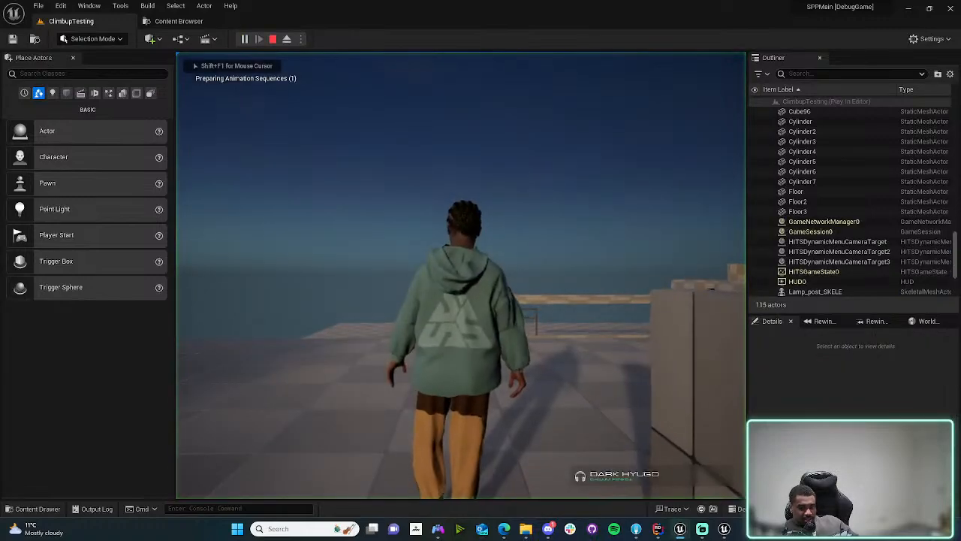
key("w")
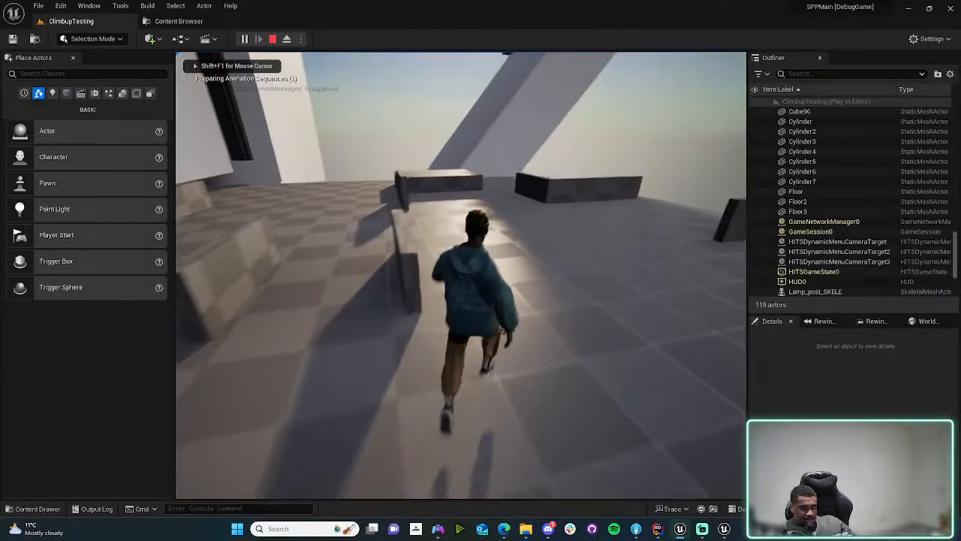
key("w")
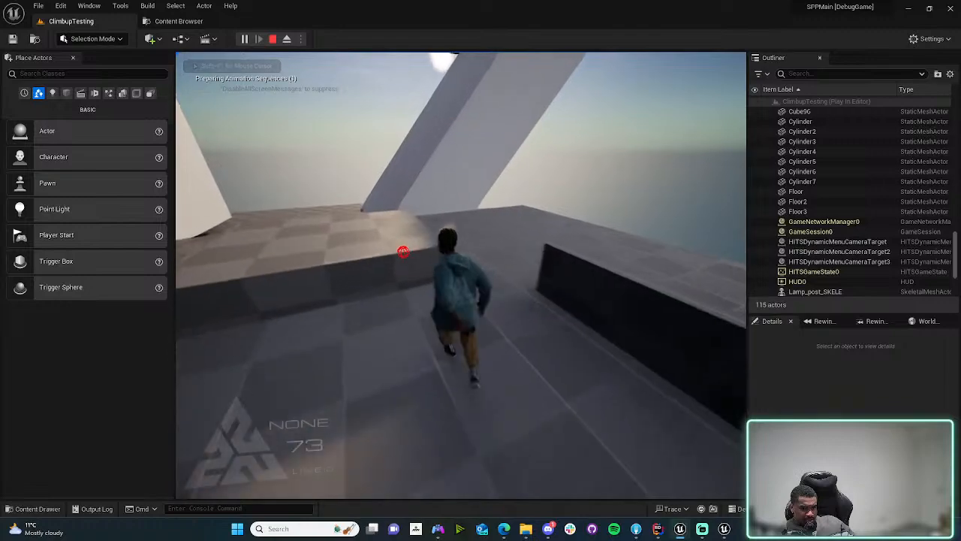
- Climb the low platform and move the character off its edge to test the shortened balance fall
key("space")
key("w")
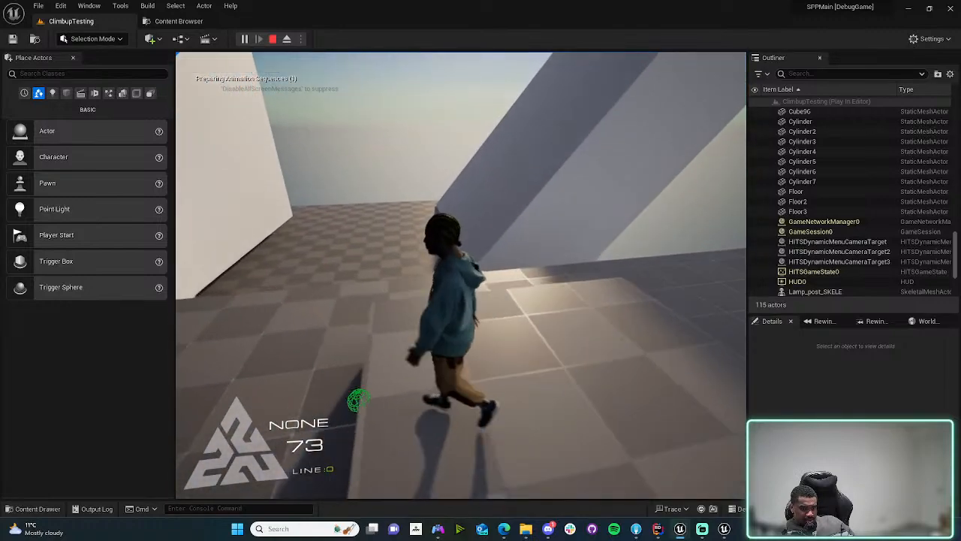
key("w")
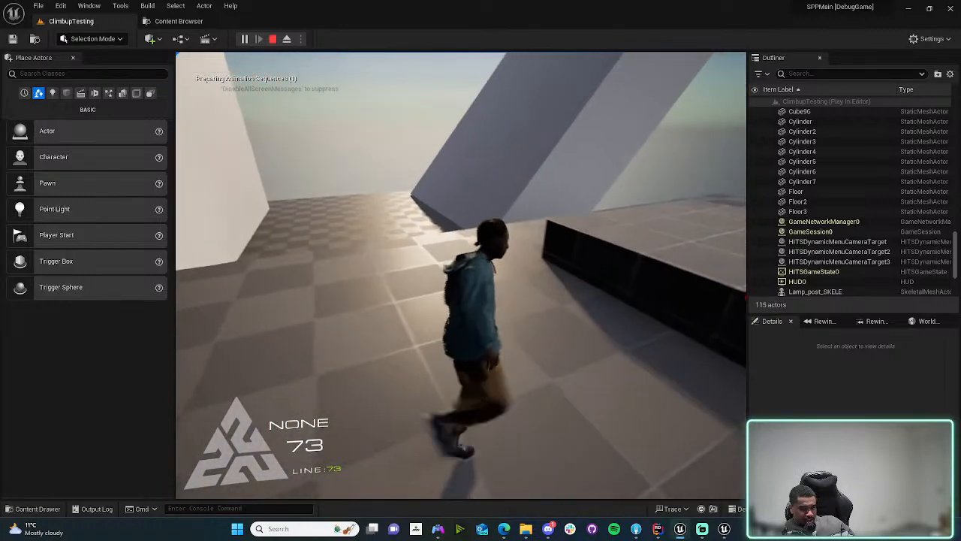
key("w")
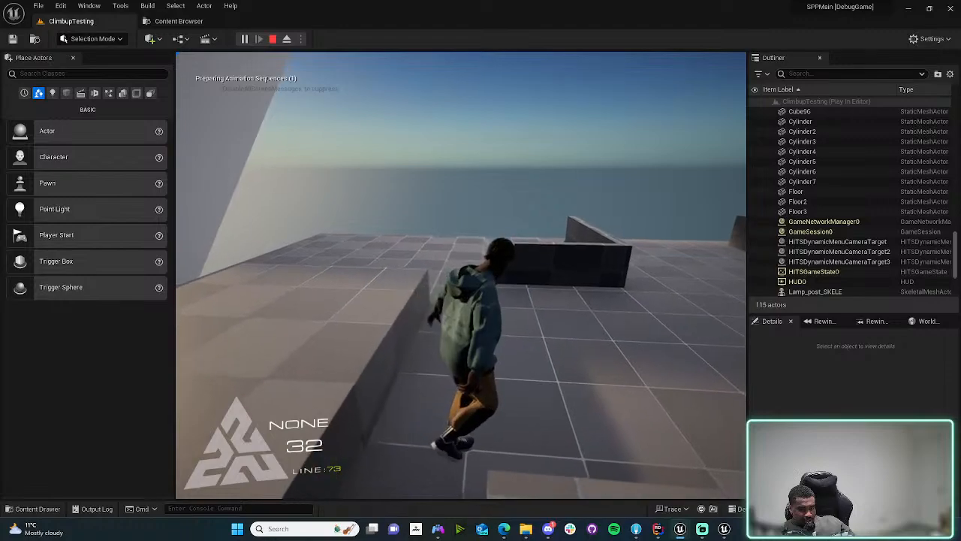
- Run the character around the obstacle area, vault a low wall and climb onto the stepped blocks
key("w")
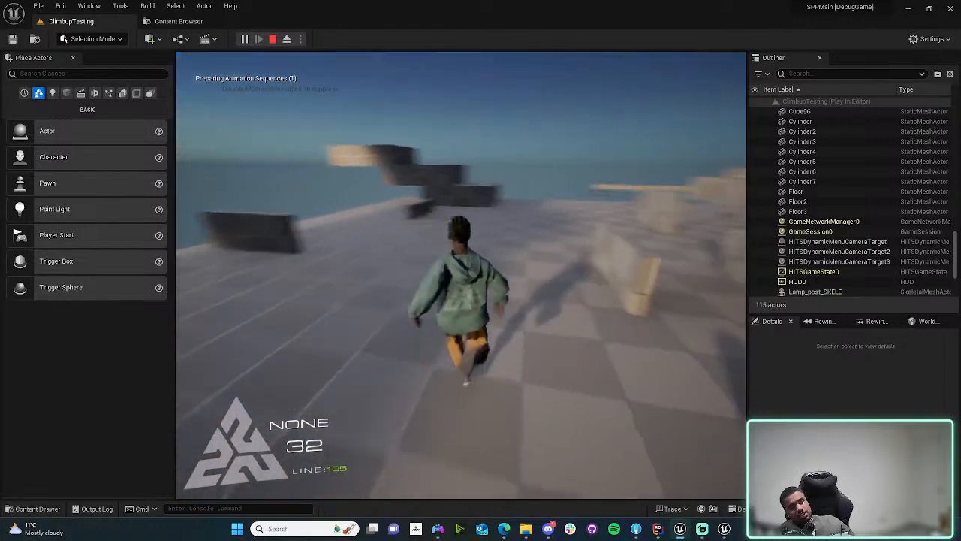
key("w")
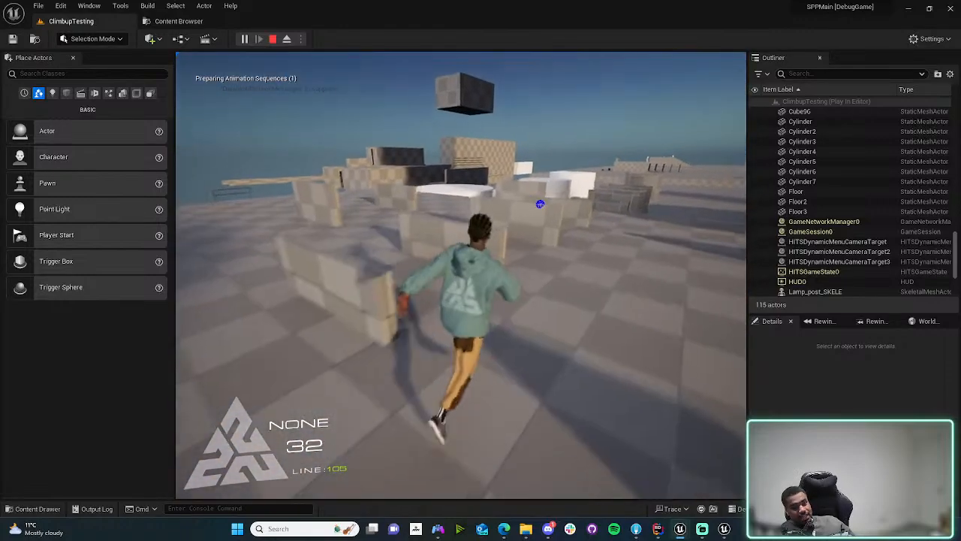
key("w")
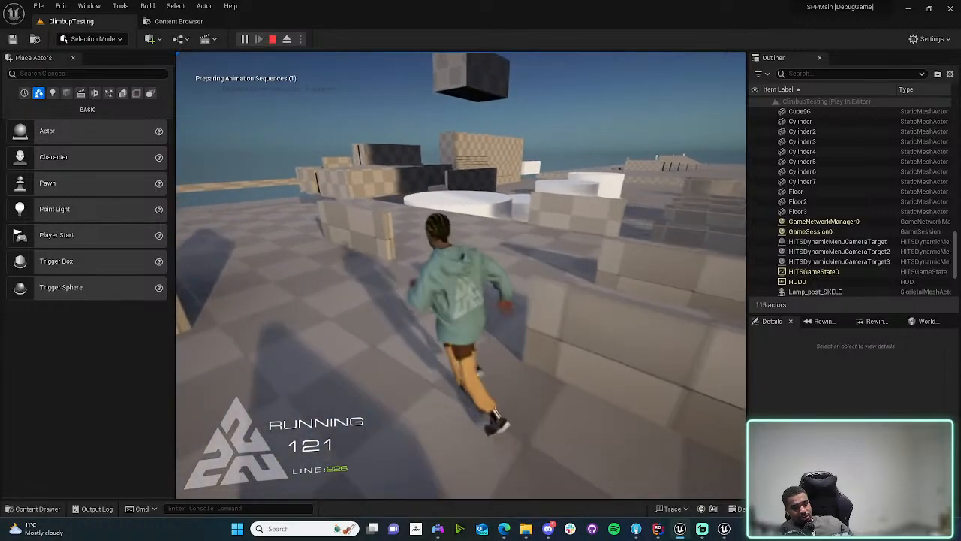
key("space")
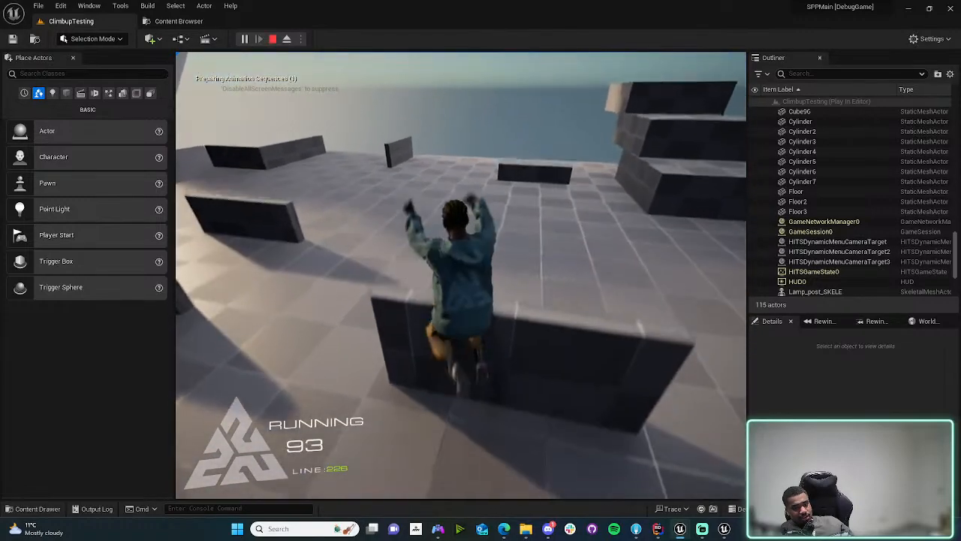
key("w")
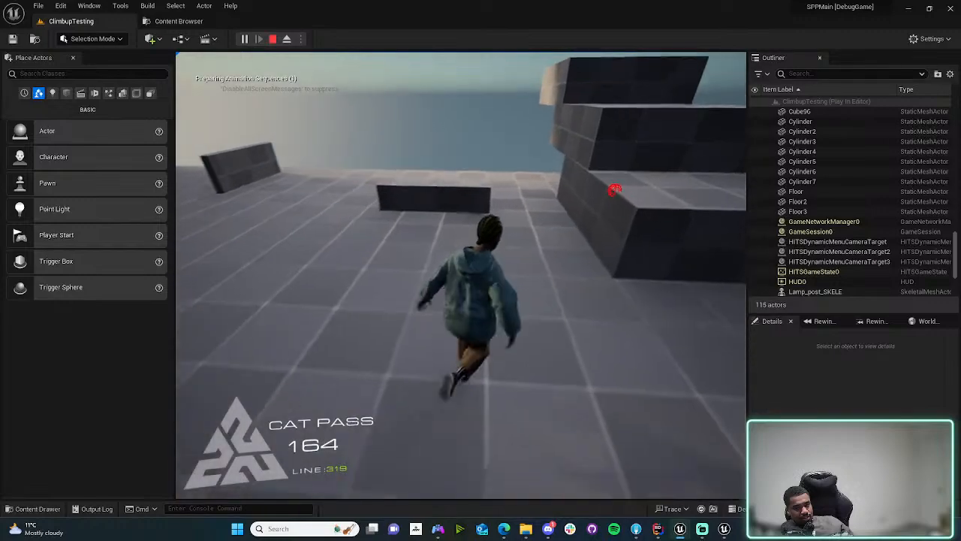
key("s")
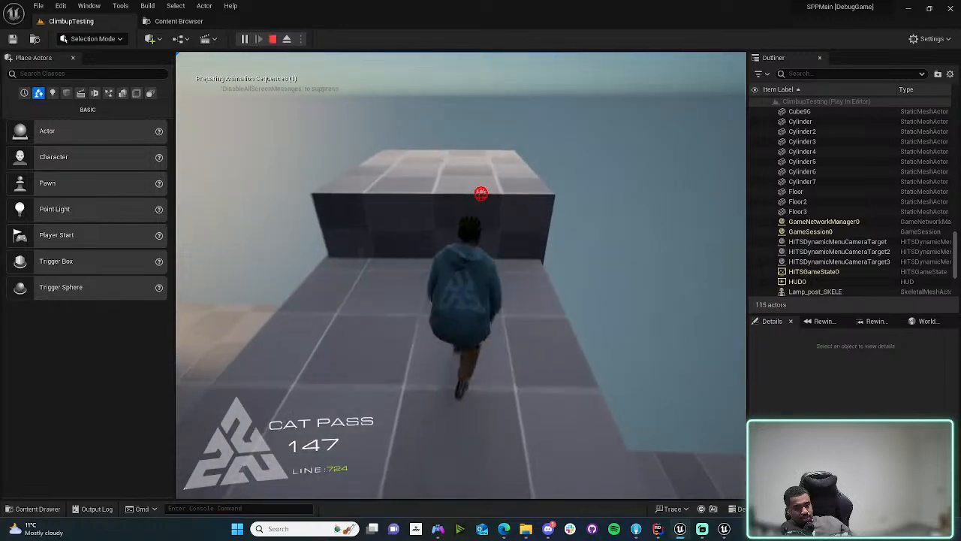
- Run the character along the raised blocks and beside the tall wall, ending the play test
key("w")
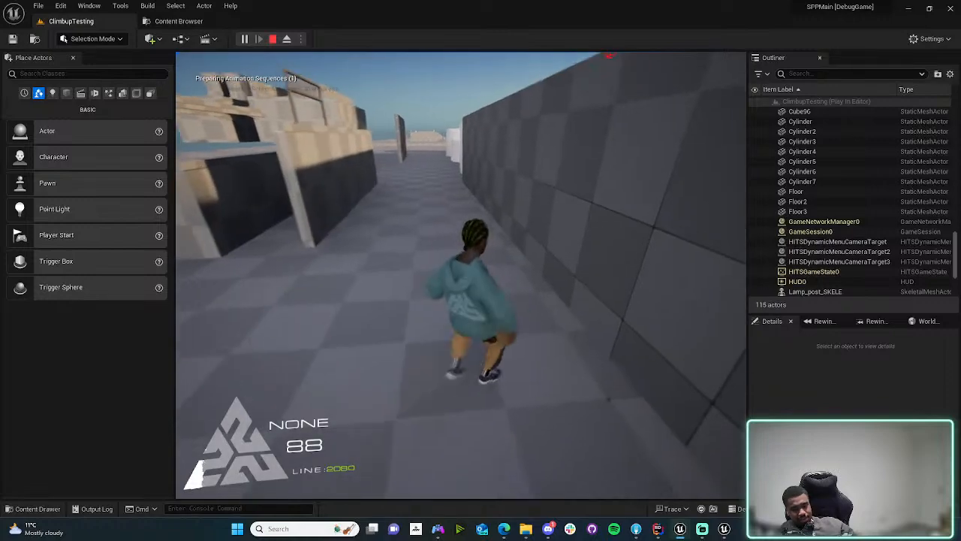
key("Escape")
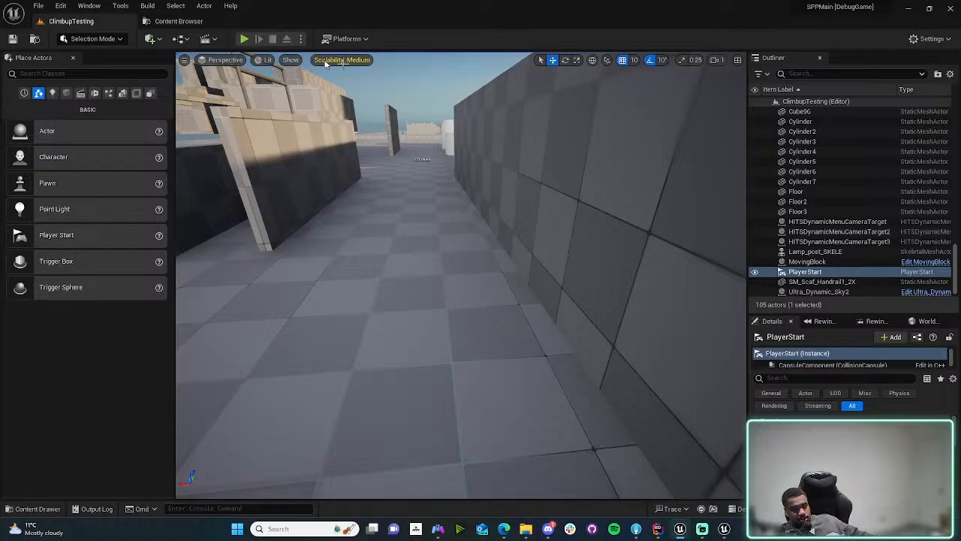
- Play the ClimbupTesting level again and run the character over the low walls onto the low block
left_click(244, 40)
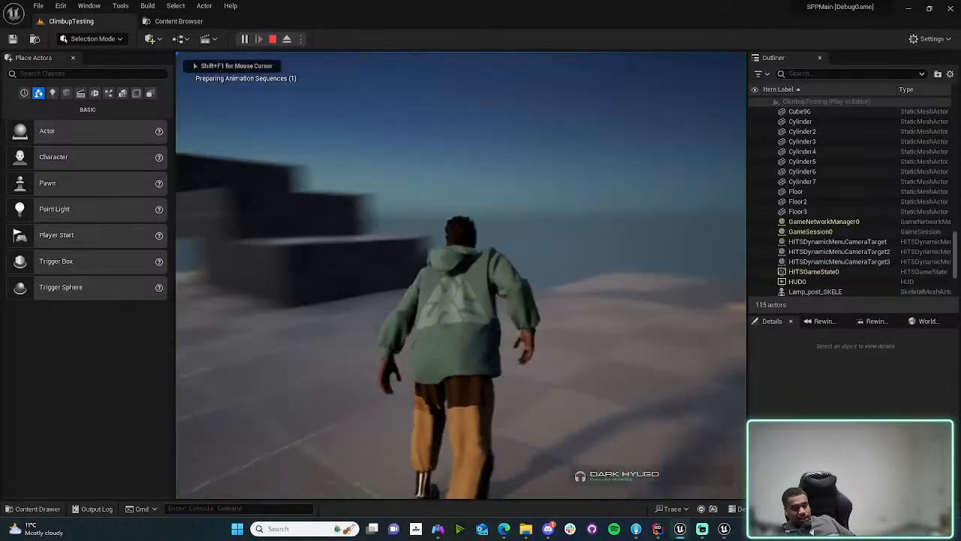
key("w")
key("space")
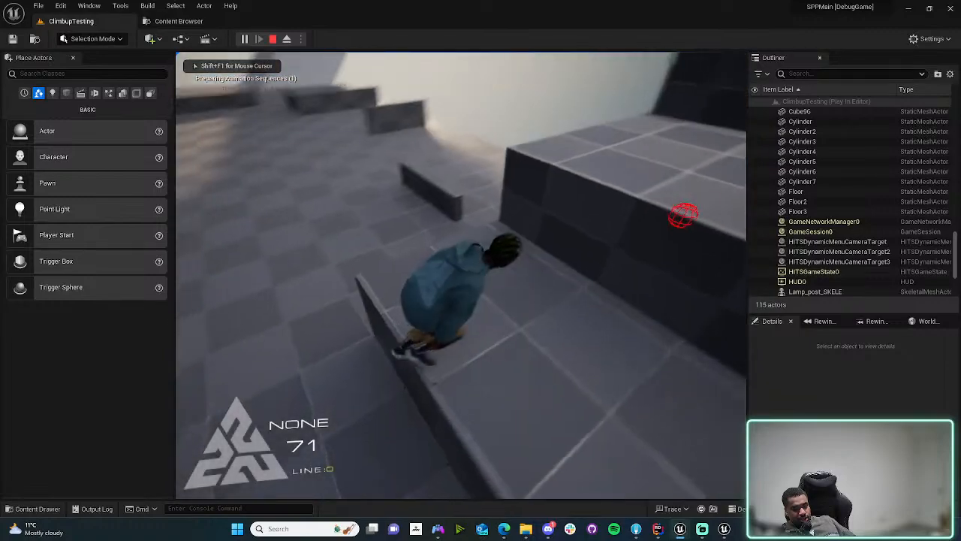
key("w")
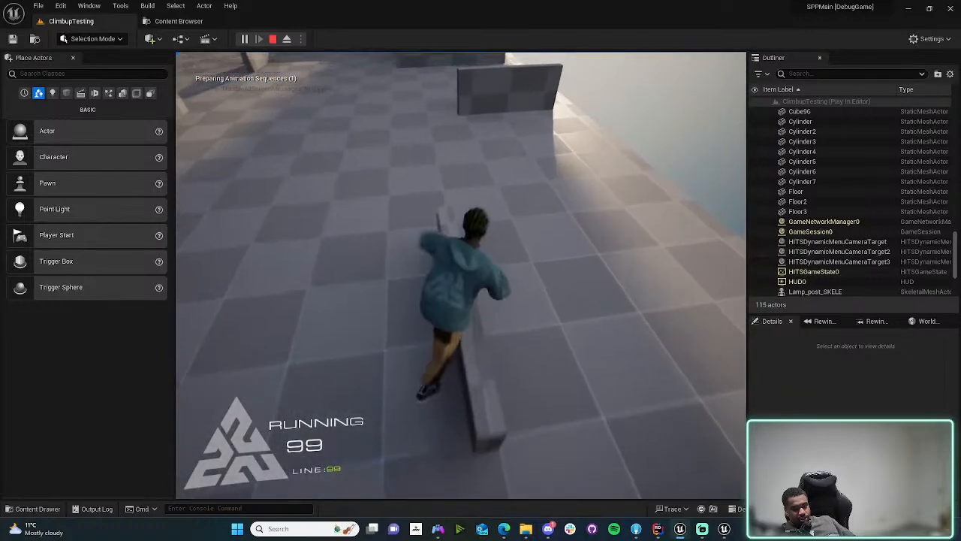
key("w")
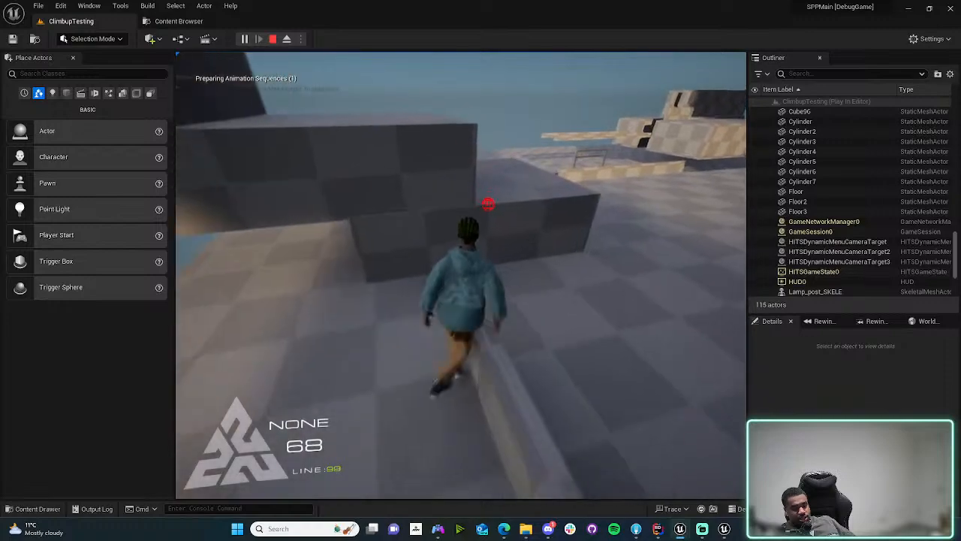
key("w")
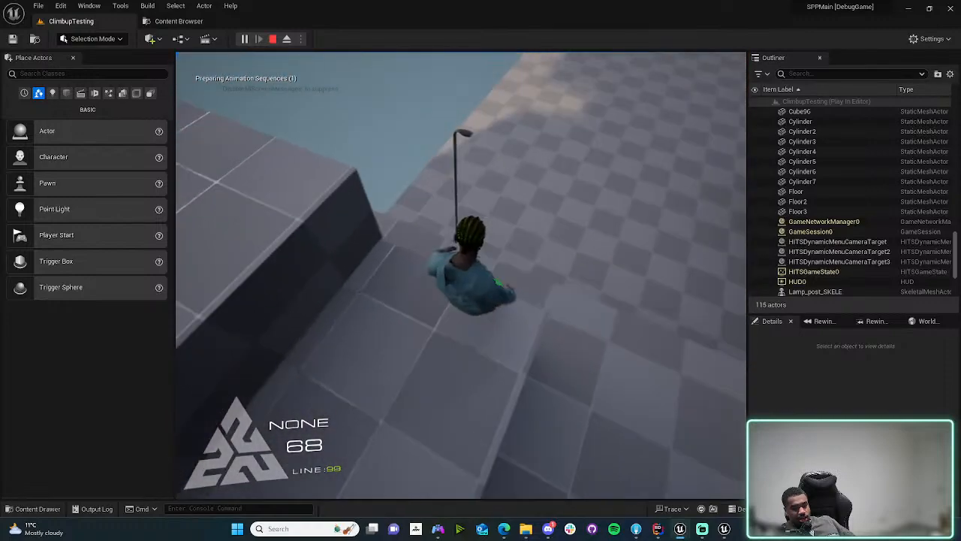
- Walk the character off the block edges beside the lamp post to test the balance fall
key("w")
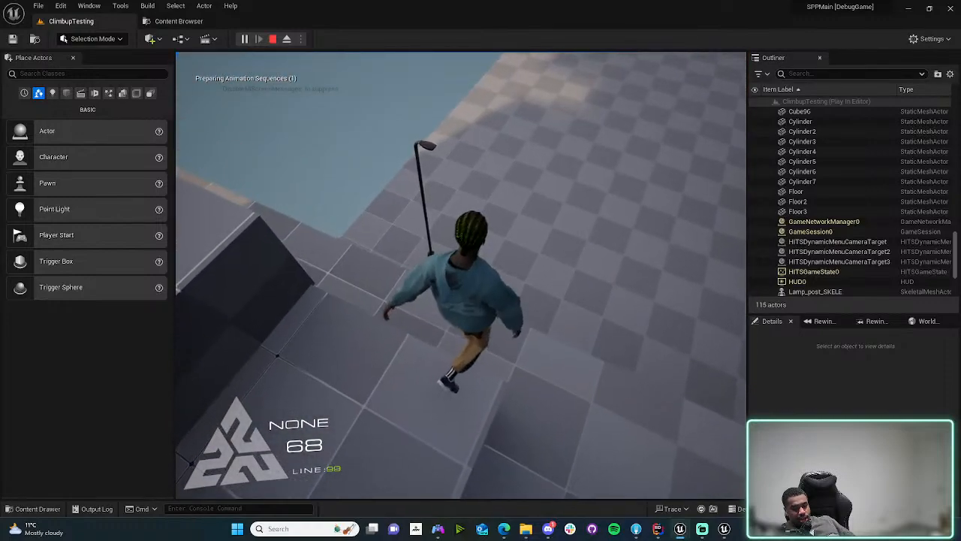
key("w")
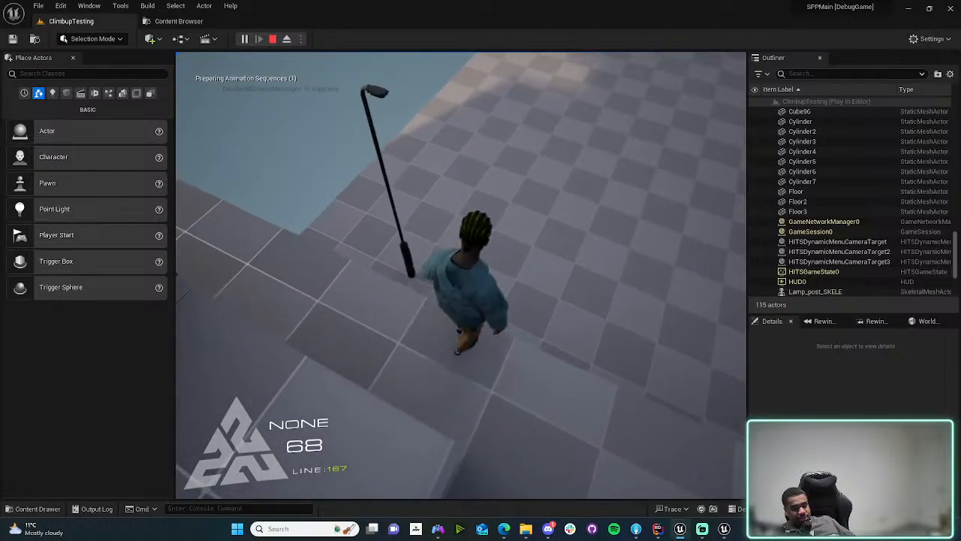
key("w")
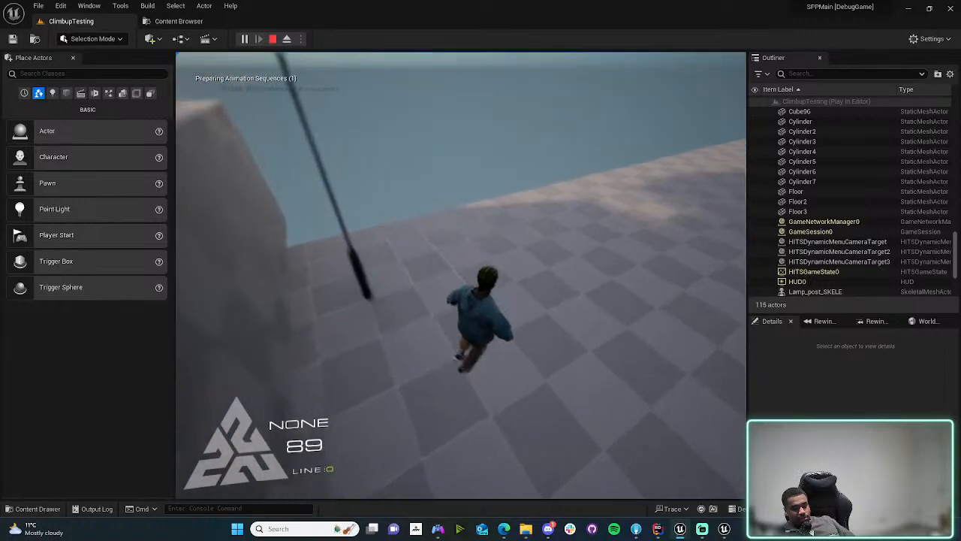
key("w")
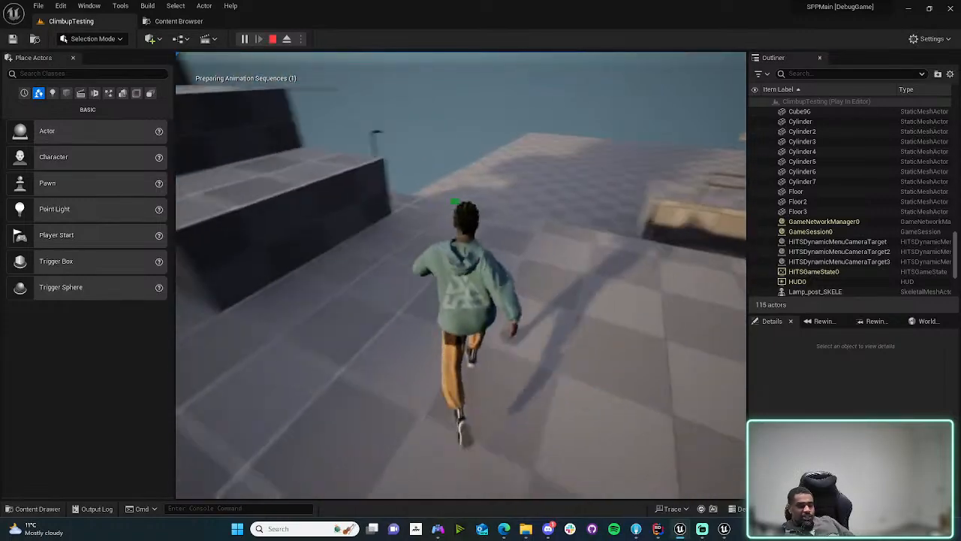
- Run the character across the obstacle area and over the upright low wall toward the flat blocks
key("w")
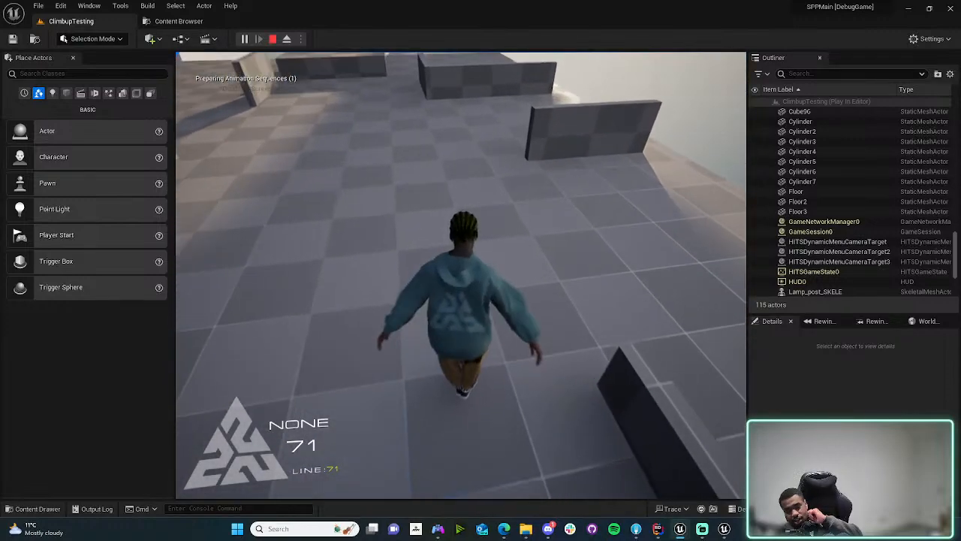
key("w")
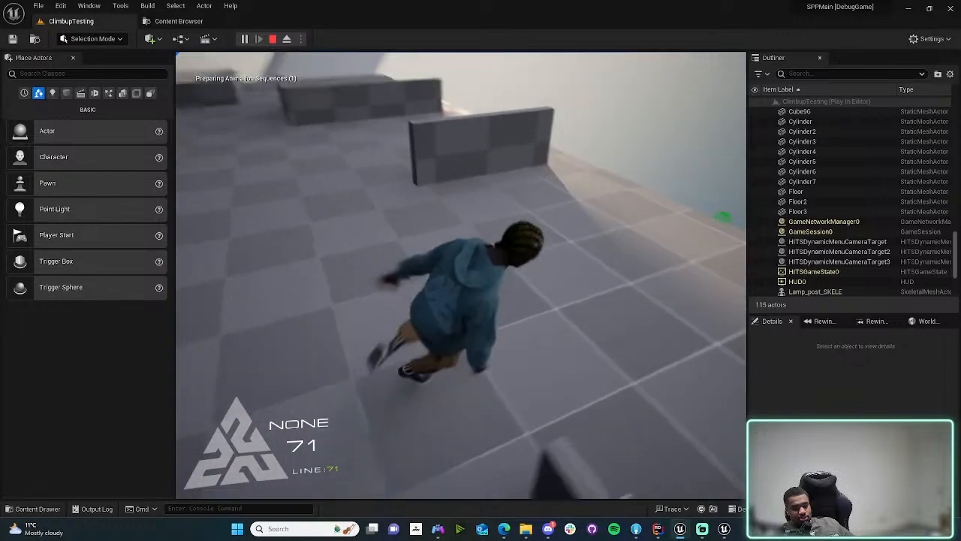
key("w")
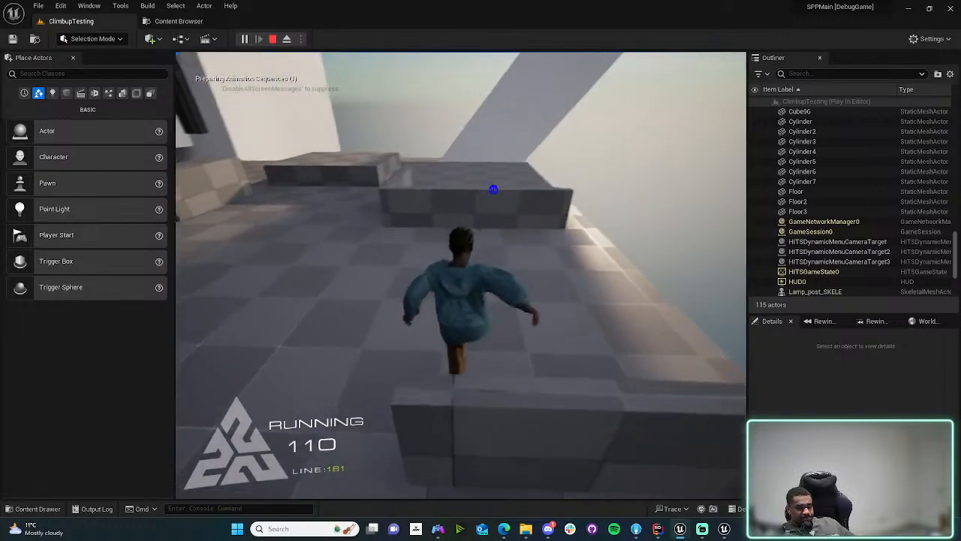
key("w")
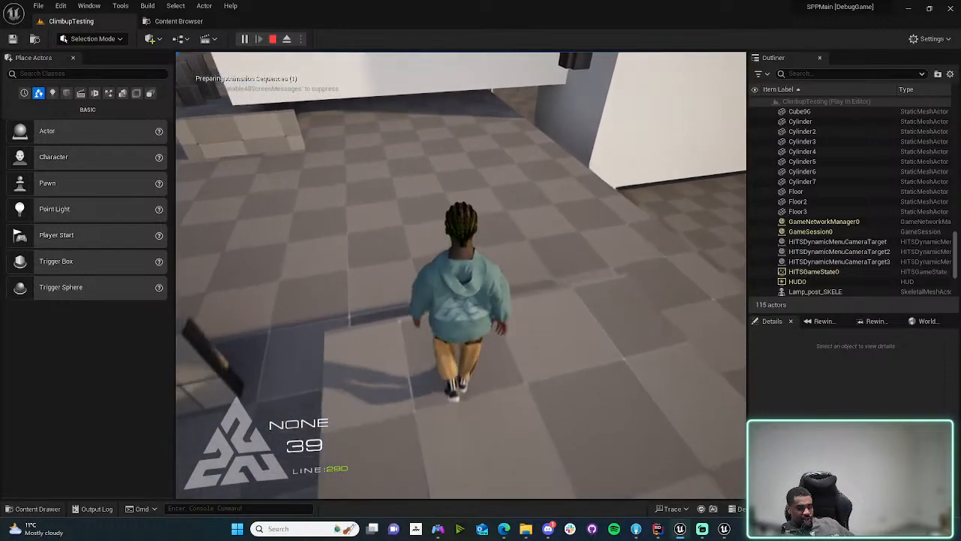
- Move and jump the character around the platform with the low walls, testing its edges at low speed
key("w")
key("w")
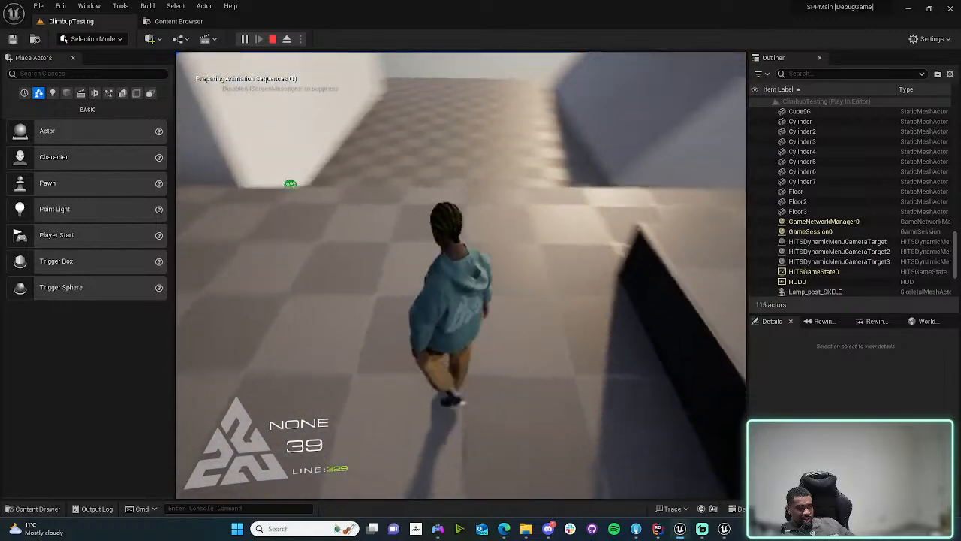
key("space")
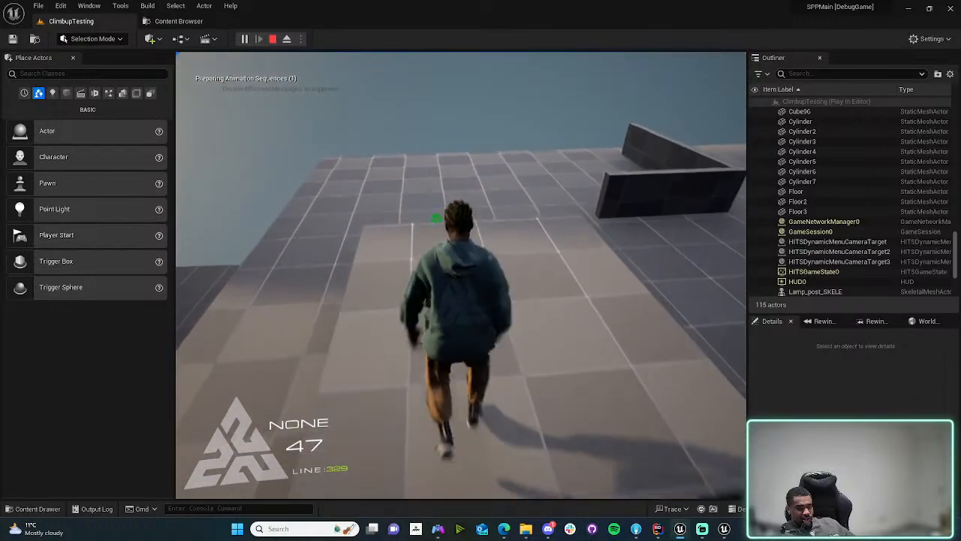
key("w")
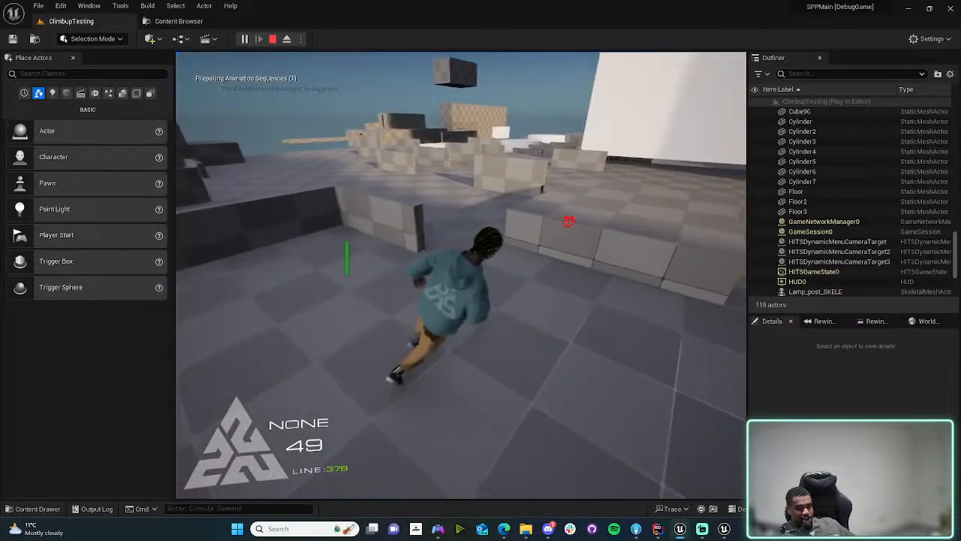
key("w")
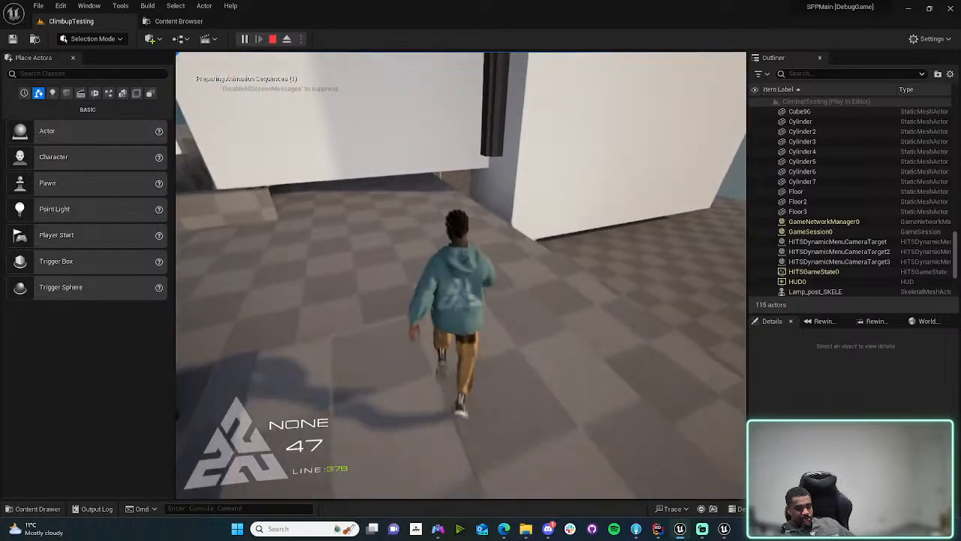
- Run and vault the character over the low walls along the outer edge, ending the play test
key("w")
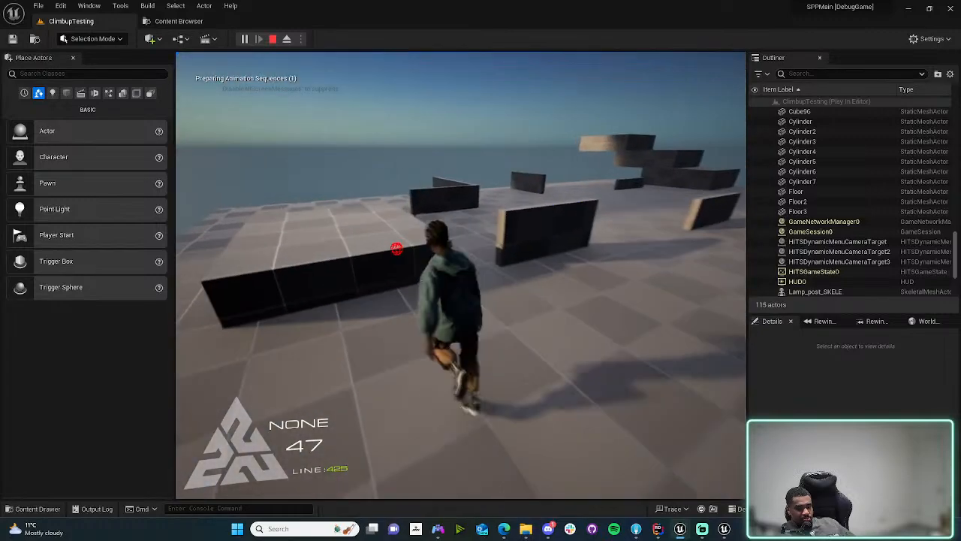
key("w")
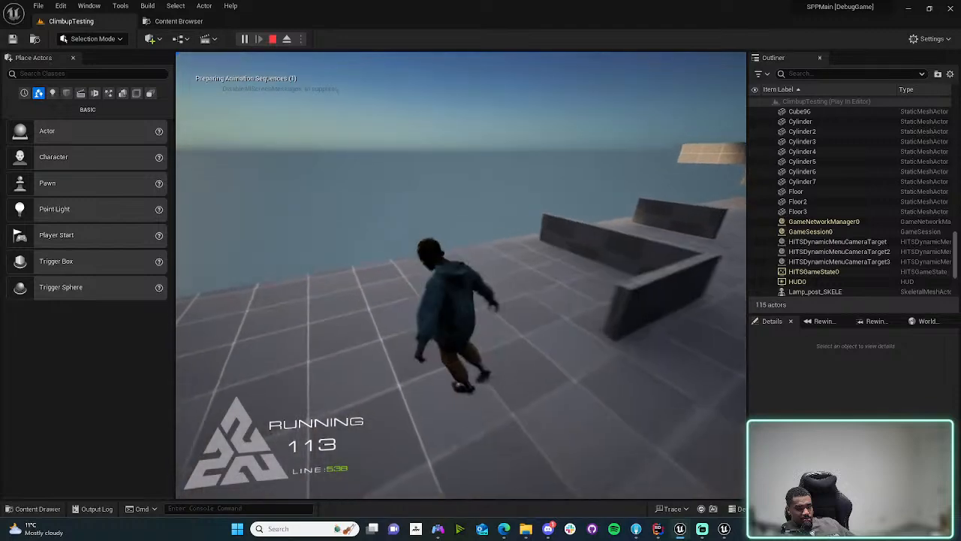
key("w")
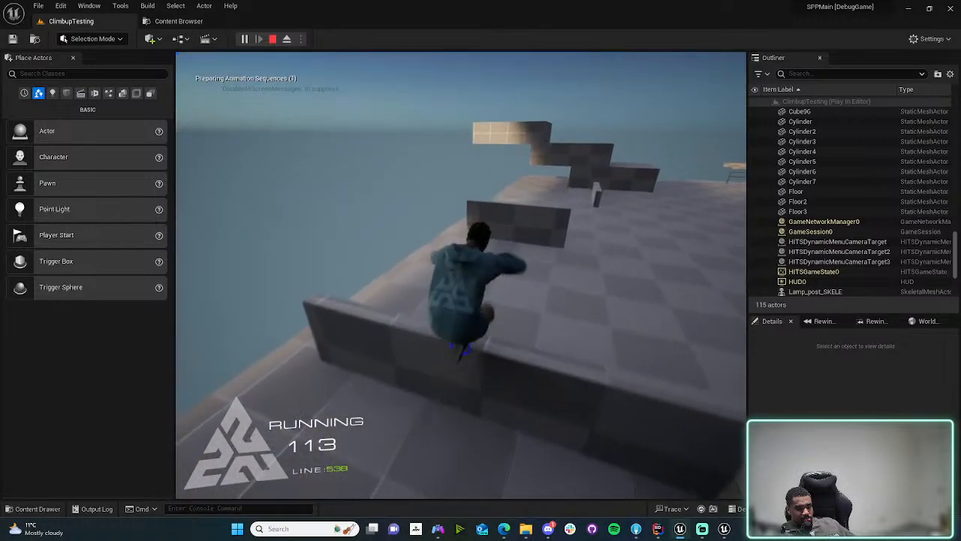
key("w")
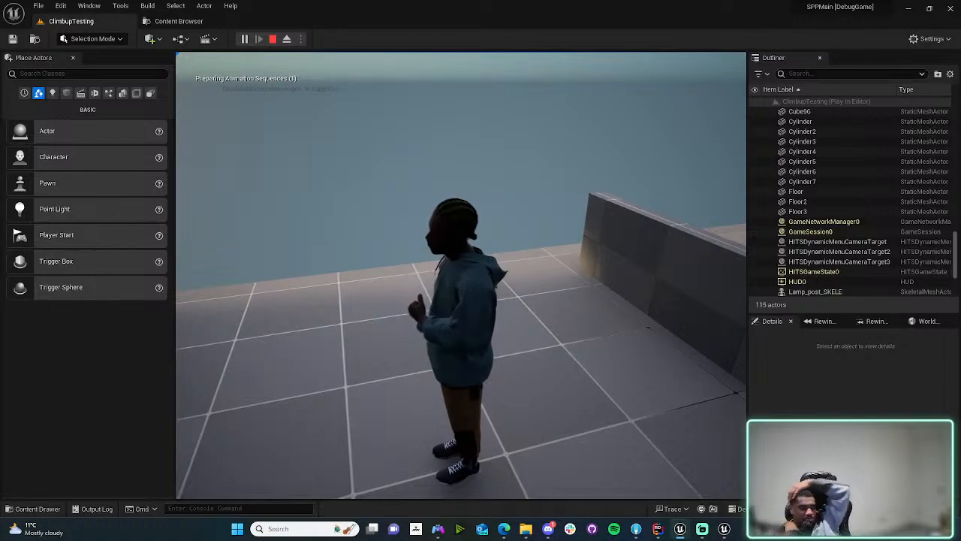
key("Escape")
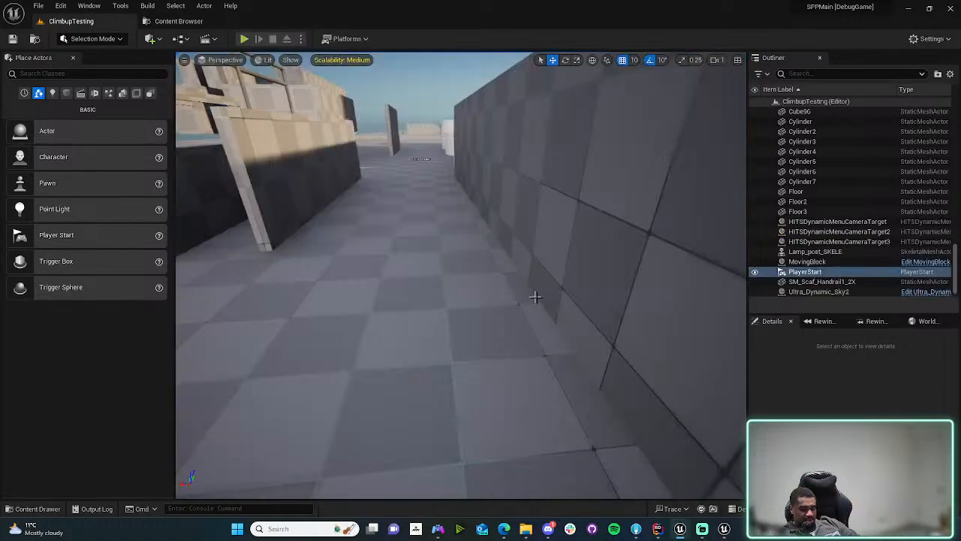
- Switch to the Human Toolkit, select the 2935 Locomotion falling entry and open its animation sequence
mouse_move(680, 528)
left_click(706, 484)
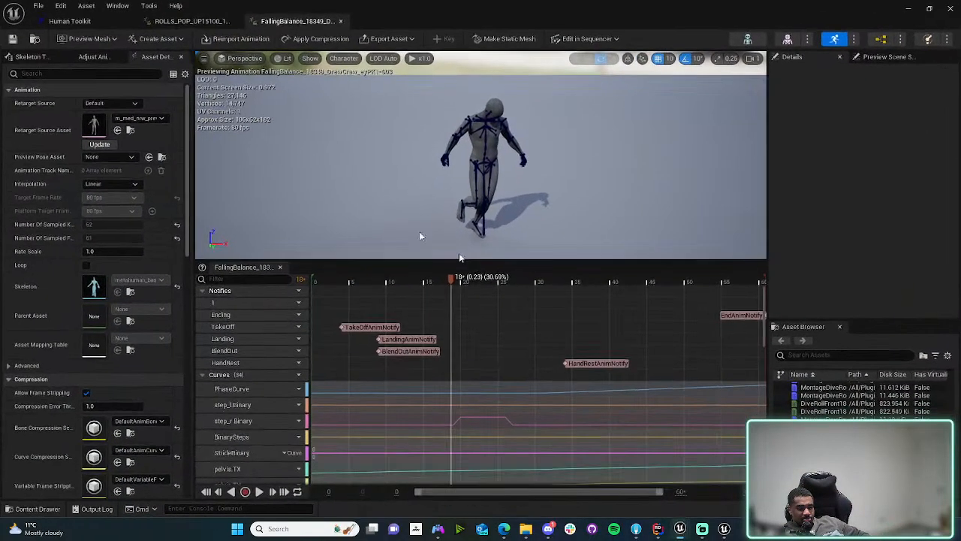
left_click(75, 21)
scroll(88, 419, "down", 2)
left_click(91, 420)
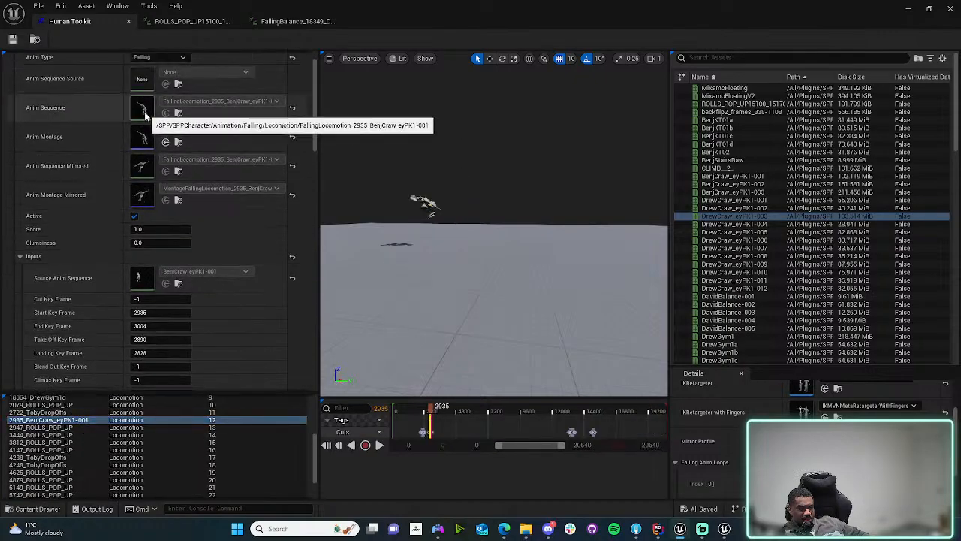
double_click(143, 111)
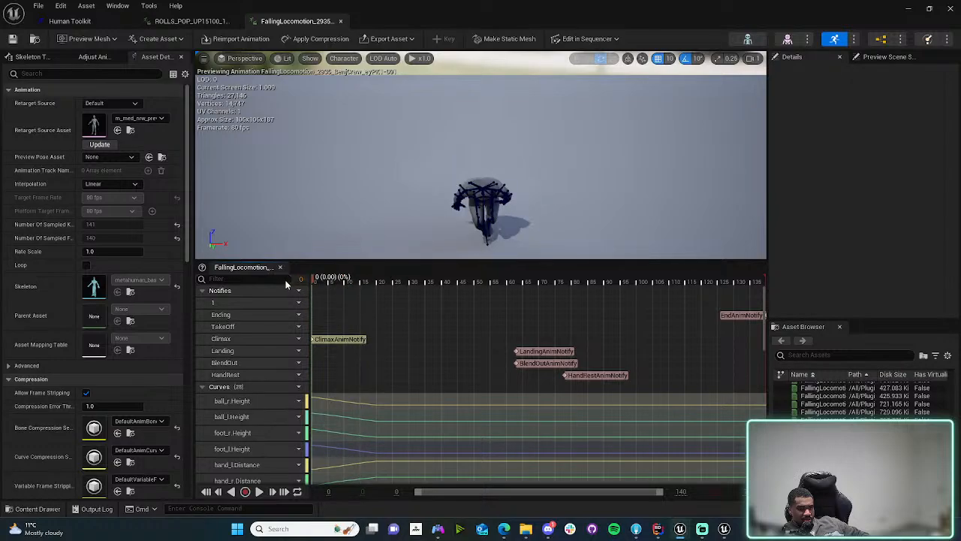
- Select the 4238_TobyDropOffs entry in the Human Toolkit, open its animation sequence and scrub through it
left_click(71, 21)
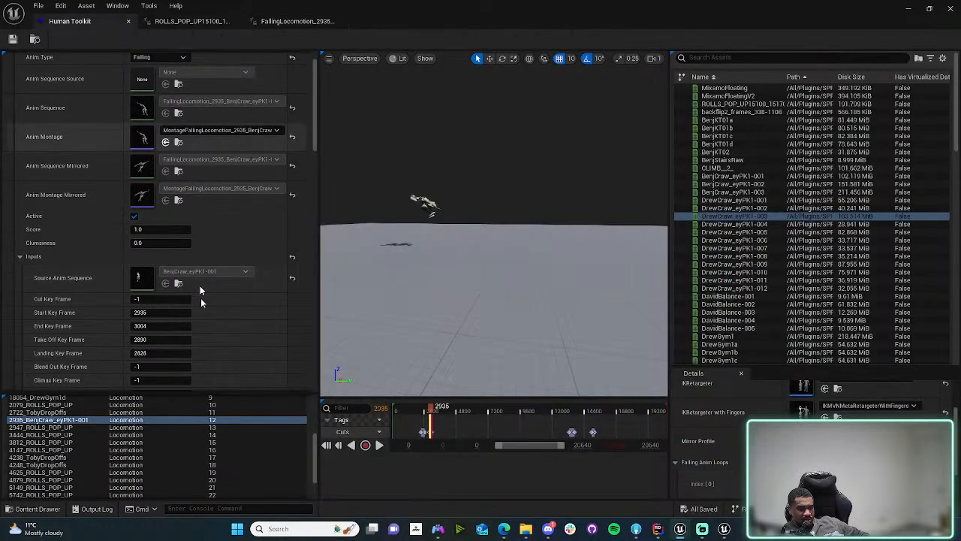
left_click(38, 456)
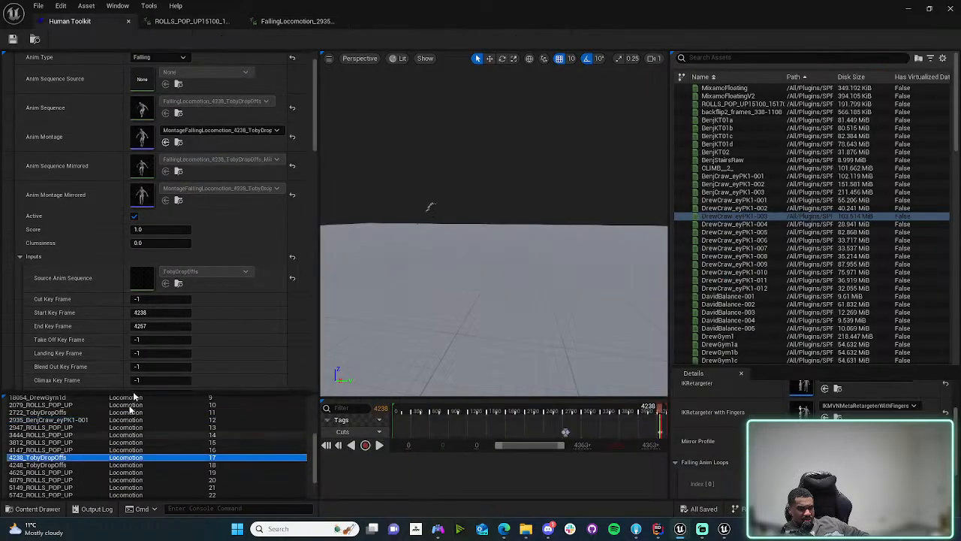
double_click(143, 111)
left_click_drag(334, 277, 767, 274)
right_click_drag(675, 226, 657, 263)
- Browse the Locomotion entries to 5149_ROLLS_POP_UP, open and scrub its animation sequence, and return to the Human Toolkit
left_click(105, 21)
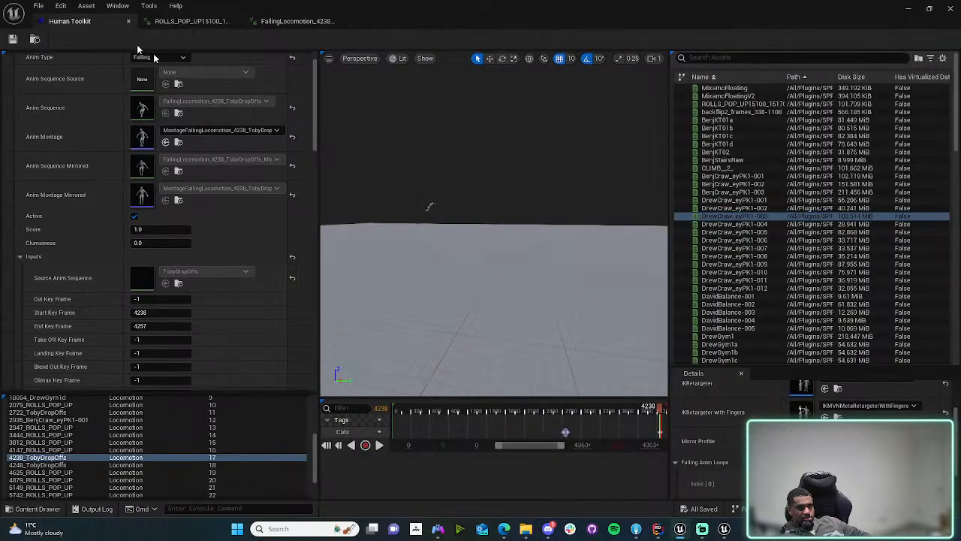
left_click(111, 472)
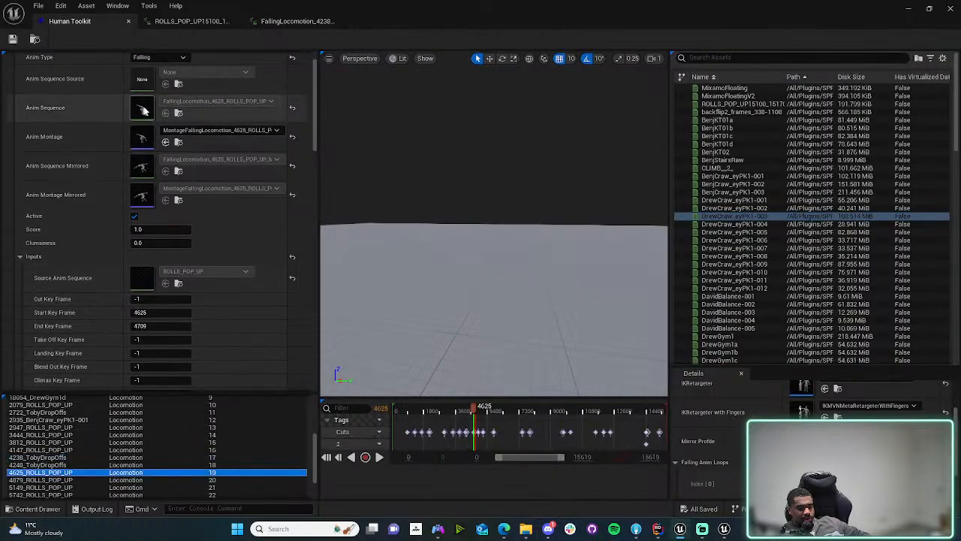
left_click(111, 488)
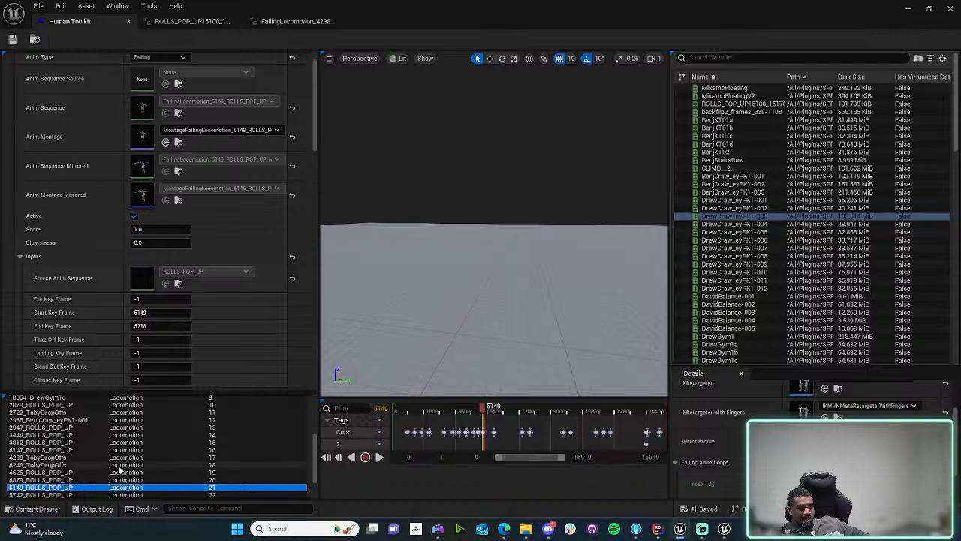
scroll(119, 466, "down", 1)
double_click(144, 108)
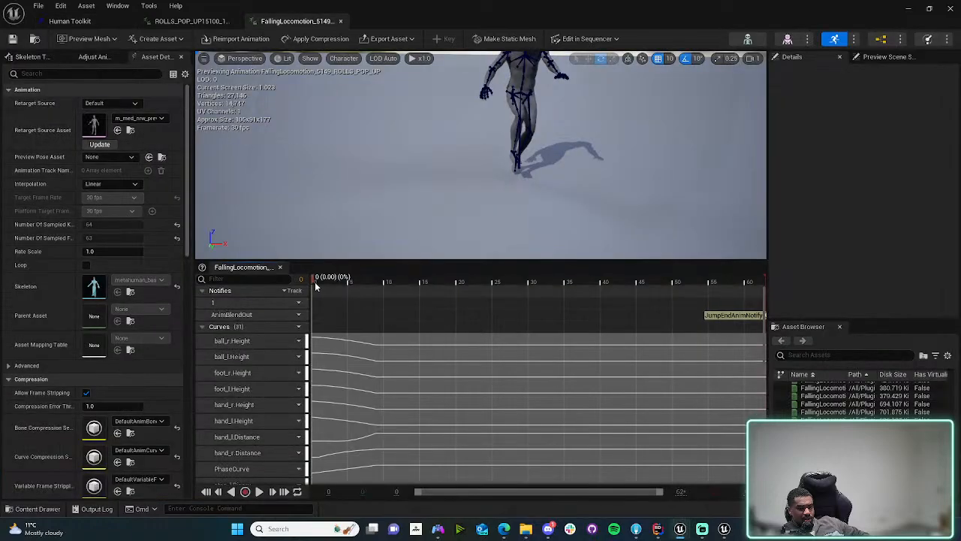
left_click(335, 282)
left_click_drag(336, 282, 597, 288)
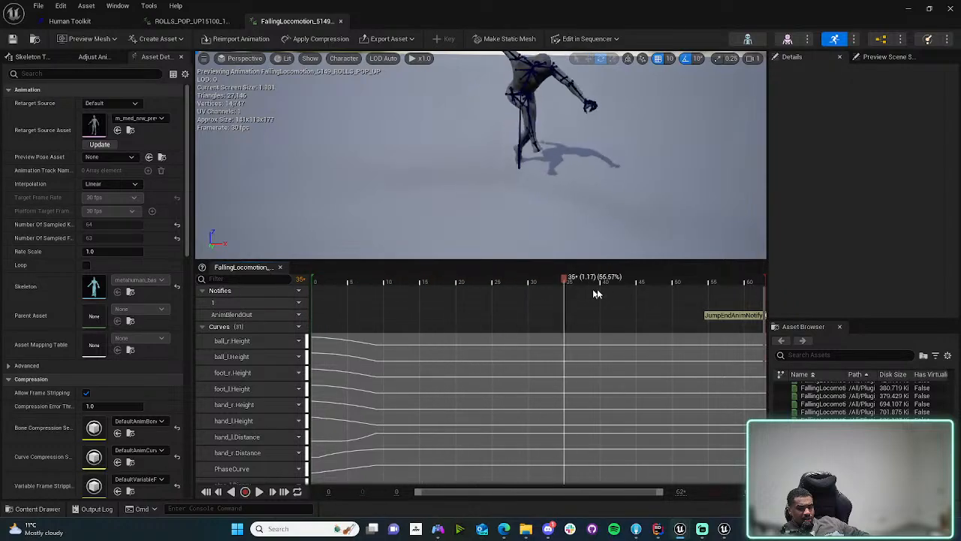
left_click(85, 25)
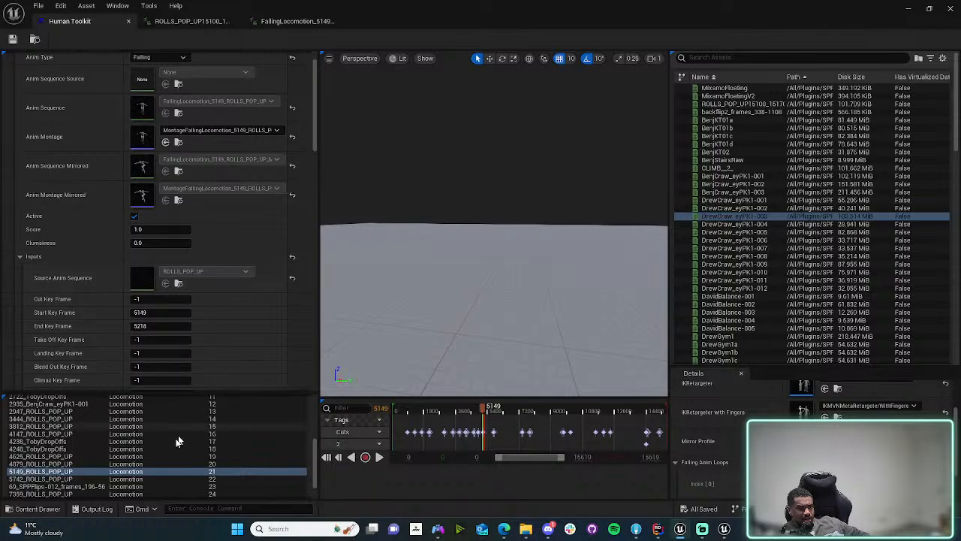
- Select the 5742_ROLLS_POP_UP Locomotion entry, open and scrub its animation sequence, and return to the Human Toolkit
left_click(120, 478)
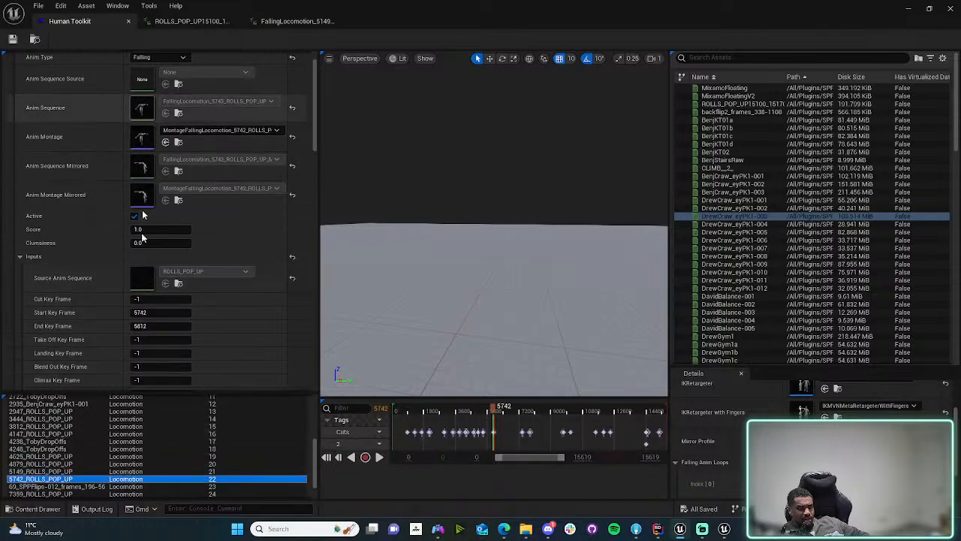
double_click(145, 107)
left_click_drag(314, 284, 225, 300)
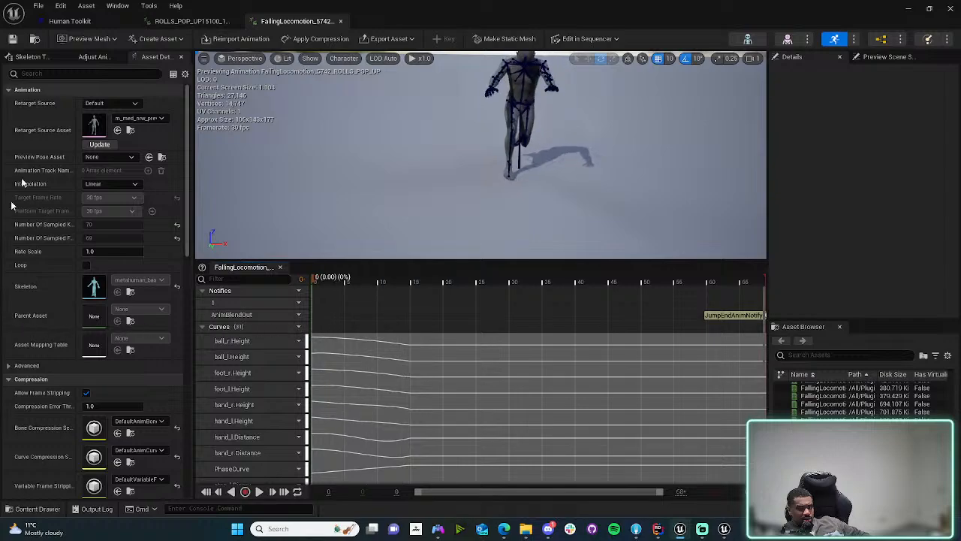
left_click(192, 23)
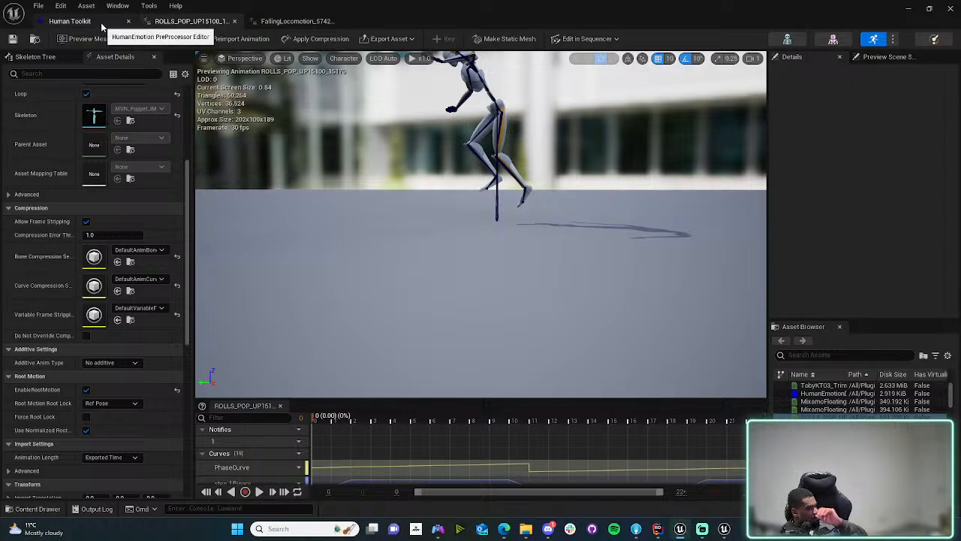
left_click(70, 21)
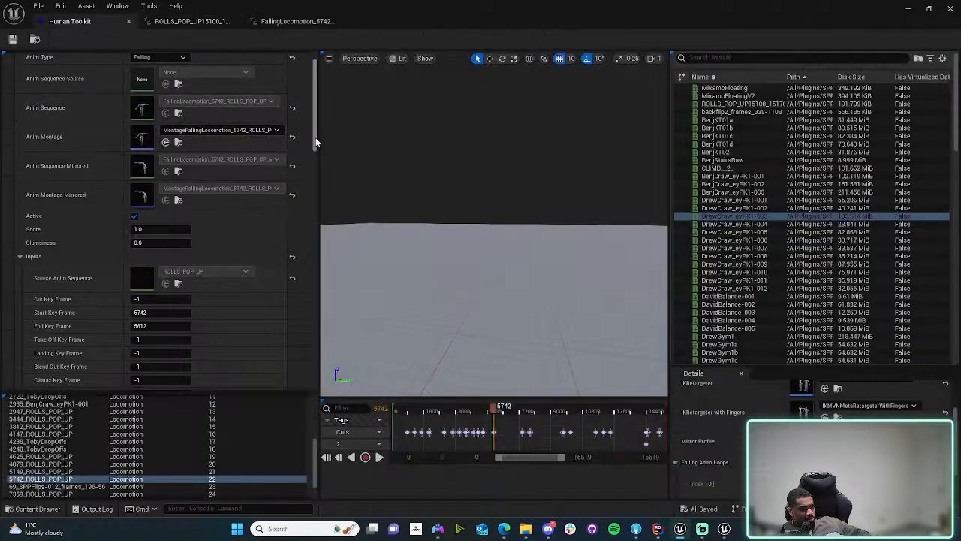
- Change the falling Sub Type of the 5742_ROLLS_POP_UP entry to Balance and elaborate the animation
left_click_drag(316, 135, 316, 353)
left_click(169, 239)
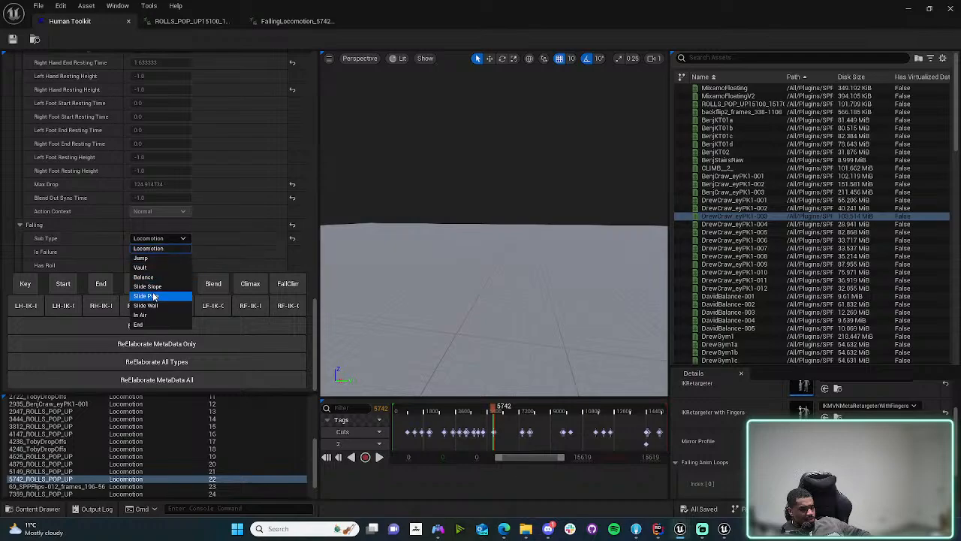
left_click(154, 277)
left_click(196, 324)
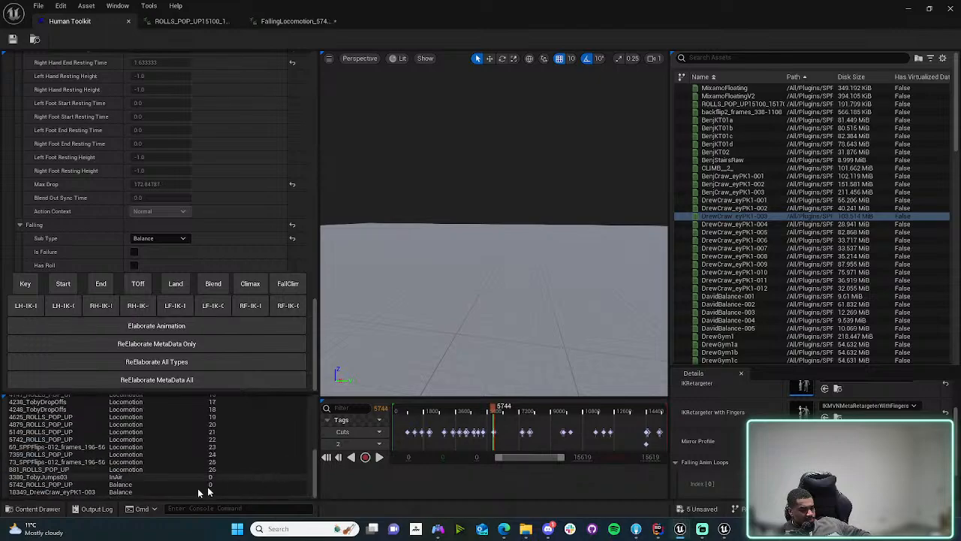
- Select the 18349_DrewCraw_eyPK1-003 Balance entry, open and scrub its animation sequence, and return to the Human Toolkit
left_click(154, 492)
left_click_drag(315, 323, 323, 83)
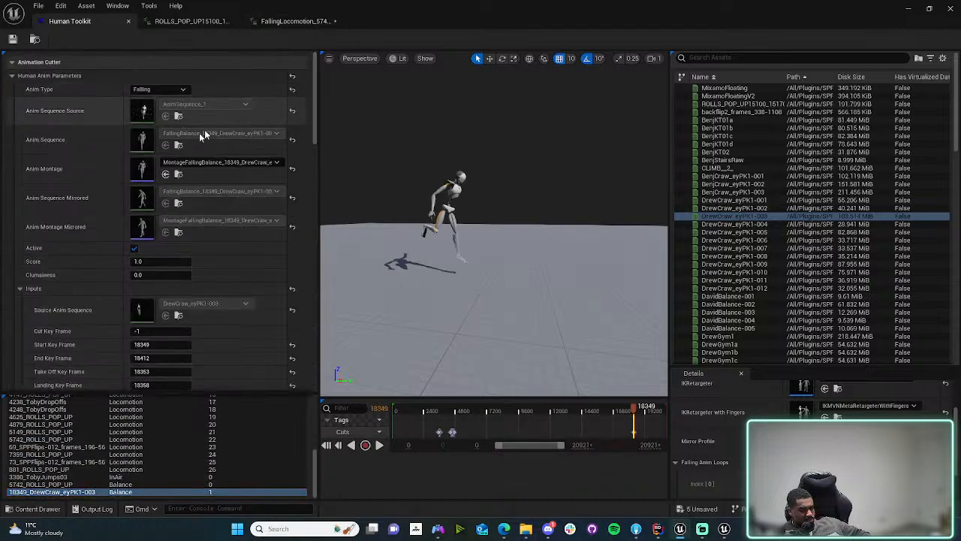
double_click(145, 148)
left_click(342, 282)
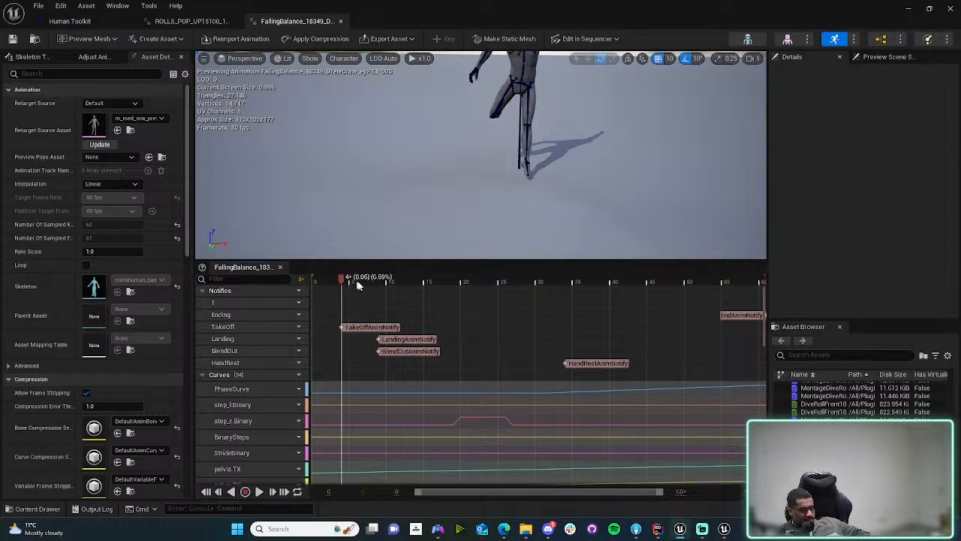
left_click(70, 21)
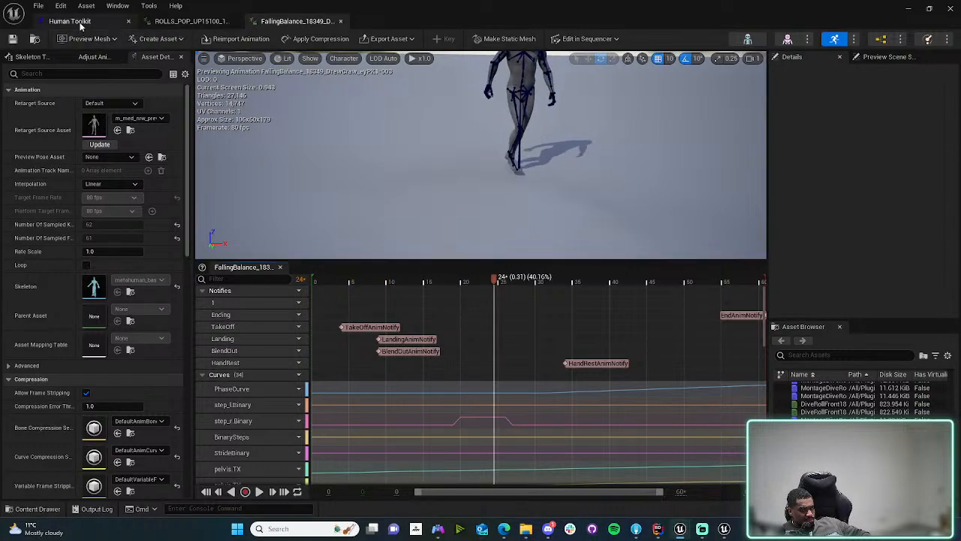
- Select the 5742_ROLLS_POP_UP Balance entry, open its animation sequence and scrub through it
left_click(143, 485)
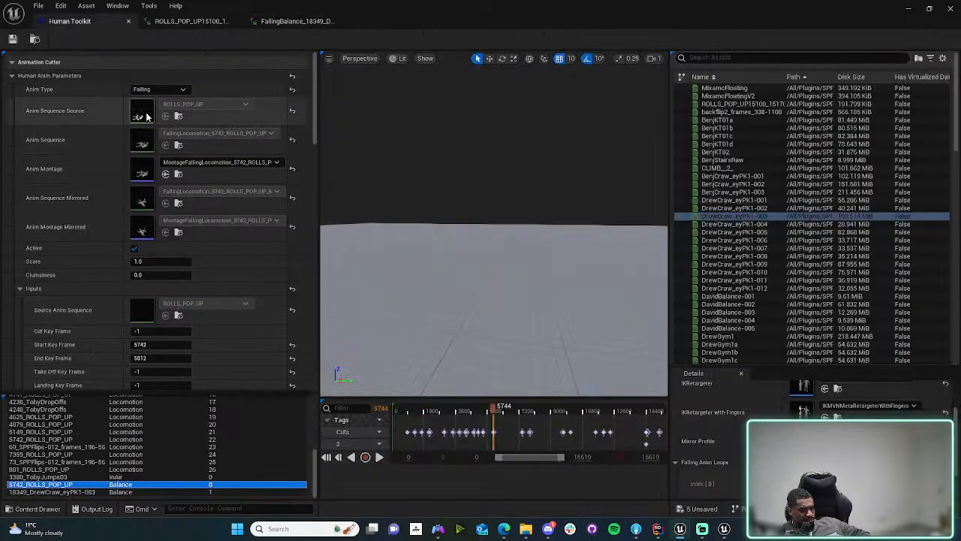
double_click(143, 140)
left_click(331, 281)
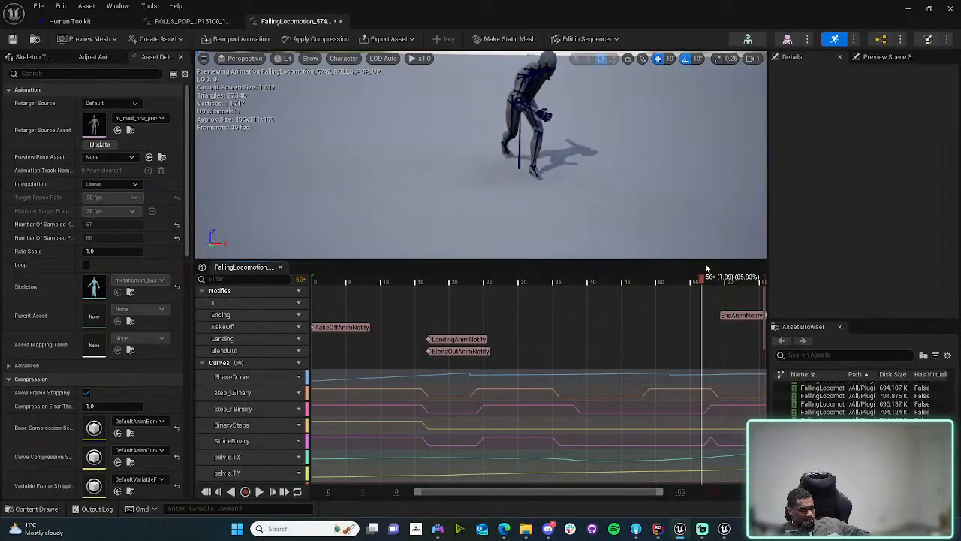
- Switch to the ClimbupTesting level, start a play test and run and jump the character over the stepped blocks
left_click(910, 10)
left_click(245, 39)
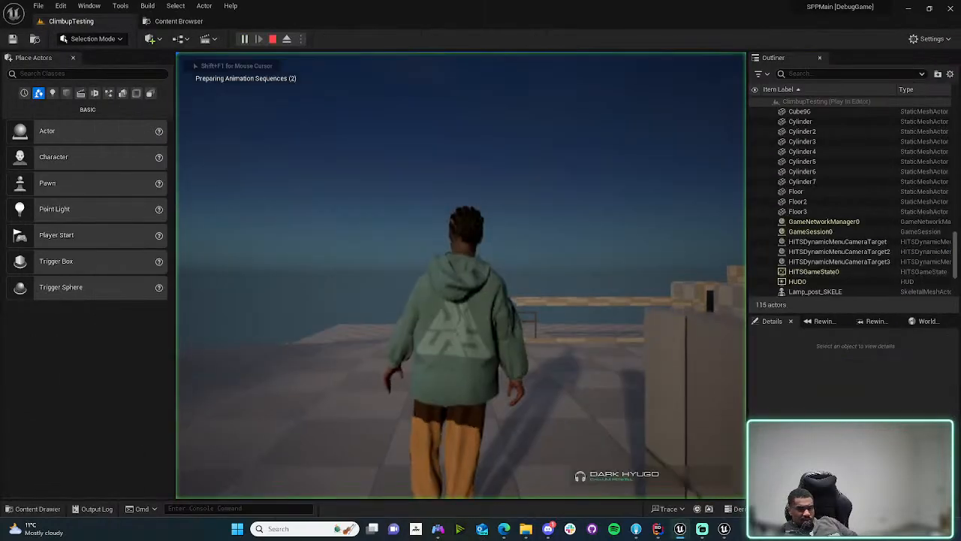
key("w")
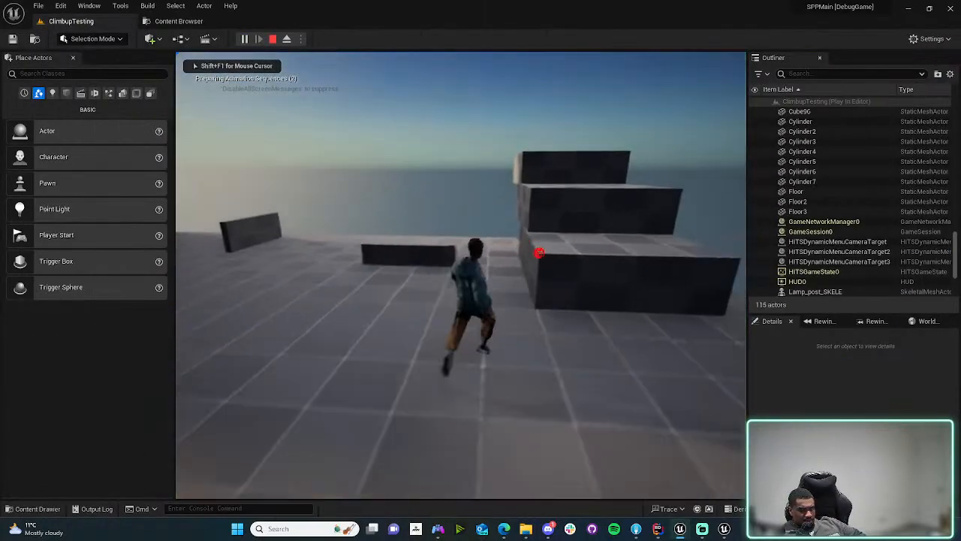
key("space")
key("w")
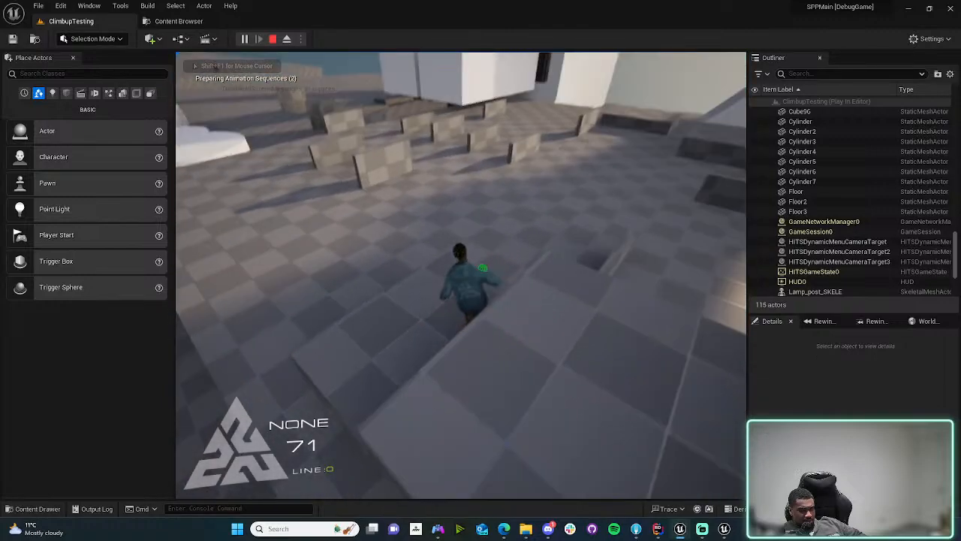
key("w")
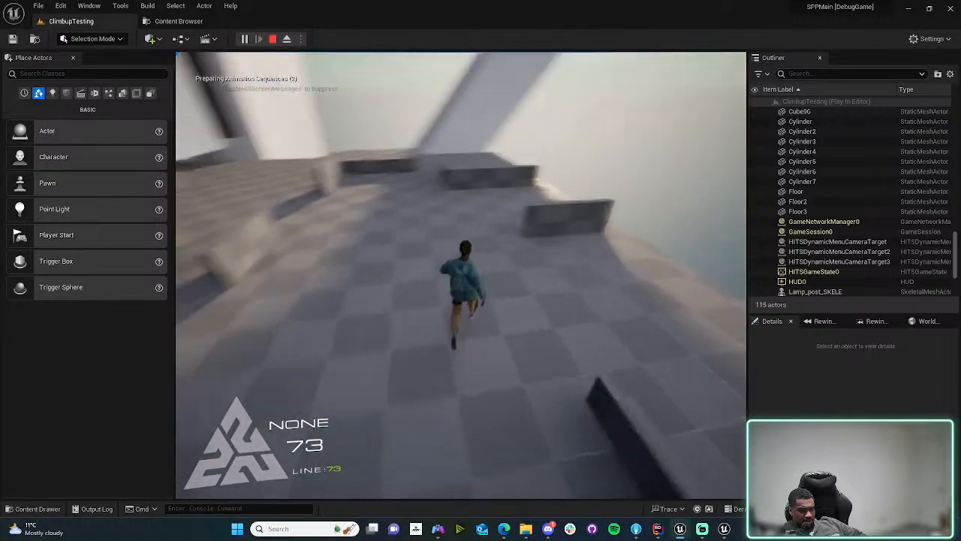
- Run the character on past the low walls, jump onto the raised block and drop off it, ending the play test
key("w")
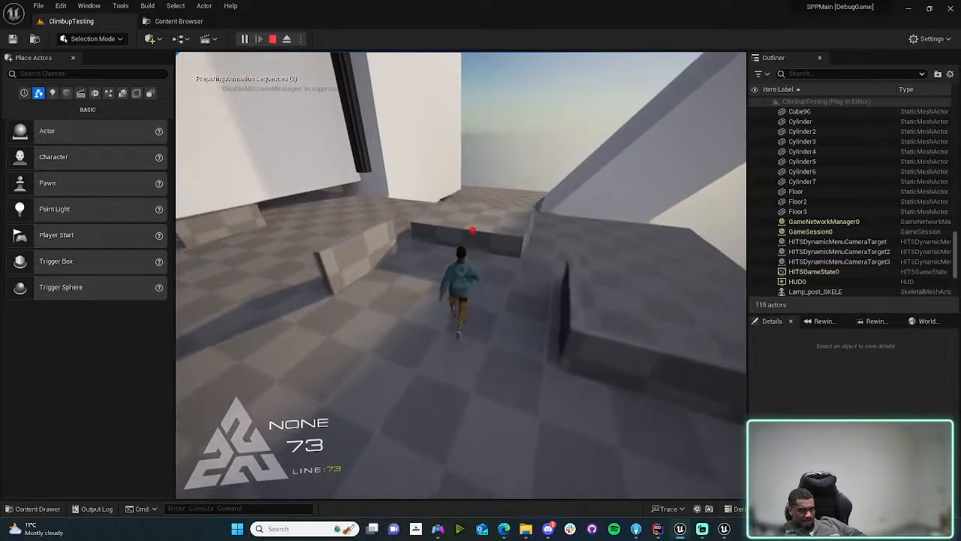
key("space")
key("w")
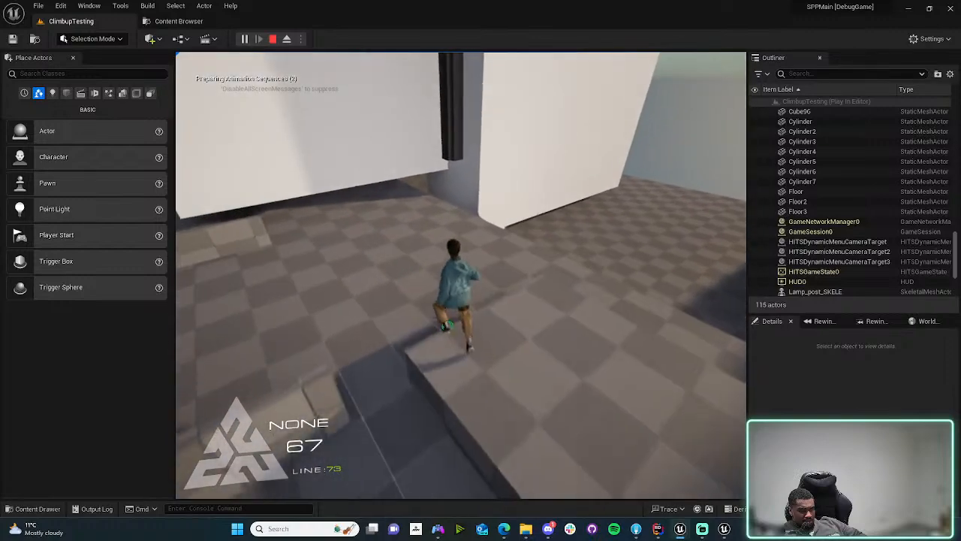
key("w")
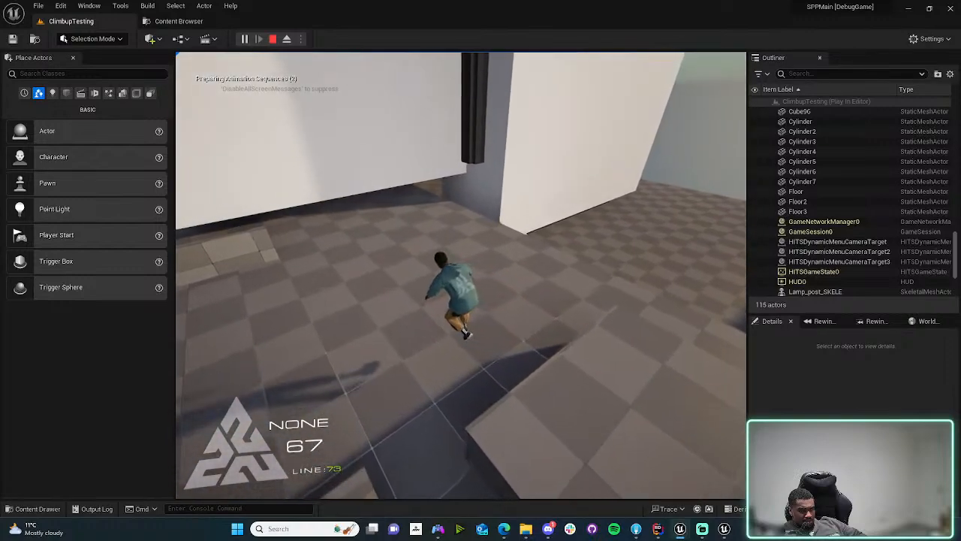
key("w")
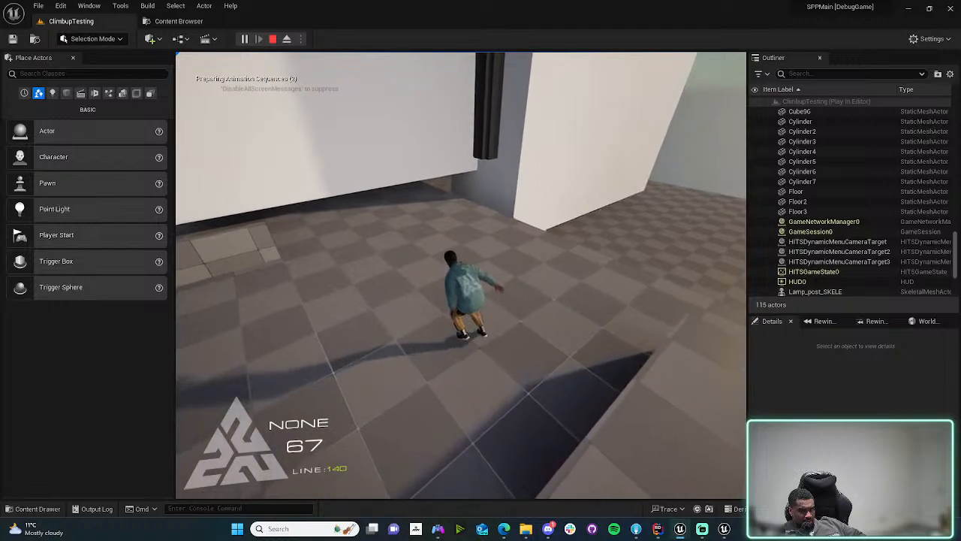
key("Escape")
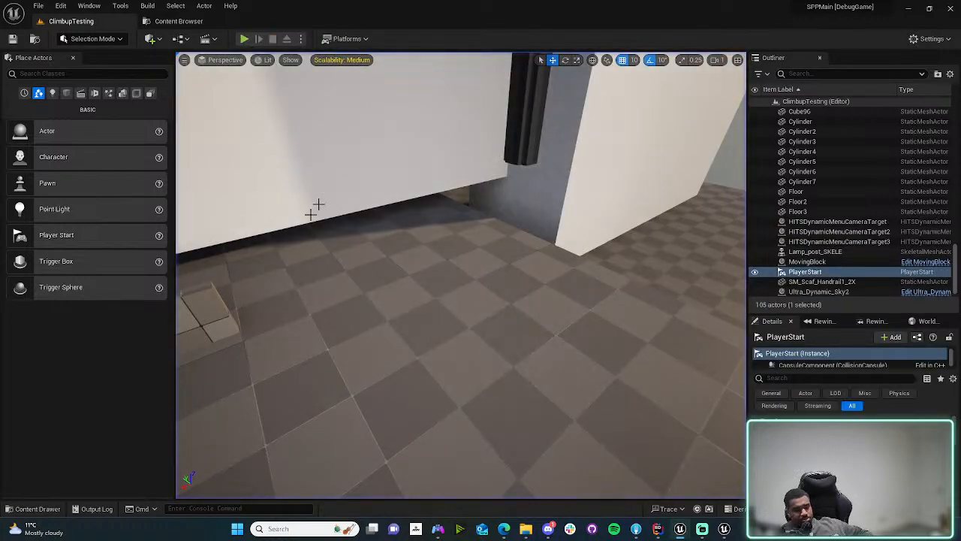
- Reopen the 5742_ROLLS_POP_UP animation sequence, examine it frame by frame up to the landing notify, and rewind to the start
mouse_move(665, 535)
left_click(668, 490)
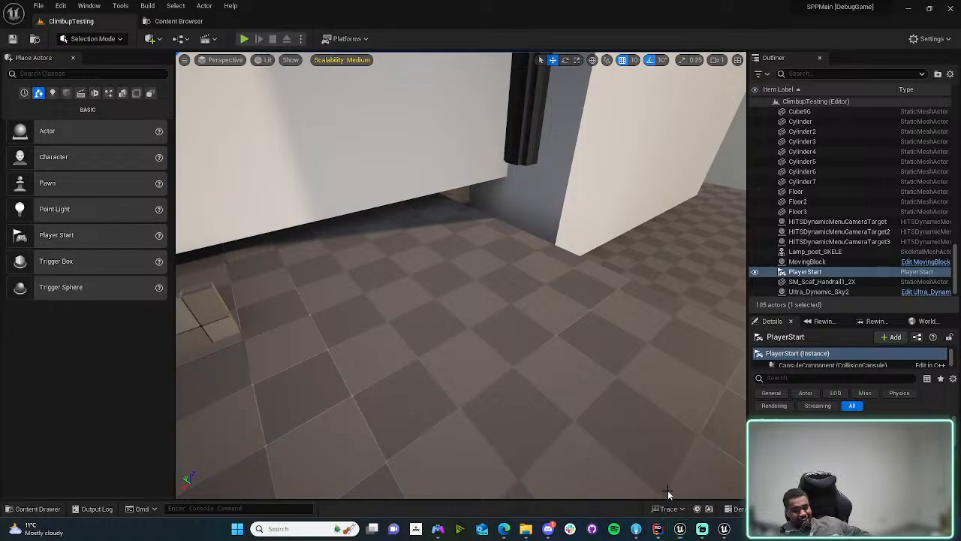
left_click(715, 472)
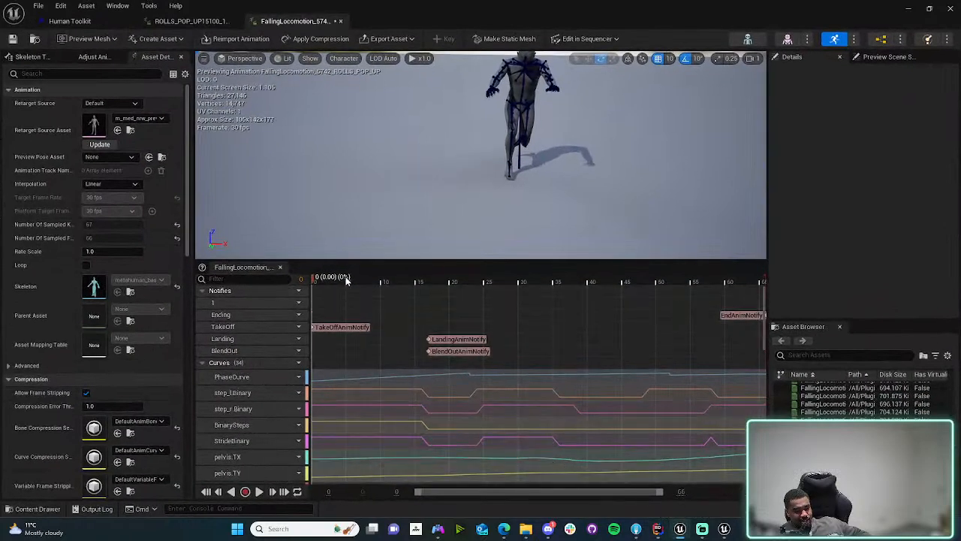
mouse_move(658, 536)
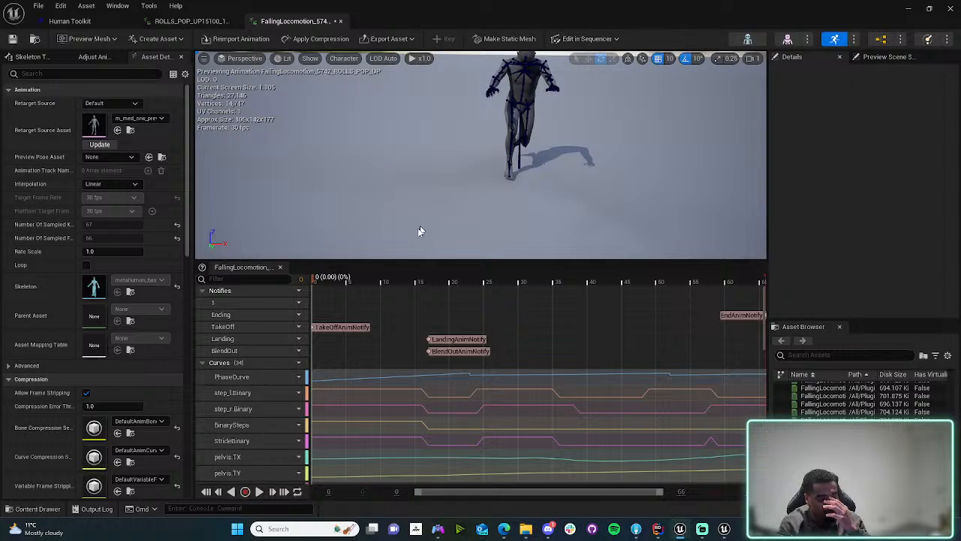
left_click_drag(324, 290, 419, 284)
key("Right")
key("Right")
key("Right")
key("Right")
key("Right")
key("Right")
key("Right")
key("Right")
key("Right")
key("Right")
key("Right")
key("Right")
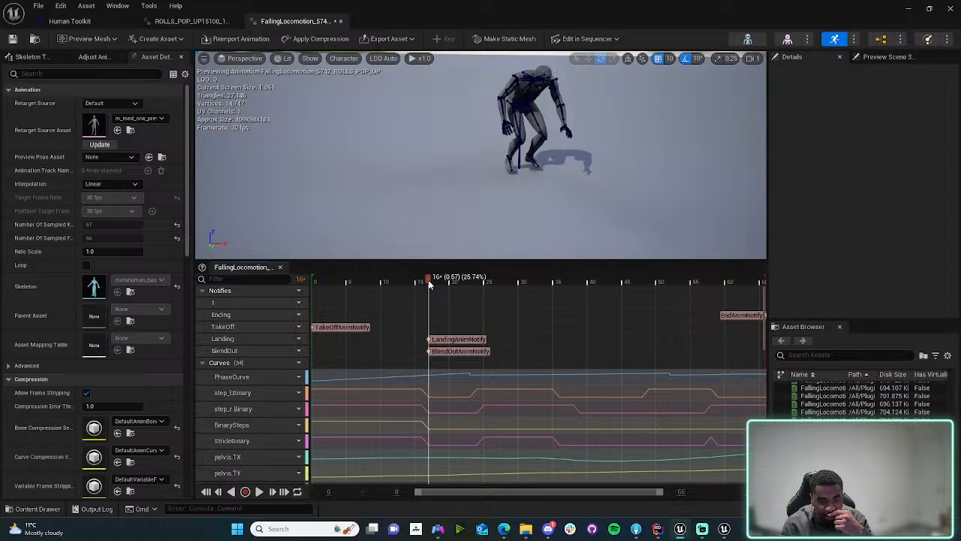
left_click_drag(382, 284, 181, 278)
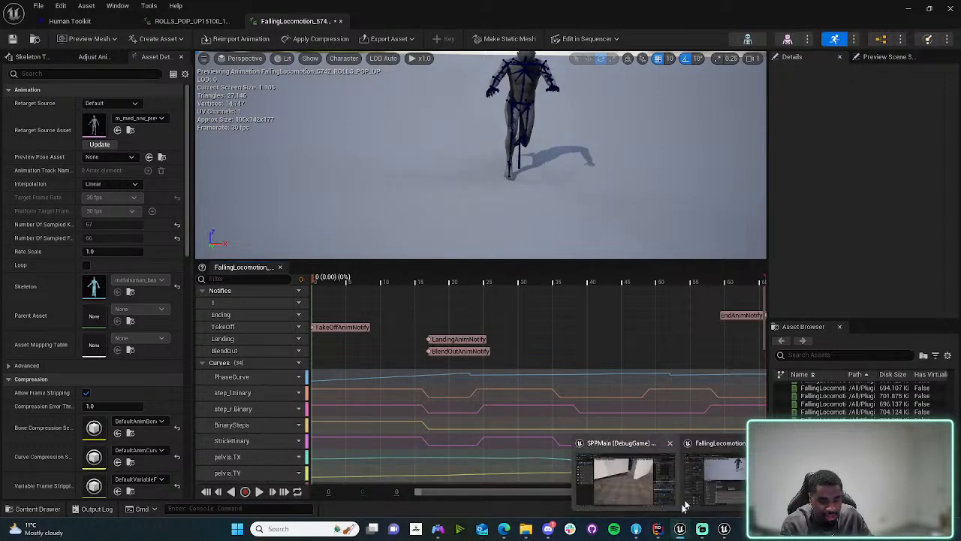
- Return to the ClimbupTesting level and start a Live Coding compile
left_click(909, 8)
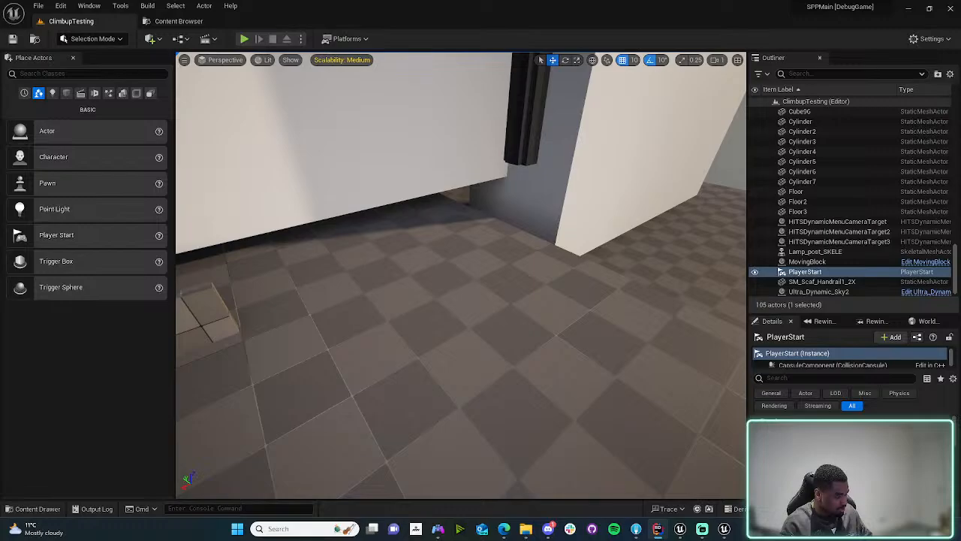
key("ctrl+alt+F11")
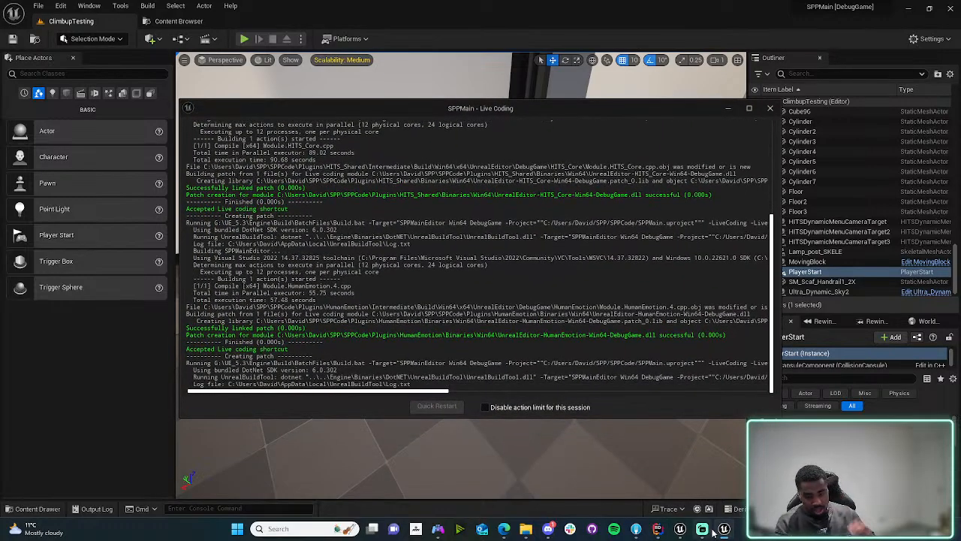
- Scrub the 5742_ROLLS_POP_UP animation sequence past its landing while the code compiles, and return to the ClimbupTesting level
left_click(715, 530)
left_click(378, 280)
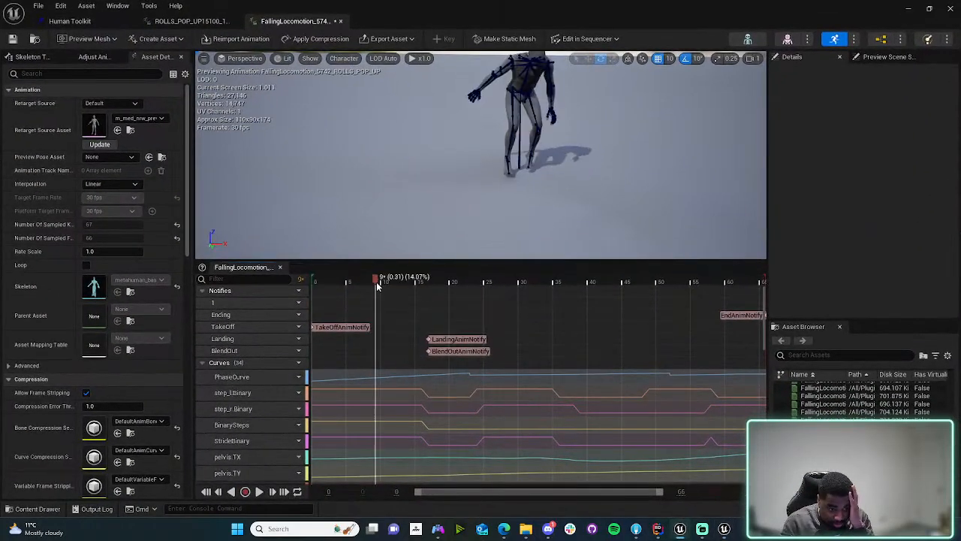
left_click_drag(378, 284, 667, 285)
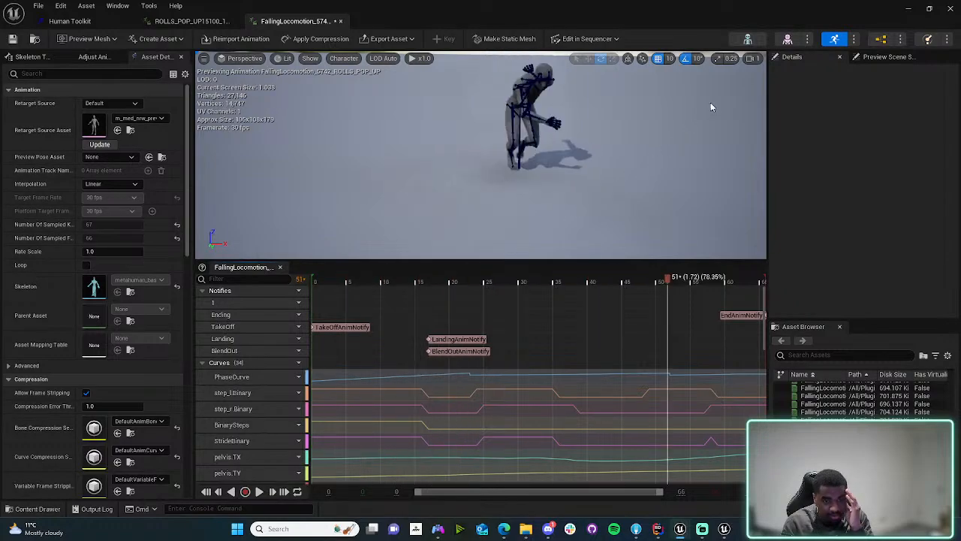
left_click(908, 9)
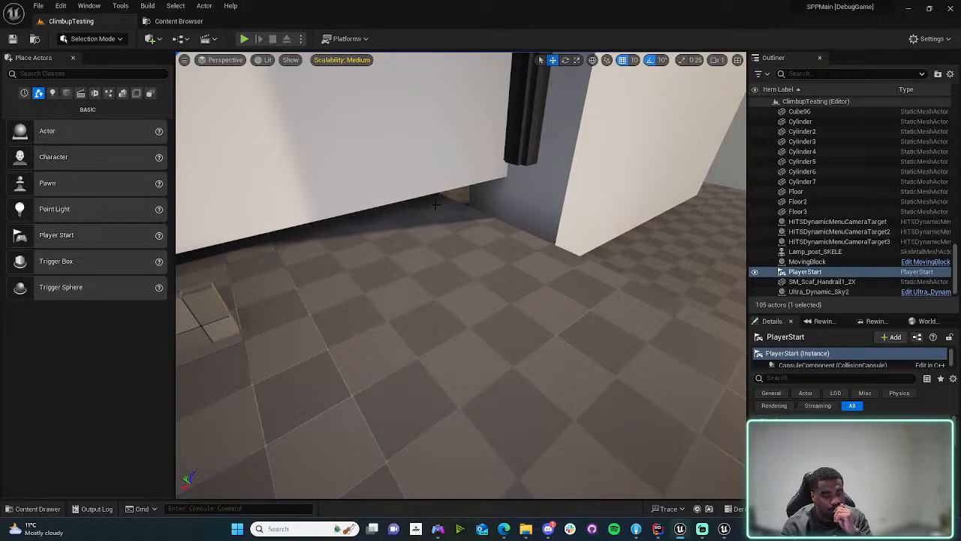
- Check the build output in the Live Coding console and dismiss the console
right_click_drag(374, 268, 466, 305)
left_click(725, 529)
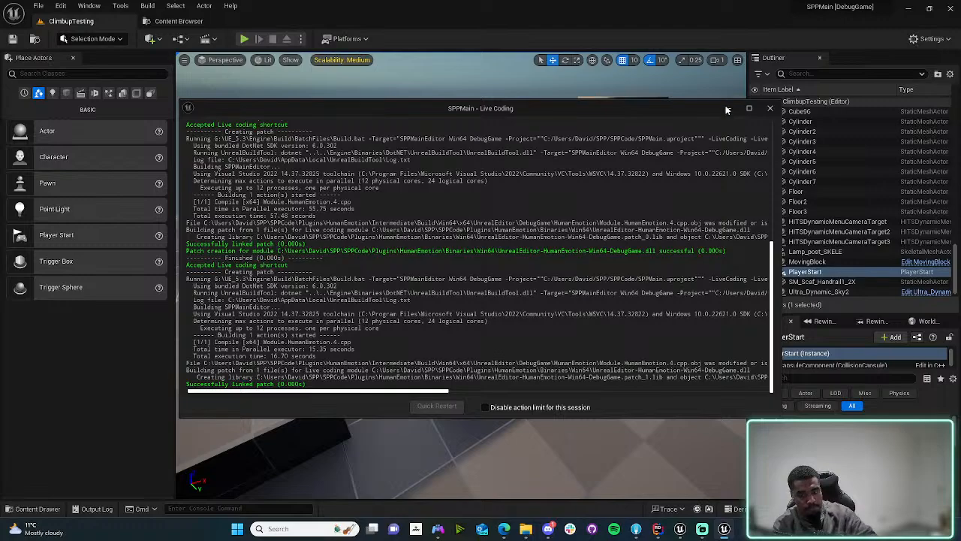
left_click(727, 109)
- Play test the ClimbupTesting level by running and jumping the character across the raised blocks, and end the session
key("alt+p")
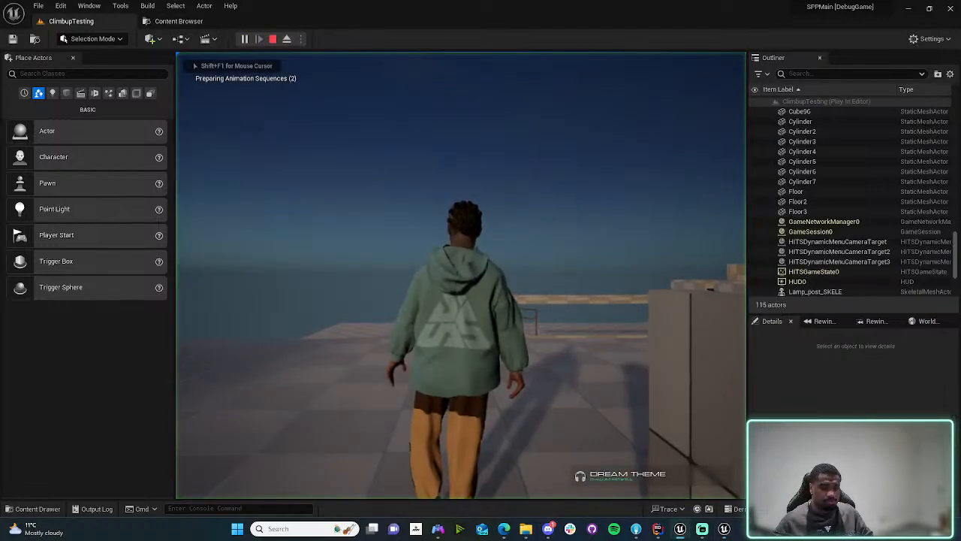
key("w")
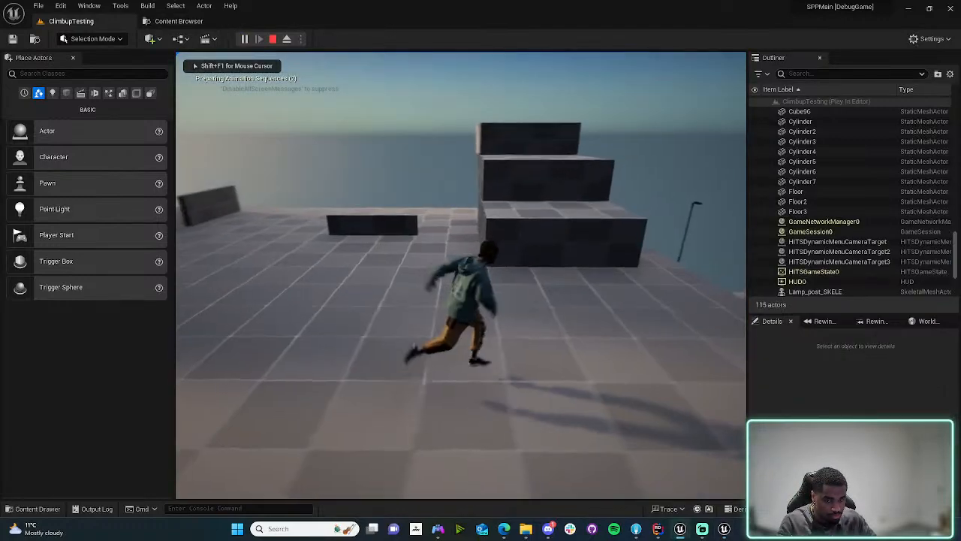
key("space")
key("w")
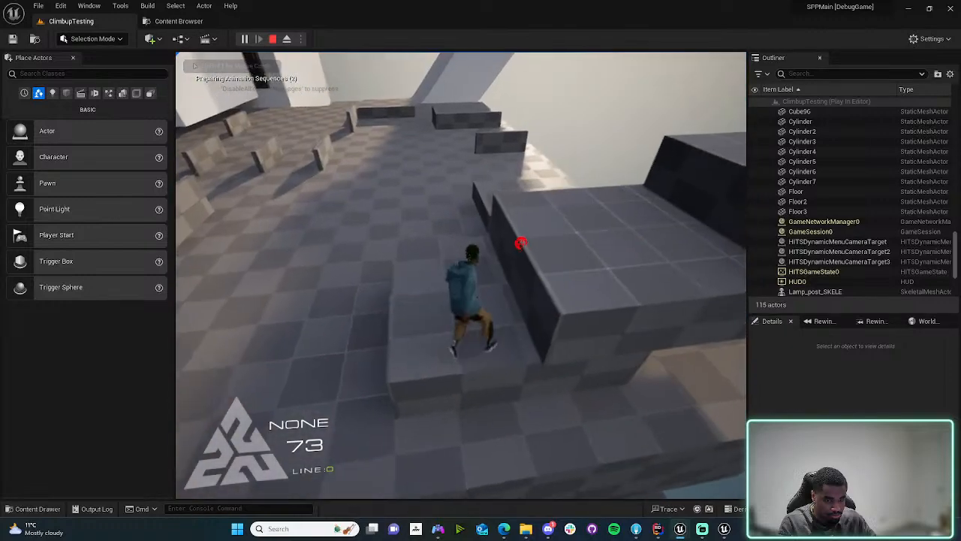
key("space")
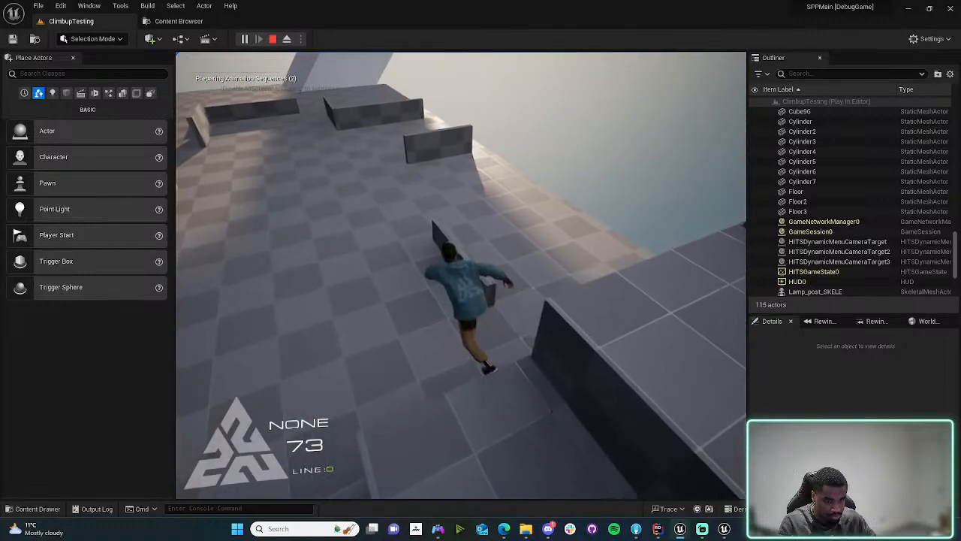
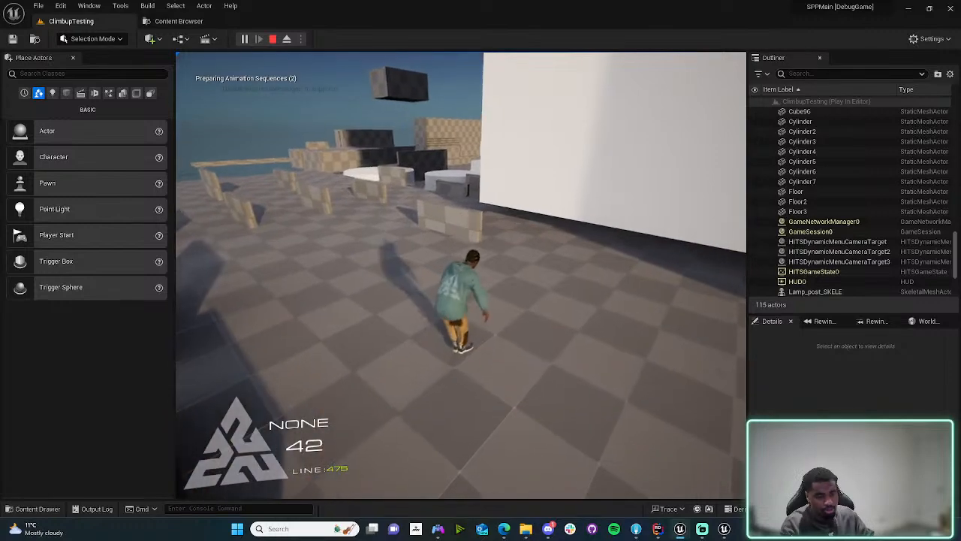
key("Escape")
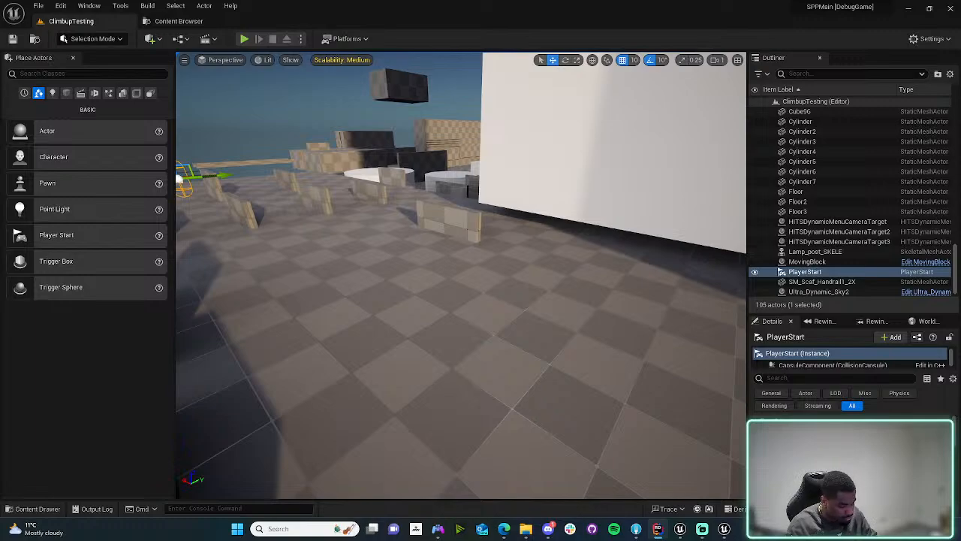
- Recompile the code with Live Coding while scrubbing the 5742_ROLLS_POP_UP animation sequence around its landing, and return to the ClimbupTesting level
key("ctrl+alt+F11")
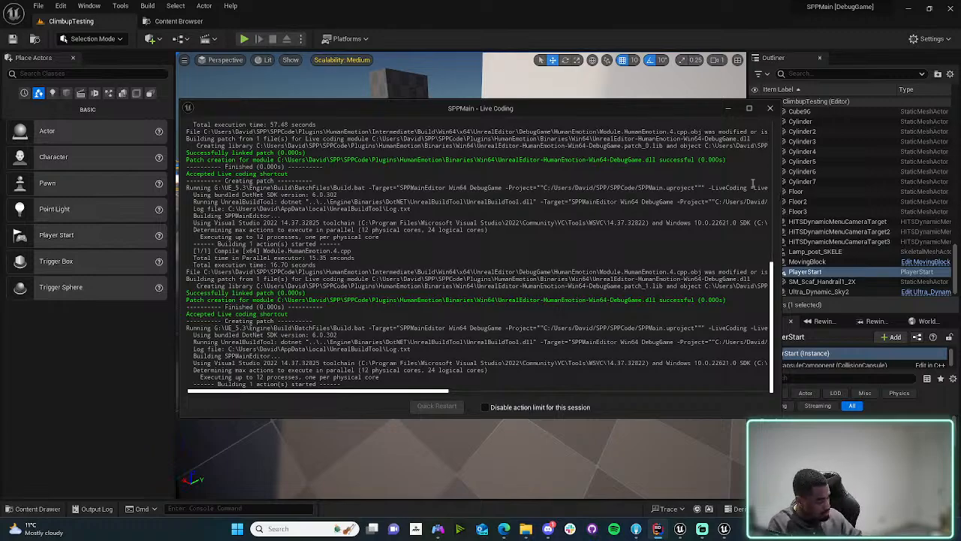
mouse_move(680, 529)
left_click(683, 469)
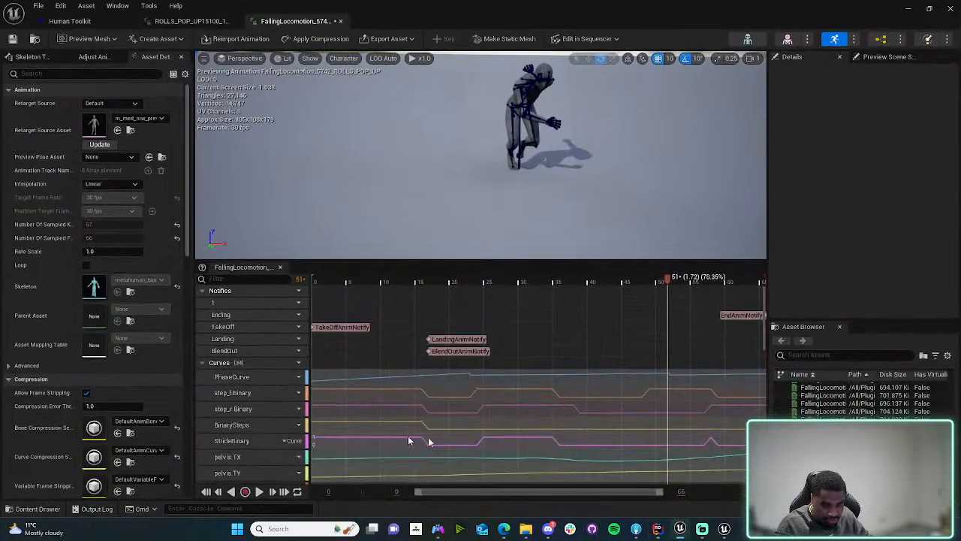
left_click_drag(339, 293, 461, 291)
left_click(908, 9)
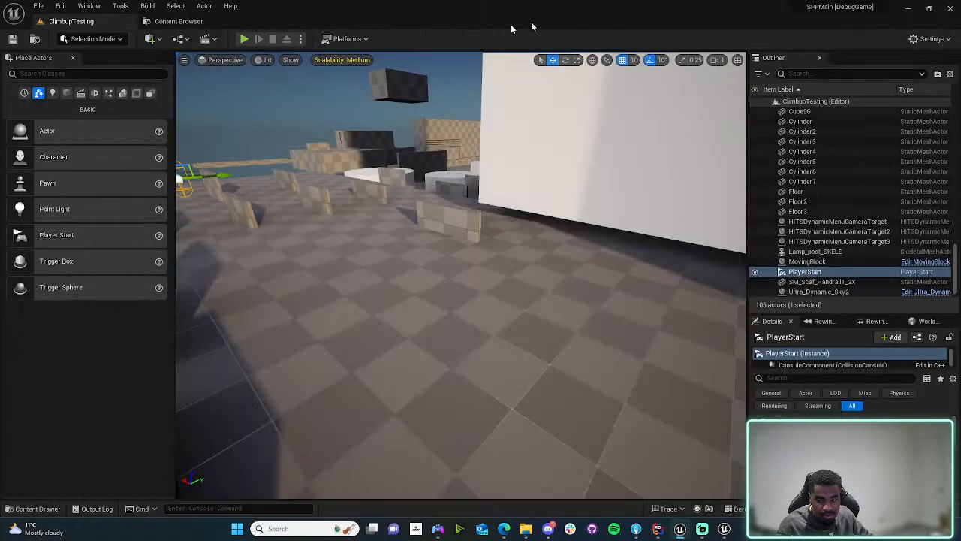
- Play test jumping the character onto the raised block and dropping off its far edge, and end the session
left_click(245, 39)
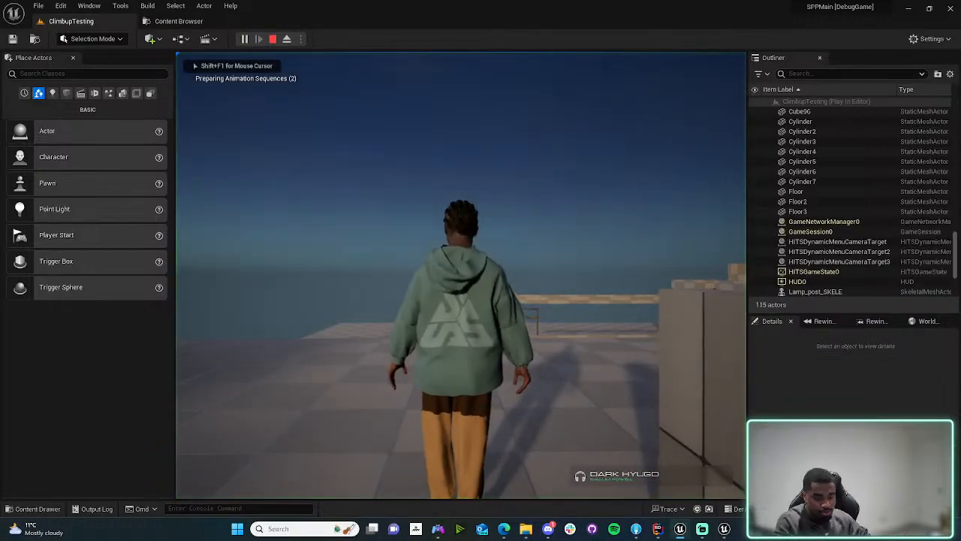
key("w")
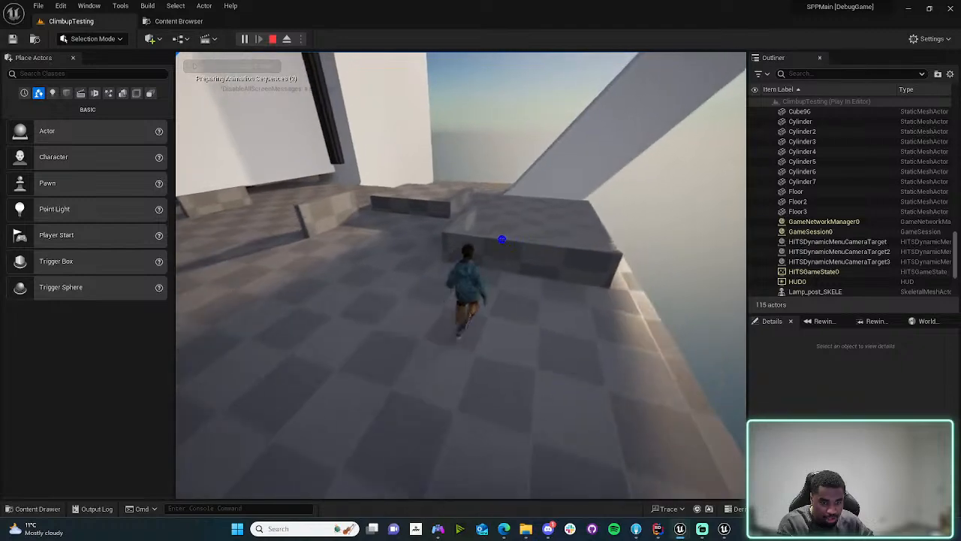
key("space")
key("space")
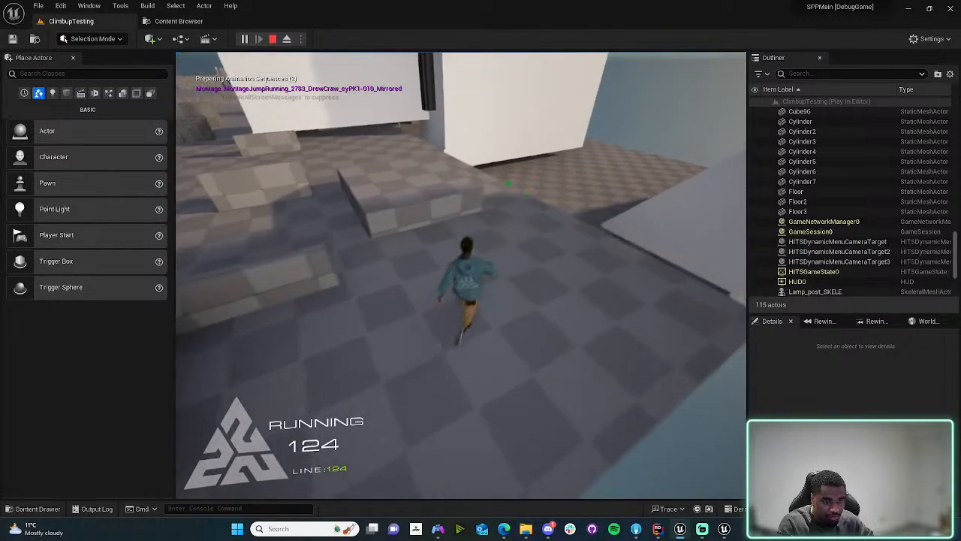
key("w")
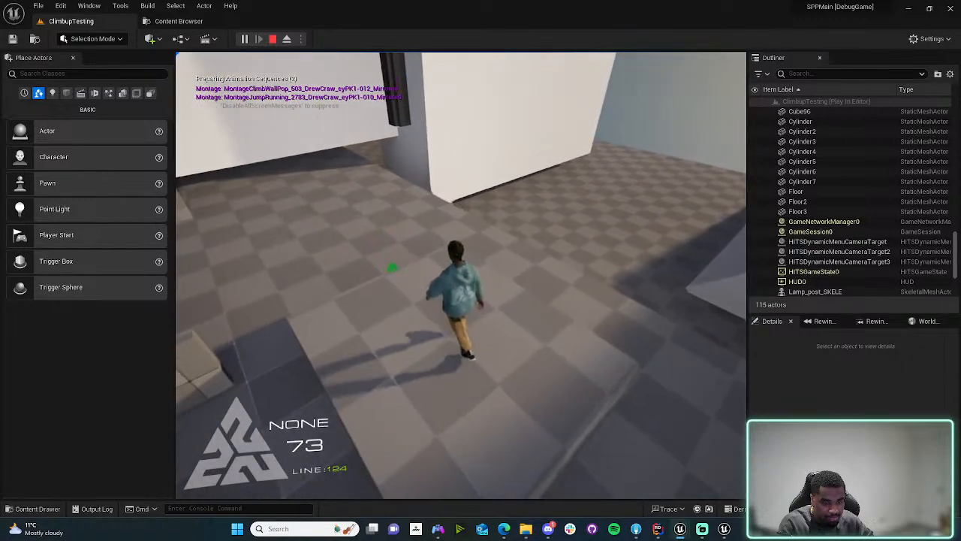
key("w")
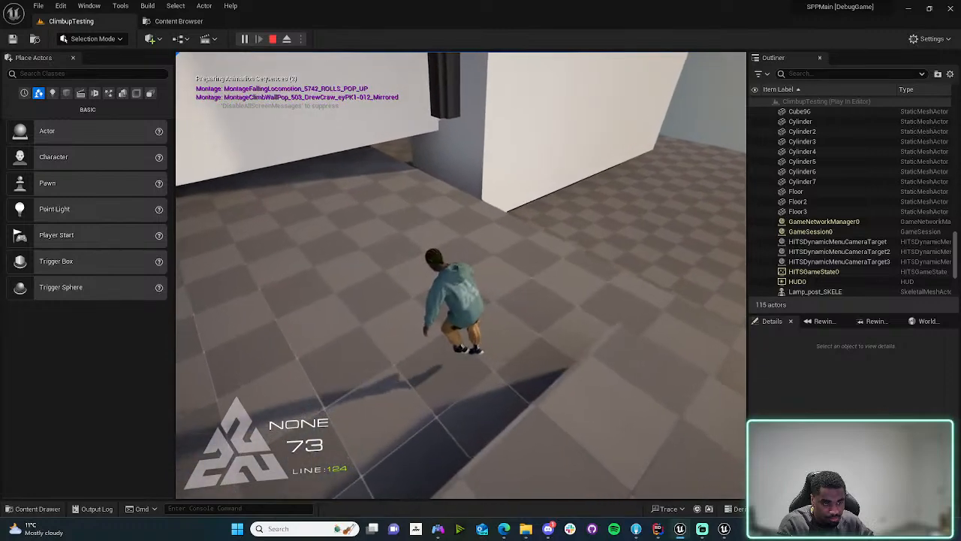
key("w")
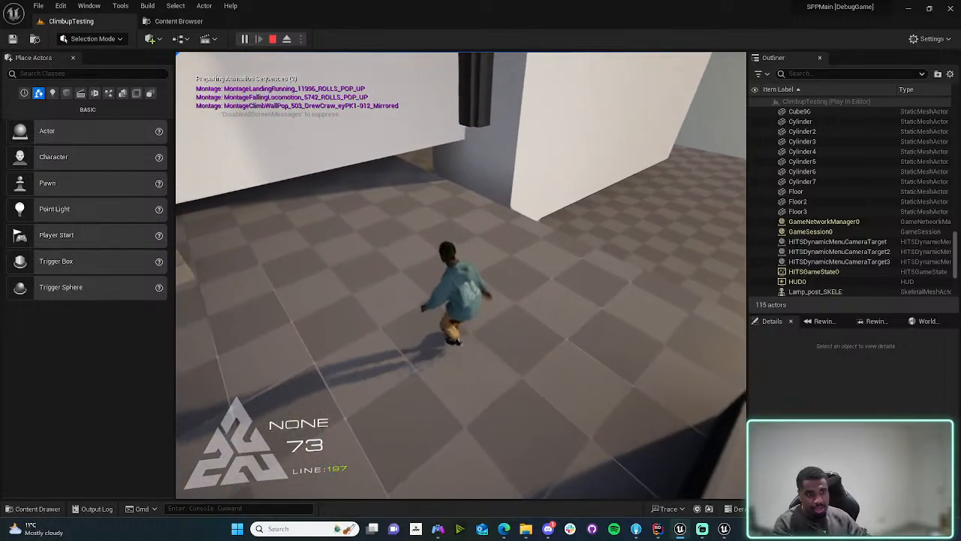
key("Escape")
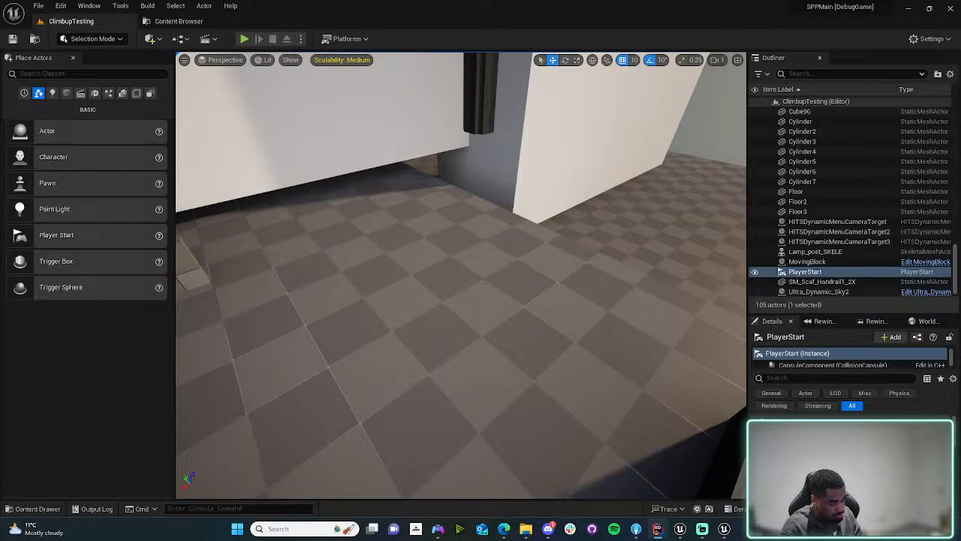
- Recompile the code changes with Live Coding and dismiss the build console
key("ctrl+alt+F11")
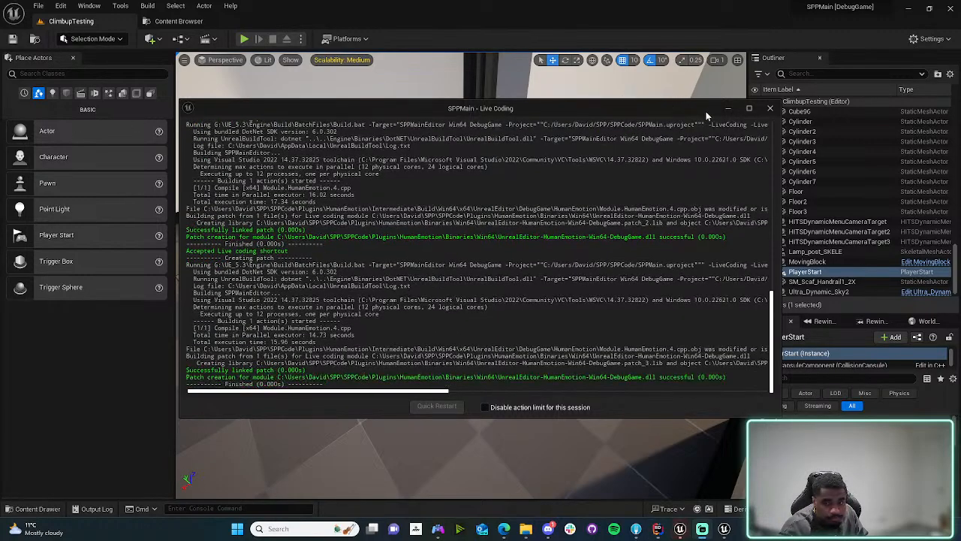
left_click(728, 108)
- Play test climbing the character onto the stepped and low blocks and dropping off them, and end the session
left_click(244, 38)
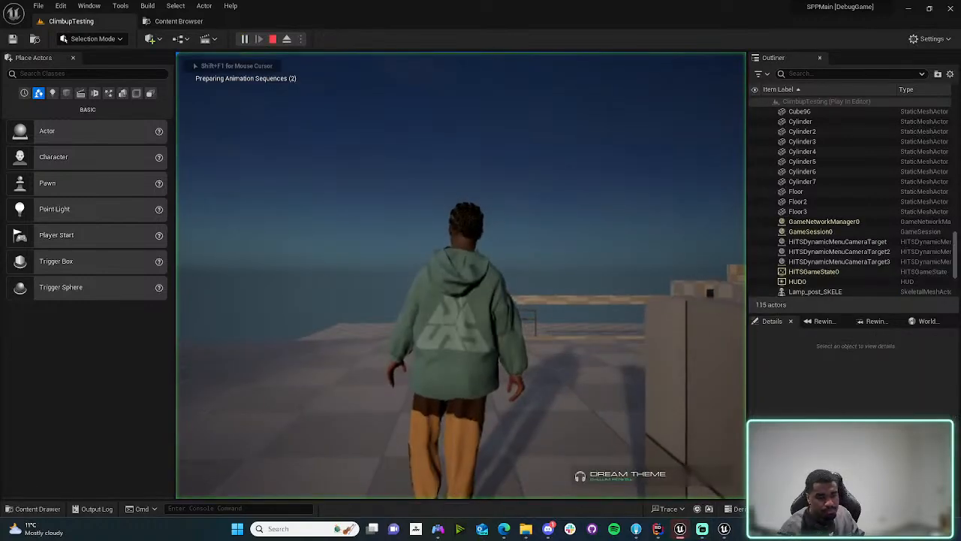
key("w")
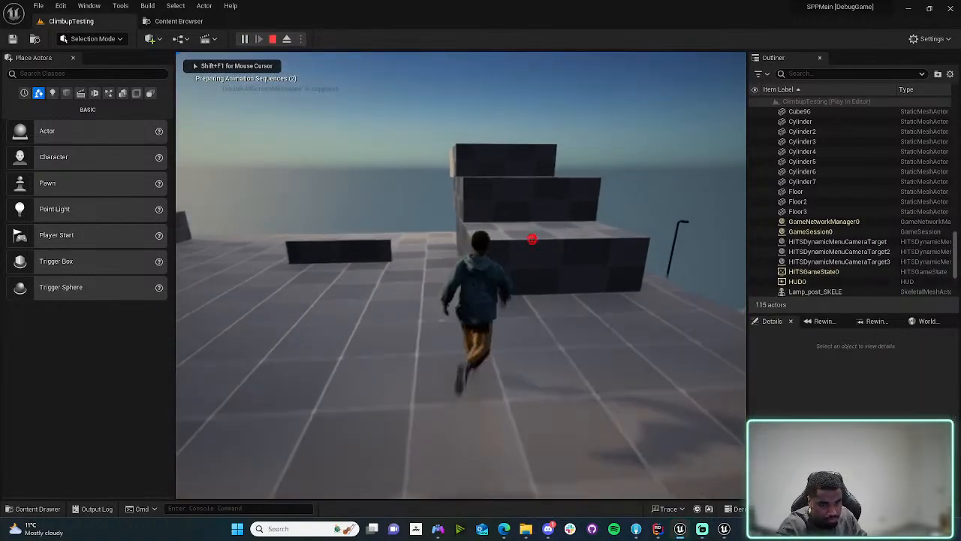
key("space")
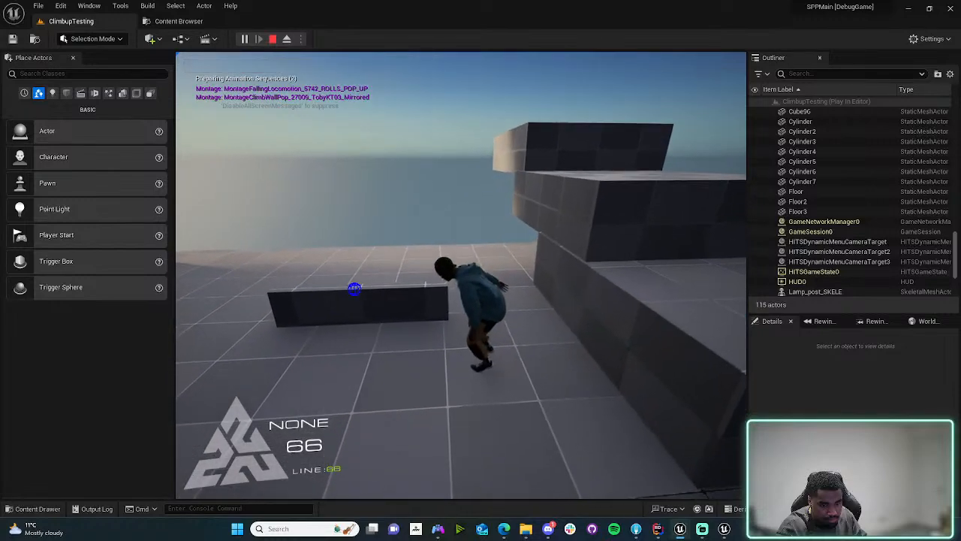
key("w")
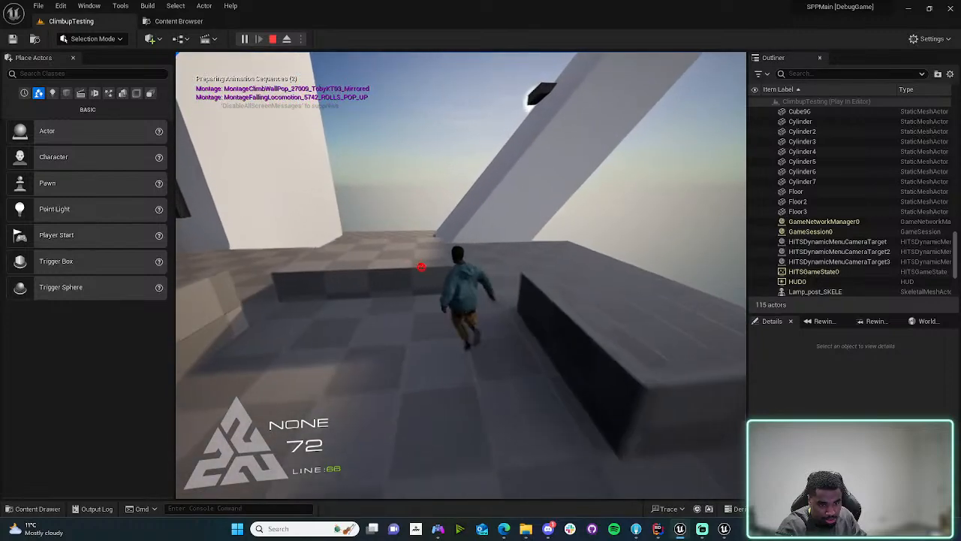
key("space")
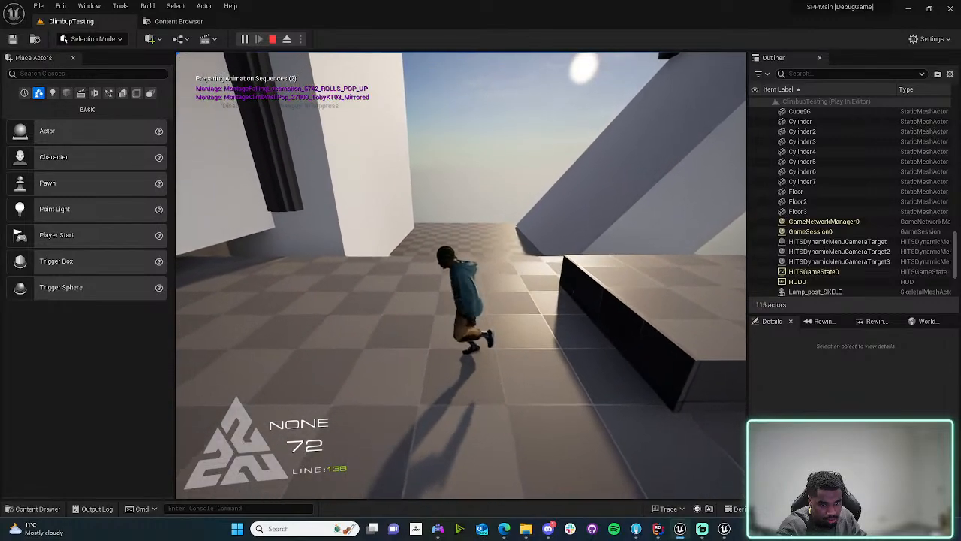
key("space")
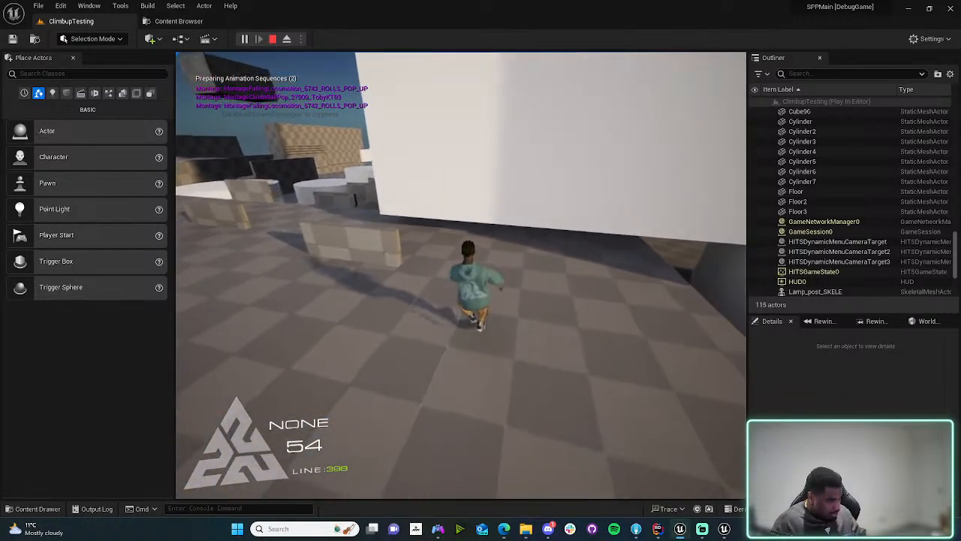
key("Escape")
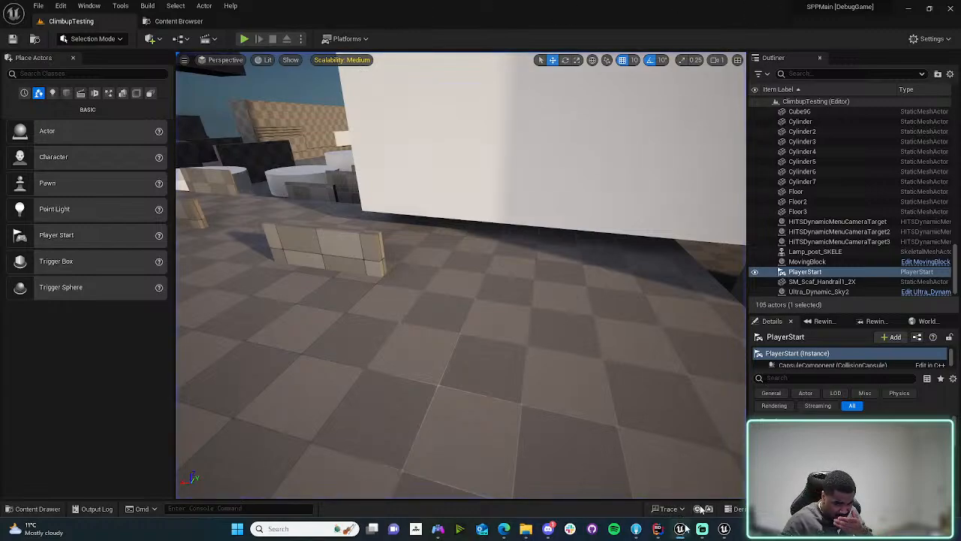
- Recompile the code with Live Coding while viewing the 5742_ROLLS_POP_UP animation sequence, and return to the ClimbupTesting level
left_click(687, 529)
left_click(718, 485)
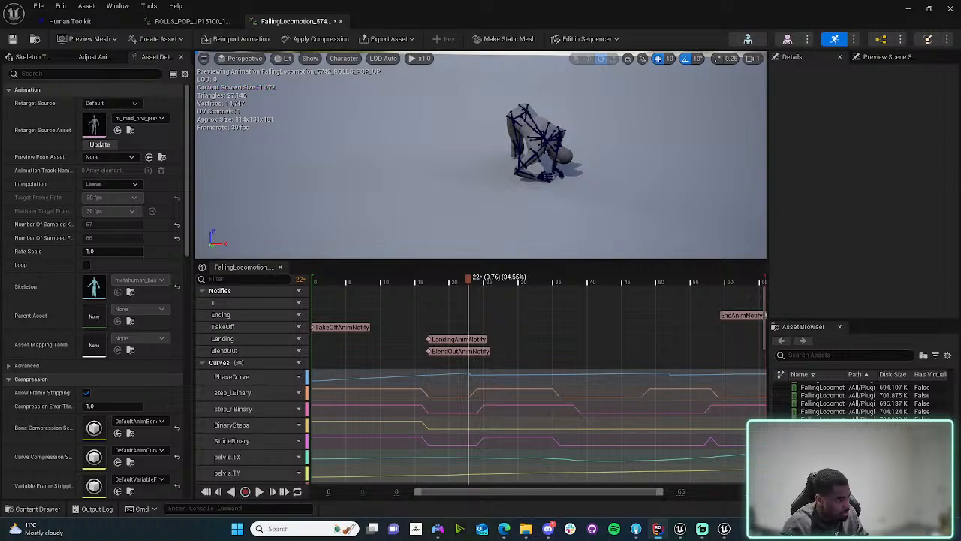
key("ctrl+alt+F11")
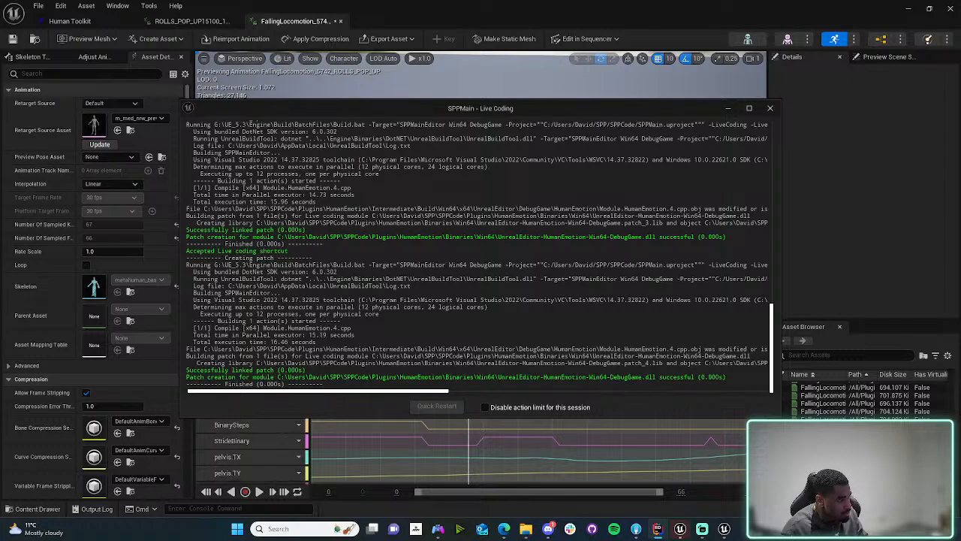
left_click(727, 109)
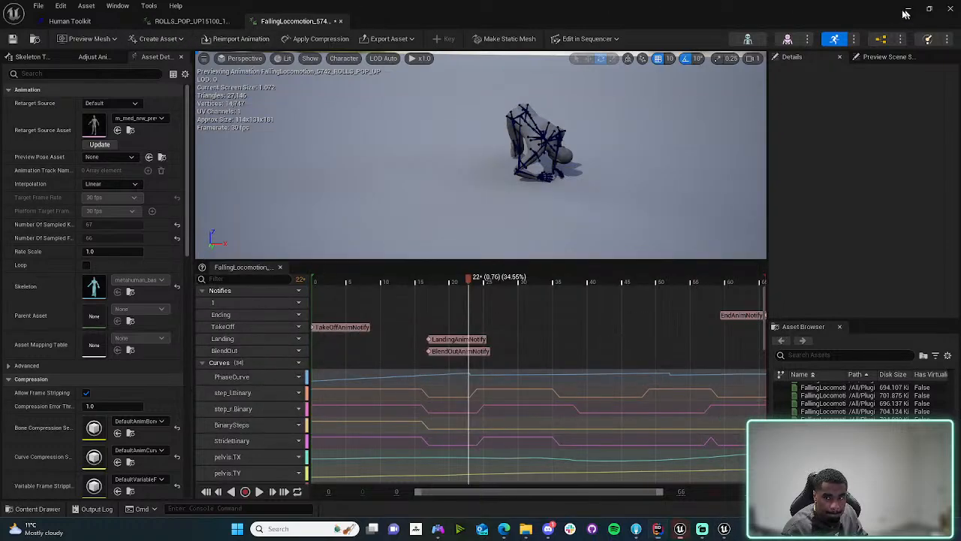
left_click(908, 9)
- Play test the recompiled code by running the character across the blocks and dropping off them, and end the session
left_click(244, 39)
key("w")
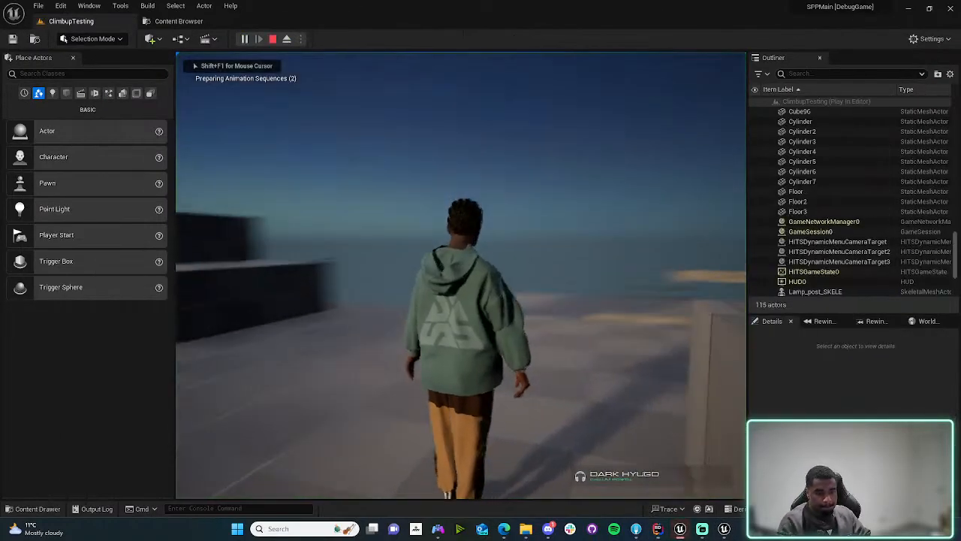
key("w")
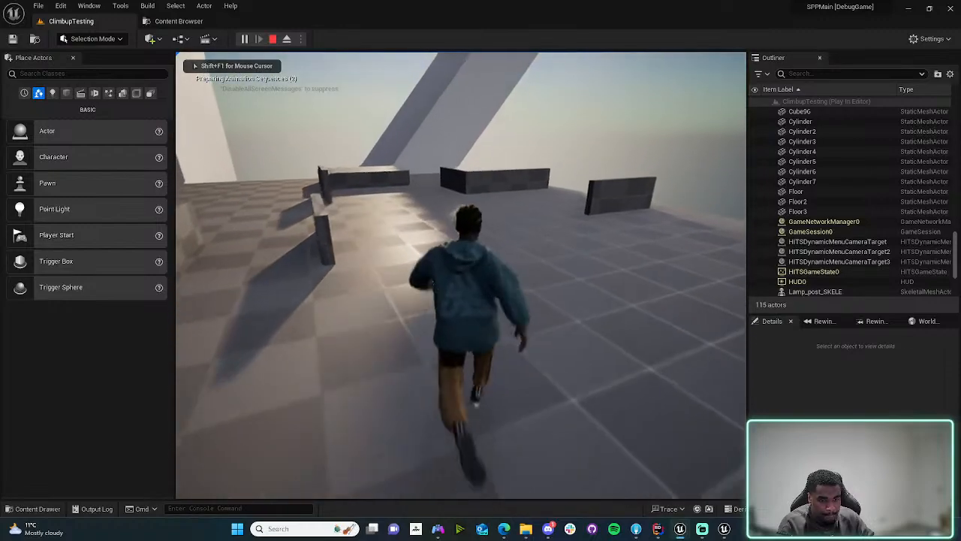
key("w")
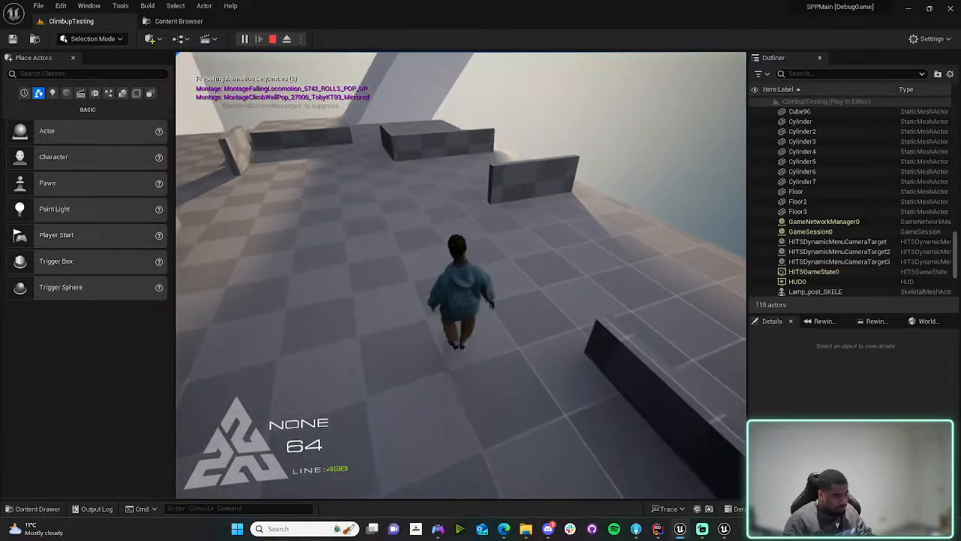
key("Escape")
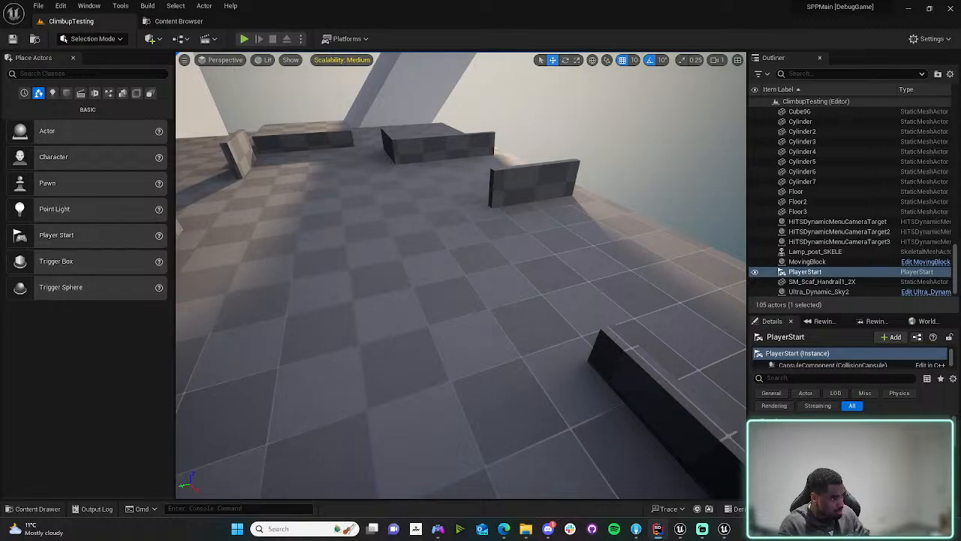
- Compile the code once more with Live Coding and start another play test of the drop-offs
key("ctrl+alt+F11")
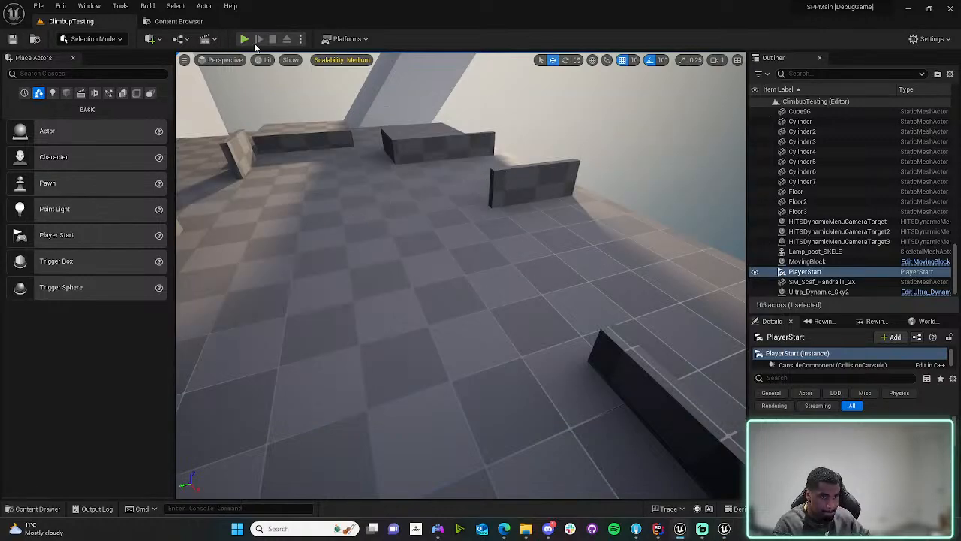
left_click(244, 39)
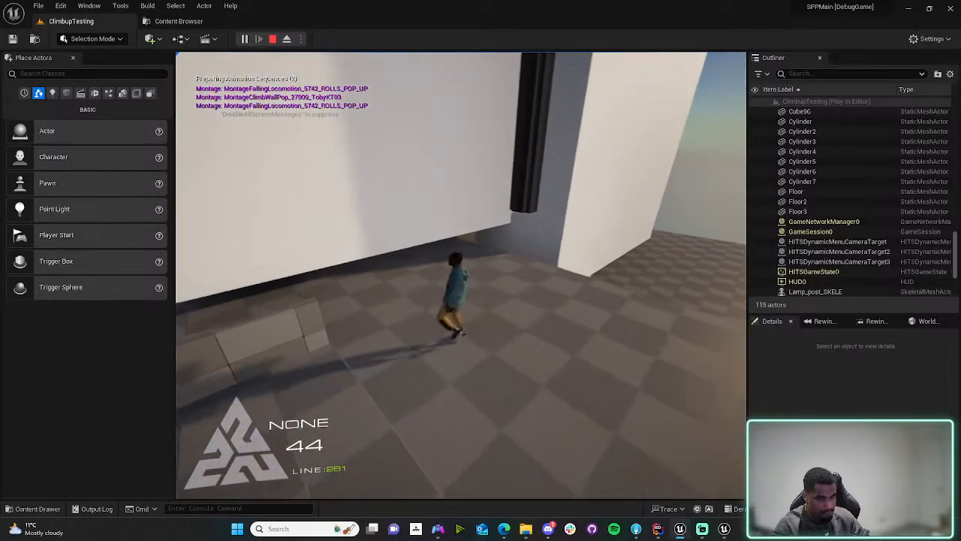
- Stop the running play session, recompile the changed C++ code with Live Coding, and minimise the compile log once the patch is linked
key("Escape")
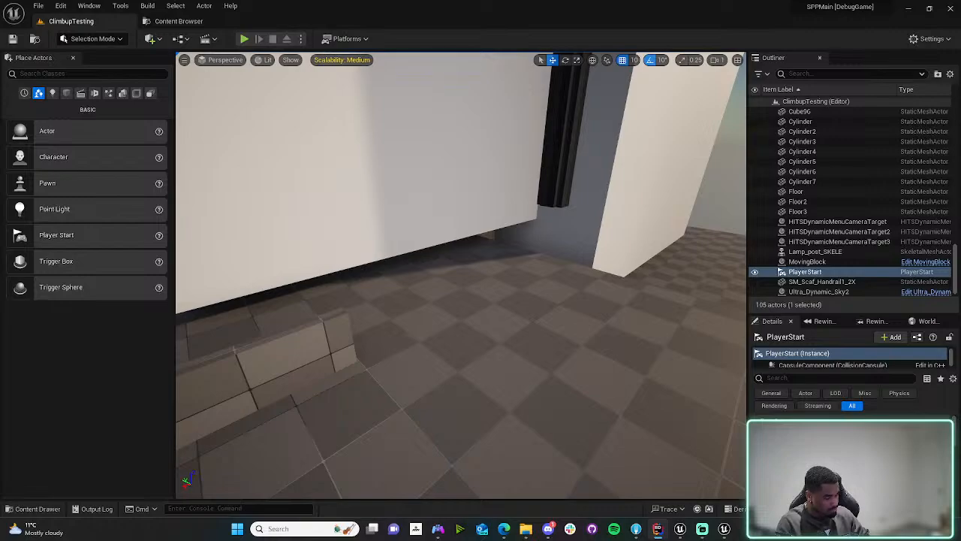
key("ctrl+alt+F11")
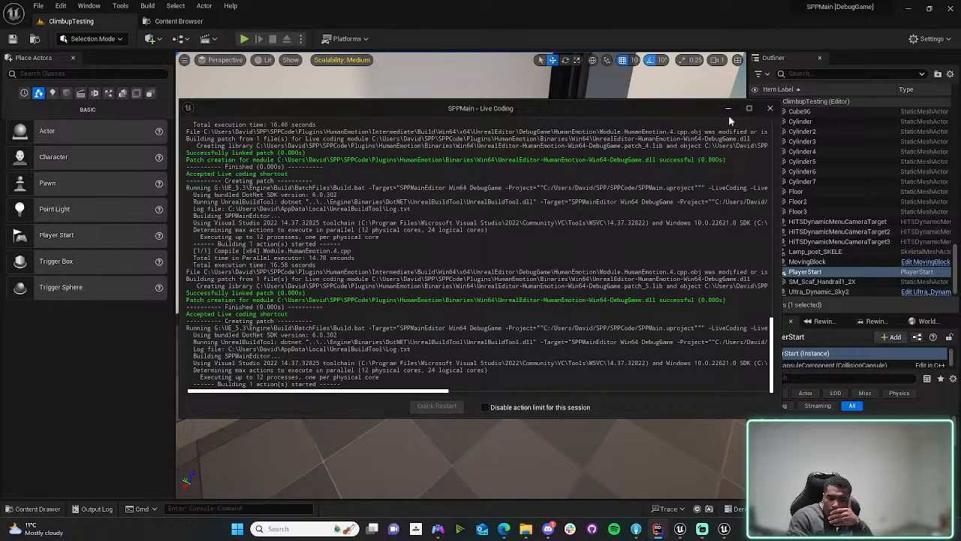
mouse_move(549, 529)
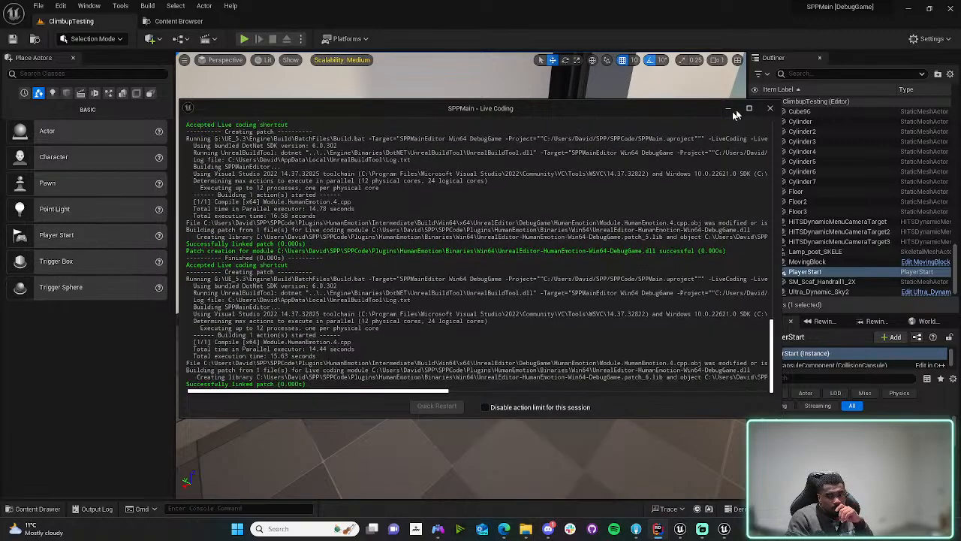
left_click(728, 108)
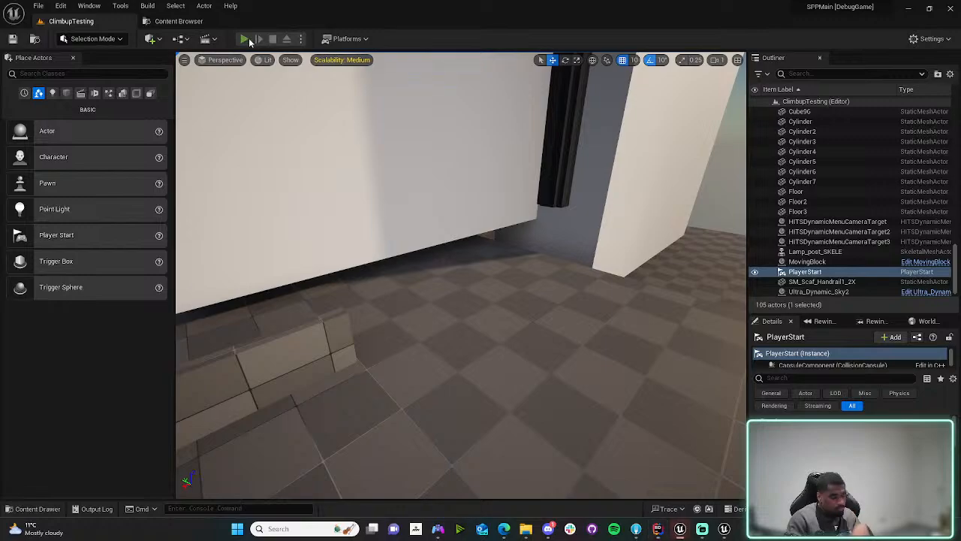
- Play the ClimbupTesting level in the editor and run the character repeatedly up and over the low blocks to check the climb-up animations
left_click(245, 38)
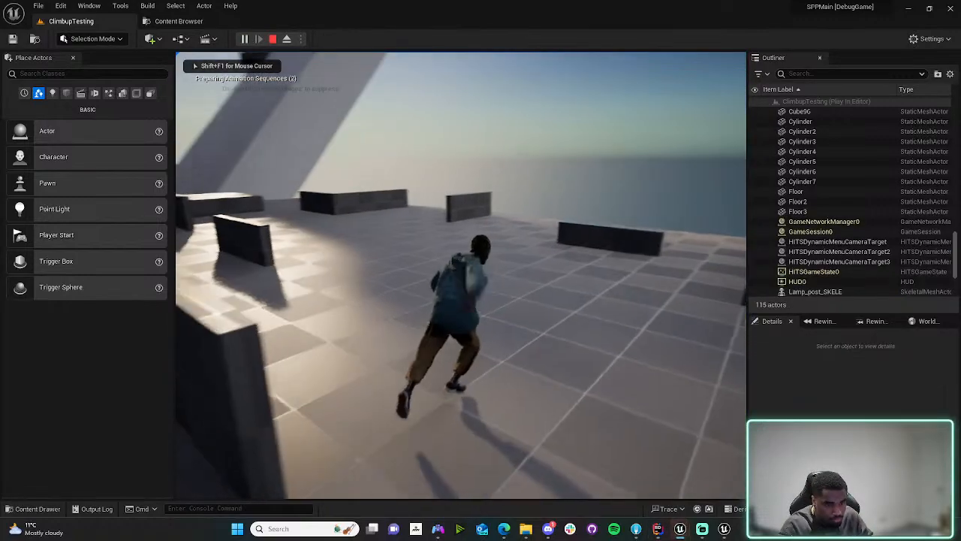
key("w")
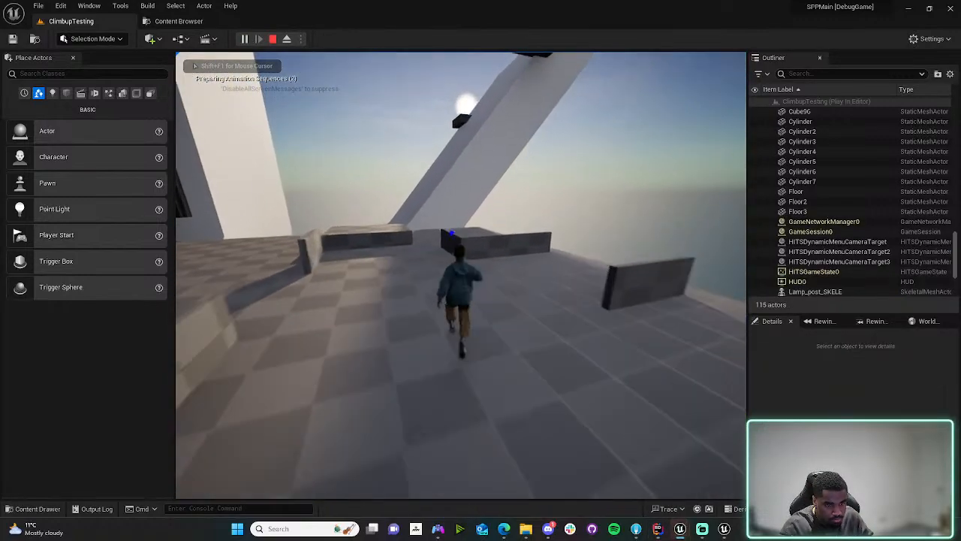
key("w")
key("space")
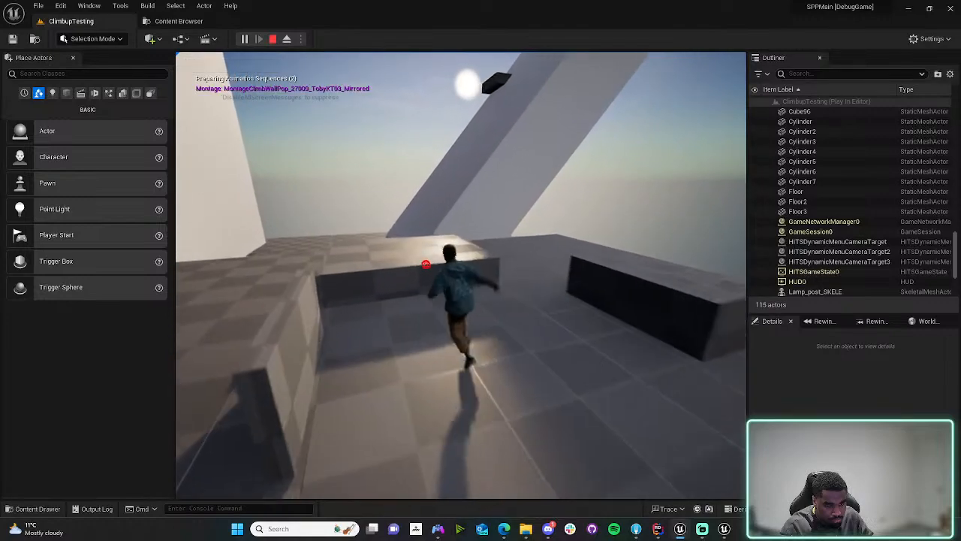
key("w")
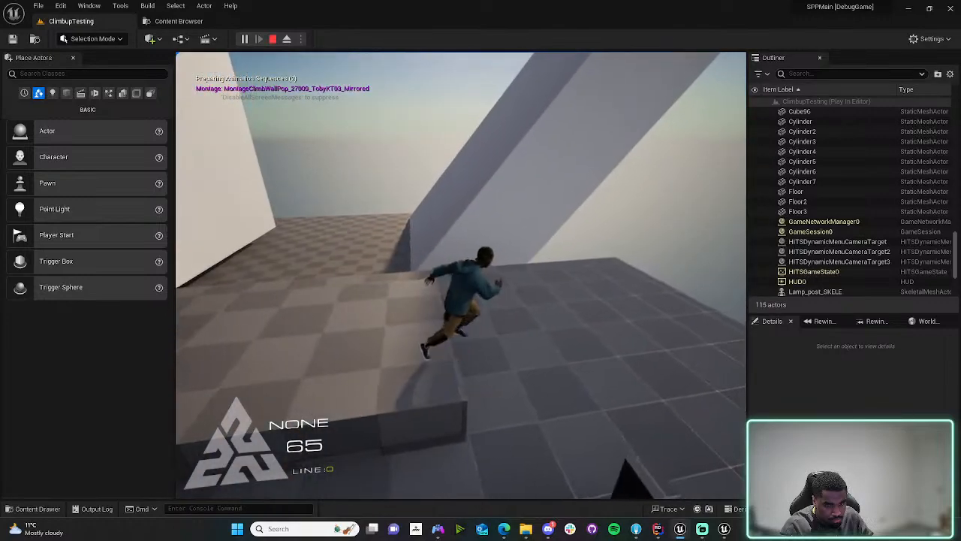
key("w")
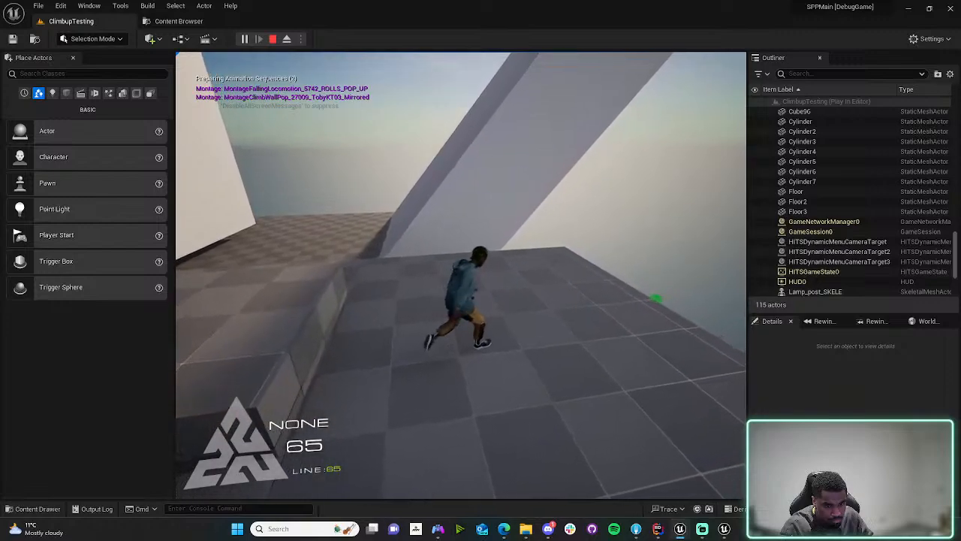
key("w")
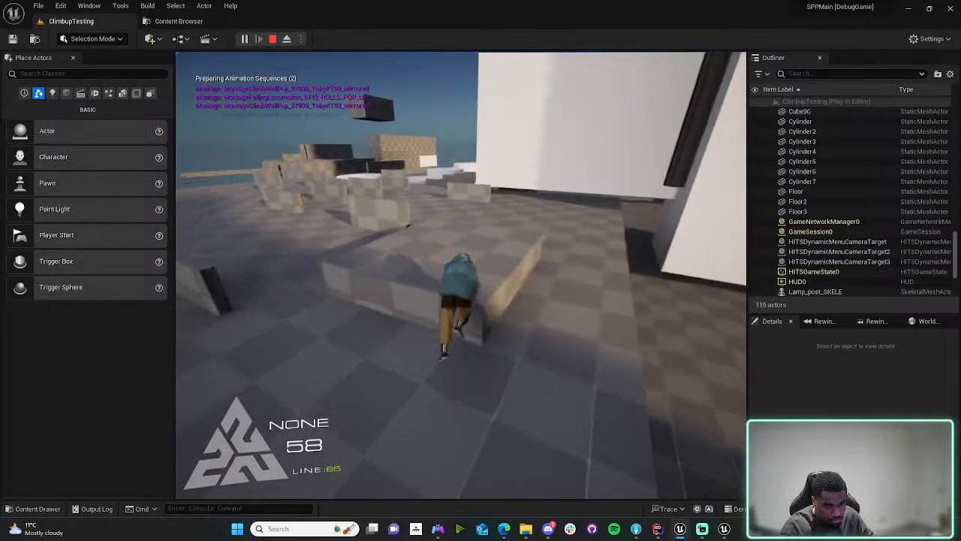
key("w")
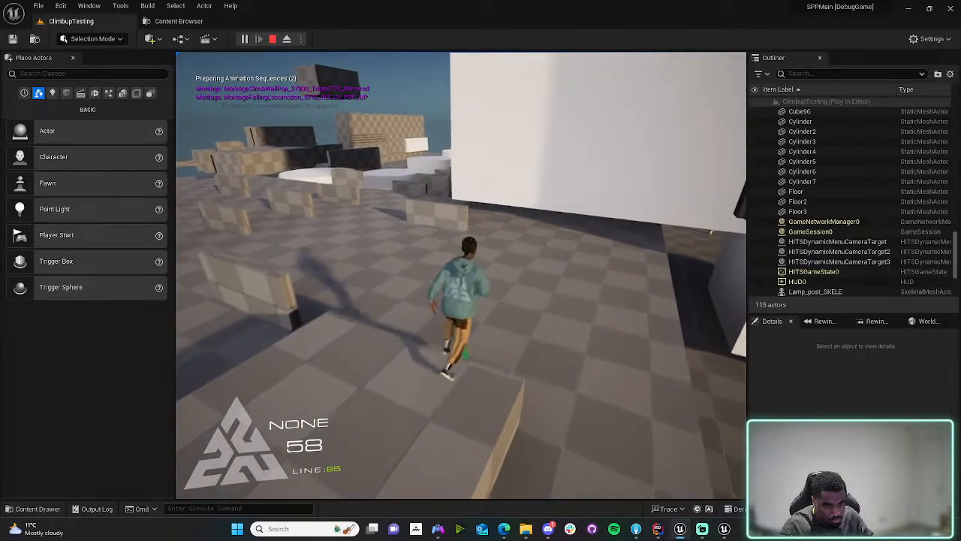
key("w")
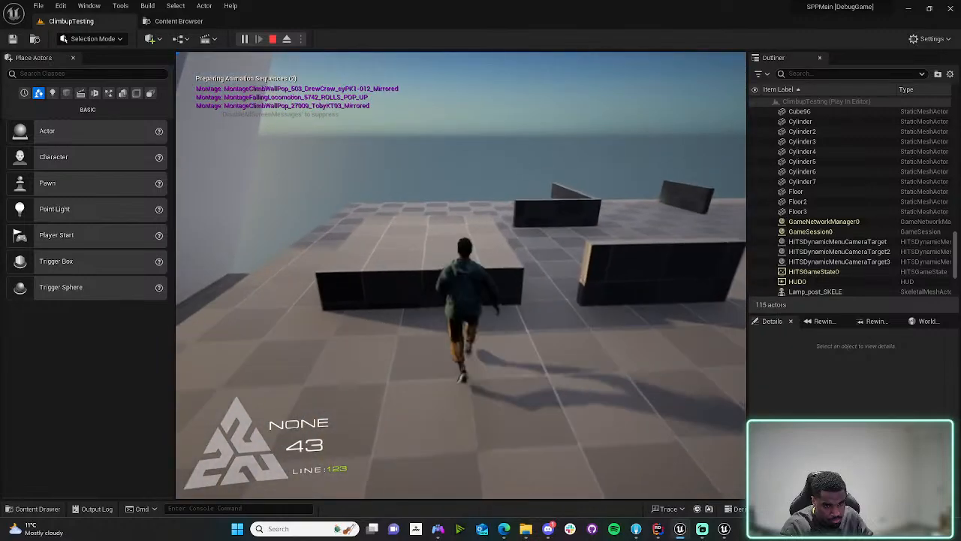
key("w")
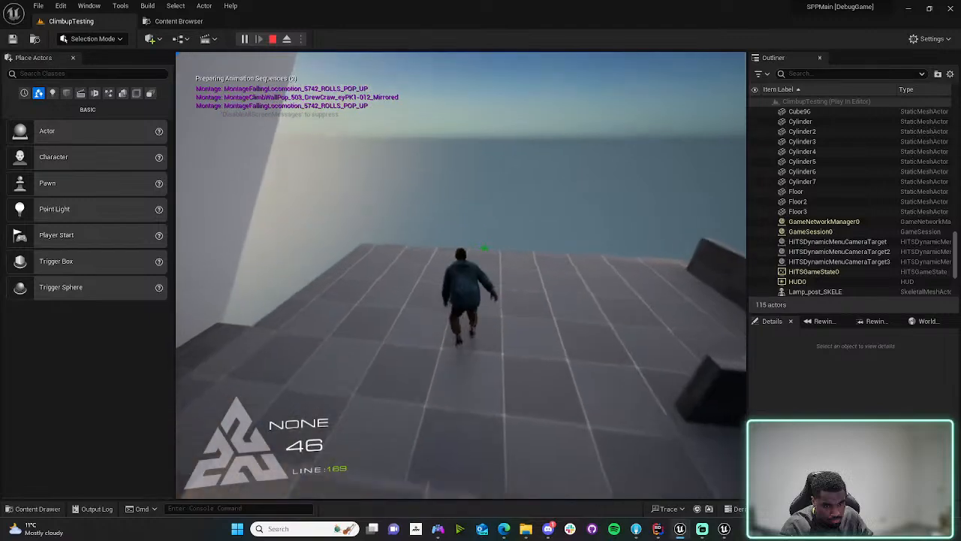
key("w")
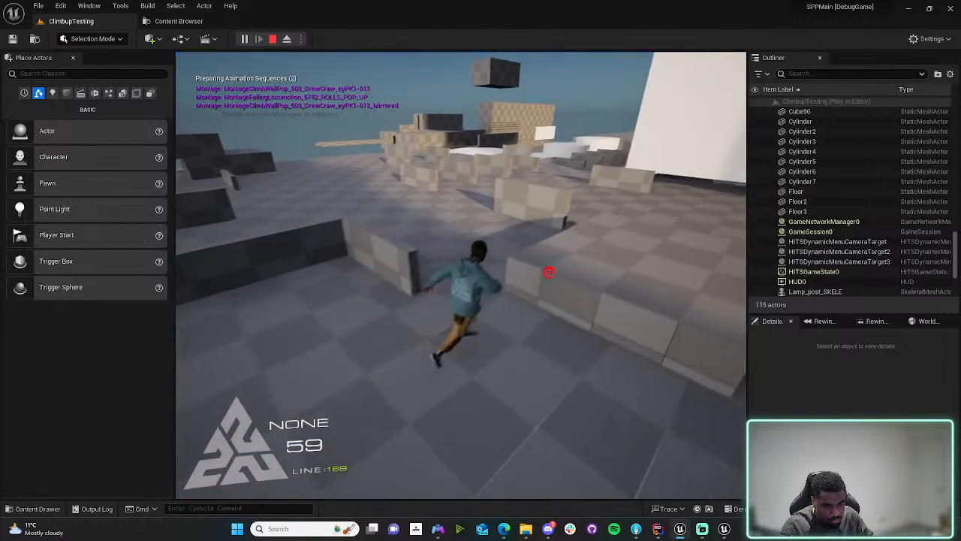
key("w")
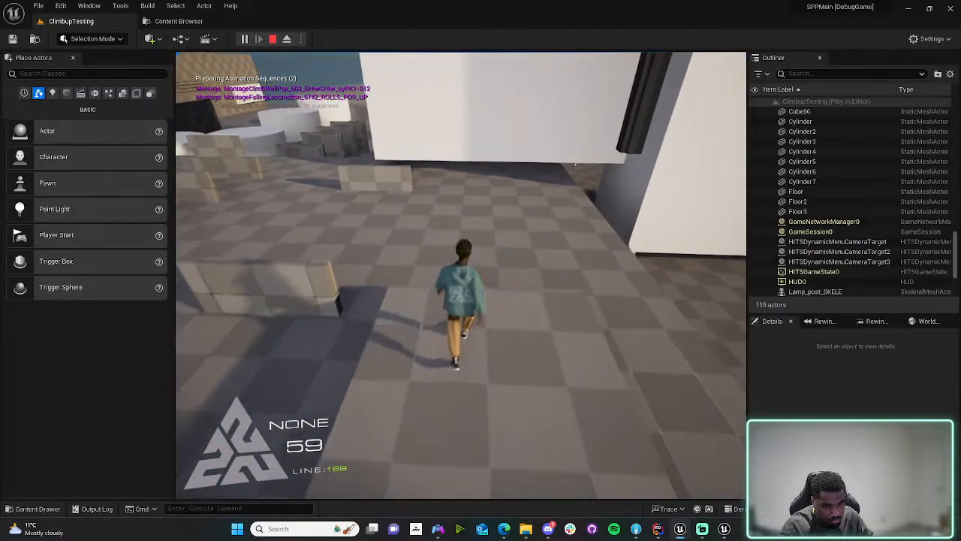
key("w")
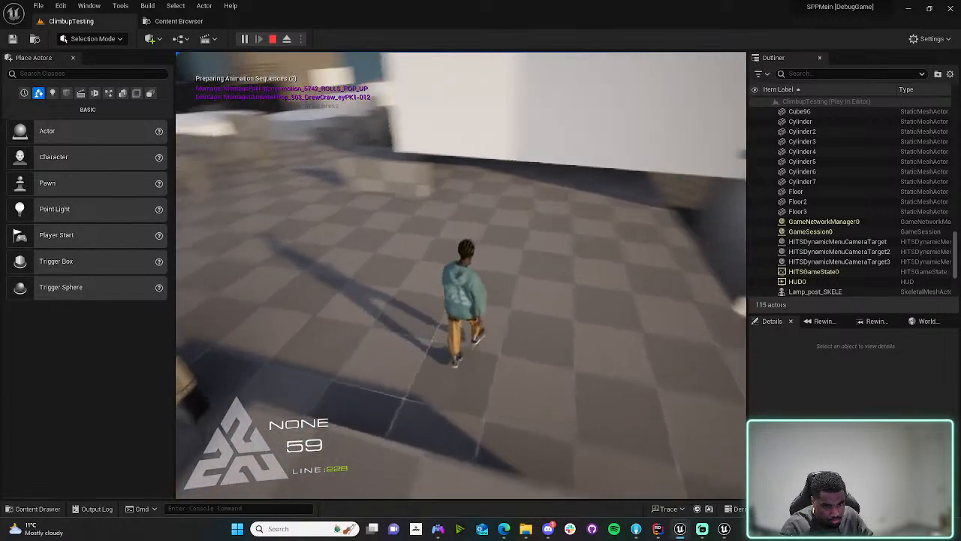
key("w")
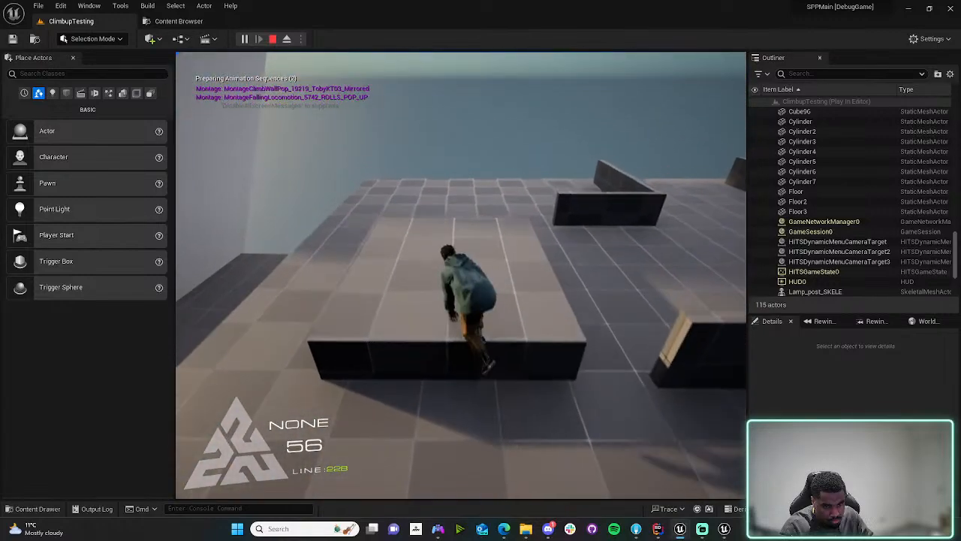
key("w")
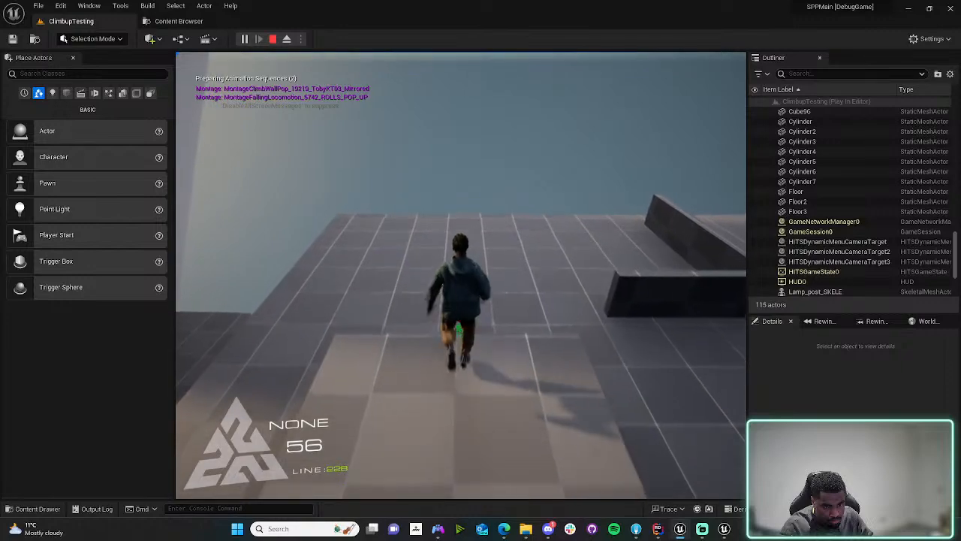
key("w")
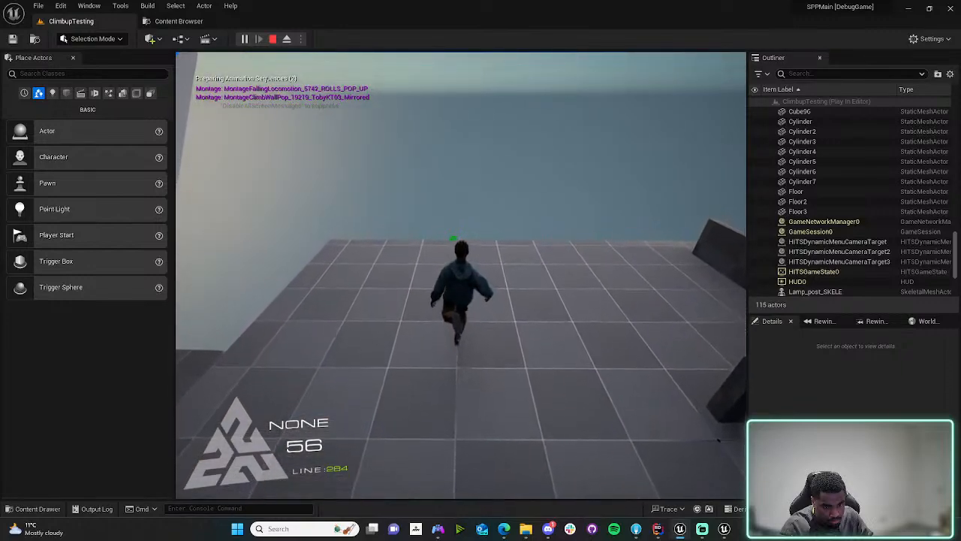
key("w")
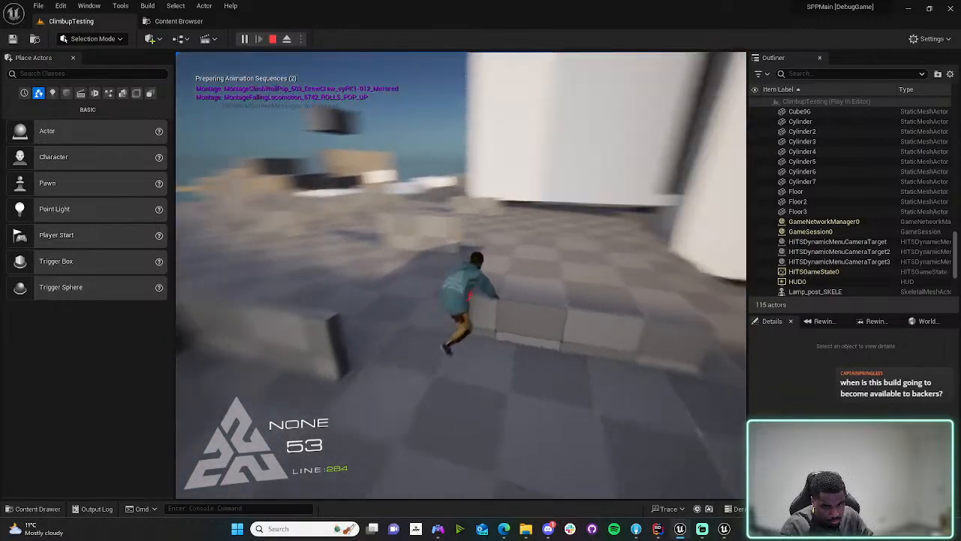
key("w")
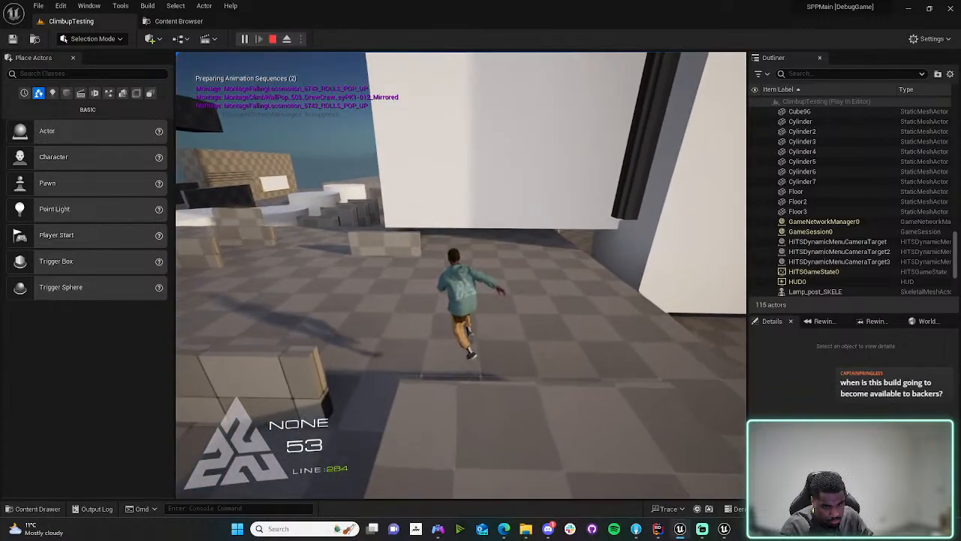
key("w")
key("w")
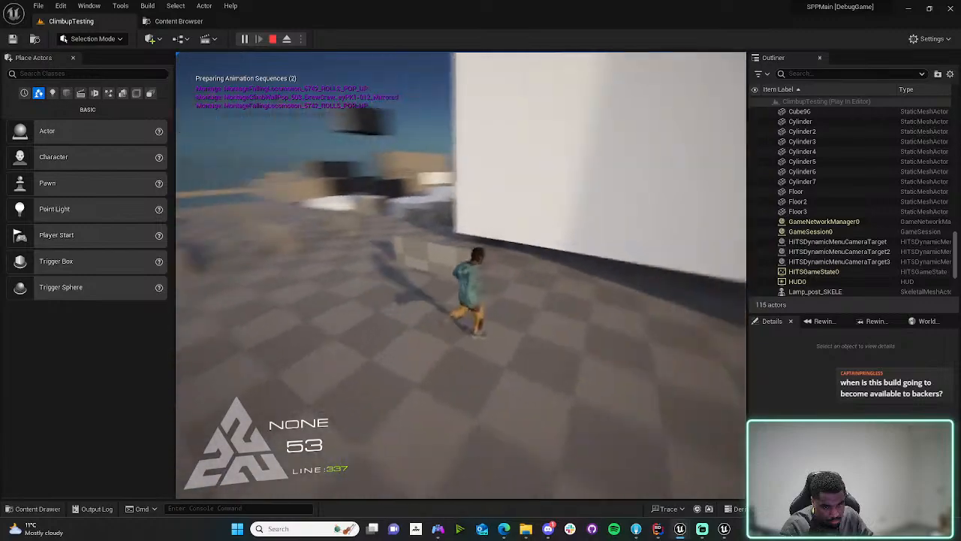
key("w")
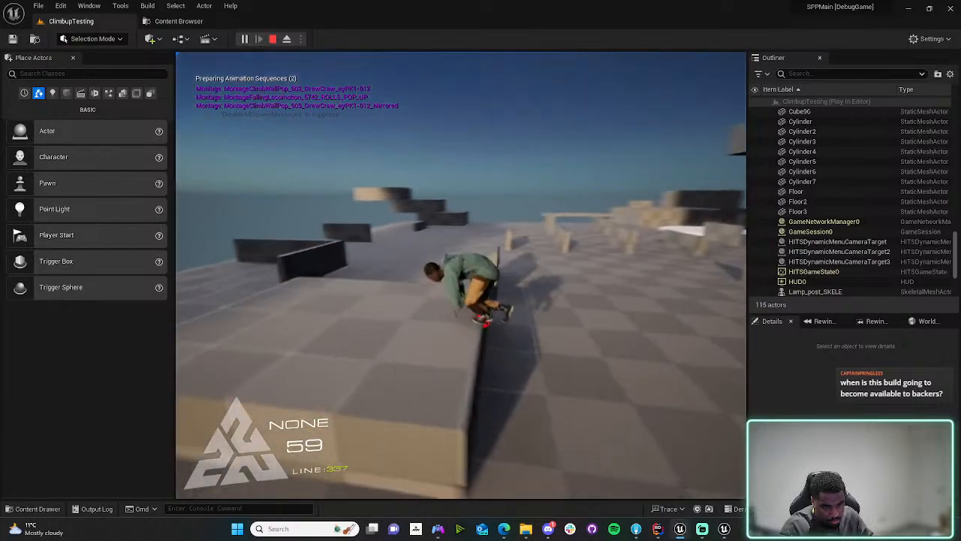
key("w")
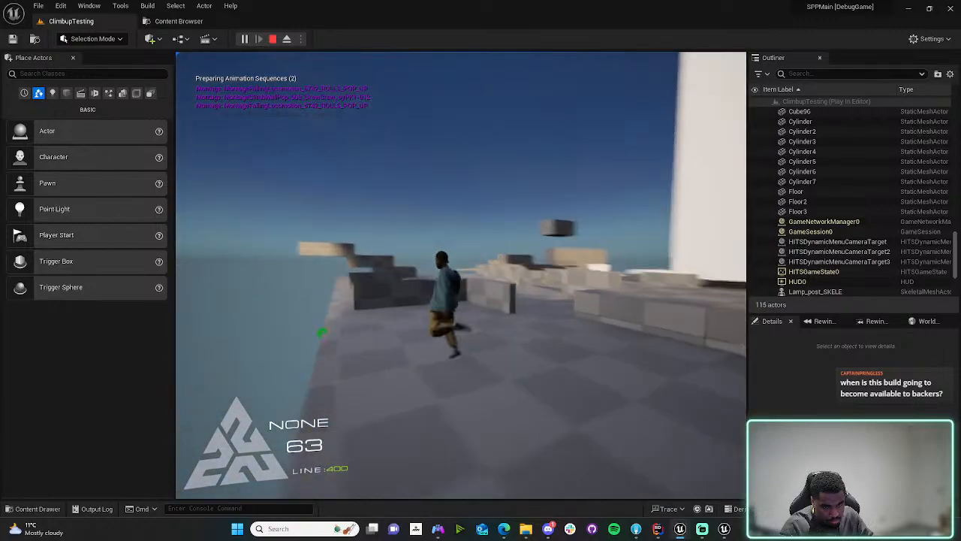
key("w")
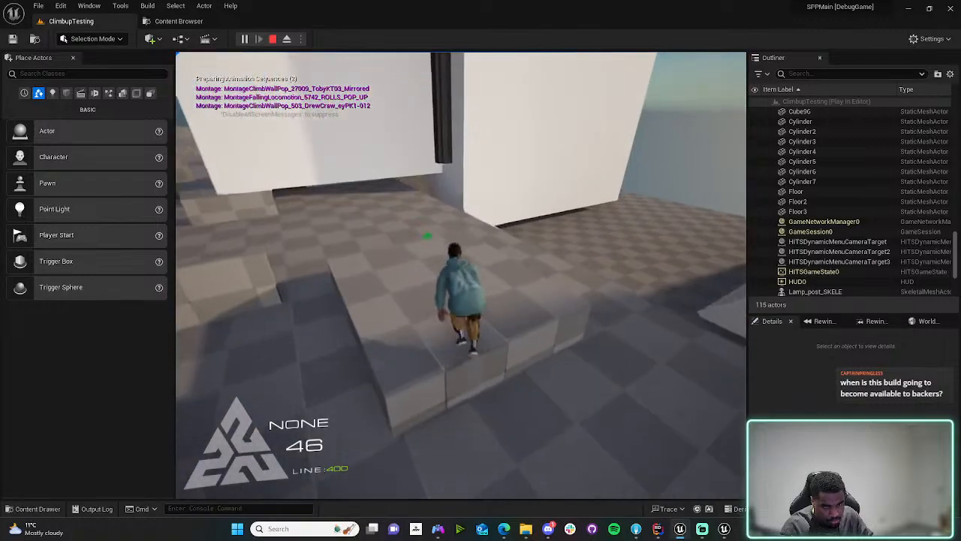
key("w")
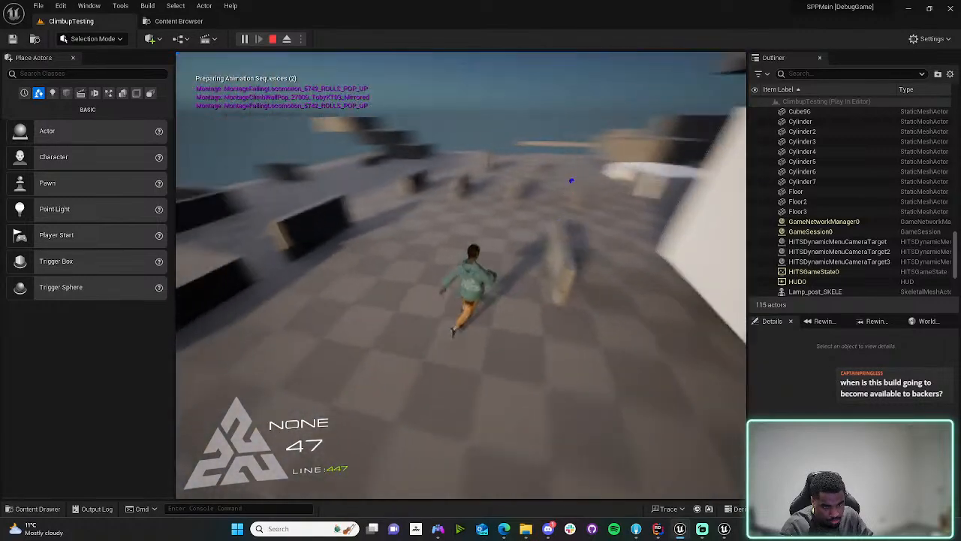
key("w")
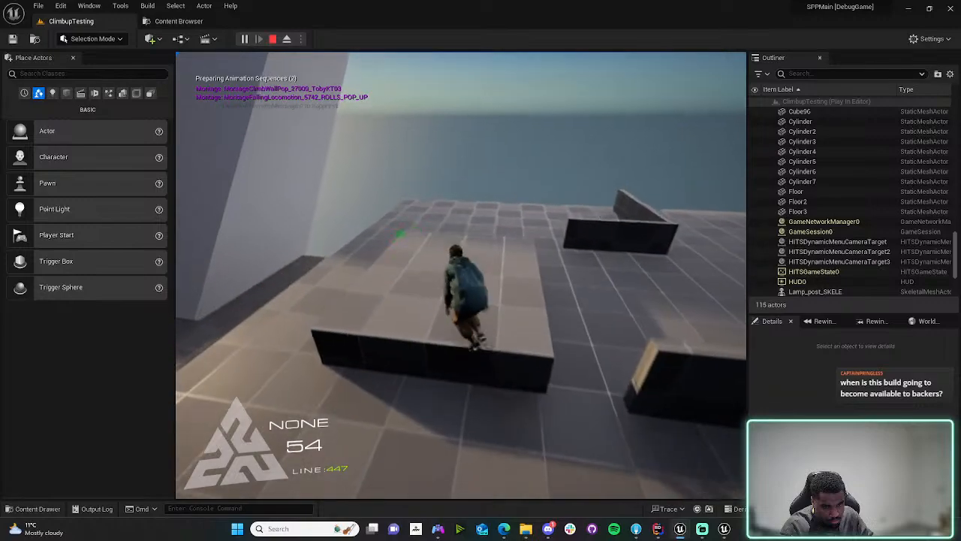
key("w")
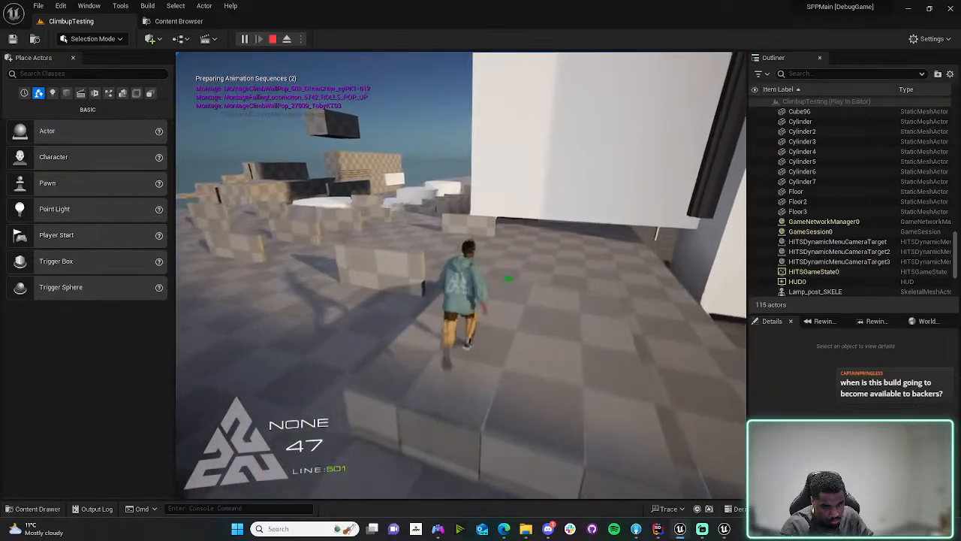
key("w")
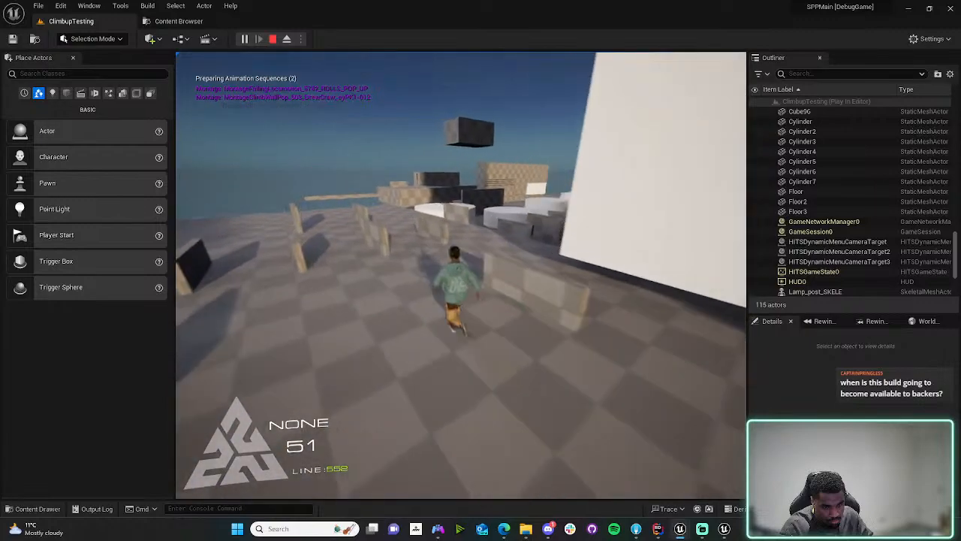
- Run the character across the checkered floor and over the low walls to check the running-jump and rolling-landing animations
key("w")
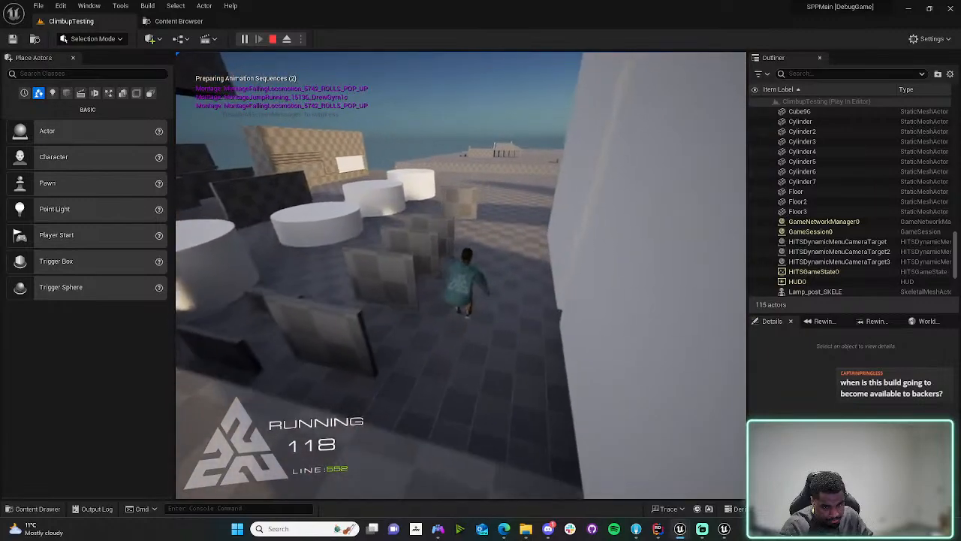
key("w")
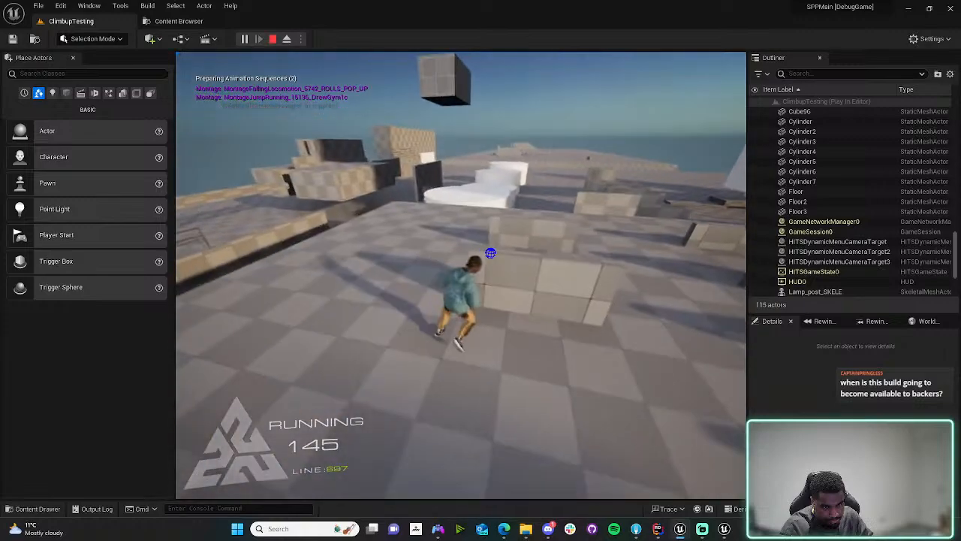
key("w")
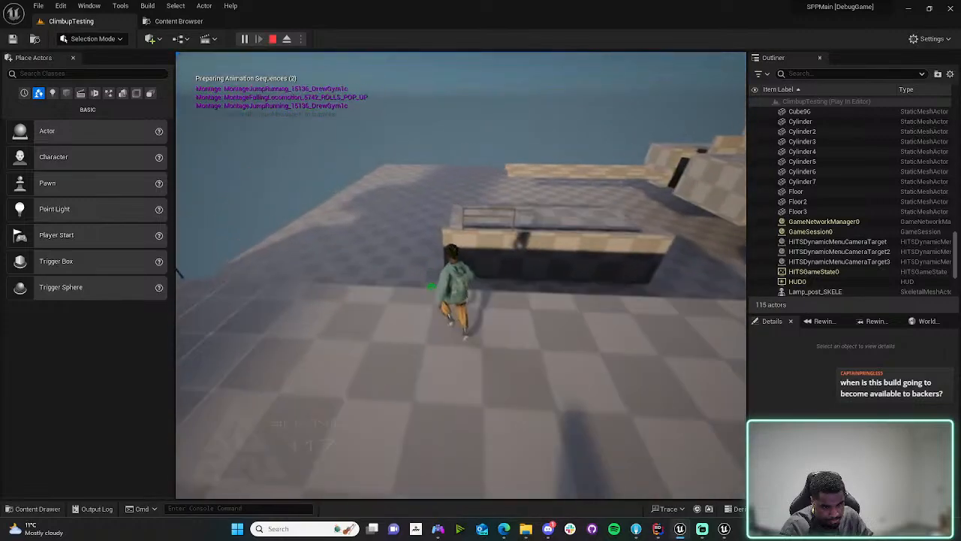
key("w")
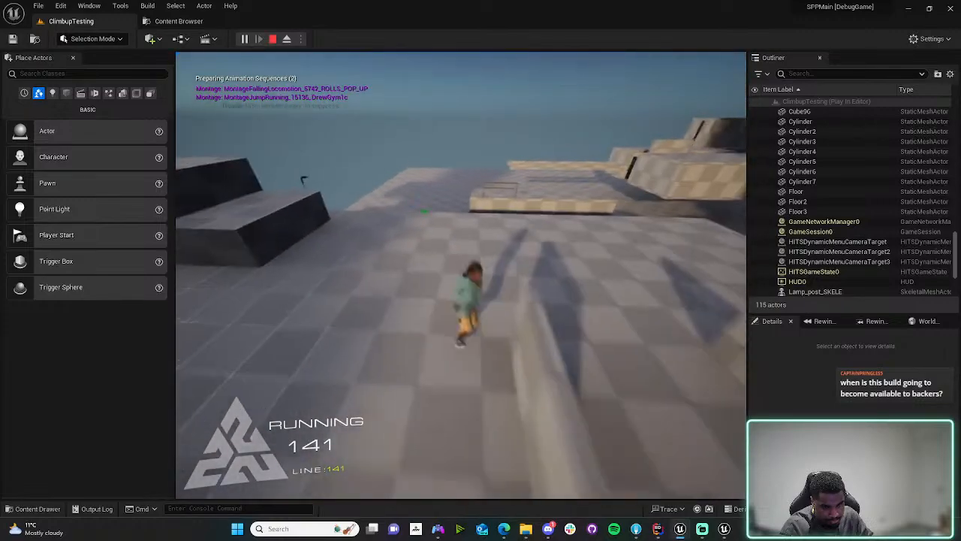
key("w")
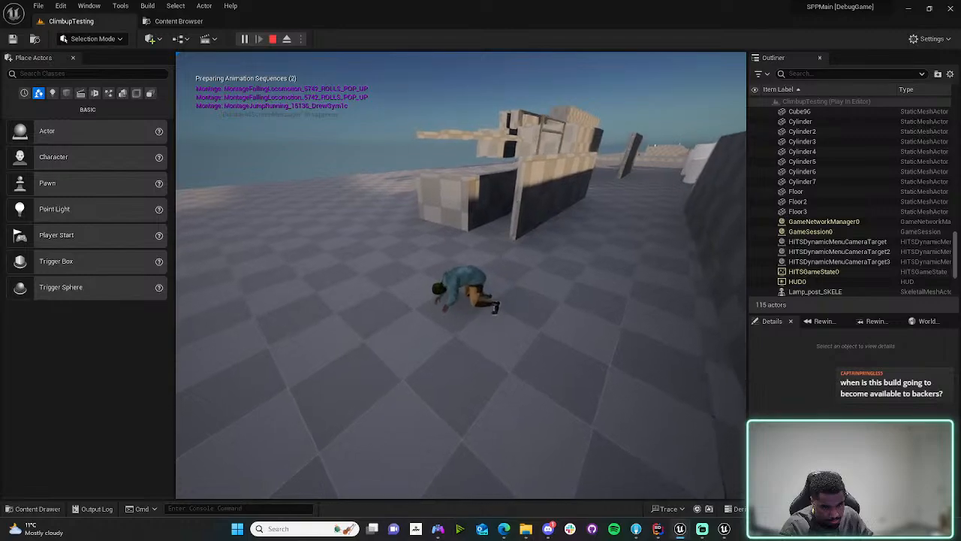
key("w")
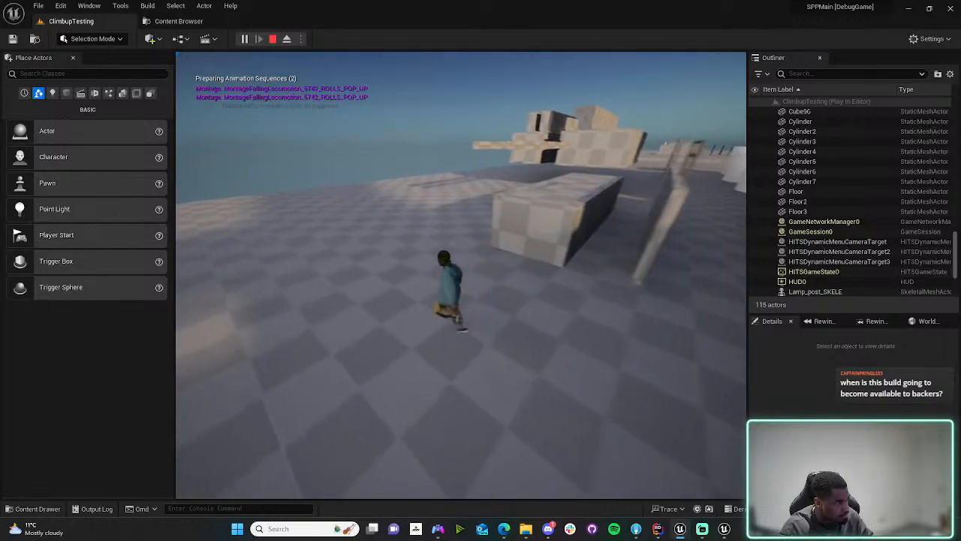
- Run the character to the low block near the slanted pillar and climb over it to check the wall-pop and landing animations
key("w")
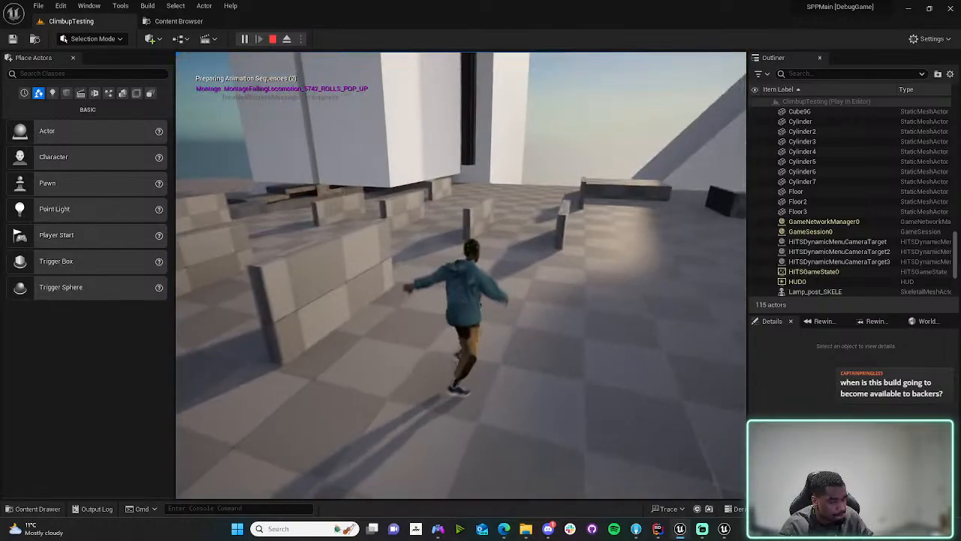
key("w")
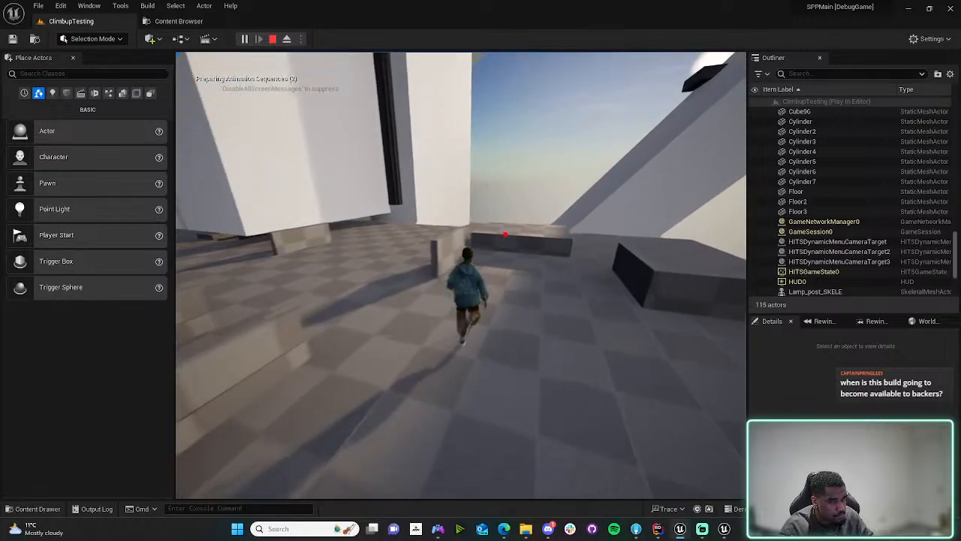
key("space")
key("w")
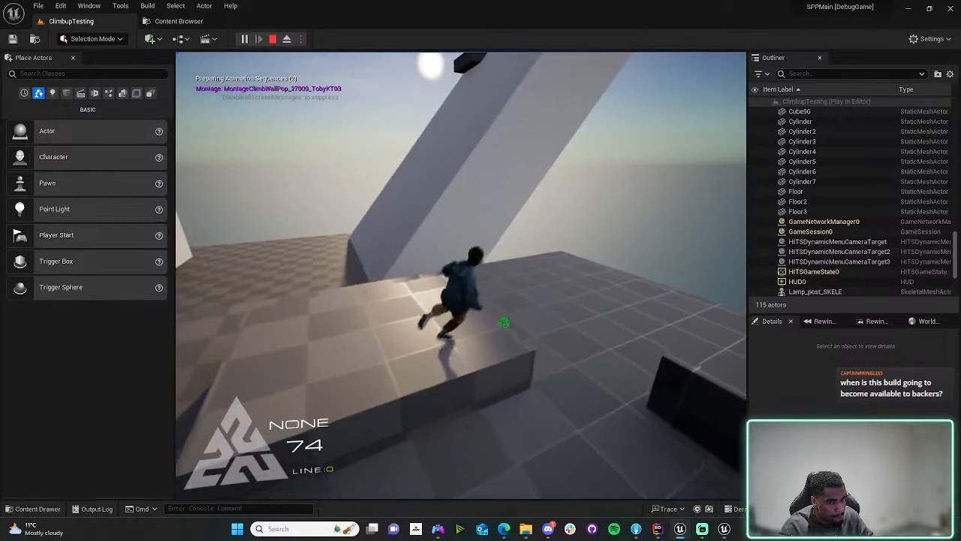
key("w")
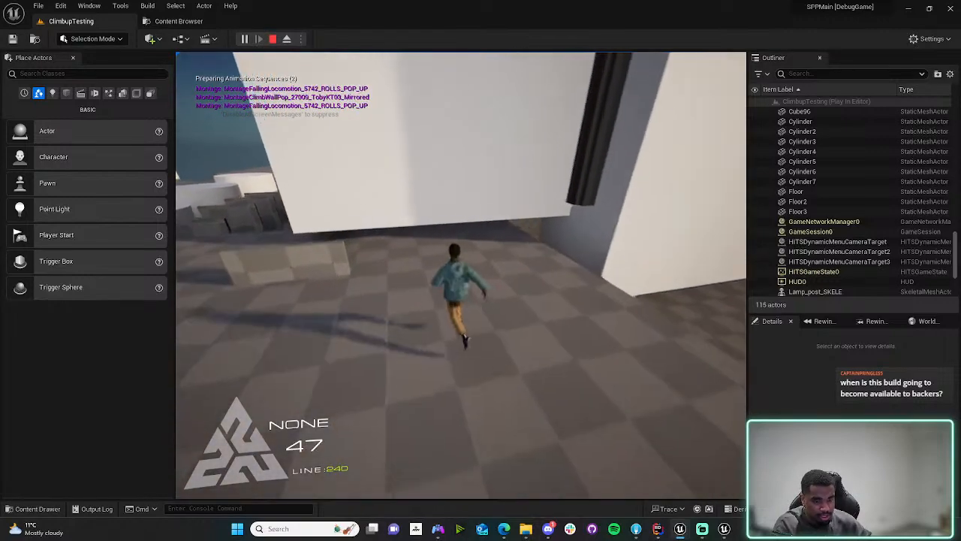
- Stop the play session, recompile the changed C++ code with Live Coding, and return to the ClimbupTesting level
key("Escape")
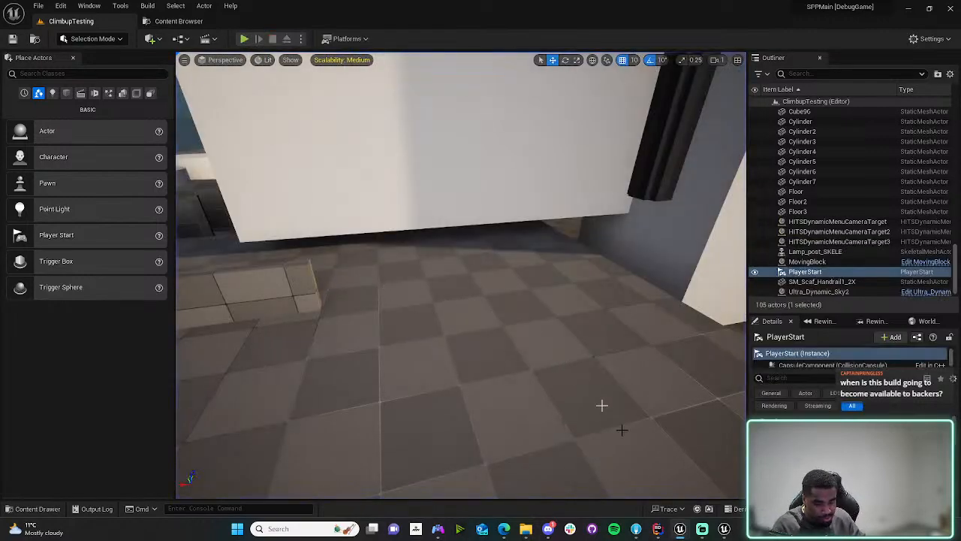
left_click(694, 480)
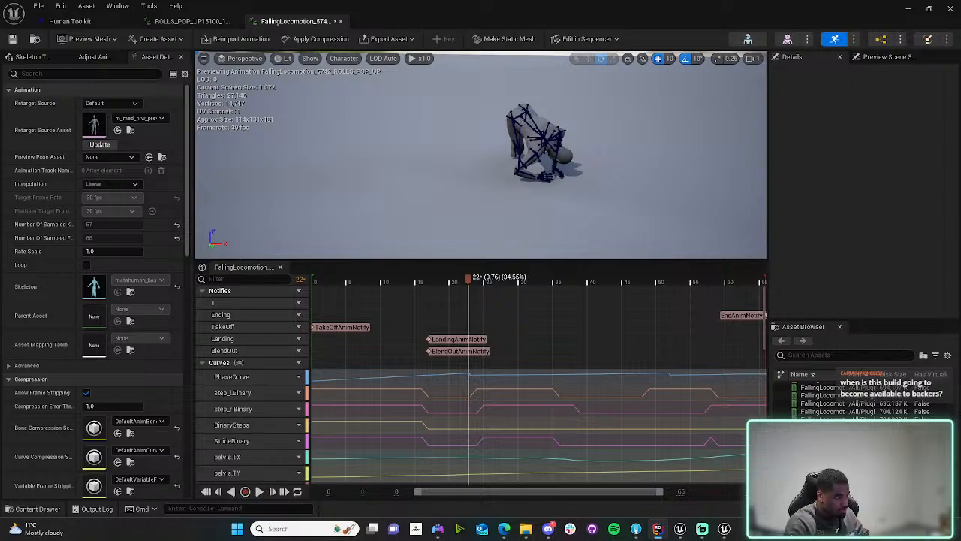
key("ctrl+alt+F11")
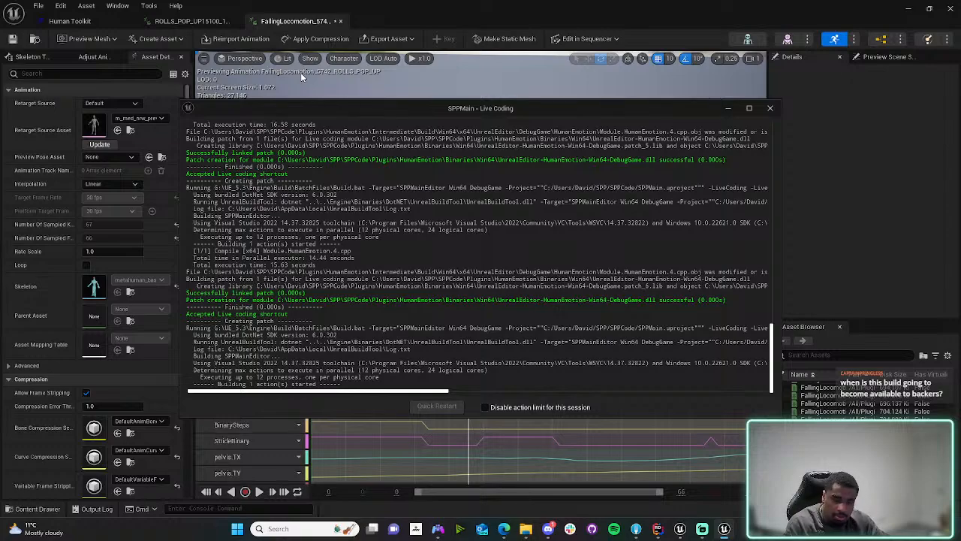
left_click(728, 109)
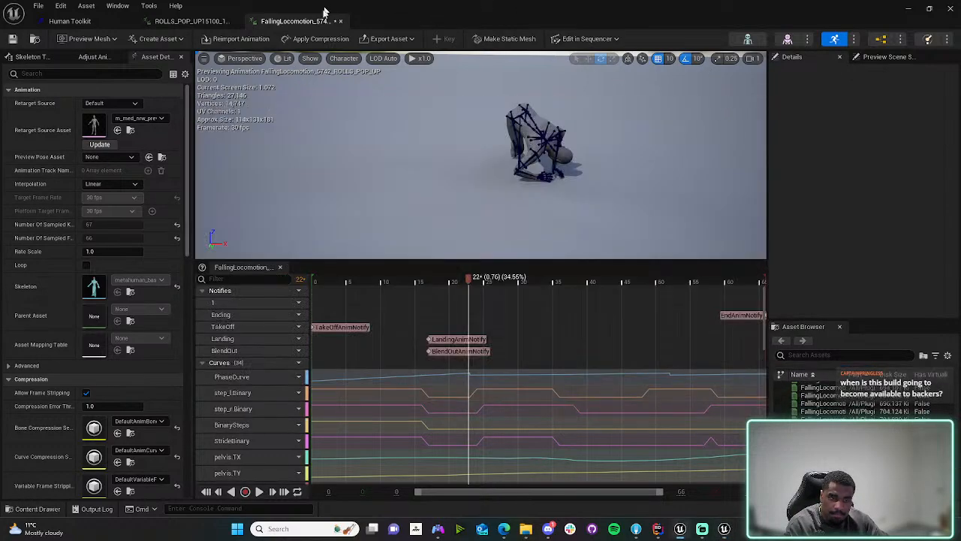
left_click(907, 9)
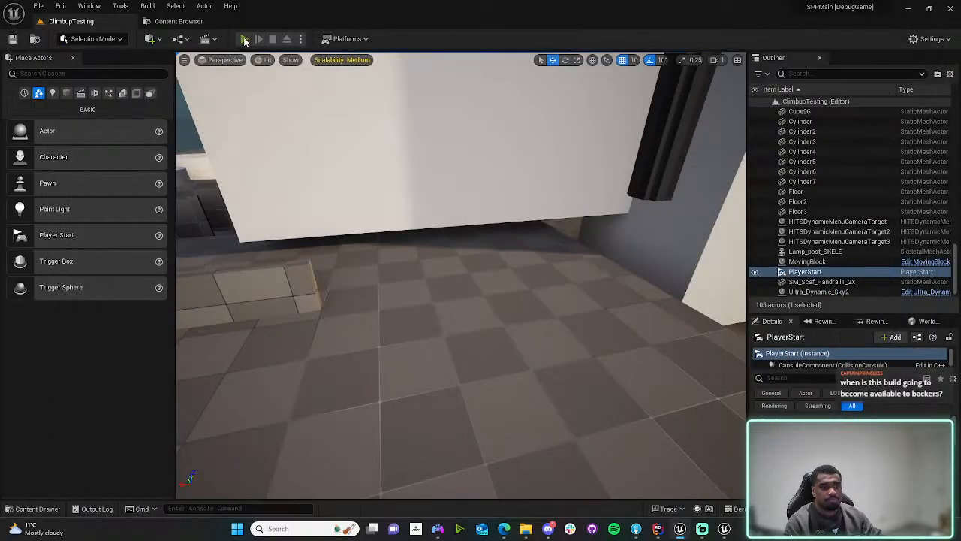
- Play the ClimbupTesting level with the new code and jump the character over the stepped blocks and low walls along the platform edge
left_click(245, 39)
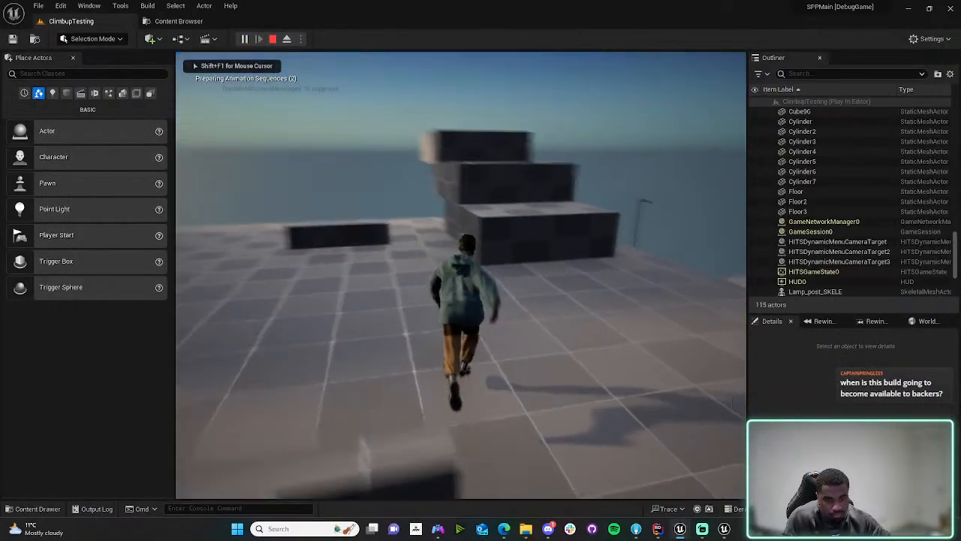
key("w")
key("space")
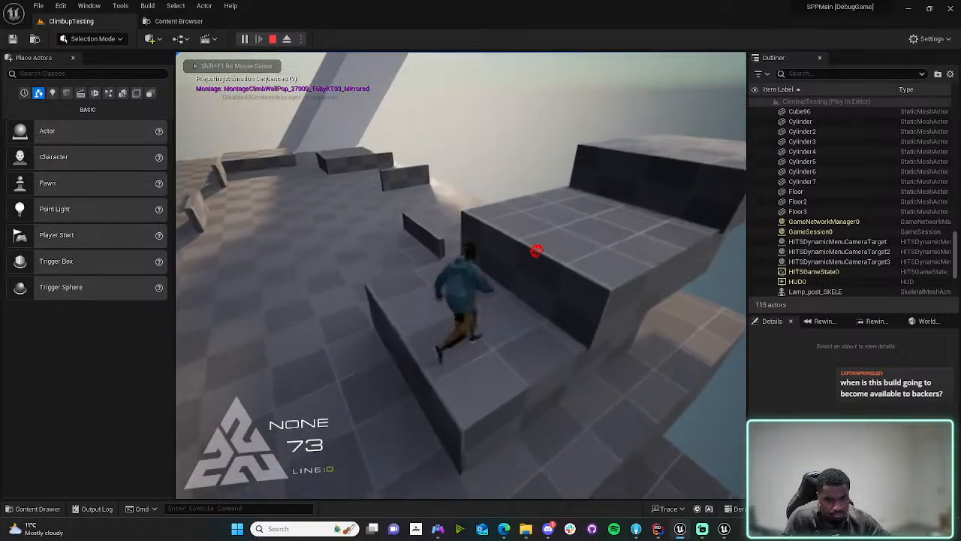
key("w")
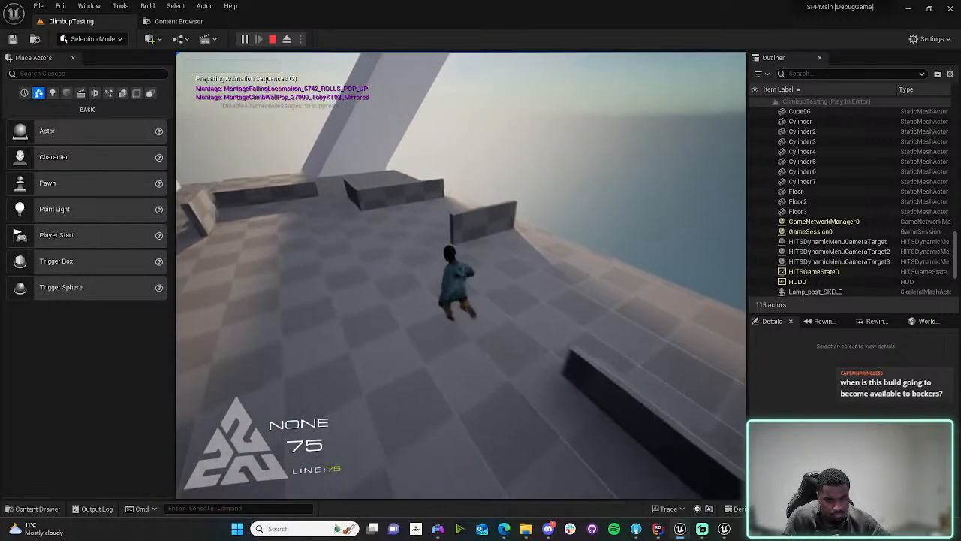
key("w")
key("space")
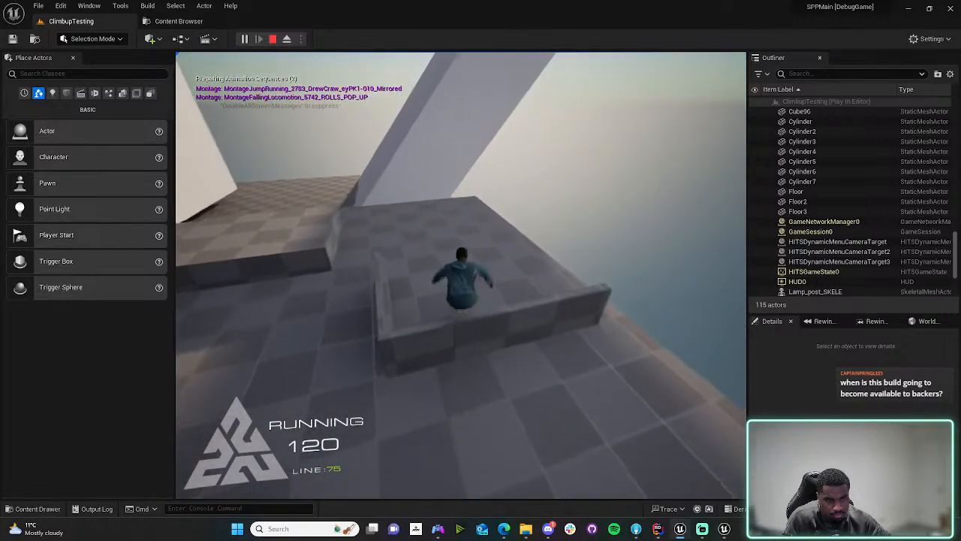
key("w")
key("space")
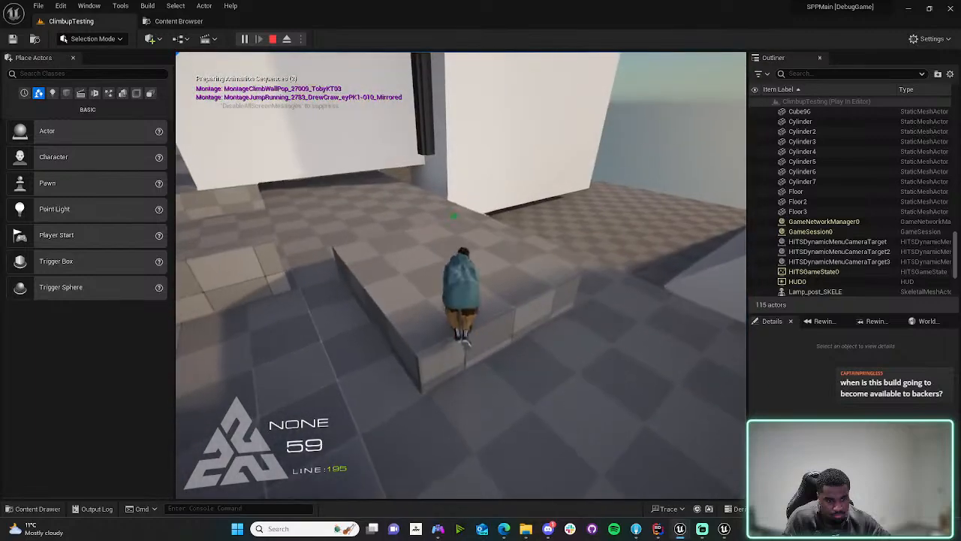
- Run the character up and off the low block near the slanted pillar to recheck how the climb-up blends into the landing
key("a")
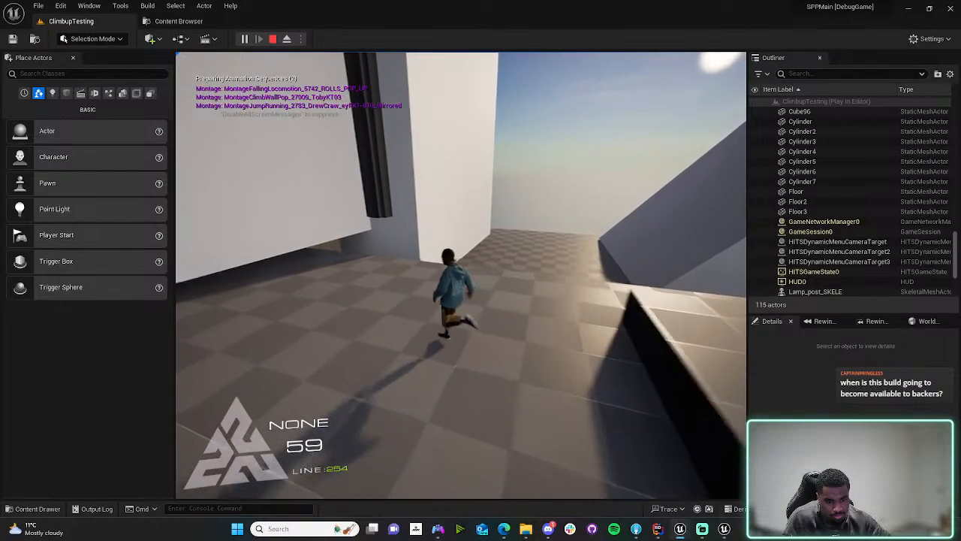
key("w")
key("space")
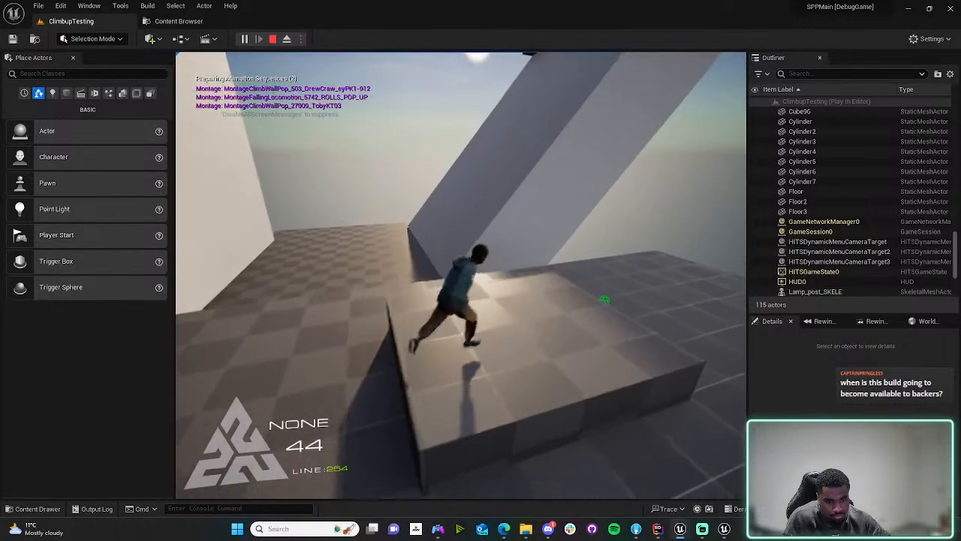
key("w")
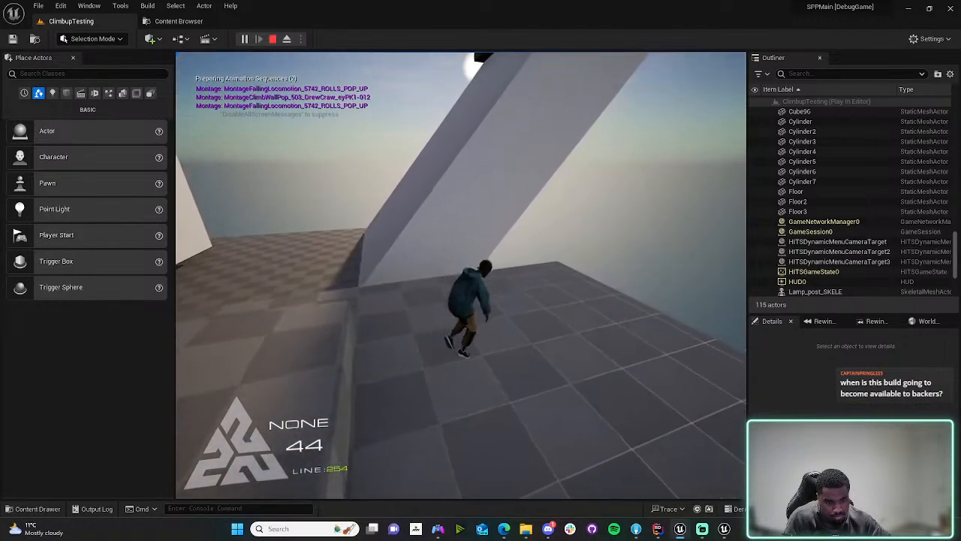
key("w")
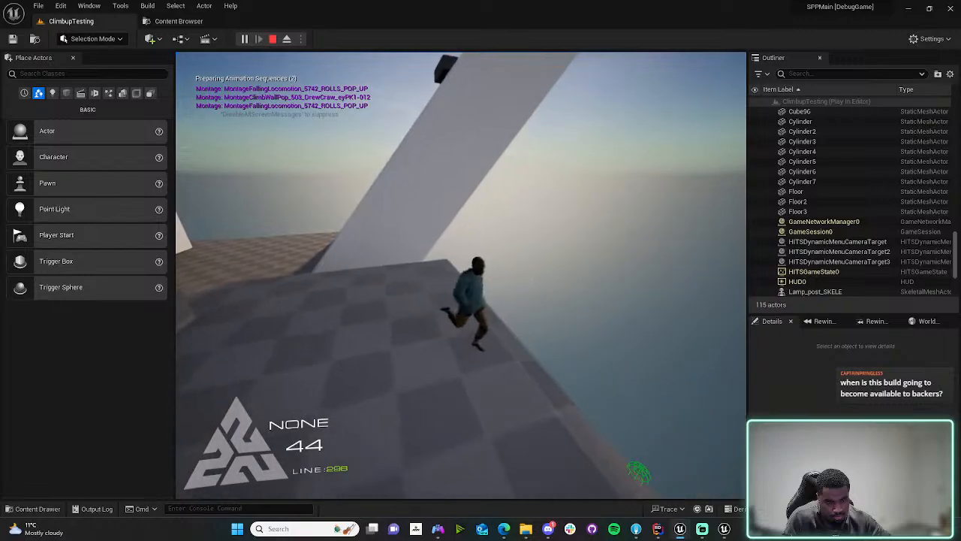
key("w")
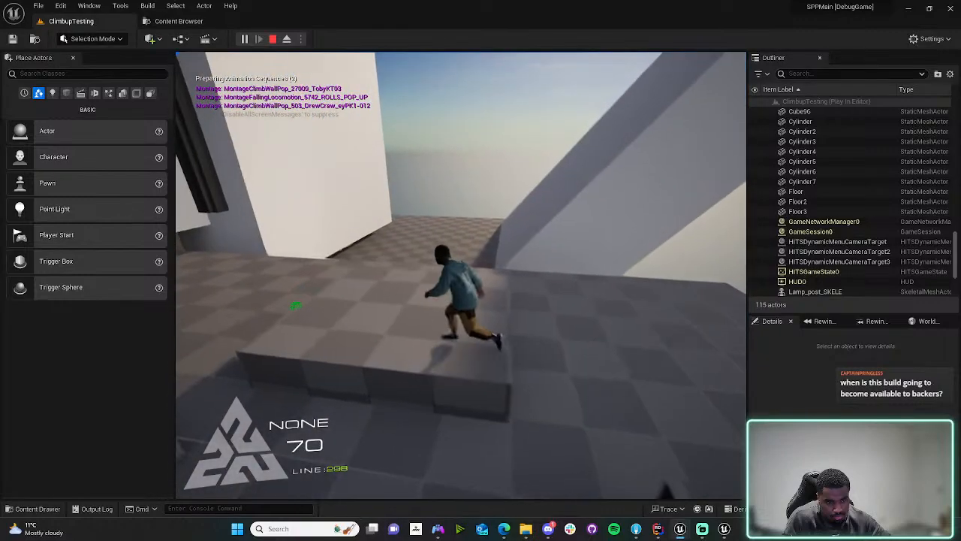
key("w")
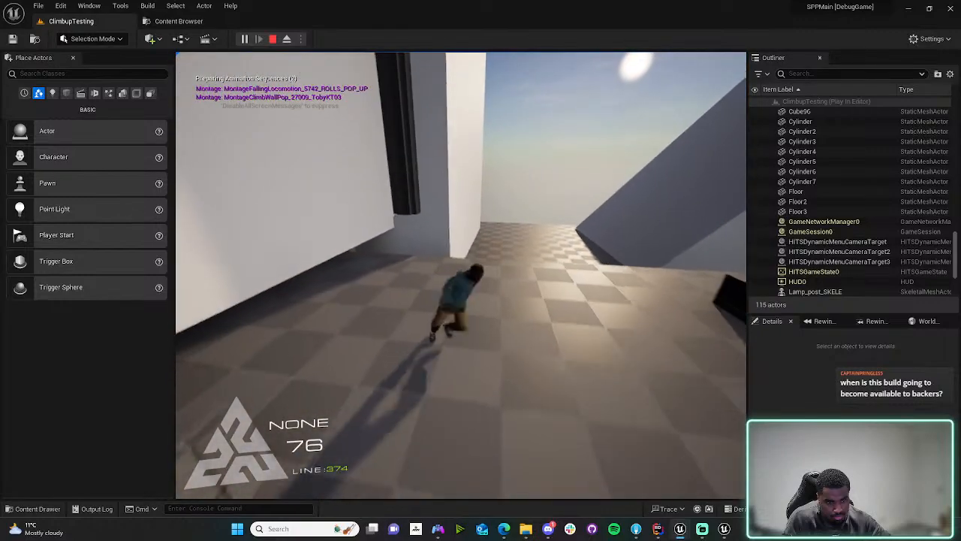
- Approach the low block from different directions and repeatedly climb up and drop off it to compare the climb-up and landing animations
key("w")
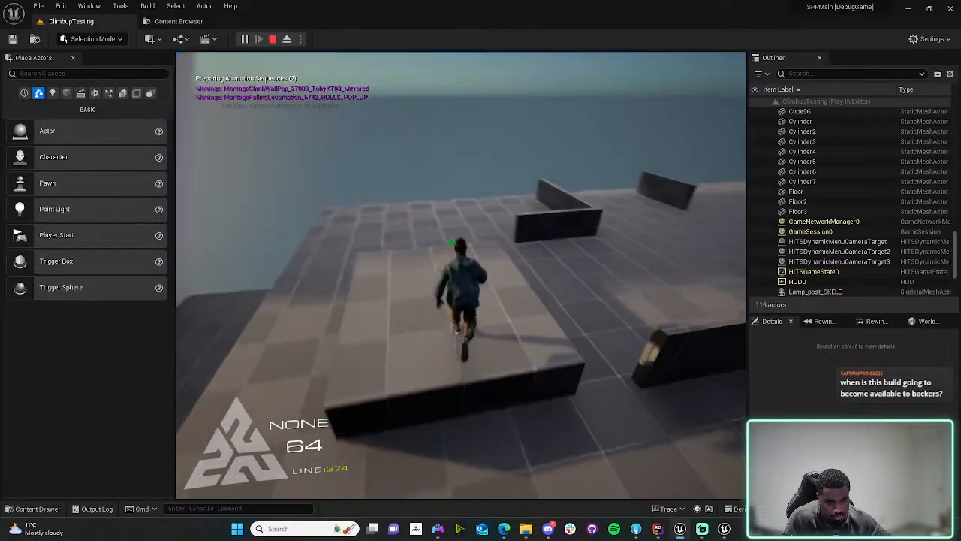
key("w")
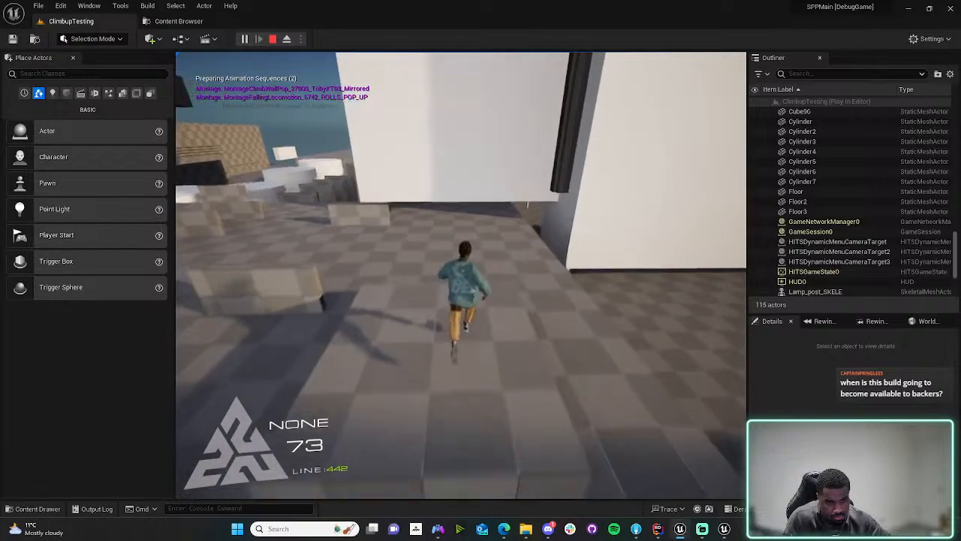
key("w")
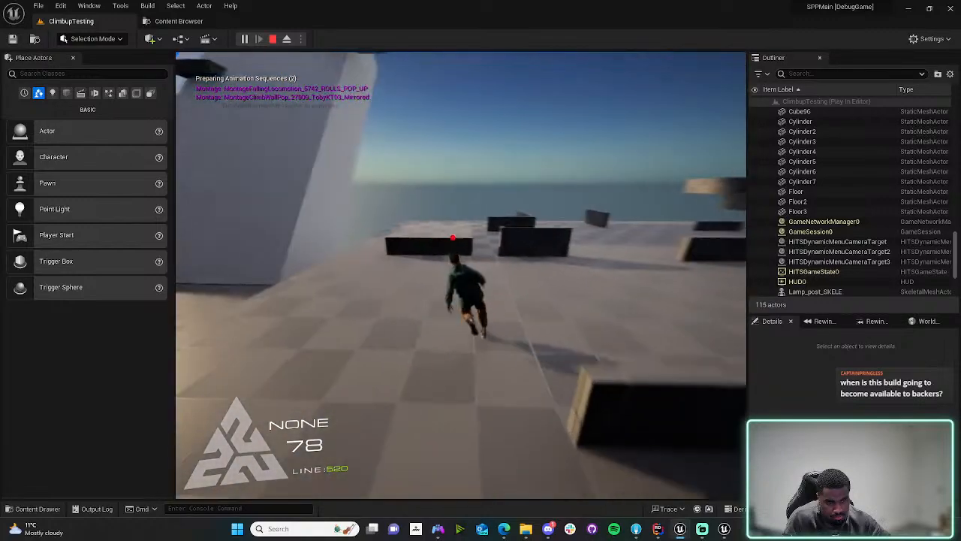
key("w")
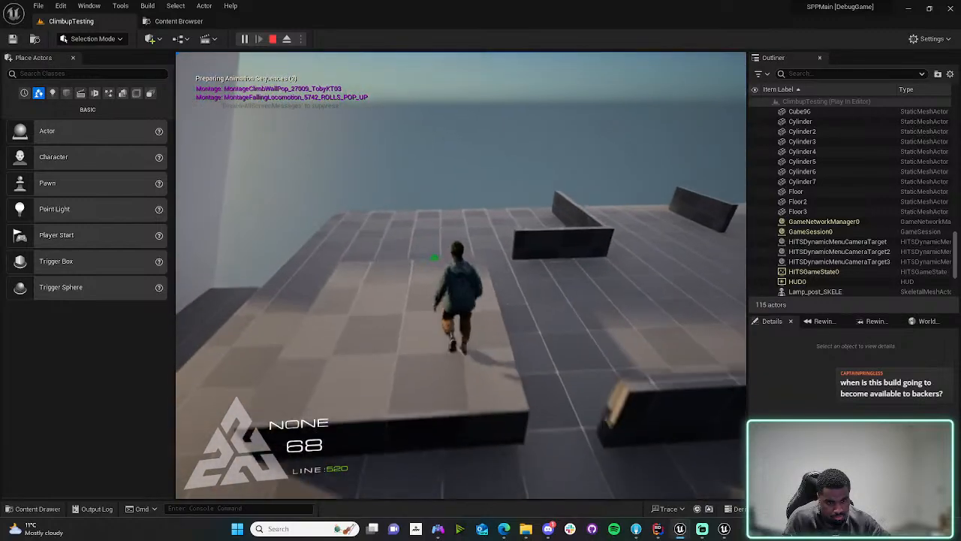
key("w")
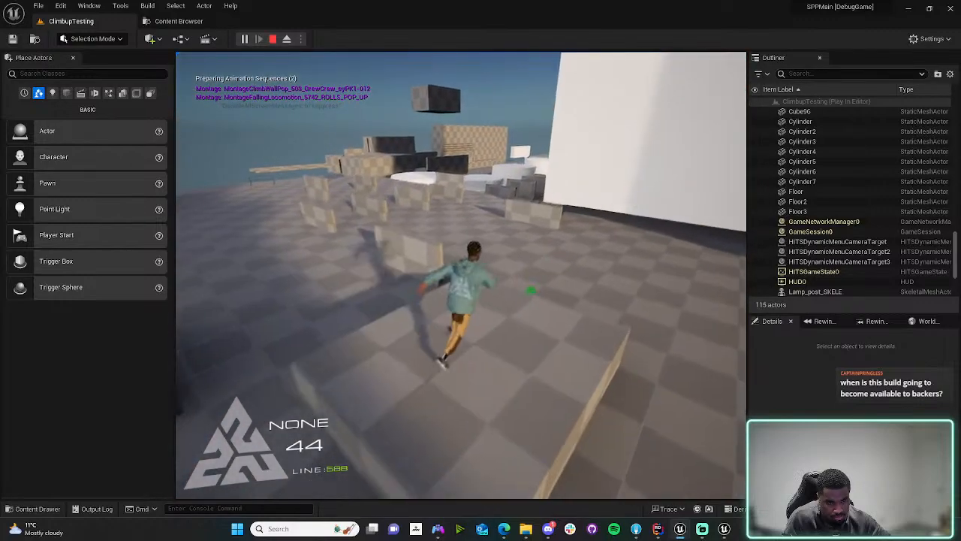
key("w")
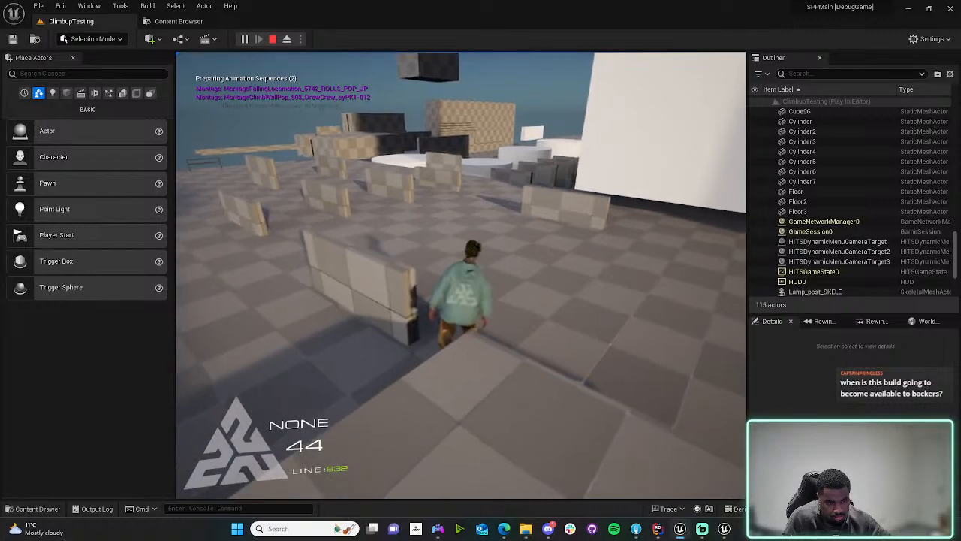
key("w")
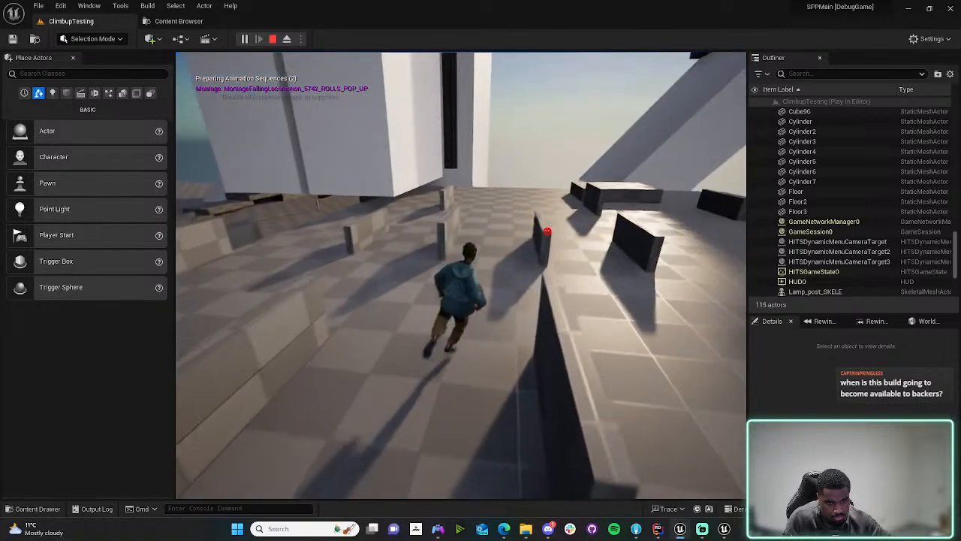
key("w")
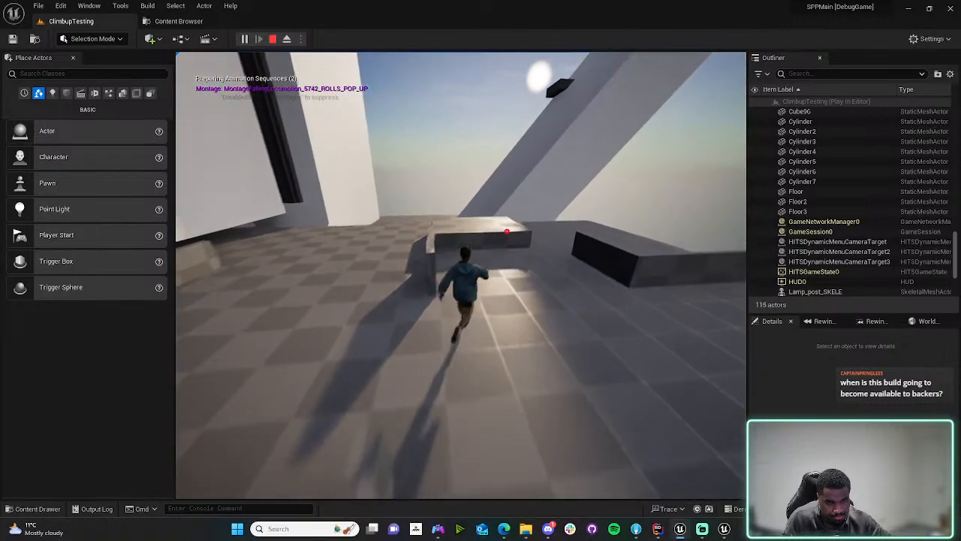
key("w")
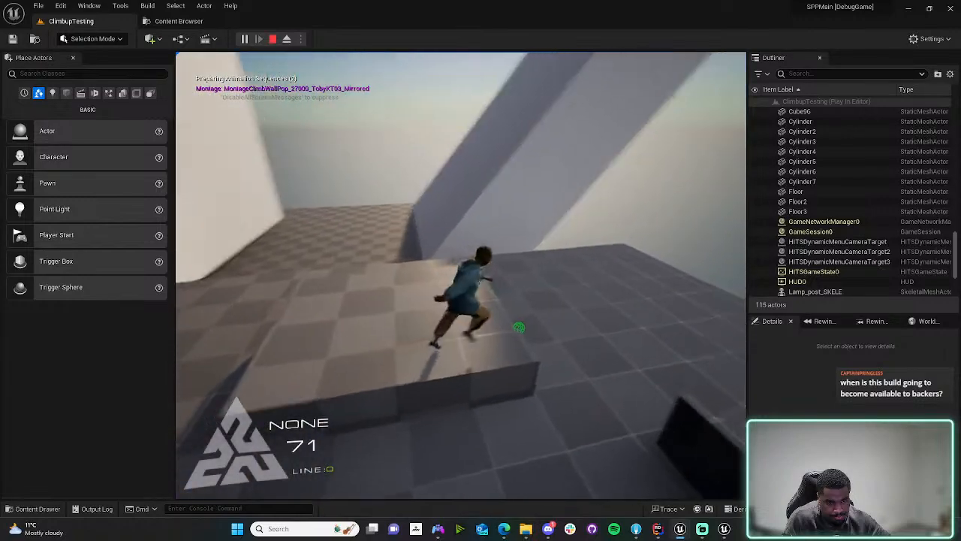
- Drop the character off the low block by the slanted pillar, climb back over it, and run back among the low walls
key("w")
key("w")
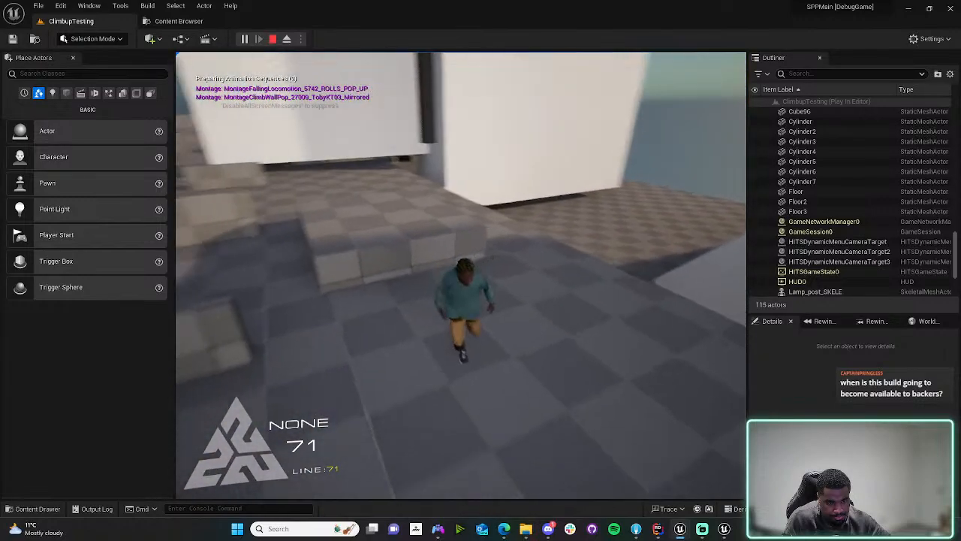
key("w")
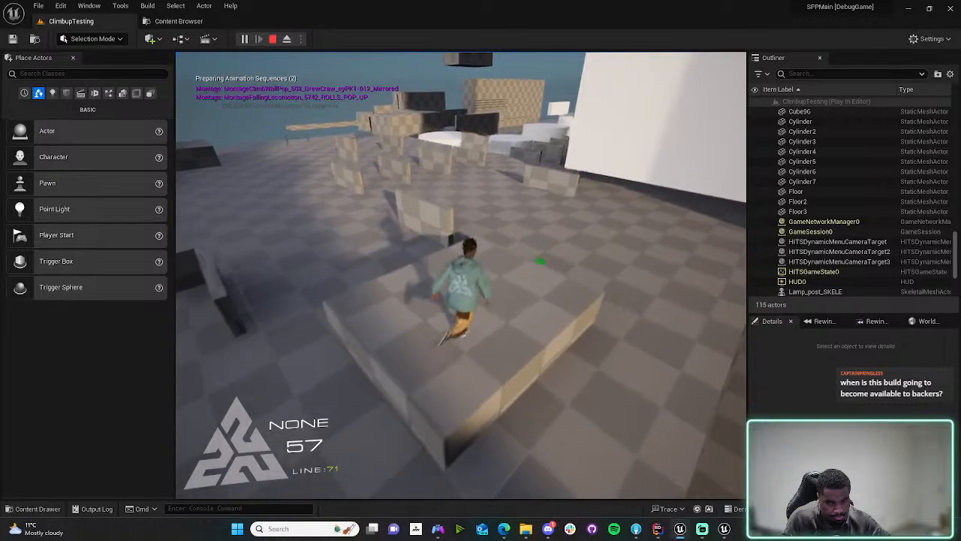
key("w")
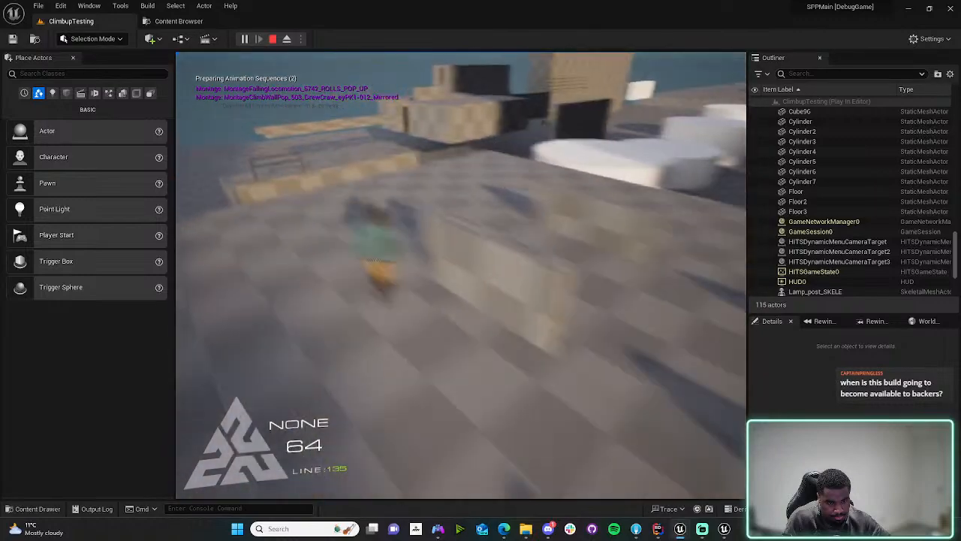
key("w")
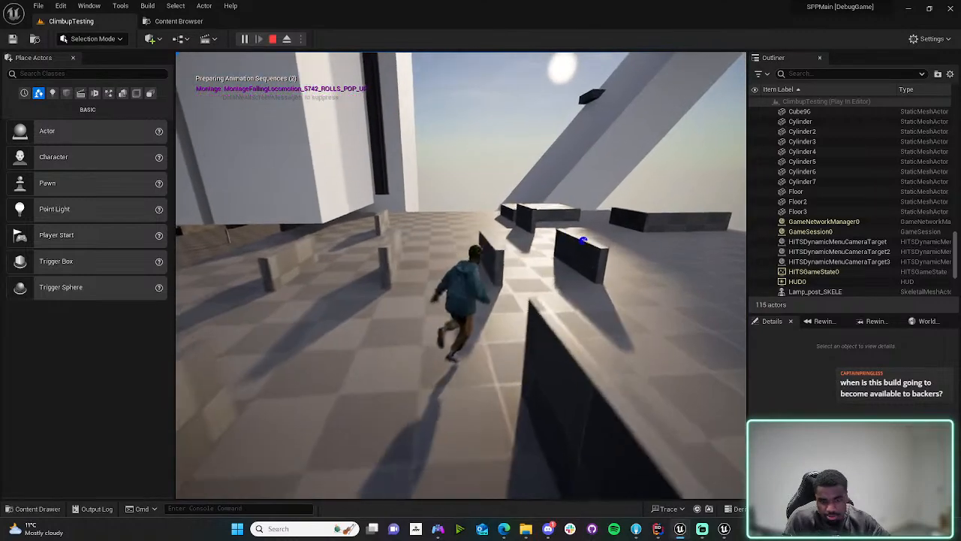
- Make a running jump toward the low block, climb onto it, and drop off the side to check the animation blend
key("w")
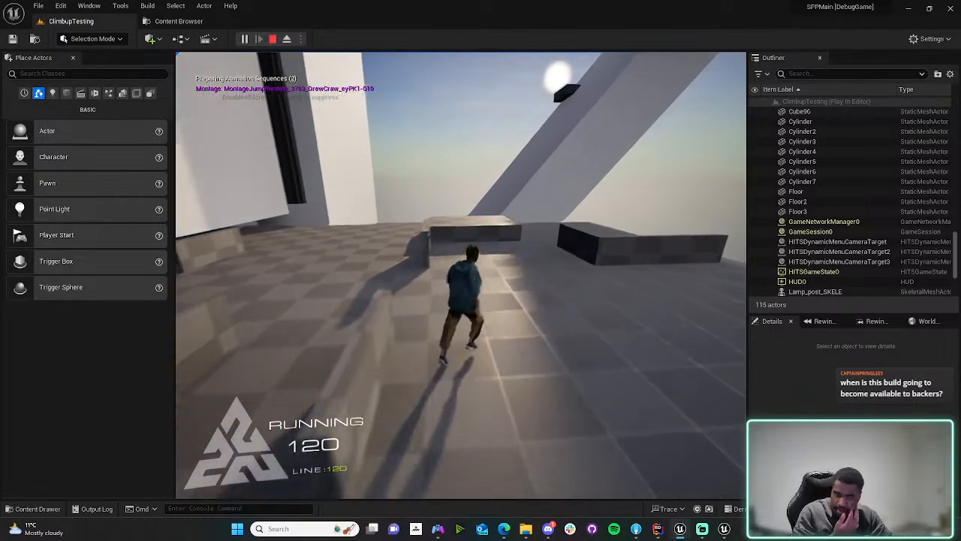
key("w")
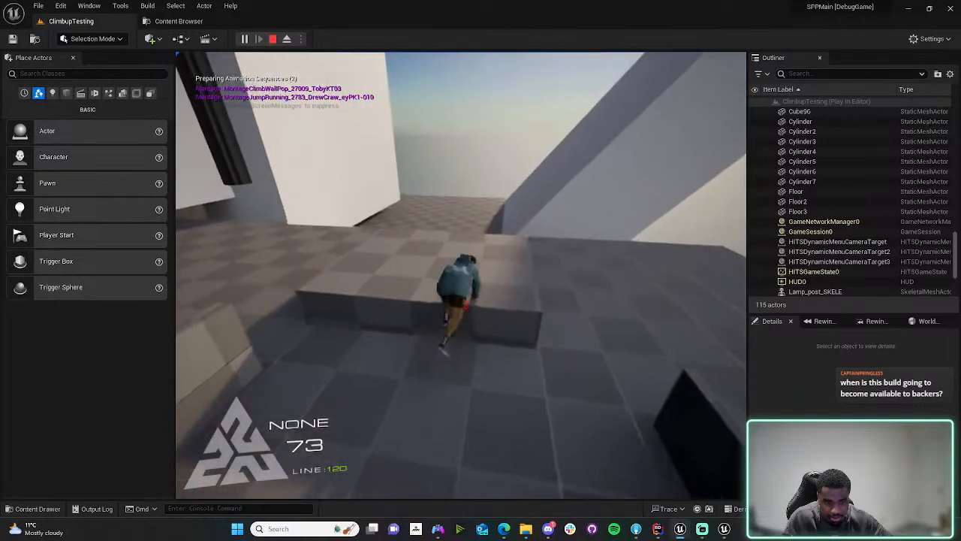
key("w")
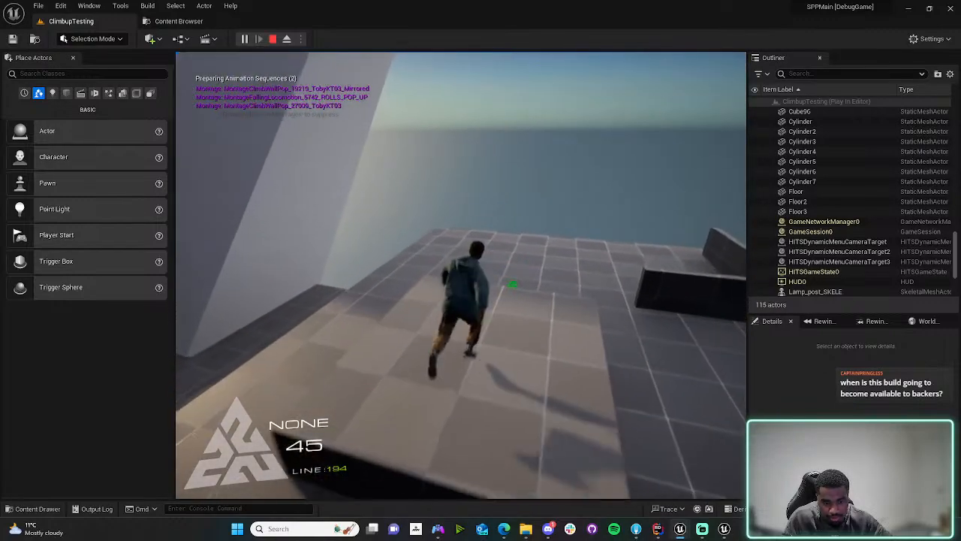
key("w")
key("w")
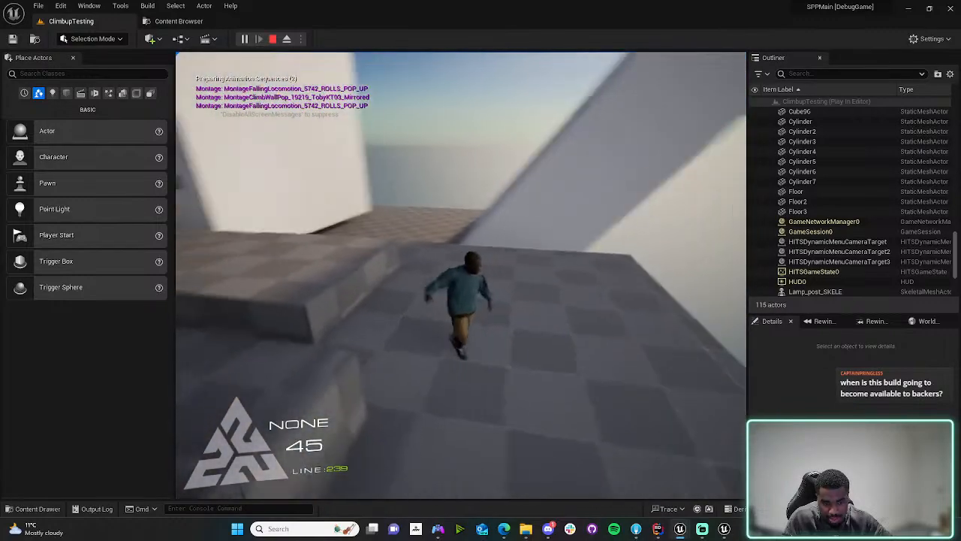
- Climb the low block again from its other sides and drop off each time to check the landings
key("w")
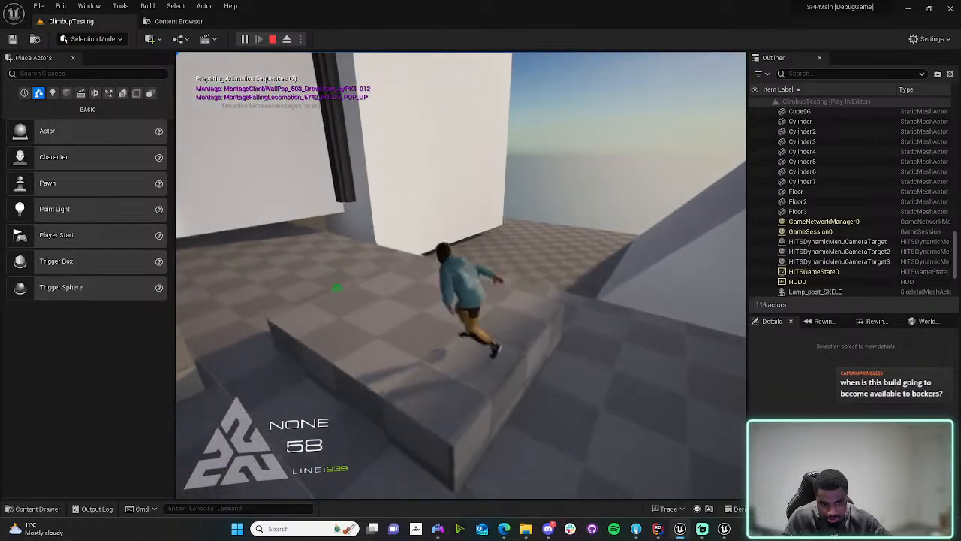
key("w")
key("w")
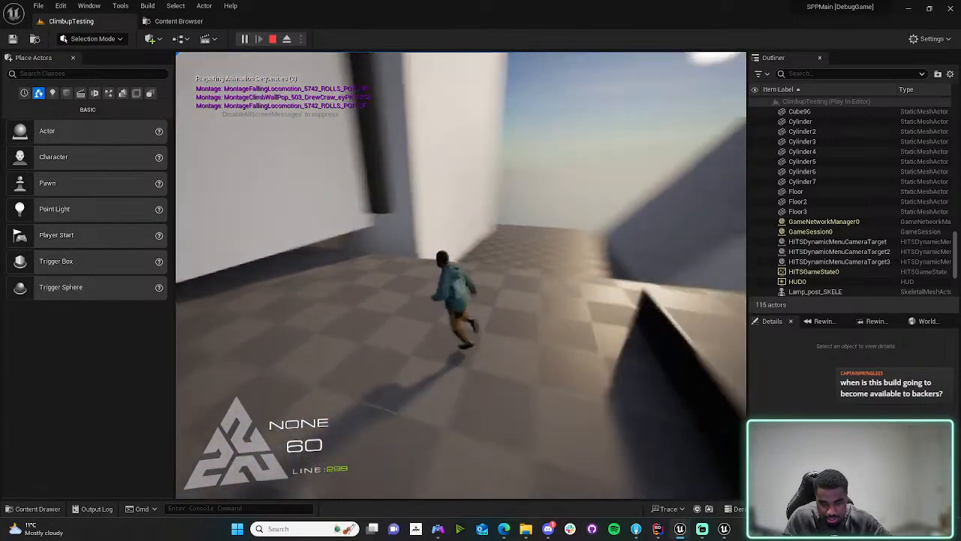
key("w")
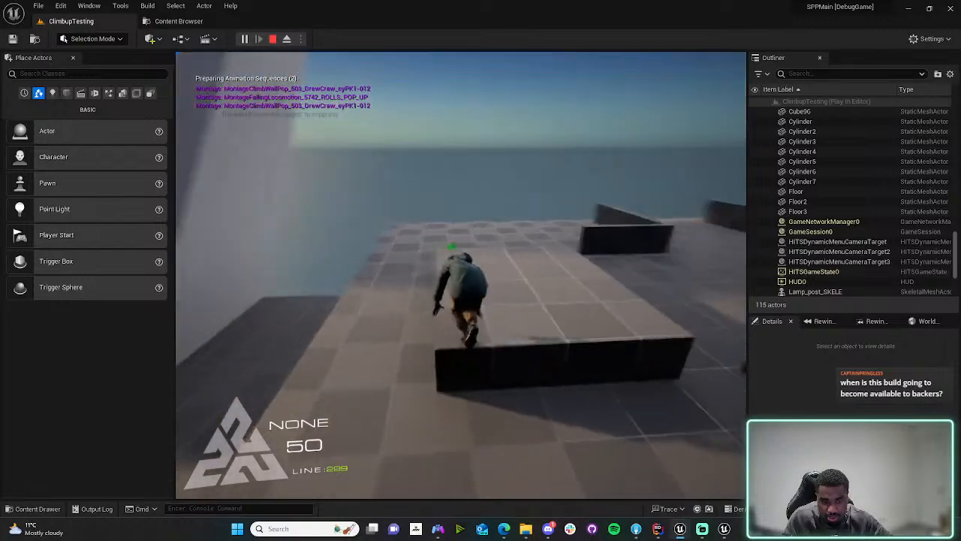
key("w")
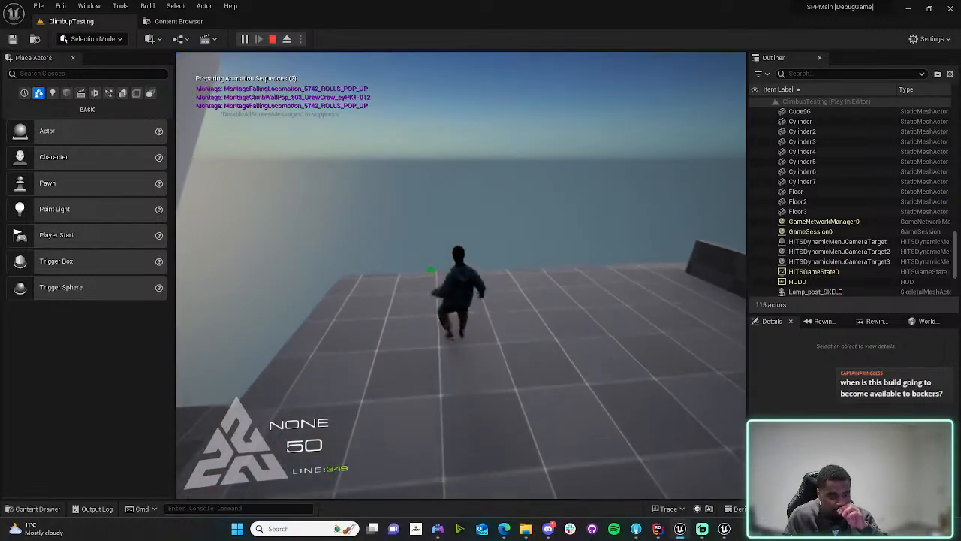
key("w")
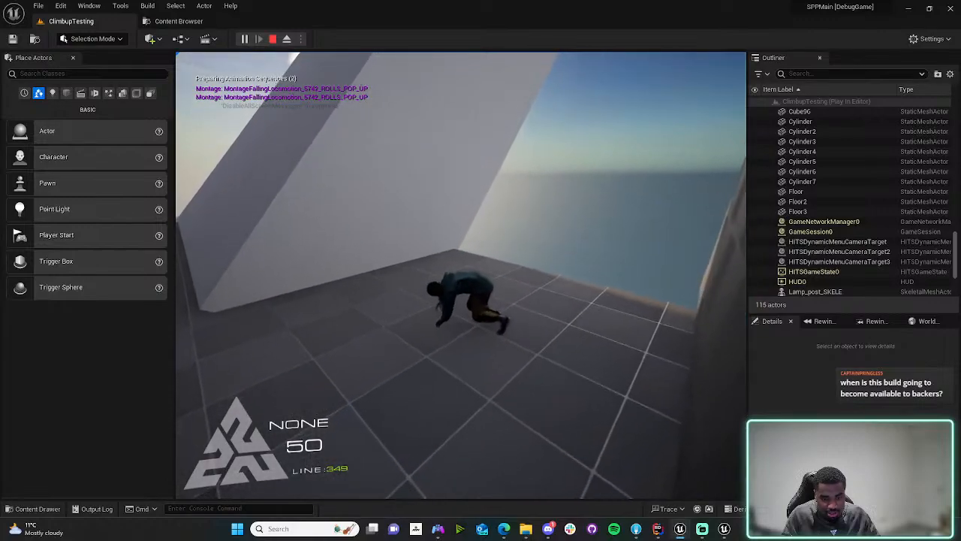
- Run the character between the low walls and past the block onto the open floor to check the falling and landing animation
key("w")
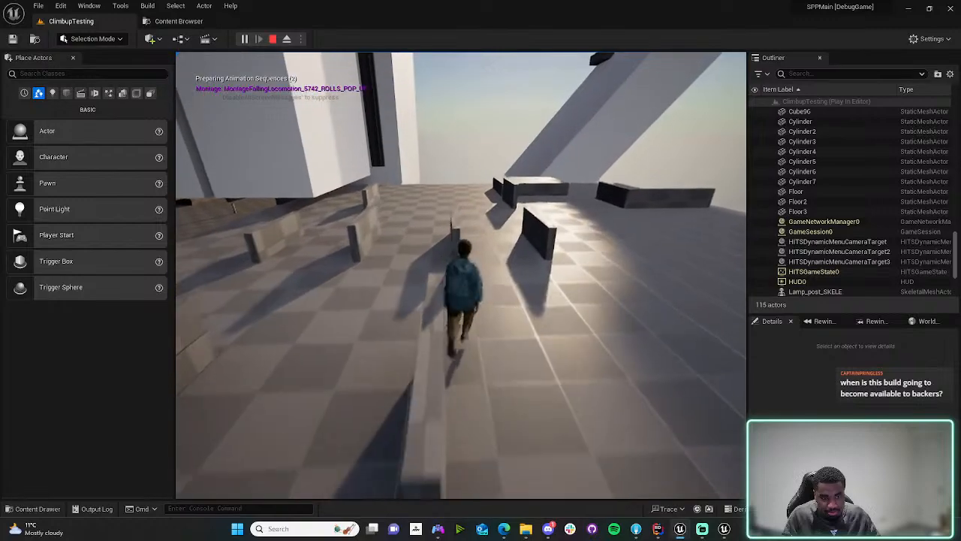
key("w")
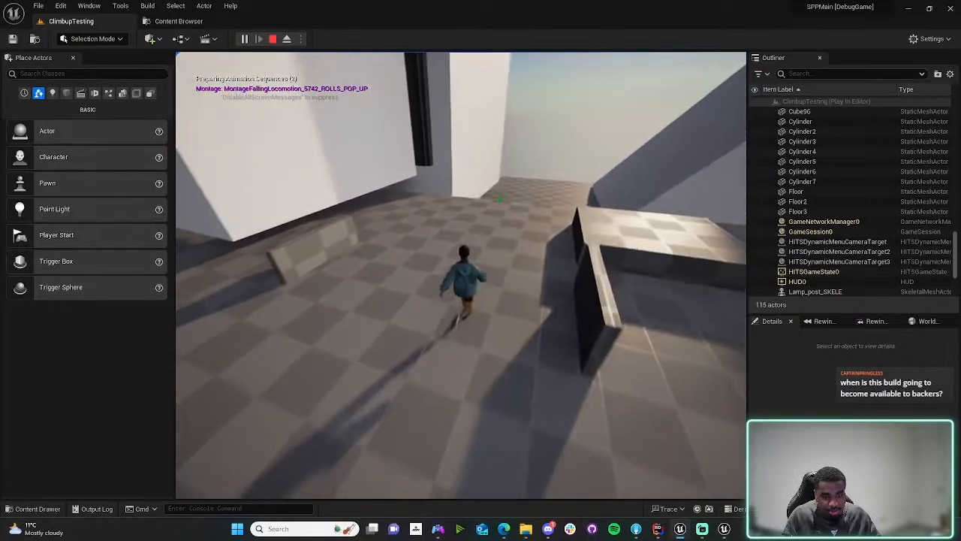
key("w")
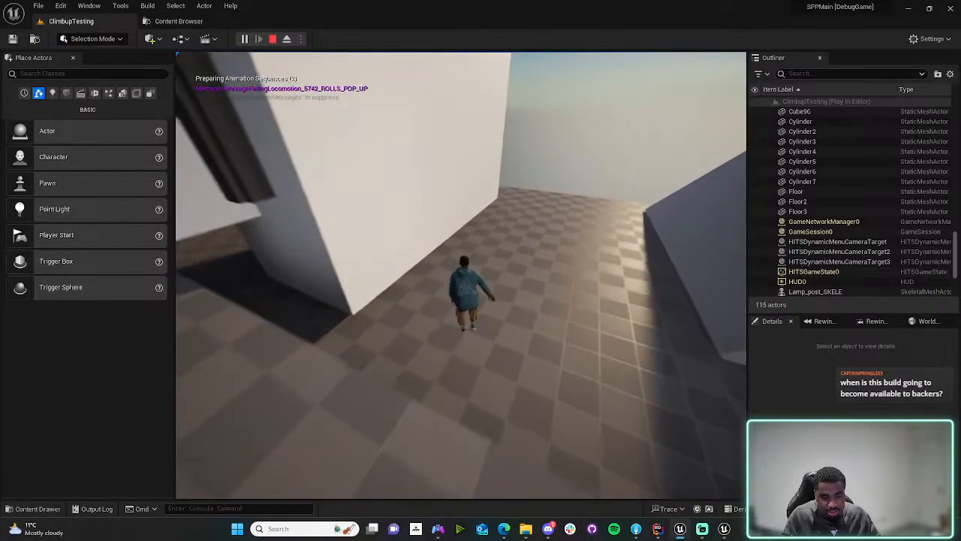
key("w")
key("w")
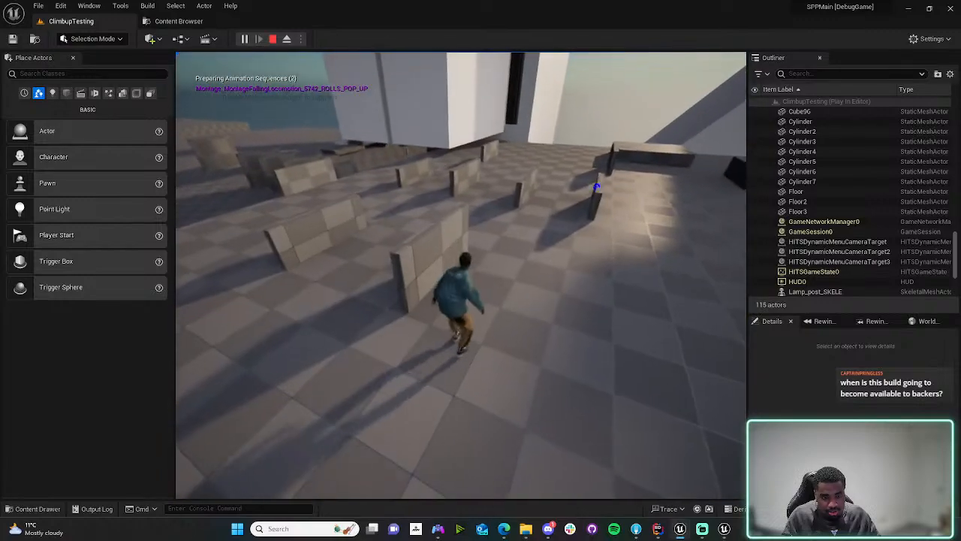
key("w")
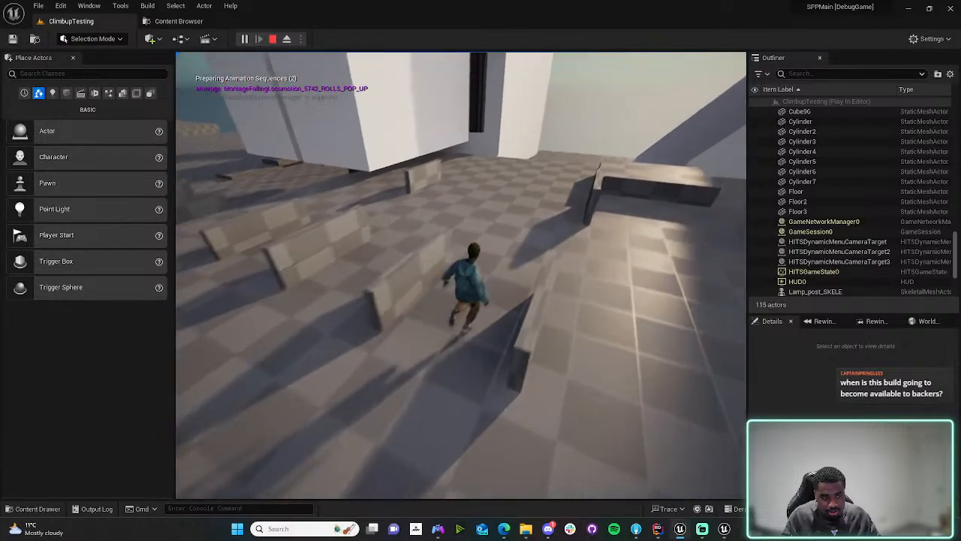
key("w")
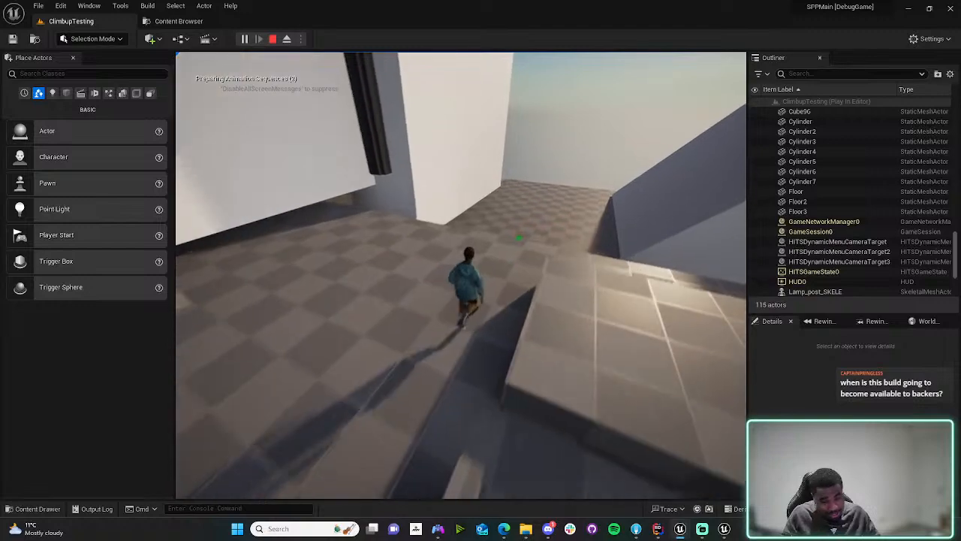
key("w")
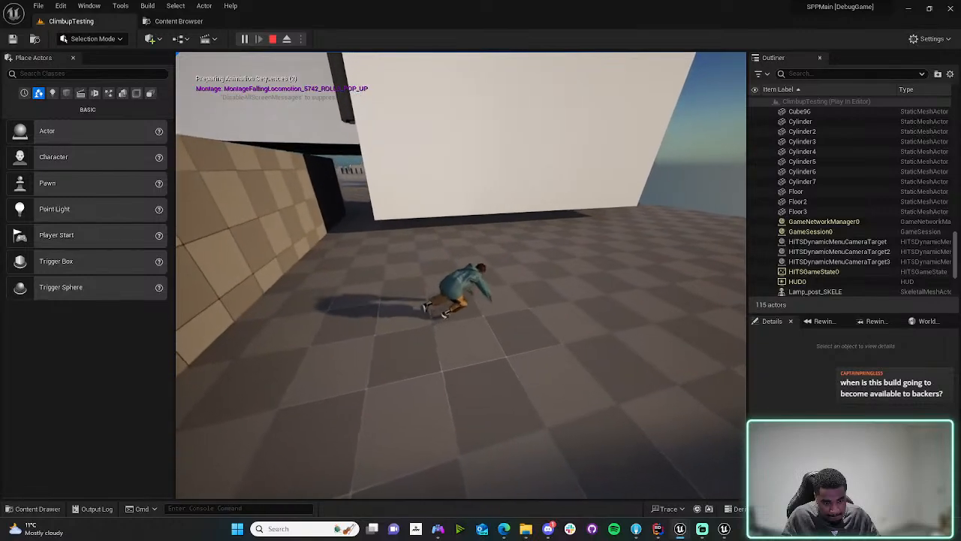
- Run back past the low walls, jump up onto the low block, and drop off its far side to inspect the landing
key("w")
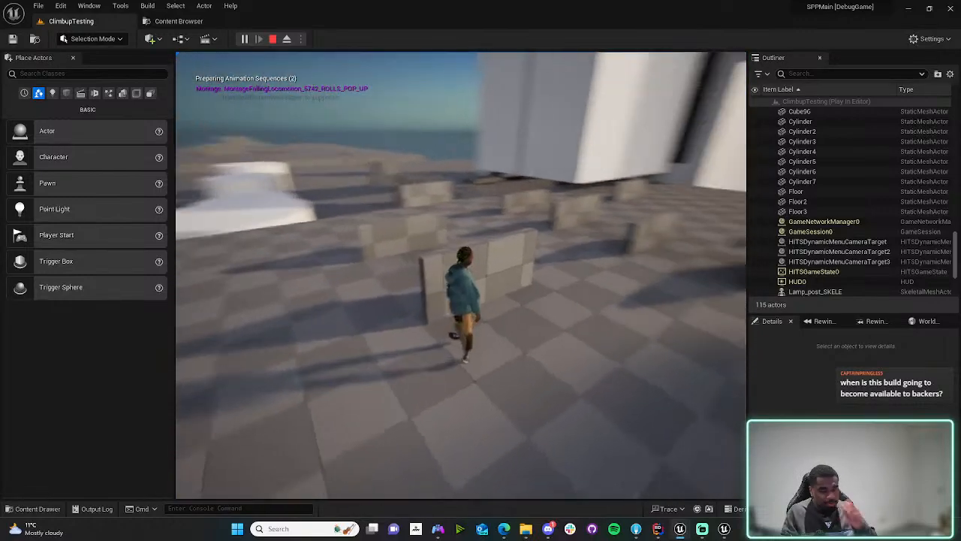
key("w")
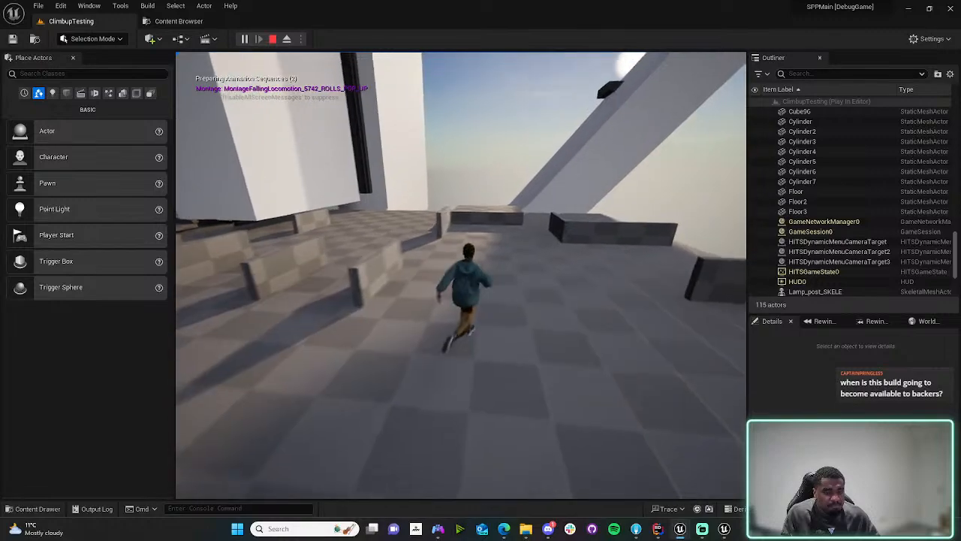
key("w")
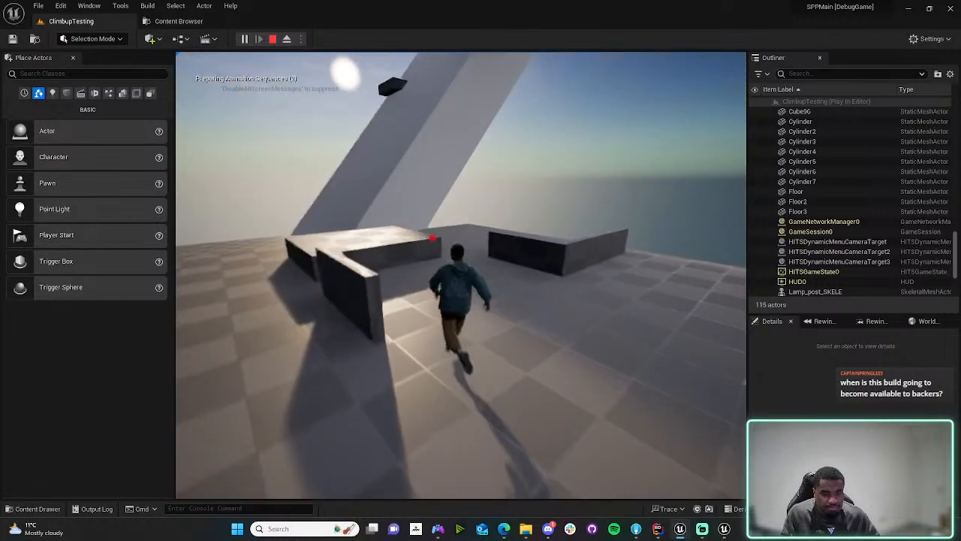
key("w")
key("space")
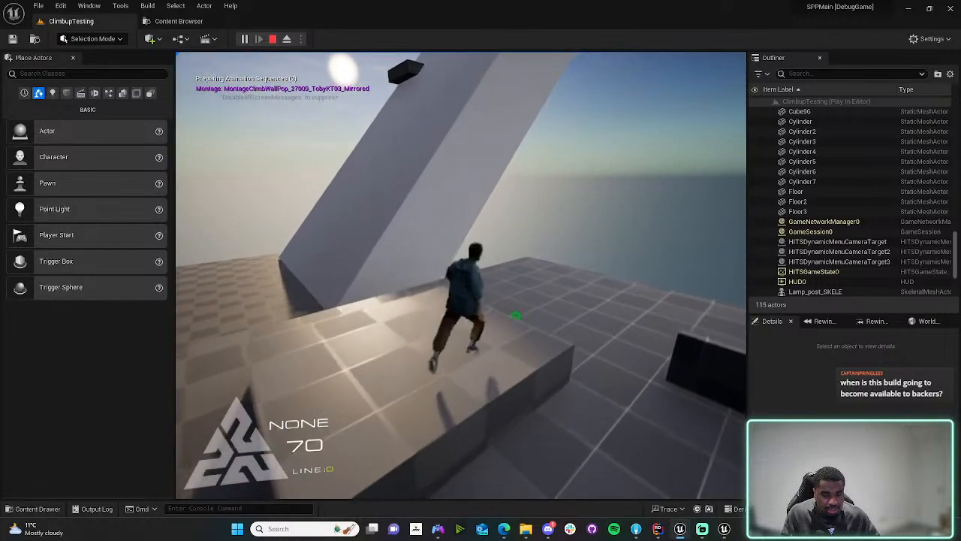
key("w")
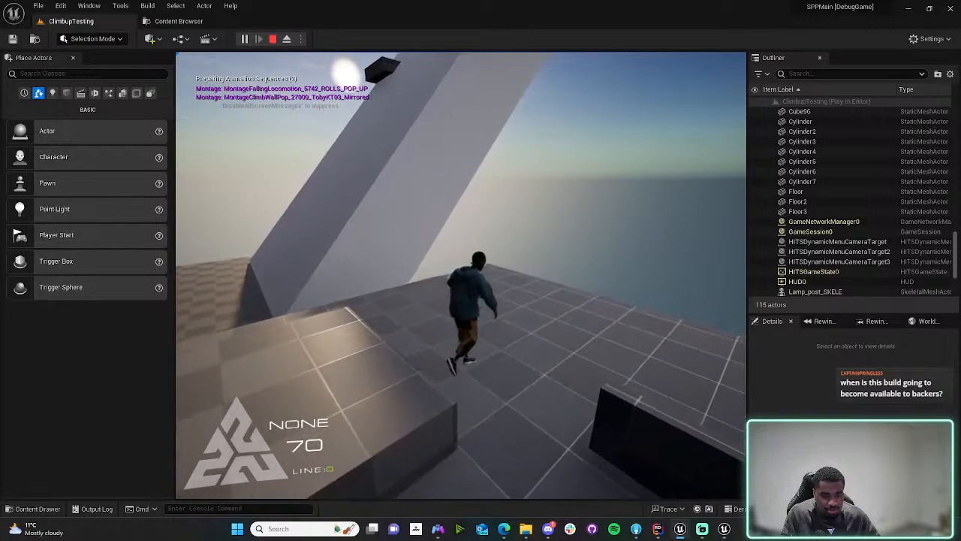
key("w")
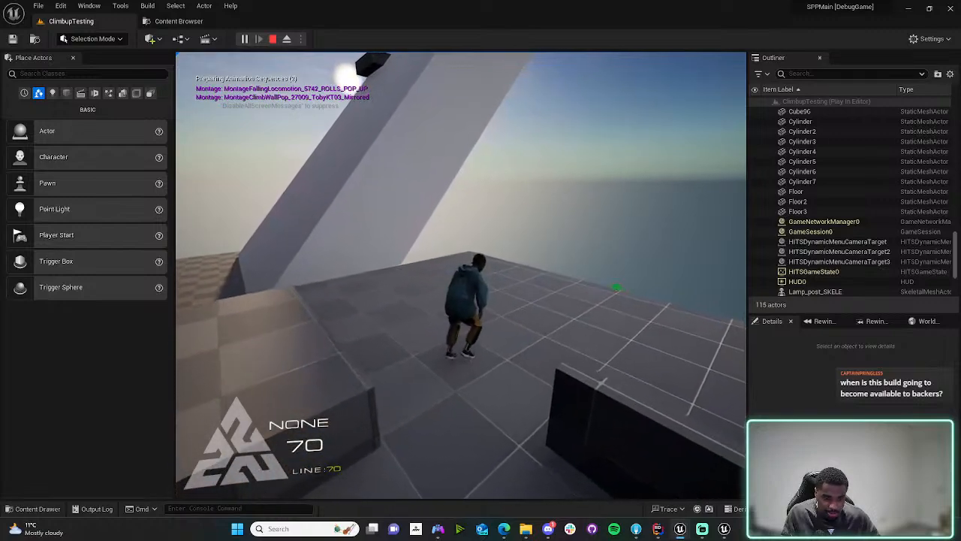
- Turn the character around and chain climb-ups and drops across the low block in both directions to compare the landing transitions
key("w")
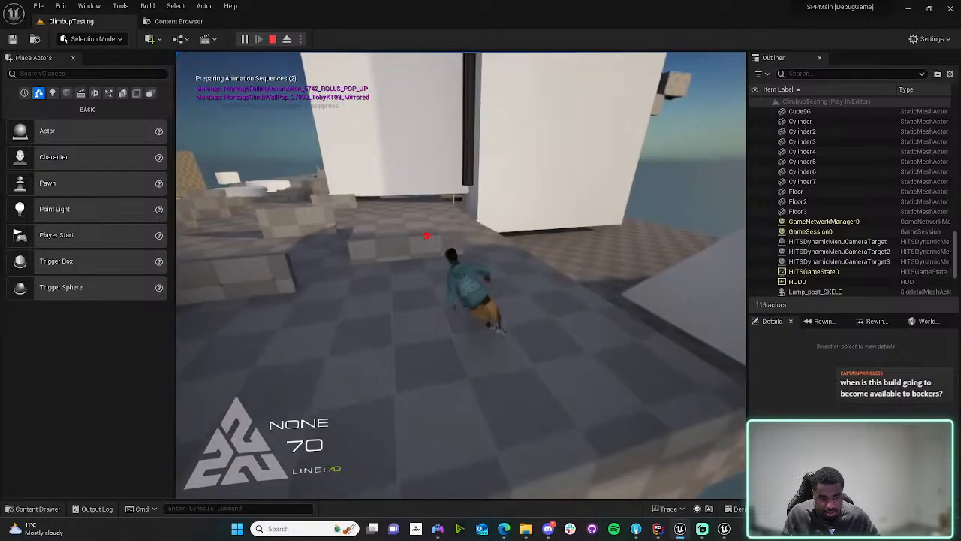
key("w")
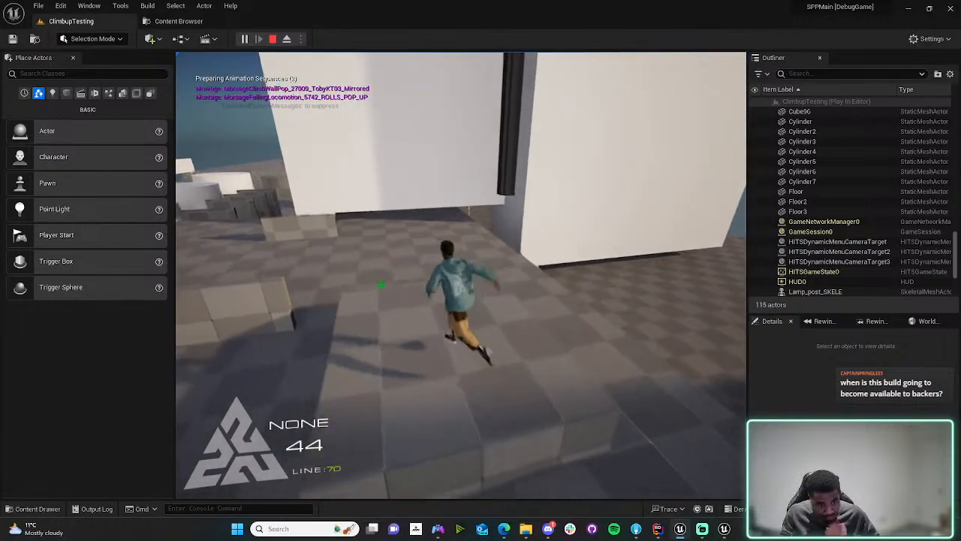
key("w")
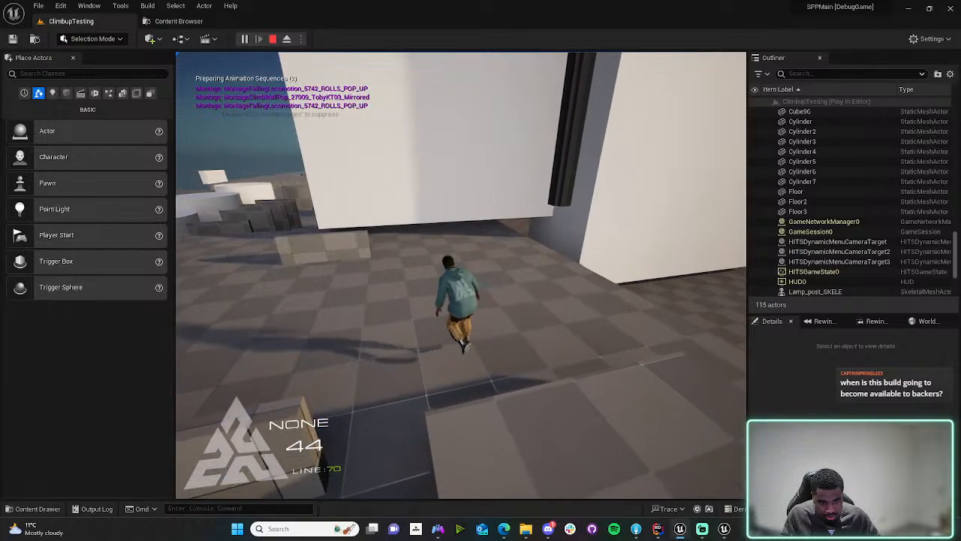
key("w")
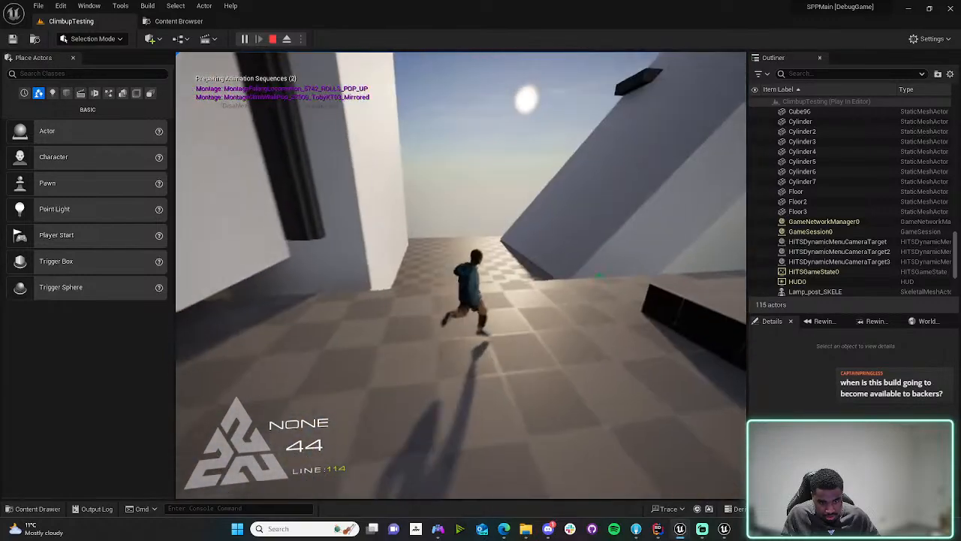
key("w")
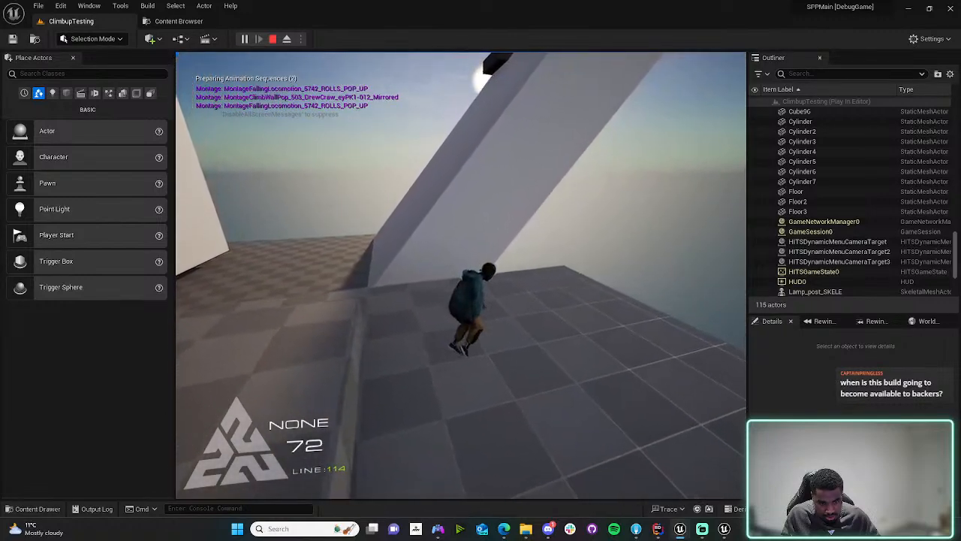
key("w")
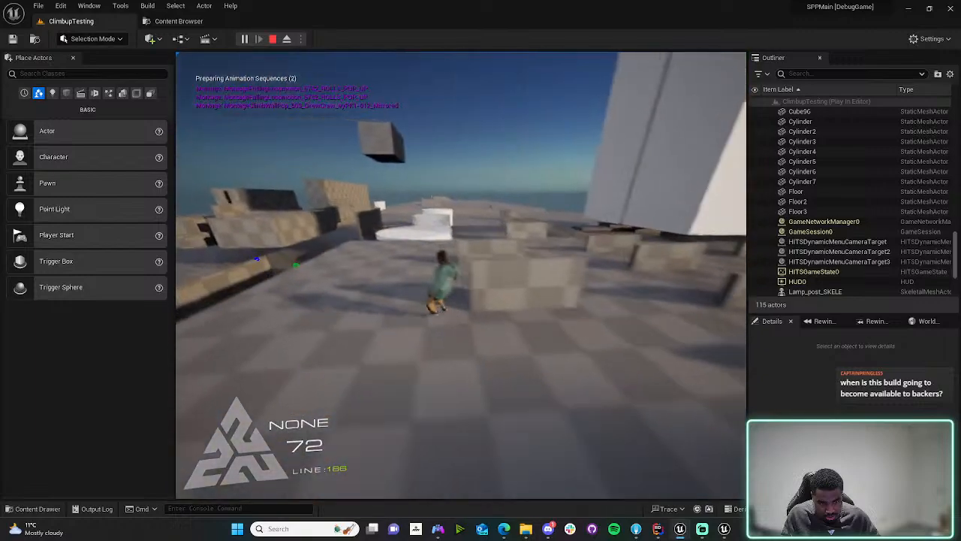
key("w")
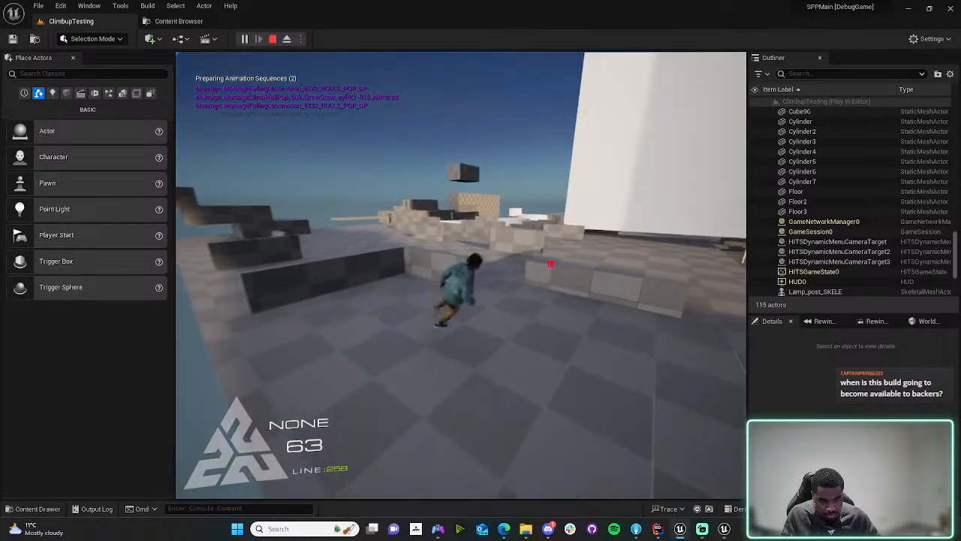
- Stop the play session and recompile the C++ code with Live Coding
key("Escape")
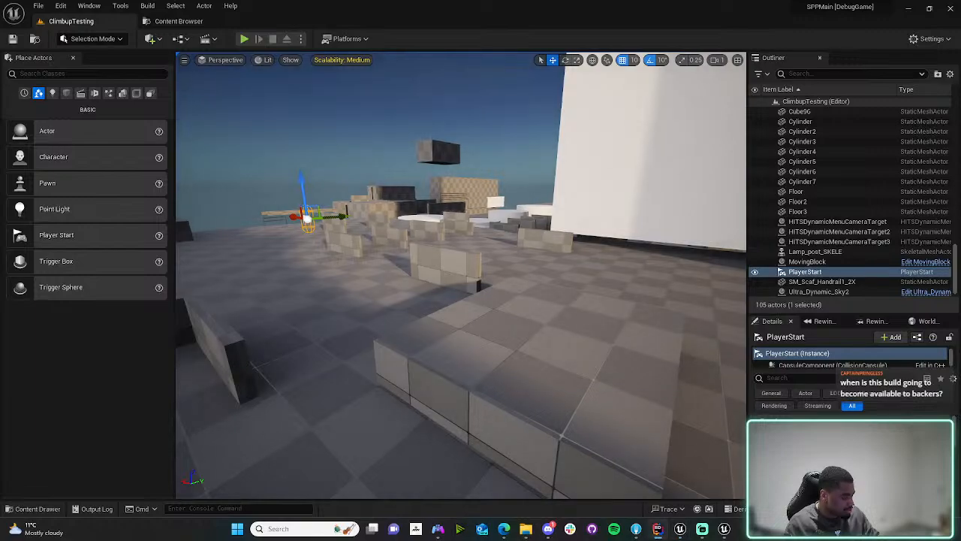
key("ctrl+alt+F11")
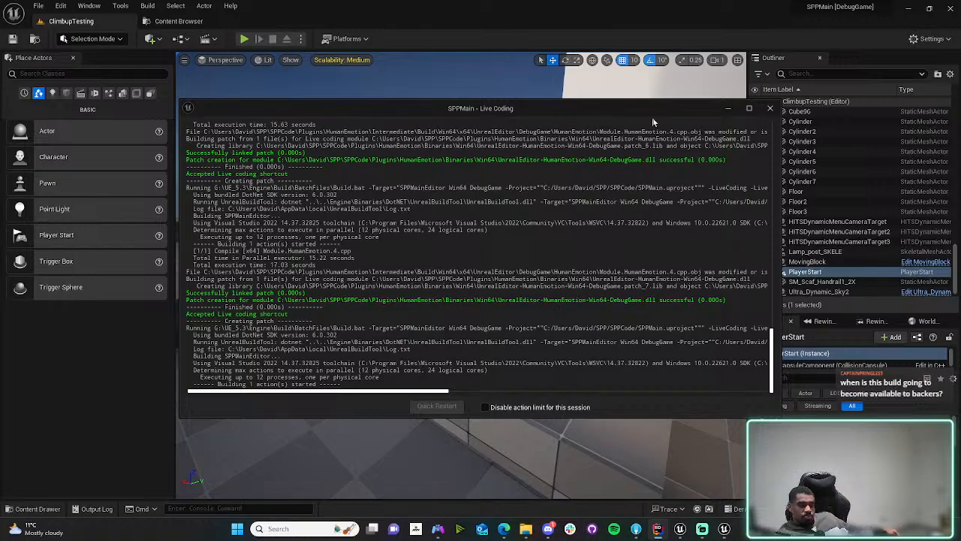
- Start a new play session, climb onto the low block, and drop off its far side to inspect the landing
left_click(769, 108)
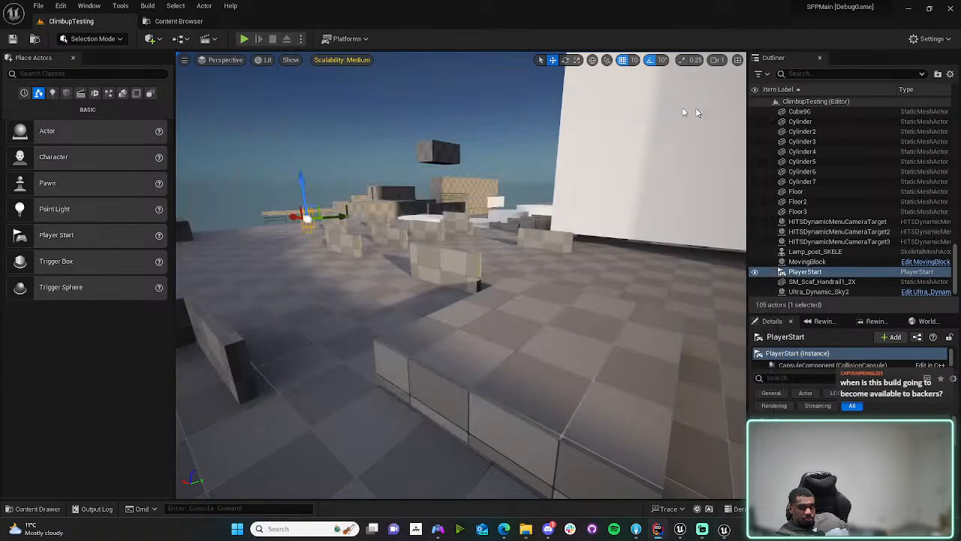
left_click(245, 39)
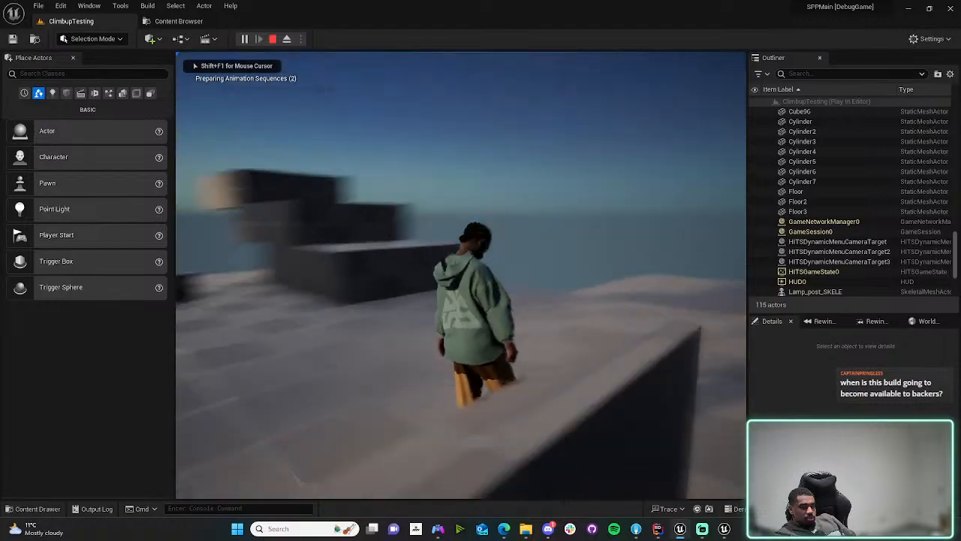
key("w")
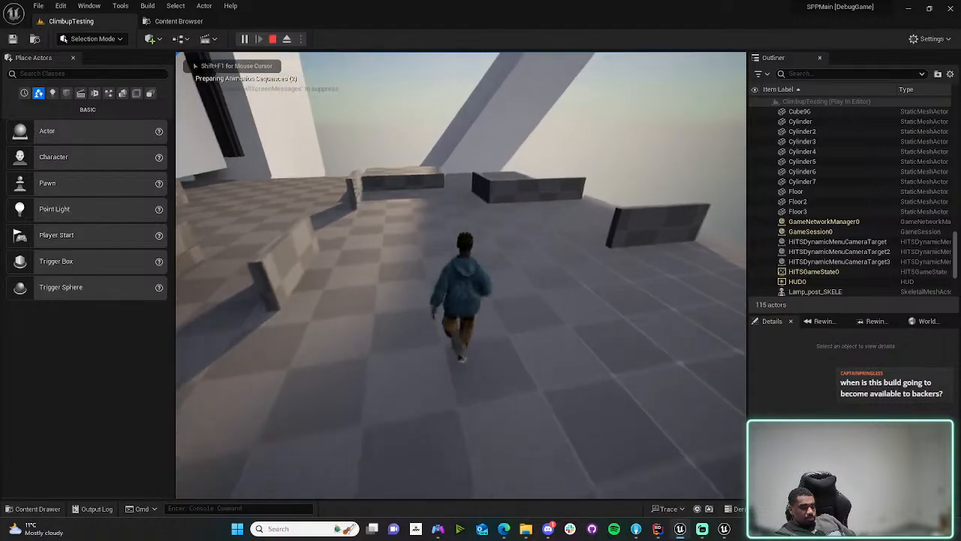
key("w")
key("space")
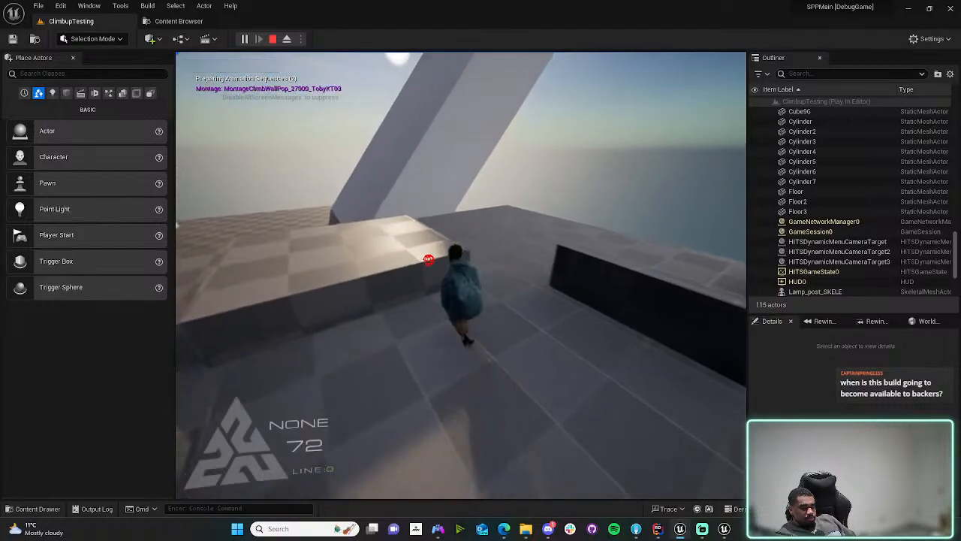
key("w")
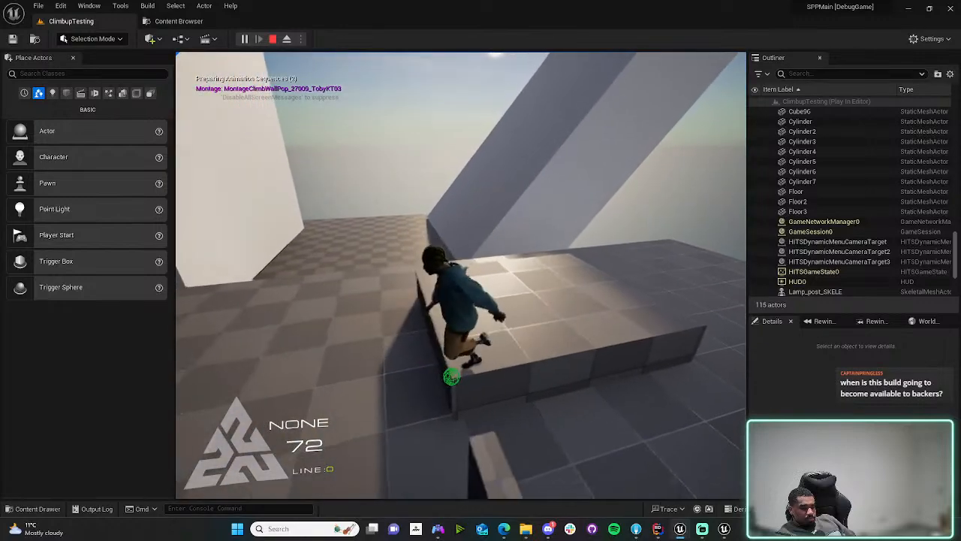
key("w")
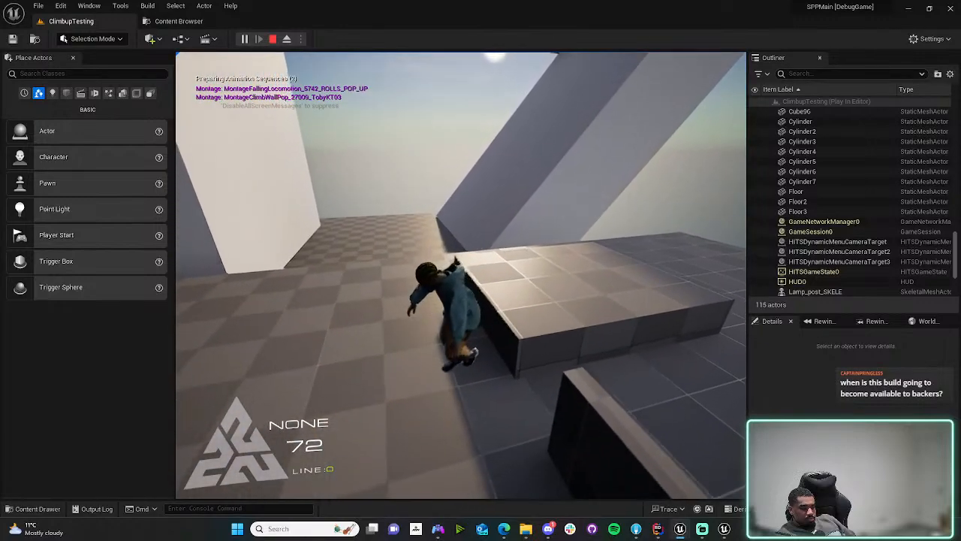
- Turn the character around, climb back up and drop onto the open floor toward the stacked blocks to compare the landing transition
key("a")
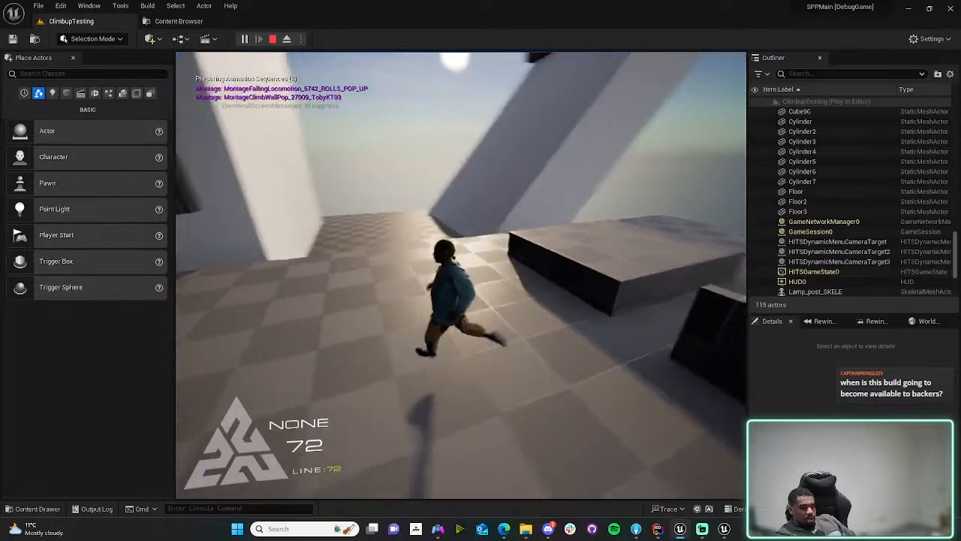
key("w")
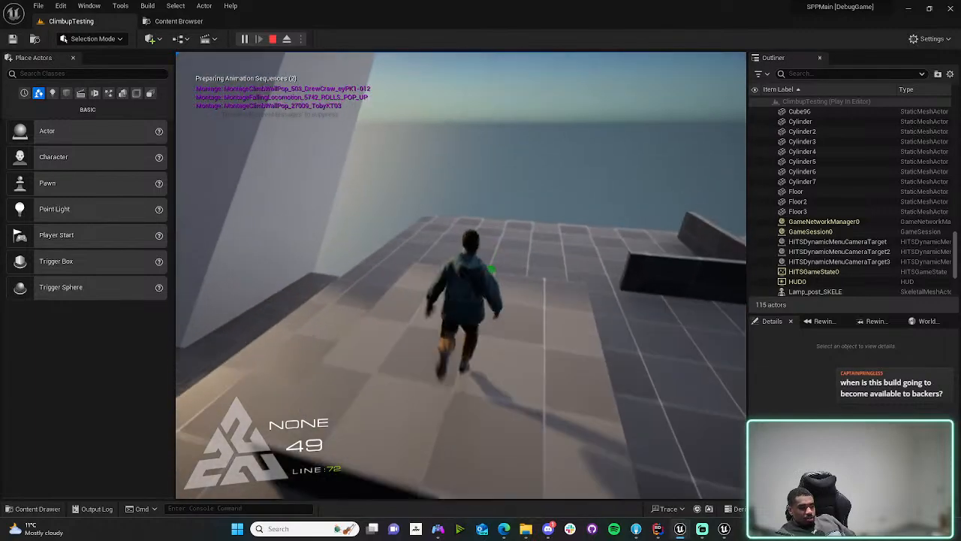
key("w")
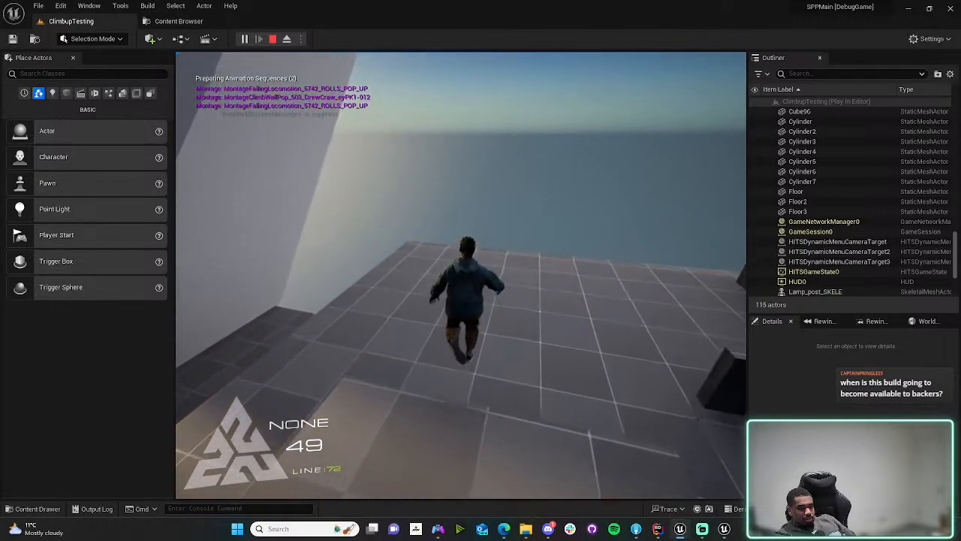
key("w")
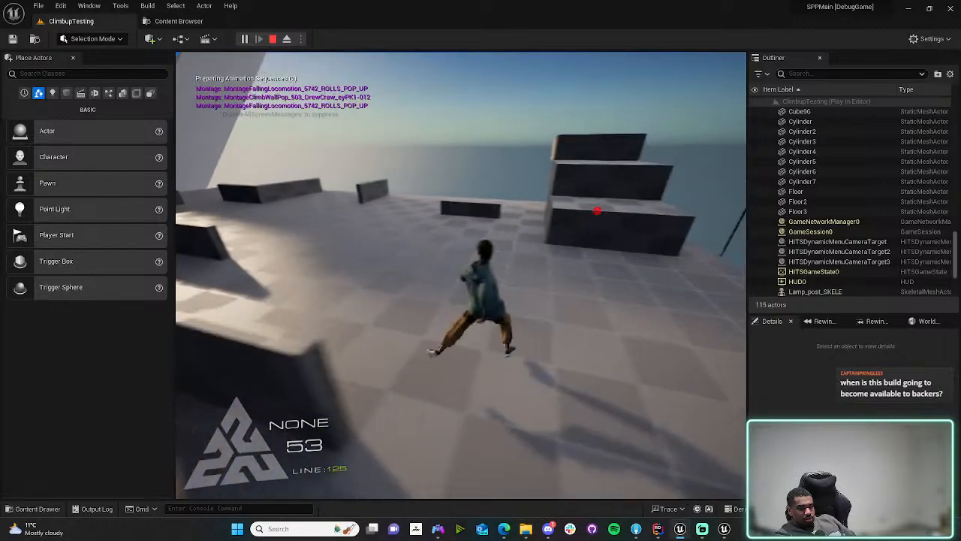
- Run back past the low walls, climb the low block again, and drop off its far side to recheck the landing
key("w")
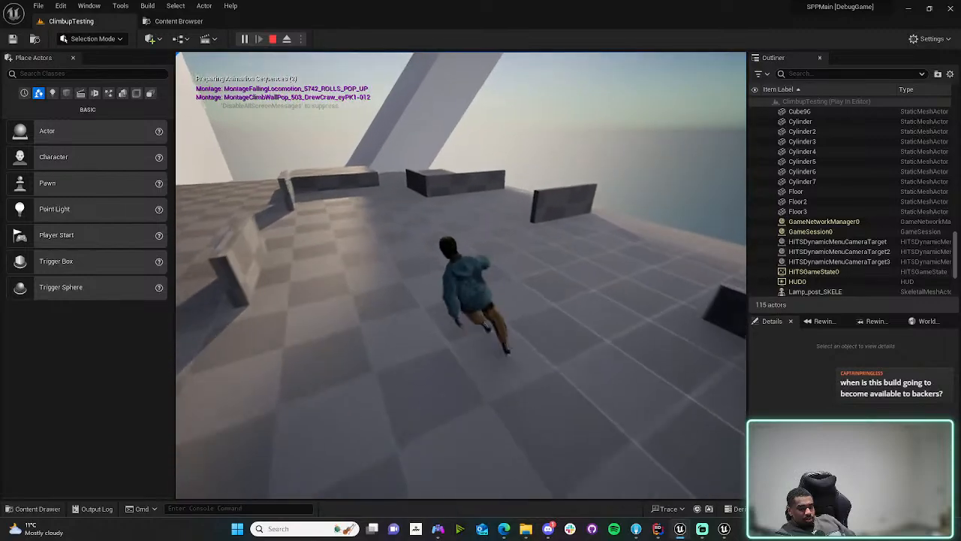
key("w")
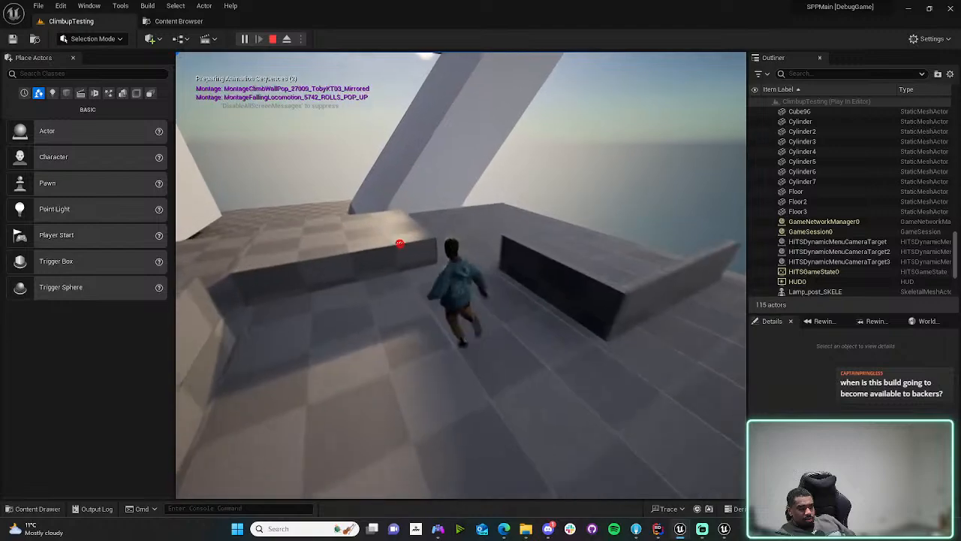
key("w")
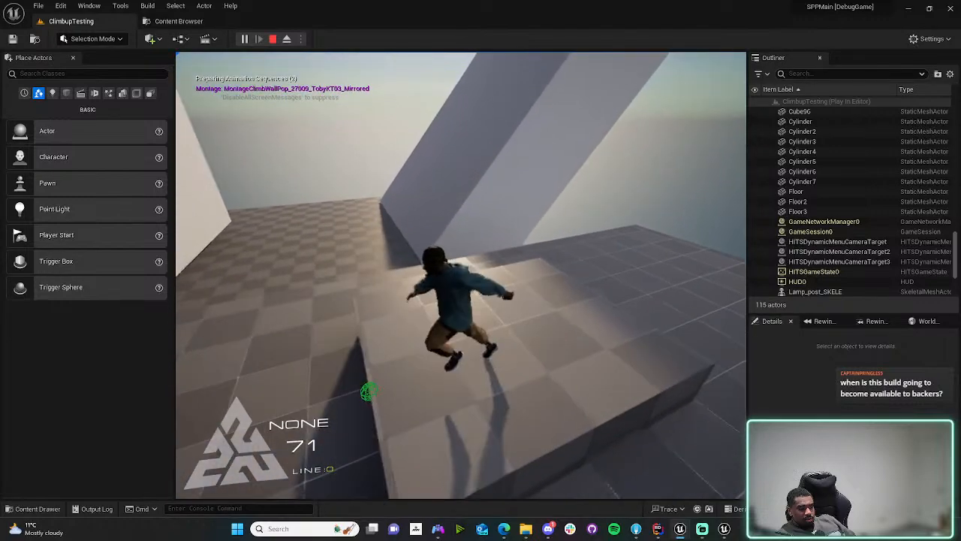
key("w")
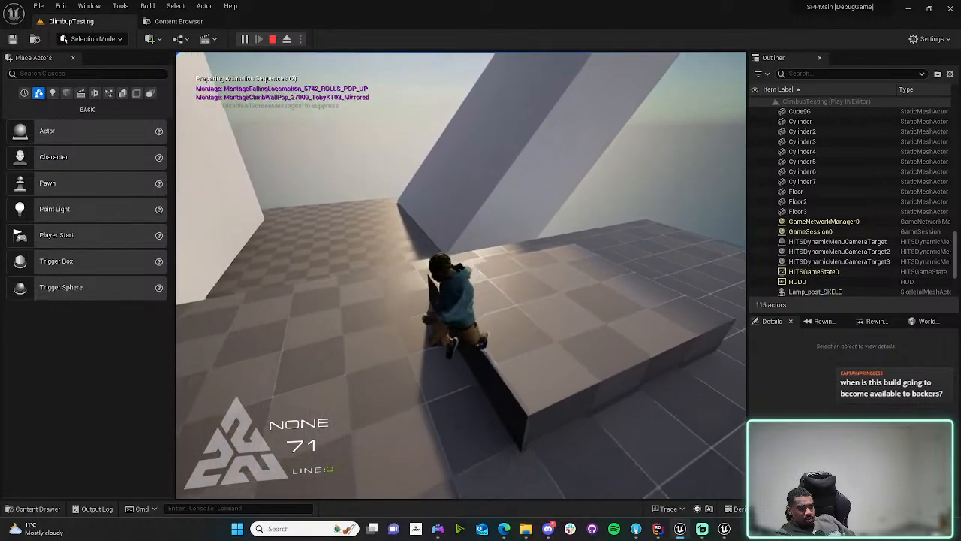
key("w")
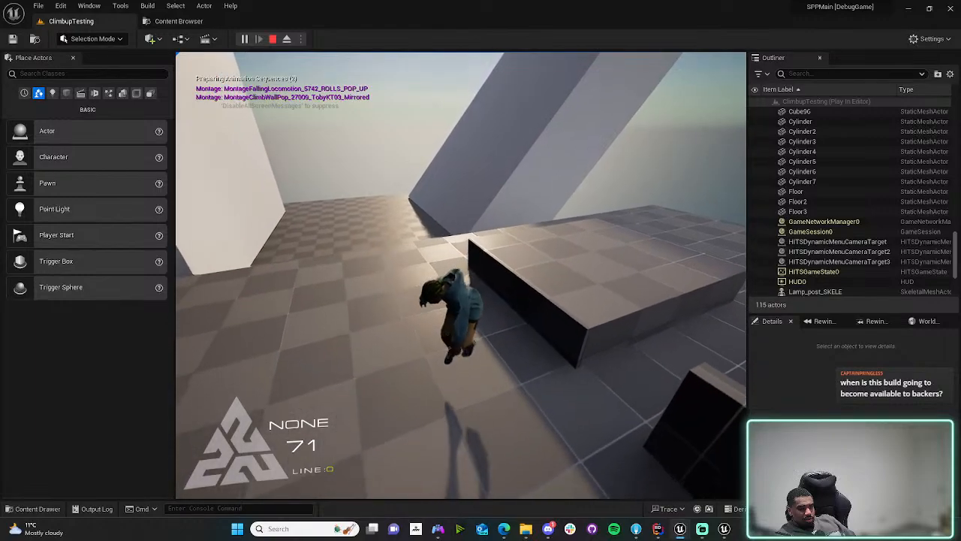
key("w")
- End the play session, recompile the C++ code with Live Coding, and minimize the compile console
key("Escape")
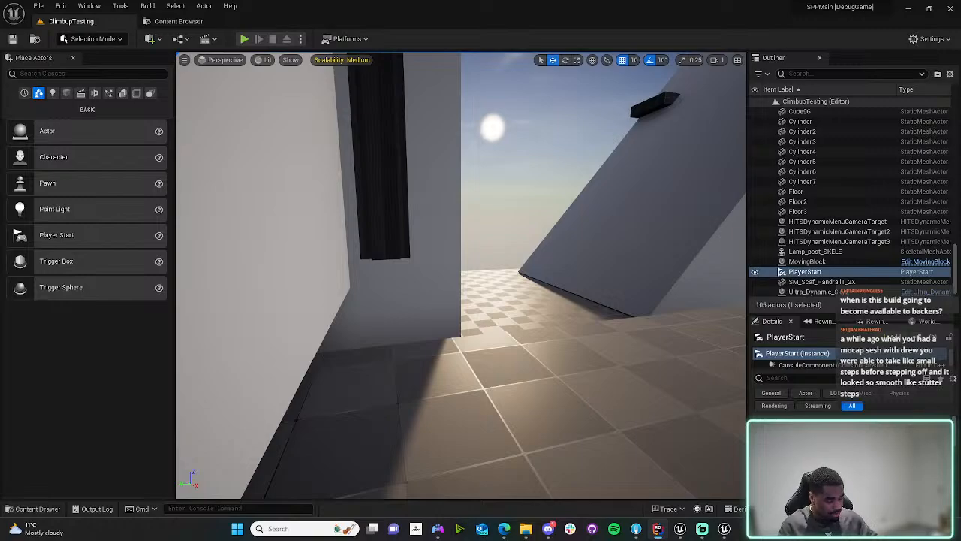
key("ctrl+alt+F11")
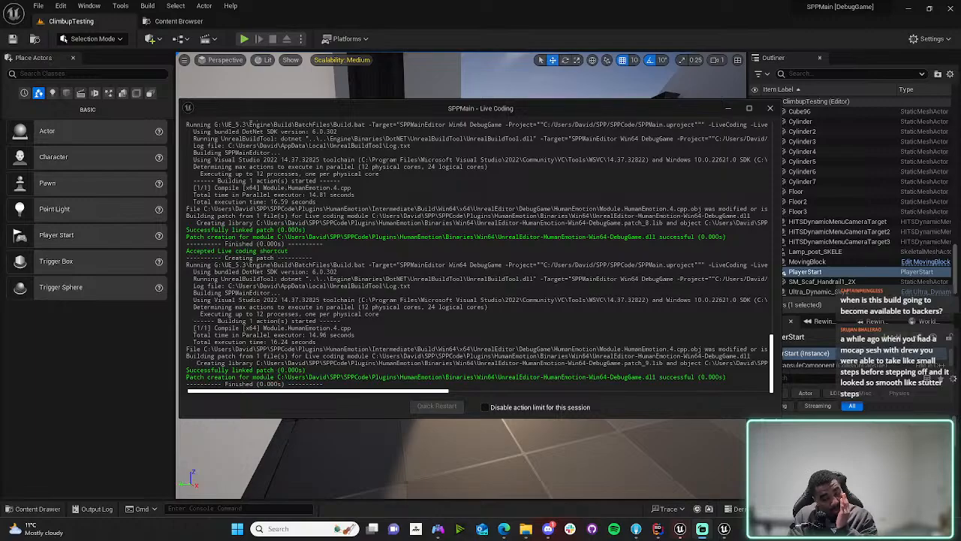
left_click(725, 107)
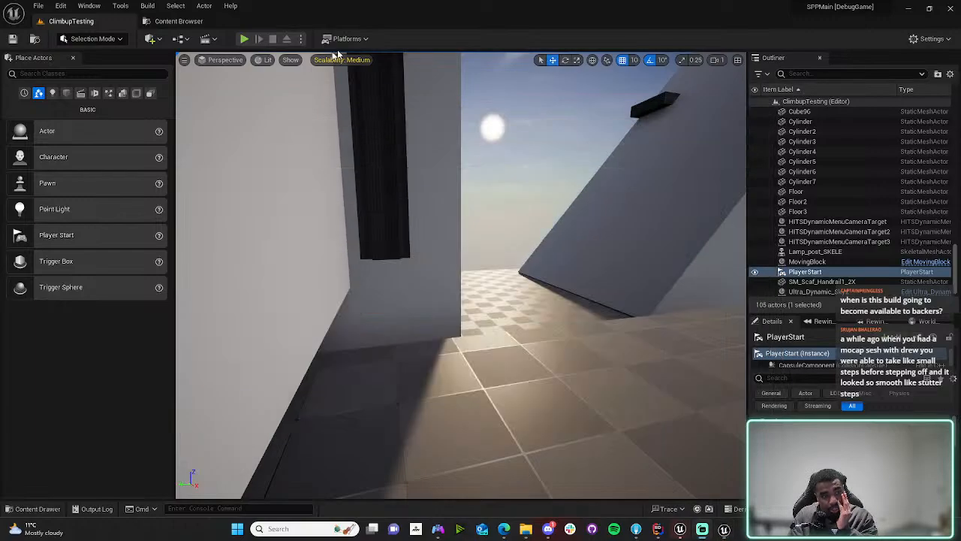
- Playtest the recompiled code with running jumps around the low wall near the floor's edge, and stop the session
left_click(244, 38)
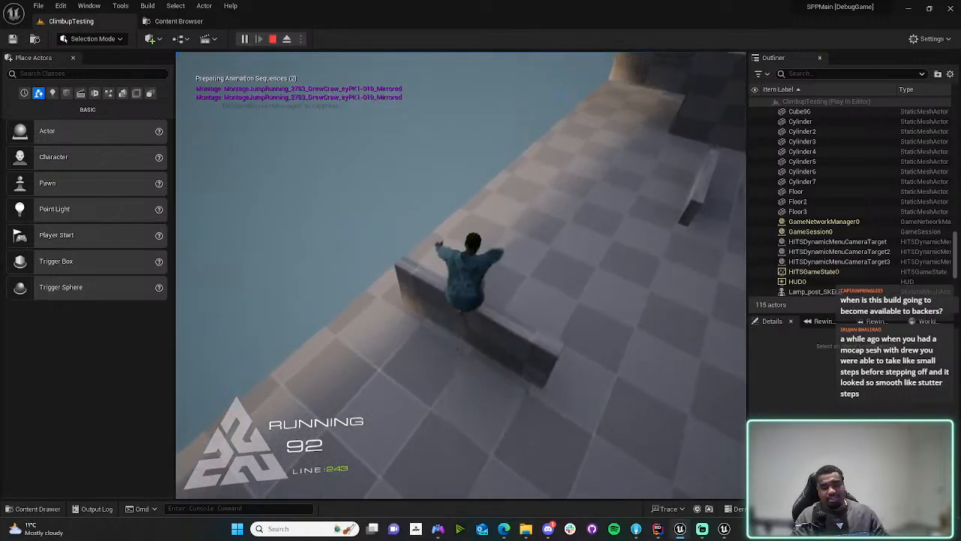
key("Escape")
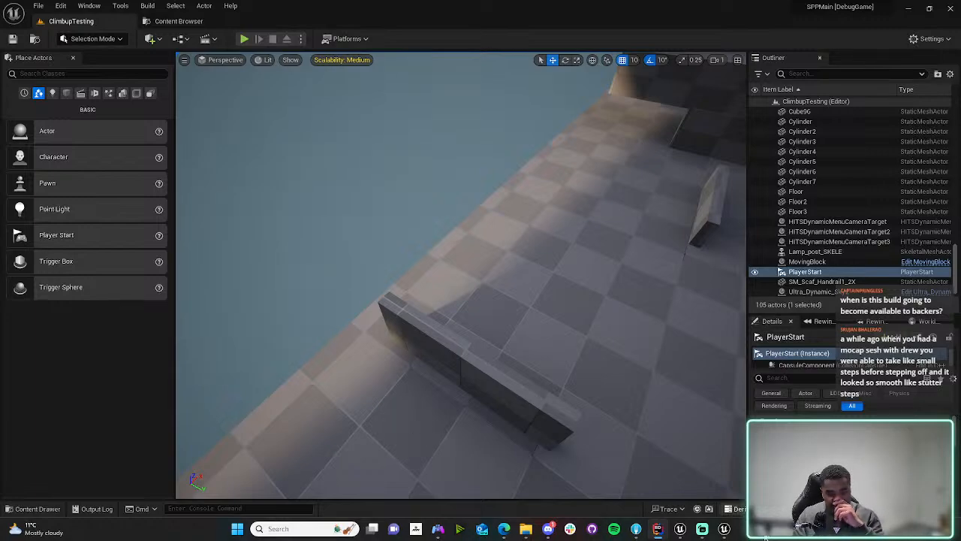
- Bring up the FallingLocomotion_5742_ROLLS_POP_UP animation and scrub it back to frame 0 to check its opening pose
mouse_move(680, 528)
left_click(662, 470)
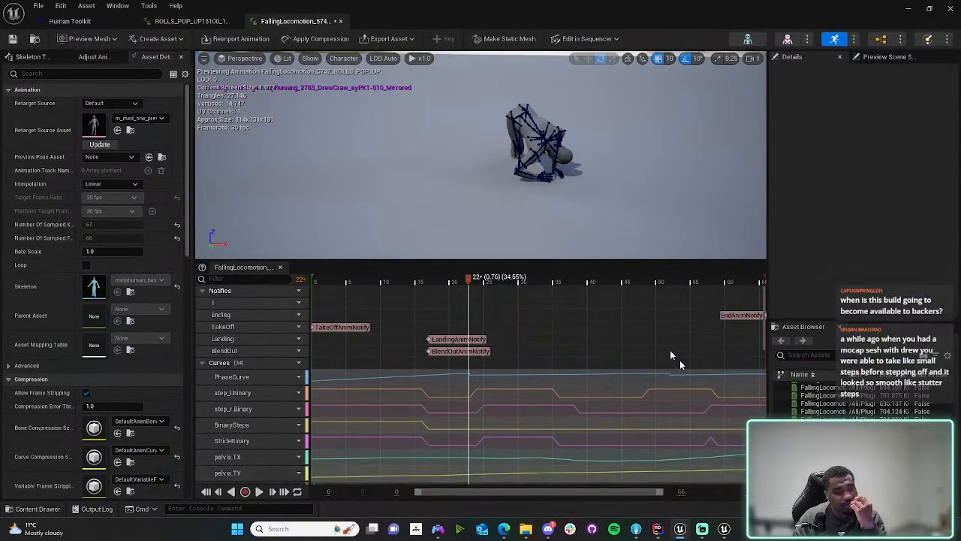
left_click_drag(477, 283, 304, 282)
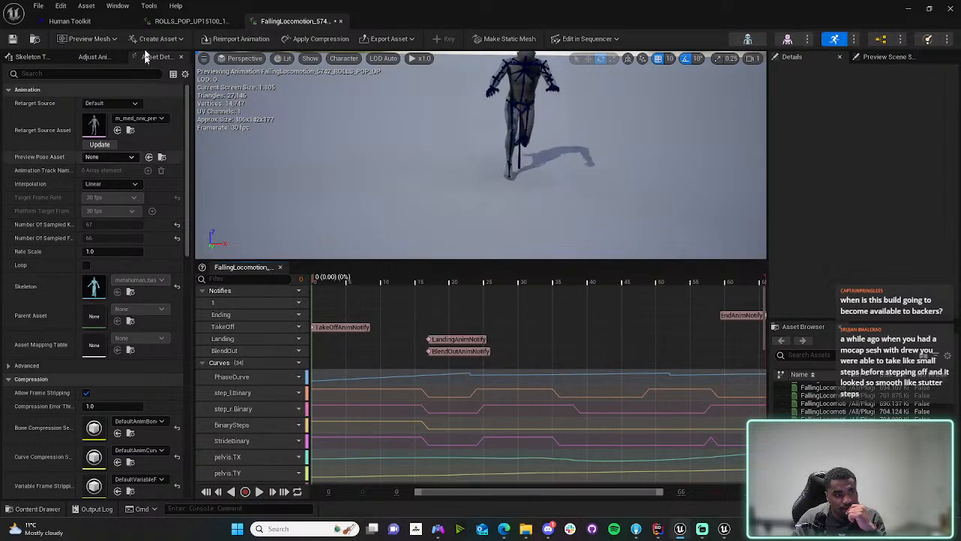
- Open the FallingBalance_18349 animation from the Human Toolkit's cut list and scrub through it to examine the take-off and landing motion
left_click(90, 25)
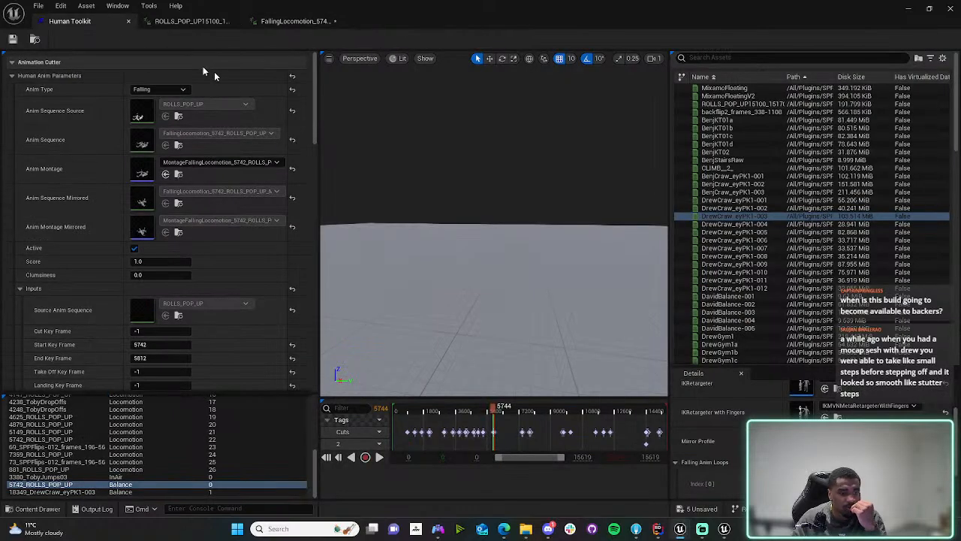
left_click(182, 90)
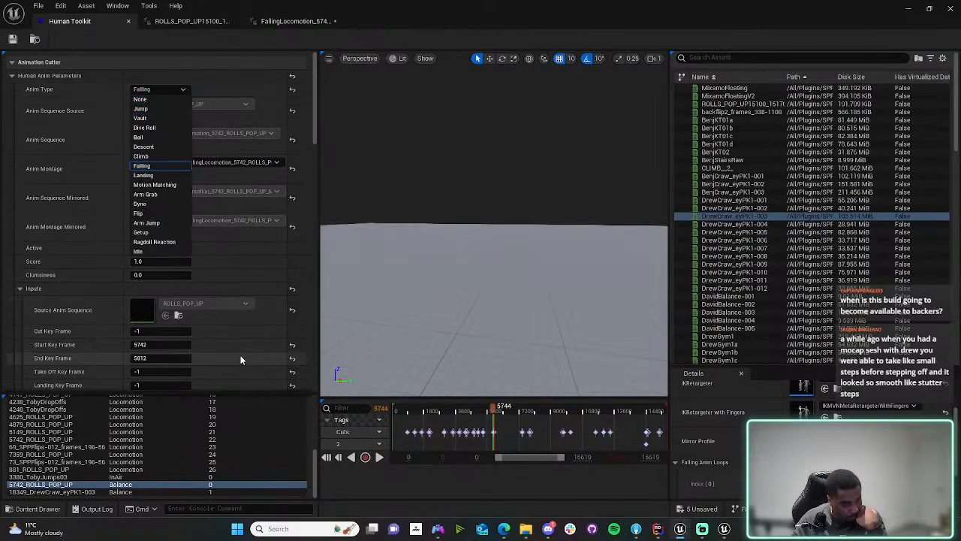
double_click(92, 492)
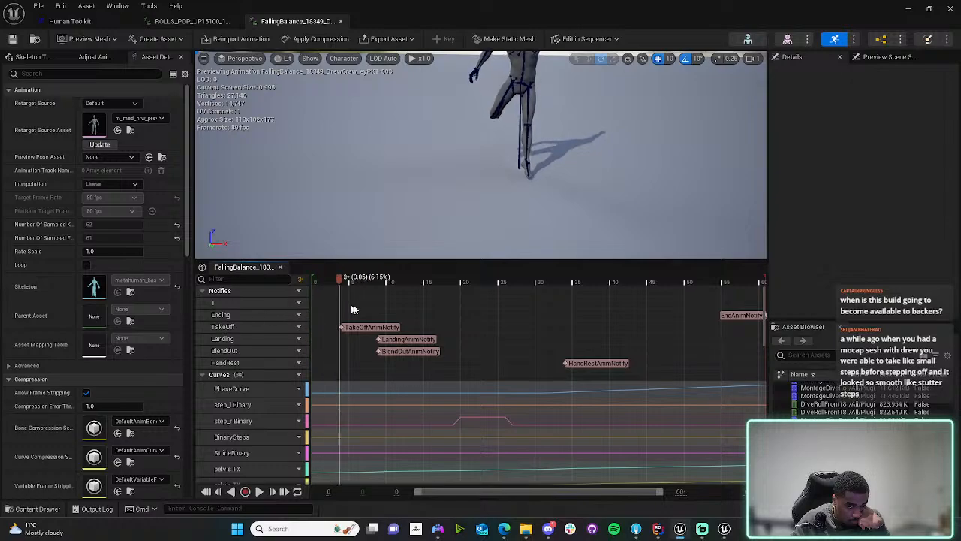
left_click_drag(351, 306, 699, 300)
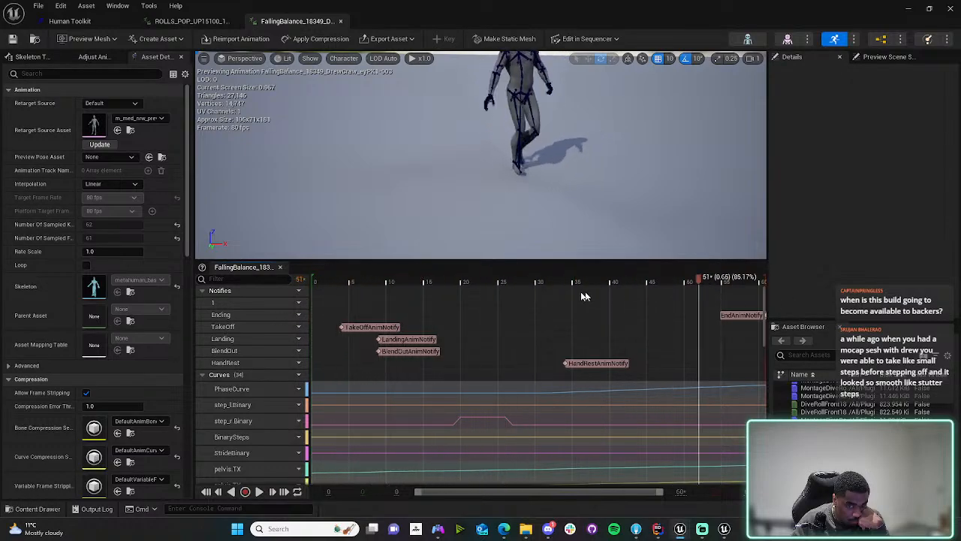
left_click_drag(584, 296, 763, 304)
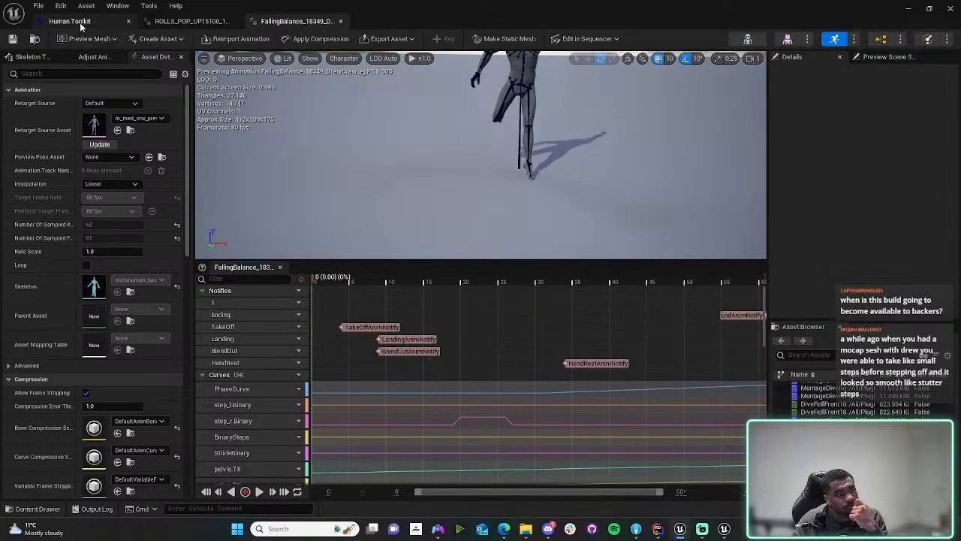
left_click(70, 22)
left_click(297, 21)
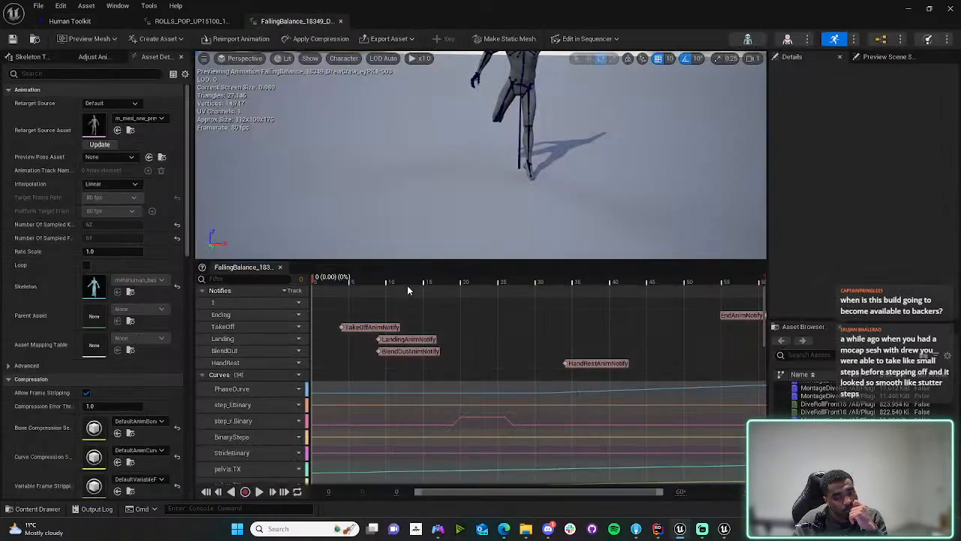
left_click_drag(407, 285, 513, 283)
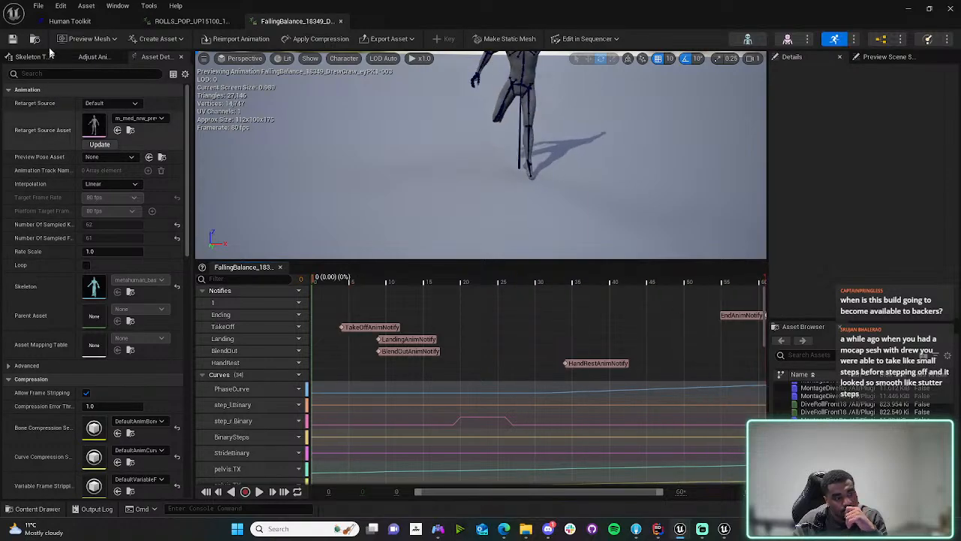
- Examine the falling parameters and sub type of the 5742_ROLLS_POP_UP Balance cut in the Human Toolkit
left_click(99, 21)
left_click_drag(315, 83, 317, 331)
left_click(151, 485)
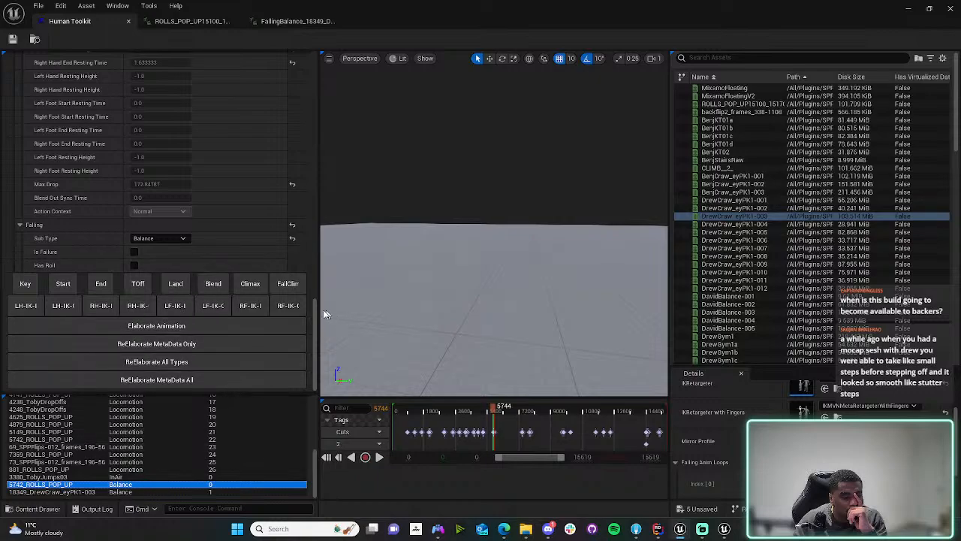
left_click_drag(315, 308, 314, 353)
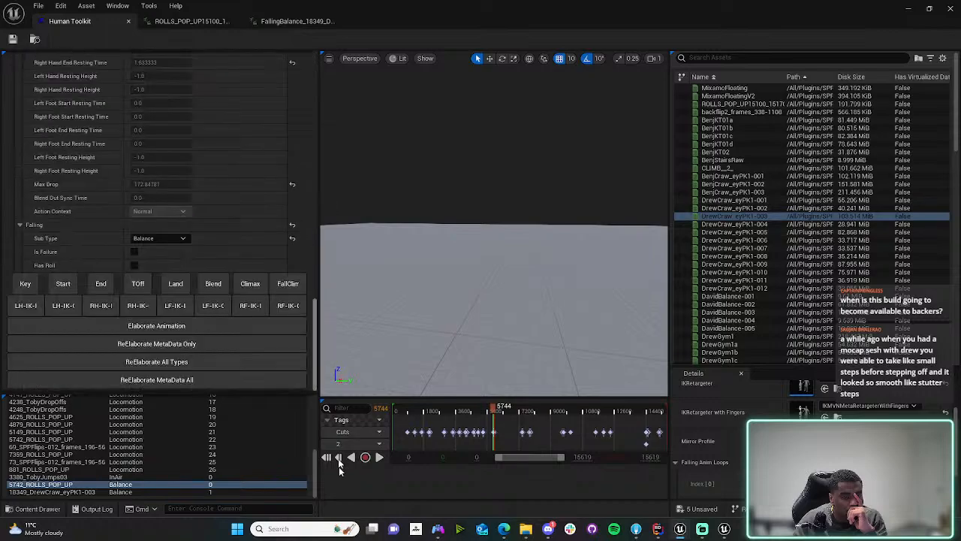
left_click(207, 331)
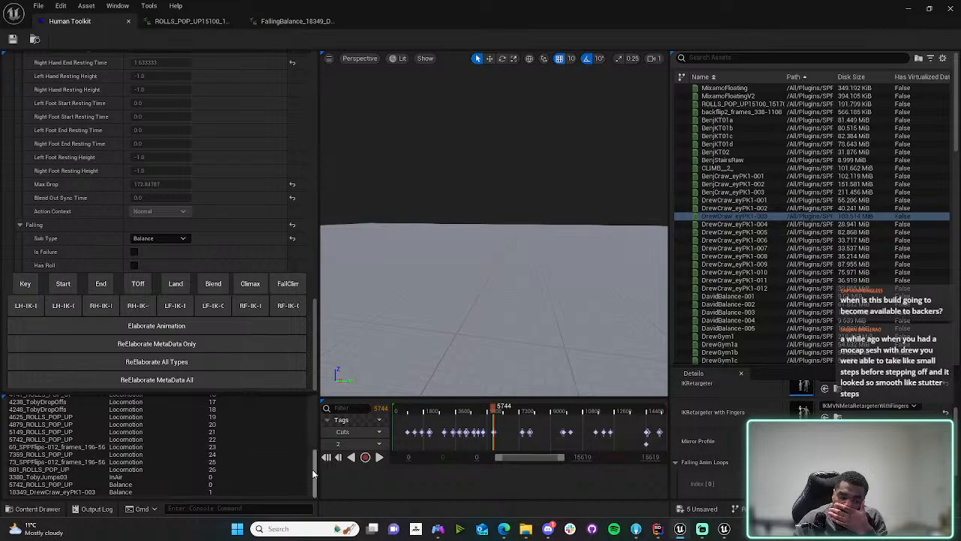
- Open the sequence of the 881_ROLLS_POP_UP Locomotion cut and scrub it through to frame 14 to examine the falling motion
left_click(155, 469)
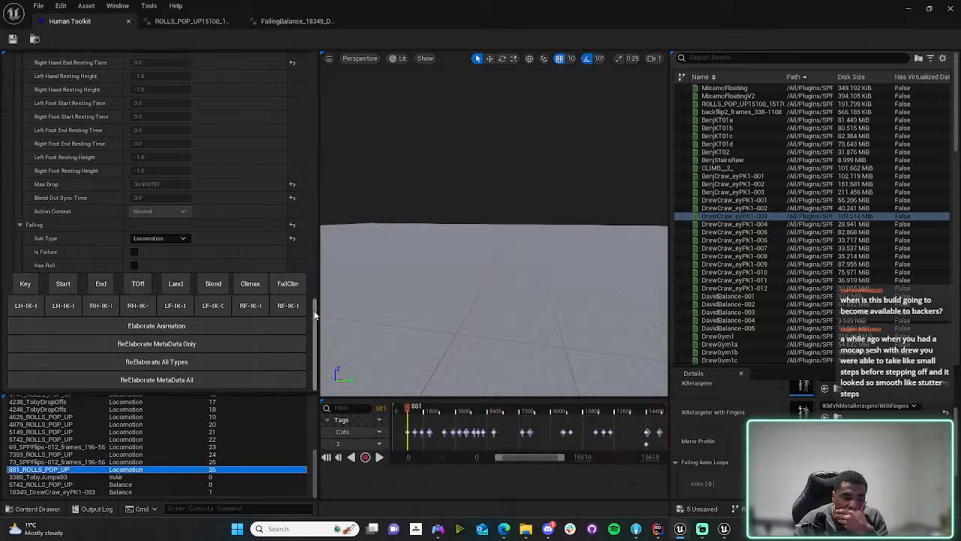
left_click_drag(314, 316, 260, 63)
double_click(145, 139)
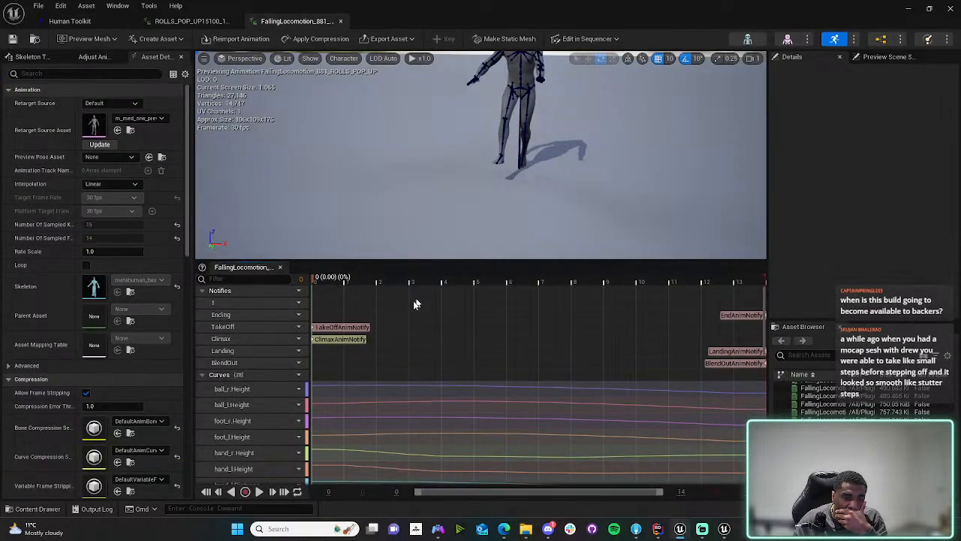
left_click_drag(315, 281, 830, 307)
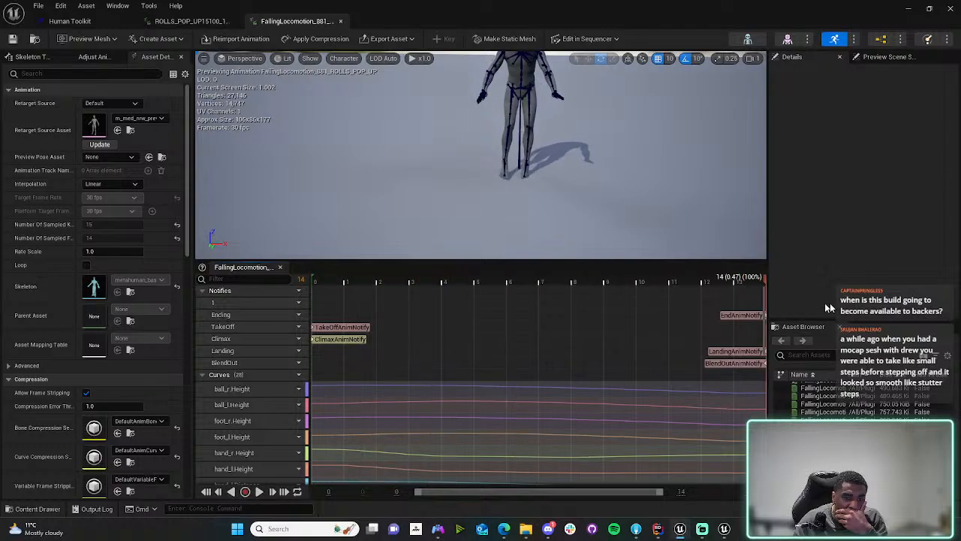
- Playtest ClimbupTesting by climbing onto the raised platform and running off its edges to check the falling motion, ending the play session
left_click(908, 8)
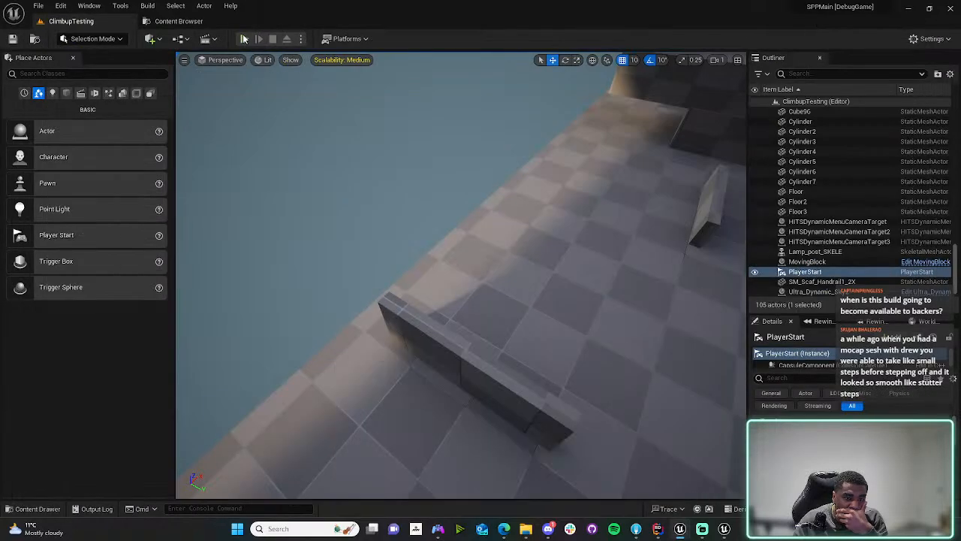
key("alt+p")
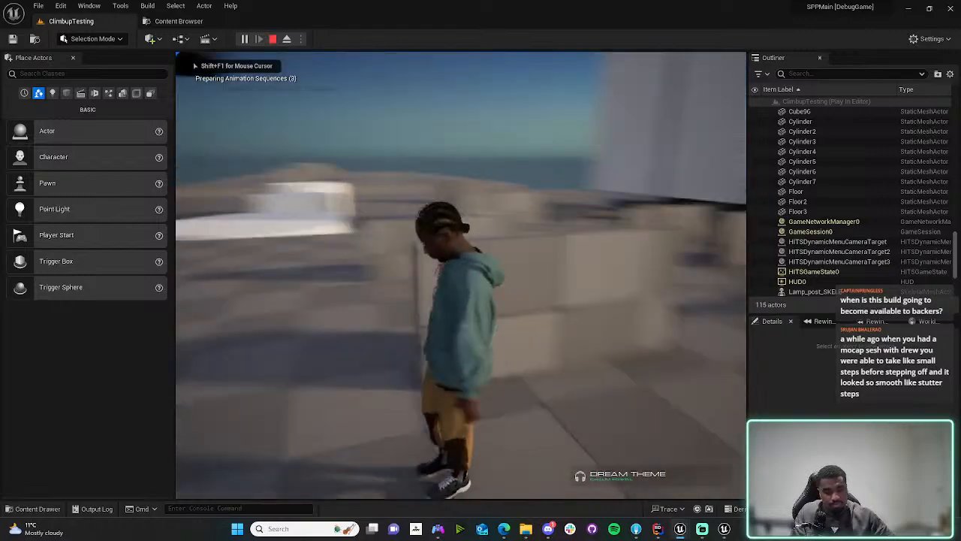
key("w")
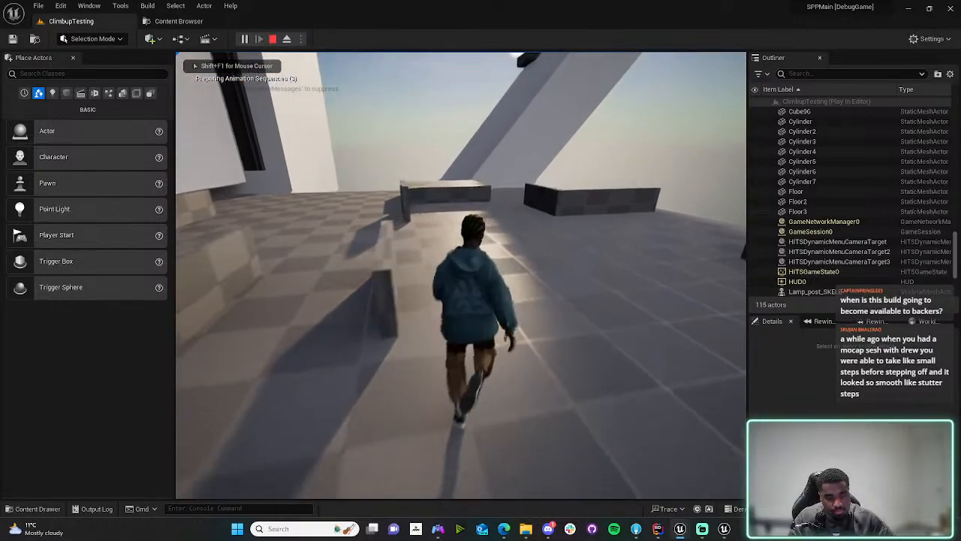
key("space")
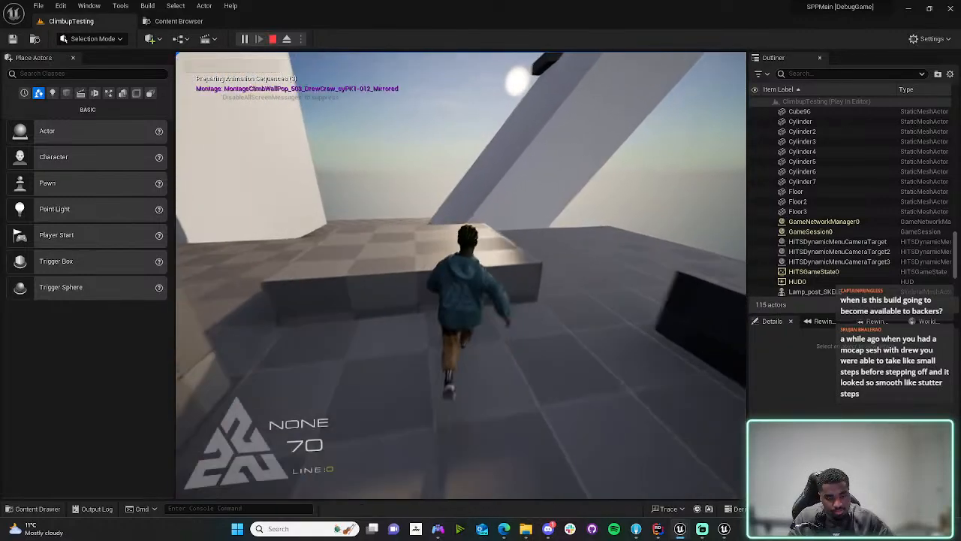
key("w")
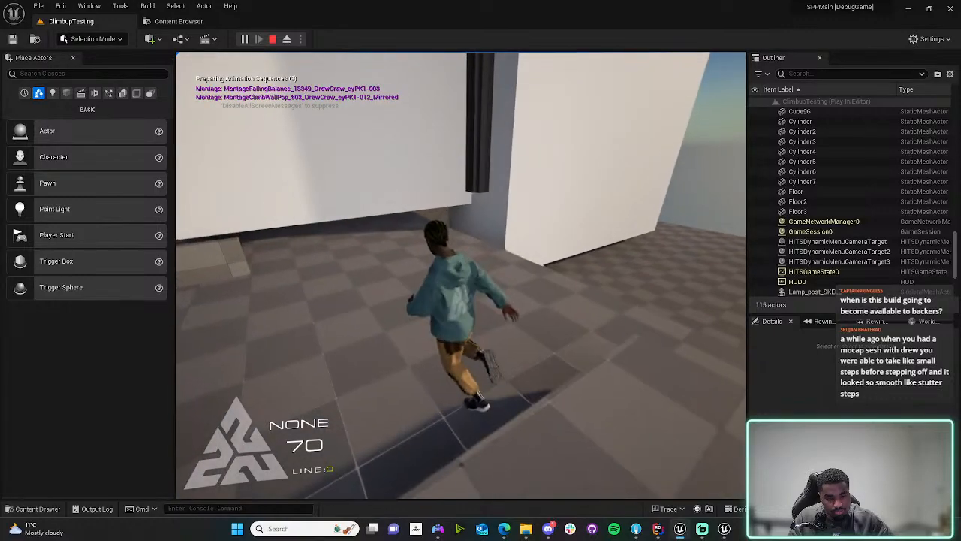
key("w")
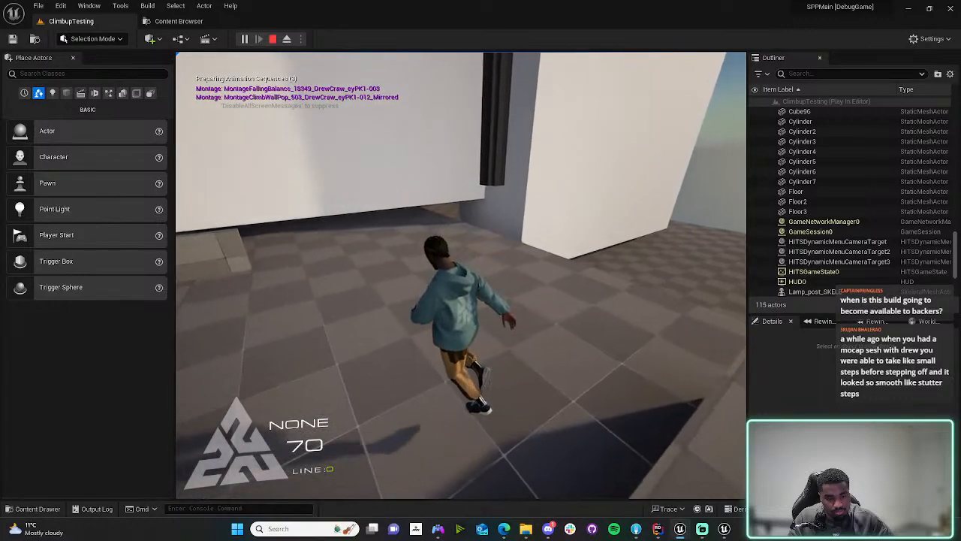
key("w")
key("space")
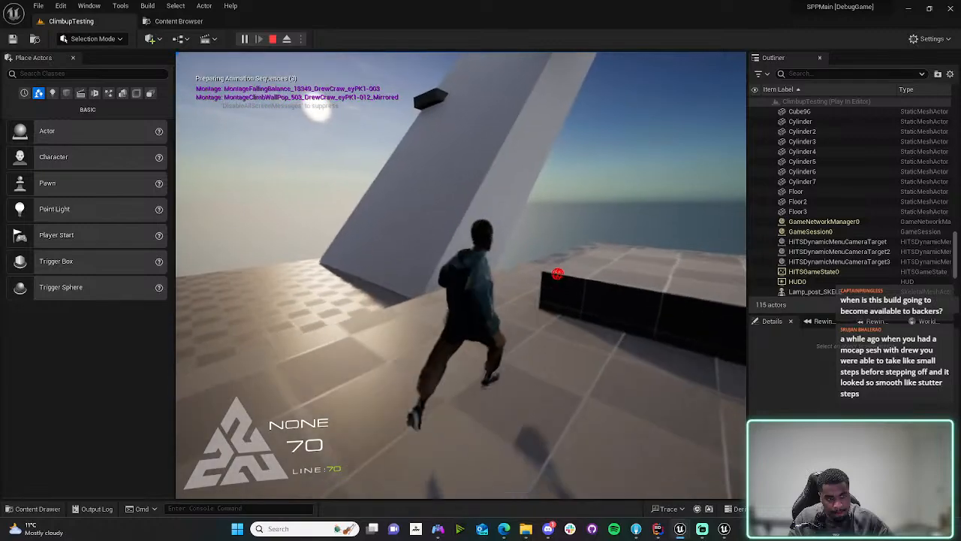
key("w")
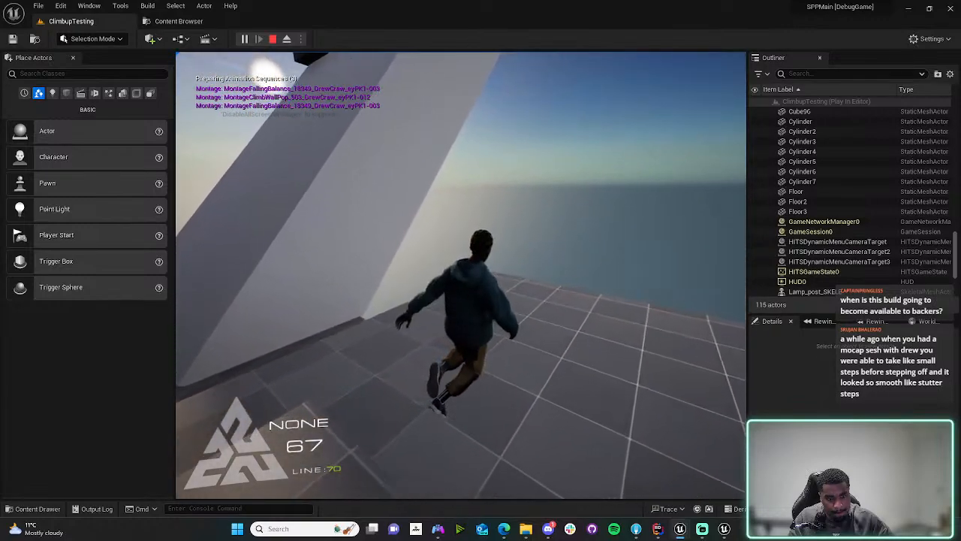
key("Escape")
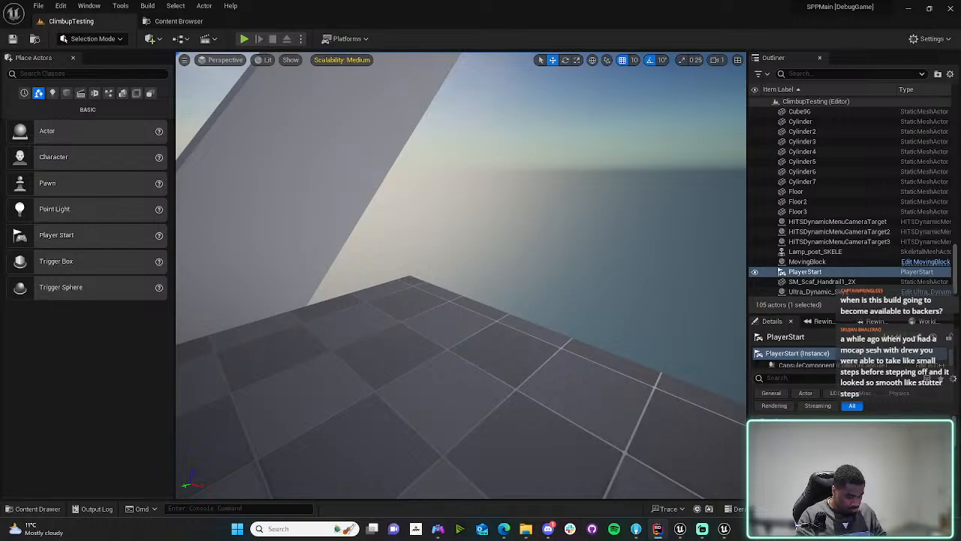
- Recompile the C++ changes with Live Coding and start a new playtest of ClimbupTesting
key("ctrl+alt+F11")
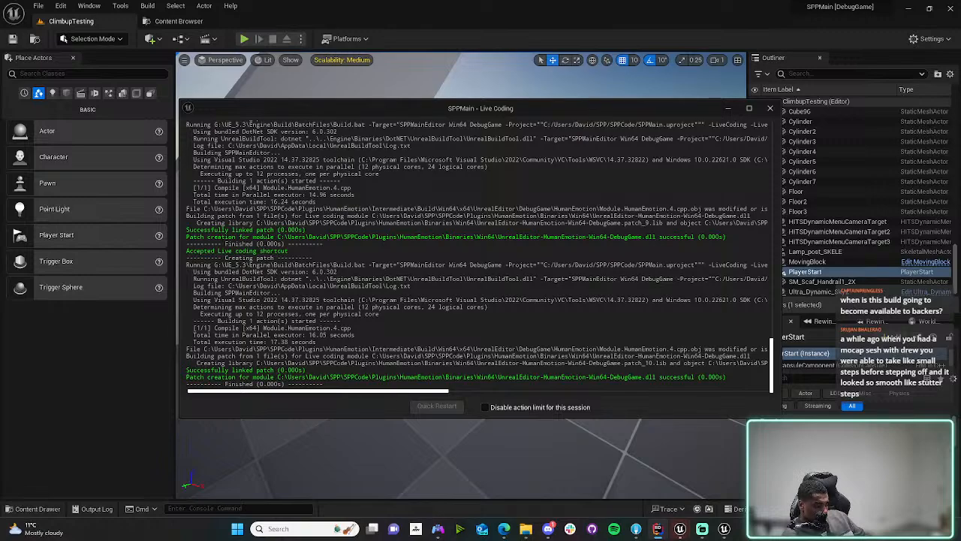
key("ctrl+alt+F11")
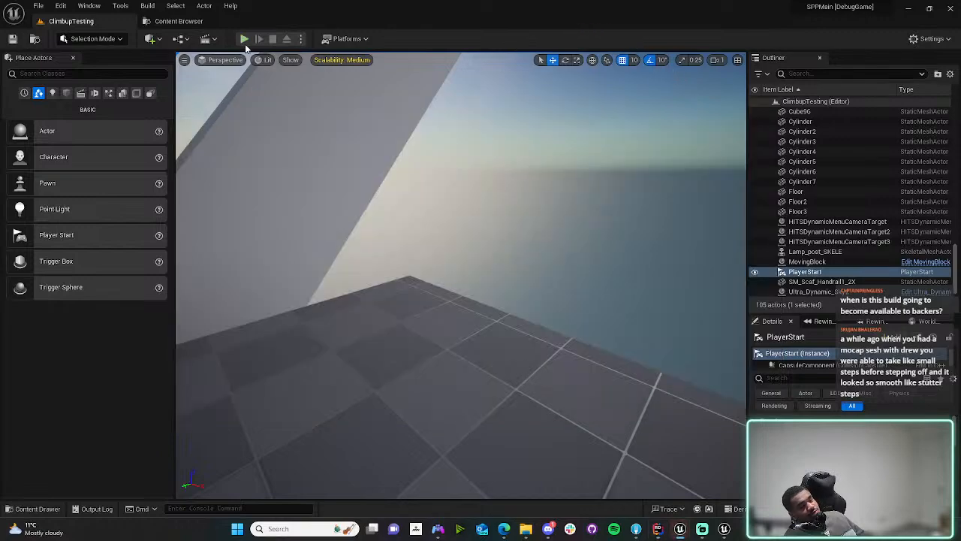
left_click(244, 39)
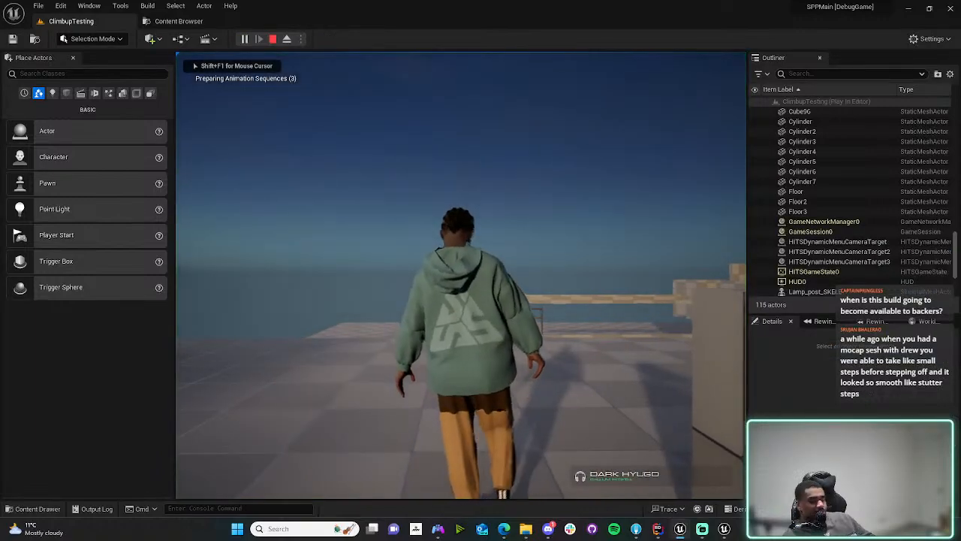
- Run the character past the low walls, climb onto the raised platform and step off it to test the recompiled falling behaviour
key("w")
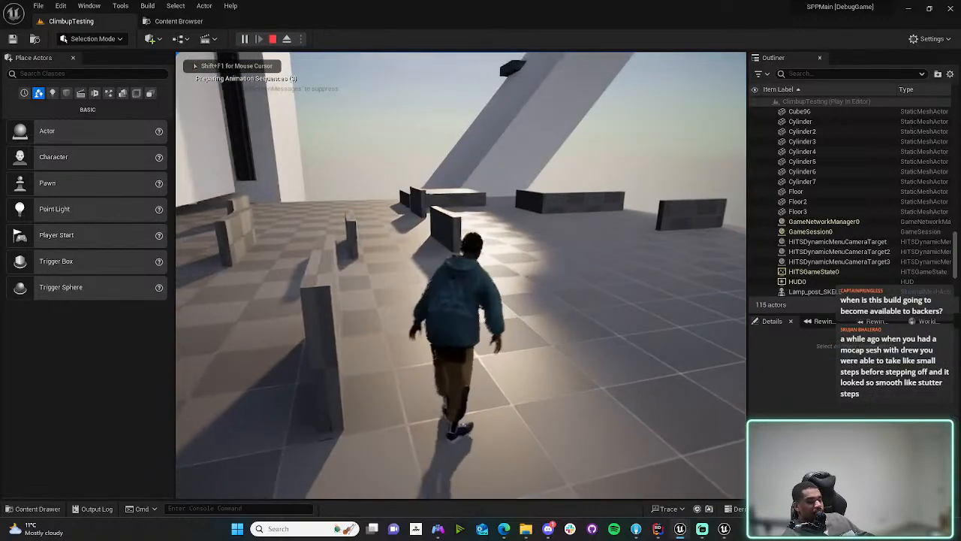
key("w")
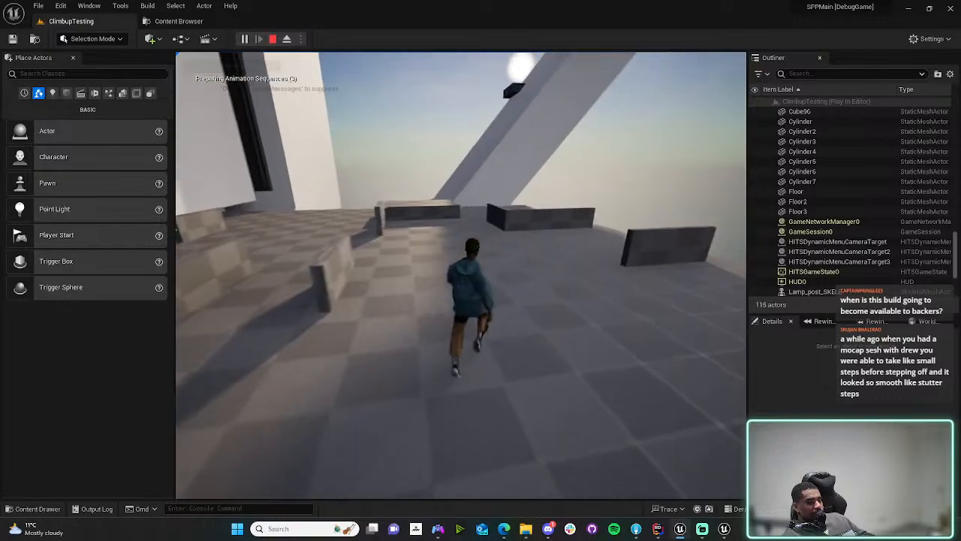
key("w")
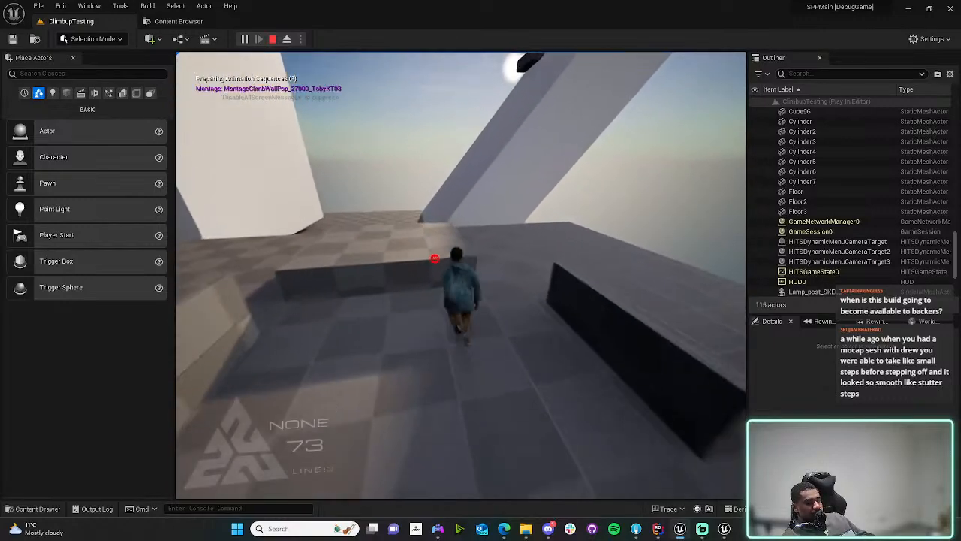
key("w")
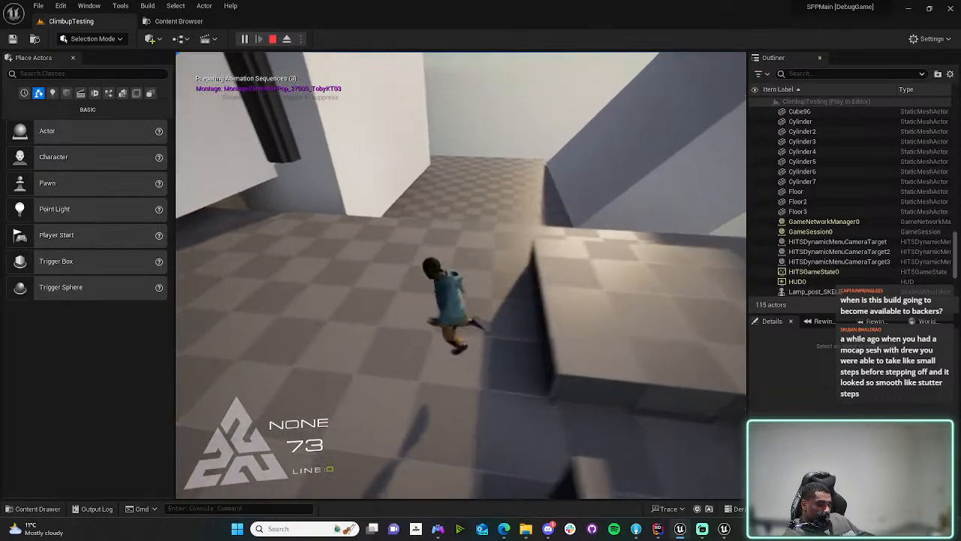
key("w")
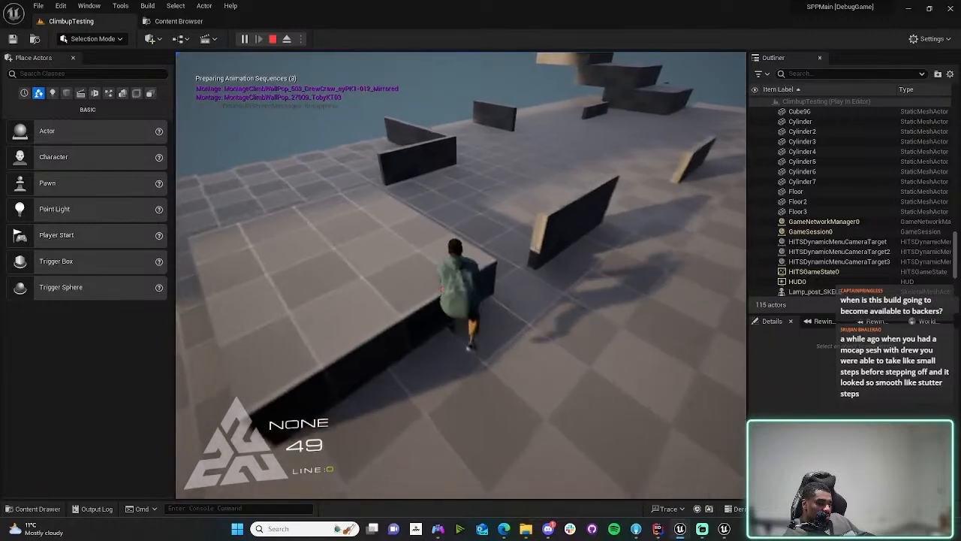
key("w")
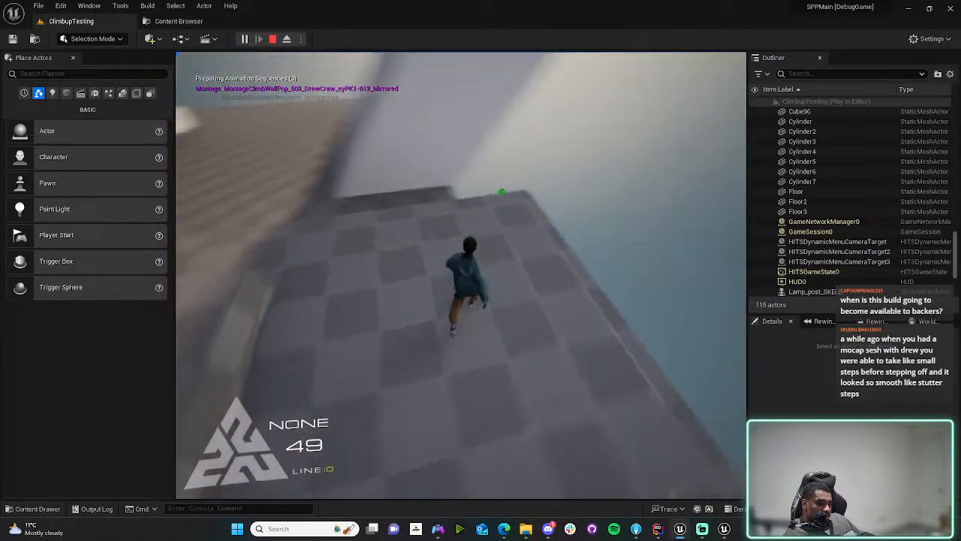
key("w")
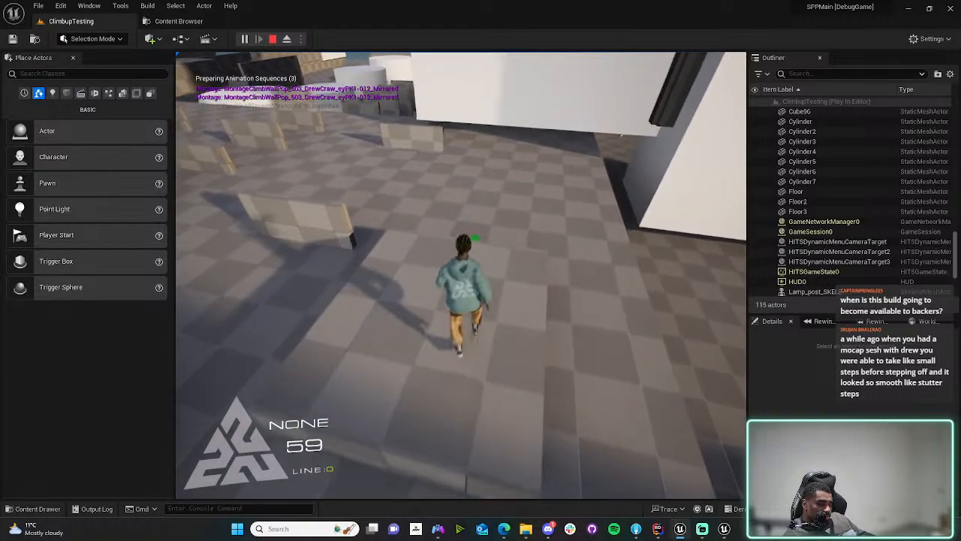
key("w")
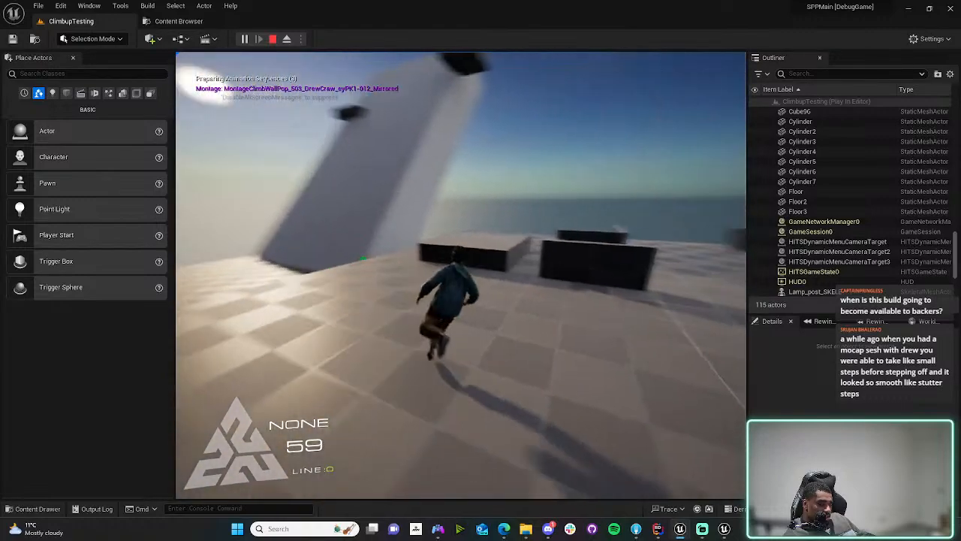
- Repeat the climb-ups onto the platform from different sides and run off its edges to compare the step-down transitions
key("w")
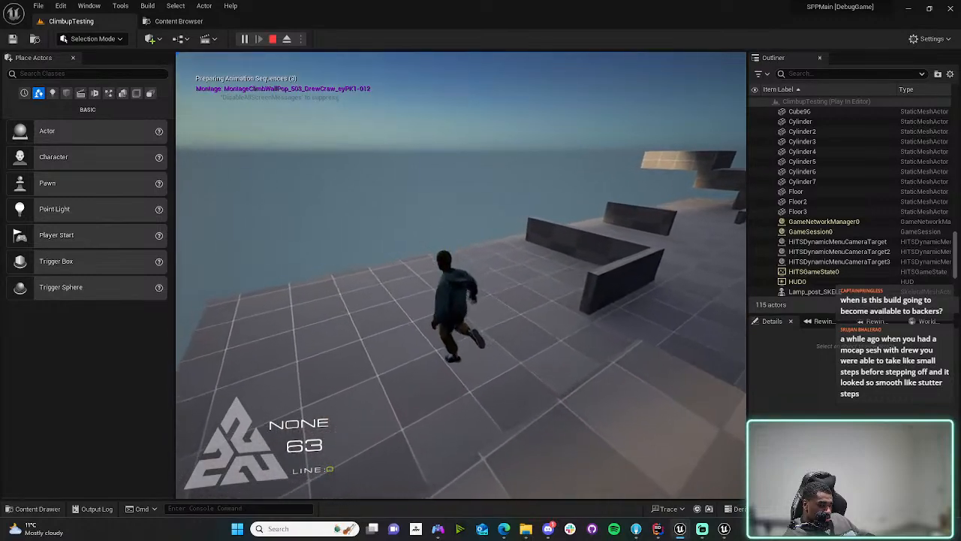
key("w")
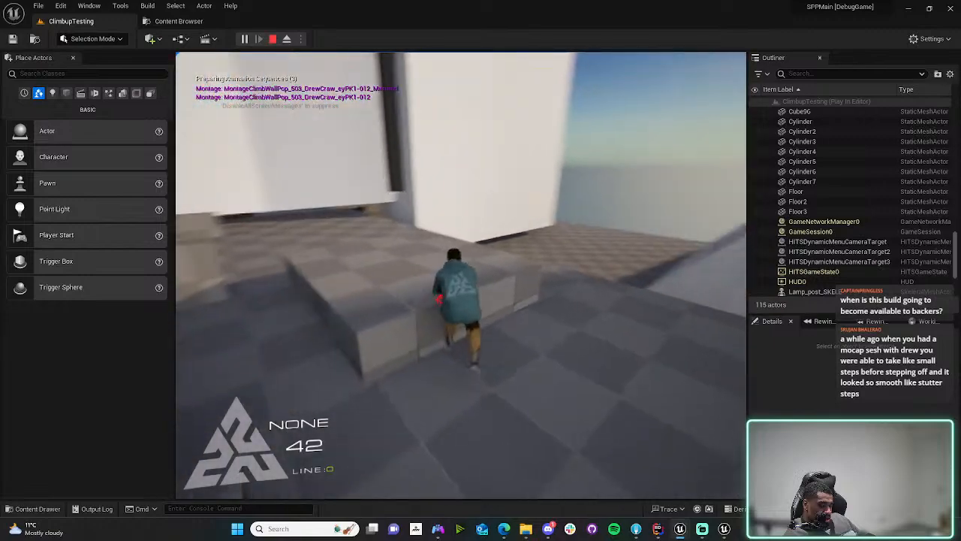
key("w")
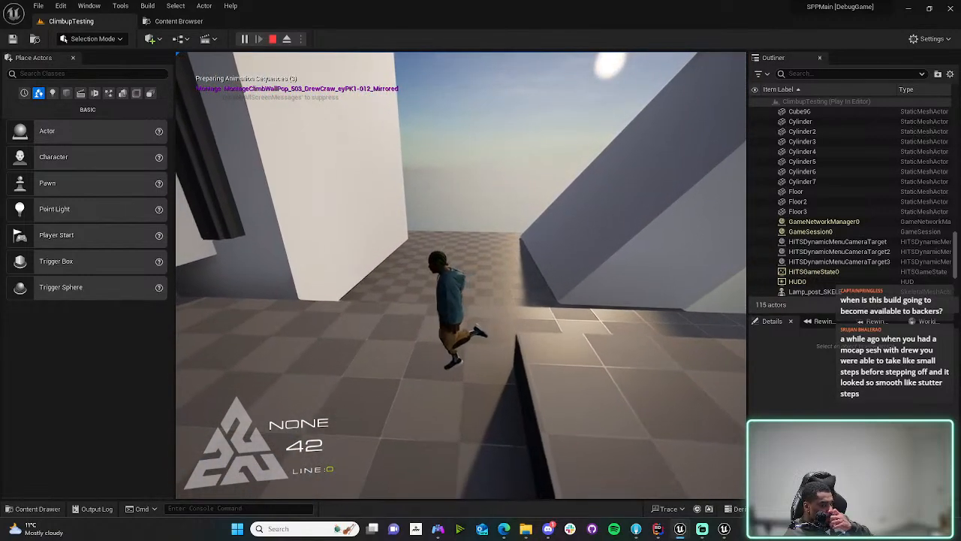
key("w")
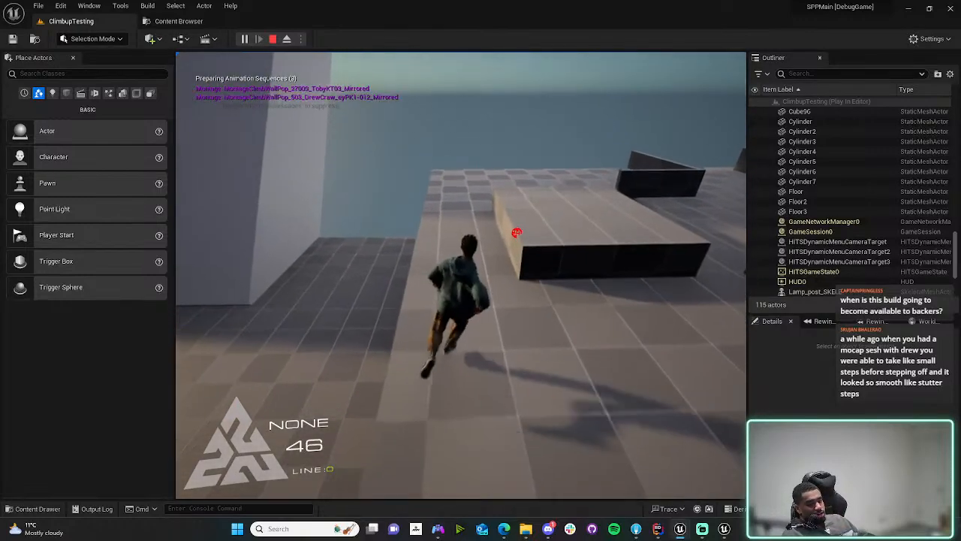
key("w")
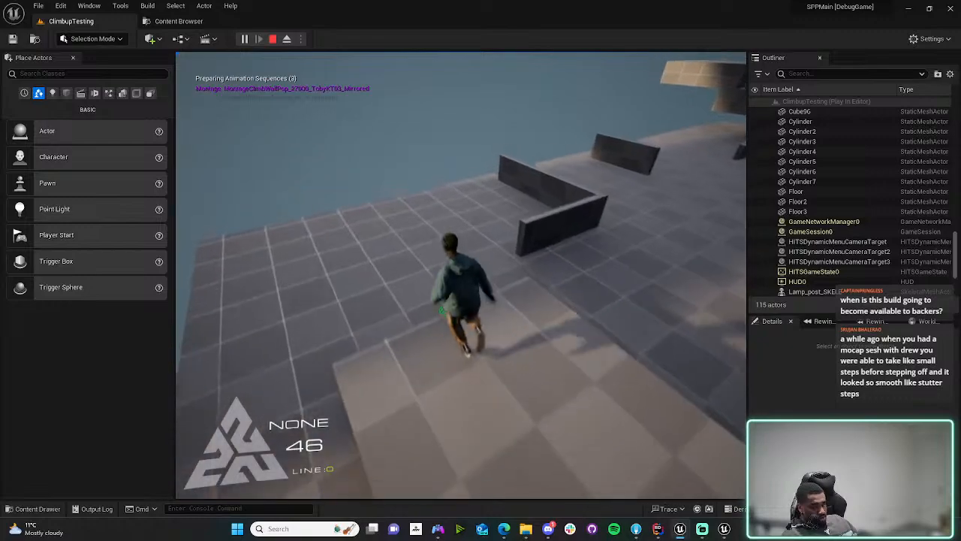
key("w")
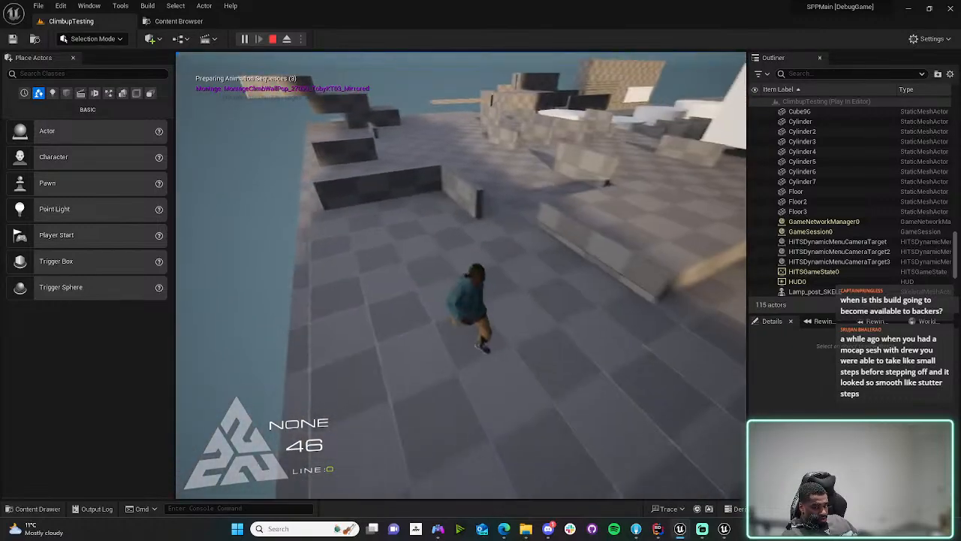
key("w")
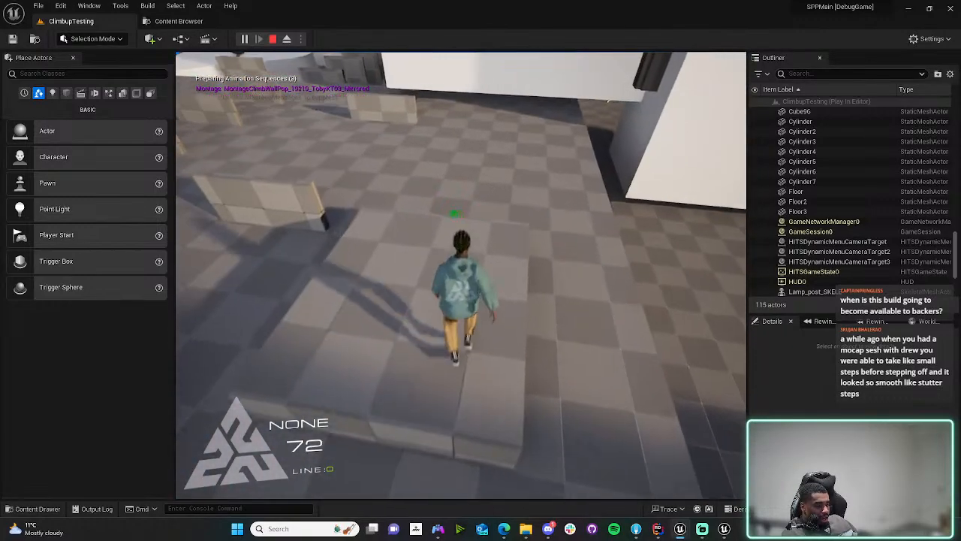
key("w")
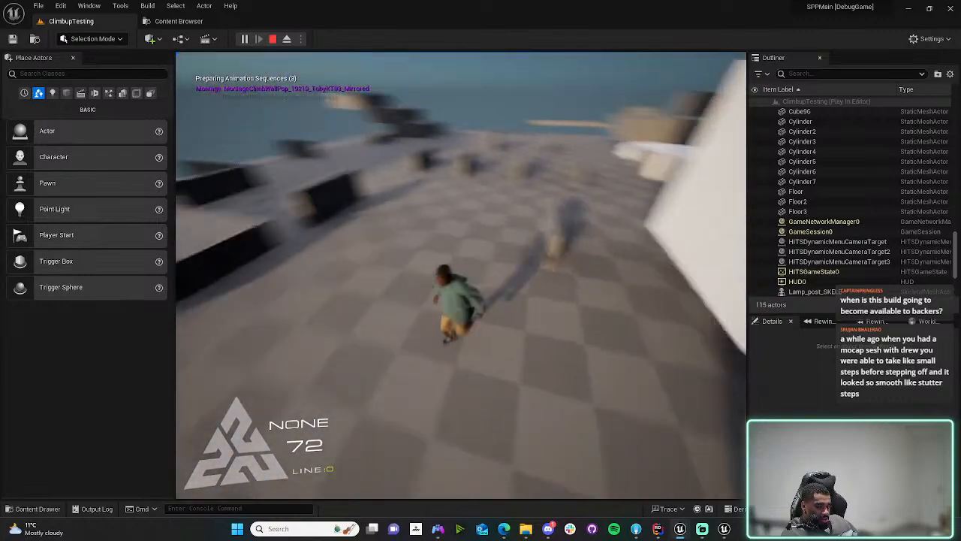
key("w")
key("w")
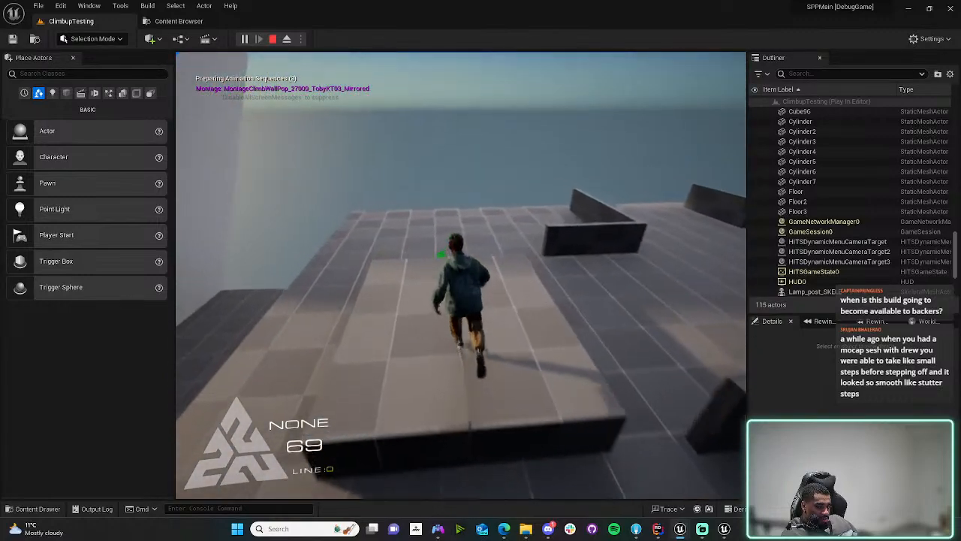
key("w")
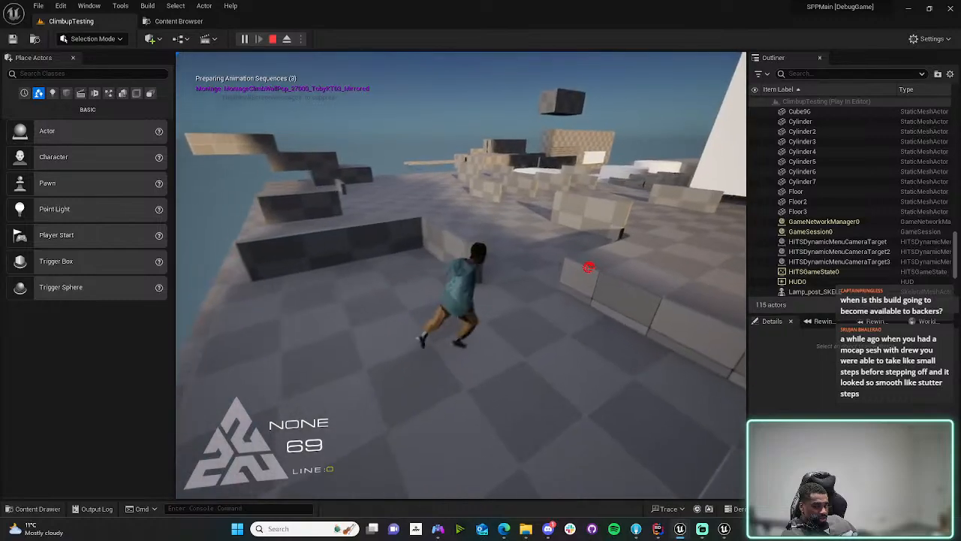
key("w")
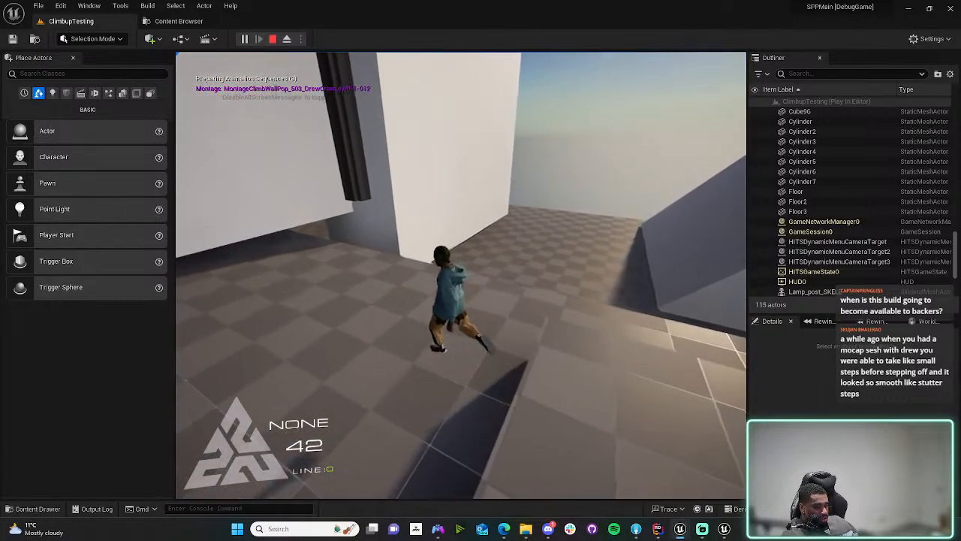
- Run and jump the character across the low walls and the raised platform to compare the step-off transitions
key("w")
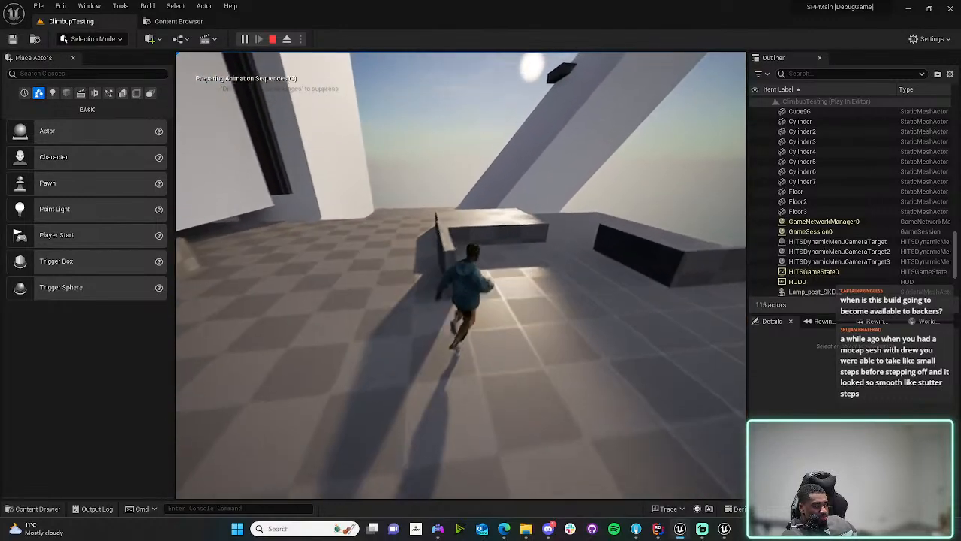
key("w")
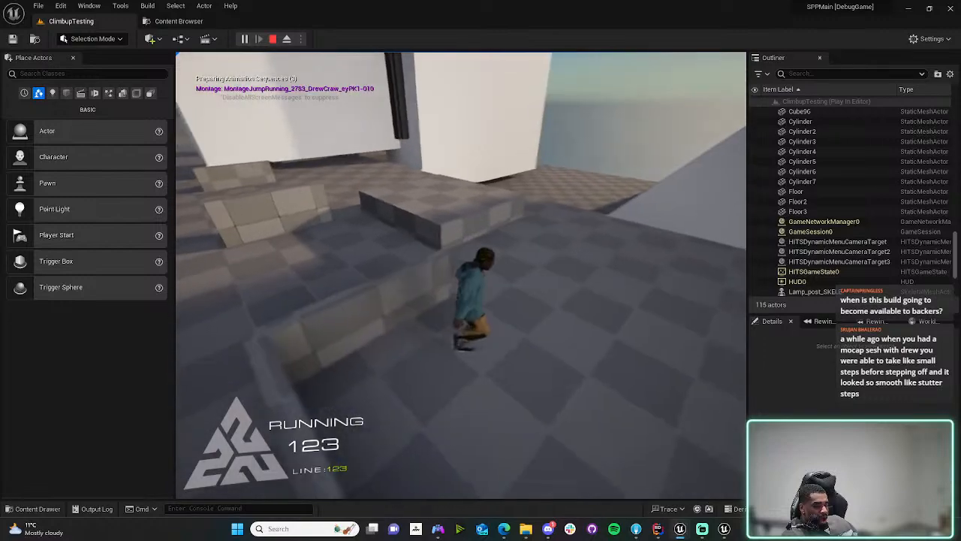
key("w")
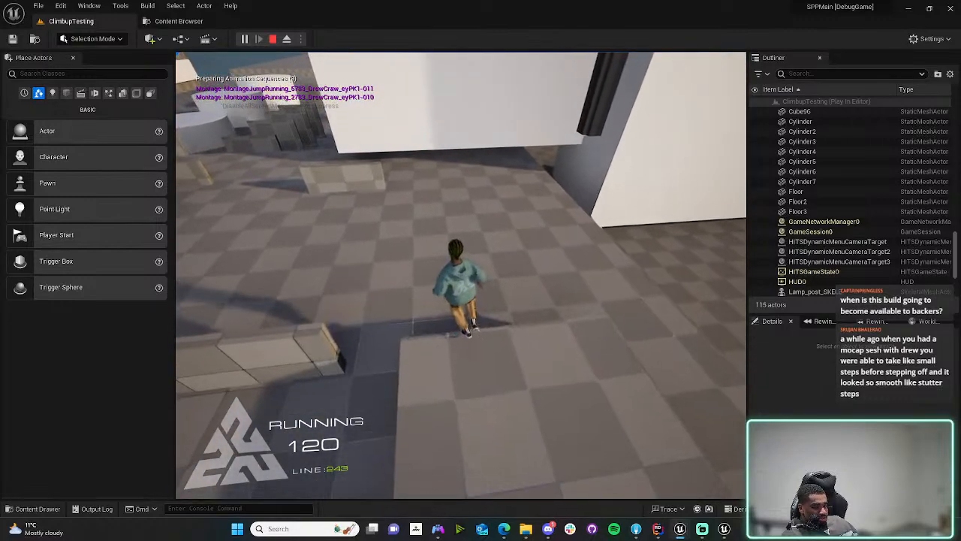
key("w")
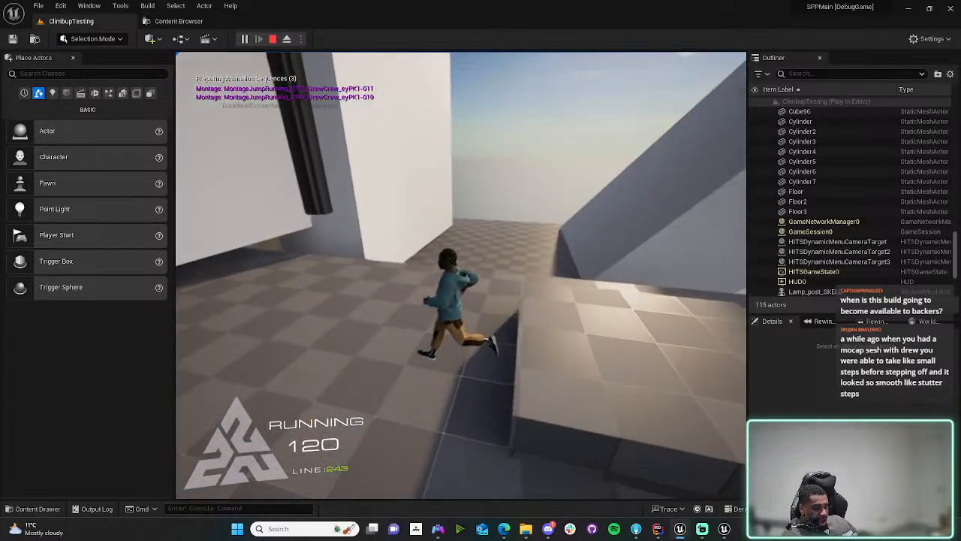
key("w")
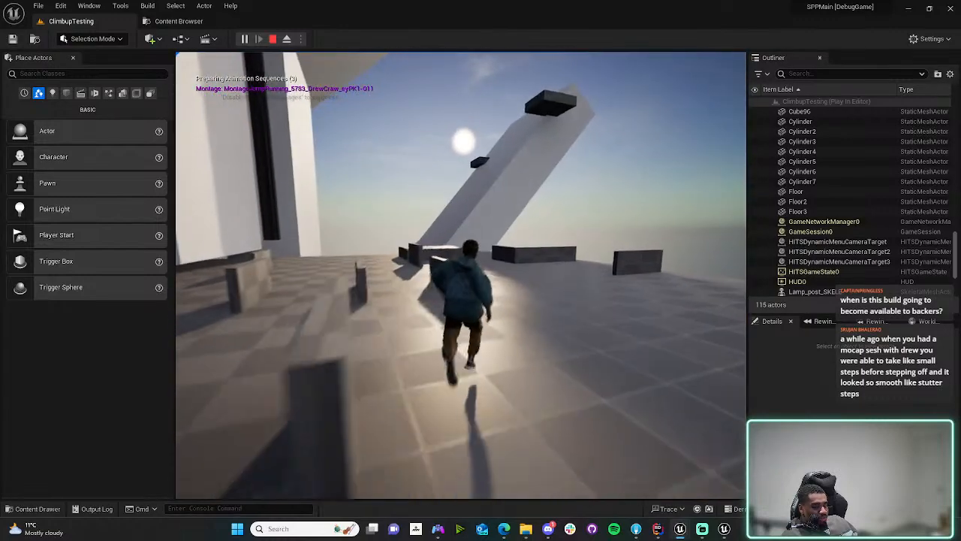
key("w")
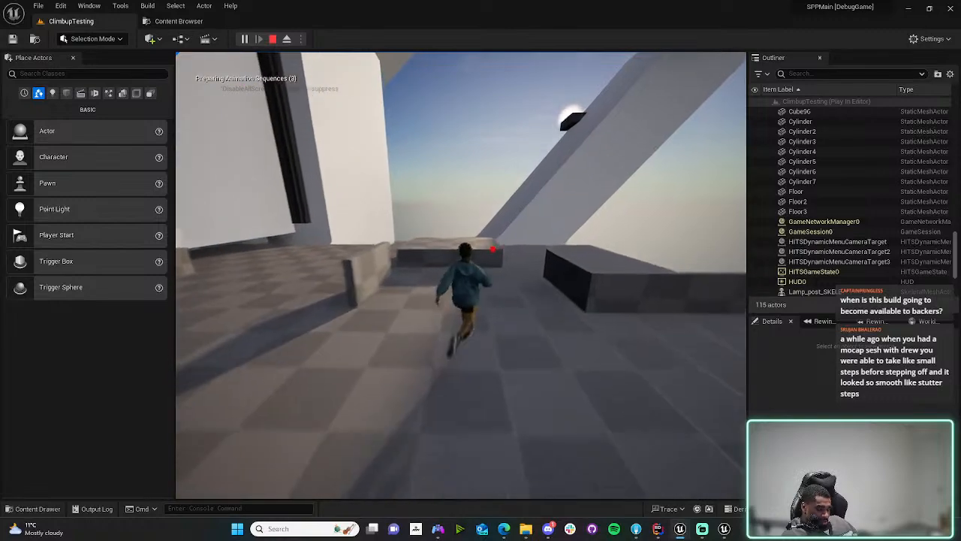
- Climb onto the low block, run off its side edge to check the drop, and end the play session
key("w")
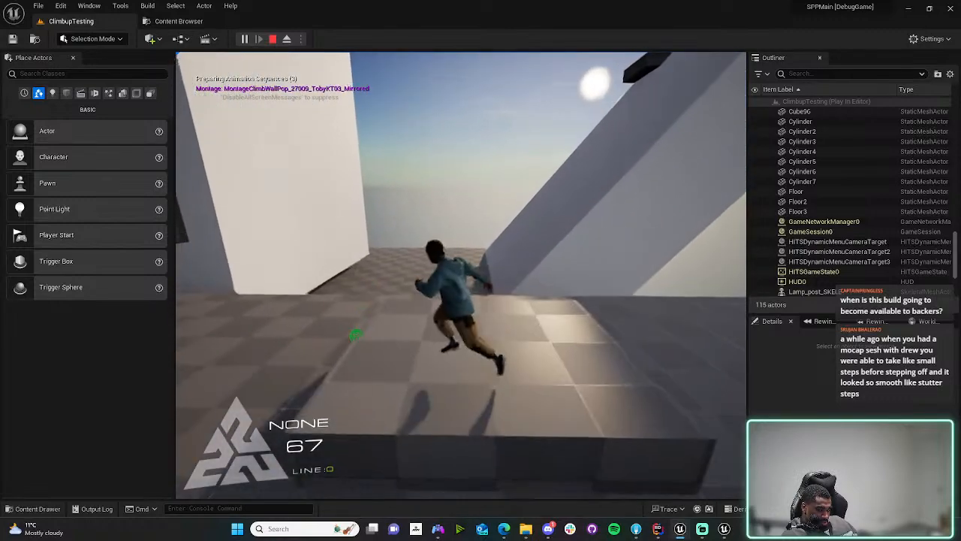
key("w")
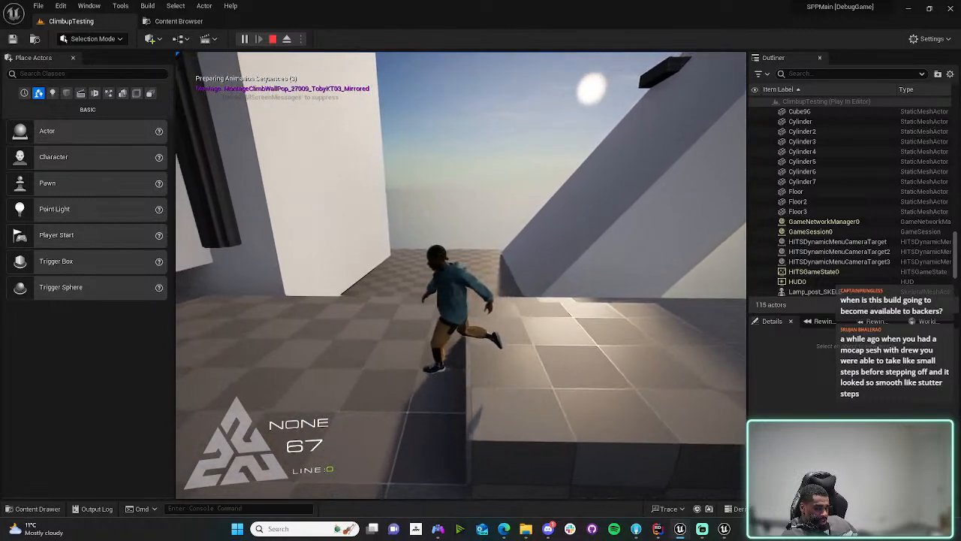
key("w")
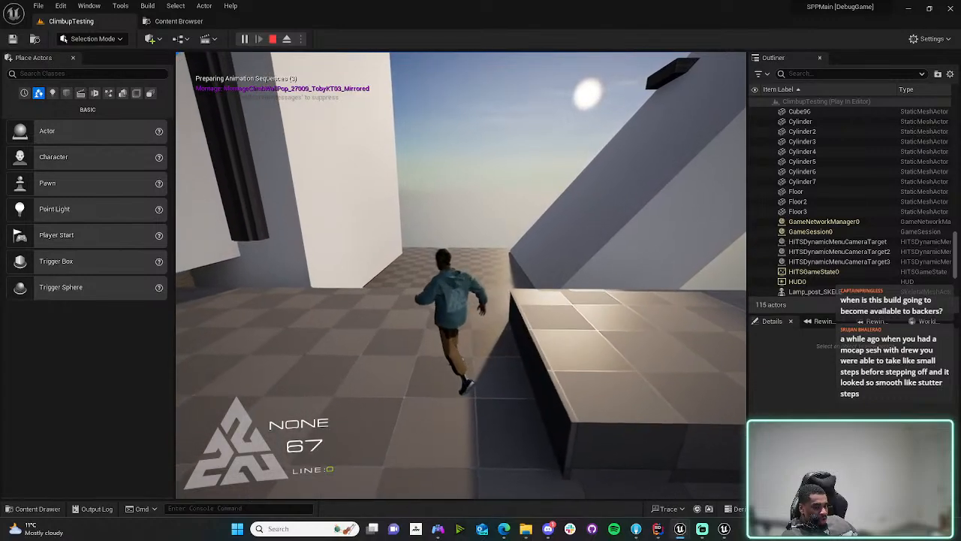
key("w")
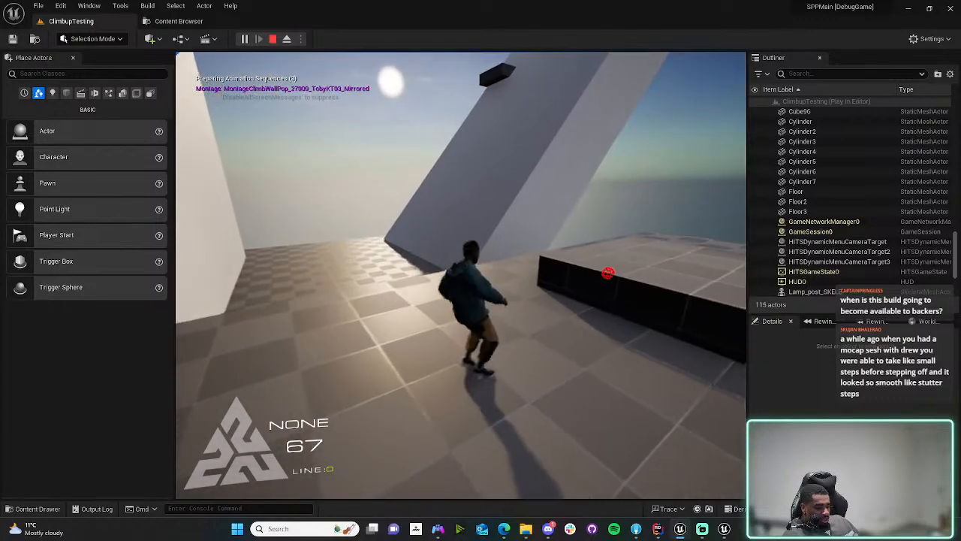
key("Escape")
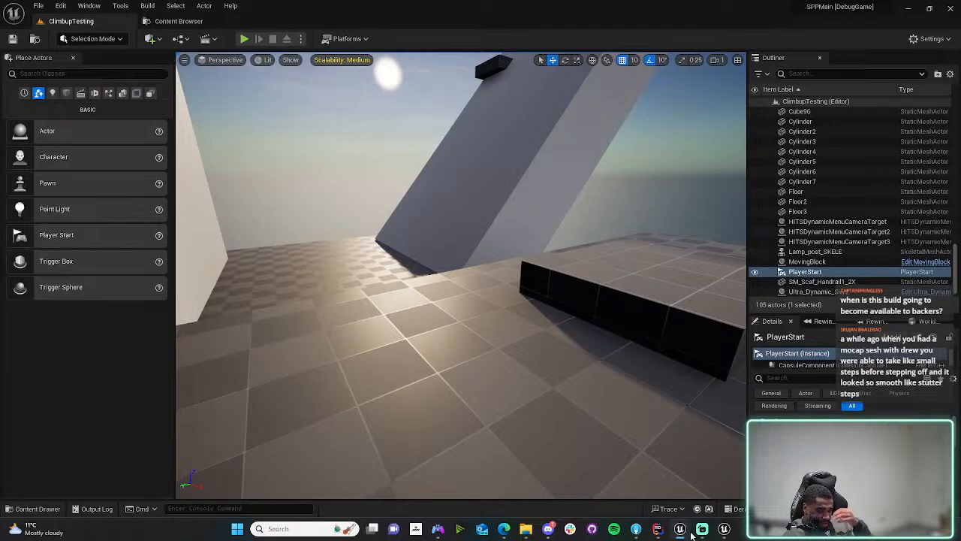
- Open the StairsControlRig asset from the Old subfolder of SPPCharacter's ControlRigs folder
right_click_drag(311, 246, 334, 248)
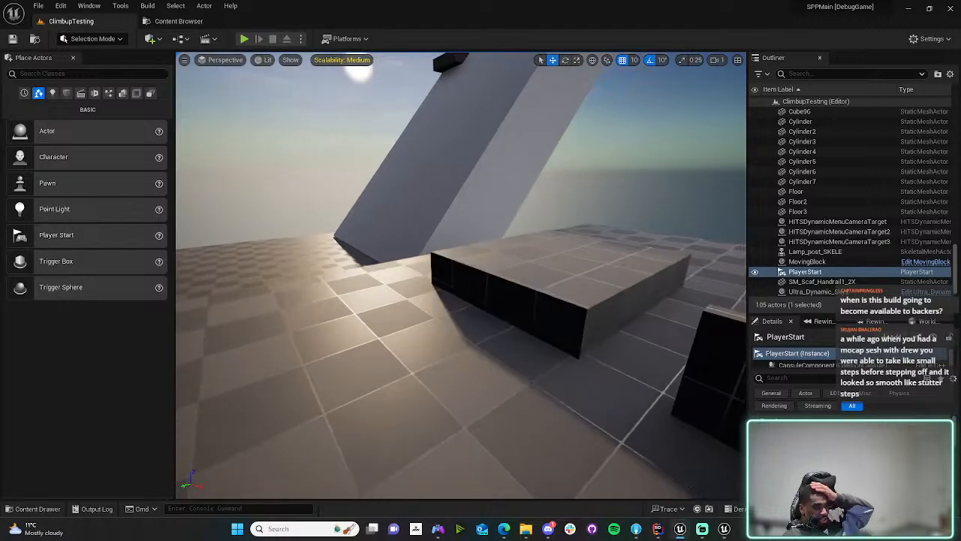
left_click(33, 509)
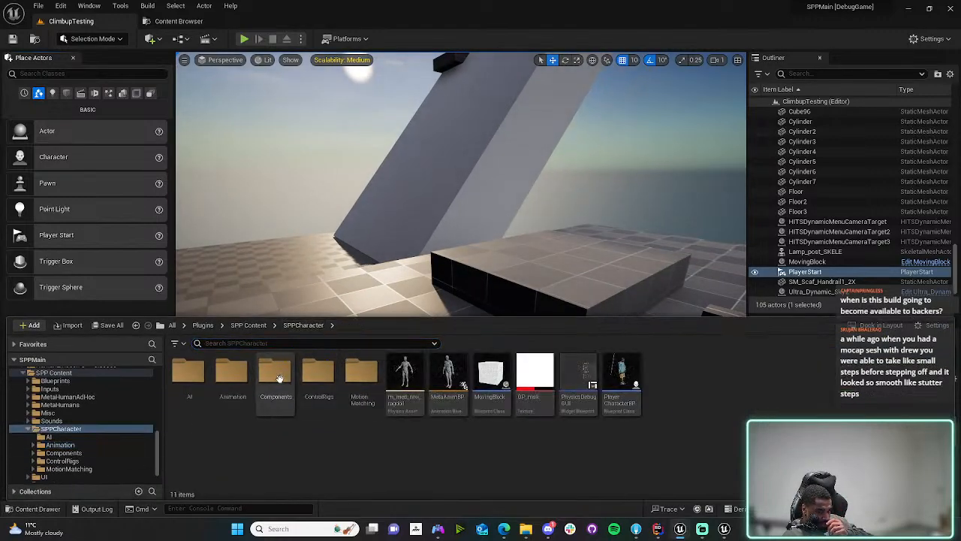
double_click(319, 374)
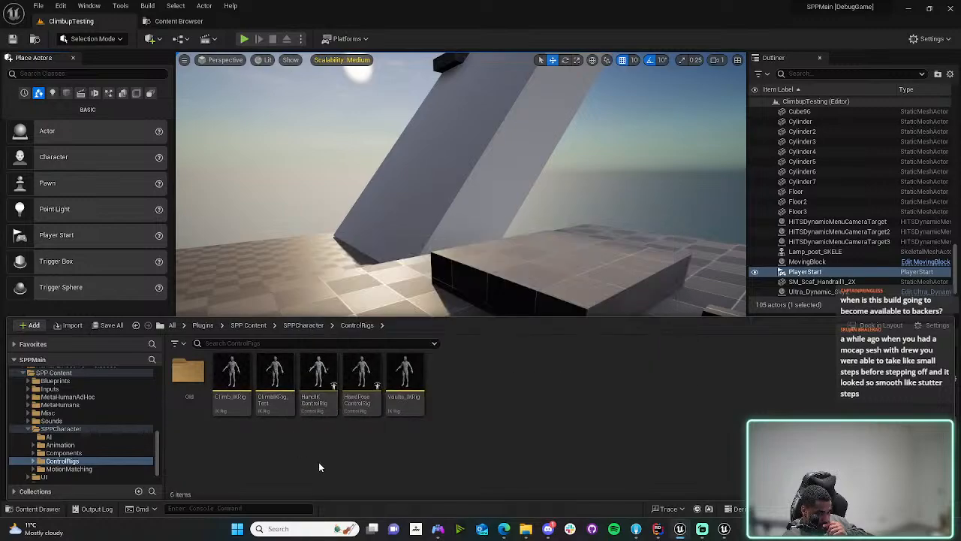
double_click(197, 384)
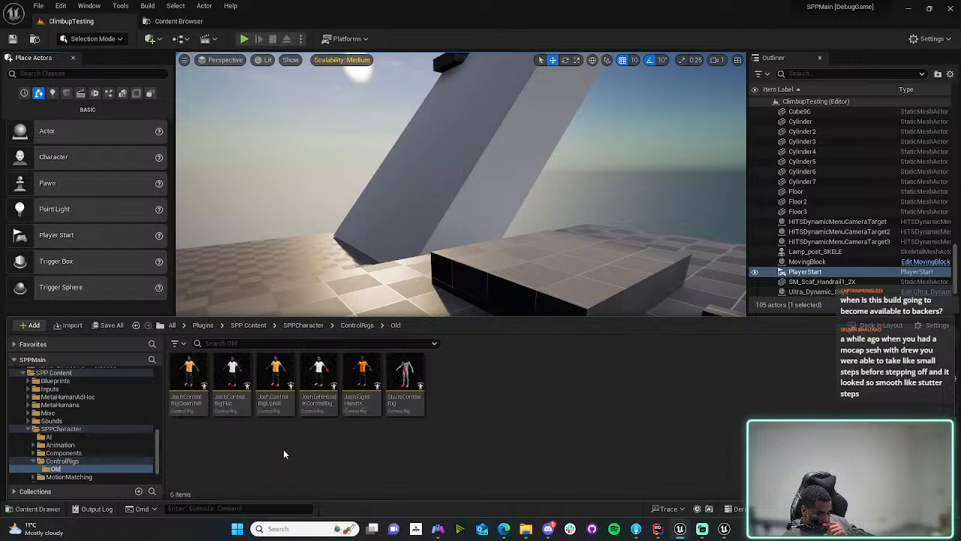
double_click(413, 409)
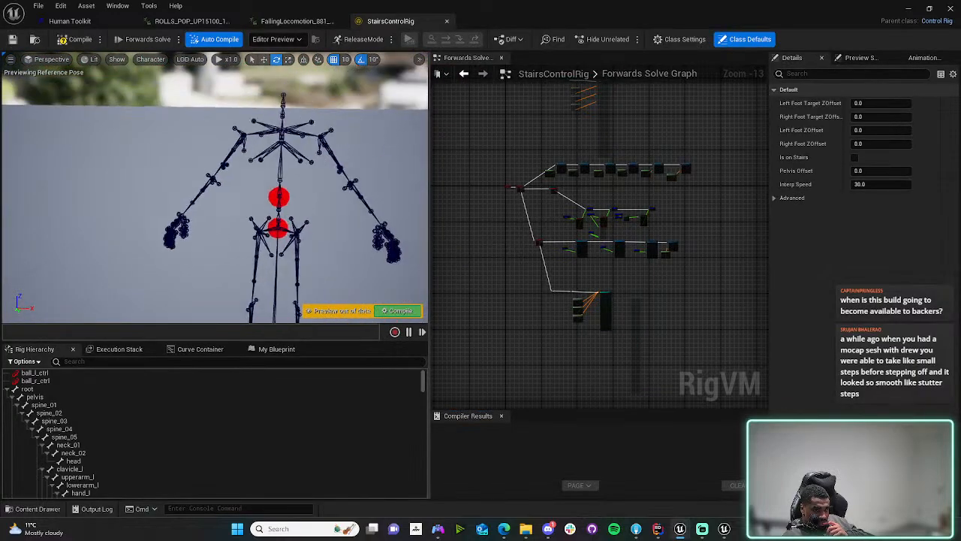
- Inspect the rig's foot controls and the start of the Forwards Solve graph, widen the graph area, and show the rig's functions and variables
mouse_move(290, 263)
right_mouse_down()
mouse_move(282, 308)
mouse_move(290, 263)
right_mouse_up()
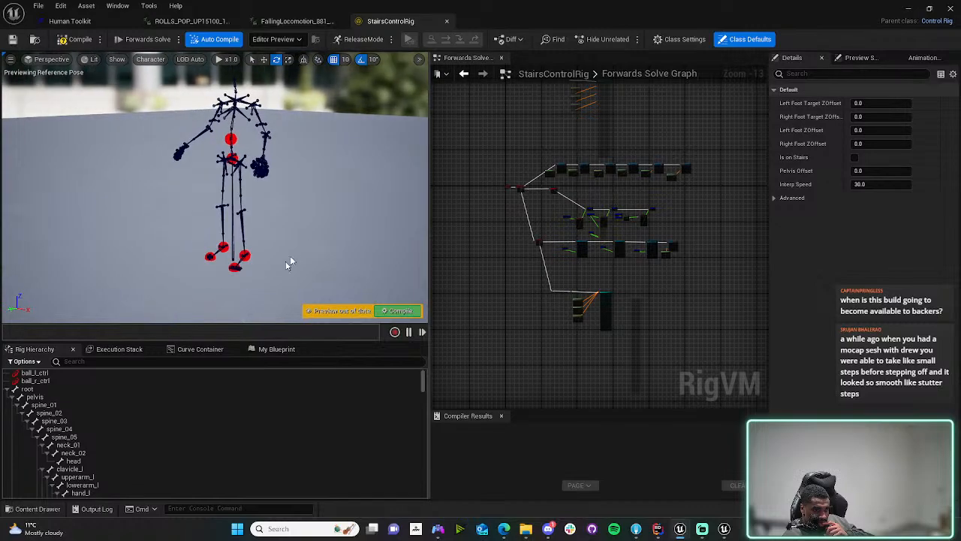
left_click(239, 263)
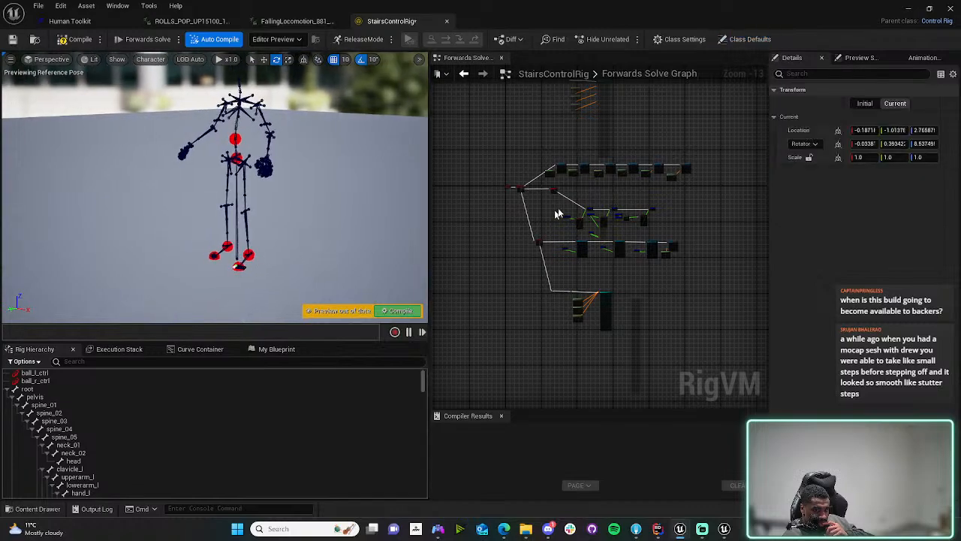
left_click_drag(557, 180, 518, 178)
scroll(520, 180, "up", 11)
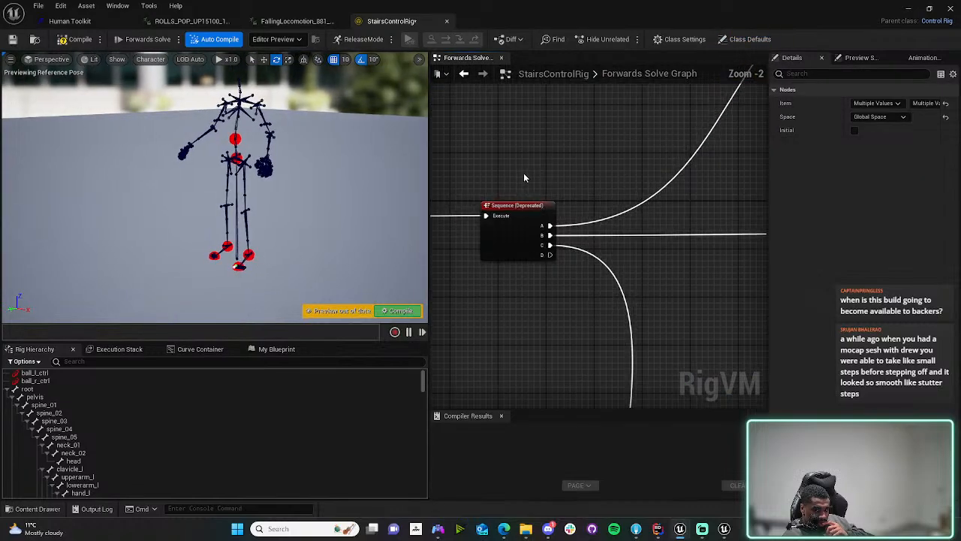
right_click_drag(523, 173, 596, 191)
scroll(596, 199, "down", 2)
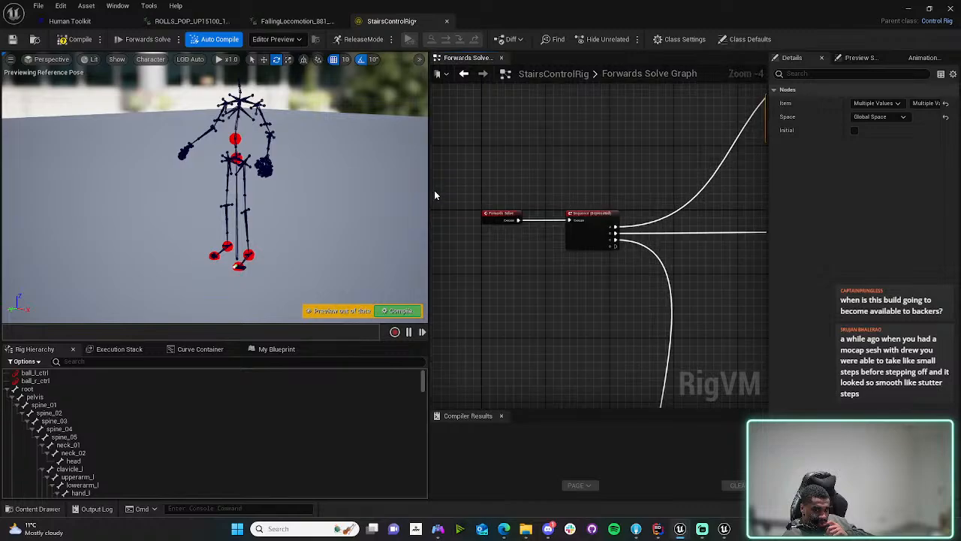
left_click_drag(431, 197, 304, 197)
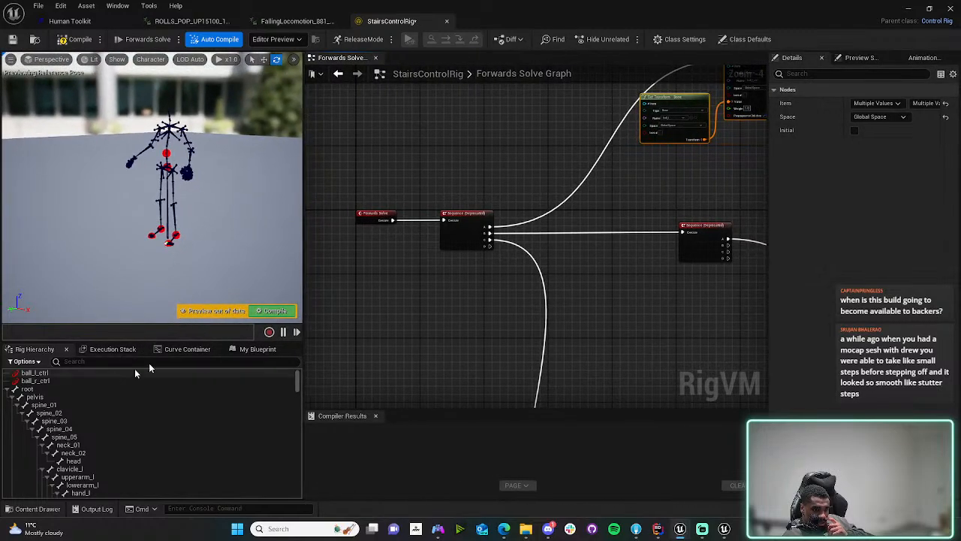
left_click(255, 349)
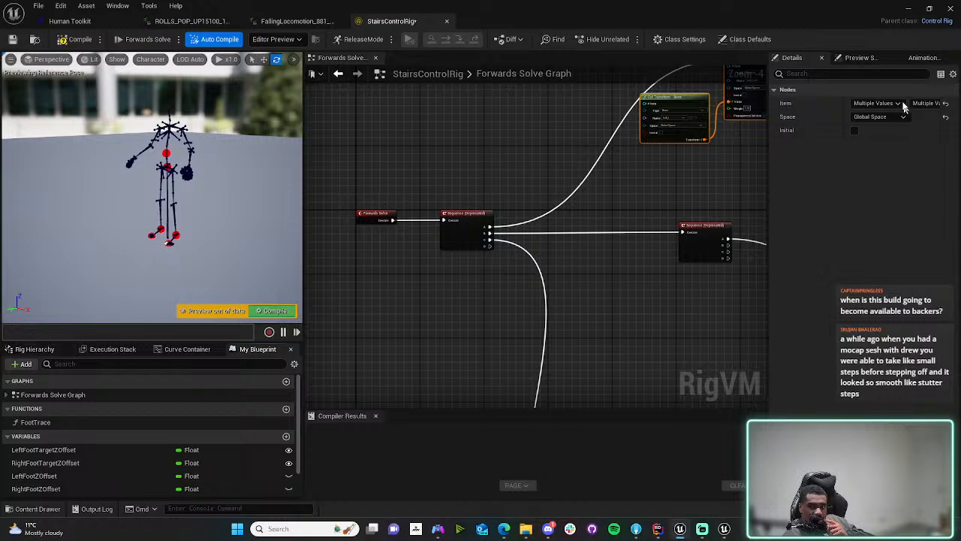
- Set the rig's preview mesh to f_med_nrw_body
left_click(860, 57)
left_click(906, 133)
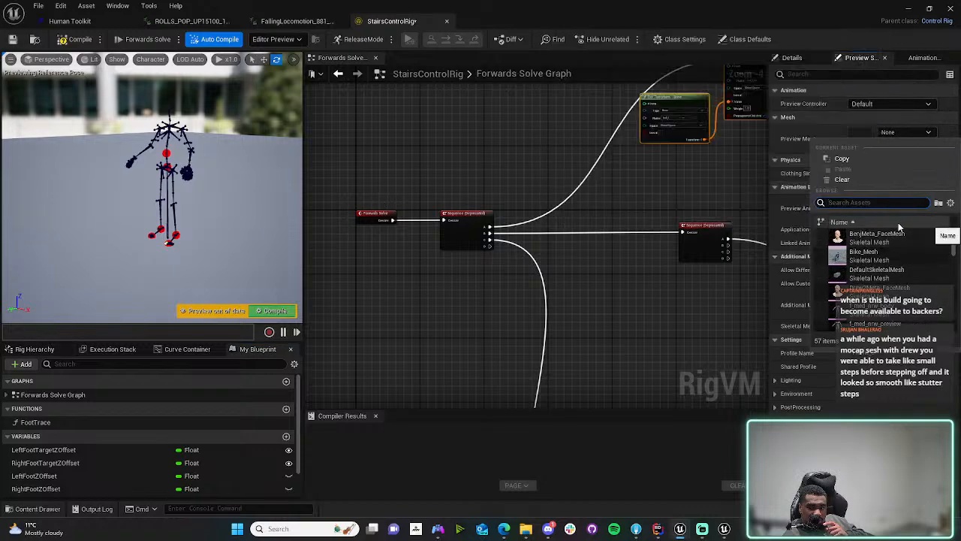
scroll(894, 248, "down", 3)
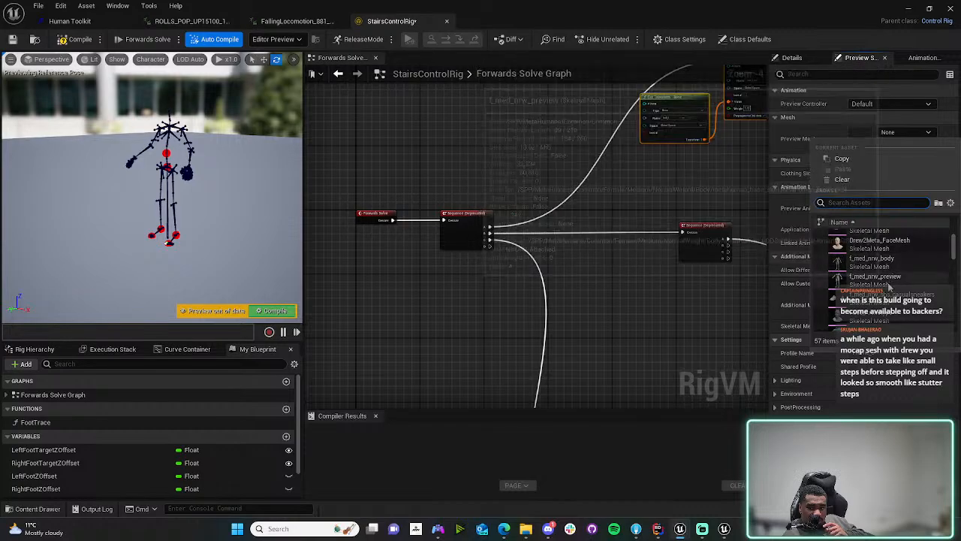
left_click(892, 265)
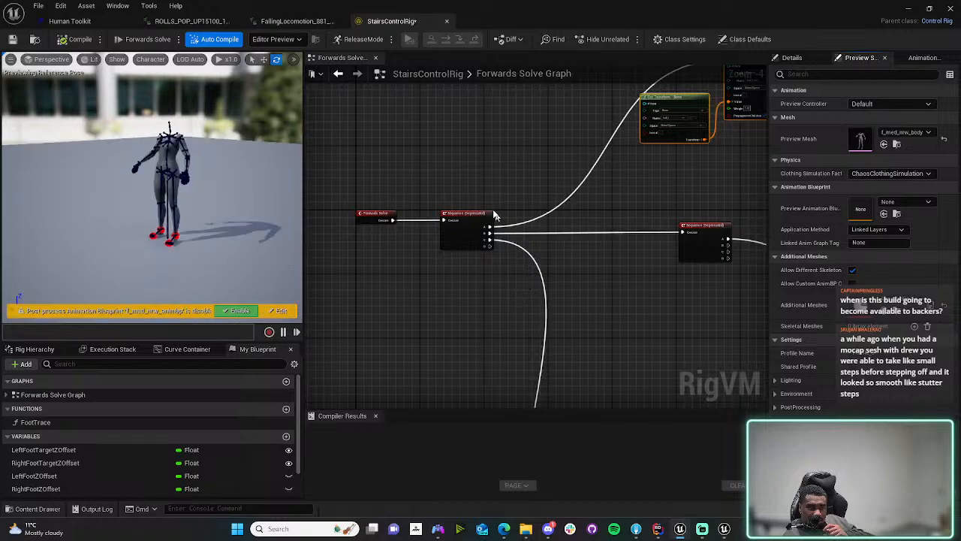
- Select a foot control on the previewed body and switch the transform gizmo to translation
scroll(181, 298, "up", 5)
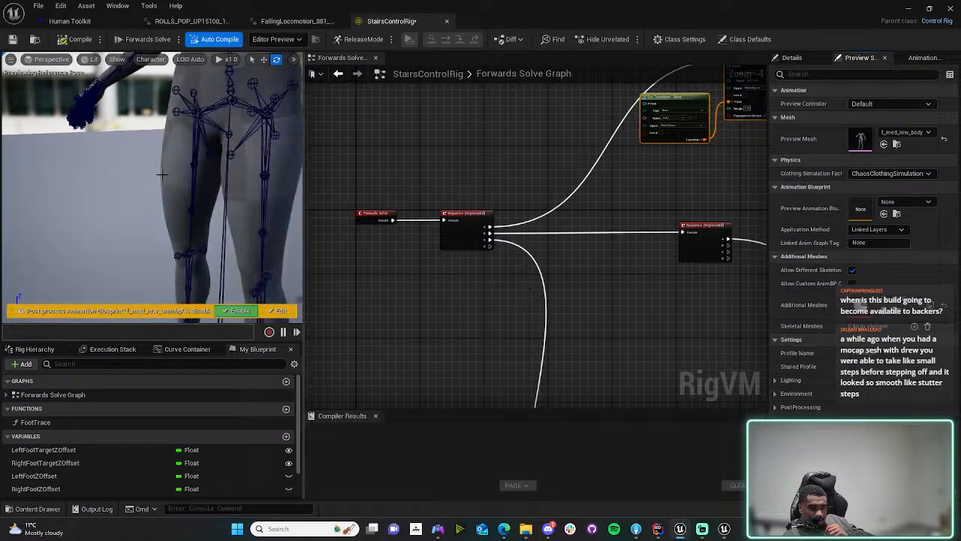
scroll(181, 298, "down", 3)
left_click(208, 290)
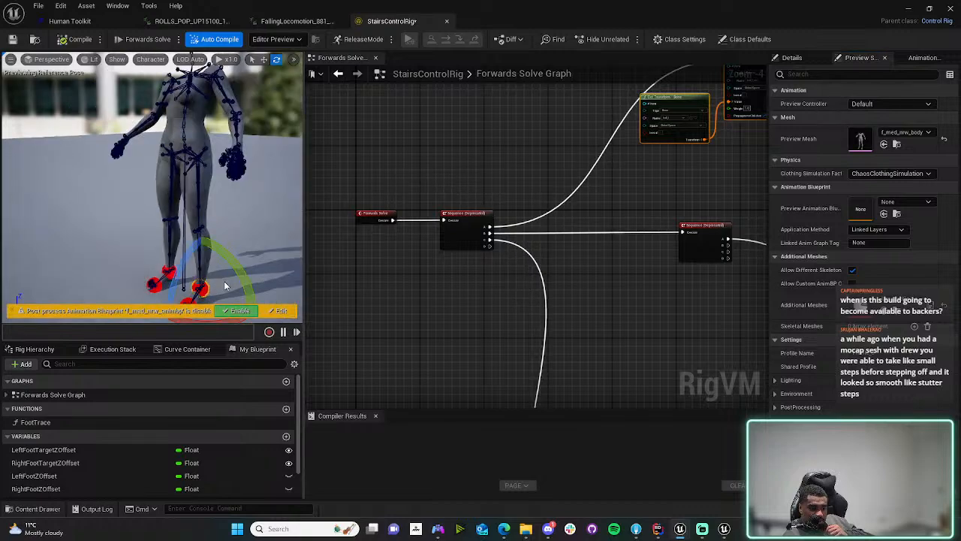
scroll(225, 286, "down", 4)
key("w")
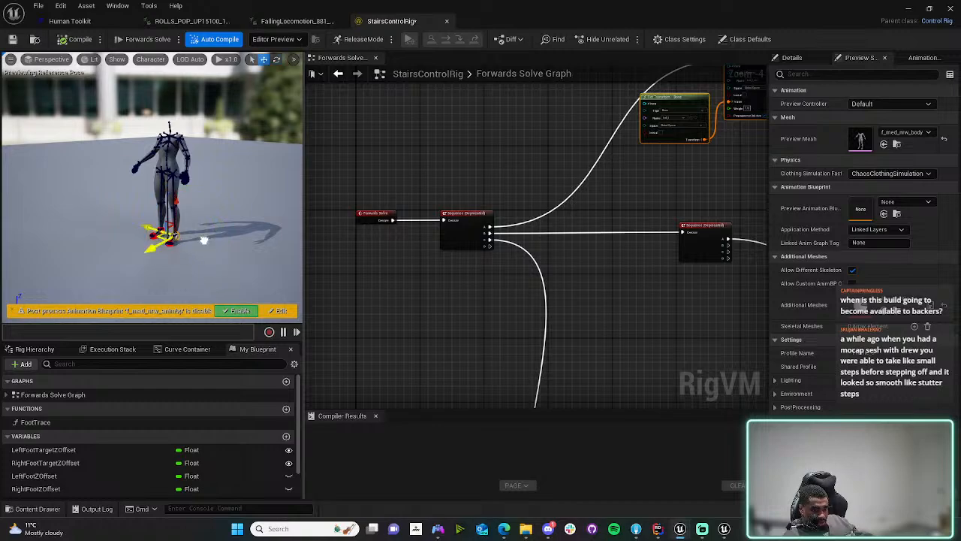
- Connect the first Sequence node's A output directly to the Full Body IK node's execute input
scroll(453, 193, "down", 3)
scroll(431, 256, "up", 3)
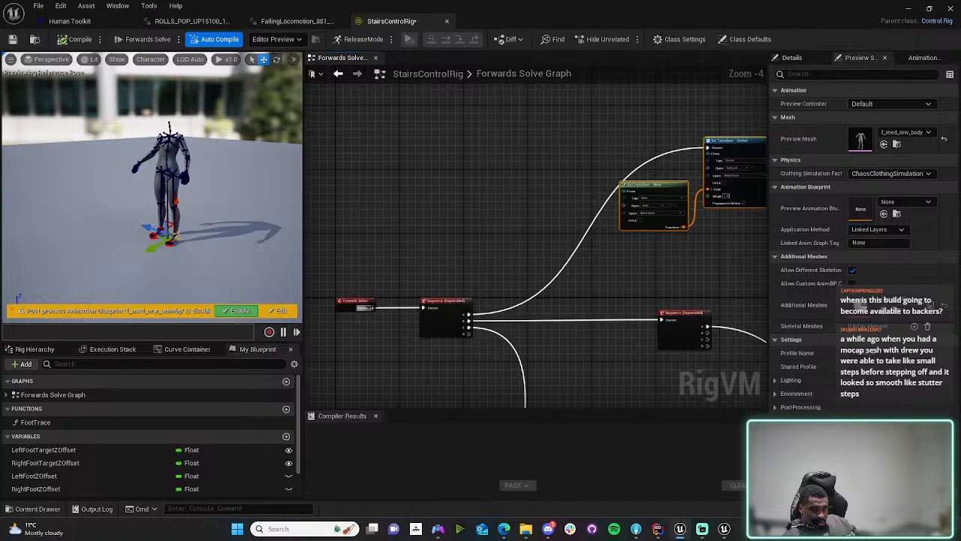
left_click_drag(468, 314, 692, 196)
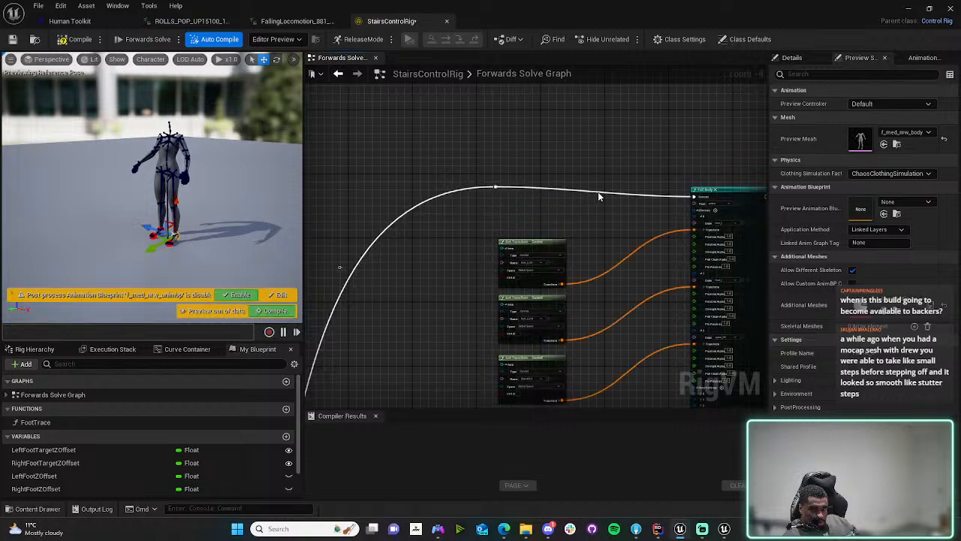
- Try moving a foot control forward and adjusting its height to test the full-body IK response
left_click(180, 236)
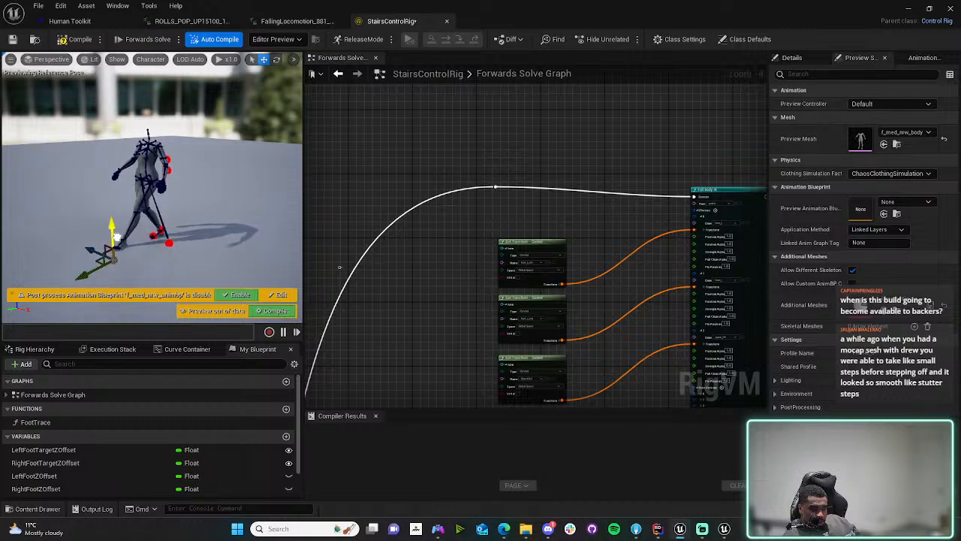
right_click_drag(120, 252, 117, 226)
key("w")
left_click_drag(99, 172, 120, 139)
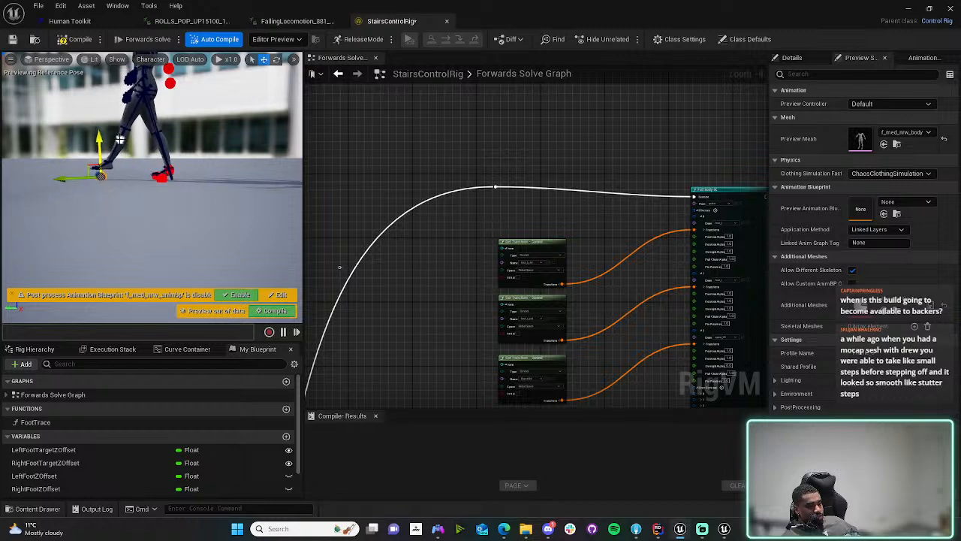
- Undo the foot control's test movements
key("ctrl+z")
key("ctrl+z")
key("ctrl+z")
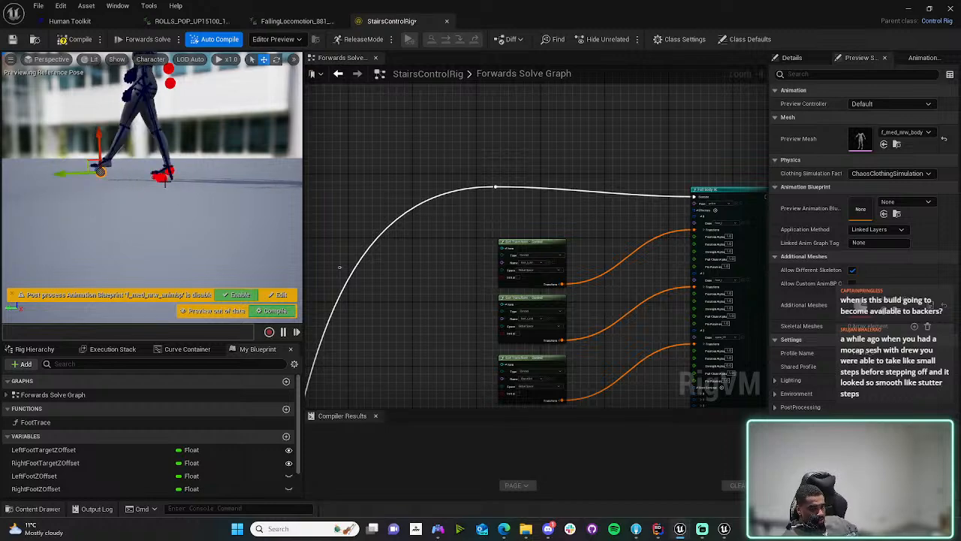
key("ctrl+z")
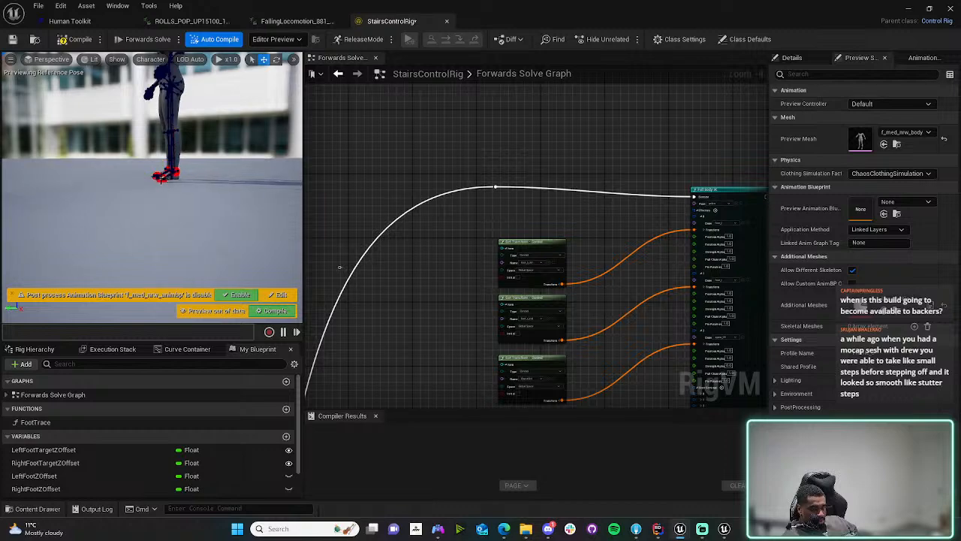
- Select the ball-of-foot control on the previewed body and move it forward to test the leg's response
left_click(159, 178)
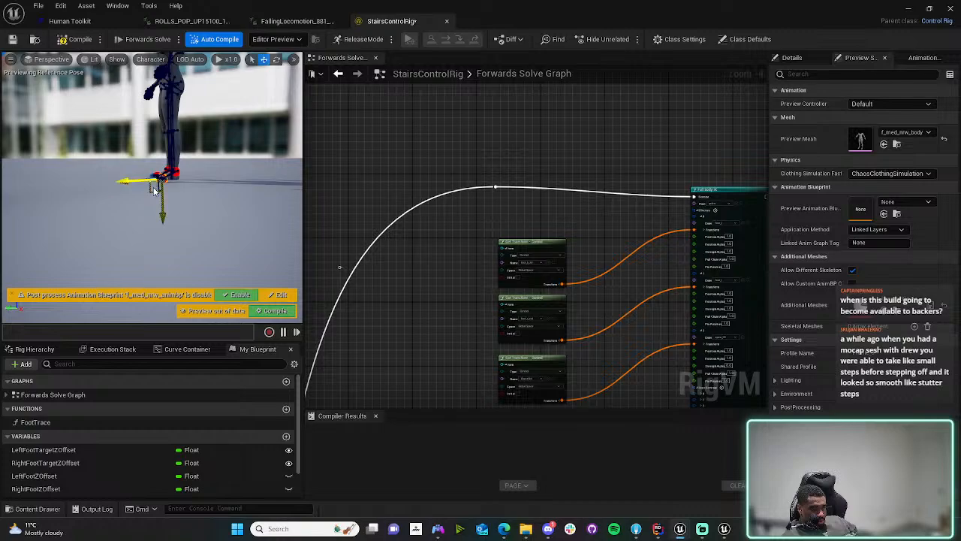
left_click_drag(140, 182, 97, 183)
mouse_move(187, 219)
right_mouse_down()
mouse_move(150, 218)
mouse_move(188, 219)
right_mouse_up()
left_click(221, 228)
- Set the first two Get Transform - Control nodes to read ball_l_ctrl and ball_r_ctrl
scroll(513, 289, "up", 4)
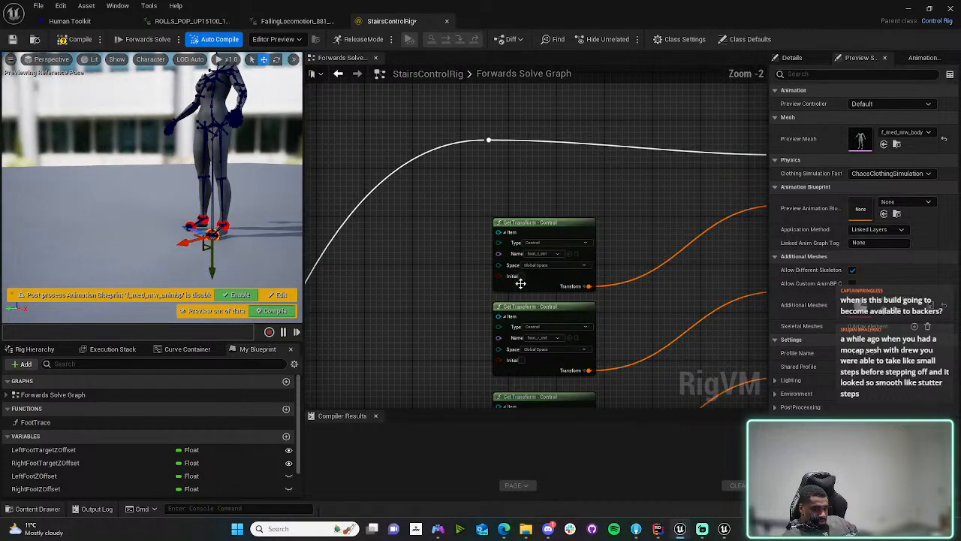
right_click_drag(542, 294, 446, 227)
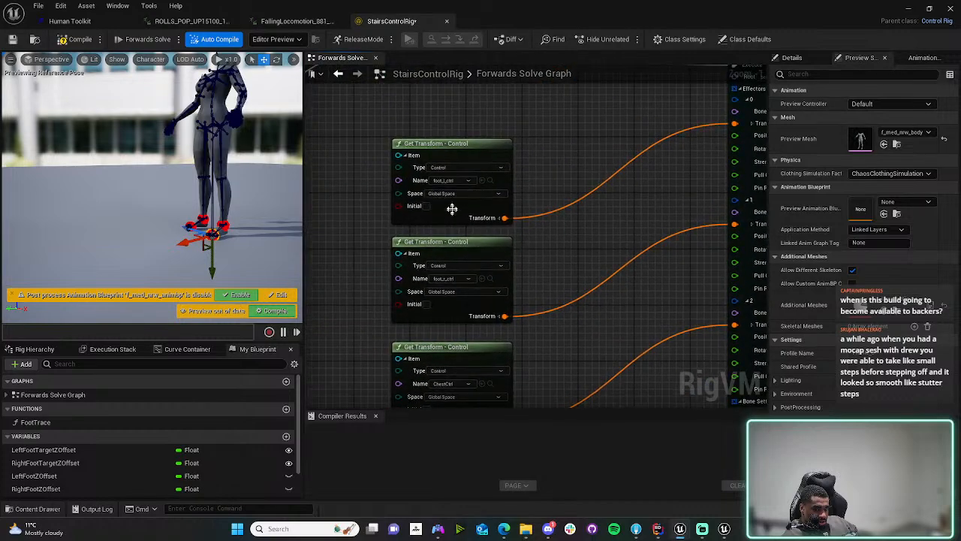
left_click(456, 181)
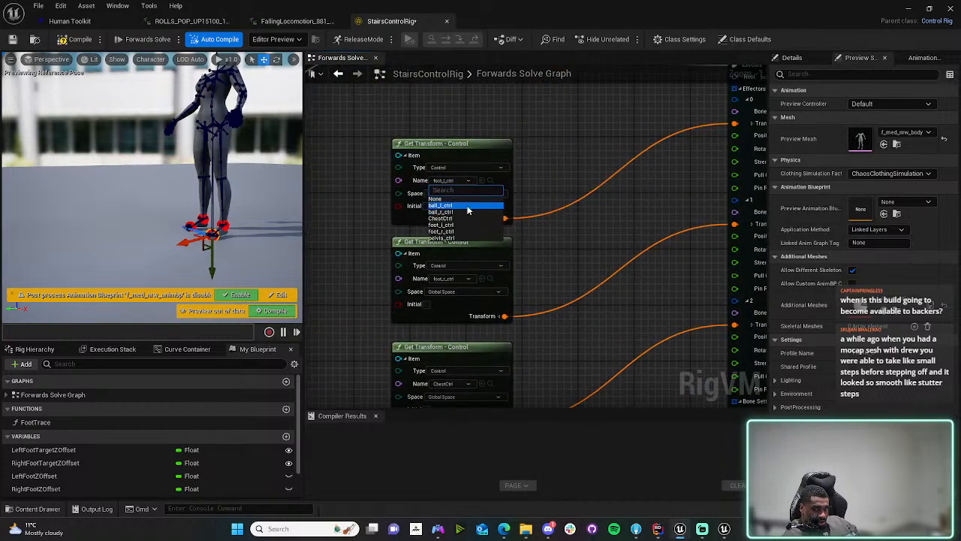
right_click_drag(616, 216, 555, 228)
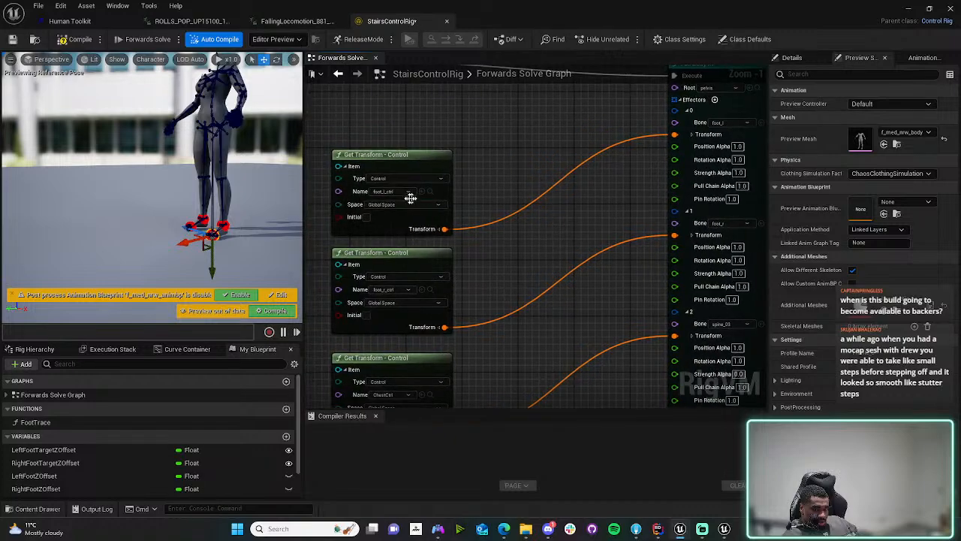
left_click(404, 192)
left_click(396, 217)
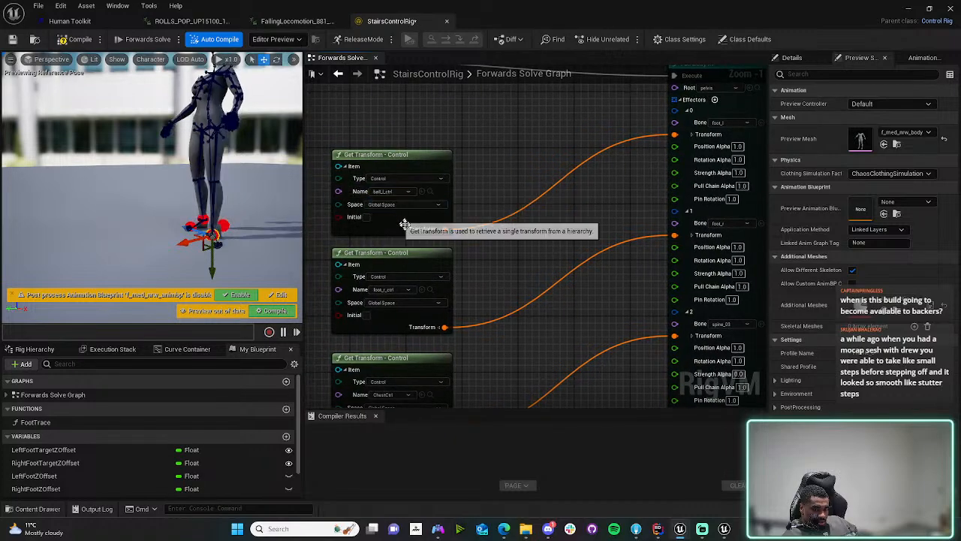
left_click(400, 292)
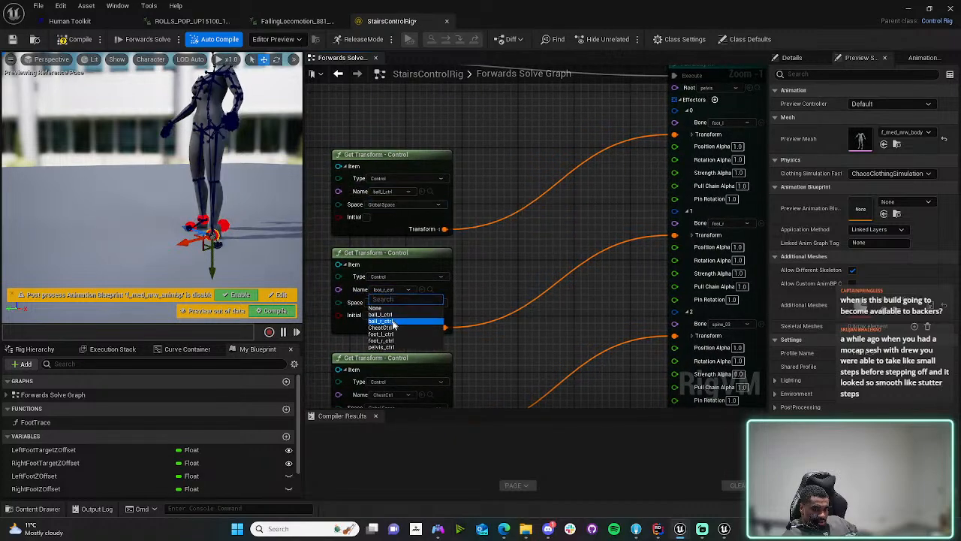
left_click(391, 322)
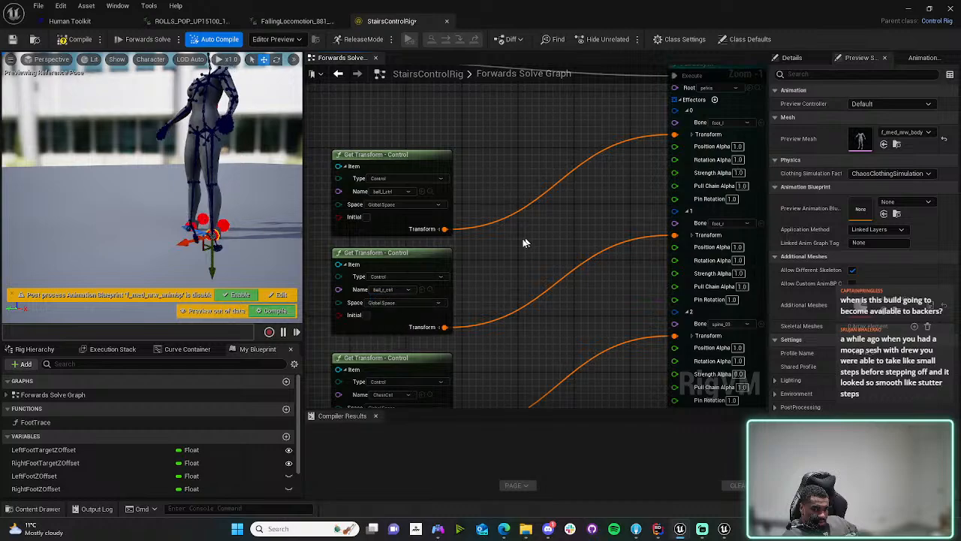
- Set the Full Body IK node's effector 0 bone to ball_l and effector 1 bone to ball_r
right_click_drag(515, 248, 432, 294)
left_click(644, 170)
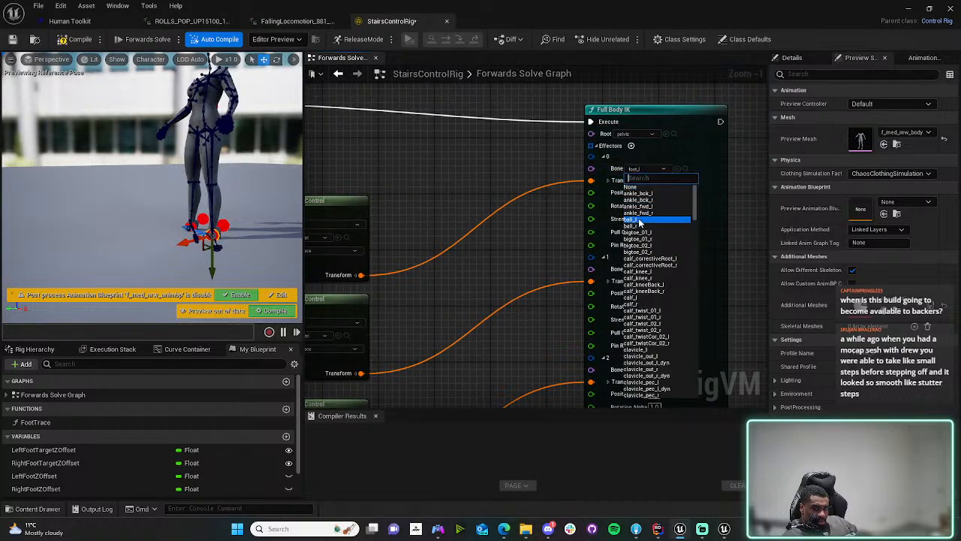
left_click(639, 217)
left_click(638, 269)
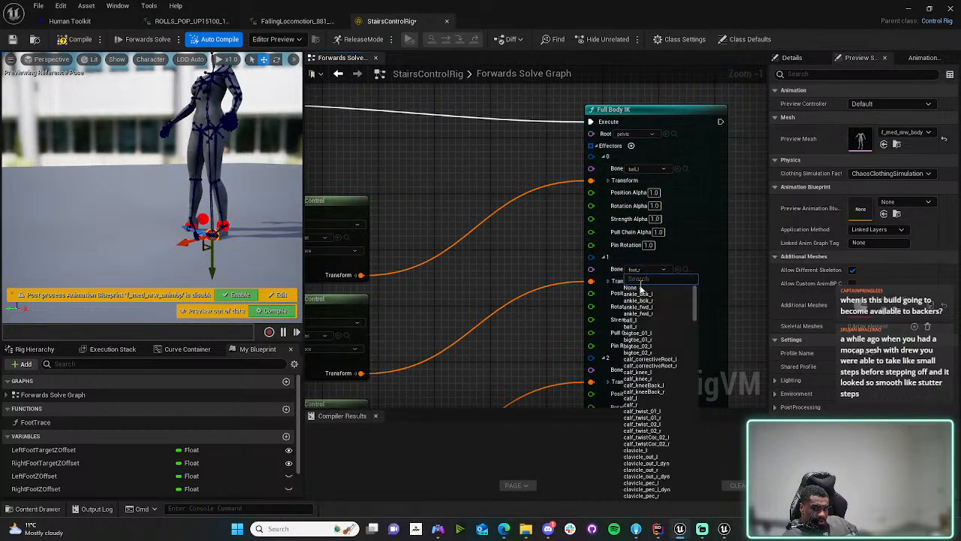
left_click(635, 330)
- Move the left ball control forward and change its height to test the ball-driven full-body IK
left_click_drag(194, 240, 144, 253)
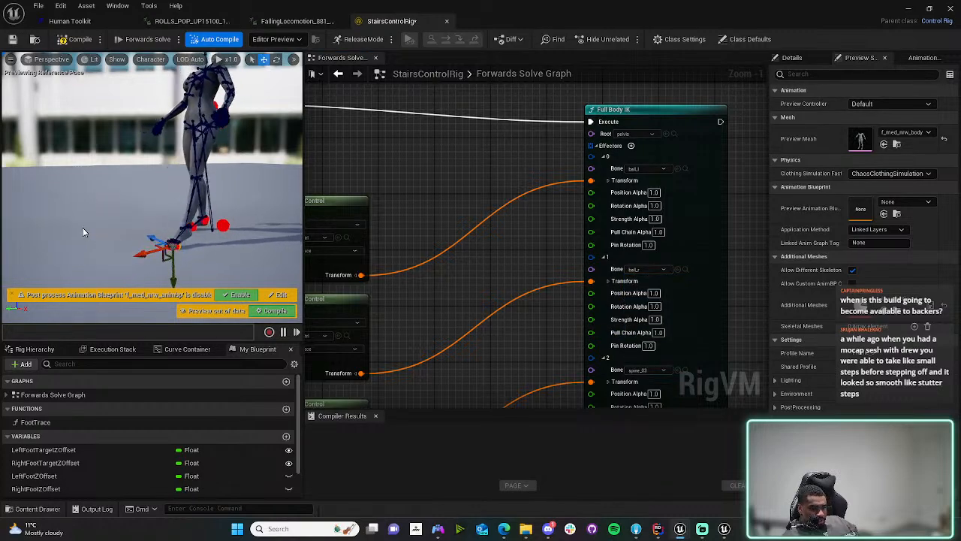
right_click_drag(82, 227, 86, 226)
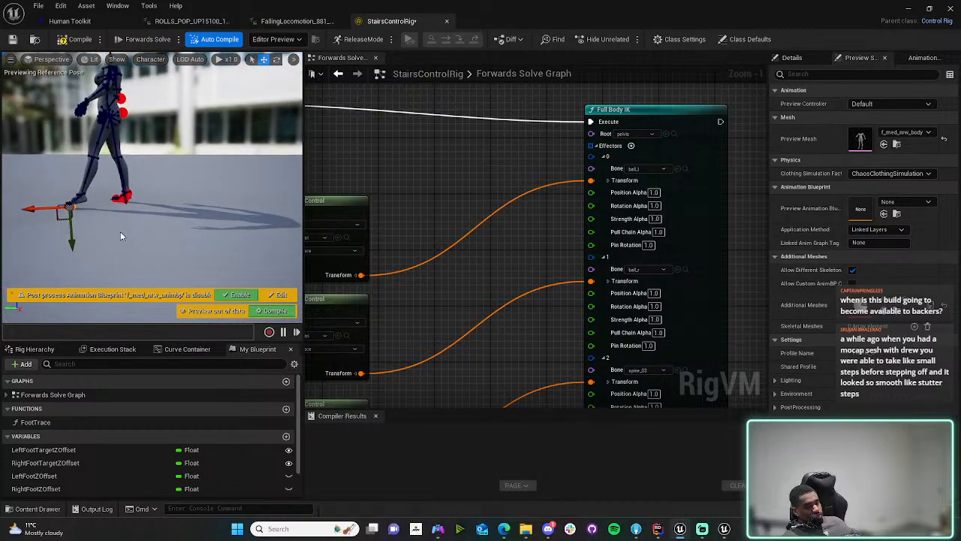
right_click_drag(142, 214, 139, 209)
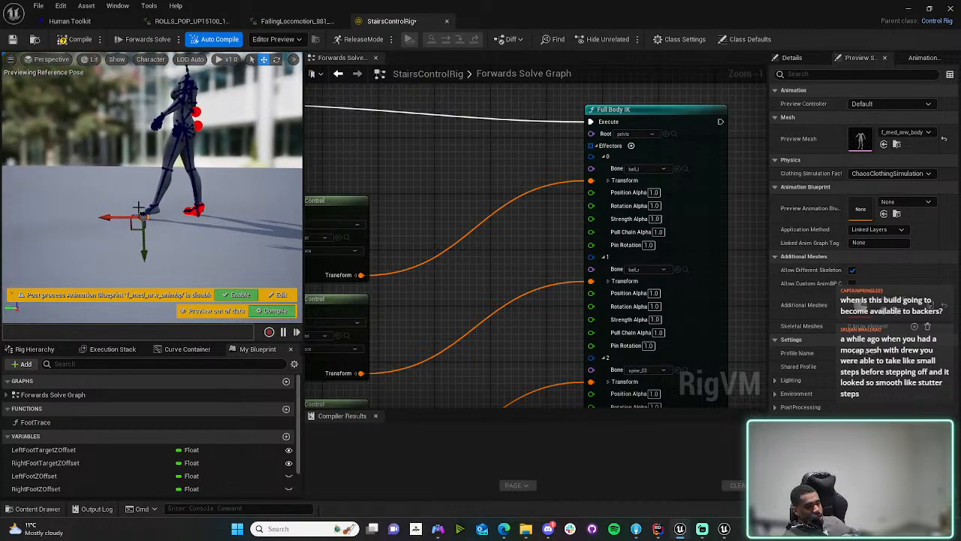
left_click_drag(141, 251, 145, 268)
key("f")
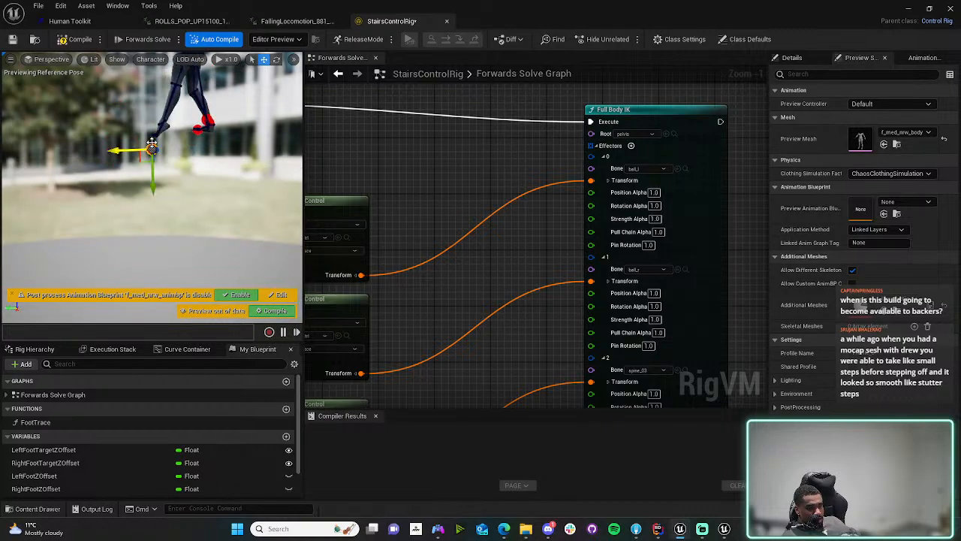
- Lower the left ball control well below the body, and raise it back up to bend the stepping leg
left_click_drag(142, 156, 159, 184)
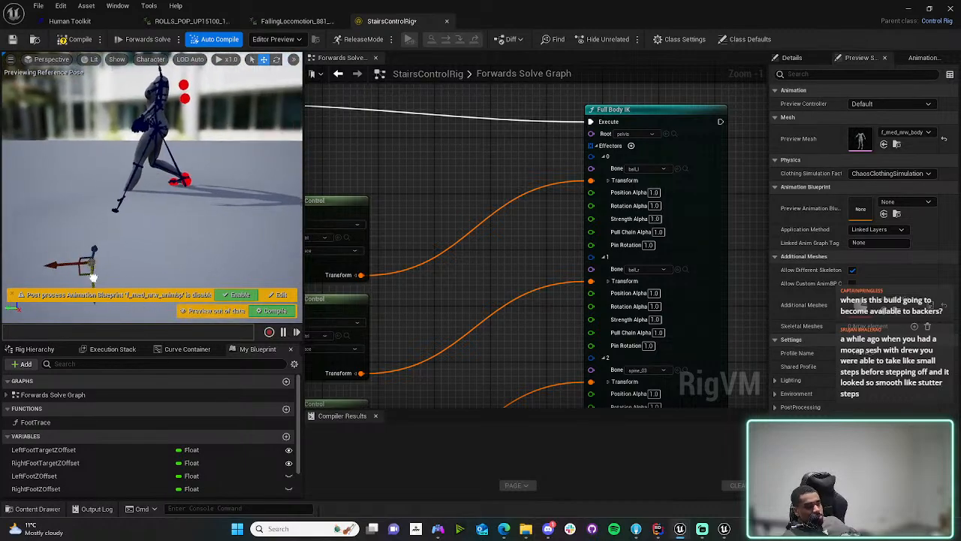
left_click_drag(93, 278, 175, 186)
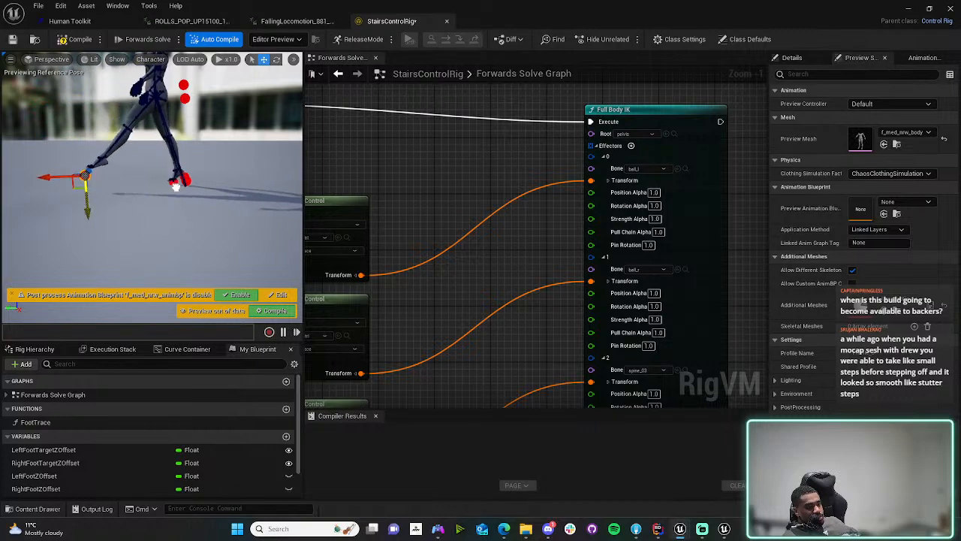
left_click_drag(73, 187, 103, 150)
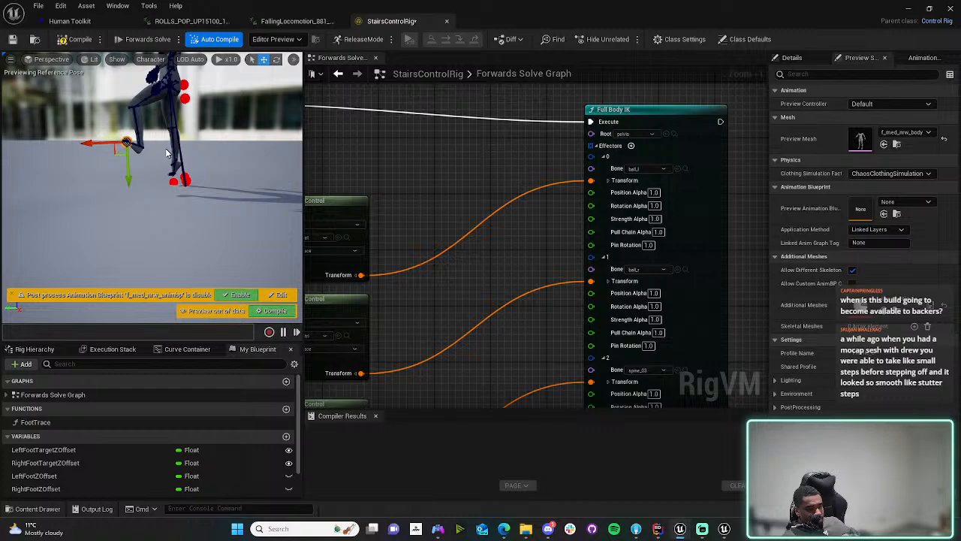
- Reposition the left ball control below the standing foot to simulate a step down, checking the pose from several angles
left_click_drag(166, 154, 160, 279, "alt")
mouse_move(213, 221)
right_mouse_down()
mouse_move(198, 220)
mouse_move(221, 219)
right_mouse_up()
left_click_drag(212, 258, 212, 236)
left_click_drag(176, 204, 173, 207)
right_click_drag(169, 169, 152, 184)
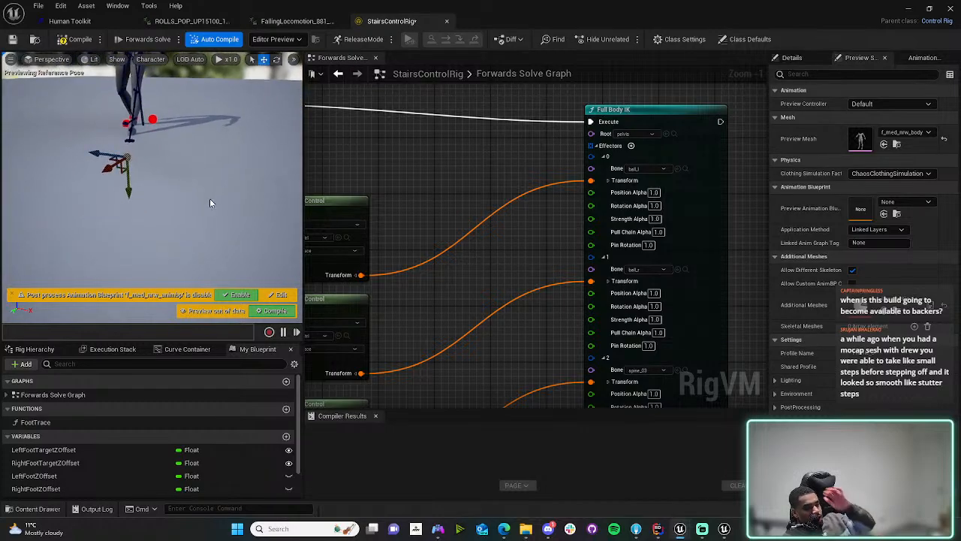
- Examine the low block's edge in the ClimbupTesting level and compare it with the step-down pose in StairsControlRig
left_click(909, 9)
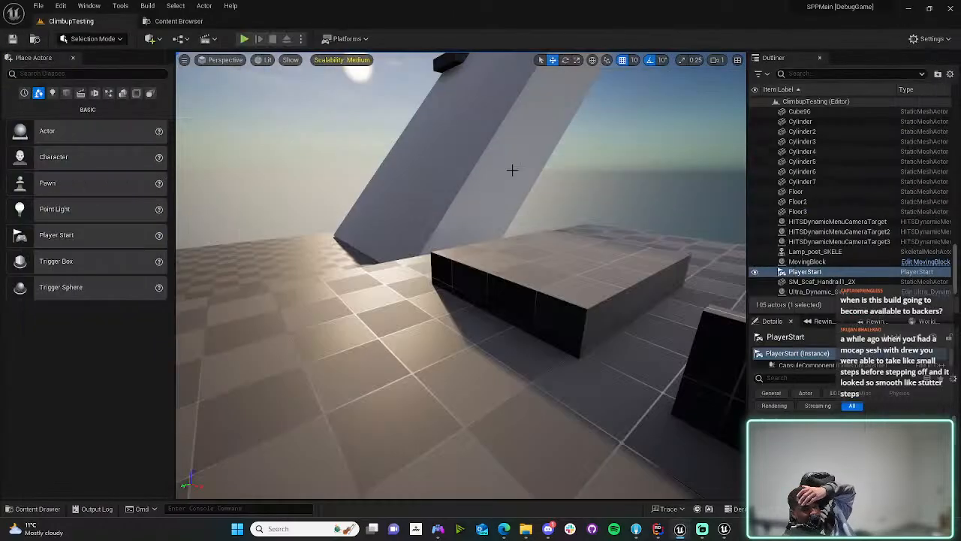
right_click_drag(511, 167, 466, 184)
right_click_drag(388, 281, 387, 281)
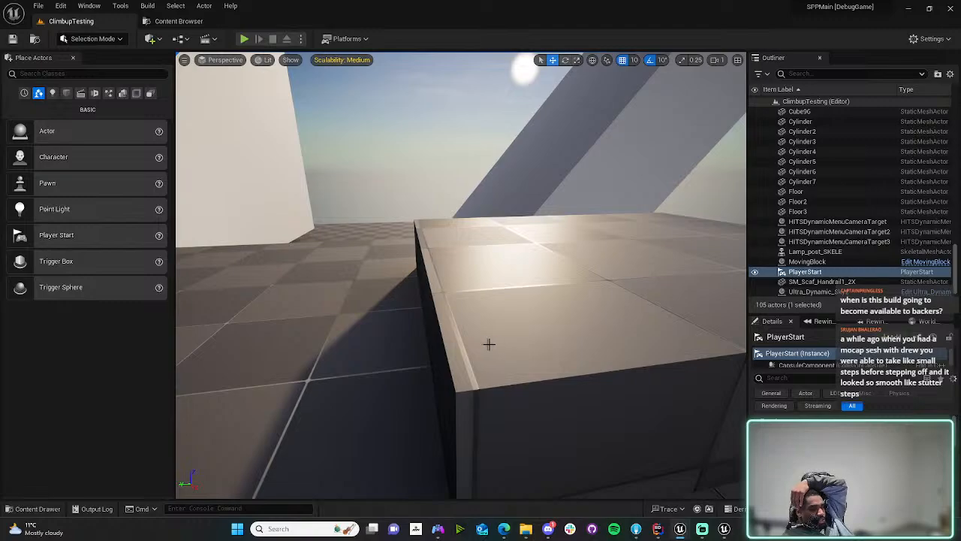
left_click(682, 516)
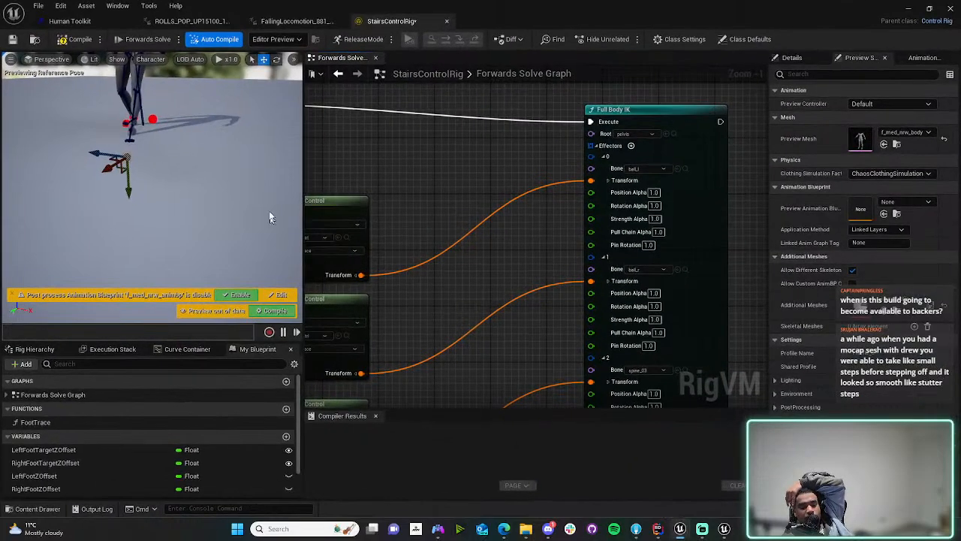
right_click_drag(199, 202, 199, 202)
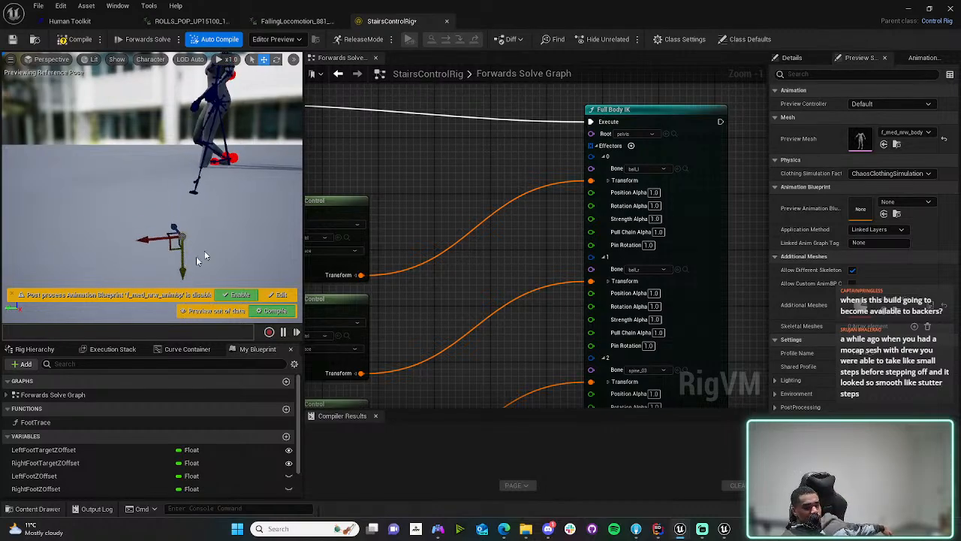
left_click(906, 11)
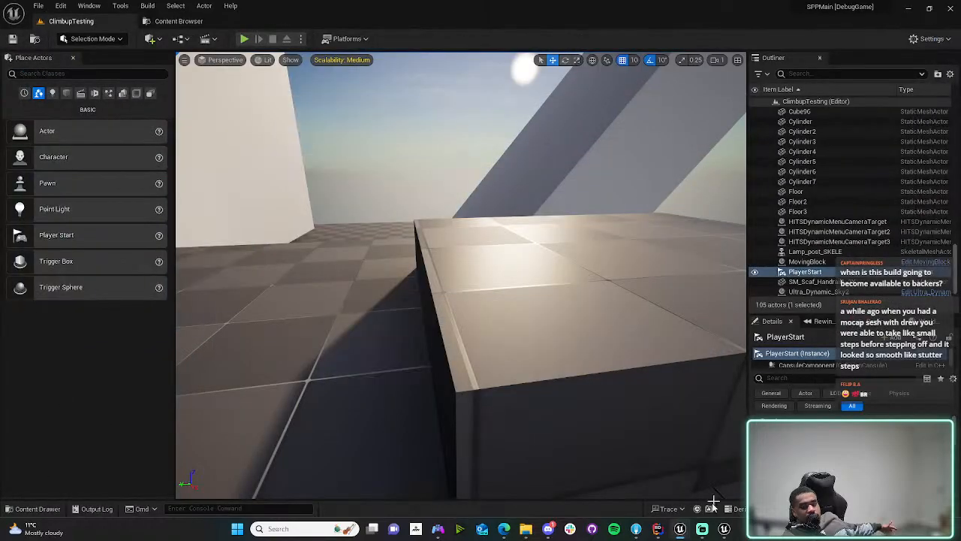
mouse_move(682, 528)
left_click(695, 469)
- Select the 18349_DrewCraw_eyPK1-003 Balance entry in Human Toolkit and open its FallingBalance animation sequence
left_click(163, 25)
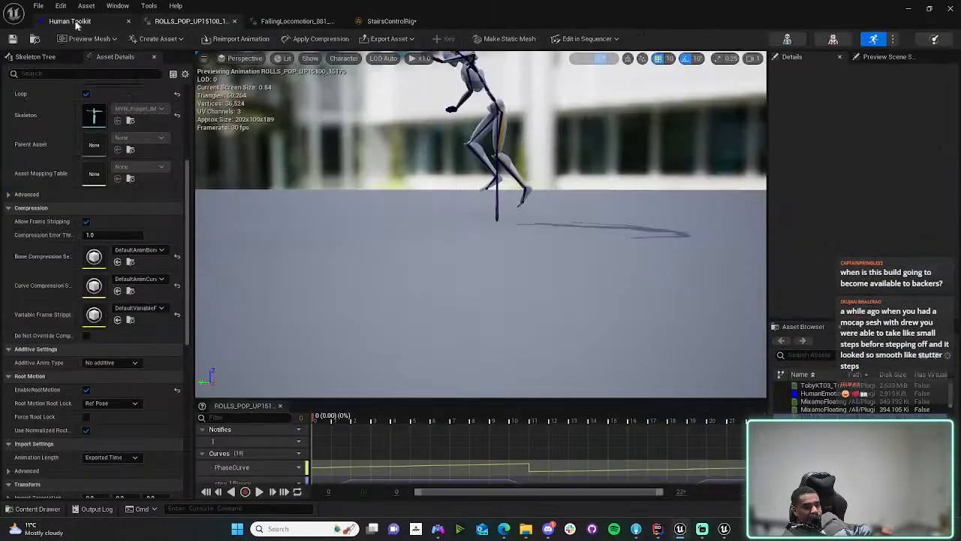
left_click(297, 22)
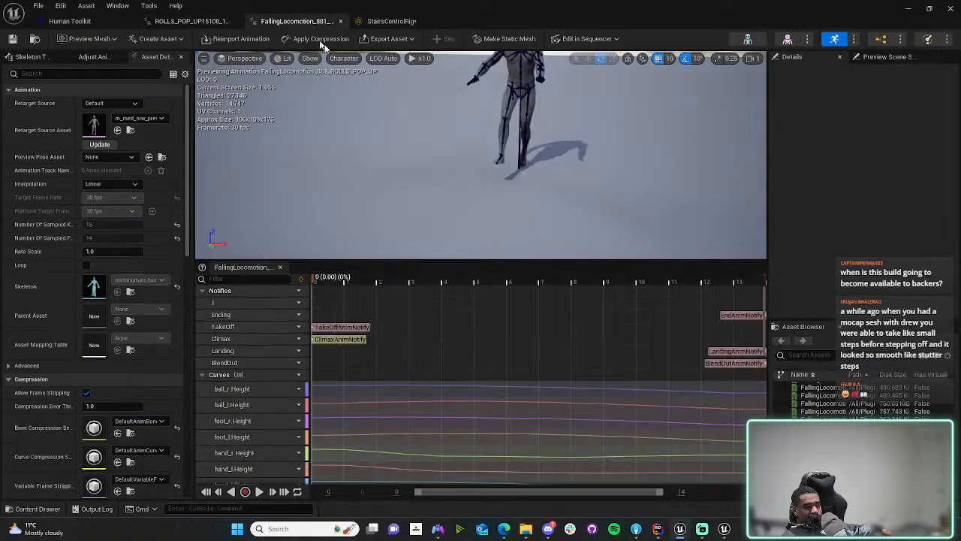
left_click(69, 21)
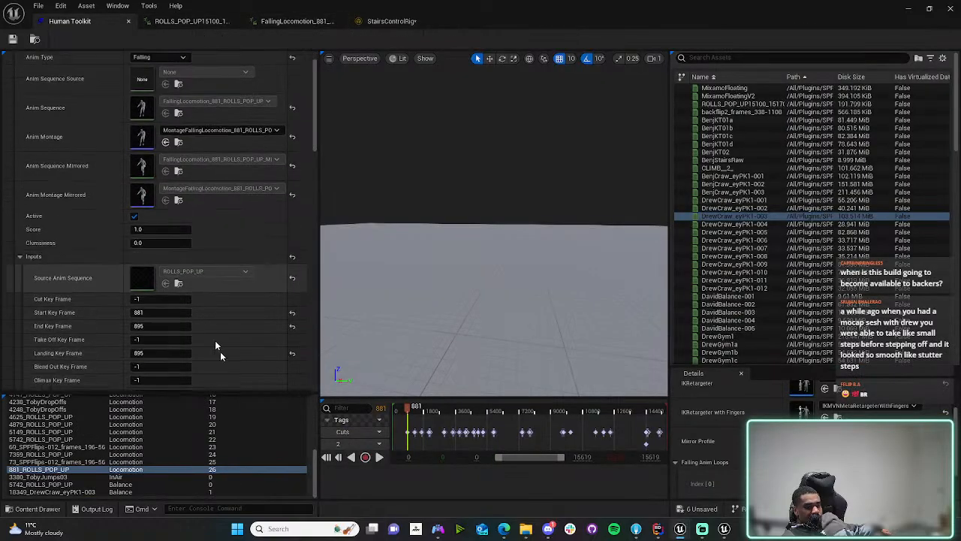
left_click(214, 491)
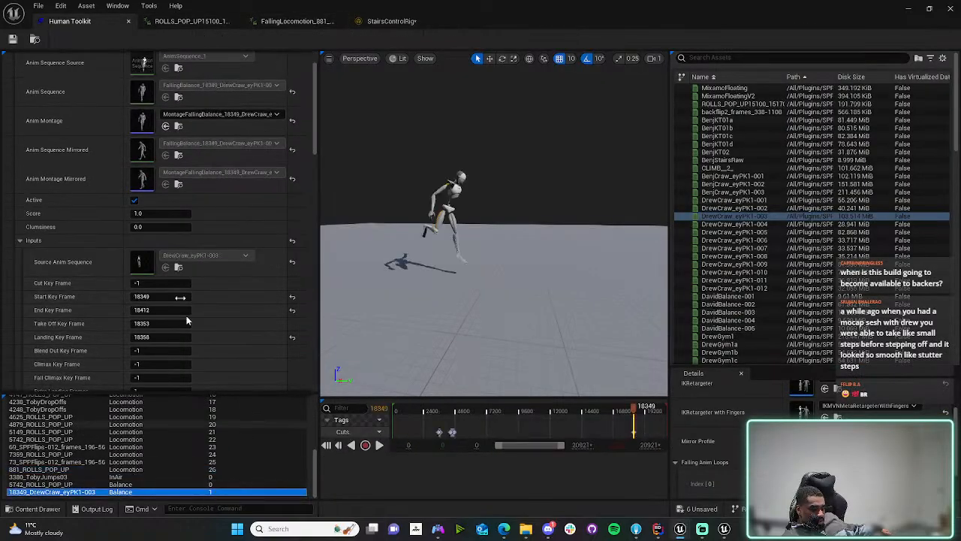
double_click(141, 92)
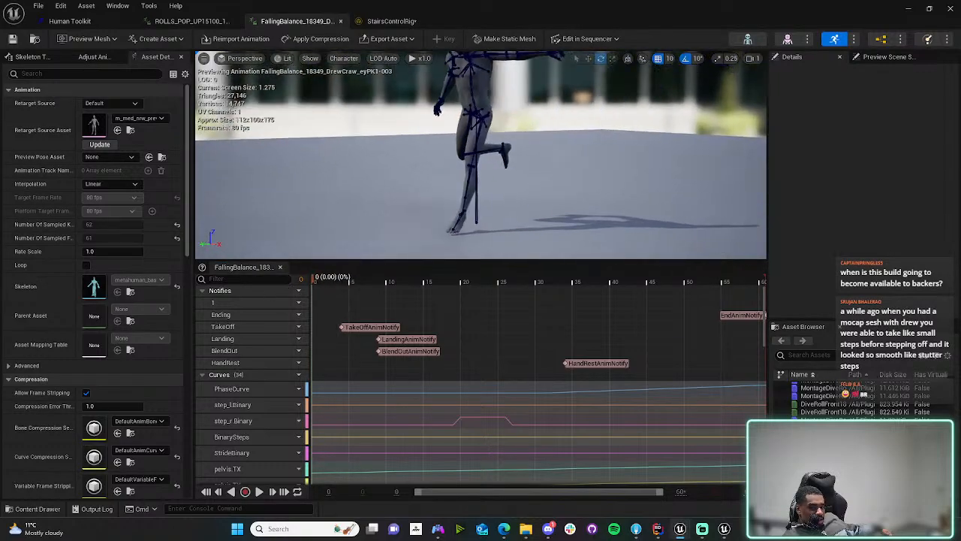
- Inspect the FallingBalance animation's opening one-legged pose and return to StairsControlRig for comparison
left_click(391, 21)
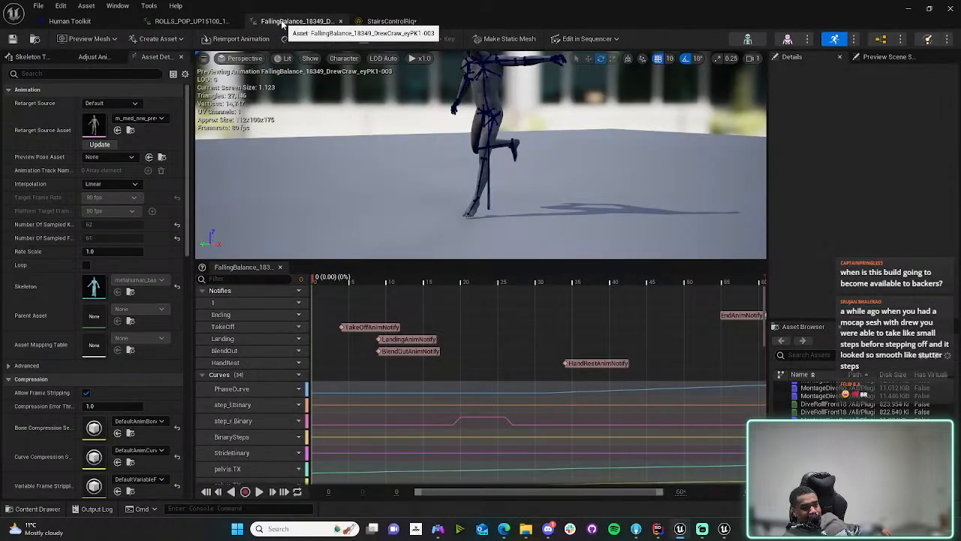
left_click(293, 21)
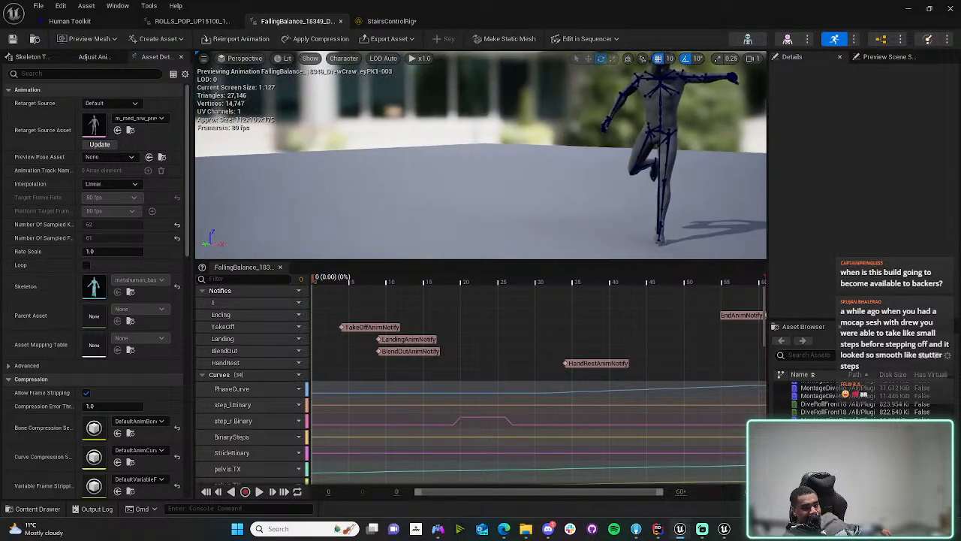
left_click(383, 21)
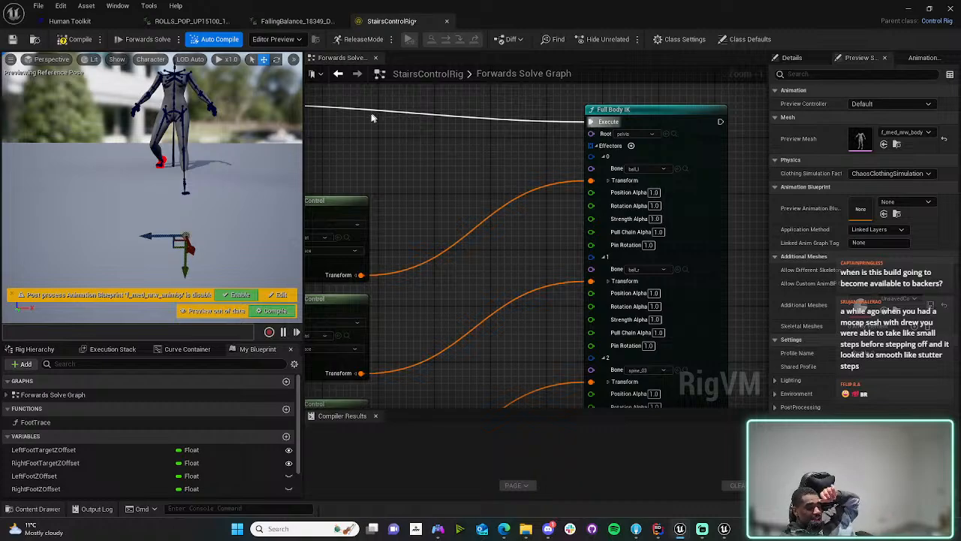
- Raise the left ball control to about hip height and pull it out sideways to stretch the leg
left_click_drag(151, 237, 262, 75)
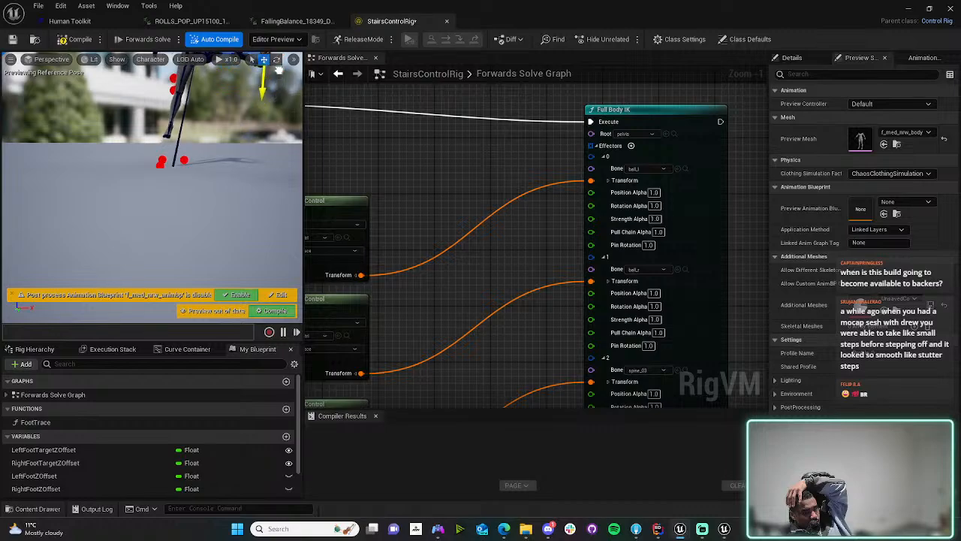
middle_click_drag(262, 76, 246, 162)
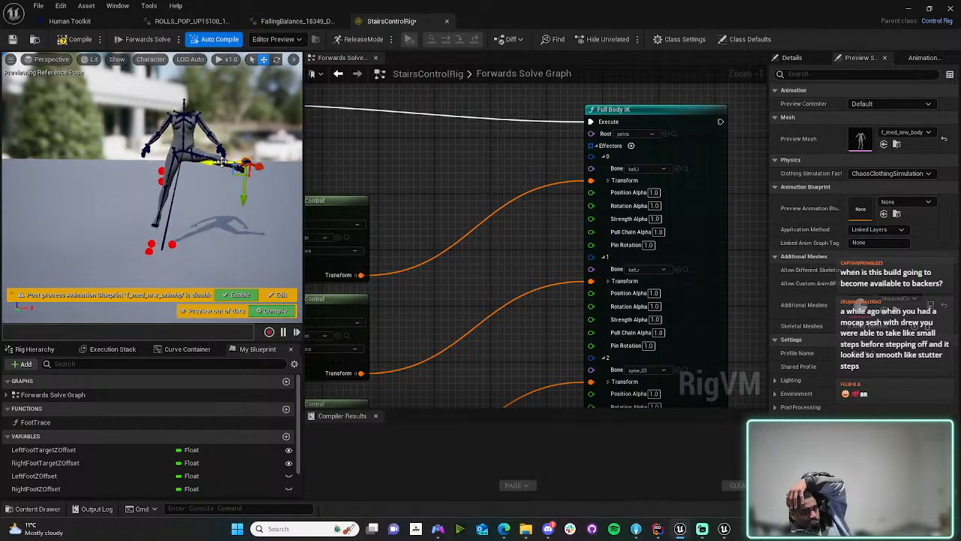
left_click_drag(222, 162, 256, 162)
- Raise the right ball control to about hip height and pull it away from the body to stretch the leg
left_click(149, 248)
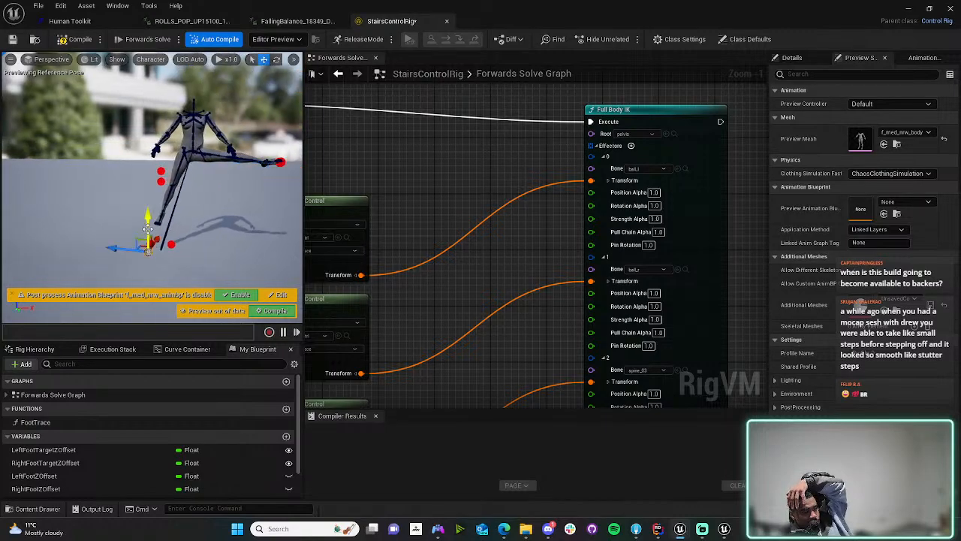
left_click_drag(148, 230, 4, 170)
right_click_drag(85, 167, 79, 193)
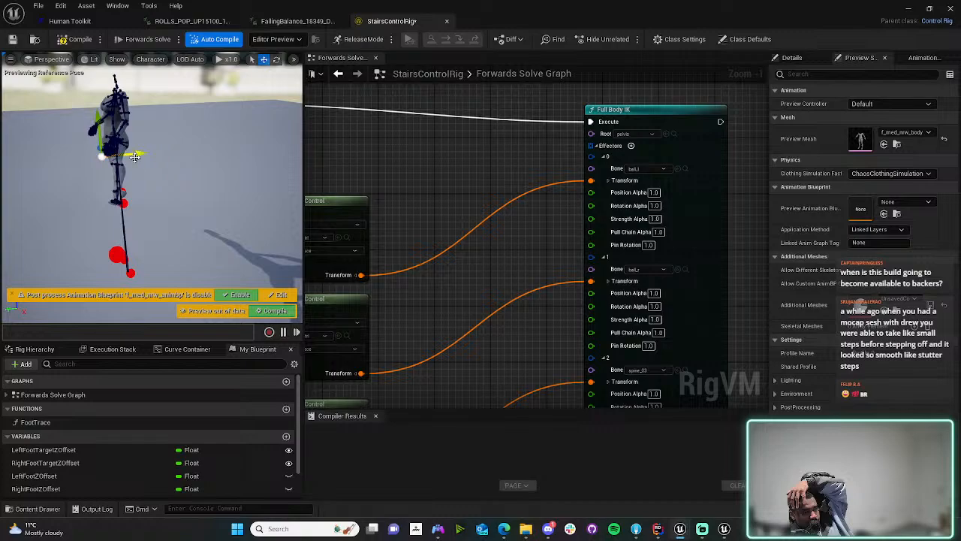
left_click_drag(135, 157, 97, 191)
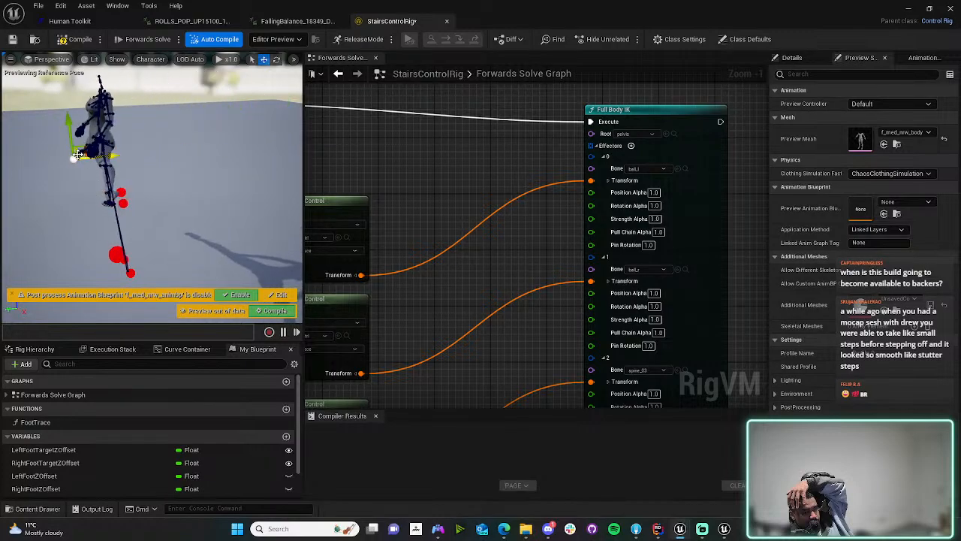
left_click_drag(78, 155, 110, 272)
- Reposition the right ball control along its axes until the legs form a wide split step, checking the pose from several angles
right_click_drag(156, 238, 181, 245)
left_click_drag(214, 205, 30, 157)
mouse_move(81, 176)
right_mouse_down()
mouse_move(38, 177)
mouse_move(98, 177)
right_mouse_up()
left_click_drag(142, 147, 126, 134)
right_click_drag(152, 145, 107, 162)
left_click_drag(79, 185, 129, 165)
mouse_move(80, 174)
right_mouse_down()
mouse_move(162, 172)
mouse_move(78, 175)
right_mouse_up()
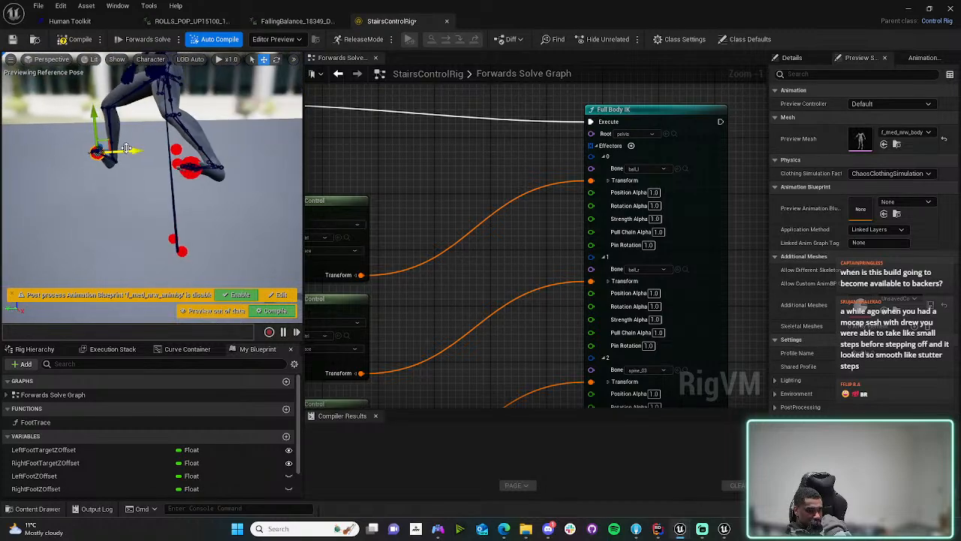
left_click_drag(127, 148, 93, 150)
right_click_drag(78, 107, 60, 109)
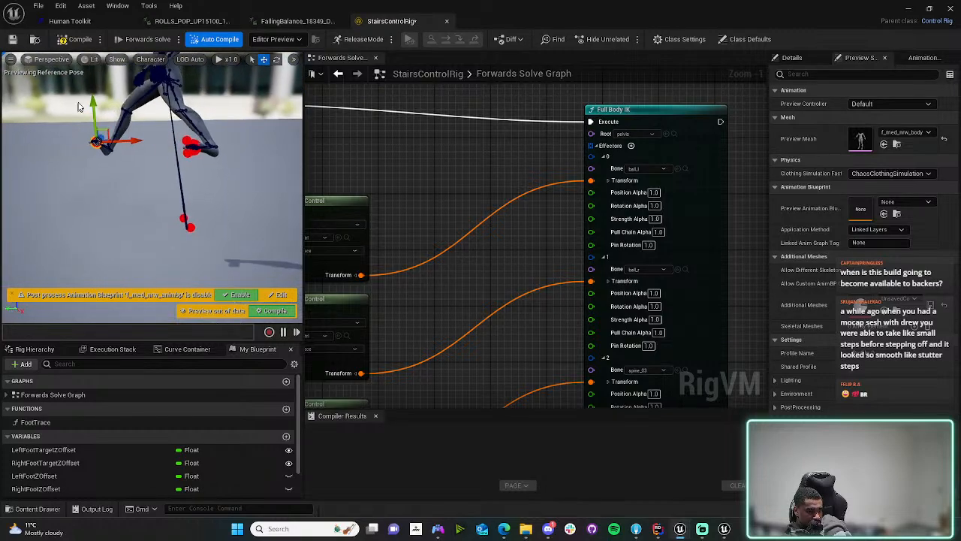
left_click_drag(95, 104, 99, 118)
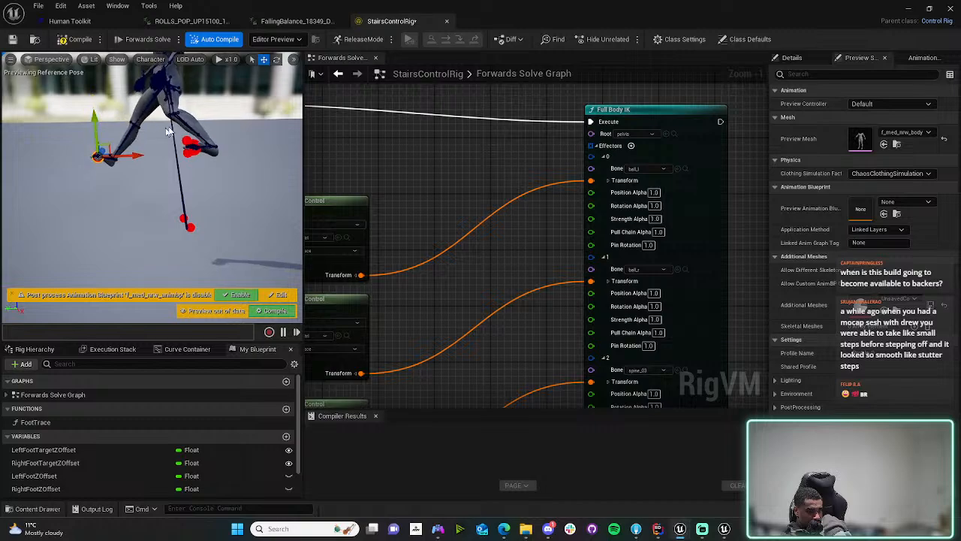
- Switch to the ClimbupTesting level and inspect the edge and side of the low block
left_click(907, 9)
right_click_drag(435, 196, 446, 214)
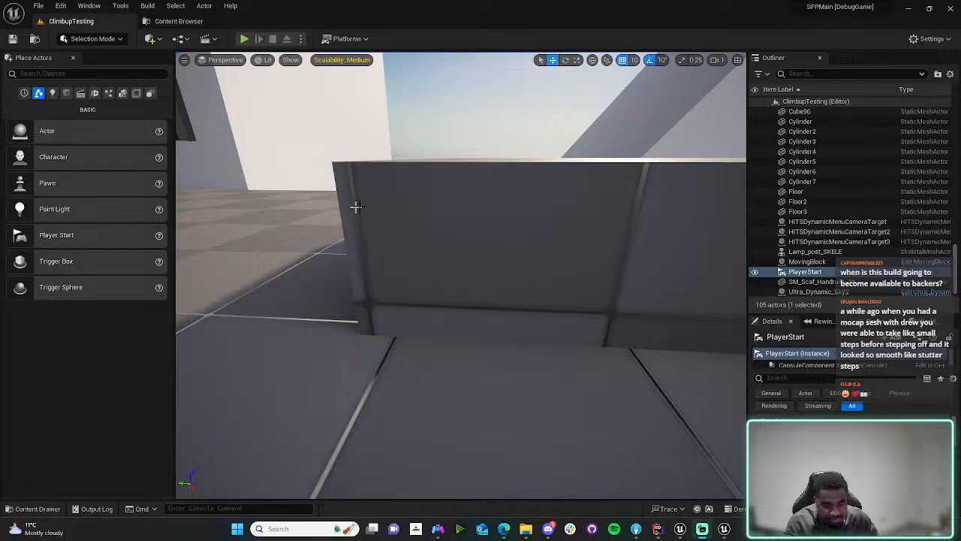
right_click_drag(448, 227, 442, 225)
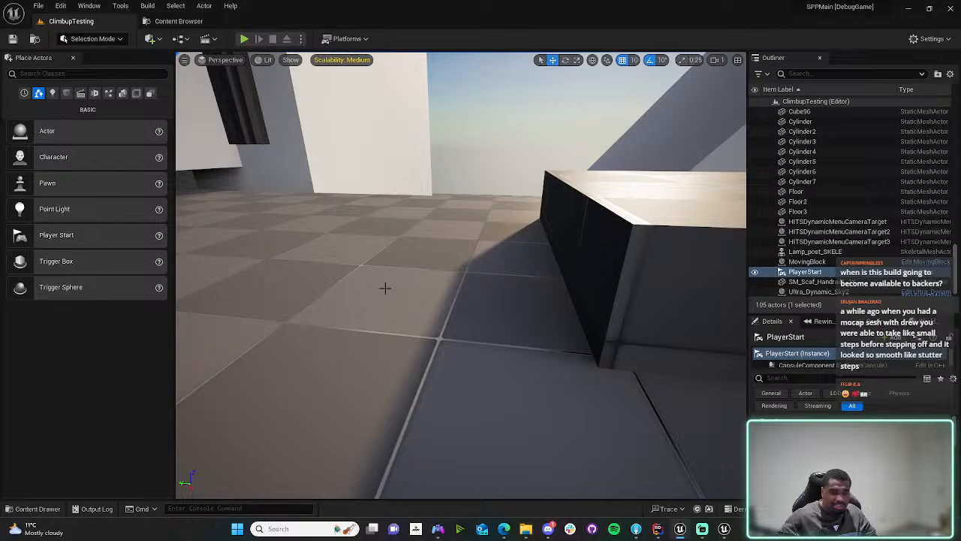
- Play-test the level by running the character to the low blocks, climbing onto them and stepping off the edges
left_click(244, 38)
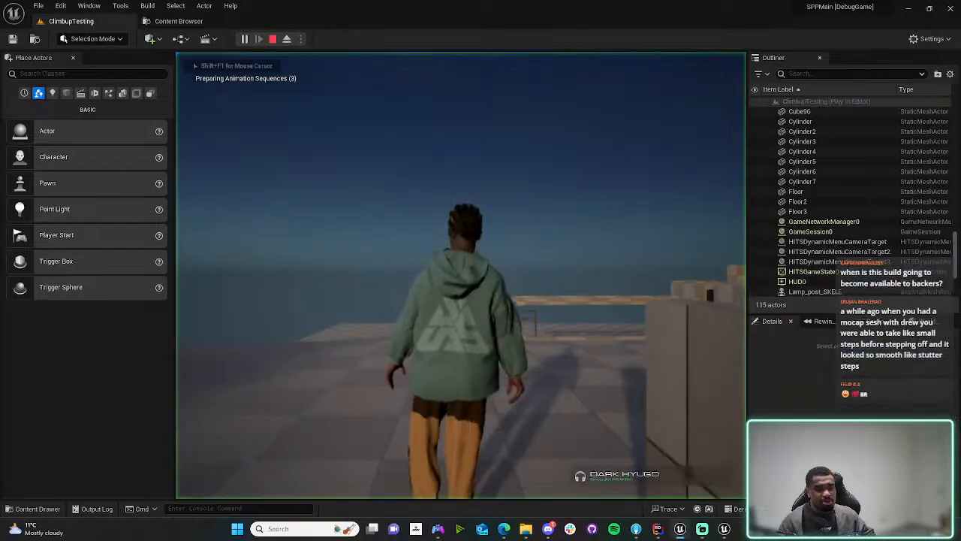
key("w")
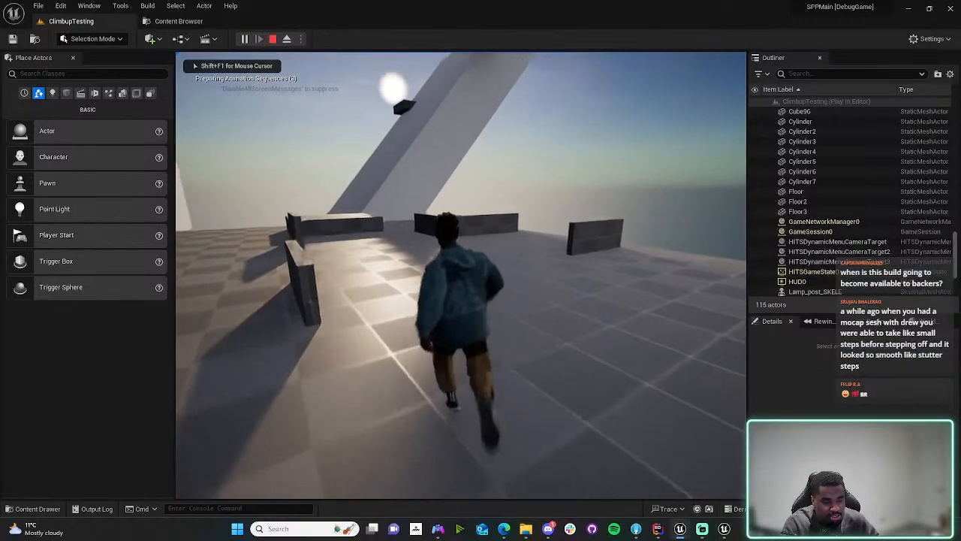
key("w")
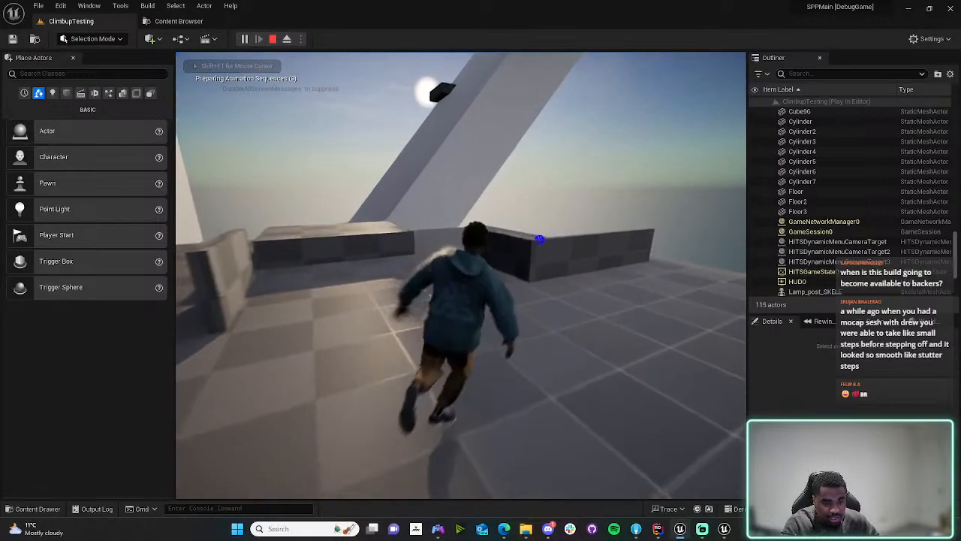
key("w")
key("space")
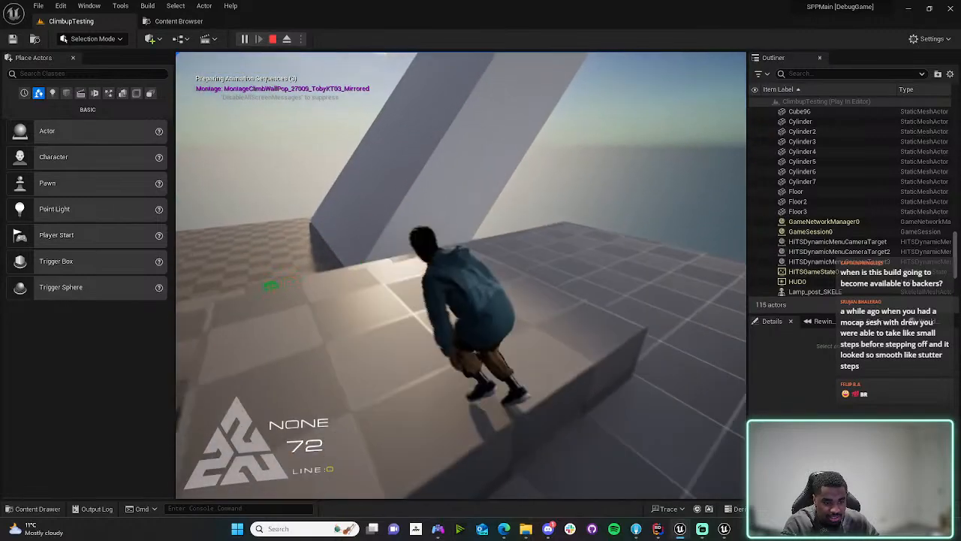
key("w")
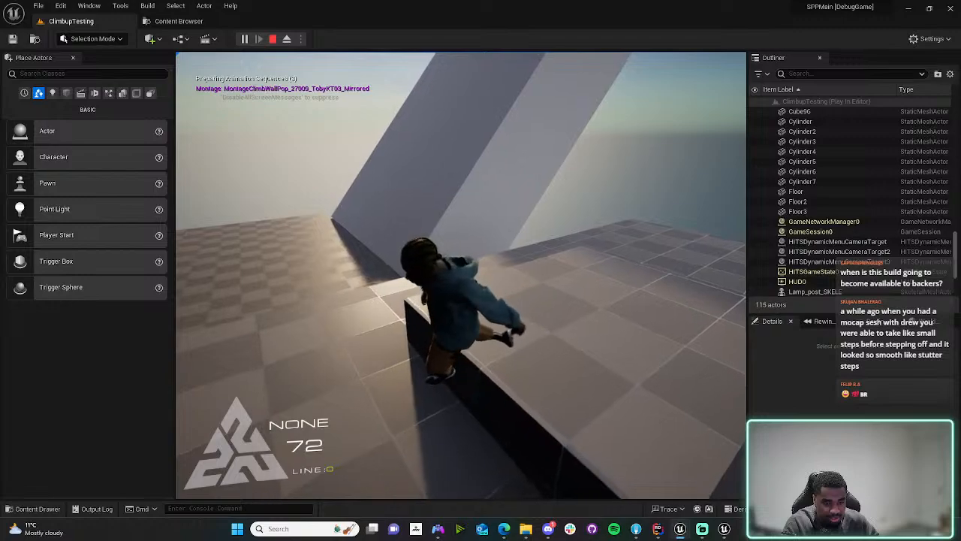
key("s")
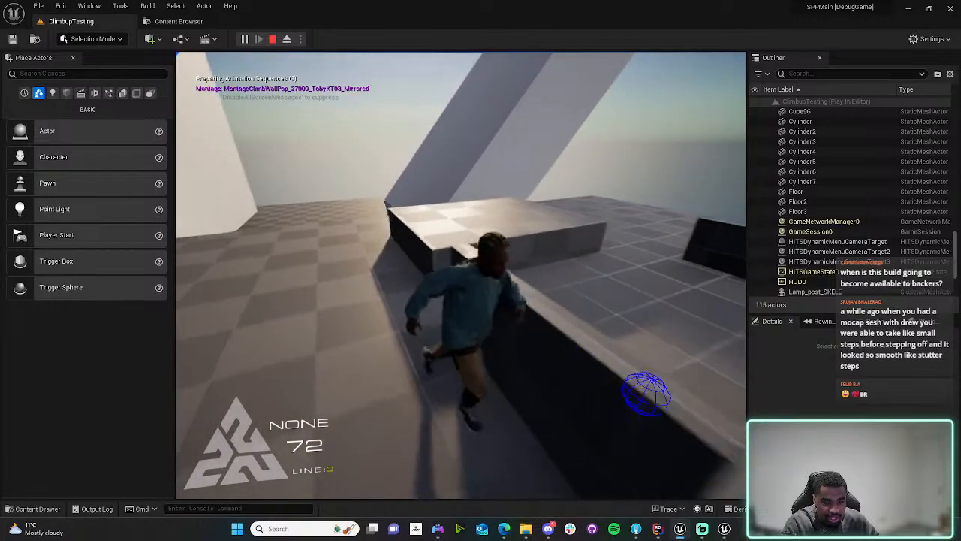
key("w")
key("space")
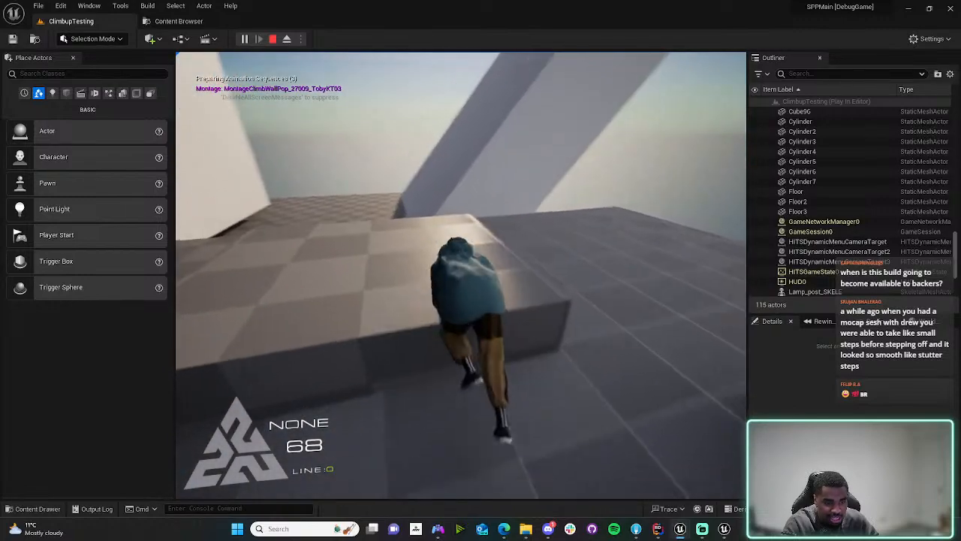
key("a")
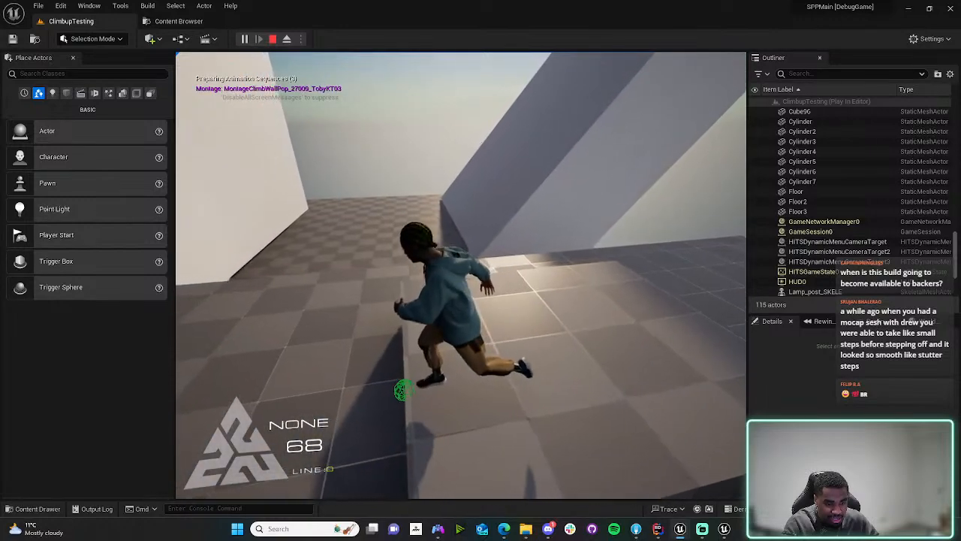
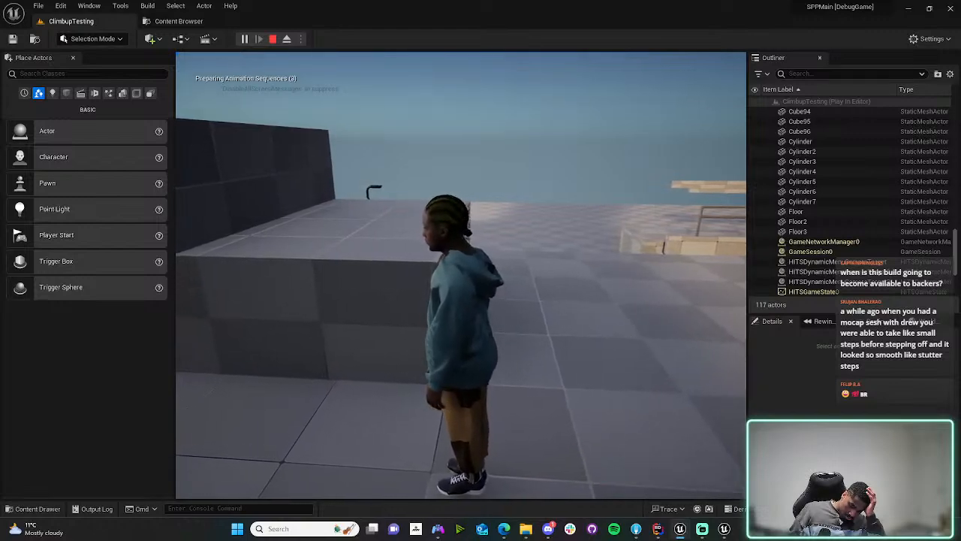
- Test running jumps and further wall-pop climb-ups over the low blocks in the play session
key("w")
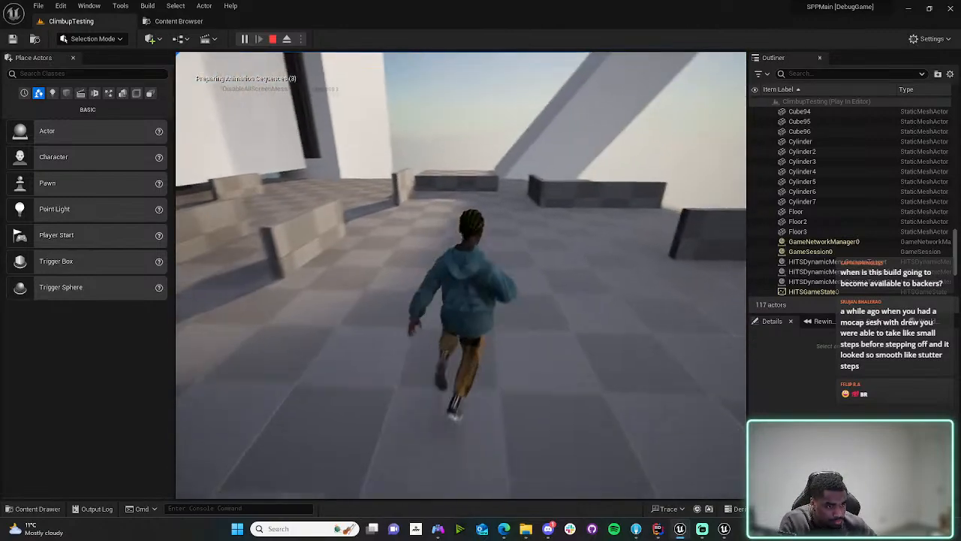
key("space")
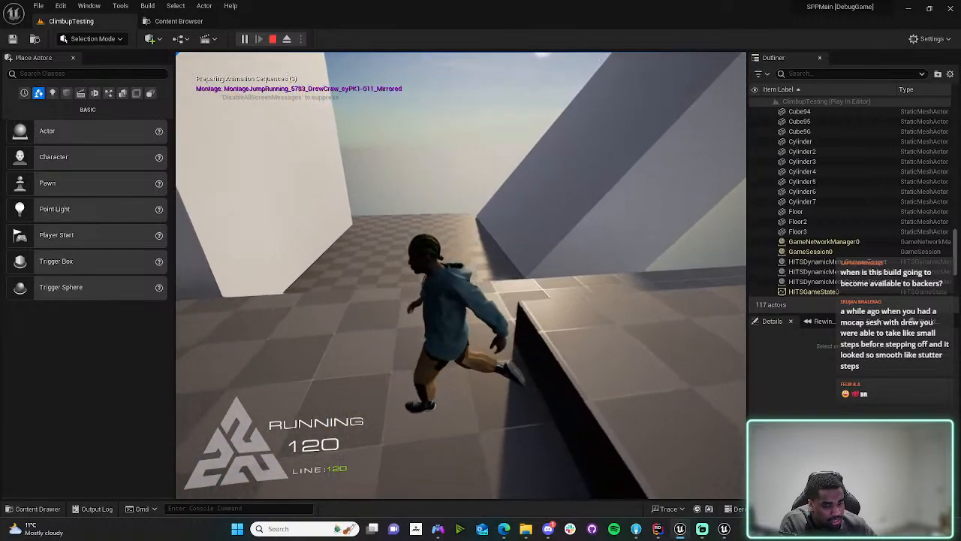
key("space")
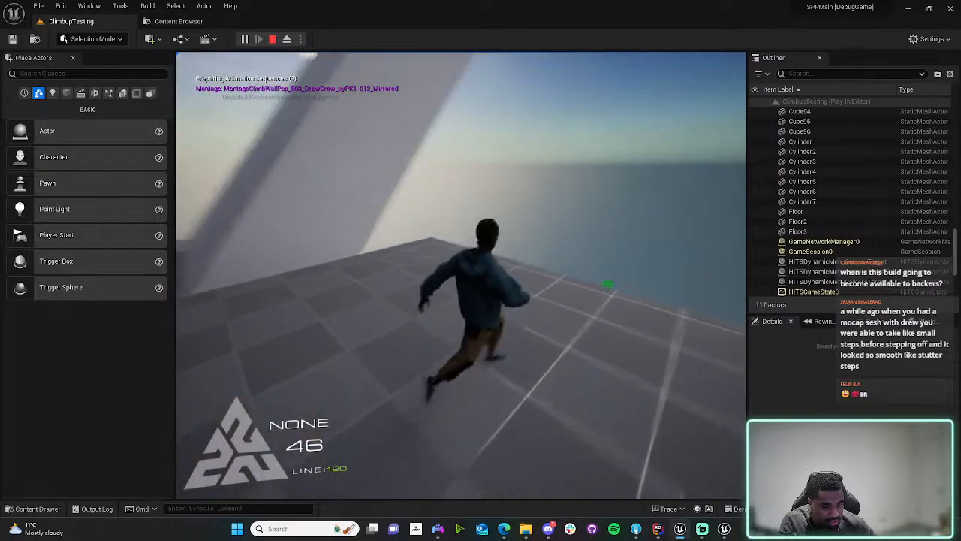
key("space")
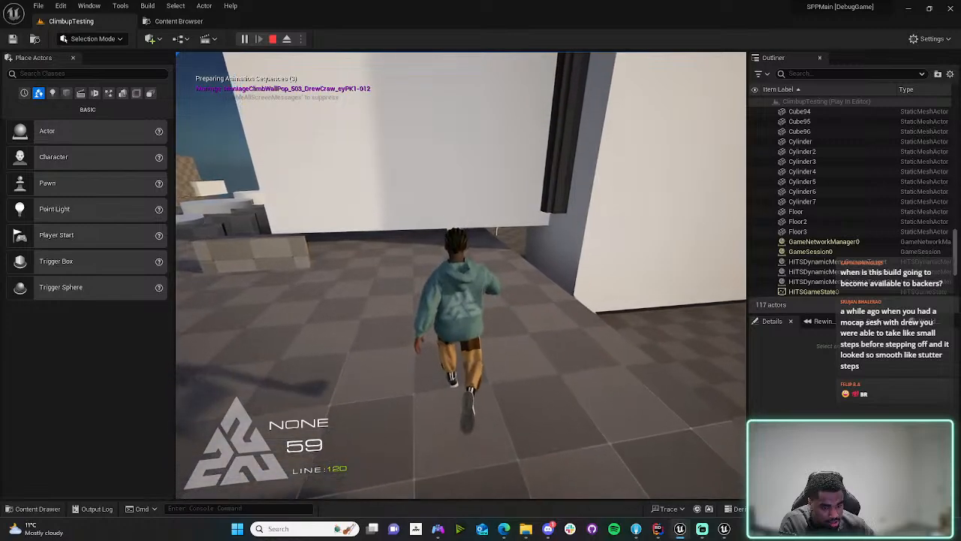
key("space")
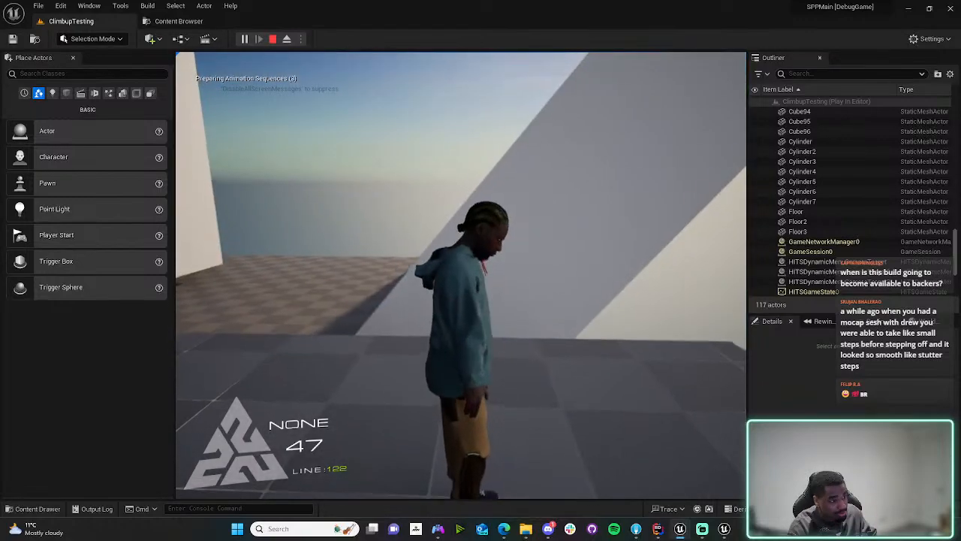
- End the play session, examine the low block from outside and return to StairsControlRig
key("Escape")
right_click_drag(229, 210, 230, 210)
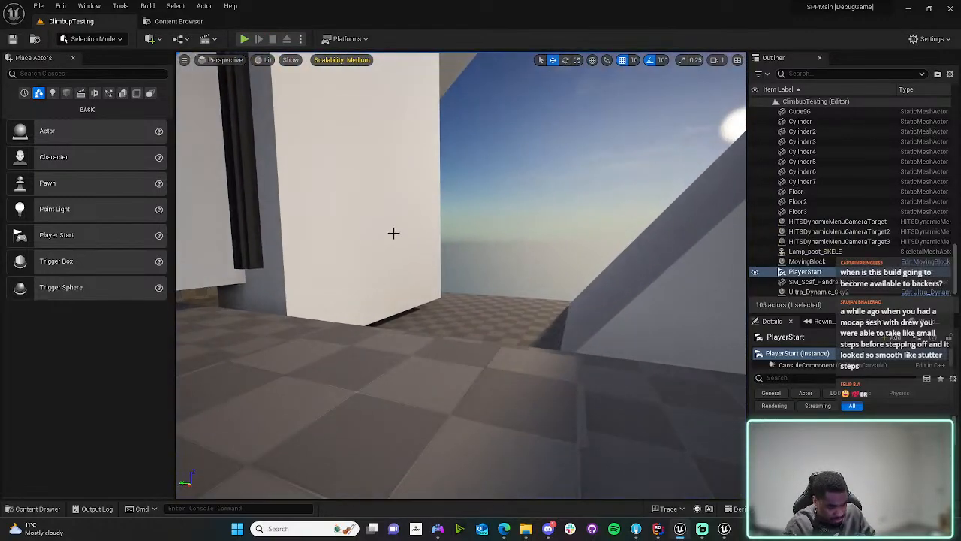
right_click_drag(353, 227, 346, 226)
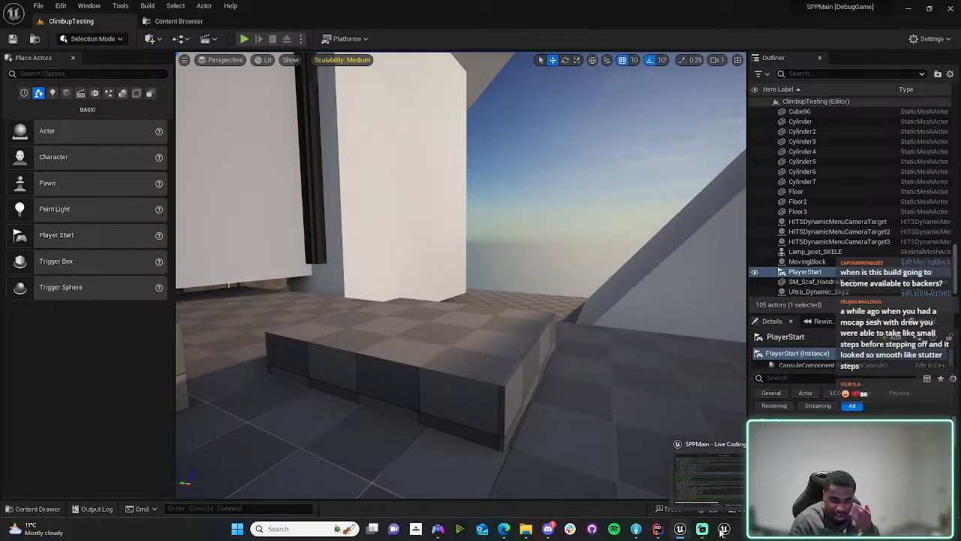
mouse_move(726, 530)
left_click(687, 488)
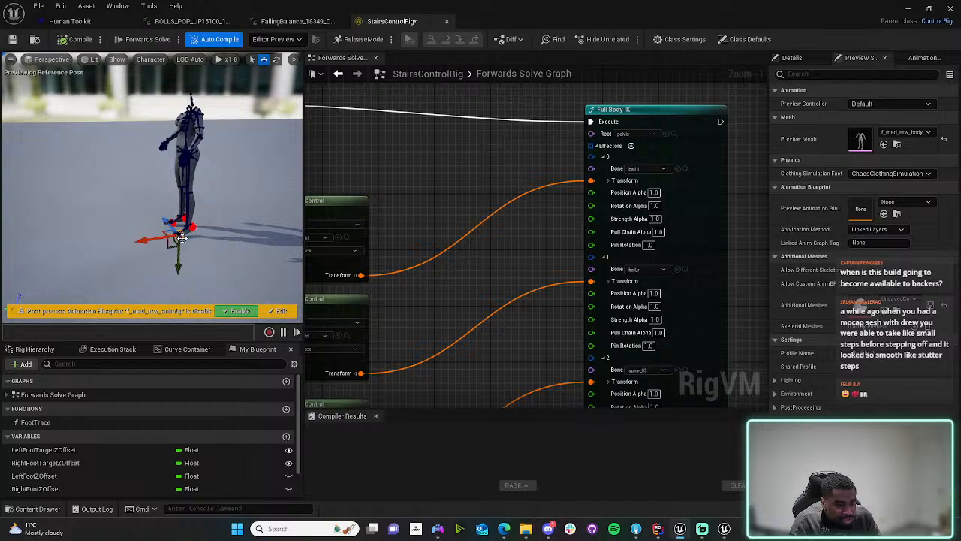
- Lift the left ball control and move it behind the character to test a bent-leg pose against the Full Body IK effectors
left_click_drag(181, 253, 216, 178)
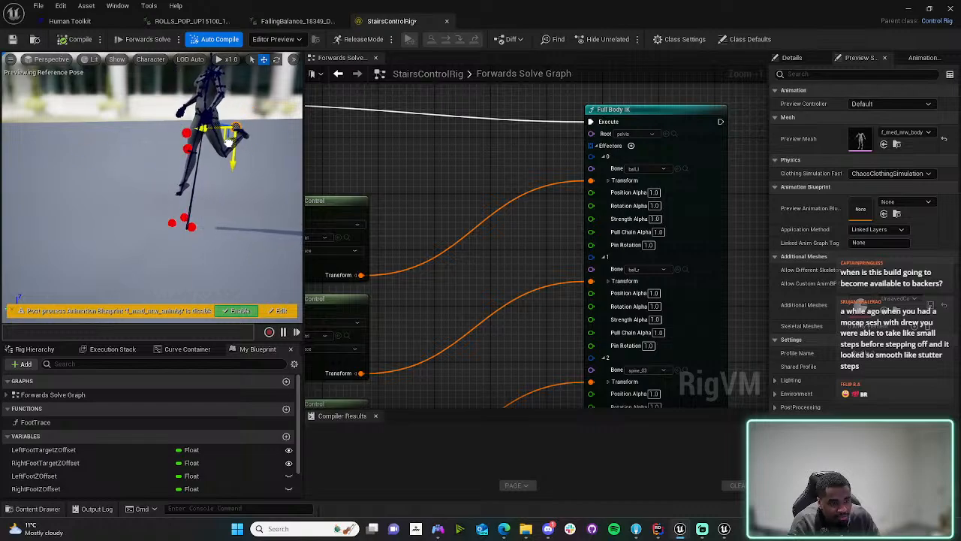
scroll(479, 285, "down", 5)
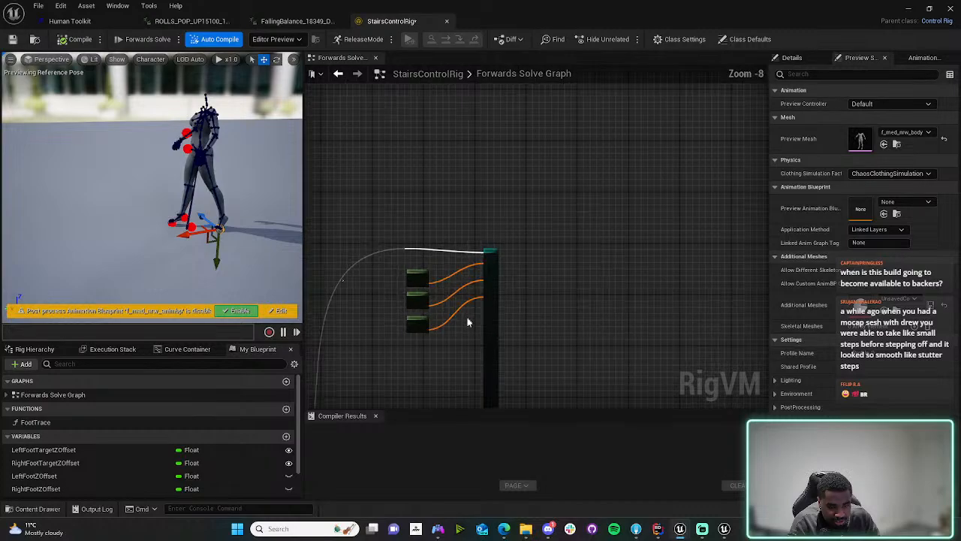
scroll(480, 265, "up", 5)
right_click_drag(455, 208, 563, 310)
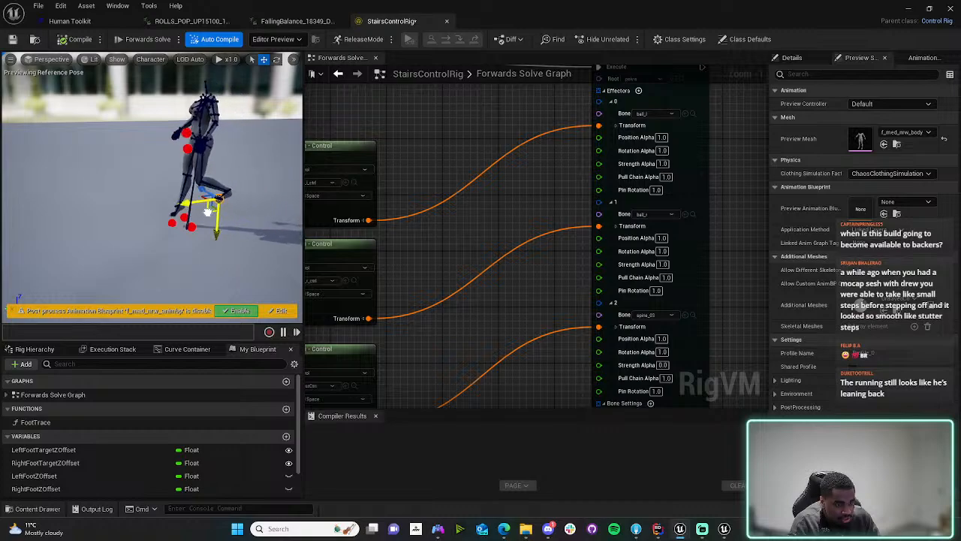
left_click_drag(257, 214, 242, 218)
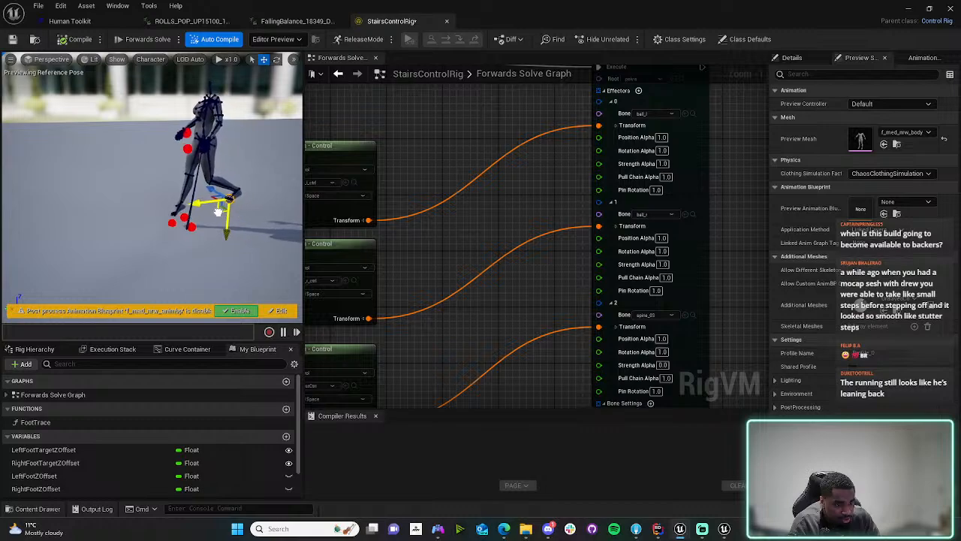
- Pull the left ball control far below floor level to test how the body follows when the leg is overextended
left_click_drag(224, 248, 91, 323)
right_click_drag(167, 241, 182, 221)
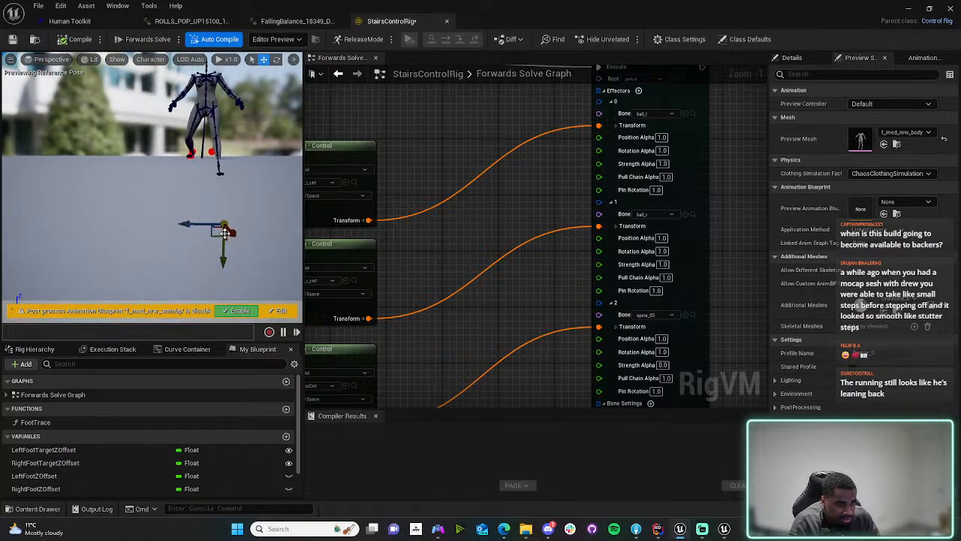
left_click_drag(223, 253, 224, 287)
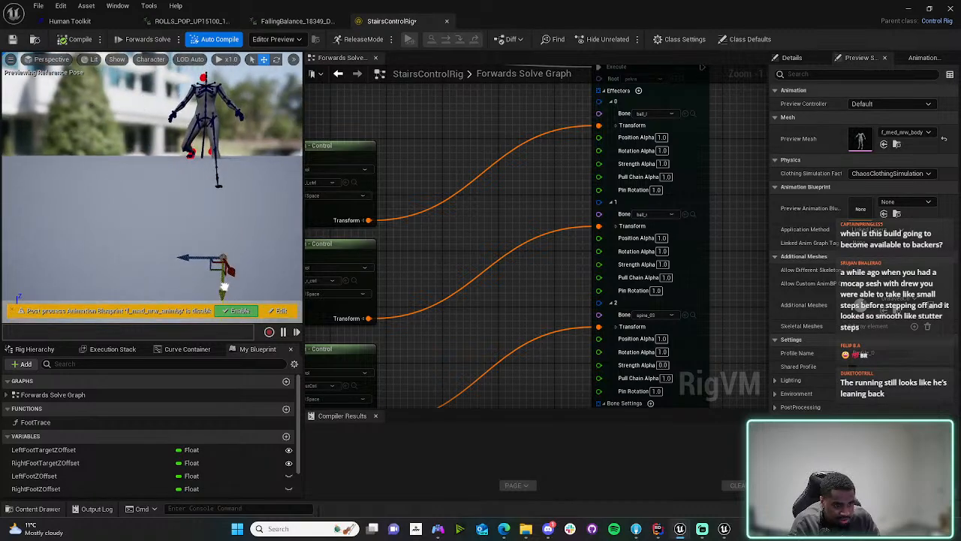
right_click_drag(137, 216, 167, 190)
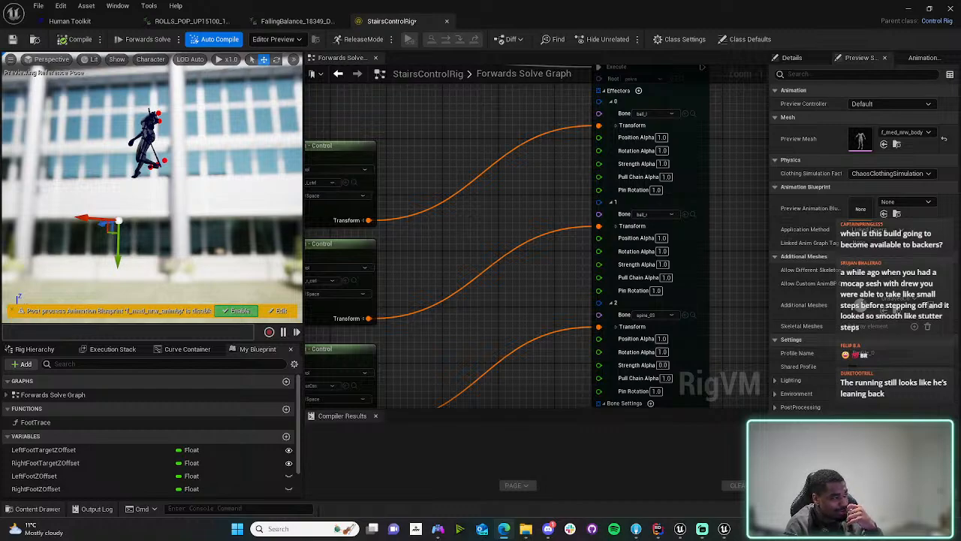
- Switch to the Falling board in Milanote, maximize its window and reposition the Falling column on the board
left_click_drag(0, 259, 350, 180)
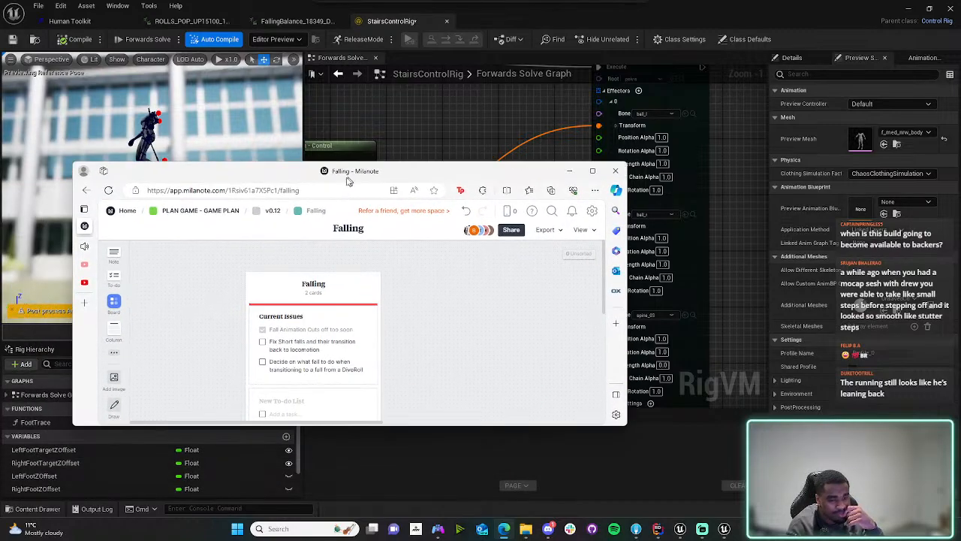
left_click(597, 172)
left_click_drag(286, 132, 218, 128)
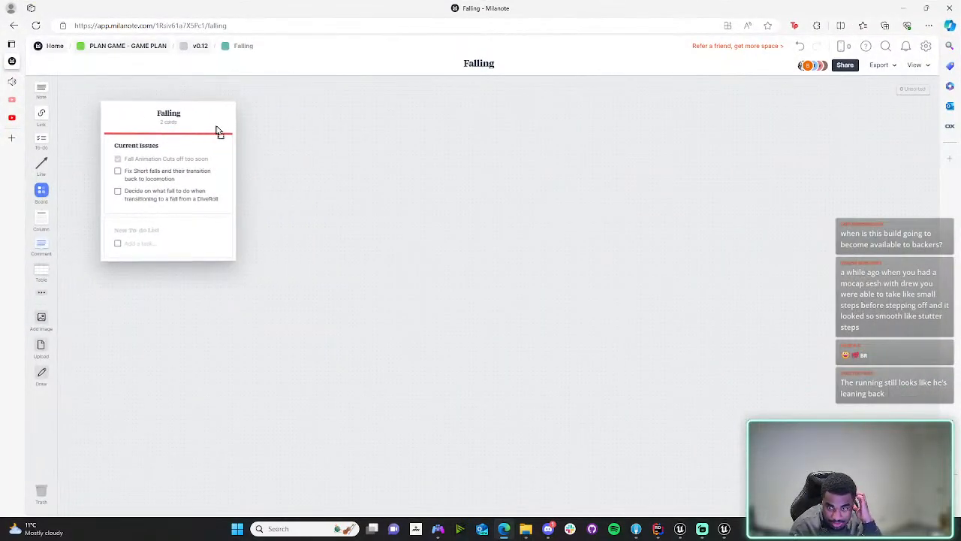
right_click(367, 169)
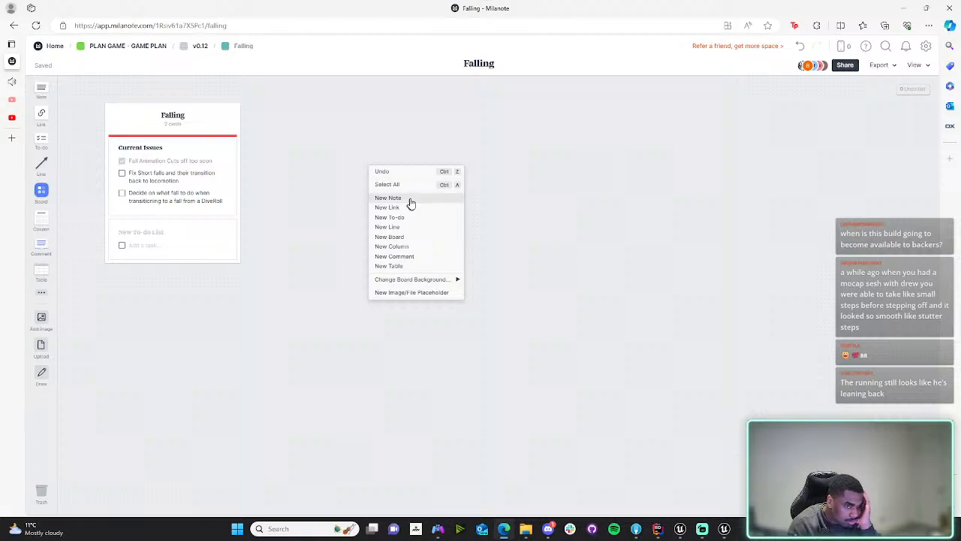
left_click(338, 206)
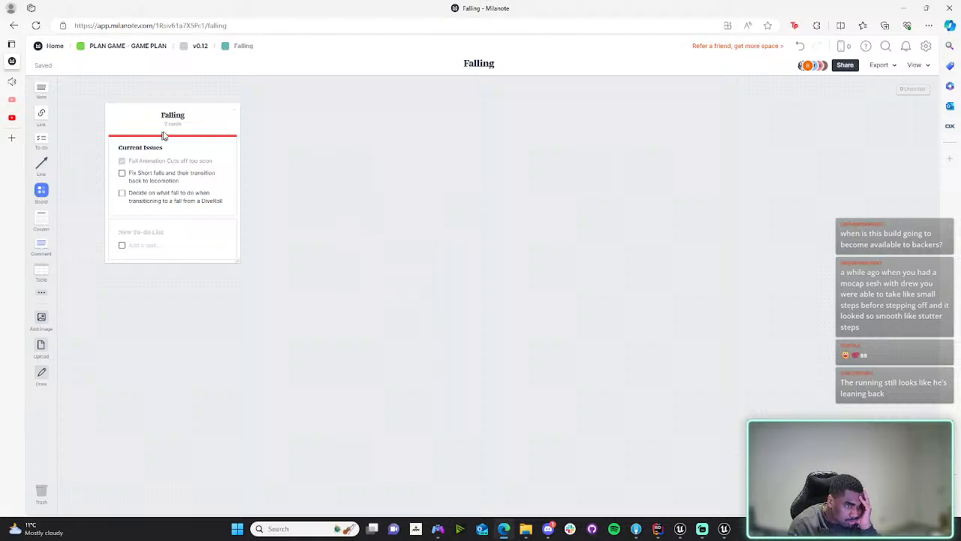
- Title the empty to-do list in the Falling column "Fix For Short Falls"
left_click(174, 230)
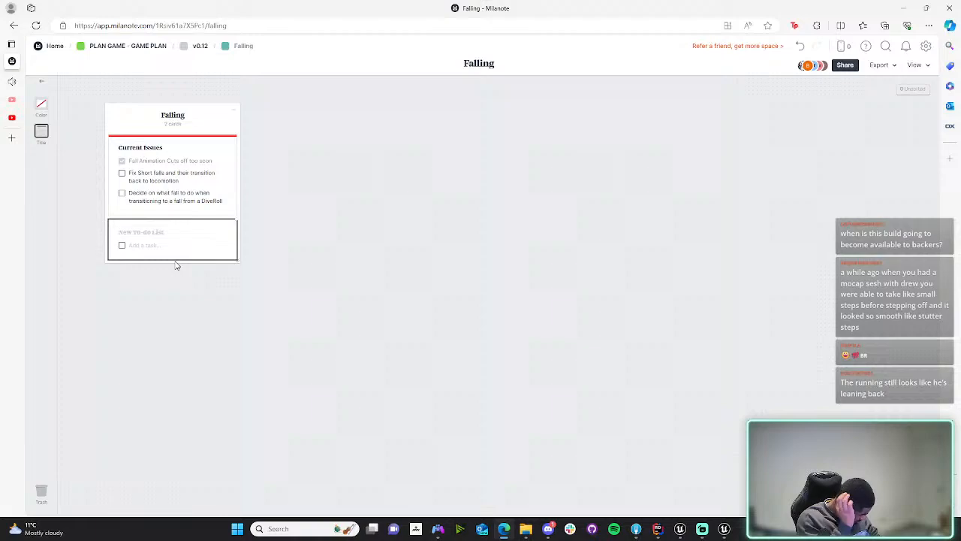
type("Fix FOr")
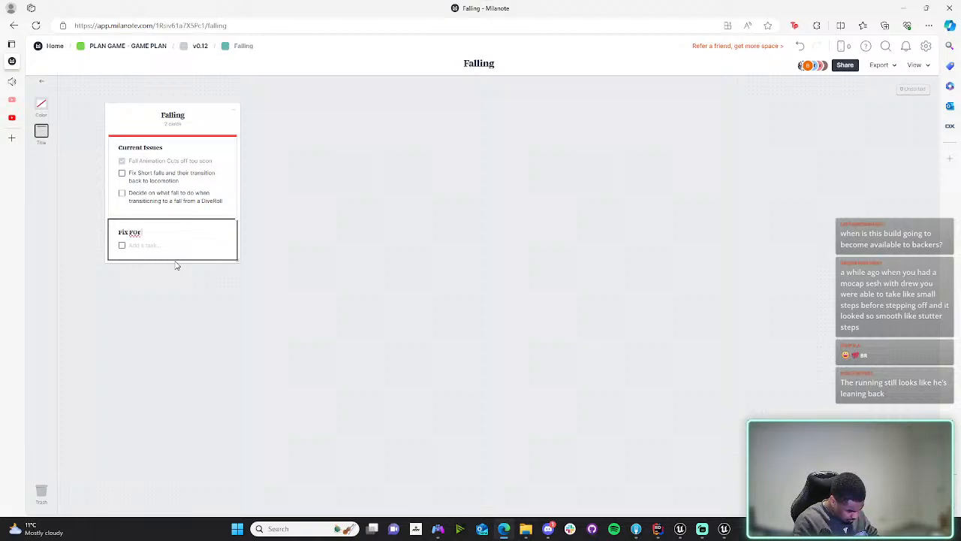
type(" short Falls")
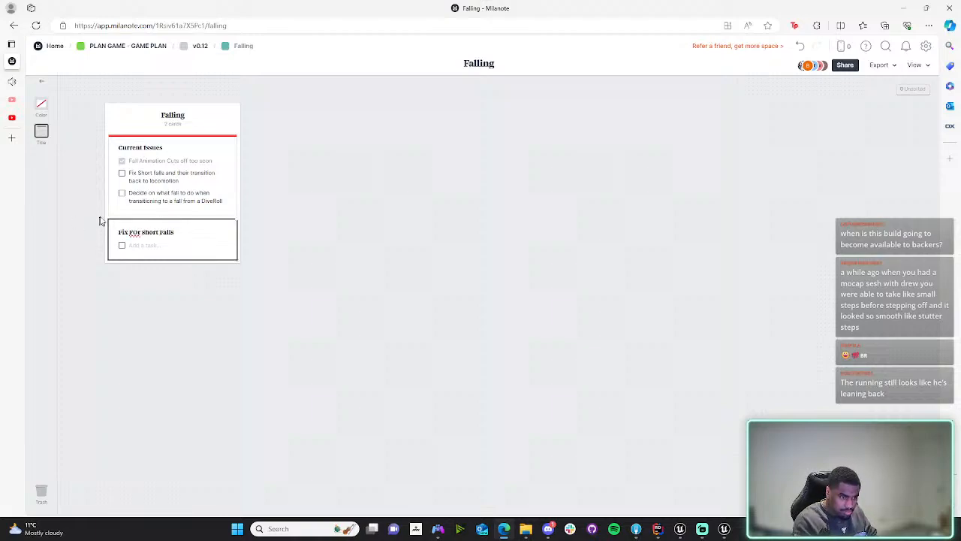
left_click(139, 232)
key("BackSpace")
type("o")
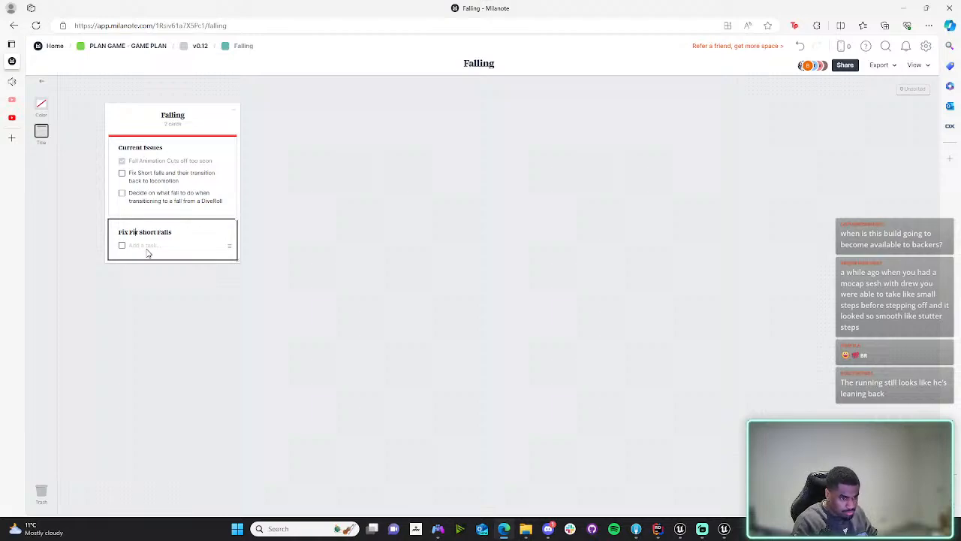
- Enter the first task of the Fix For Short Falls list as "Create Control Rig for Locomotion"
left_click(136, 245)
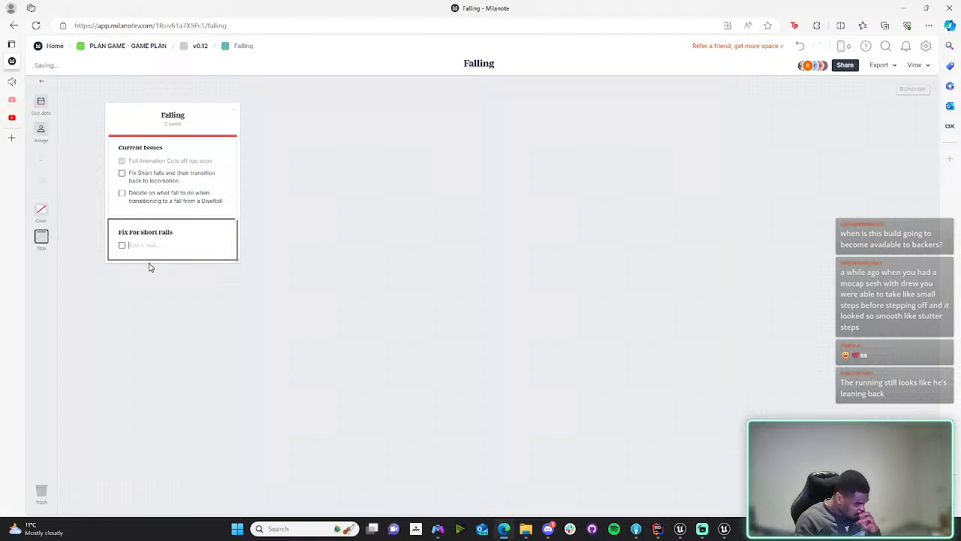
type("Add")
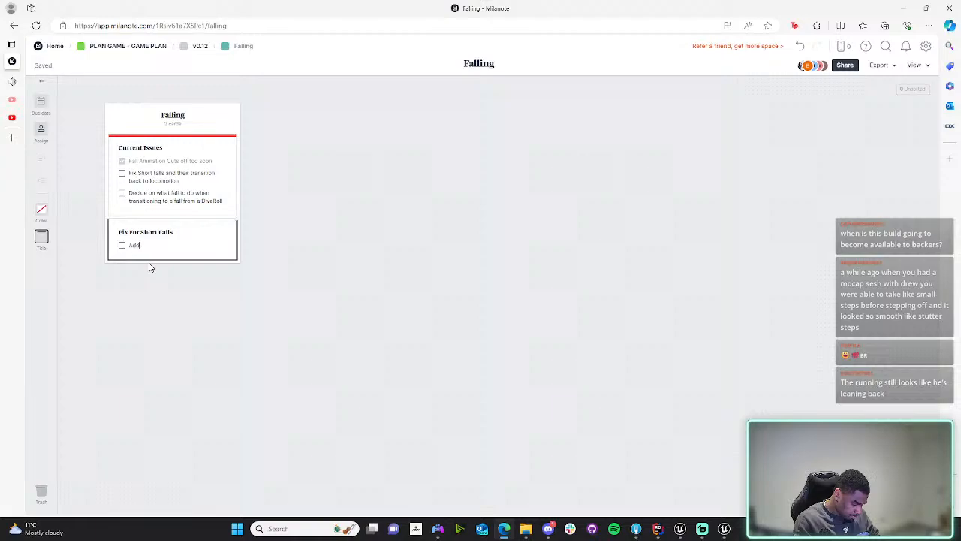
type(" Control Rig")
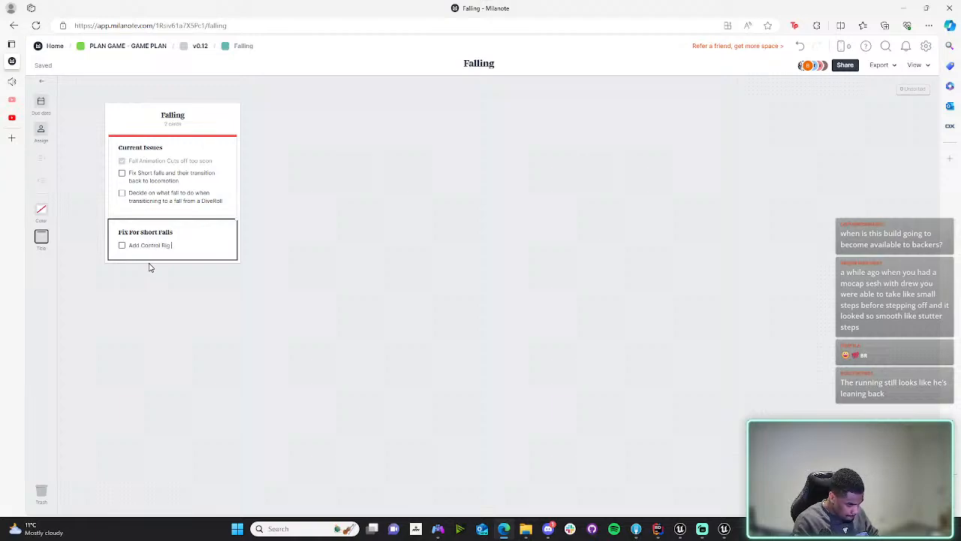
type(" for Locomotion")
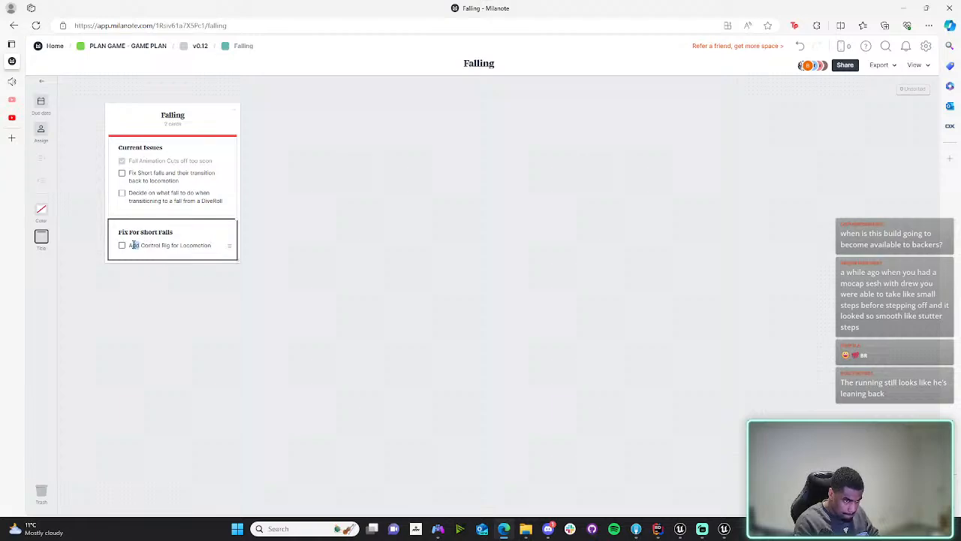
double_click(133, 245)
type("Create")
left_click(220, 246)
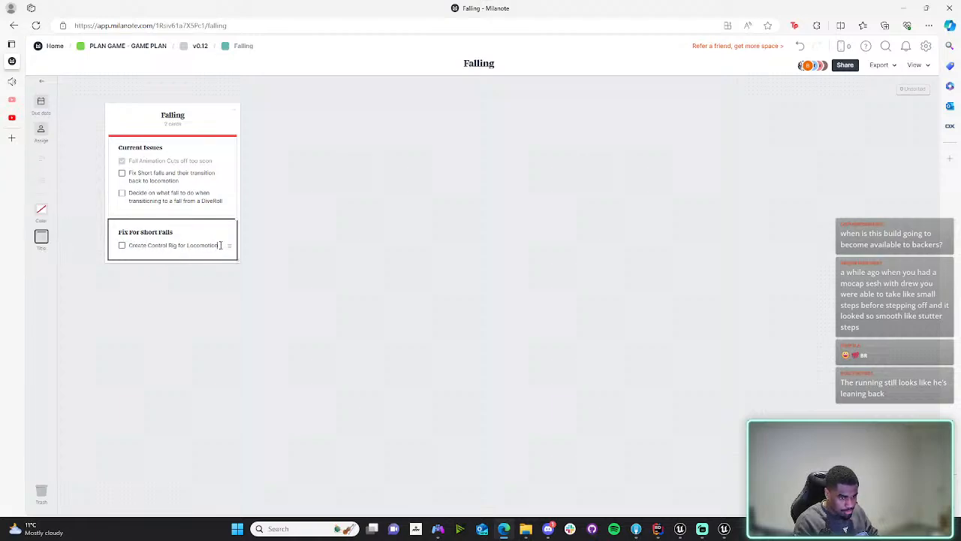
- Add a second task reading "Introduce IK during the short fall to move the feet towards the ground"
key("Return")
type("Intr")
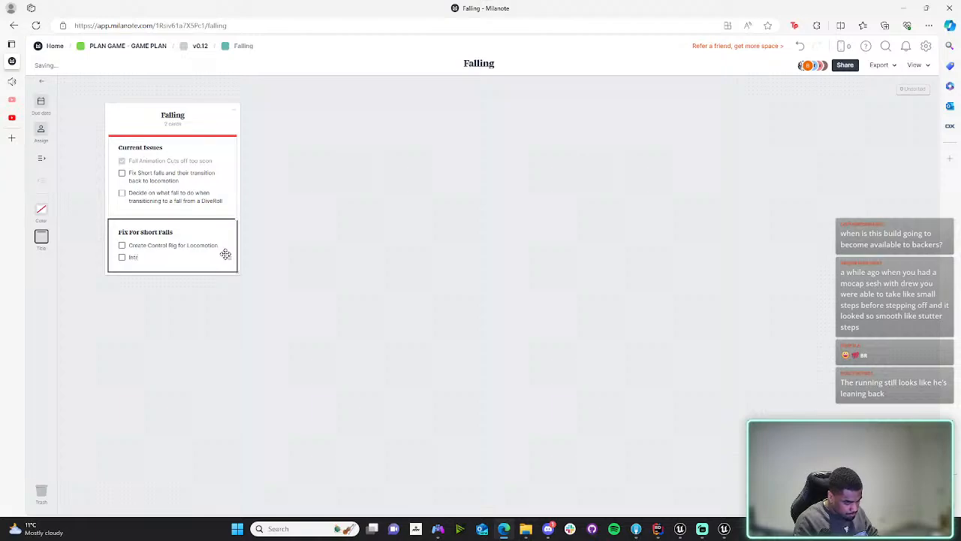
type("oduce IK during the")
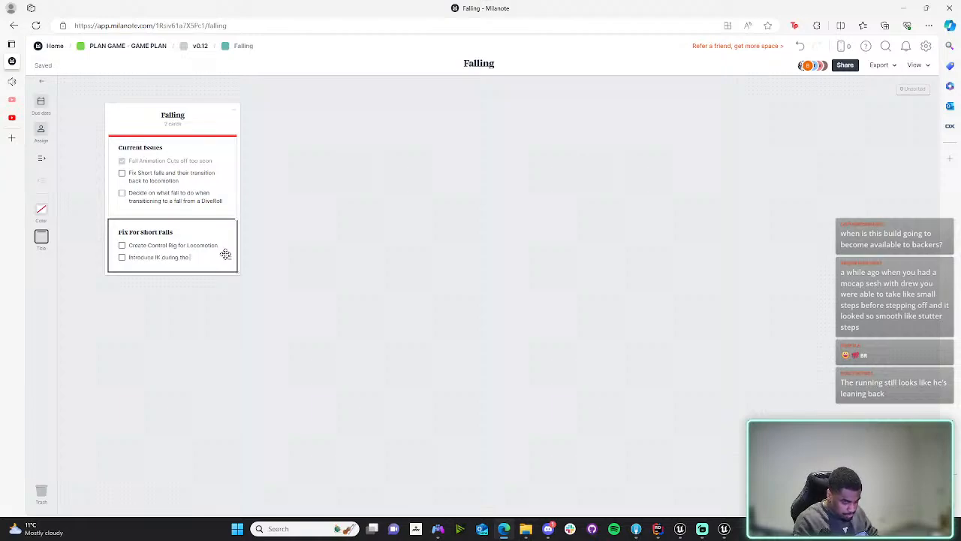
type(" f short fall to")
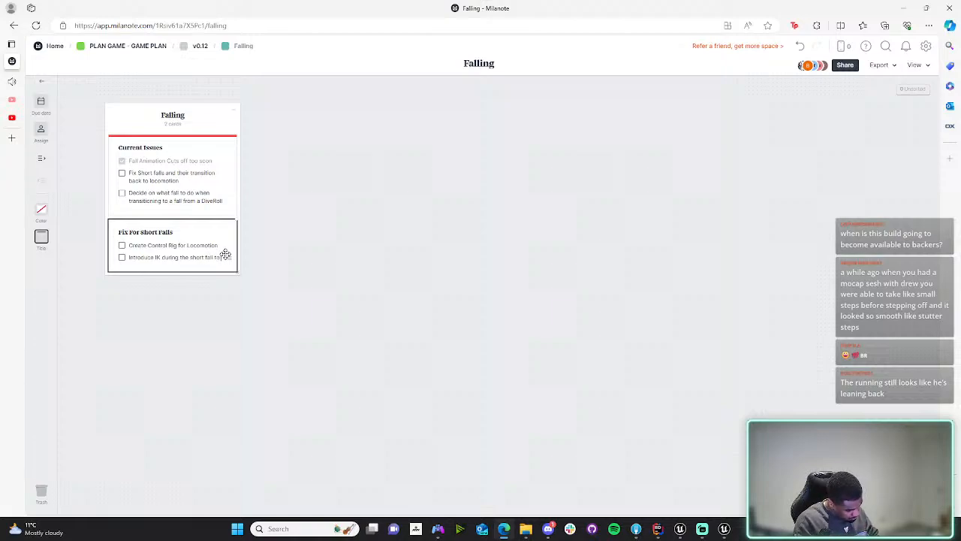
type(" move the")
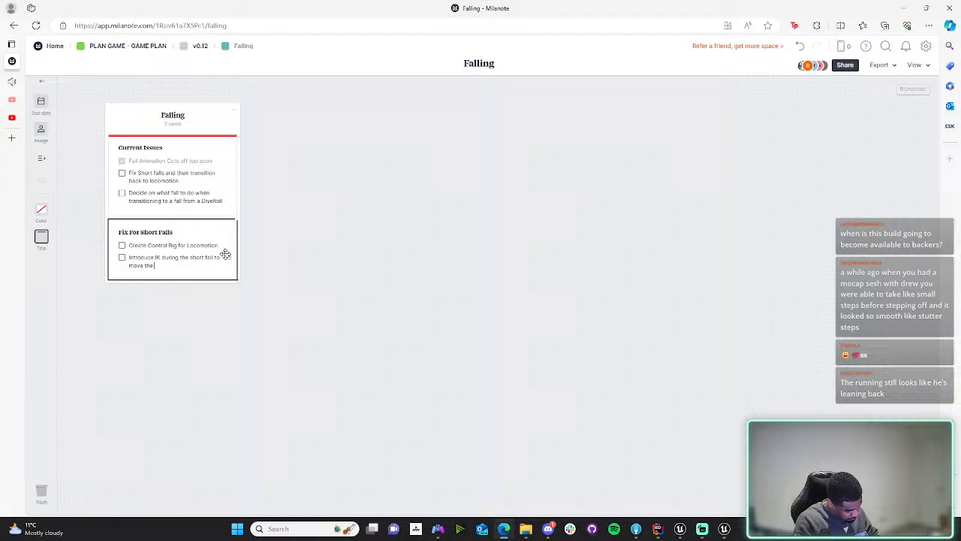
type(" feet towards the ground")
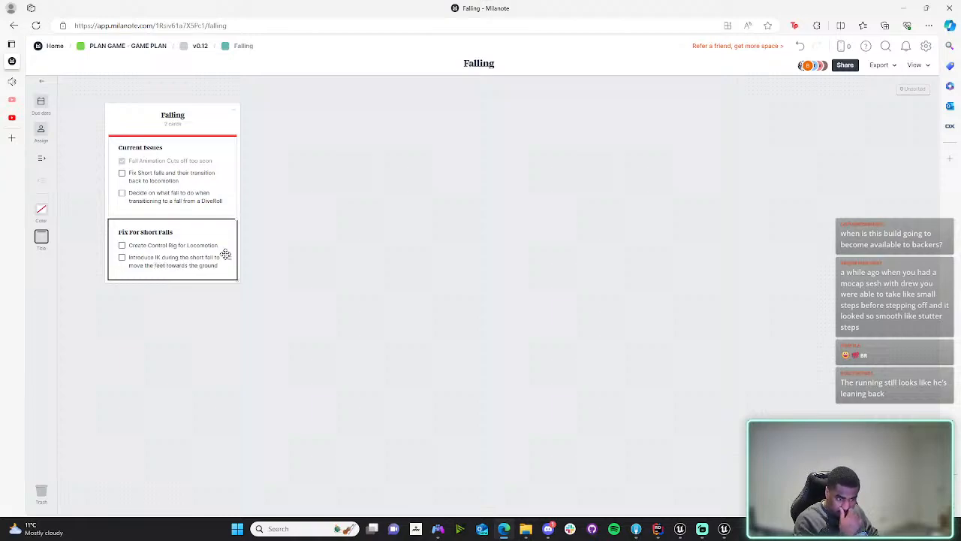
- Add a third task reading "Adjust the locomotion stride rate" to the Fix For Short Falls list
key("Return")
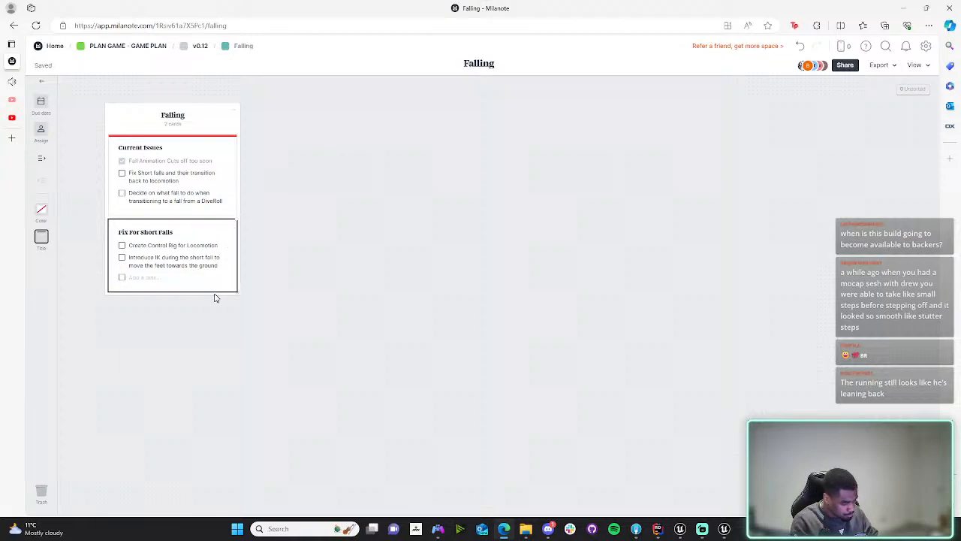
type("A")
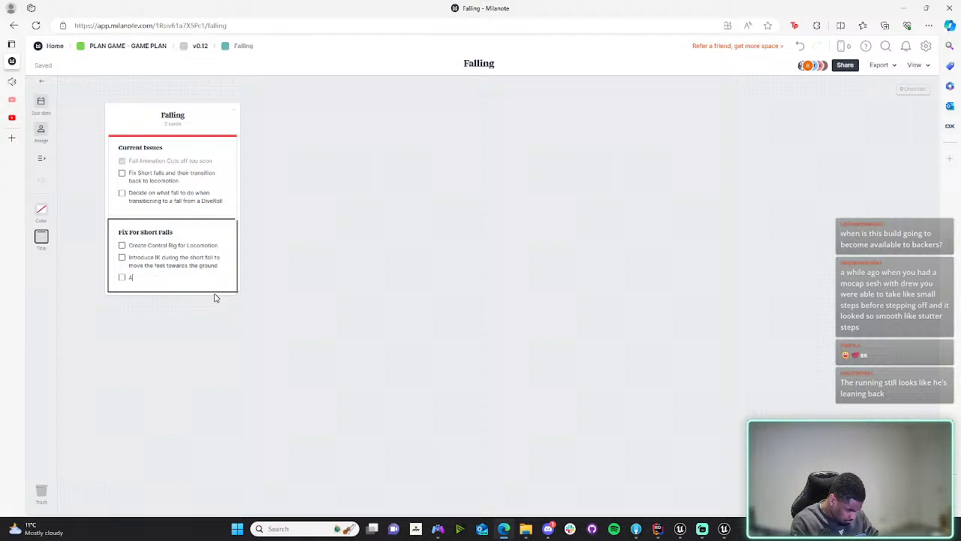
type("djust the lacomot")
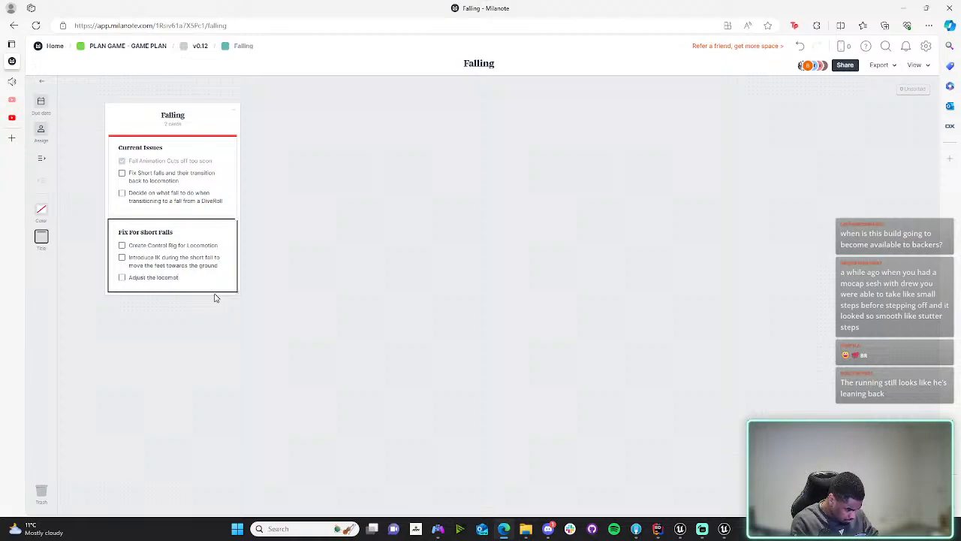
type("ion state")
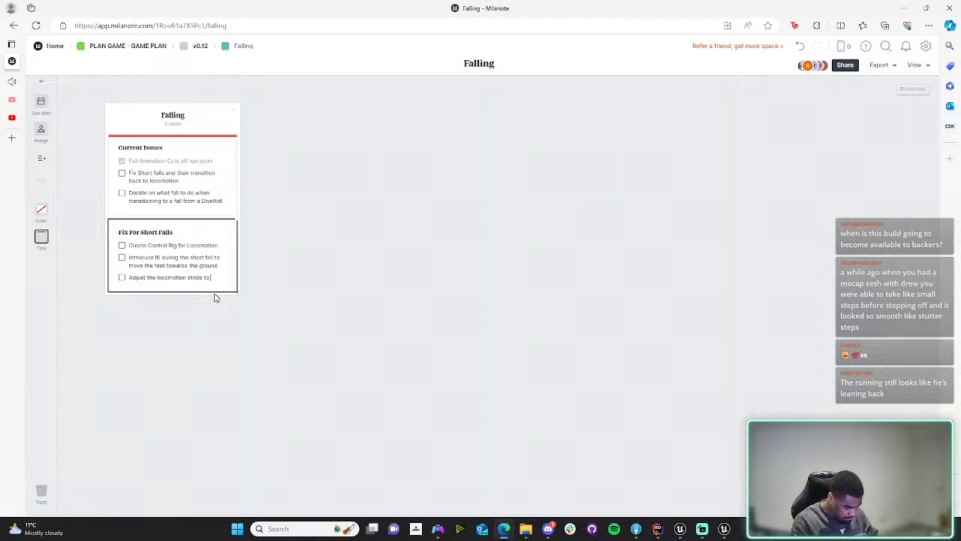
key("BackSpace")
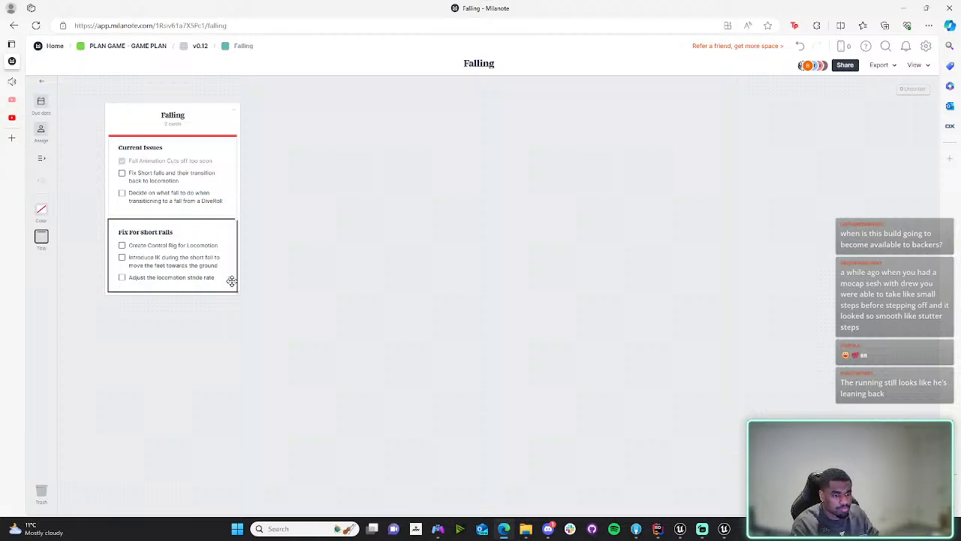
- Assign the locomotion stride rate task to the responsible team member
right_click(213, 278)
left_click(167, 284)
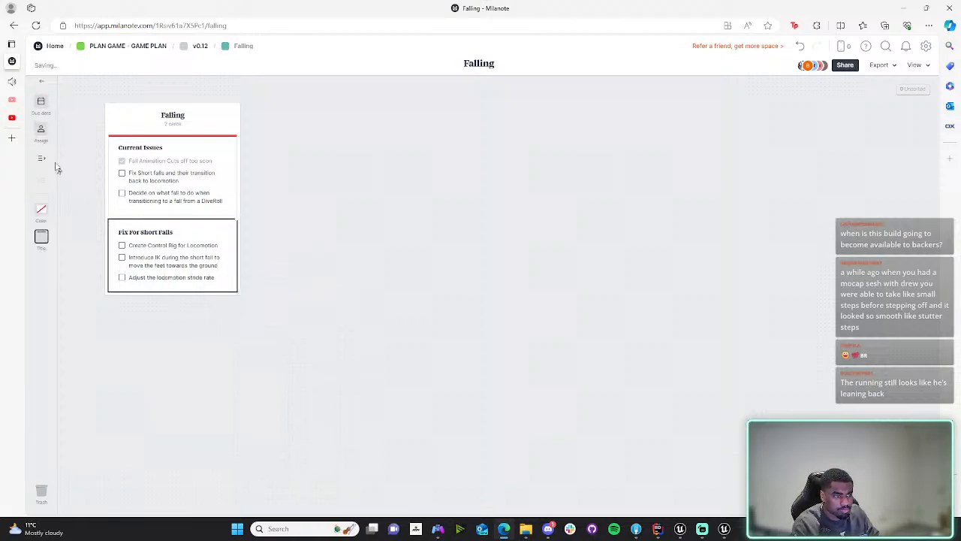
left_click(41, 132)
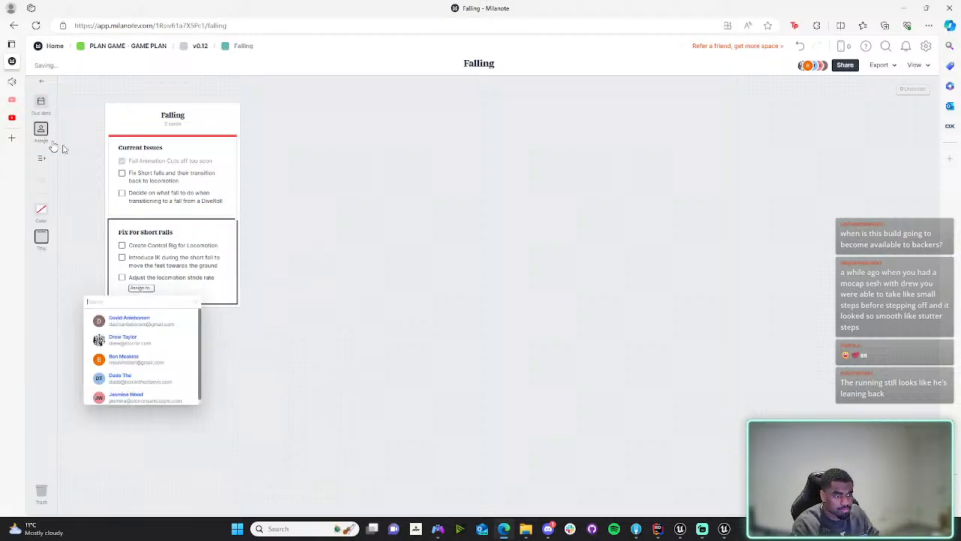
left_click(142, 380)
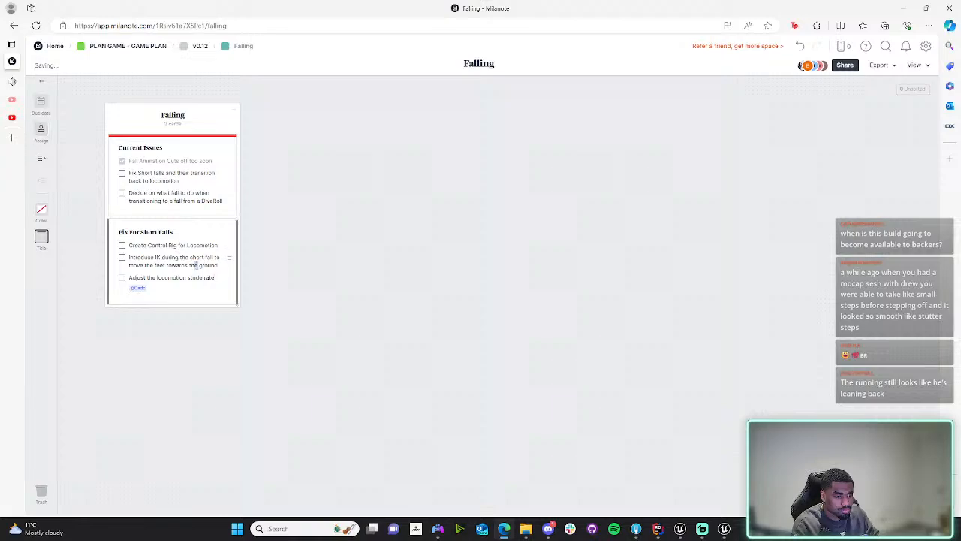
- Assign both the short-fall IK task and the Control Rig for Locomotion task to another team member
left_click(196, 267)
triple_click(196, 267)
key("Escape")
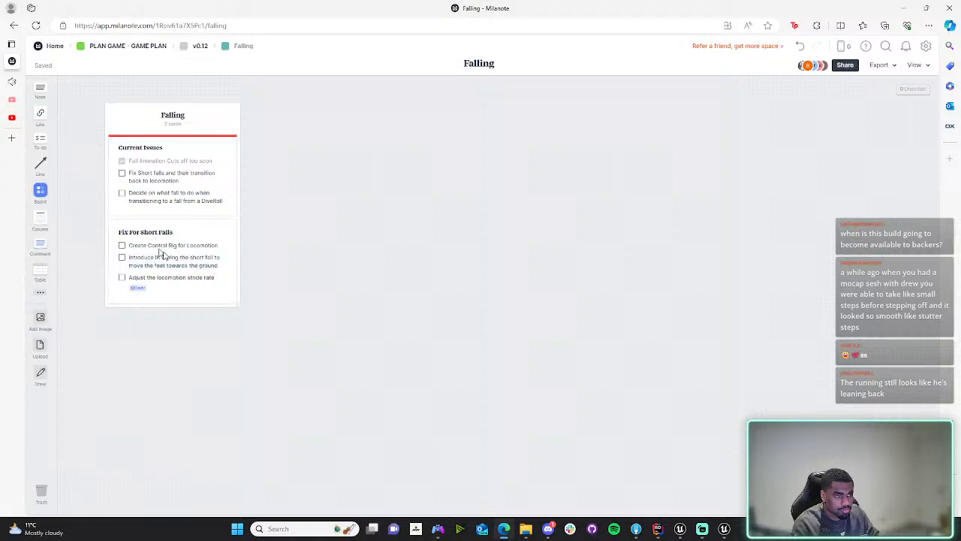
left_click(172, 263)
left_click(41, 129)
left_click(138, 324)
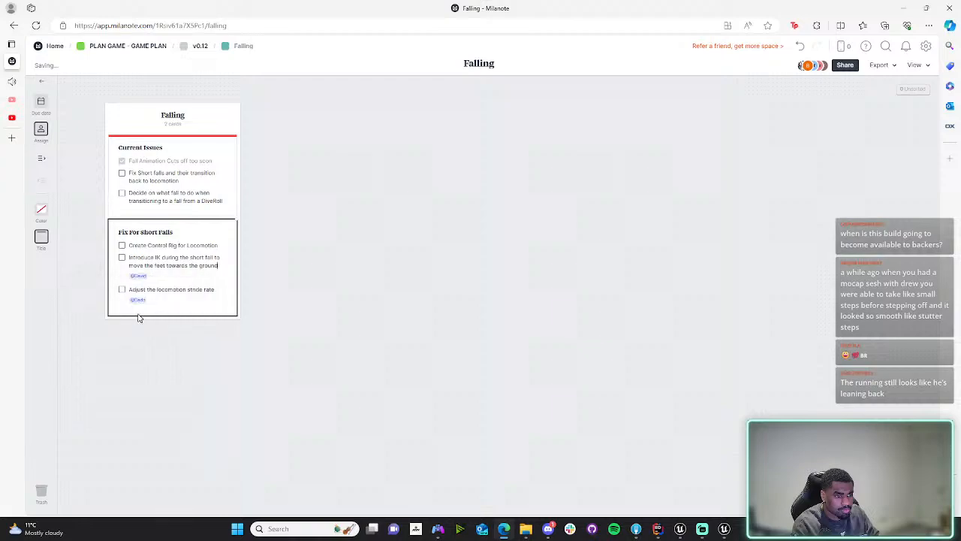
left_click(172, 244)
left_click(41, 129)
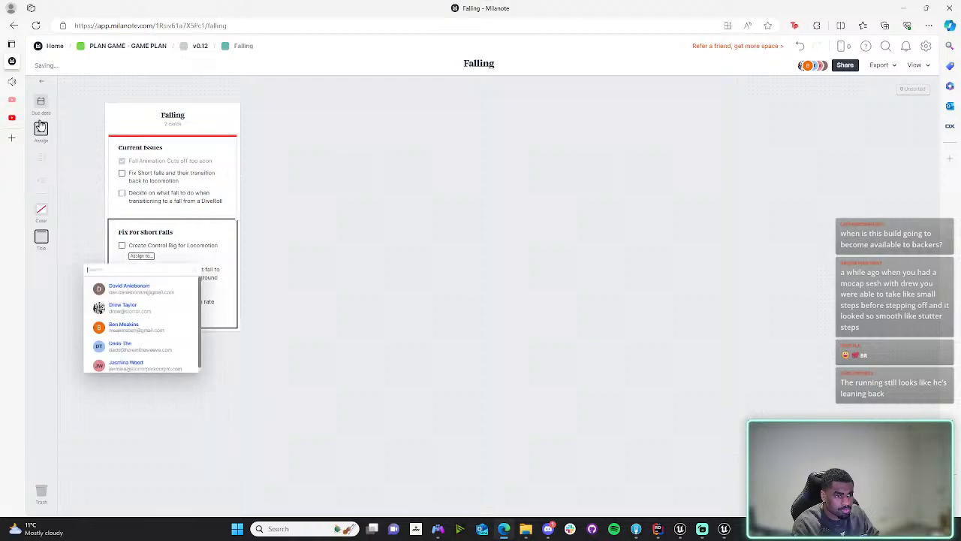
left_click(142, 279)
left_click(315, 245)
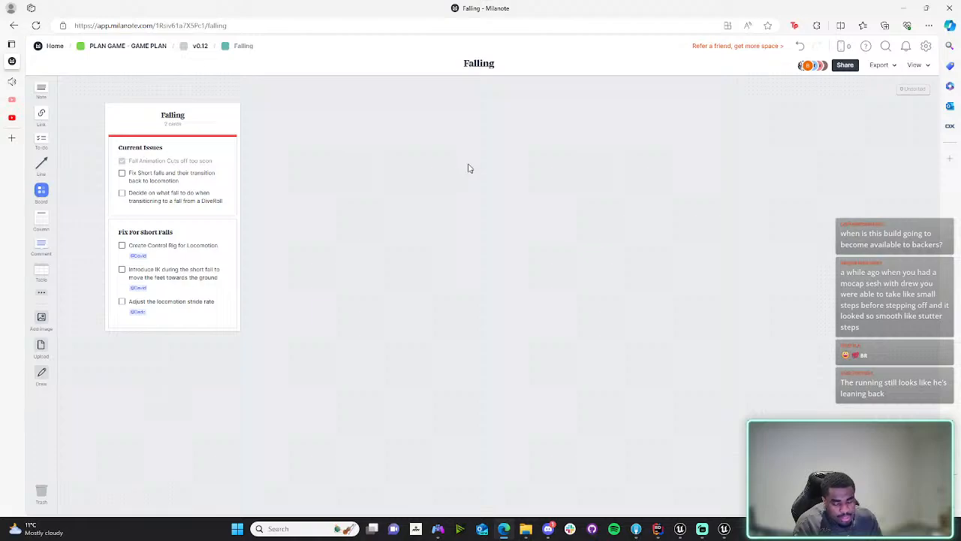
- Switch back to StairsControlRig in Unreal Editor and open the content browser at the ControlRigs Old folder
mouse_move(681, 529)
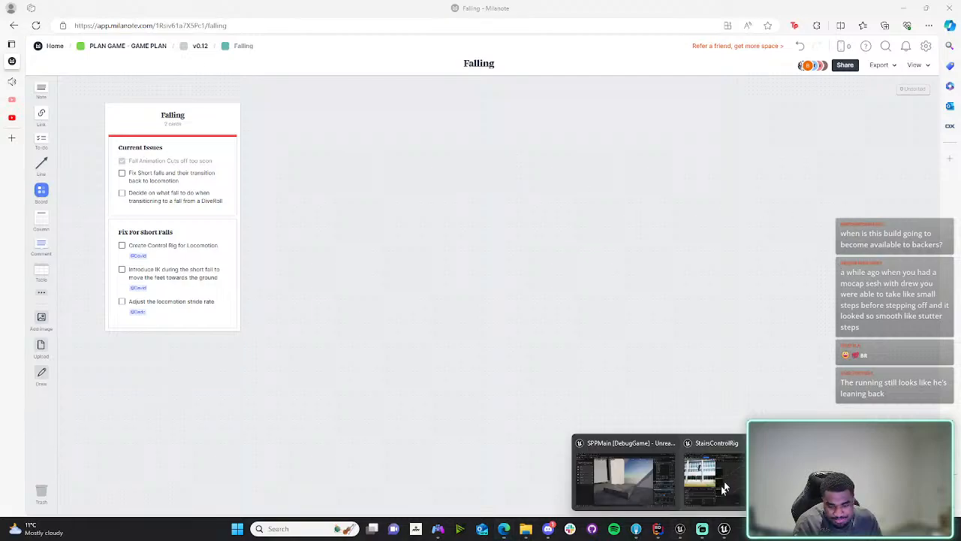
left_click(721, 481)
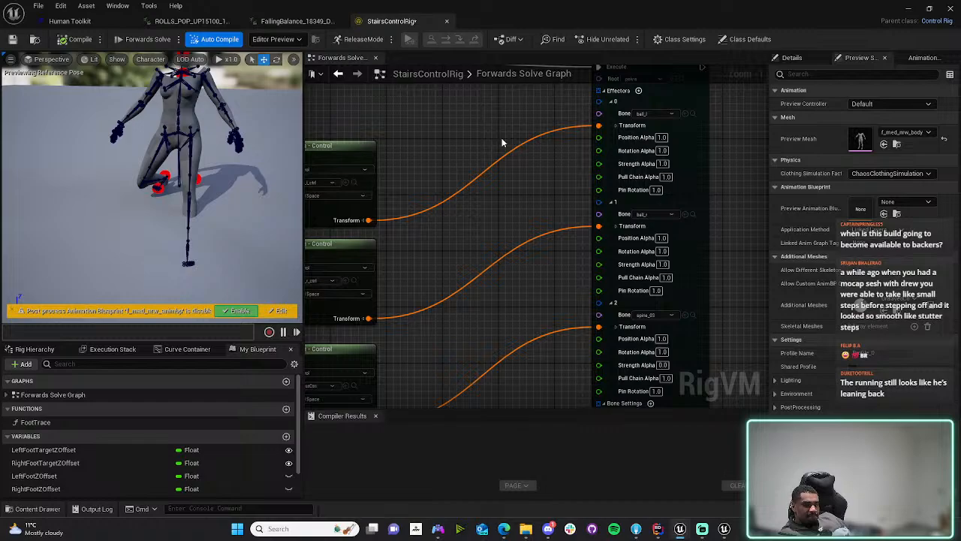
scroll(454, 134, "down", 3)
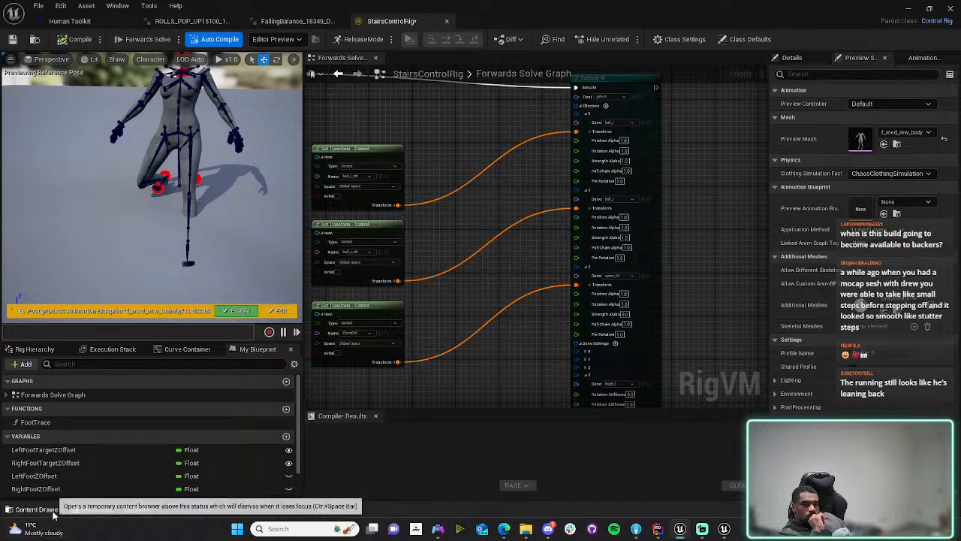
left_click(33, 508)
left_click(479, 138)
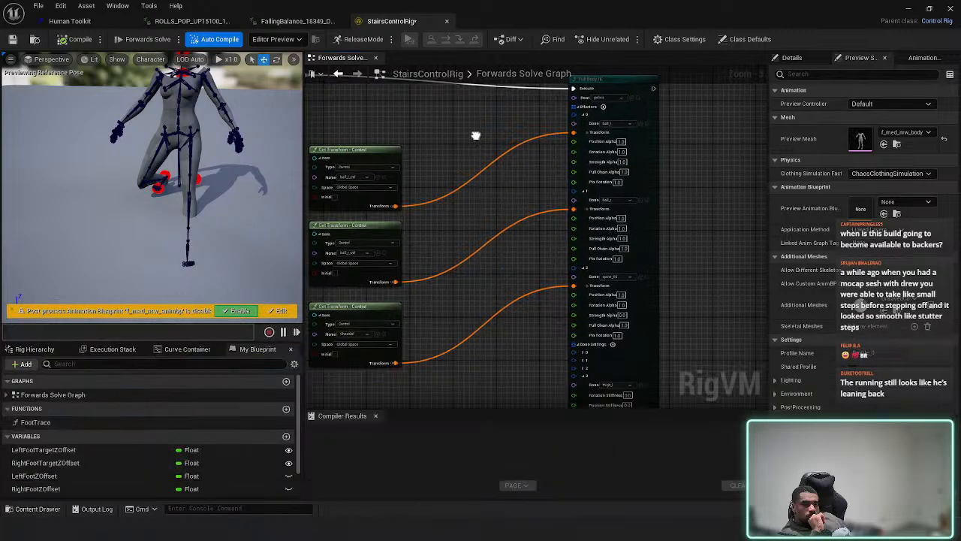
left_click(45, 508)
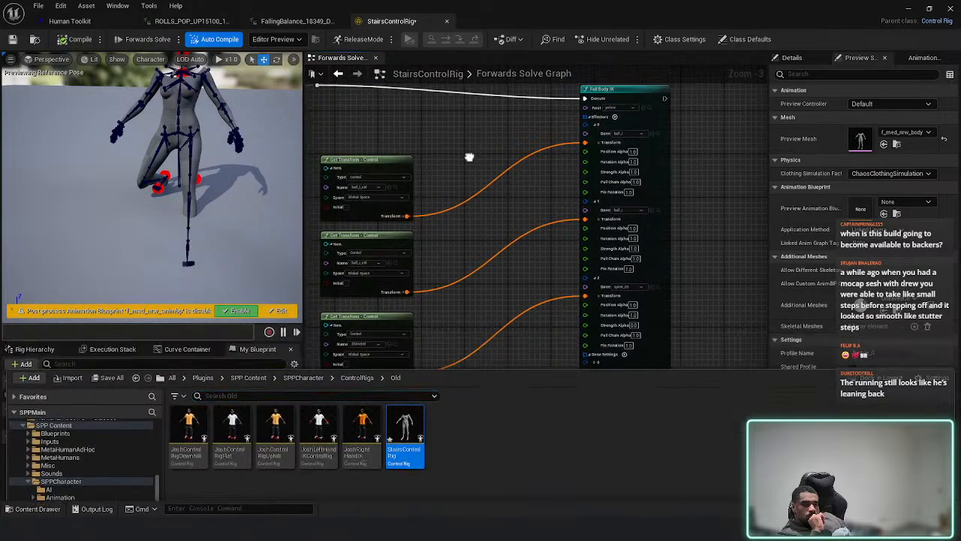
- Examine the StairsControlRig's Forwards Solve Graph, from the Full Body IK node and its control transforms to the branches below
left_click(468, 155)
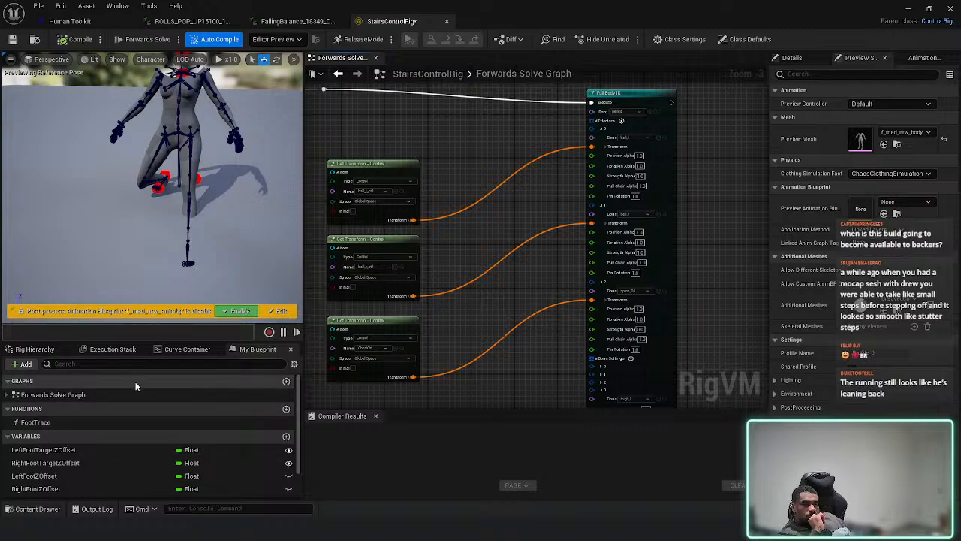
left_click(37, 509)
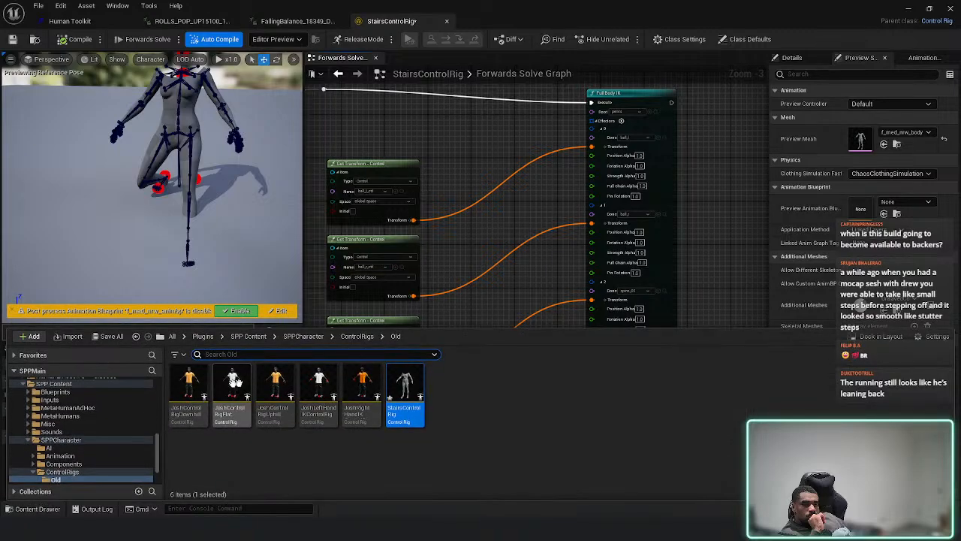
left_click(351, 129)
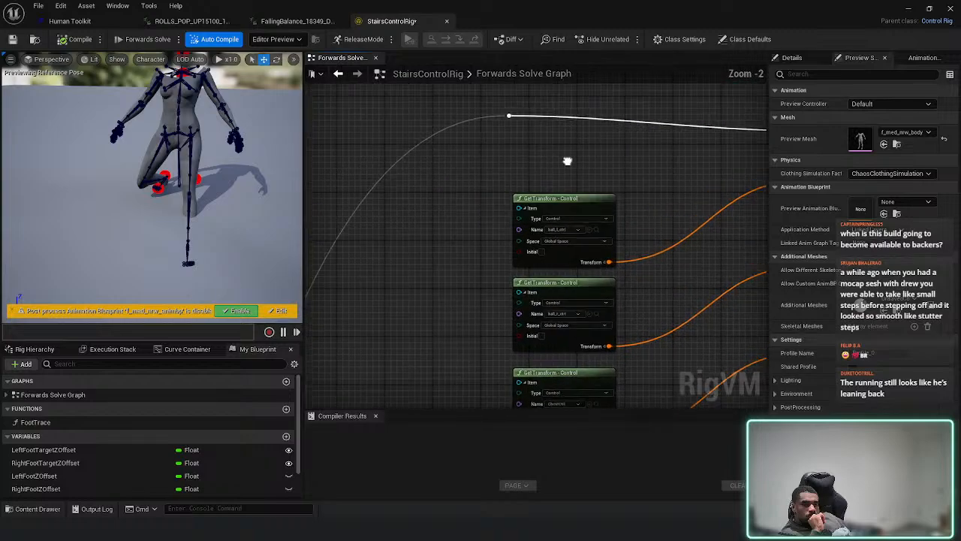
scroll(506, 160, "down", 5)
scroll(460, 286, "down", 3)
right_click_drag(422, 285, 426, 202)
right_click_drag(156, 141, 187, 86)
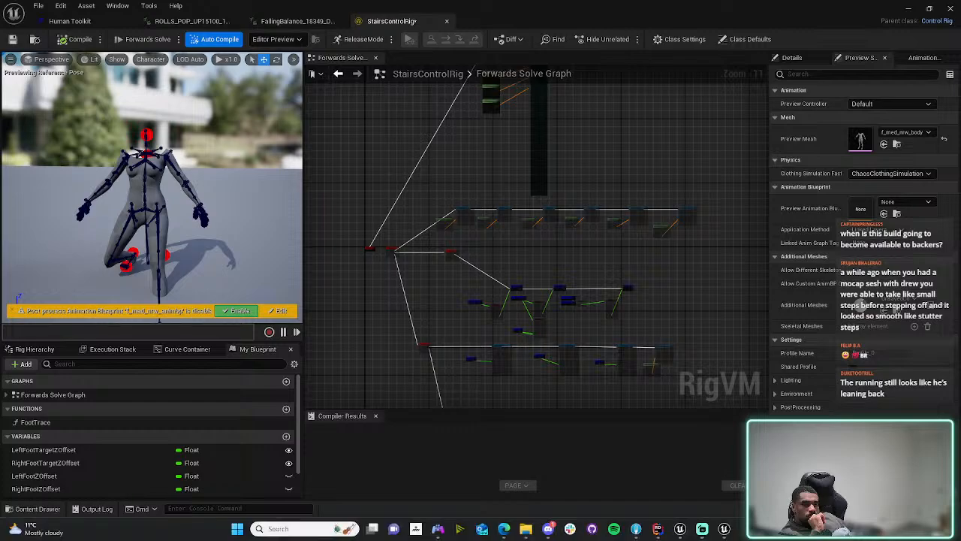
- Switch to NVIDIA Broadcast, check its speaker settings and close its window
left_click(460, 529)
left_click(481, 178)
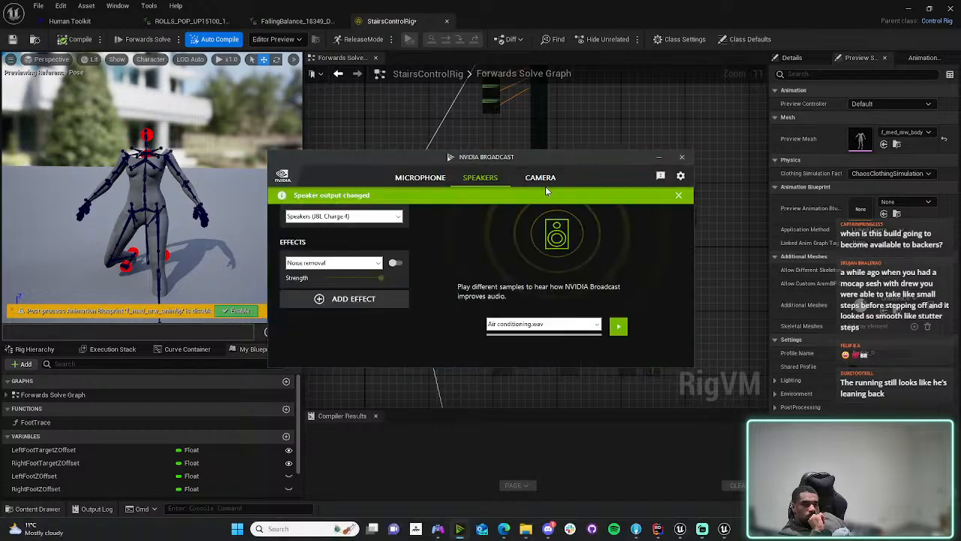
left_click(681, 157)
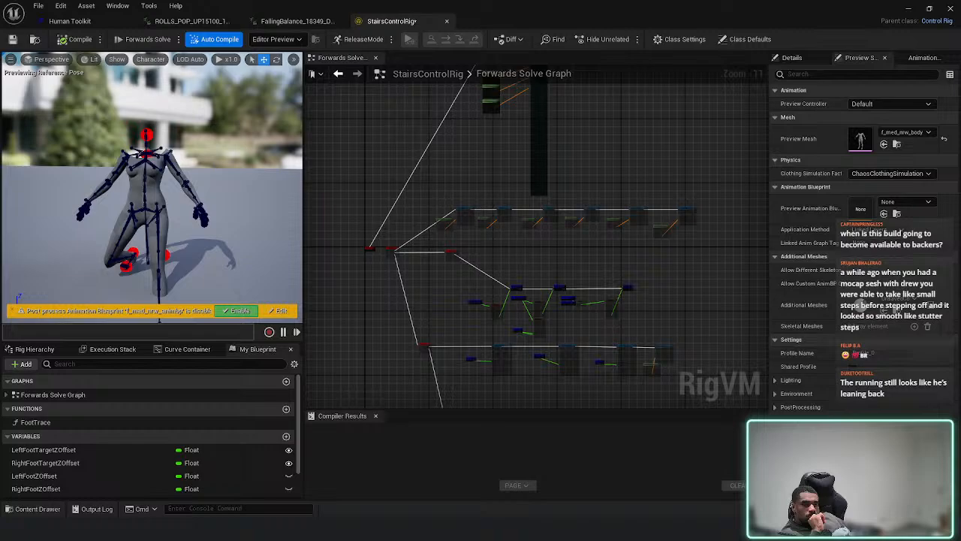
- In Task Manager, filter the processes by "broad", end both NVIDIA Broadcast processes and close Task Manager
key("ctrl+shift+Escape")
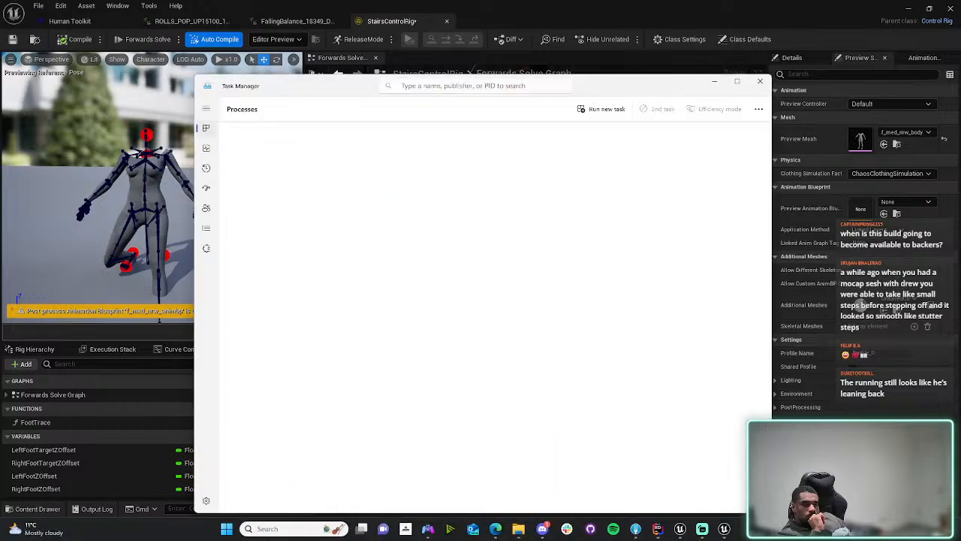
left_click(523, 86)
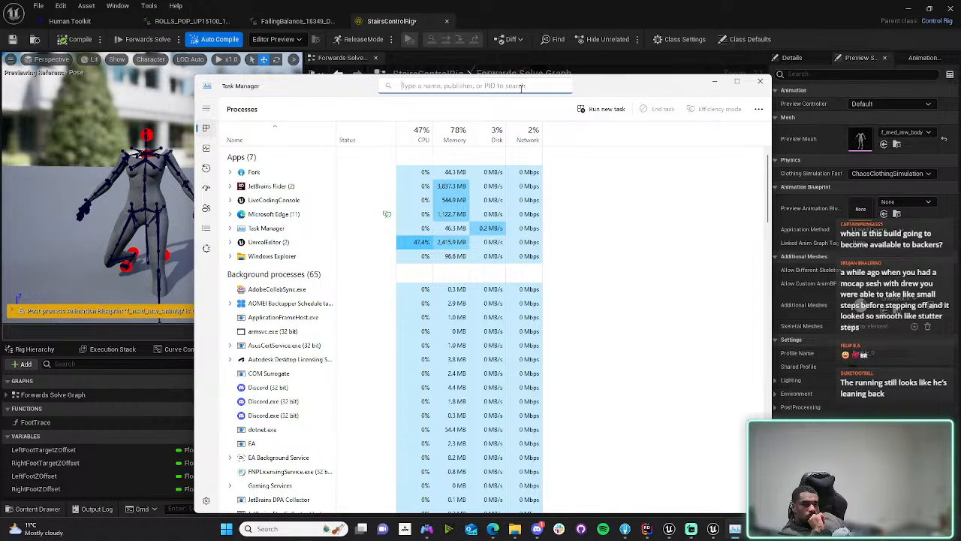
type("broad")
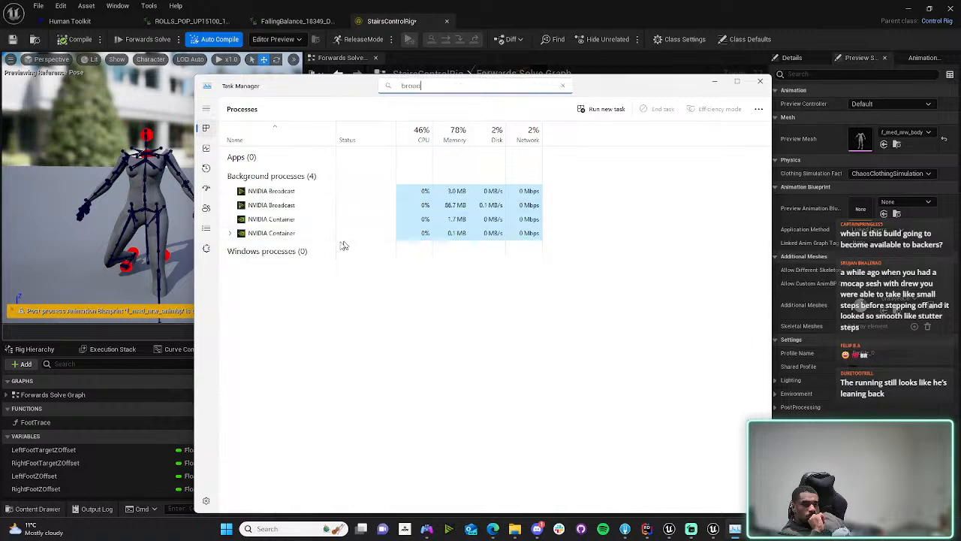
right_click(304, 201)
left_click(325, 204)
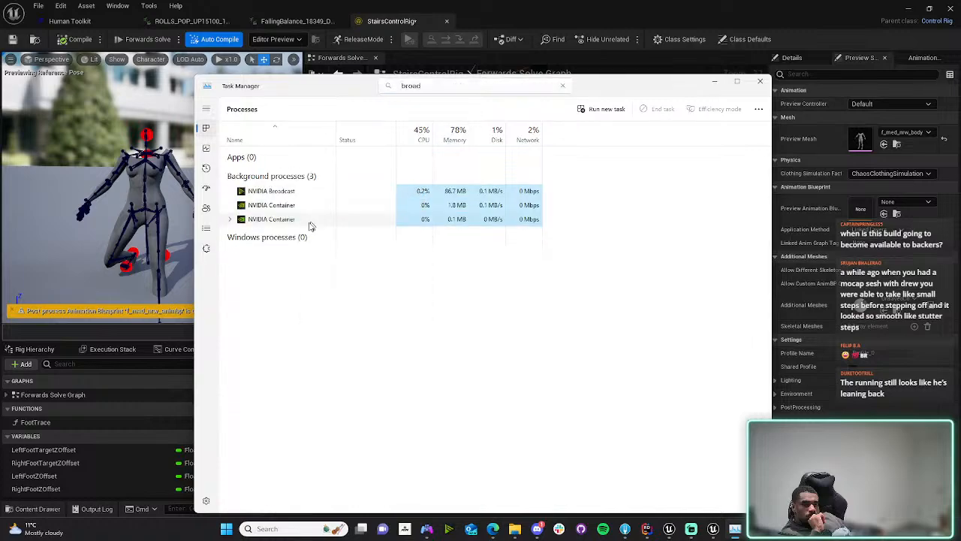
right_click(297, 190)
left_click(304, 194)
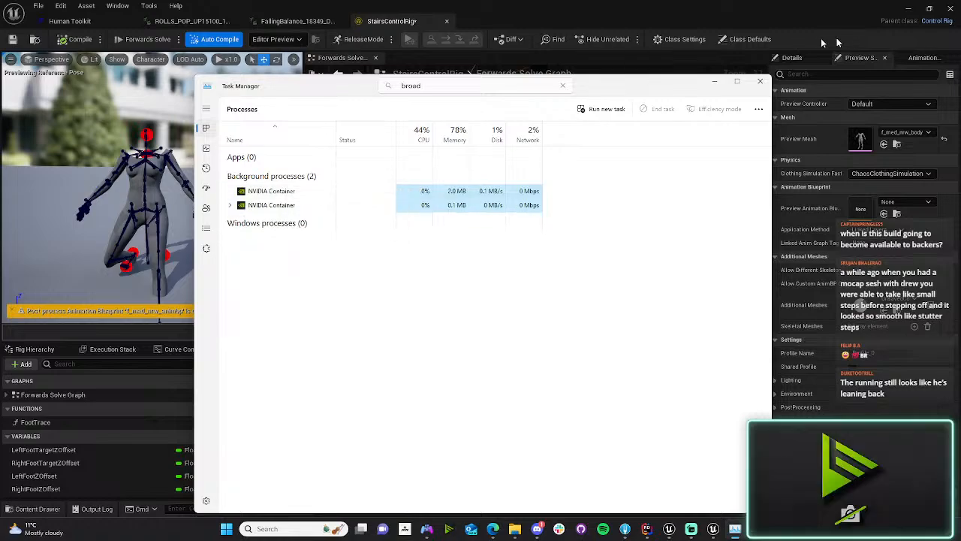
left_click(769, 84)
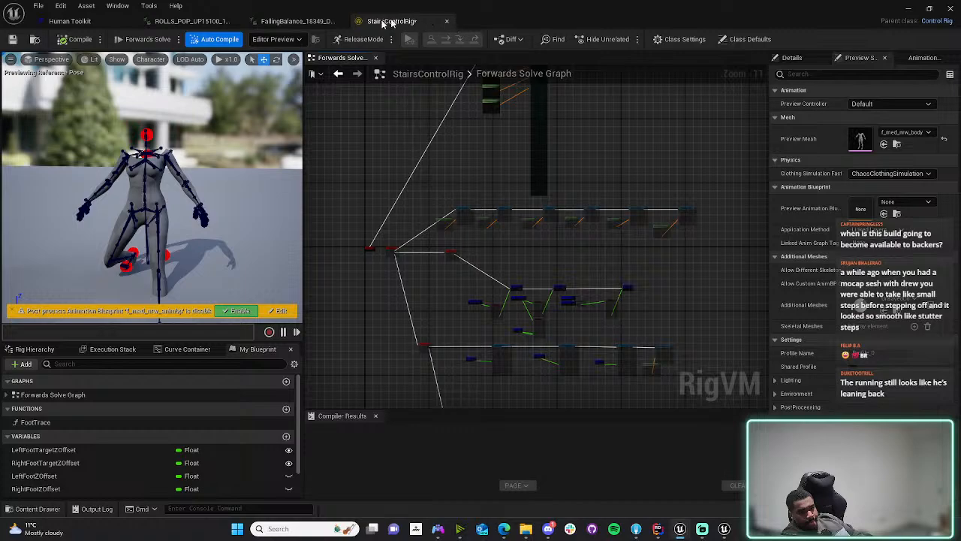
- Return to the ClimbupTesting level and play-test the character running, climbing the blocks and jumping, ending the play session
left_click(71, 21)
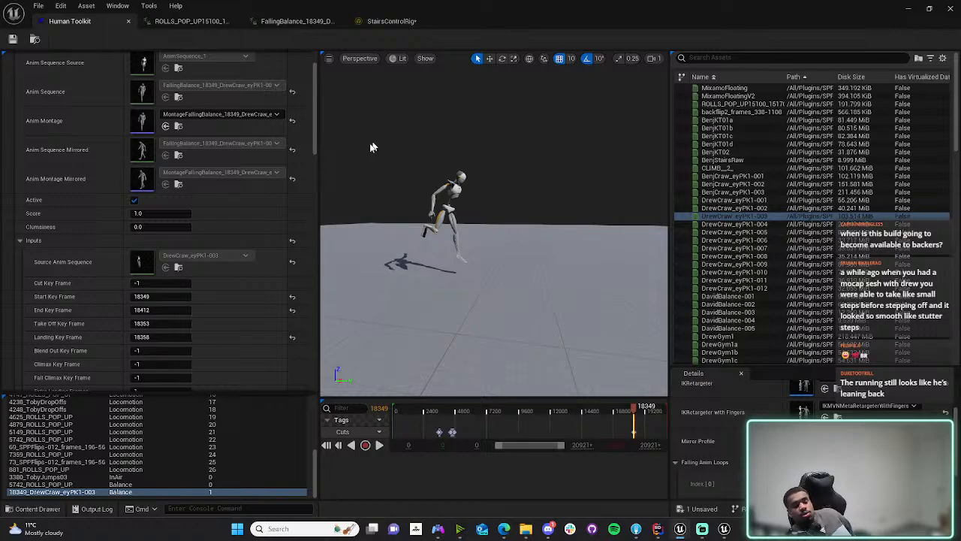
mouse_move(754, 167)
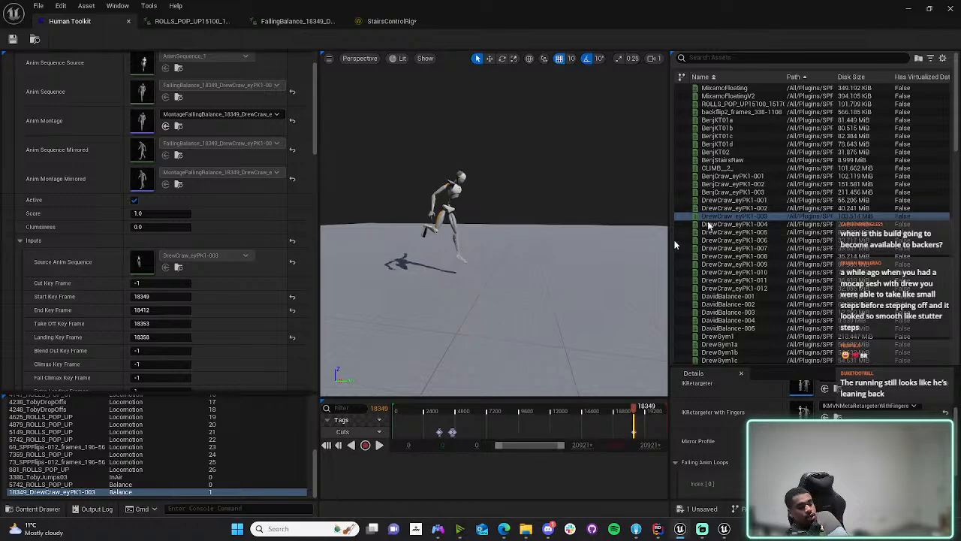
left_click(908, 8)
left_click(244, 38)
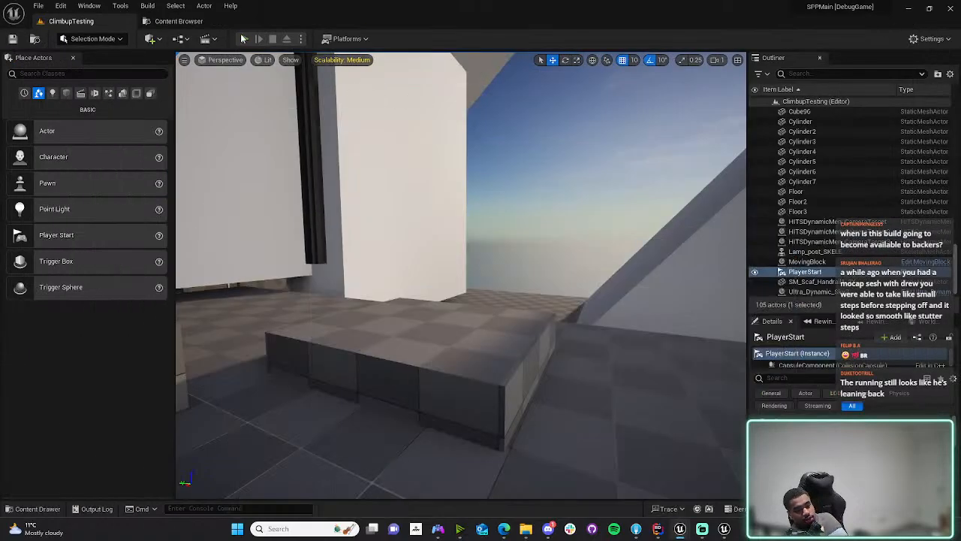
key("w")
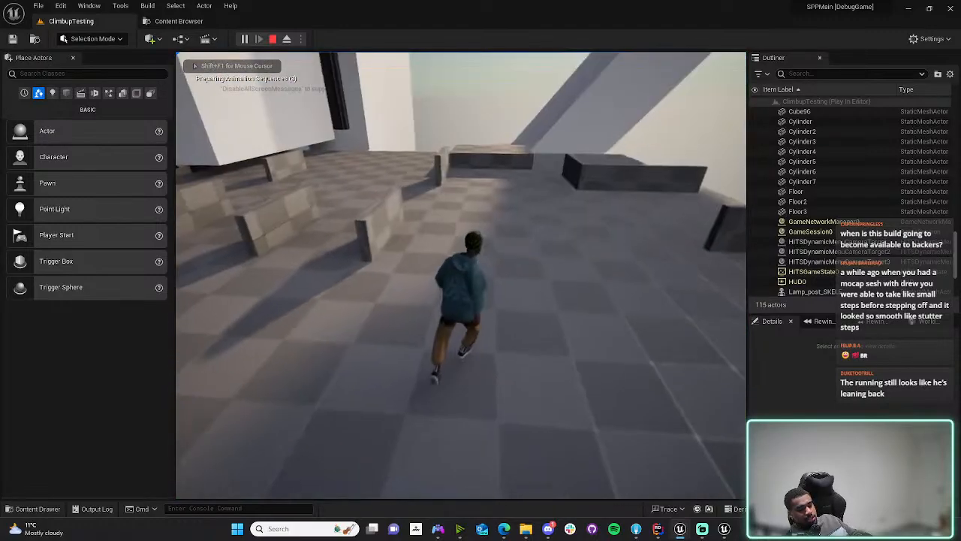
key("space")
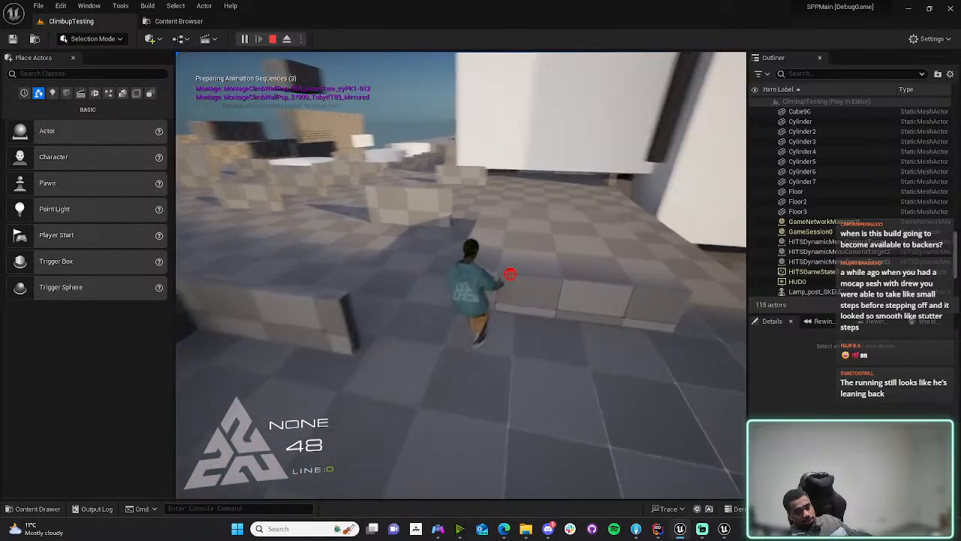
key("space")
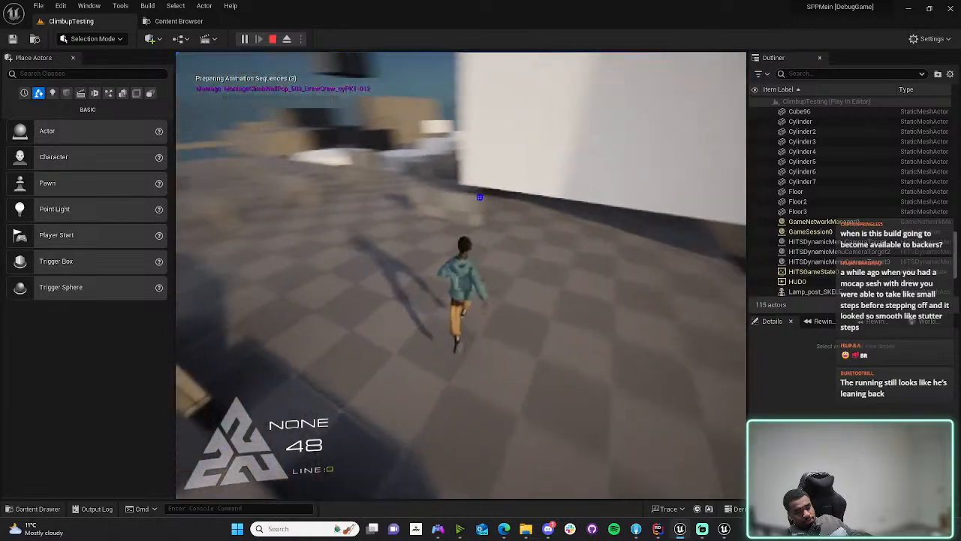
key("space")
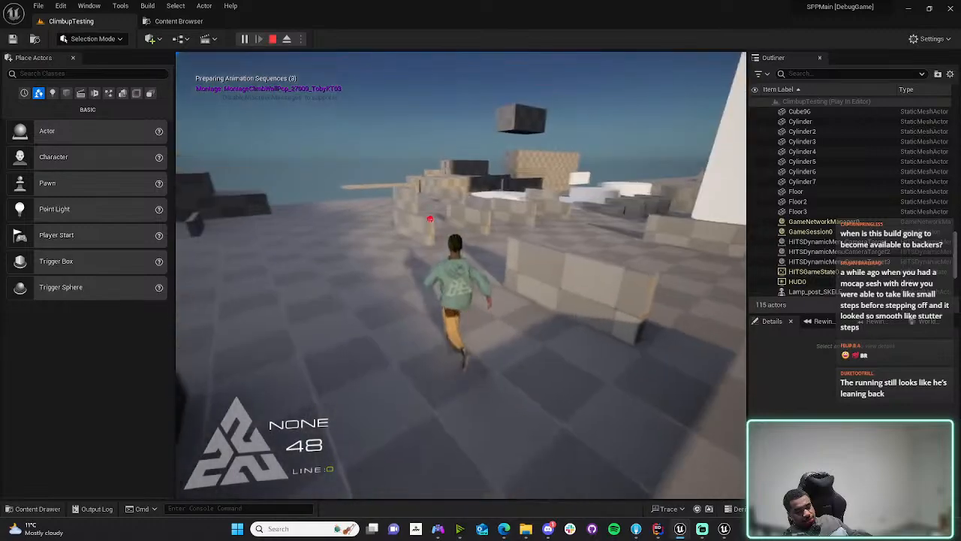
key("space")
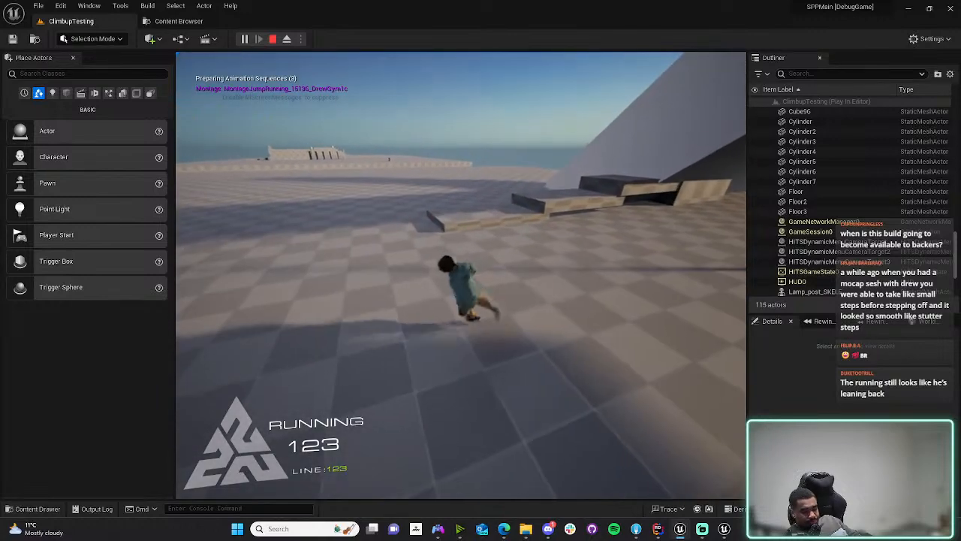
key("Escape")
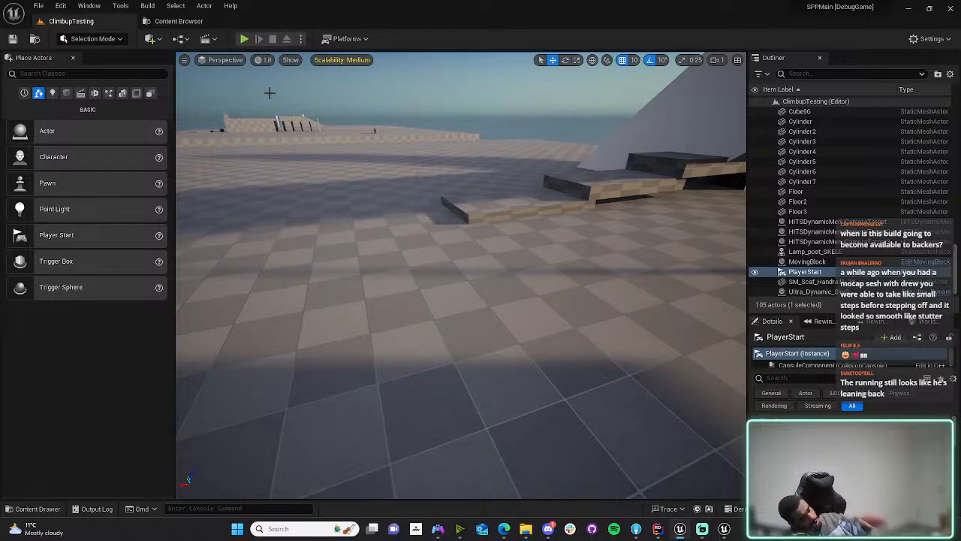
key("Escape")
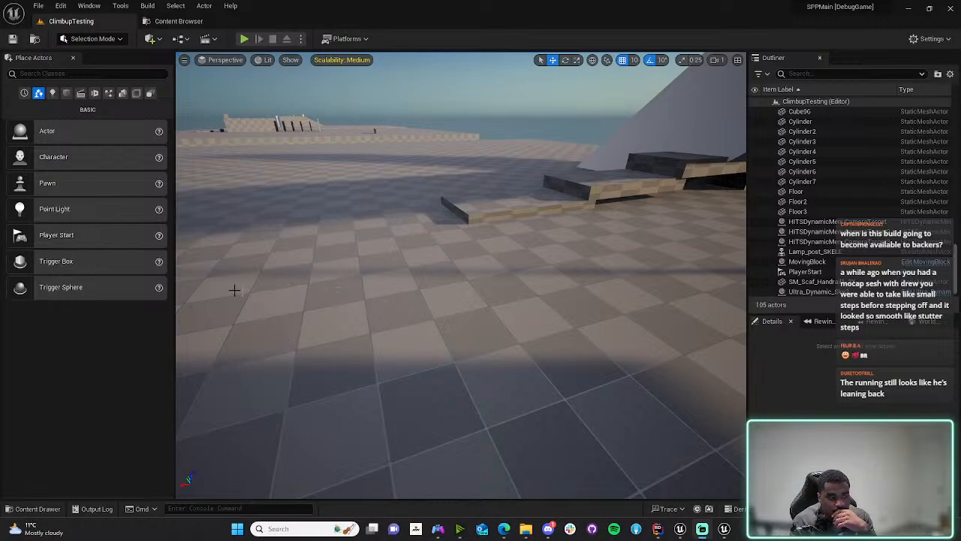
right_click_drag(240, 287, 289, 293)
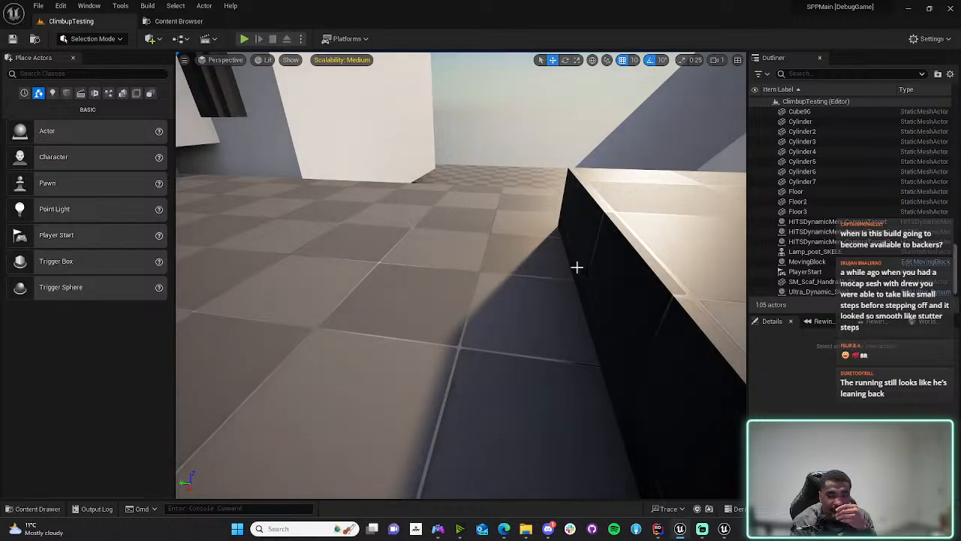
right_click_drag(688, 222, 643, 184)
key("d")
key("a")
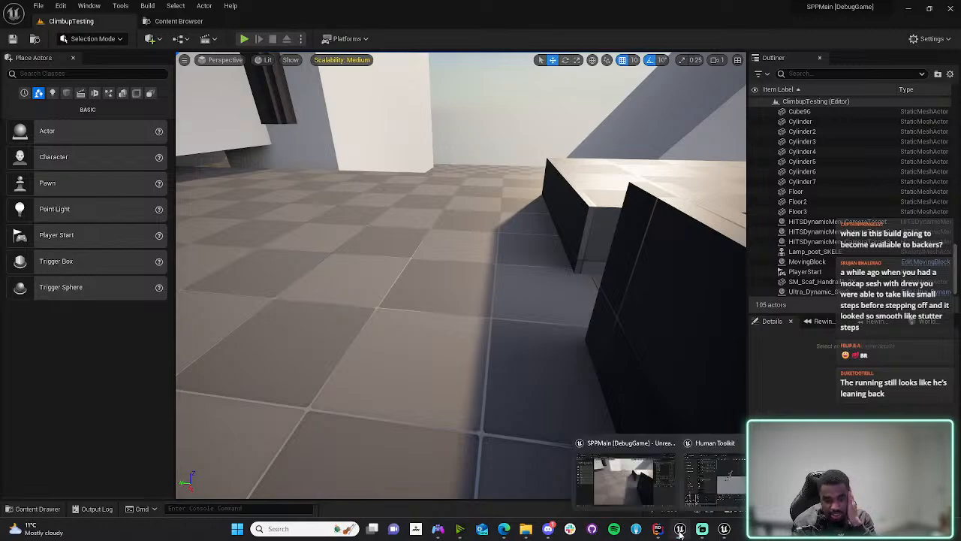
right_click_drag(492, 329, 457, 313)
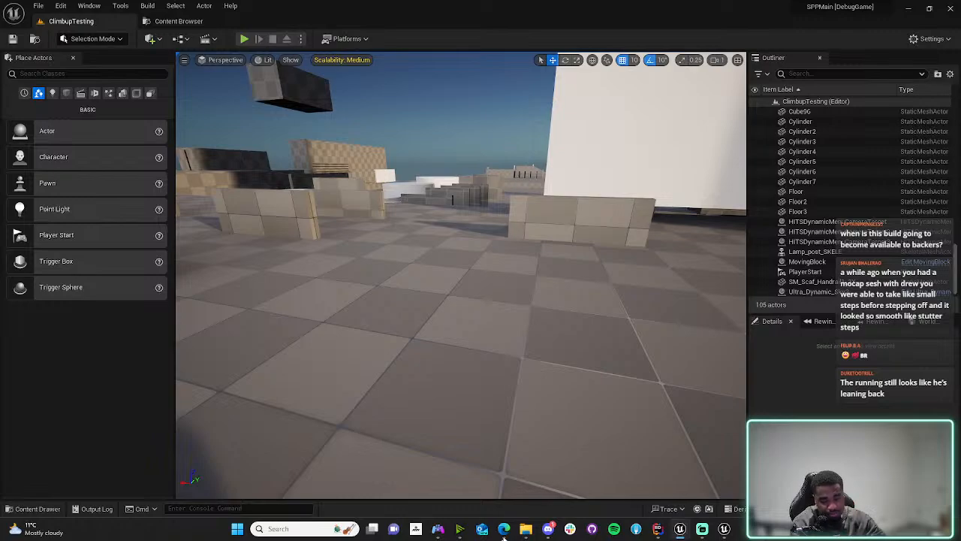
- Switch to Milanote, go up to the v0.12 board and review the To do boards, from Locomotion and Character to Build
left_click(552, 527)
left_click(197, 46)
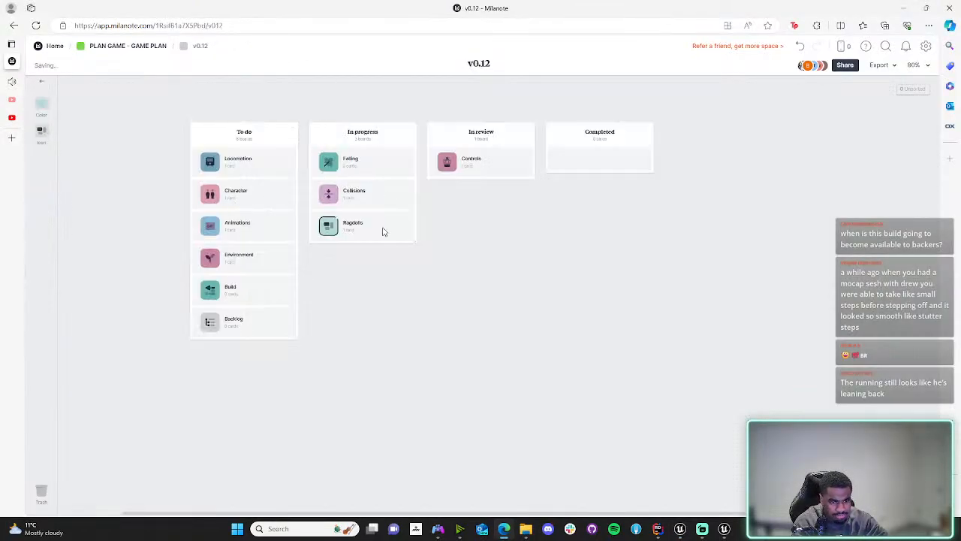
left_click(259, 162)
left_click(260, 192)
left_click(261, 225)
left_click(263, 261)
left_click(257, 293)
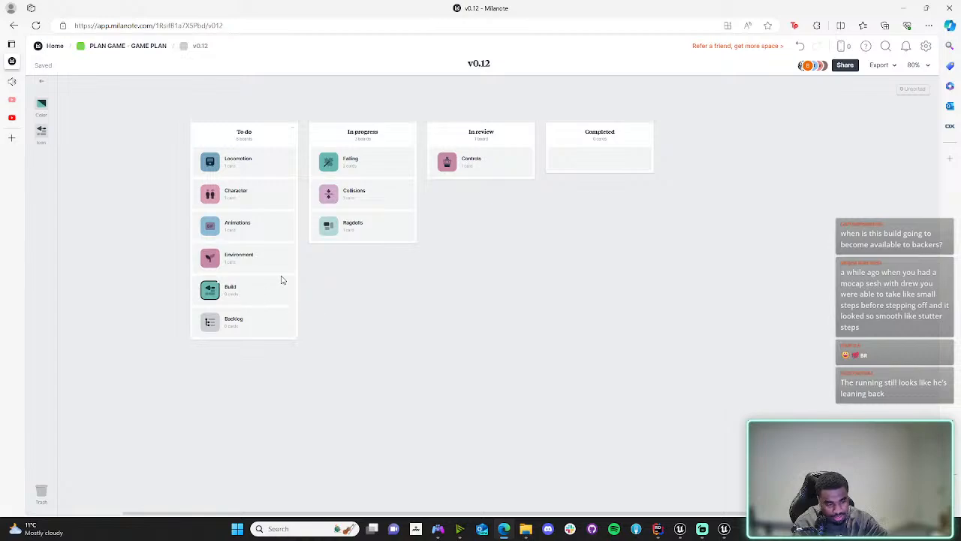
left_click(268, 257)
left_click(279, 168)
left_click(268, 197)
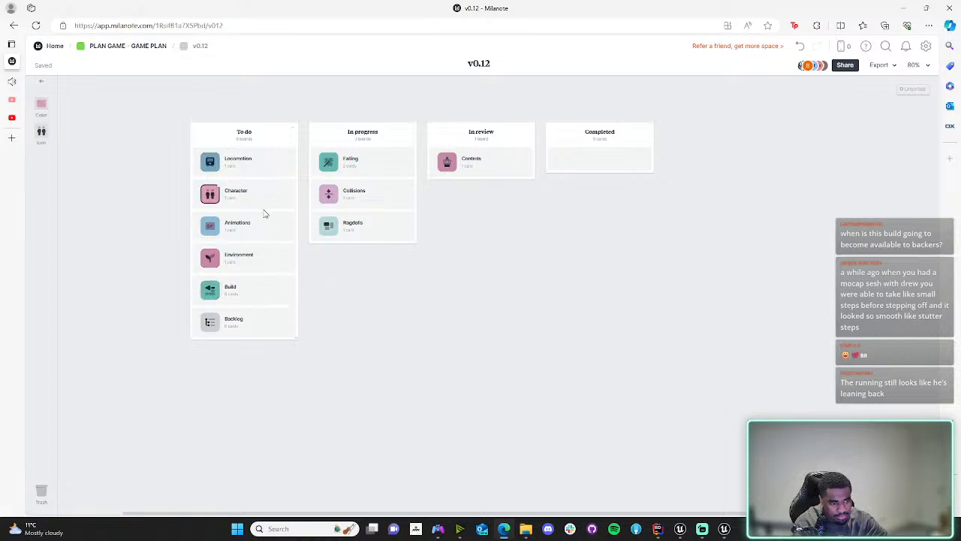
left_click(261, 225)
left_click(264, 260)
left_click(365, 306)
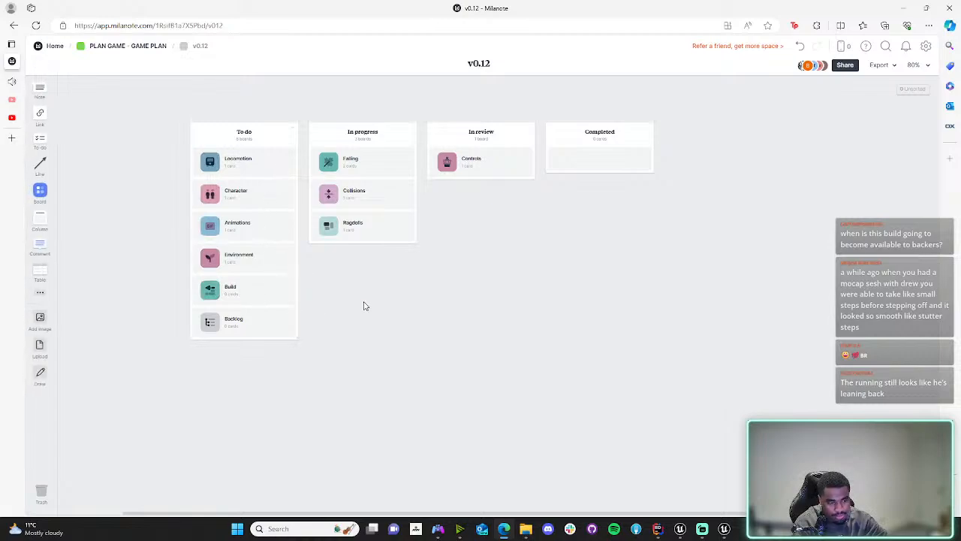
left_click(250, 232)
left_click(415, 332)
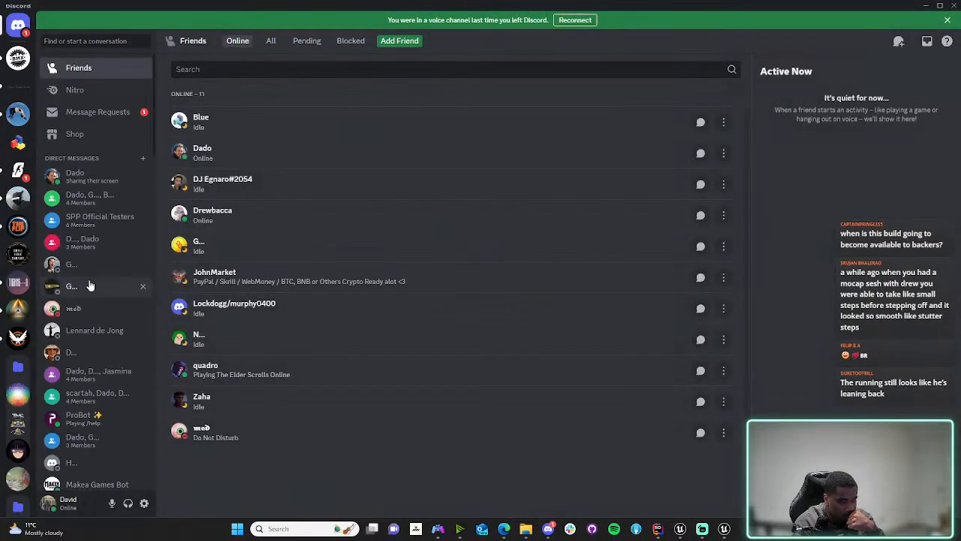
- Switch to Discord, reconnect to the programming voice channel and open its server at the voice channels
left_click(574, 21)
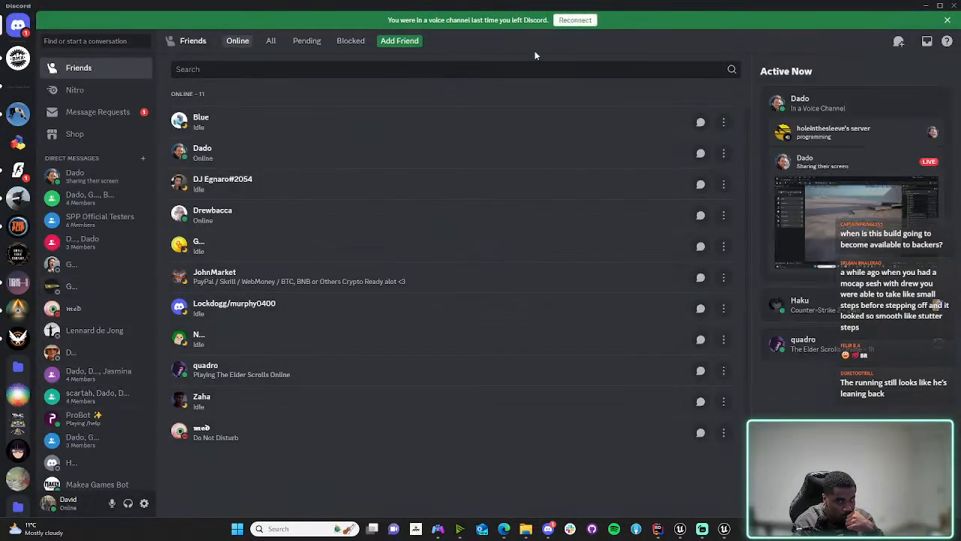
scroll(22, 427, "down", 2)
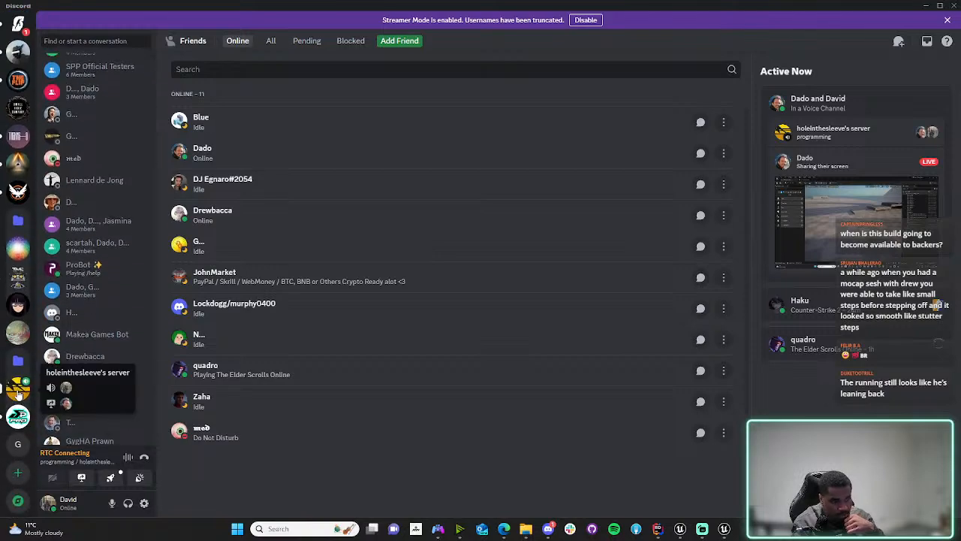
left_click(19, 387)
scroll(94, 368, "down", 3)
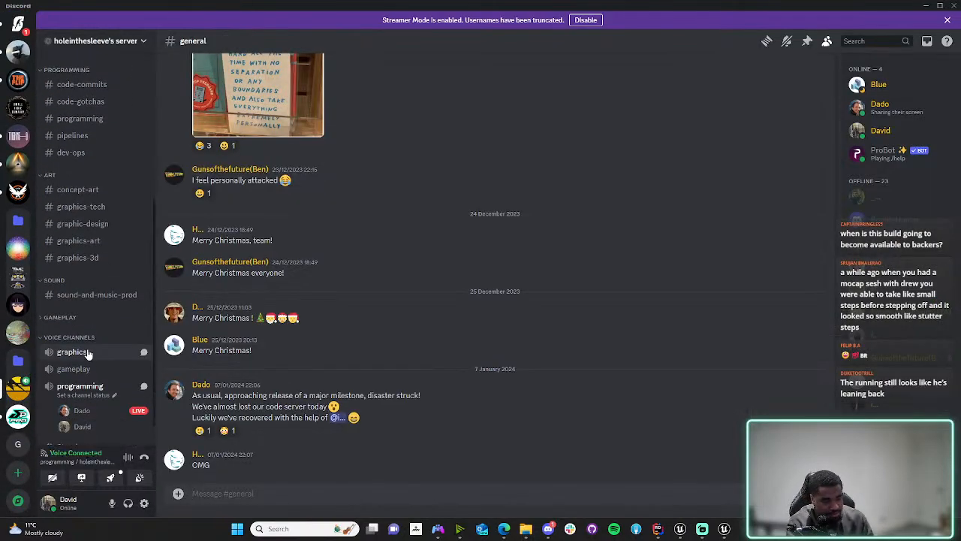